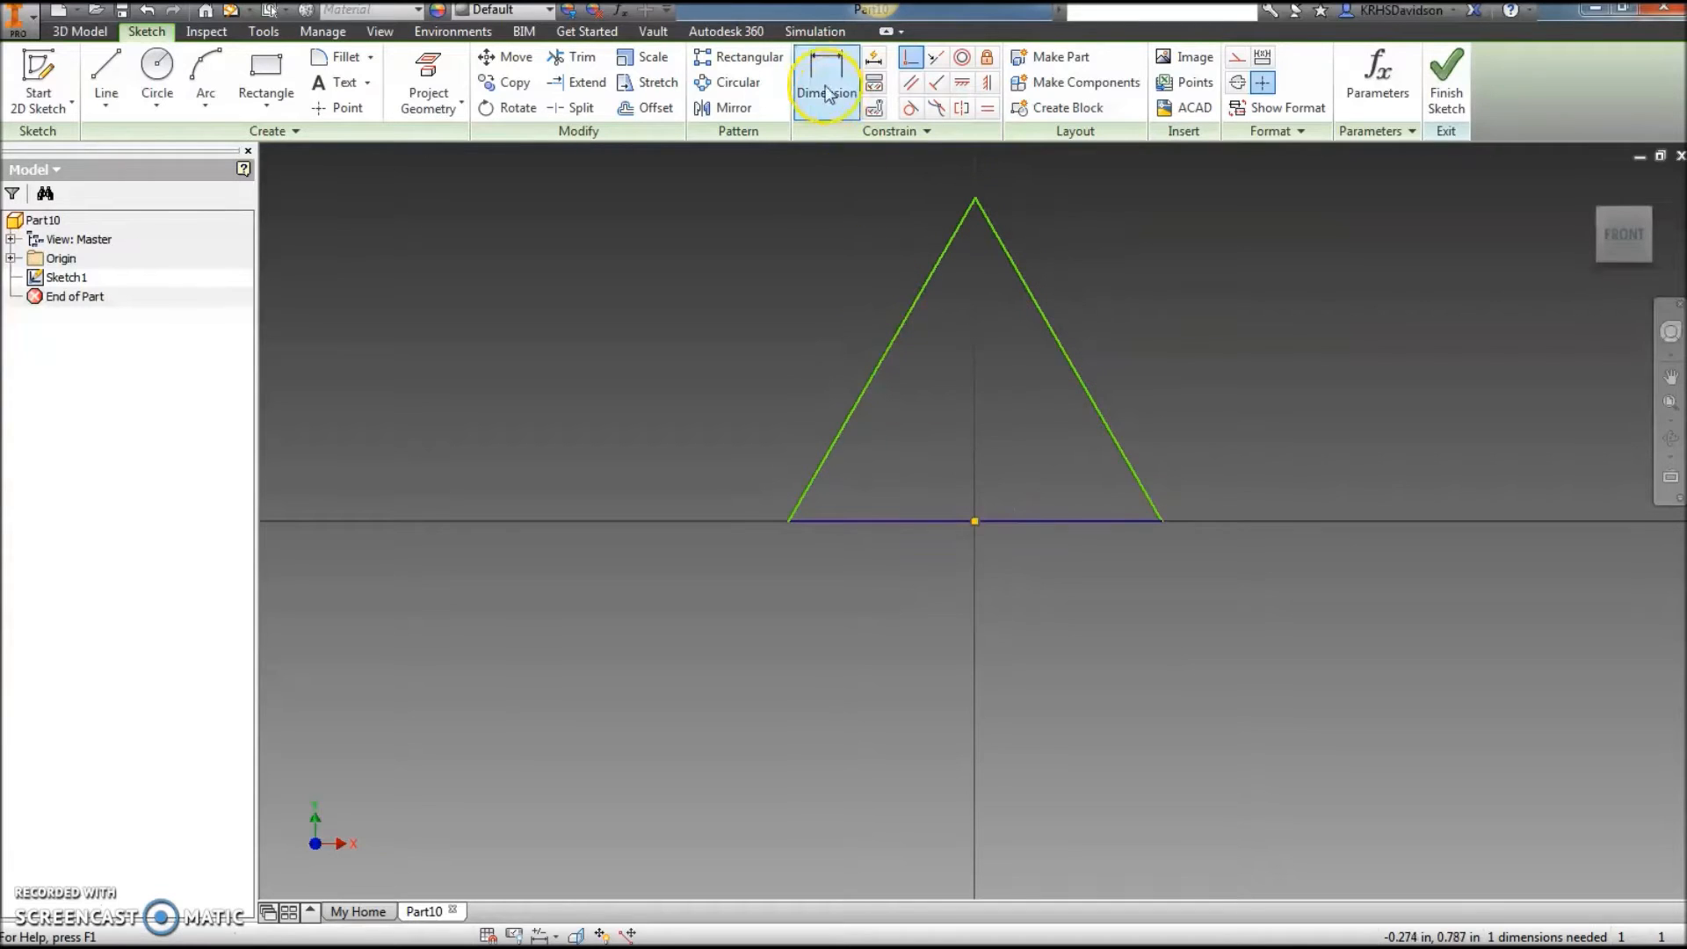
# Dimension the triangle's base edge to 1 in and finish the sketch.
pyautogui.click(931, 521)
pyautogui.click(947, 597)
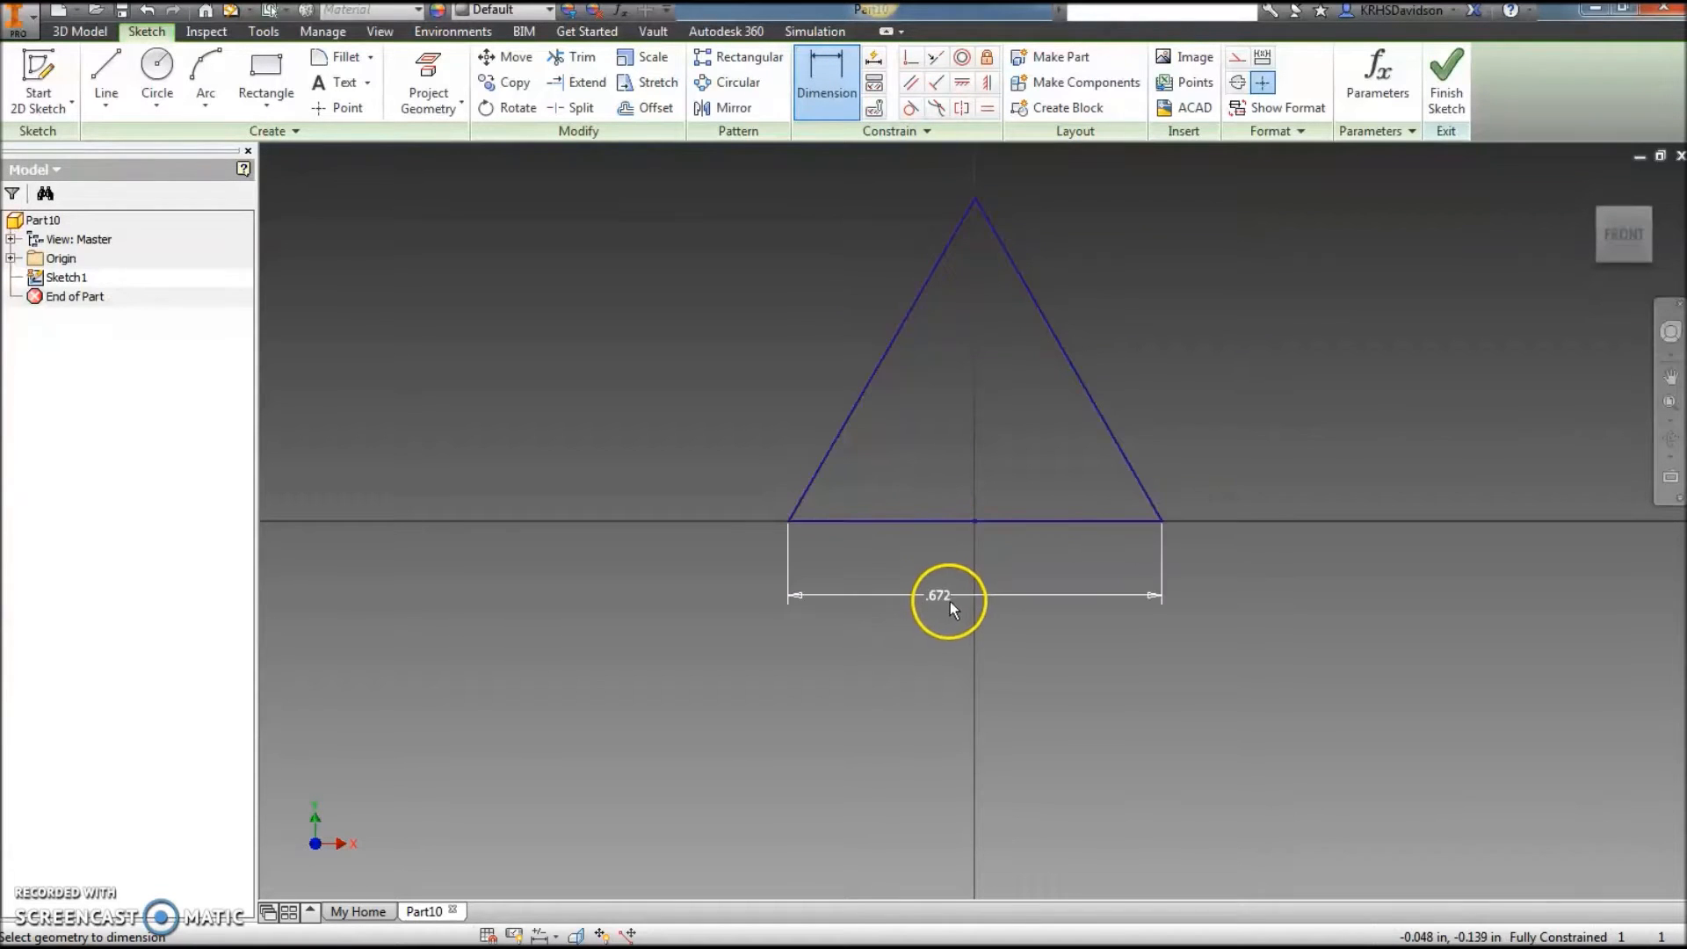
pyautogui.write('1')
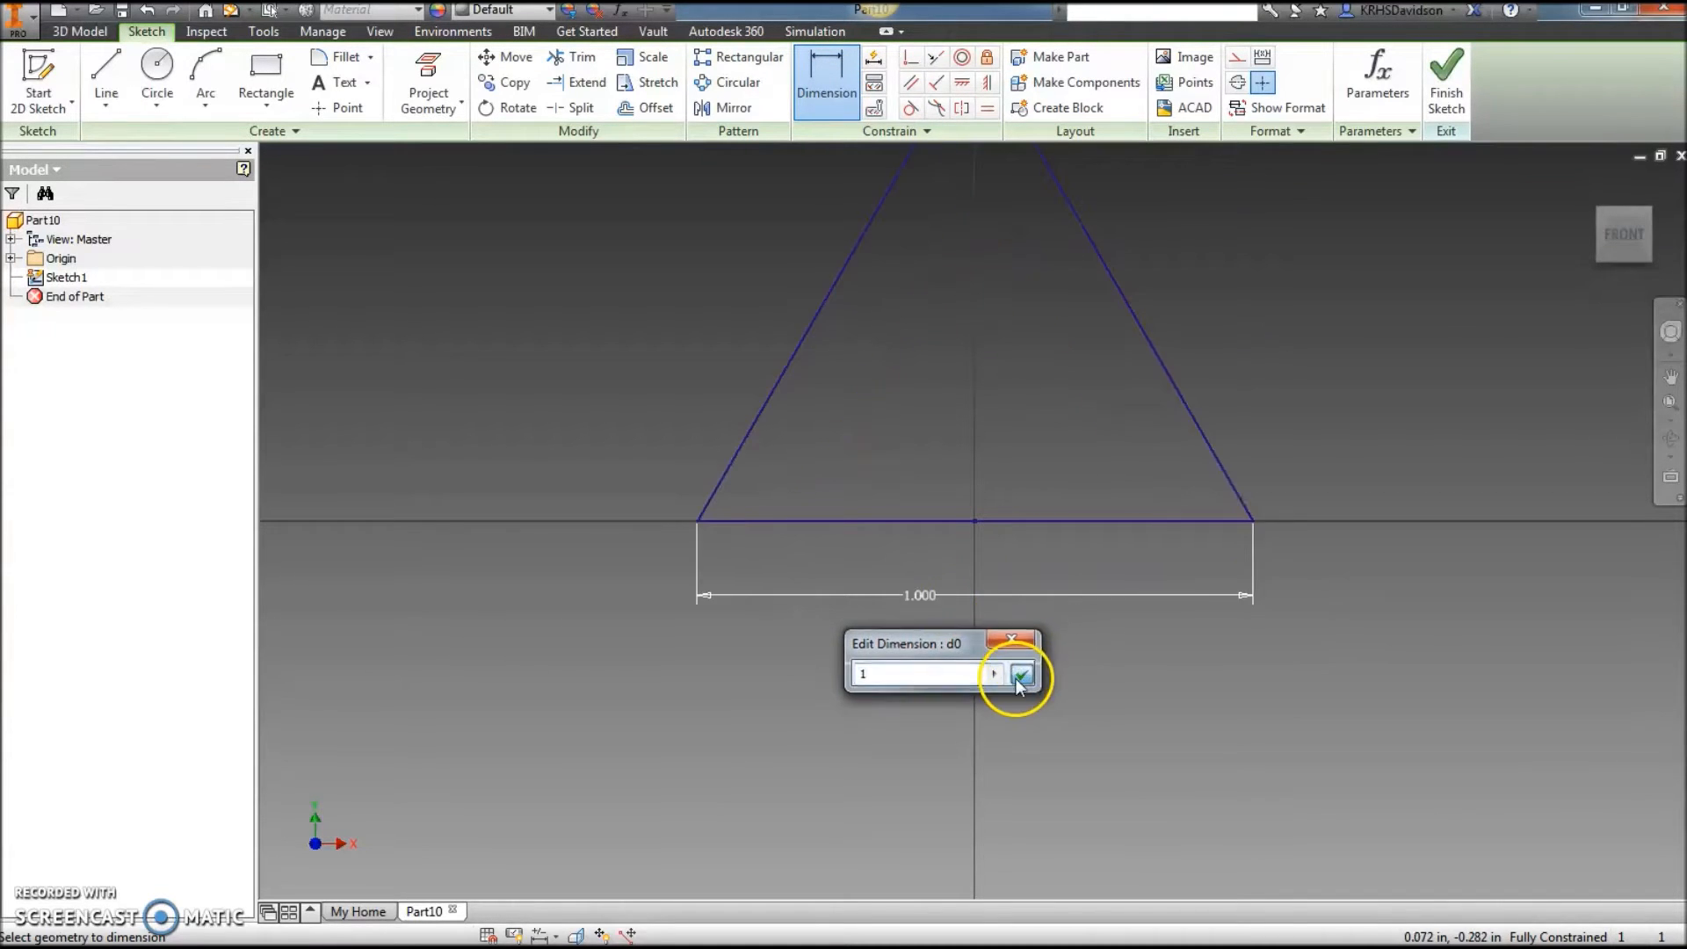
pyautogui.click(1019, 673)
pyautogui.click(1459, 83)
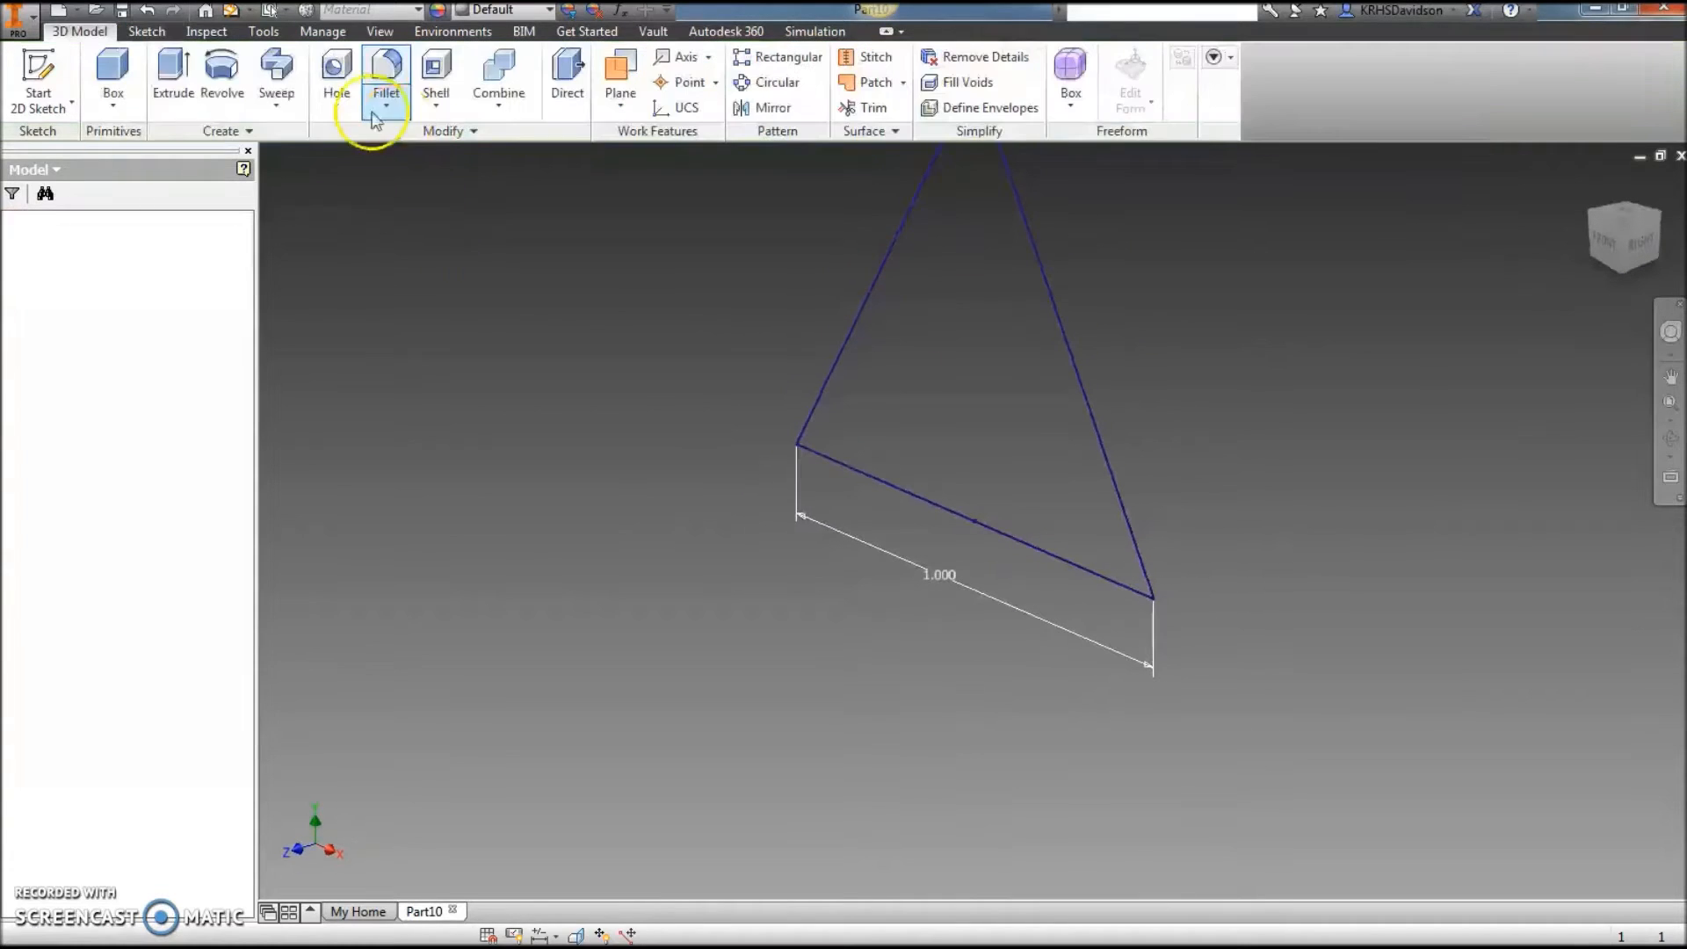
# Extrude the triangular profile 10 in to form the long bar.
pyautogui.click(175, 68)
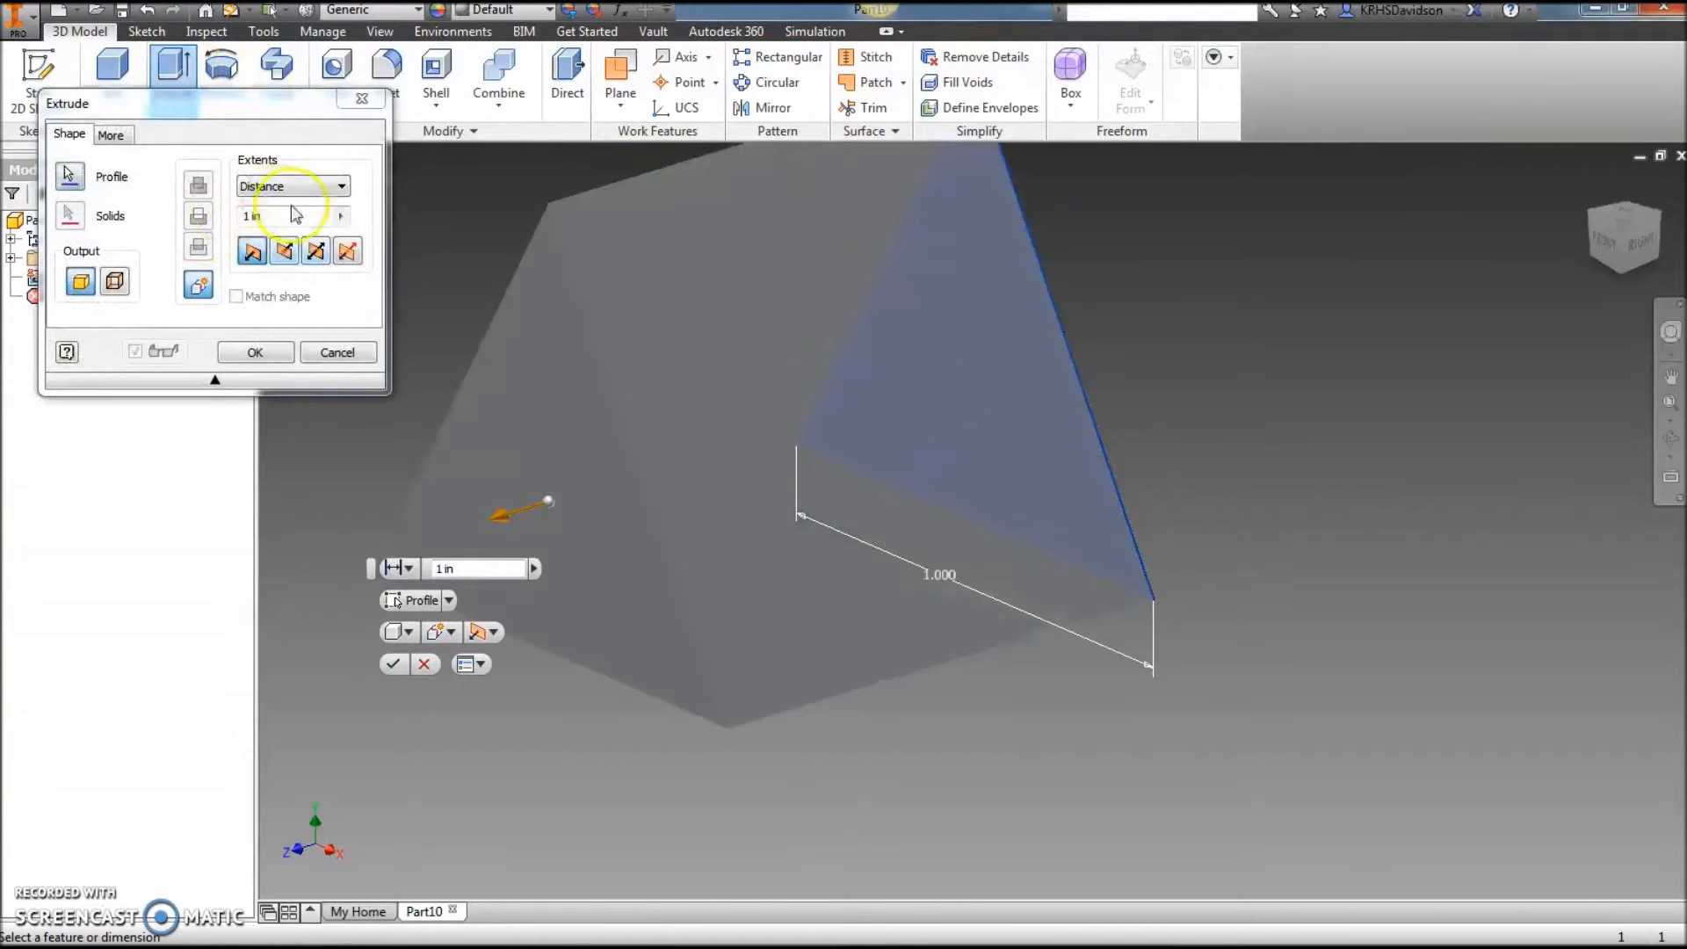
pyautogui.click(296, 215)
pyautogui.press('Return')
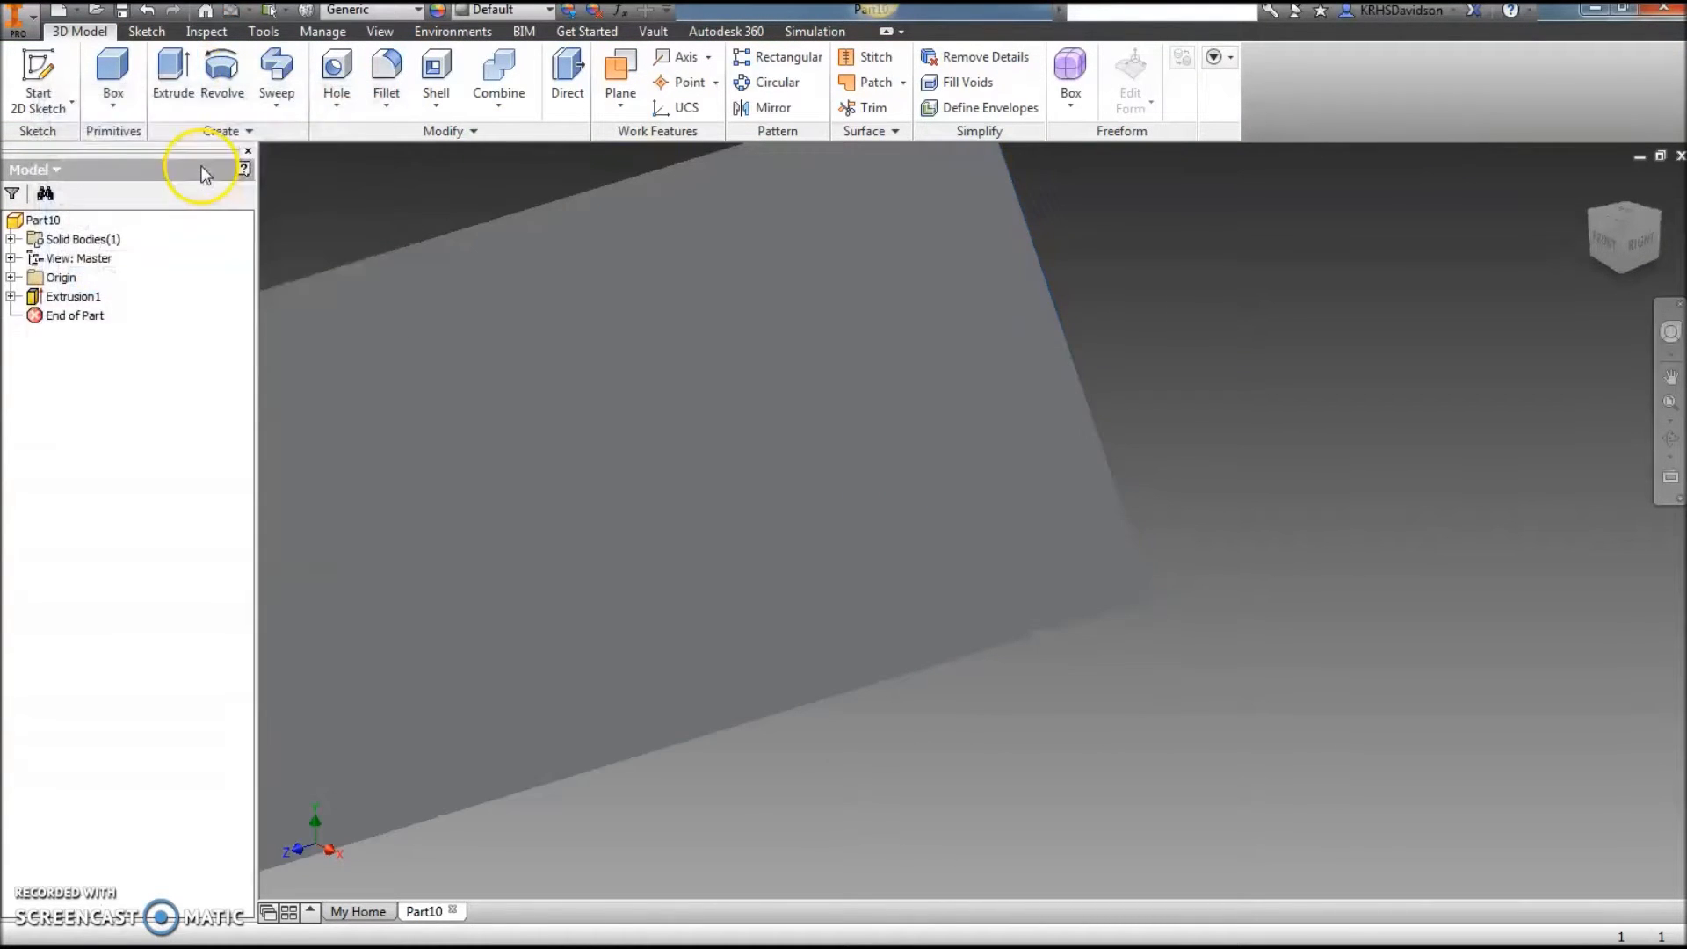
pyautogui.scroll(5, 1015, 400)
pyautogui.scroll(1, 1012, 413)
pyautogui.moveTo(1012, 413); pyautogui.dragTo(1491, 390, button='middle')
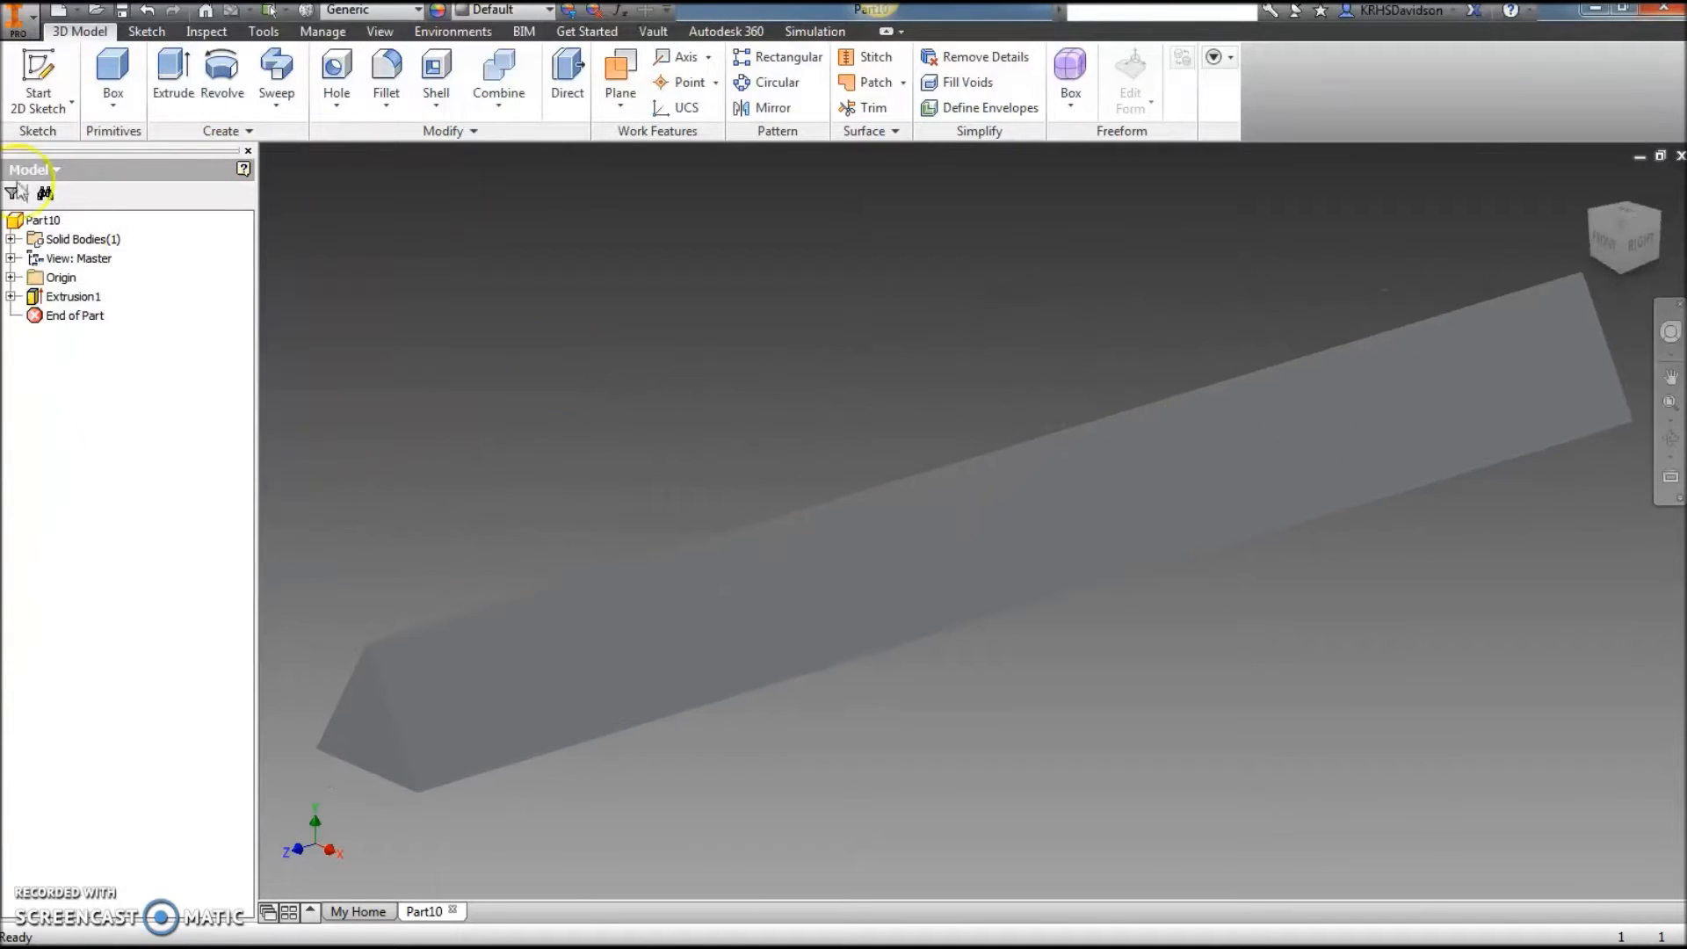
# Save the part as 16-1209 SPAR in the Davidson1 folder.
pyautogui.click(121, 11)
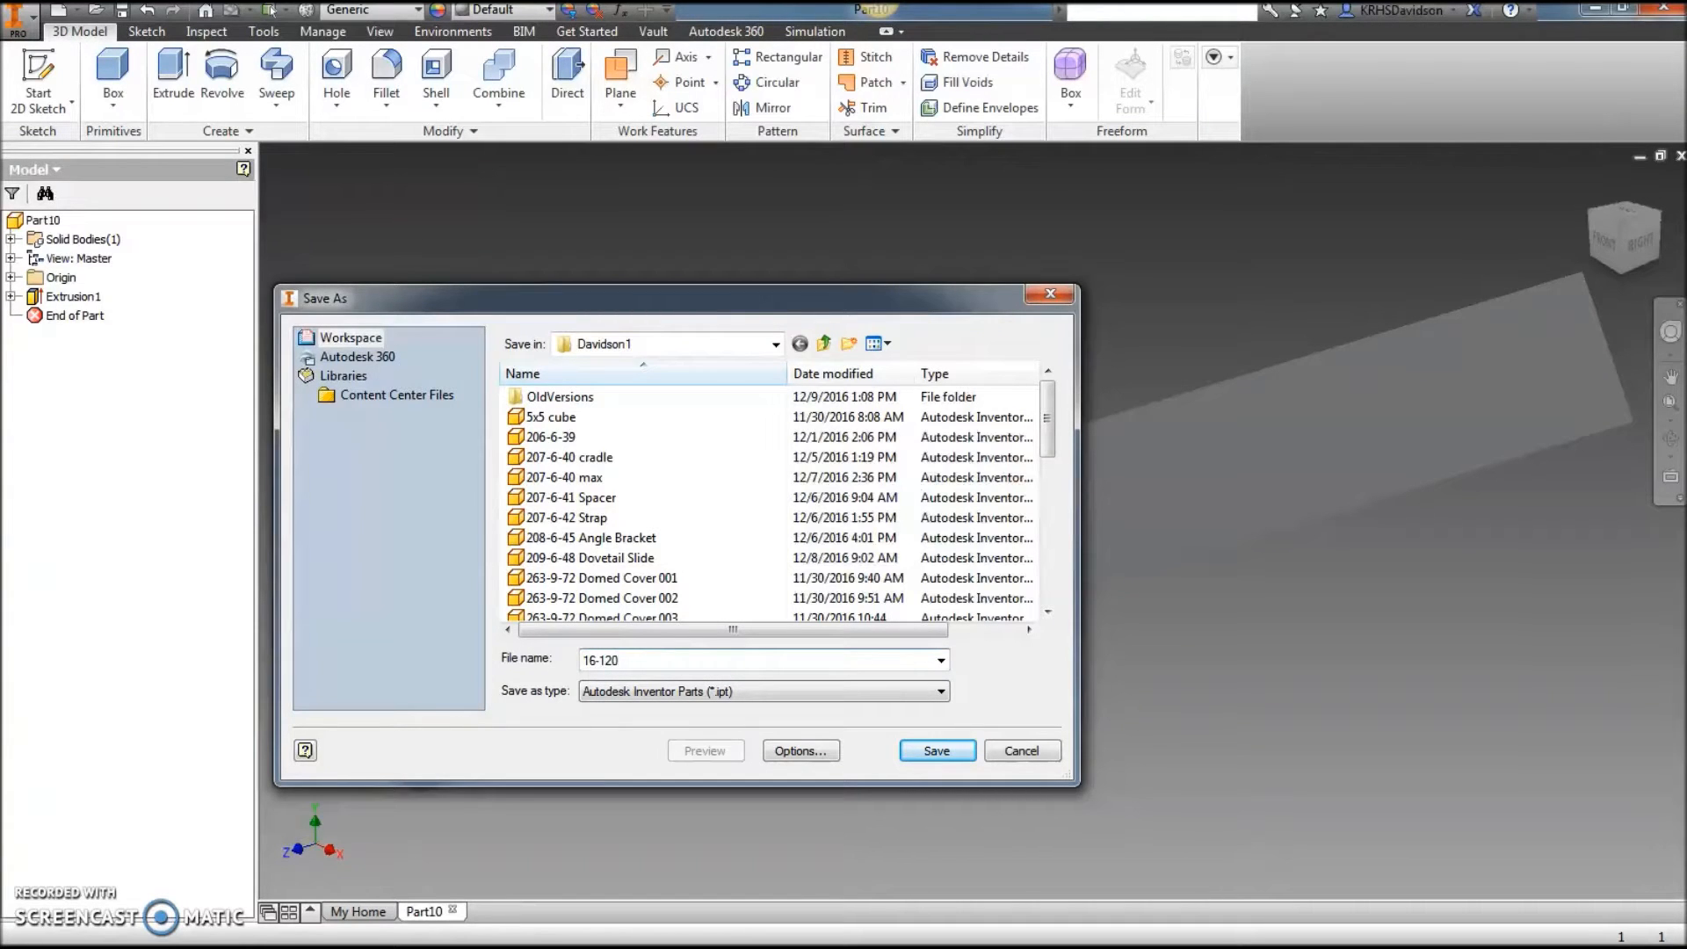
pyautogui.write('SPAR')
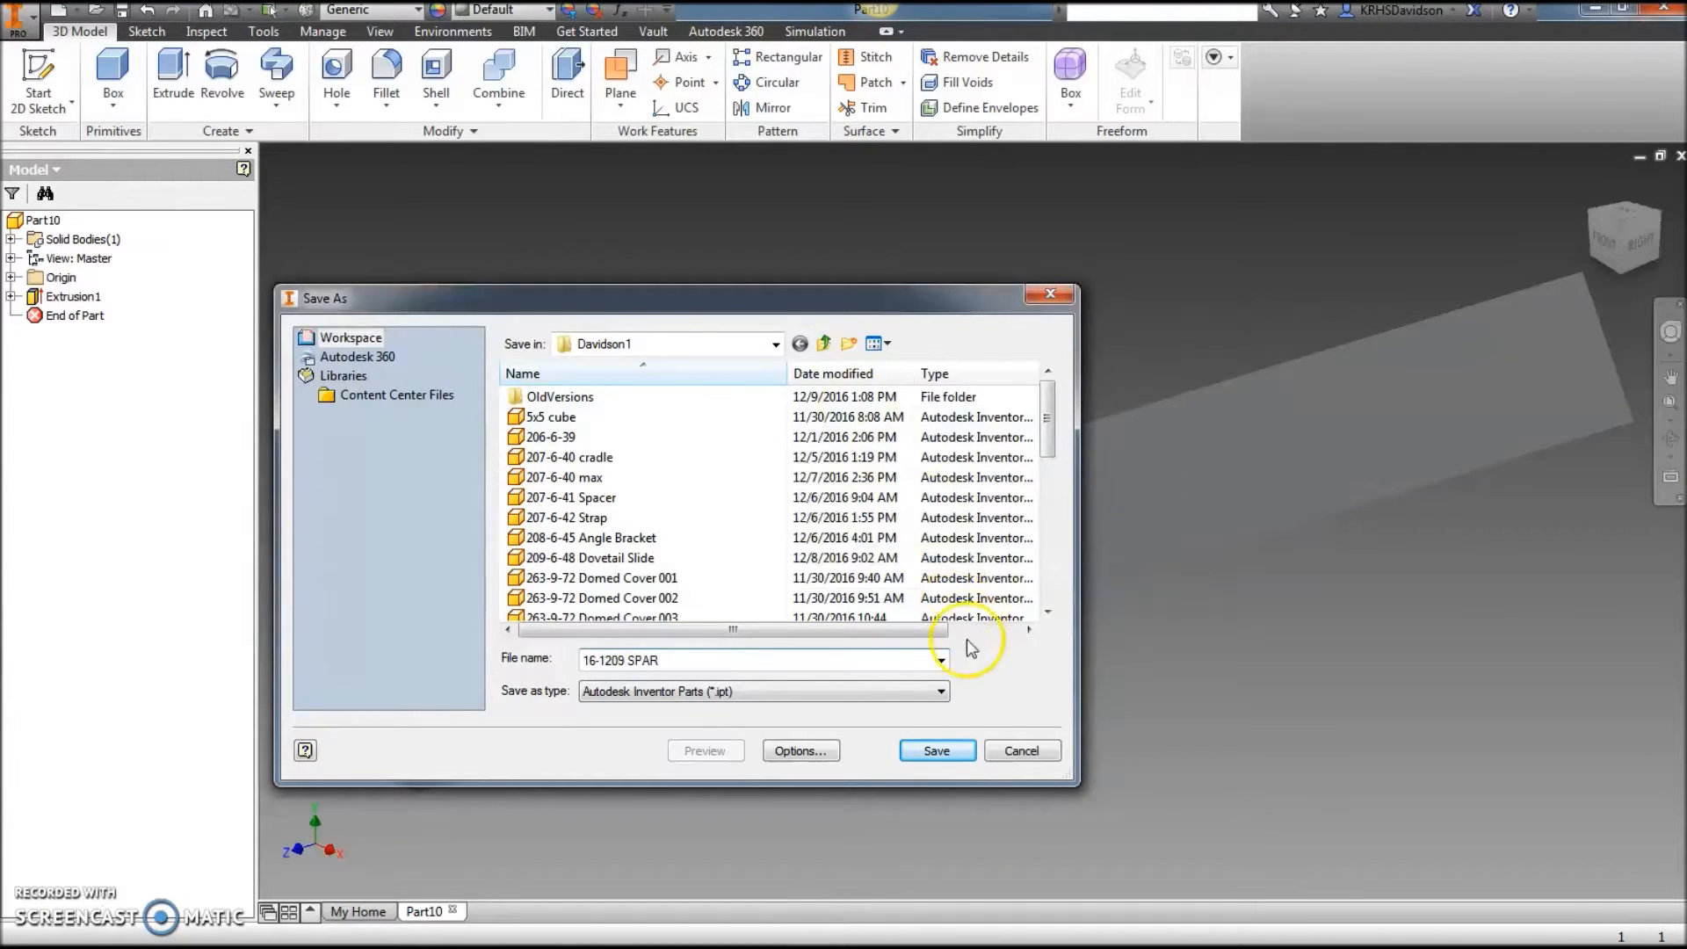
pyautogui.click(936, 750)
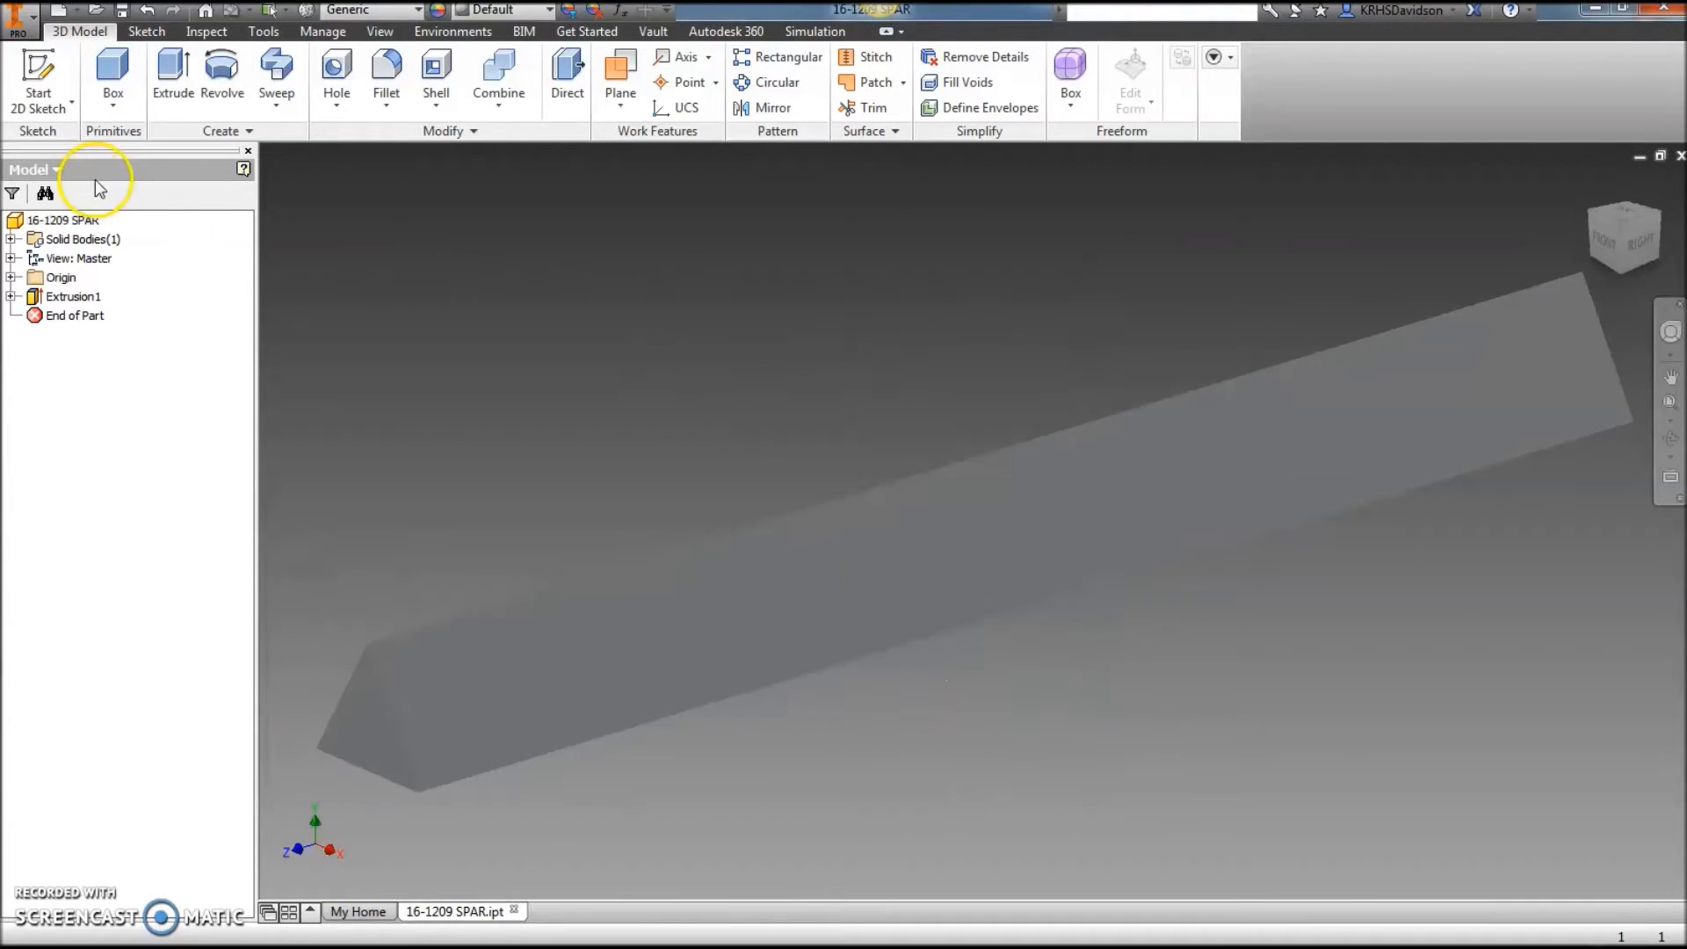
# Create a new drawing from the English ANSI (in).idw template.
pyautogui.click(55, 15)
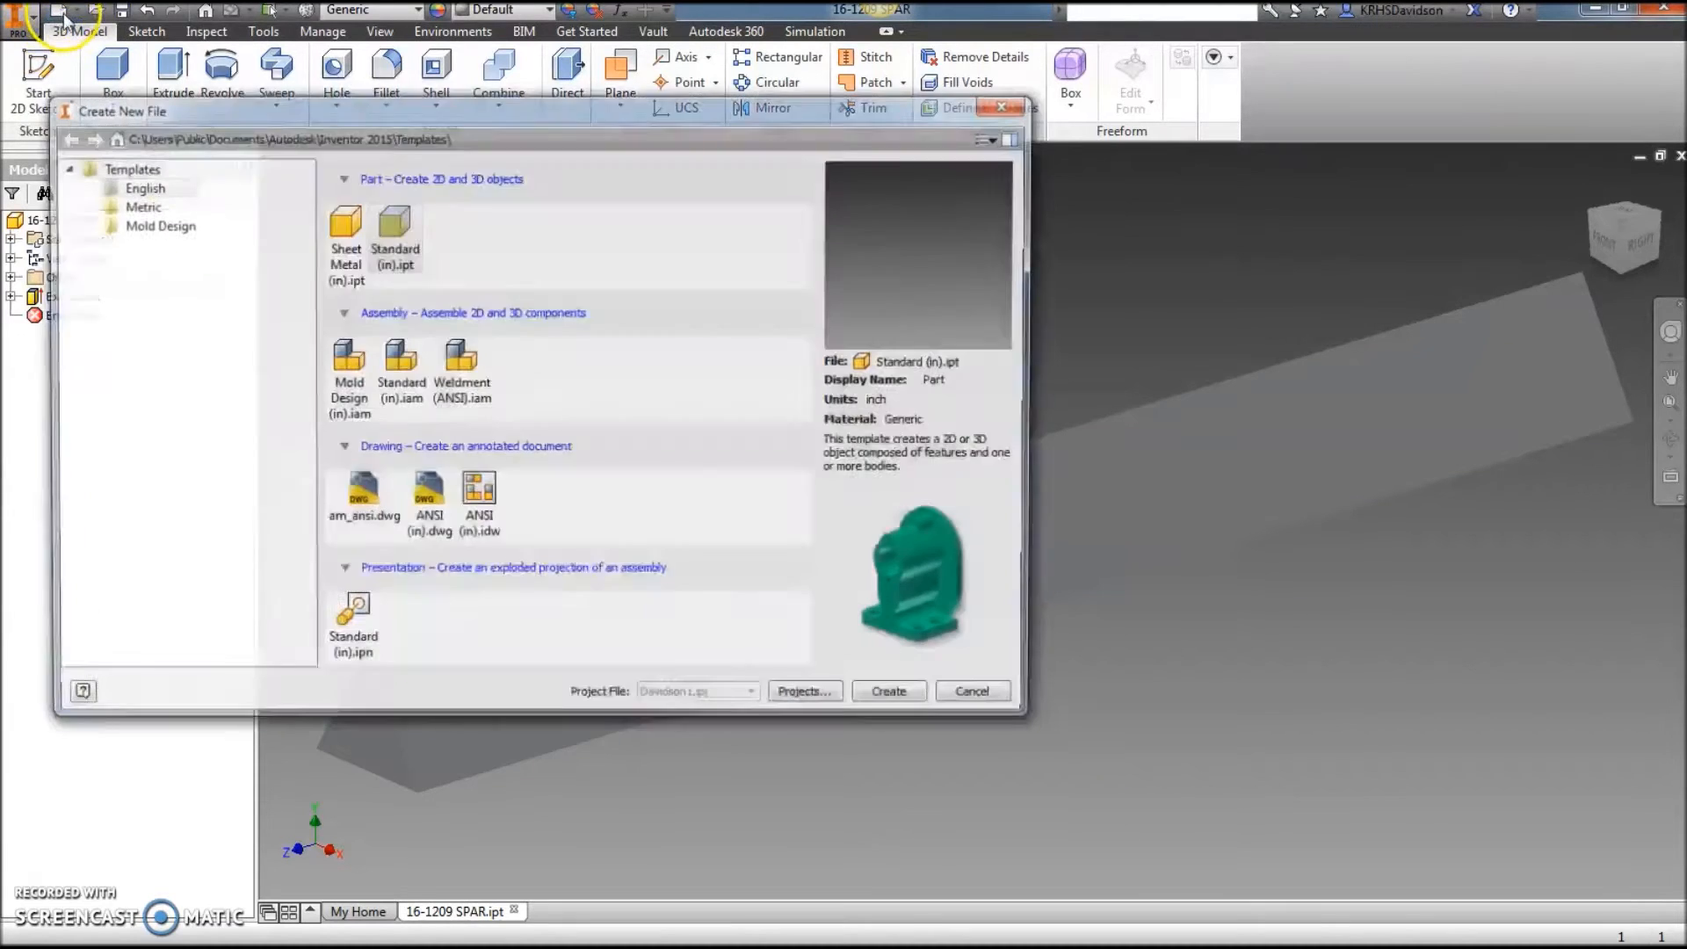
pyautogui.click(478, 505)
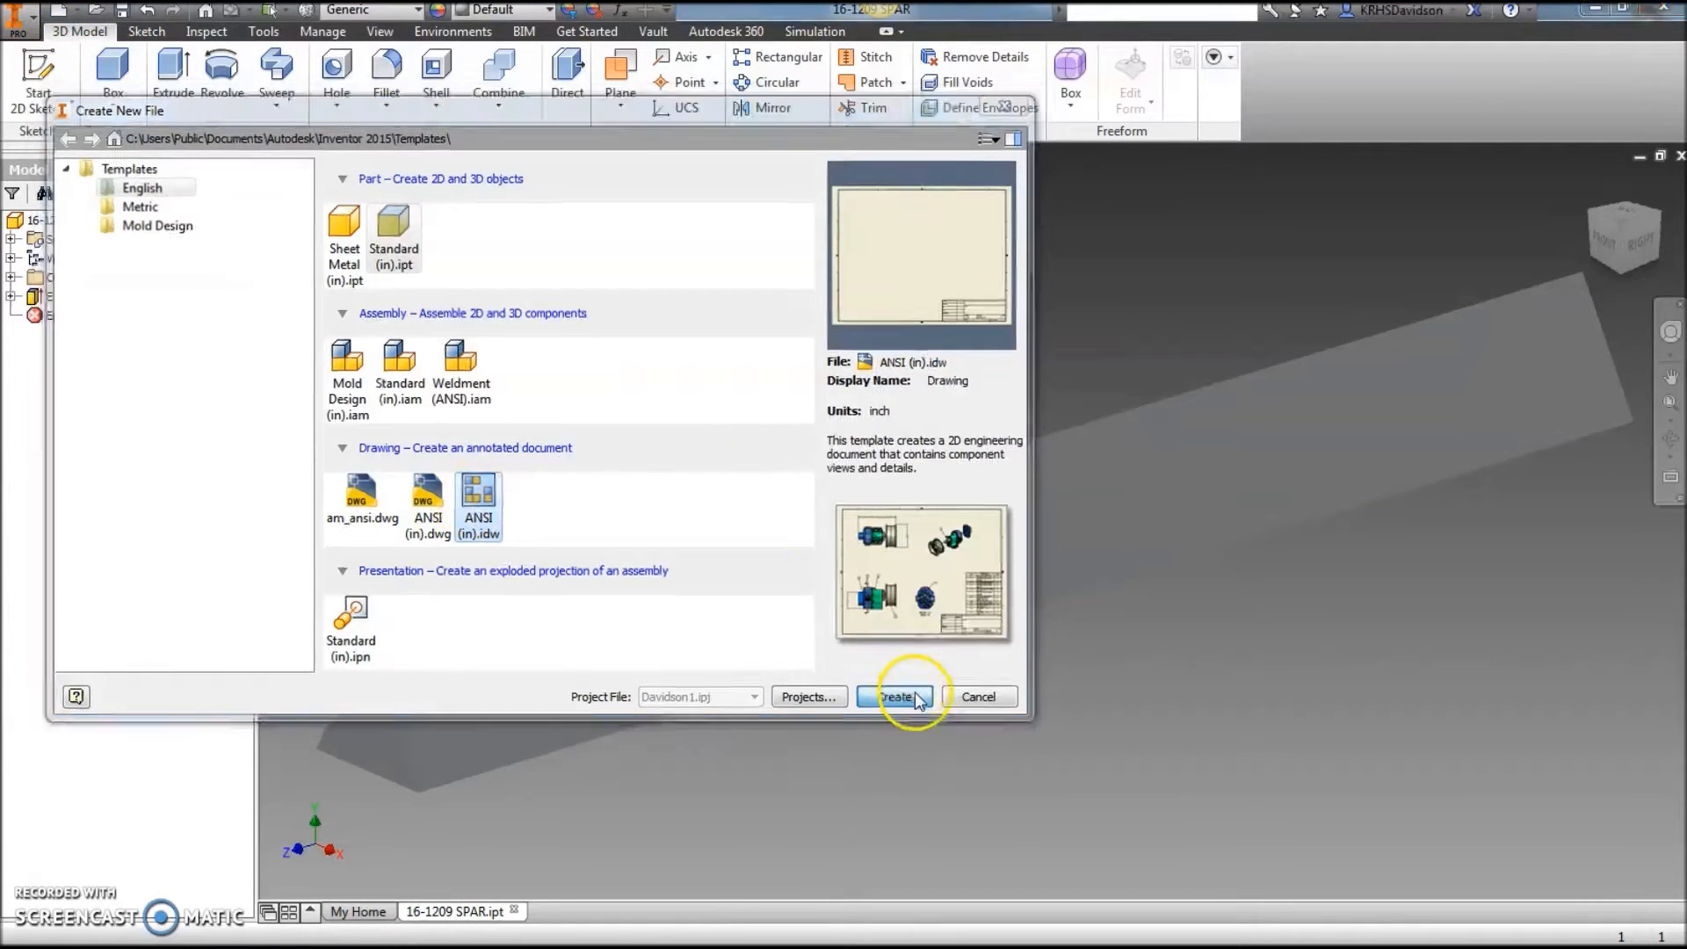
pyautogui.click(898, 699)
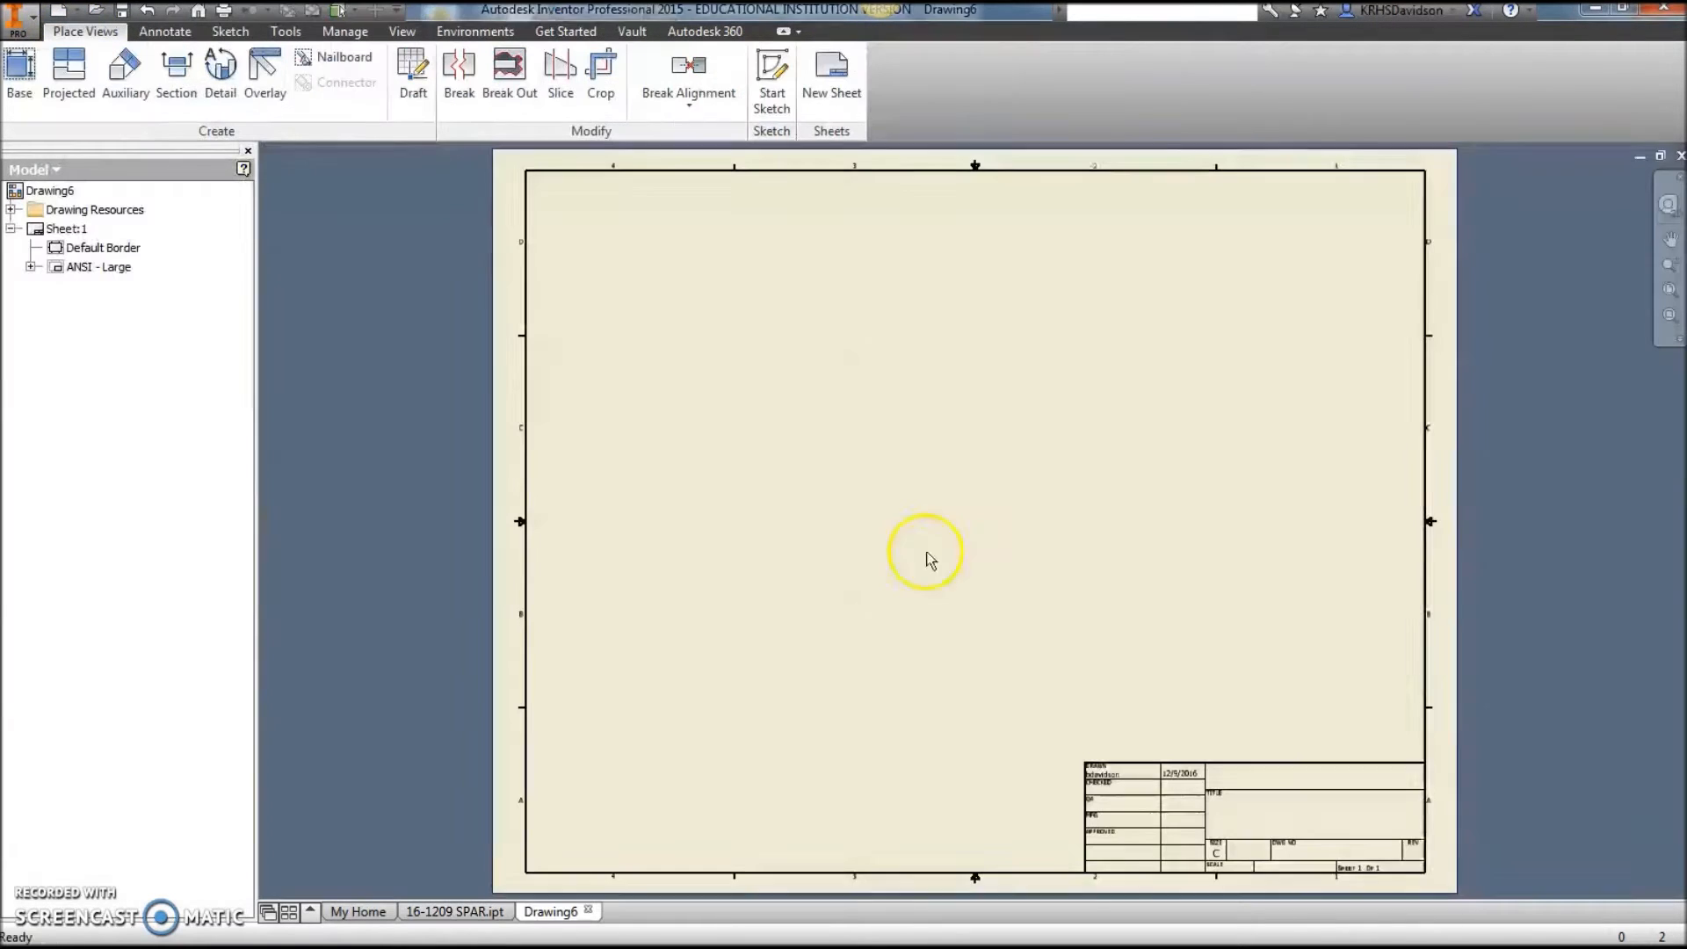
# Place a base view showing the spar's length, and project the triangular end view and an isometric view from it.
pyautogui.click(21, 71)
pyautogui.click(598, 218)
pyautogui.click(805, 565)
pyautogui.click(1225, 566)
pyautogui.click(1205, 336)
pyautogui.rightClick(1205, 337)
pyautogui.click(1274, 331)
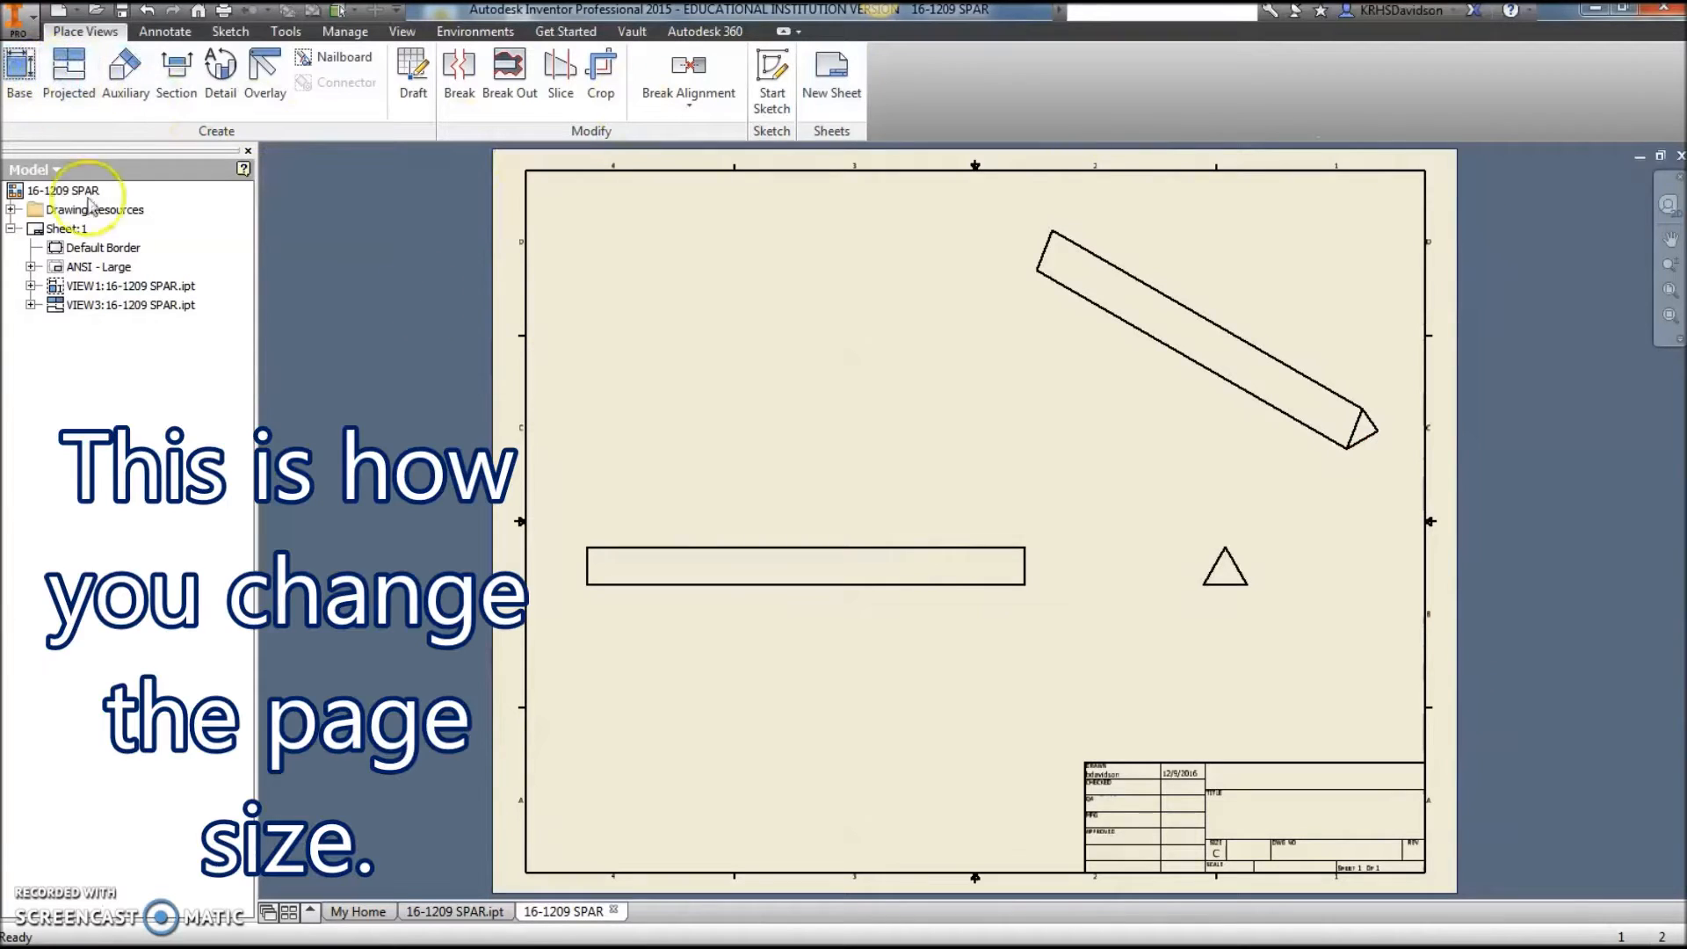
# Change the drawing sheet's size to B, keeping landscape orientation.
pyautogui.rightClick(70, 230)
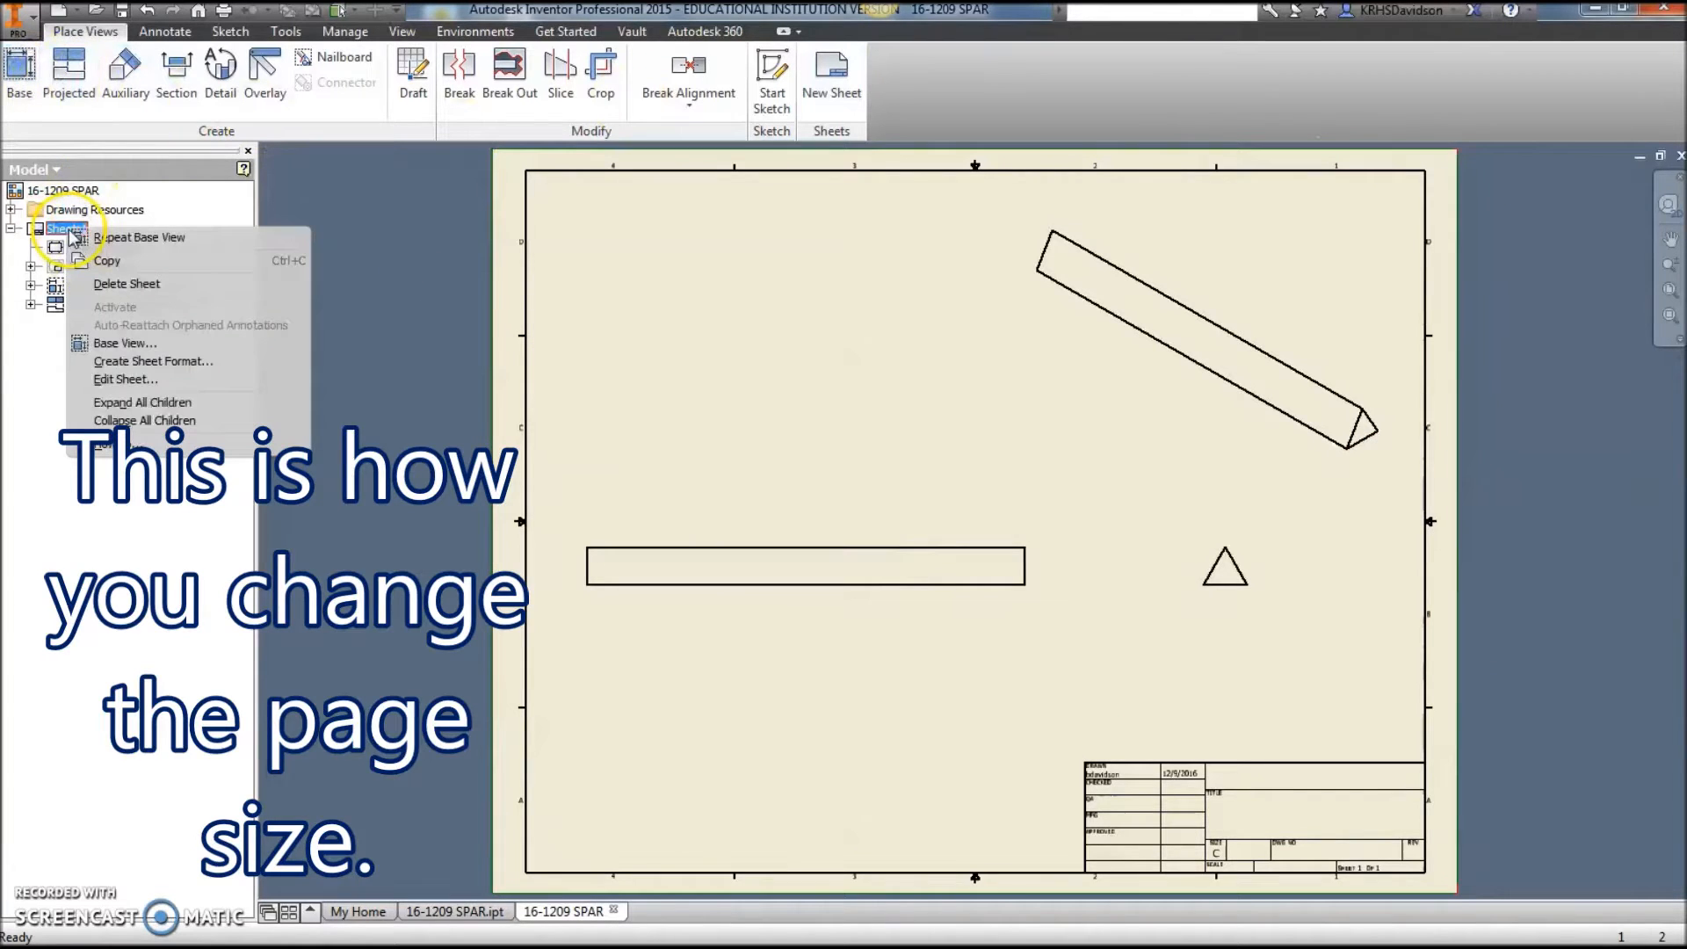
pyautogui.click(126, 379)
pyautogui.click(369, 287)
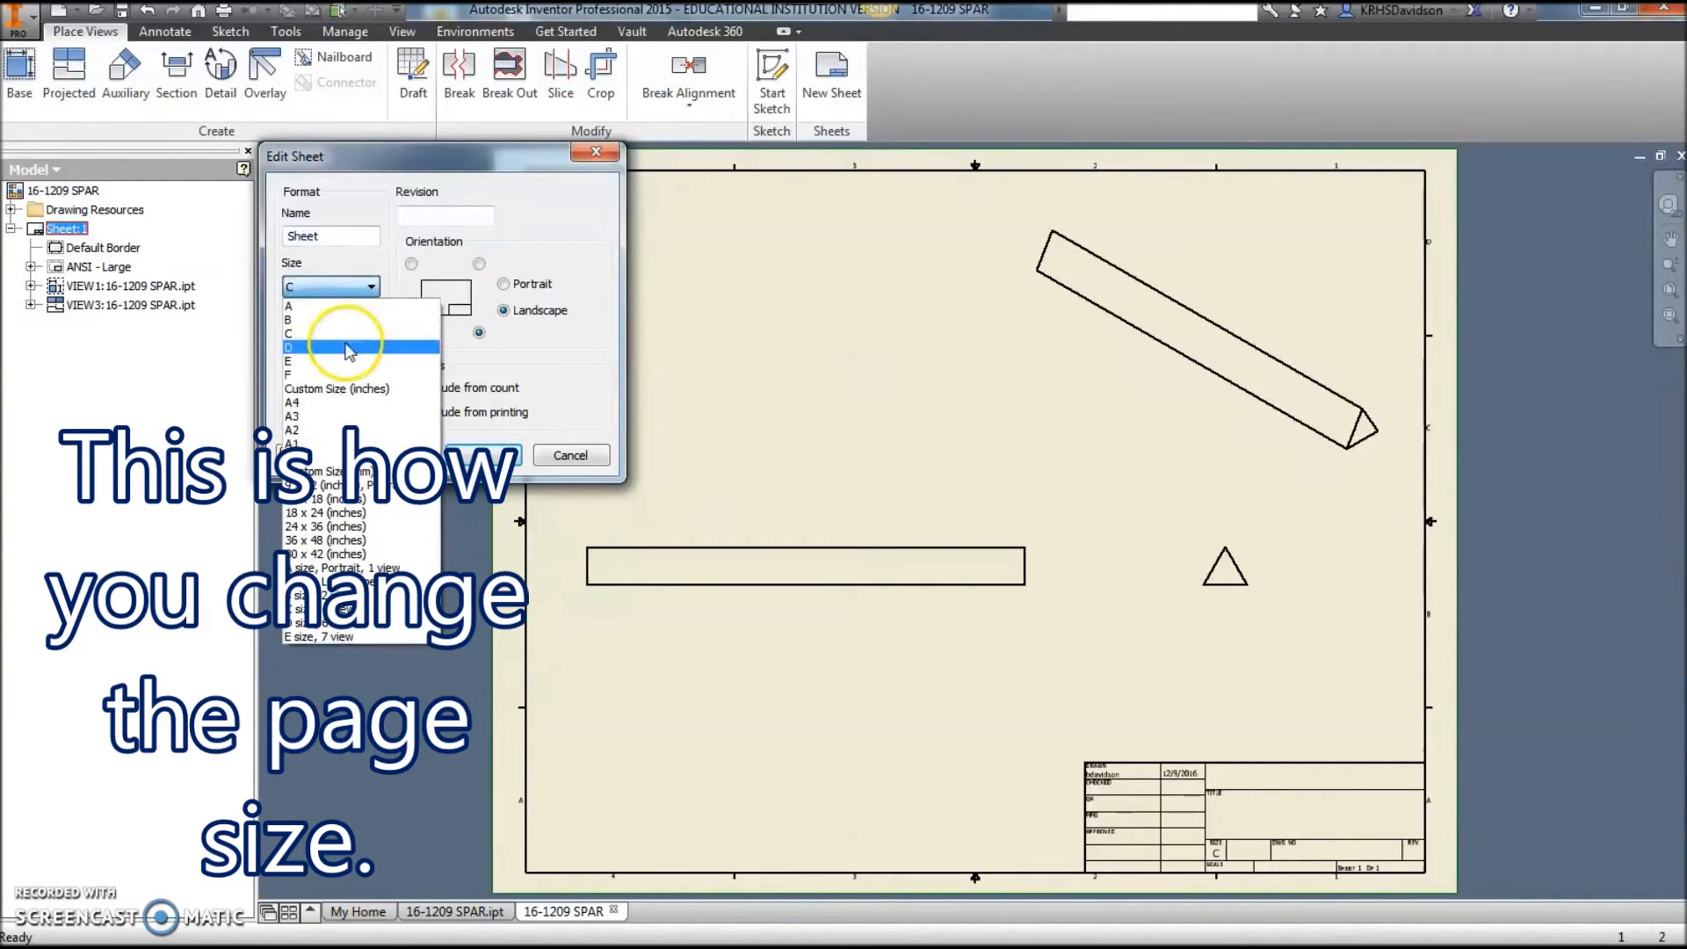
pyautogui.click(349, 330)
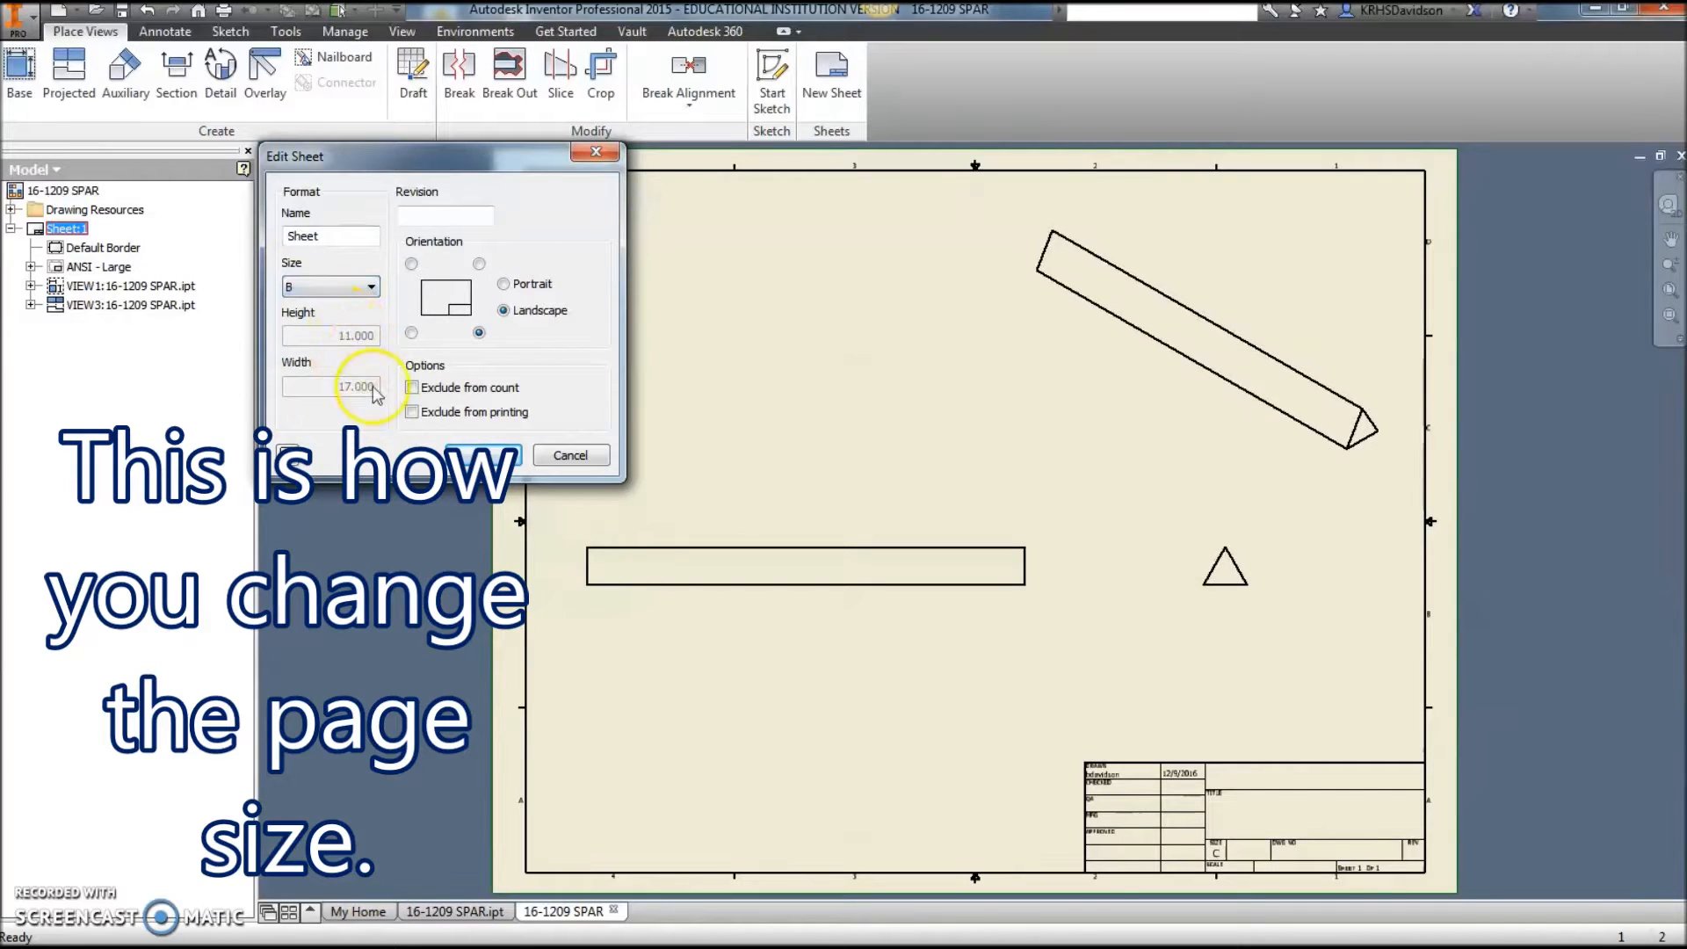
pyautogui.click(483, 453)
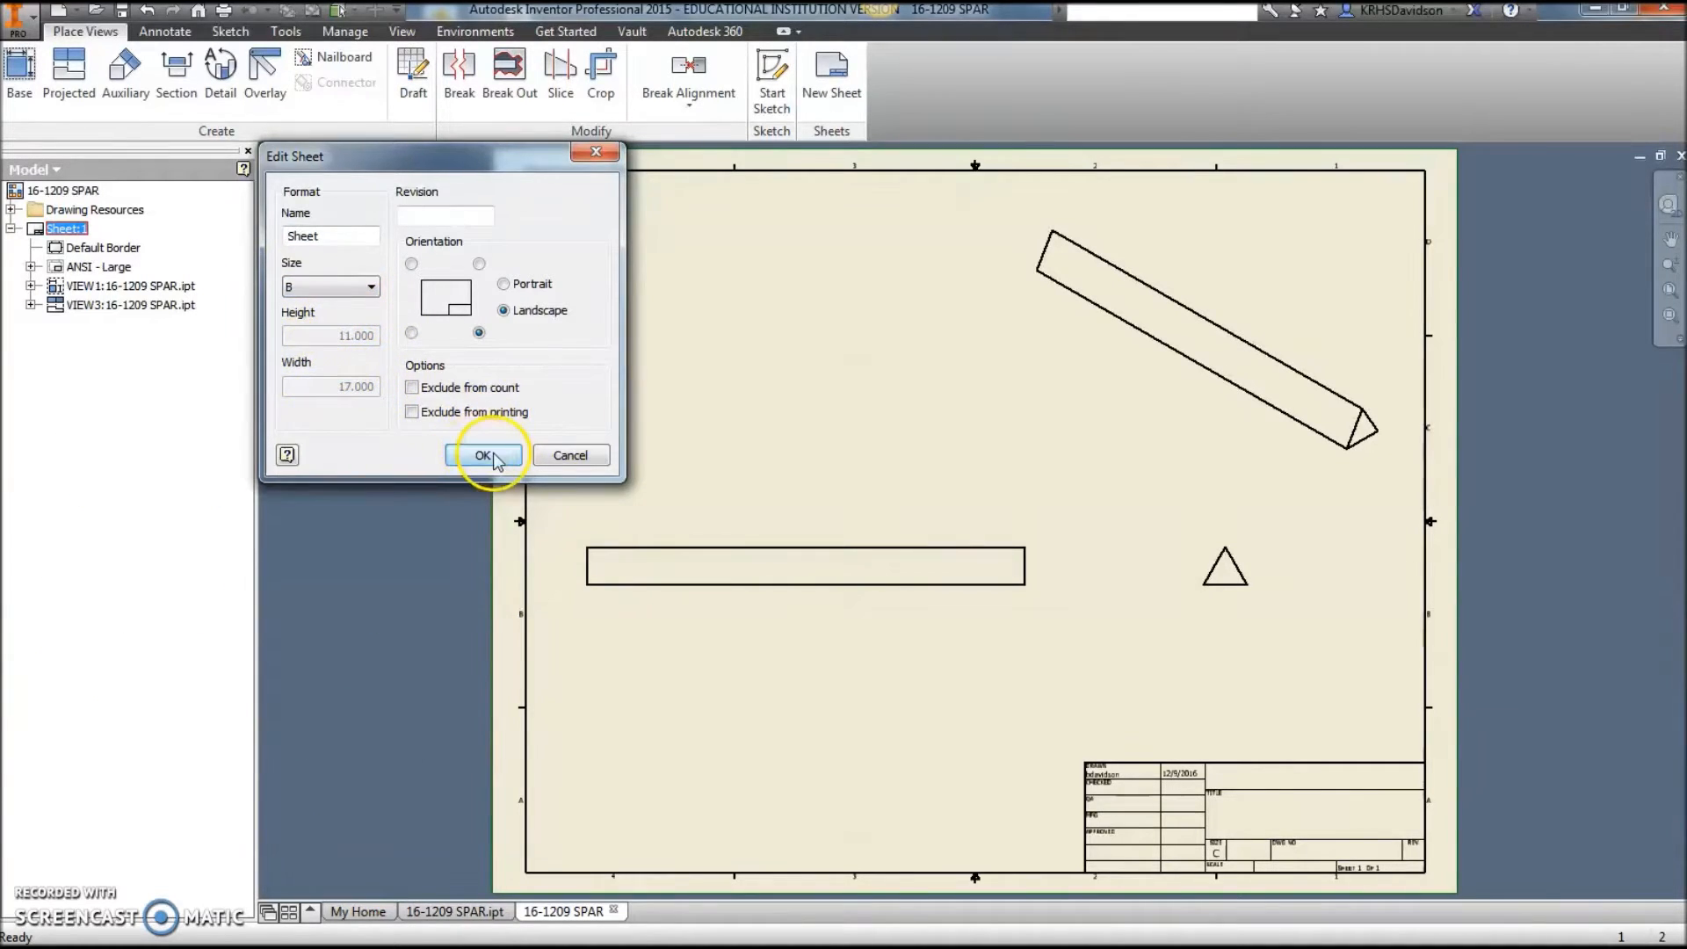
# Move the long front view, the triangular end view and the isometric view to fit the smaller sheet.
pyautogui.moveTo(1149, 350); pyautogui.dragTo(1093, 471)
pyautogui.moveTo(1544, 465); pyautogui.dragTo(1389, 465)
pyautogui.moveTo(1421, 336); pyautogui.dragTo(1365, 508, button='middle')
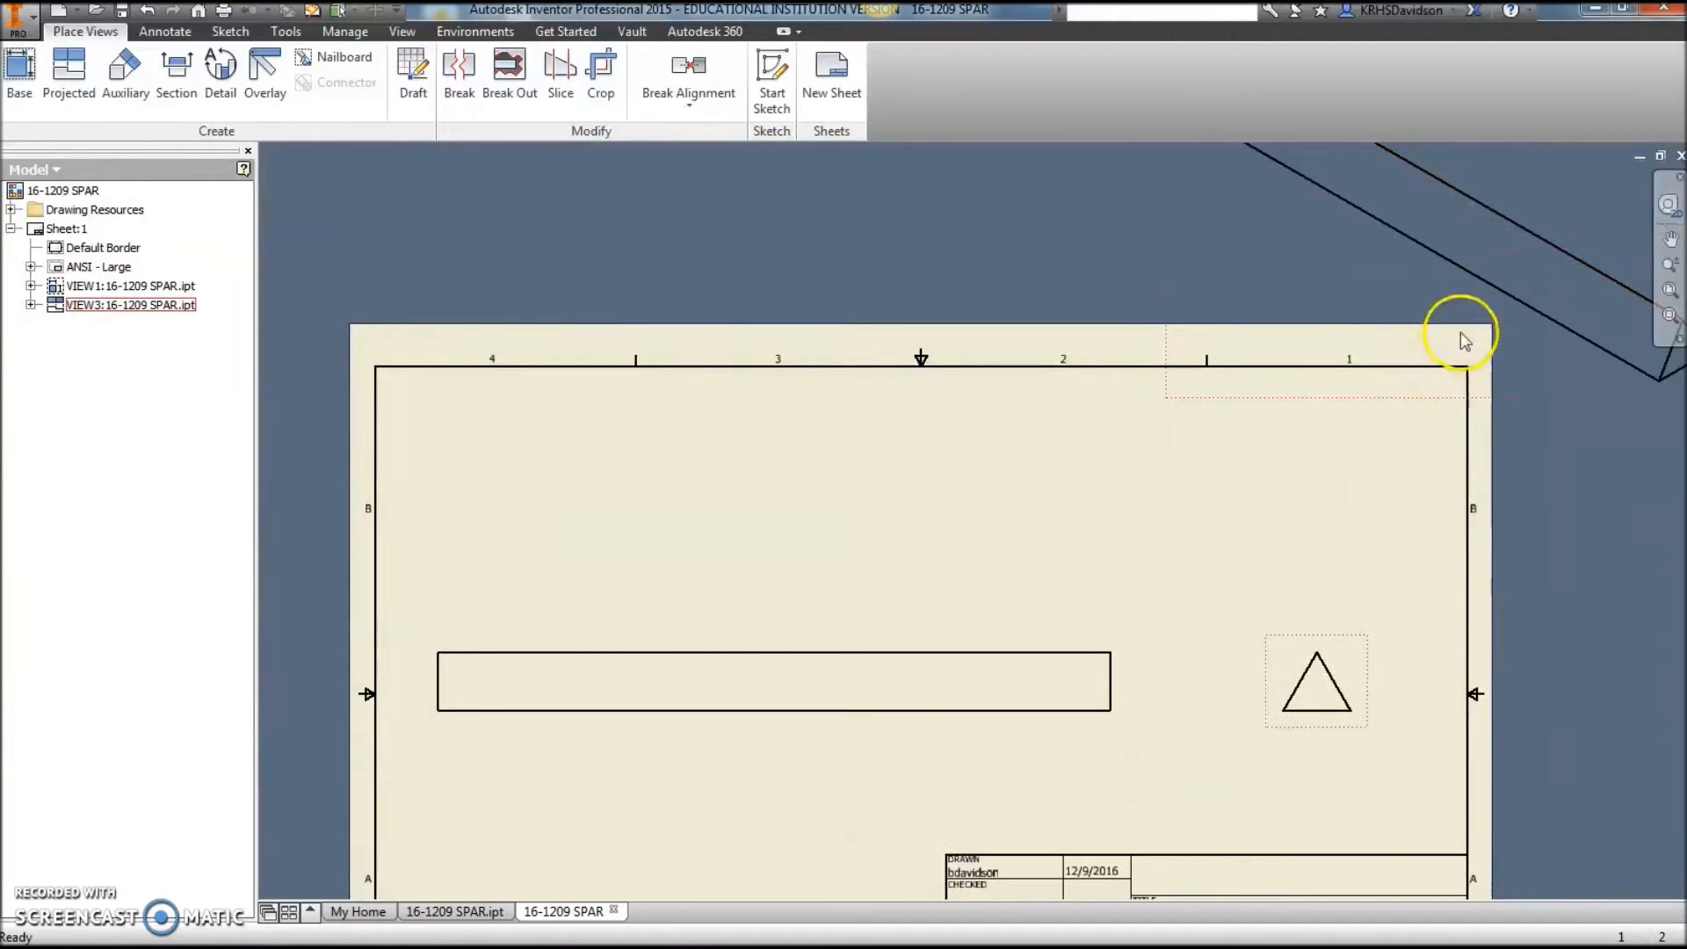
pyautogui.moveTo(1440, 408); pyautogui.dragTo(1231, 630)
# Reduce the isometric view to half scale and move it into the sheet's upper-right corner.
pyautogui.rightClick(1232, 627)
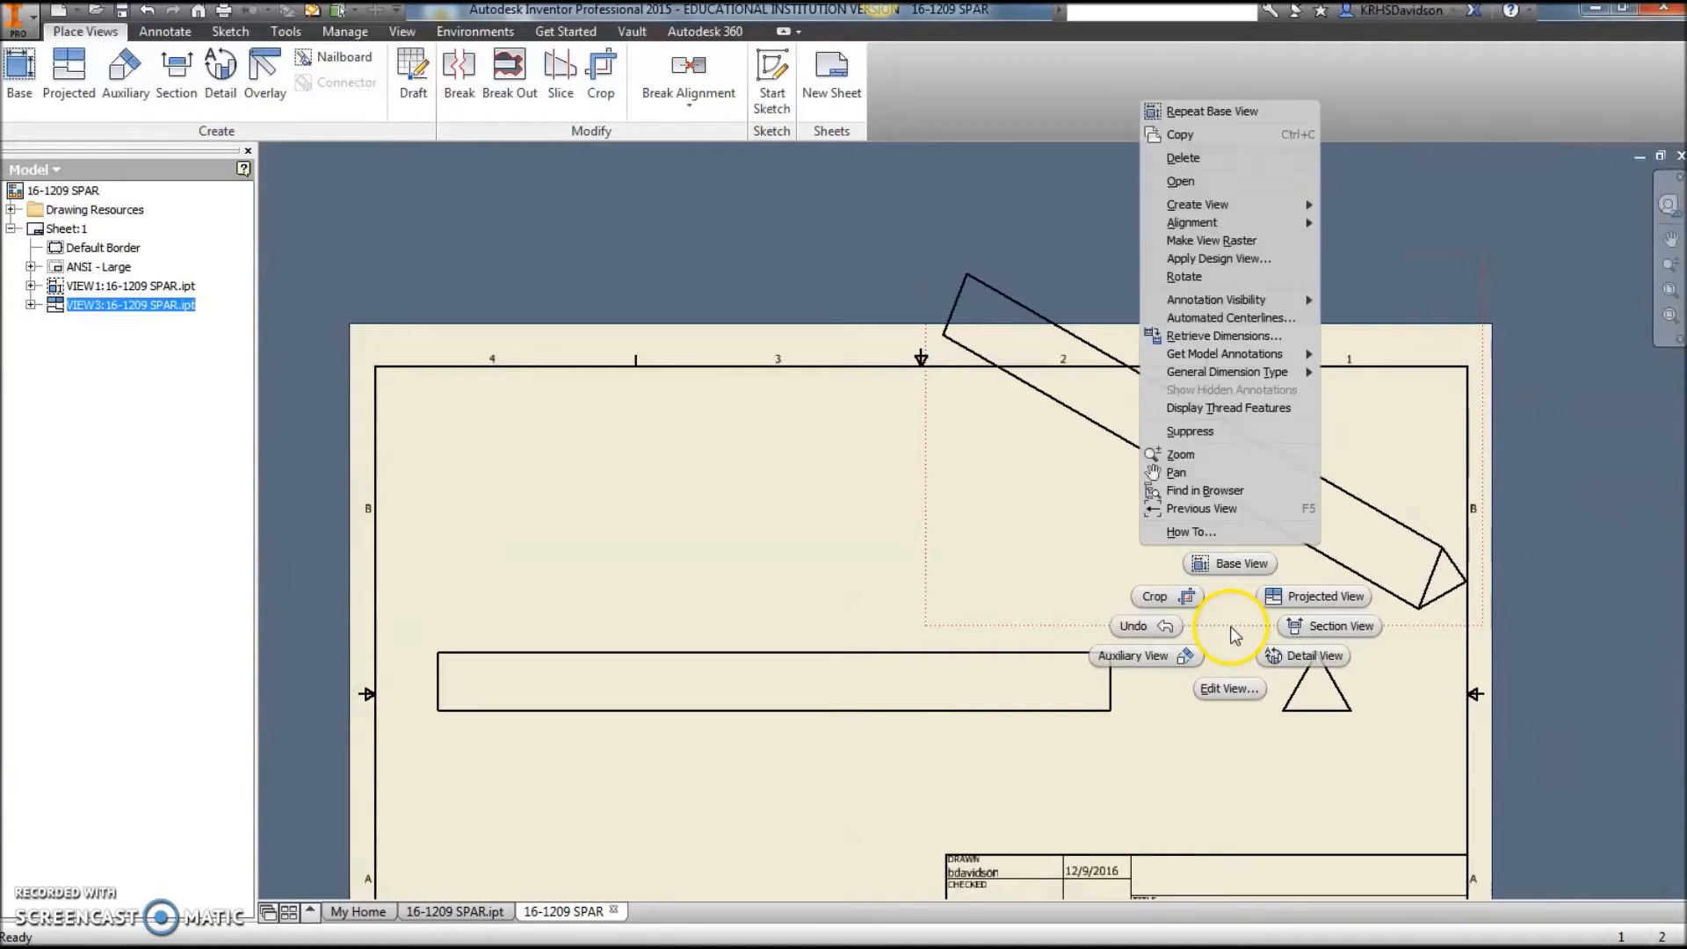
pyautogui.click(1235, 687)
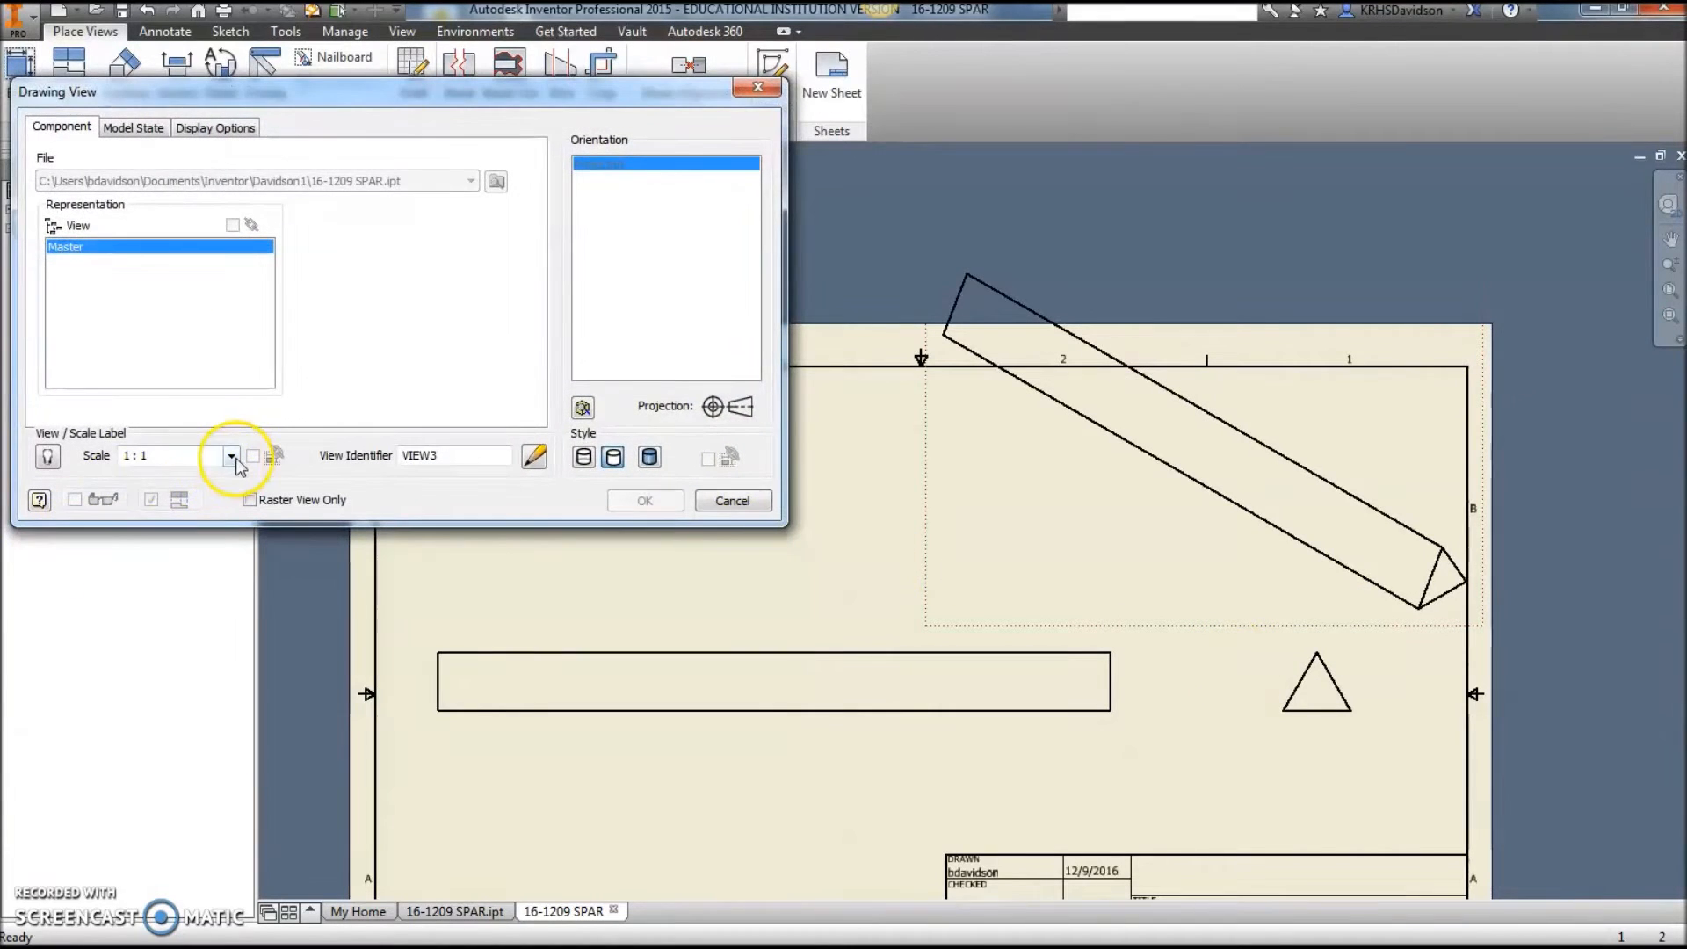
pyautogui.click(231, 455)
pyautogui.click(226, 475)
pyautogui.click(645, 500)
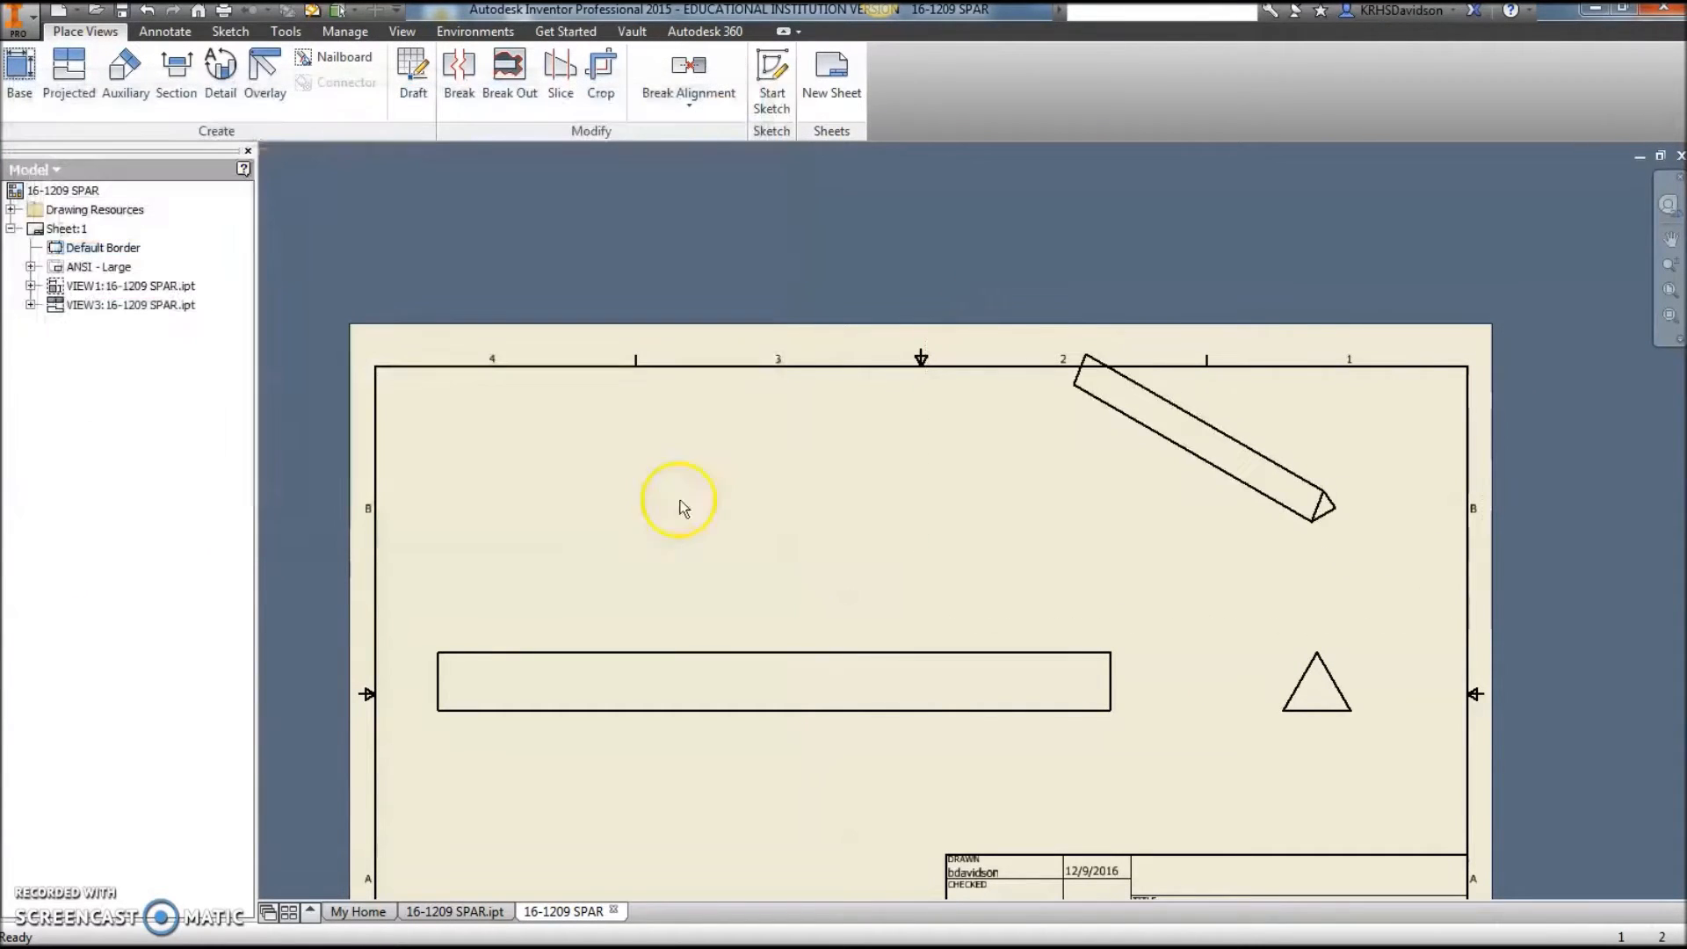
pyautogui.moveTo(1298, 334); pyautogui.dragTo(1404, 374)
# Dimension the bar's overall length above the front view and the sides of the triangular end view.
pyautogui.moveTo(1078, 632); pyautogui.dragTo(1069, 555, button='middle')
pyautogui.click(165, 30)
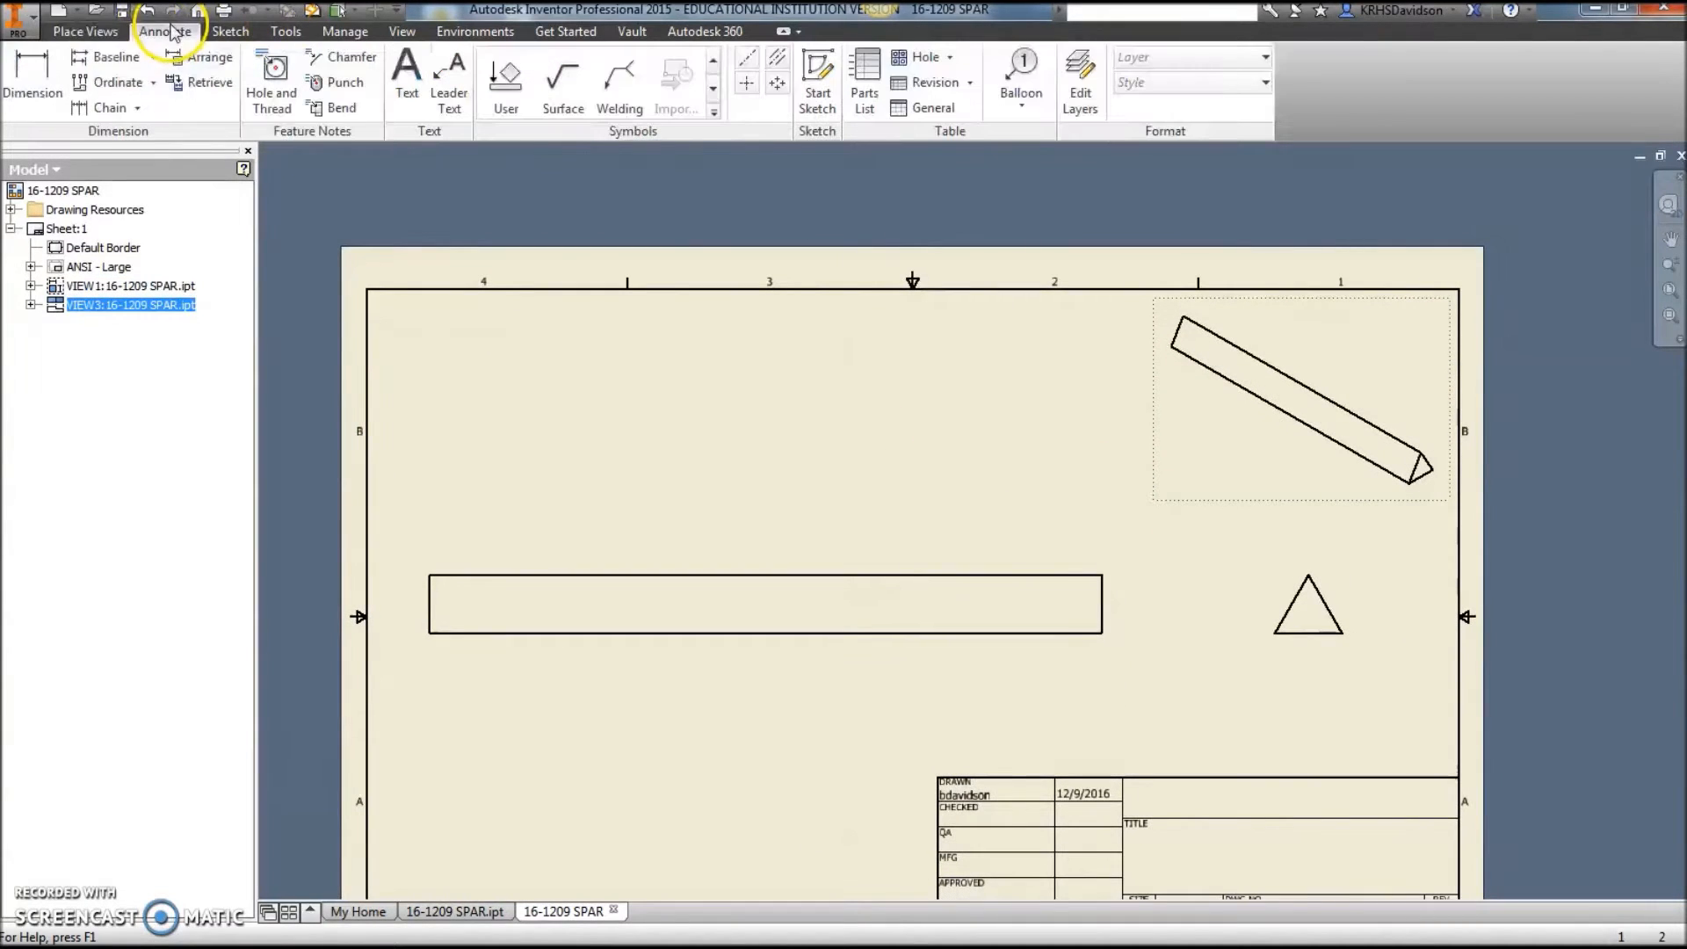
pyautogui.click(48, 79)
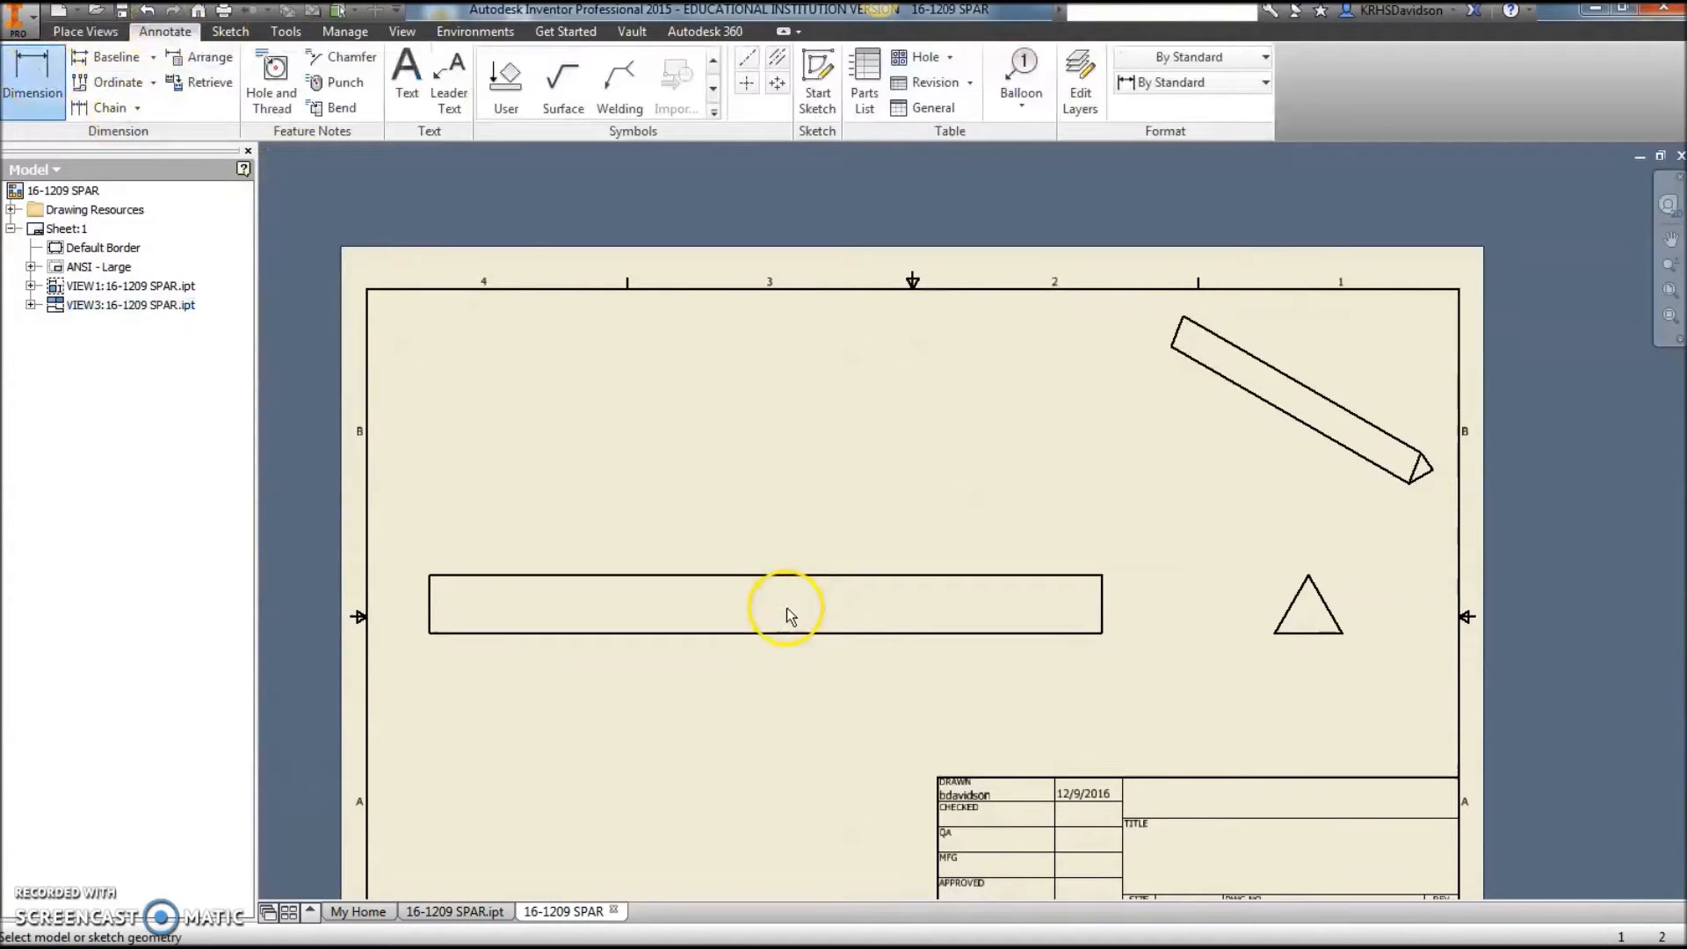
pyautogui.click(817, 576)
pyautogui.click(793, 524)
pyautogui.click(761, 644)
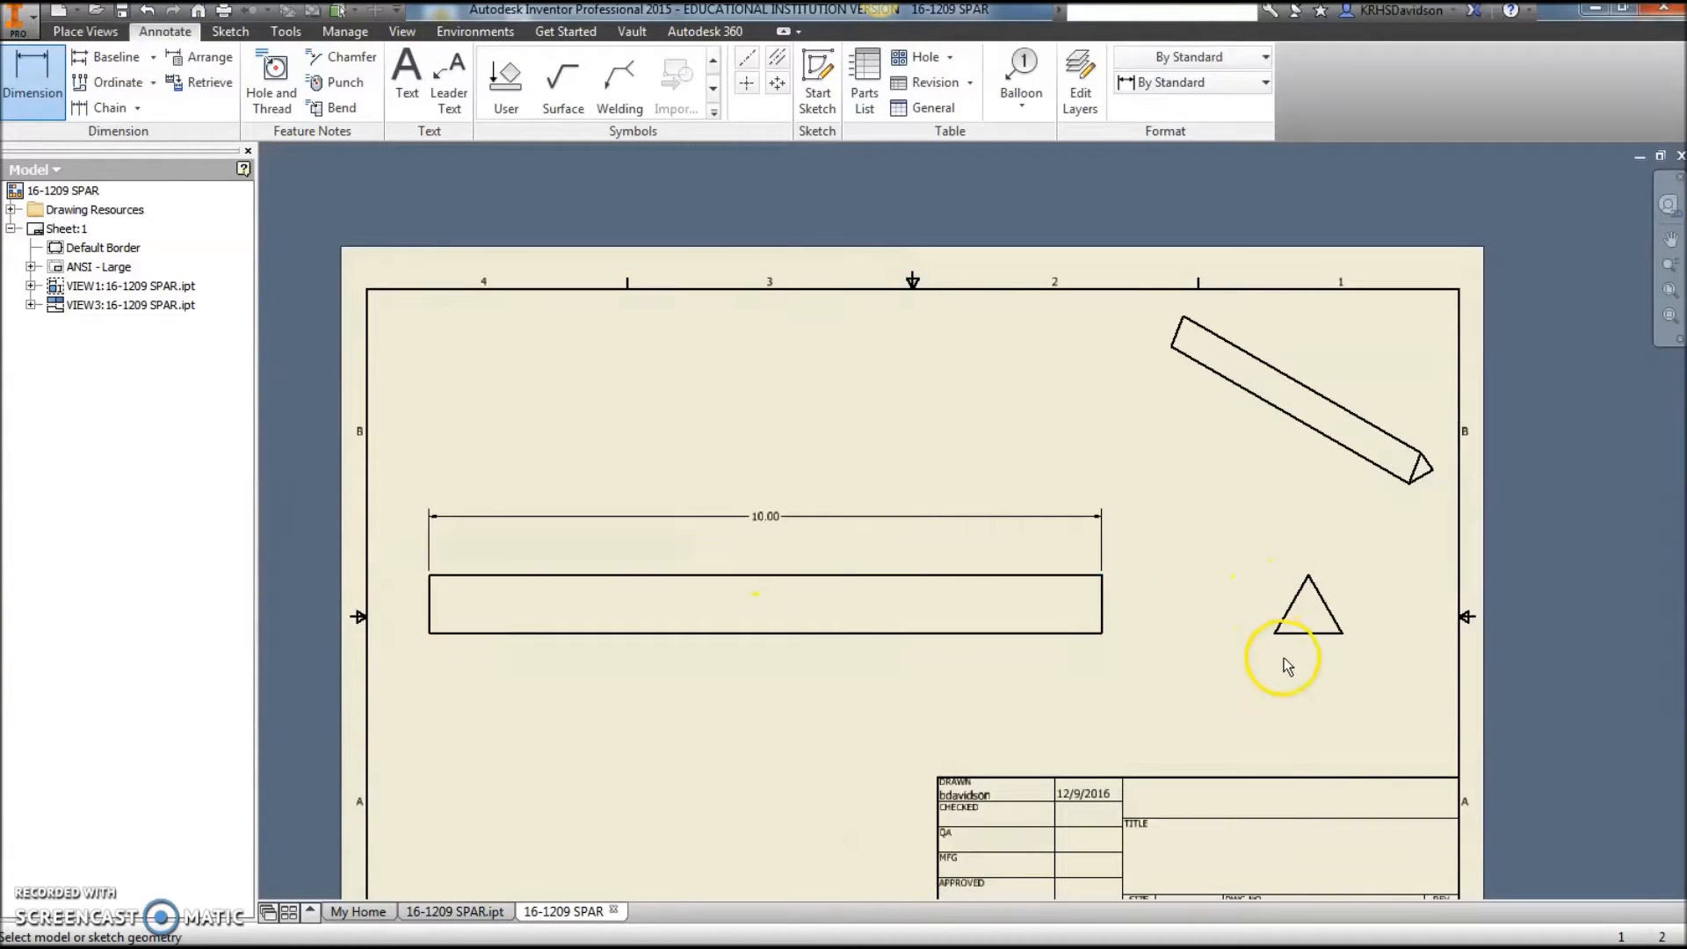
pyautogui.click(1293, 638)
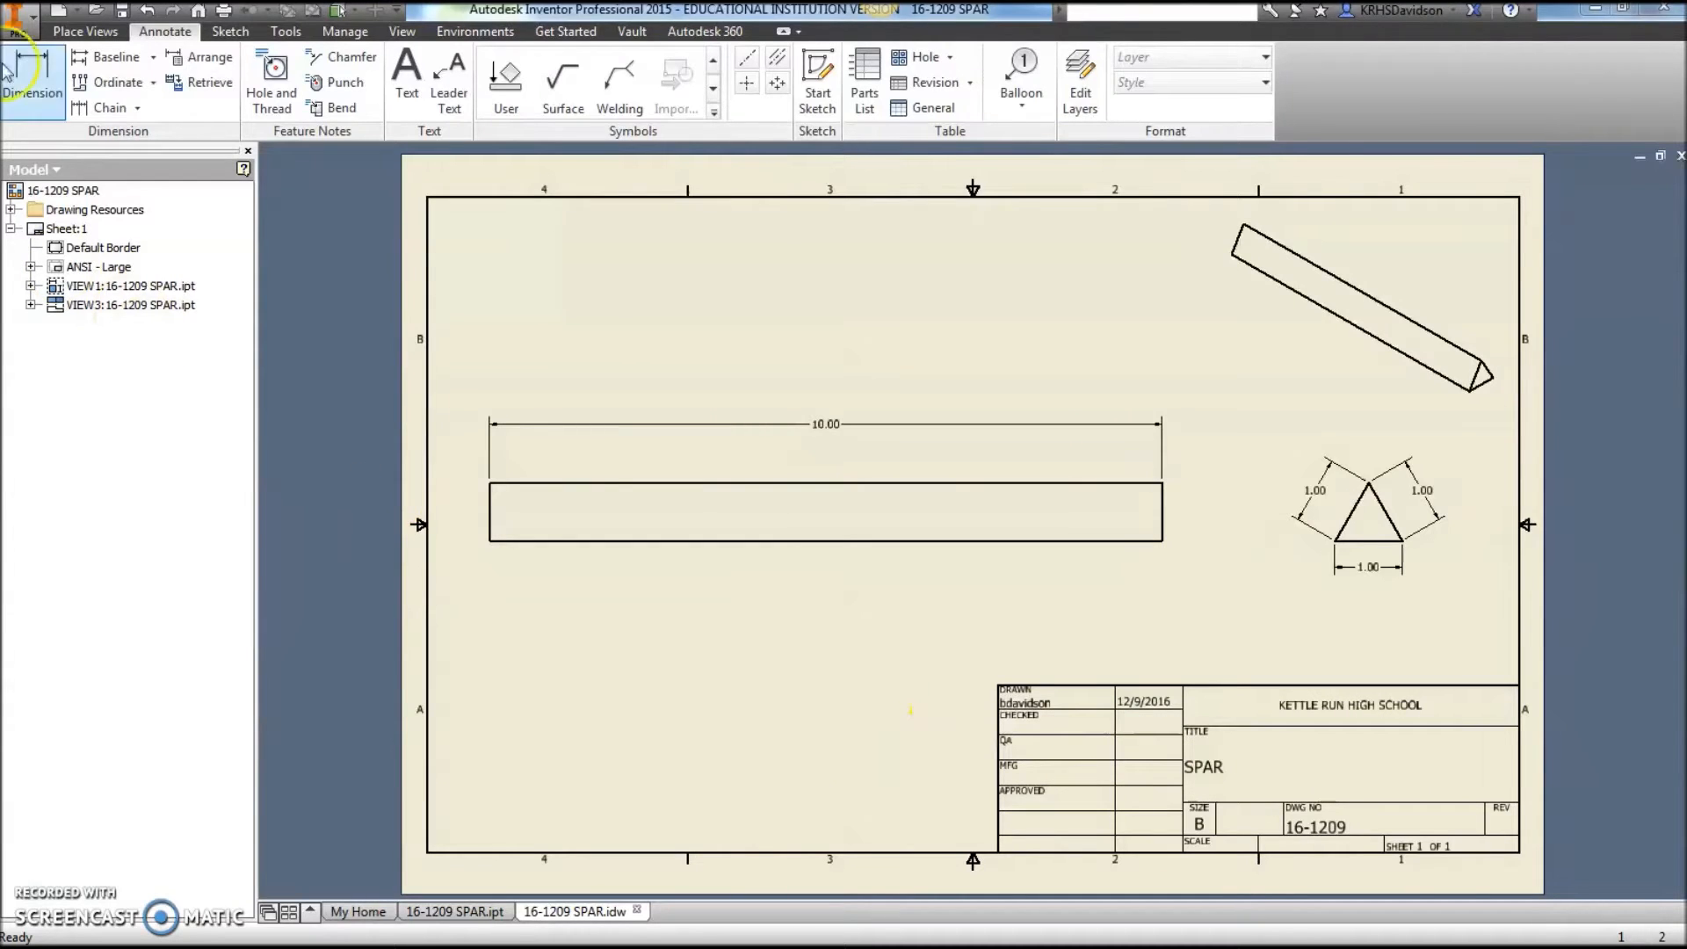
# Create a new part from the Standard (in).ipt template and start a 2D sketch on the front origin plane.
pyautogui.click(59, 12)
pyautogui.click(412, 256)
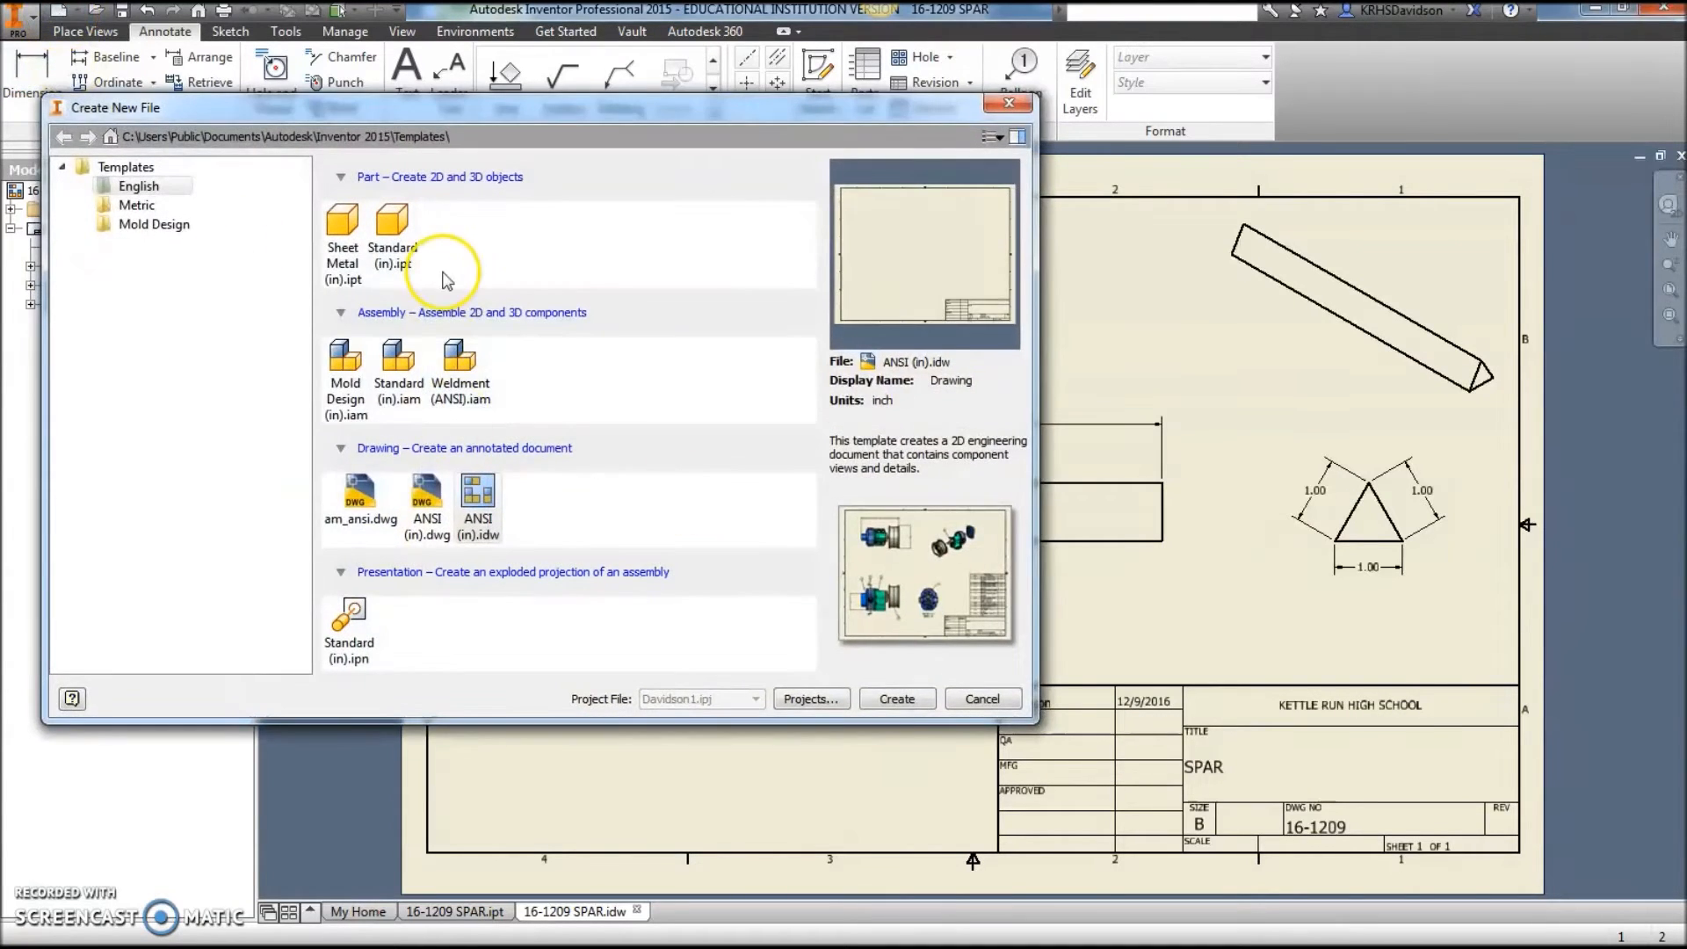
pyautogui.click(912, 700)
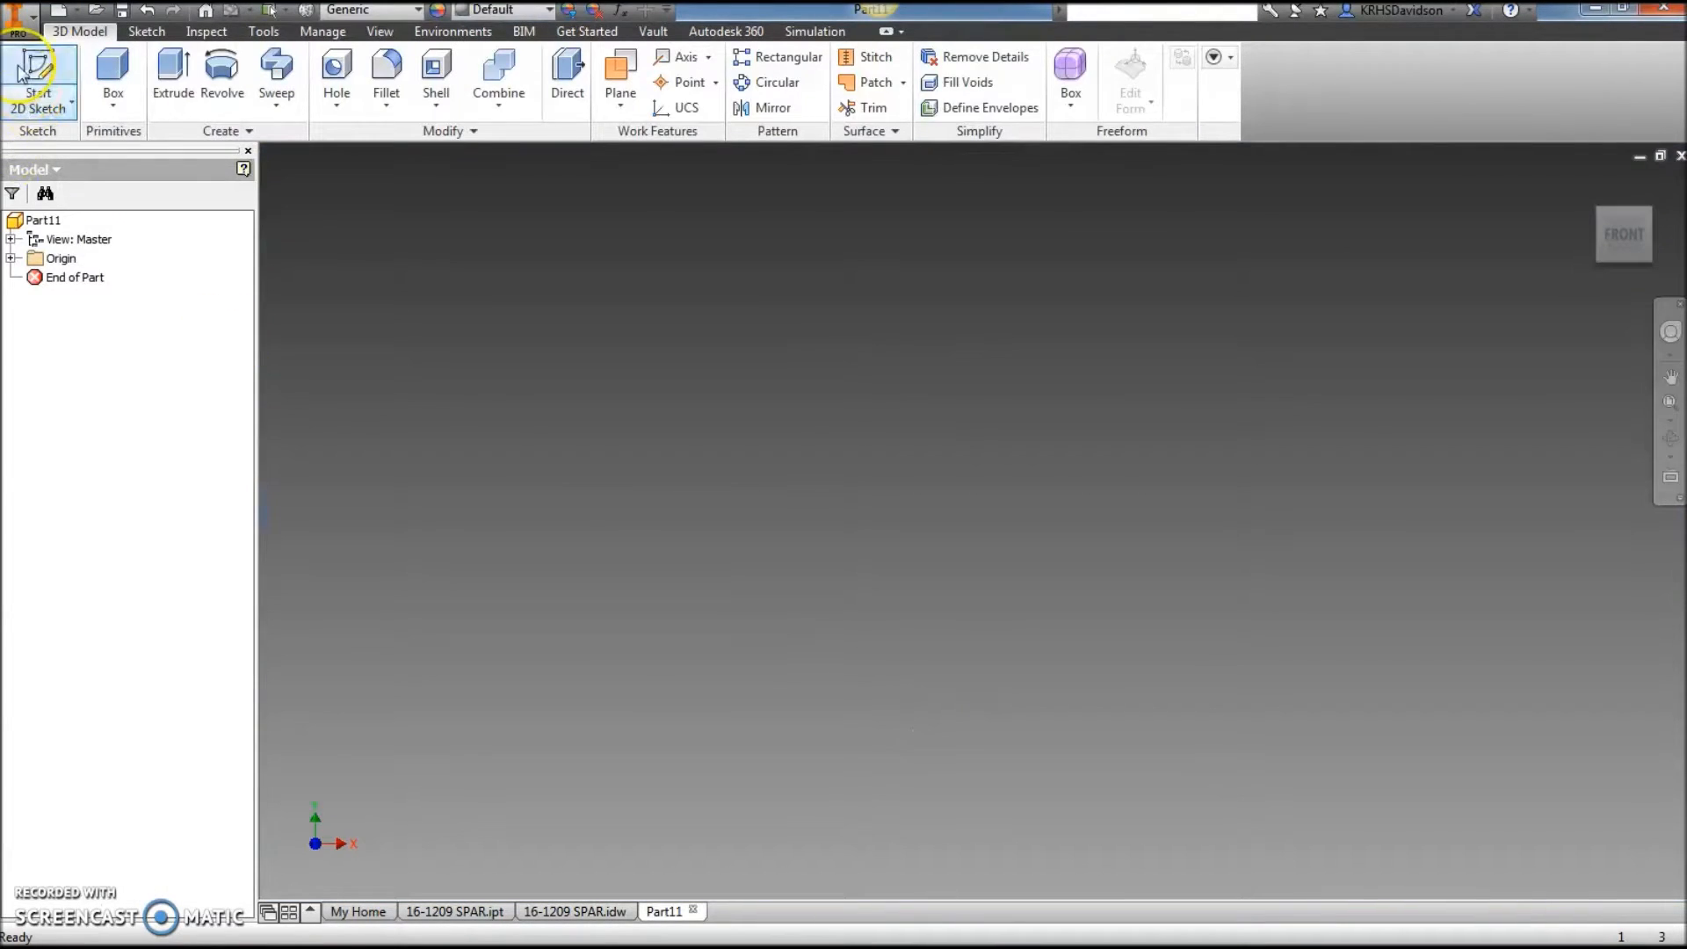
pyautogui.click(39, 69)
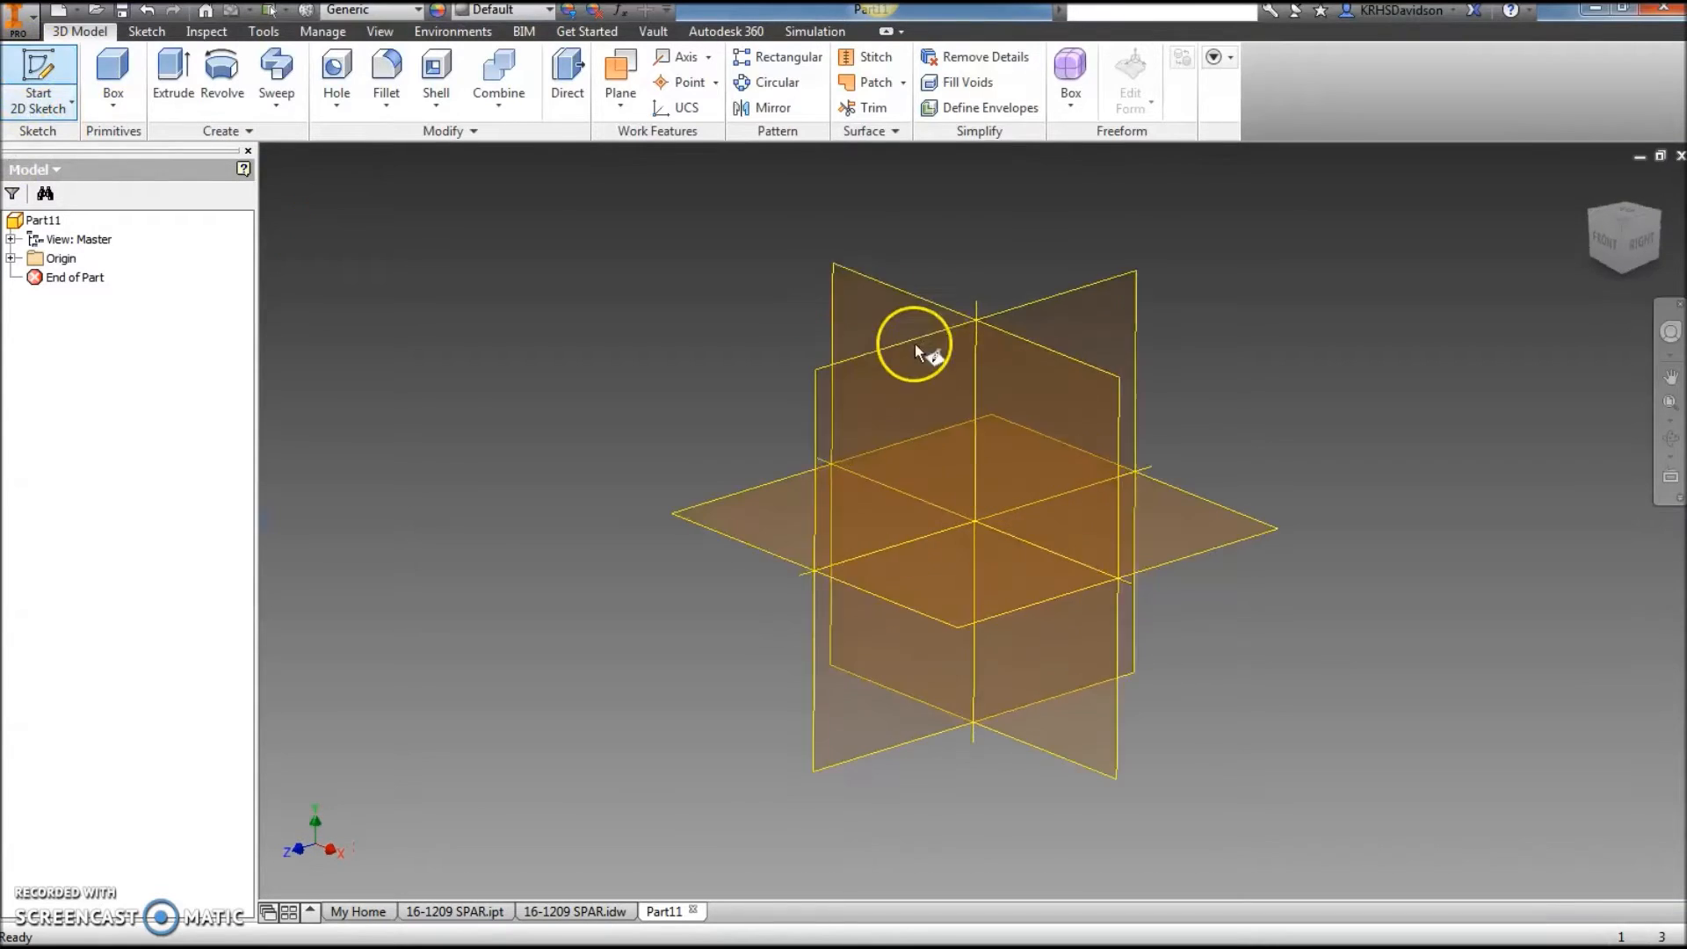
pyautogui.click(888, 294)
# Sketch a closed triangle around the origin with its apex above the center point and a horizontal base below it.
pyautogui.moveTo(641, 342); pyautogui.dragTo(595, 463, button='middle')
pyautogui.click(105, 70)
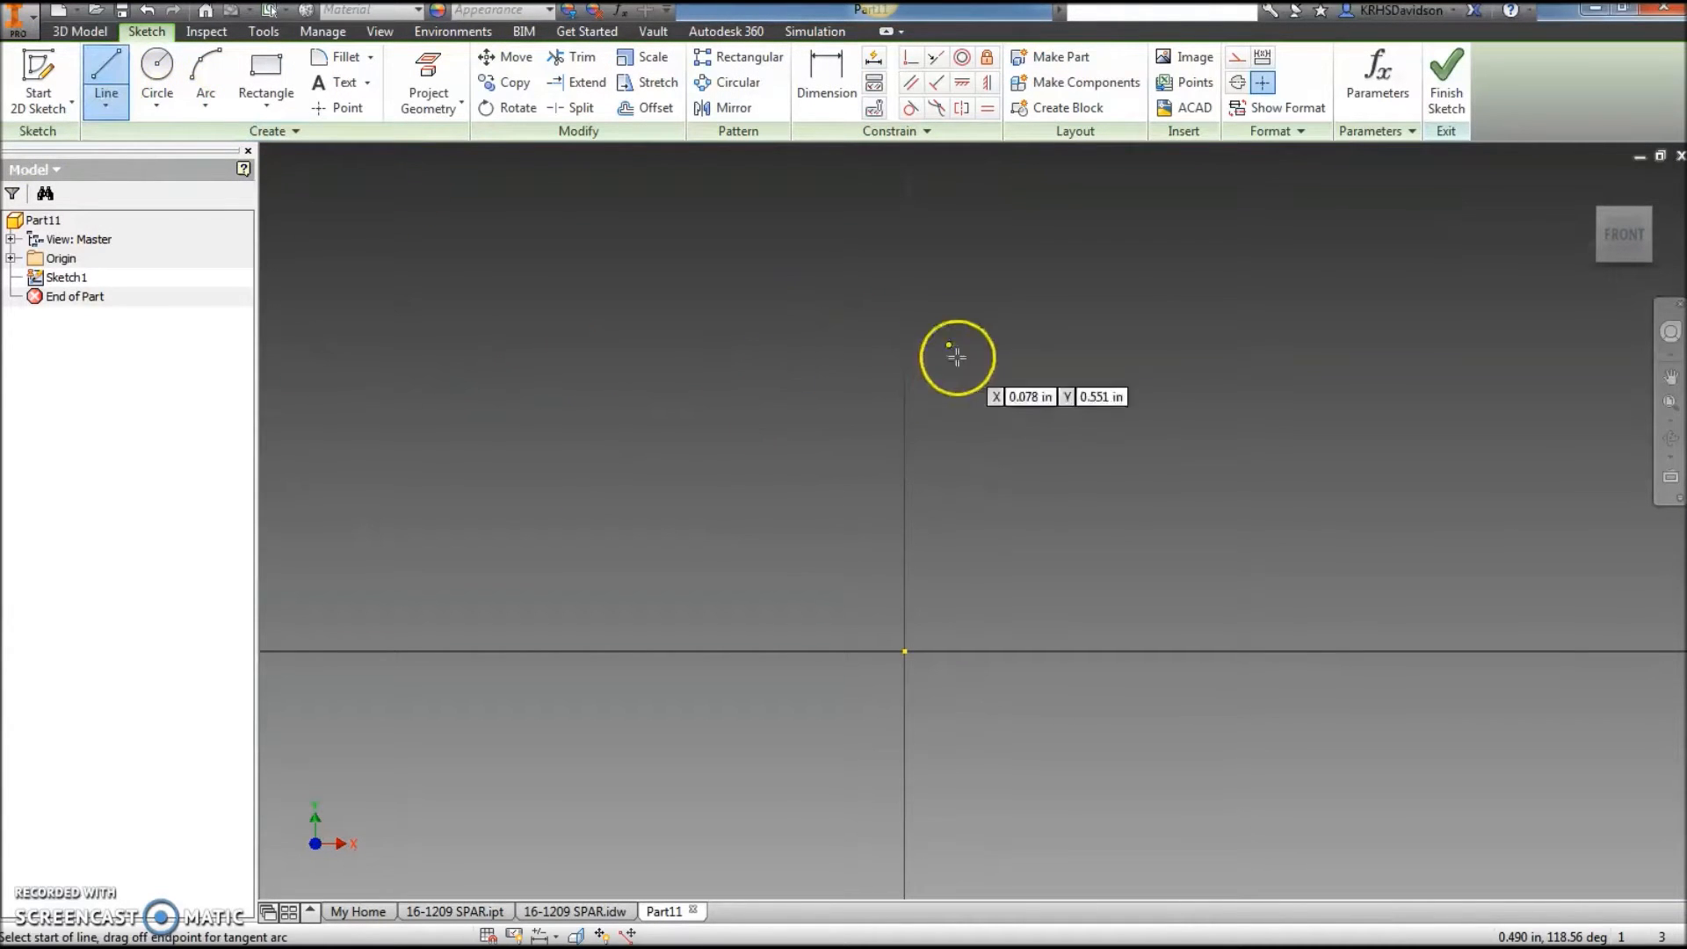
pyautogui.click(904, 360)
pyautogui.click(624, 846)
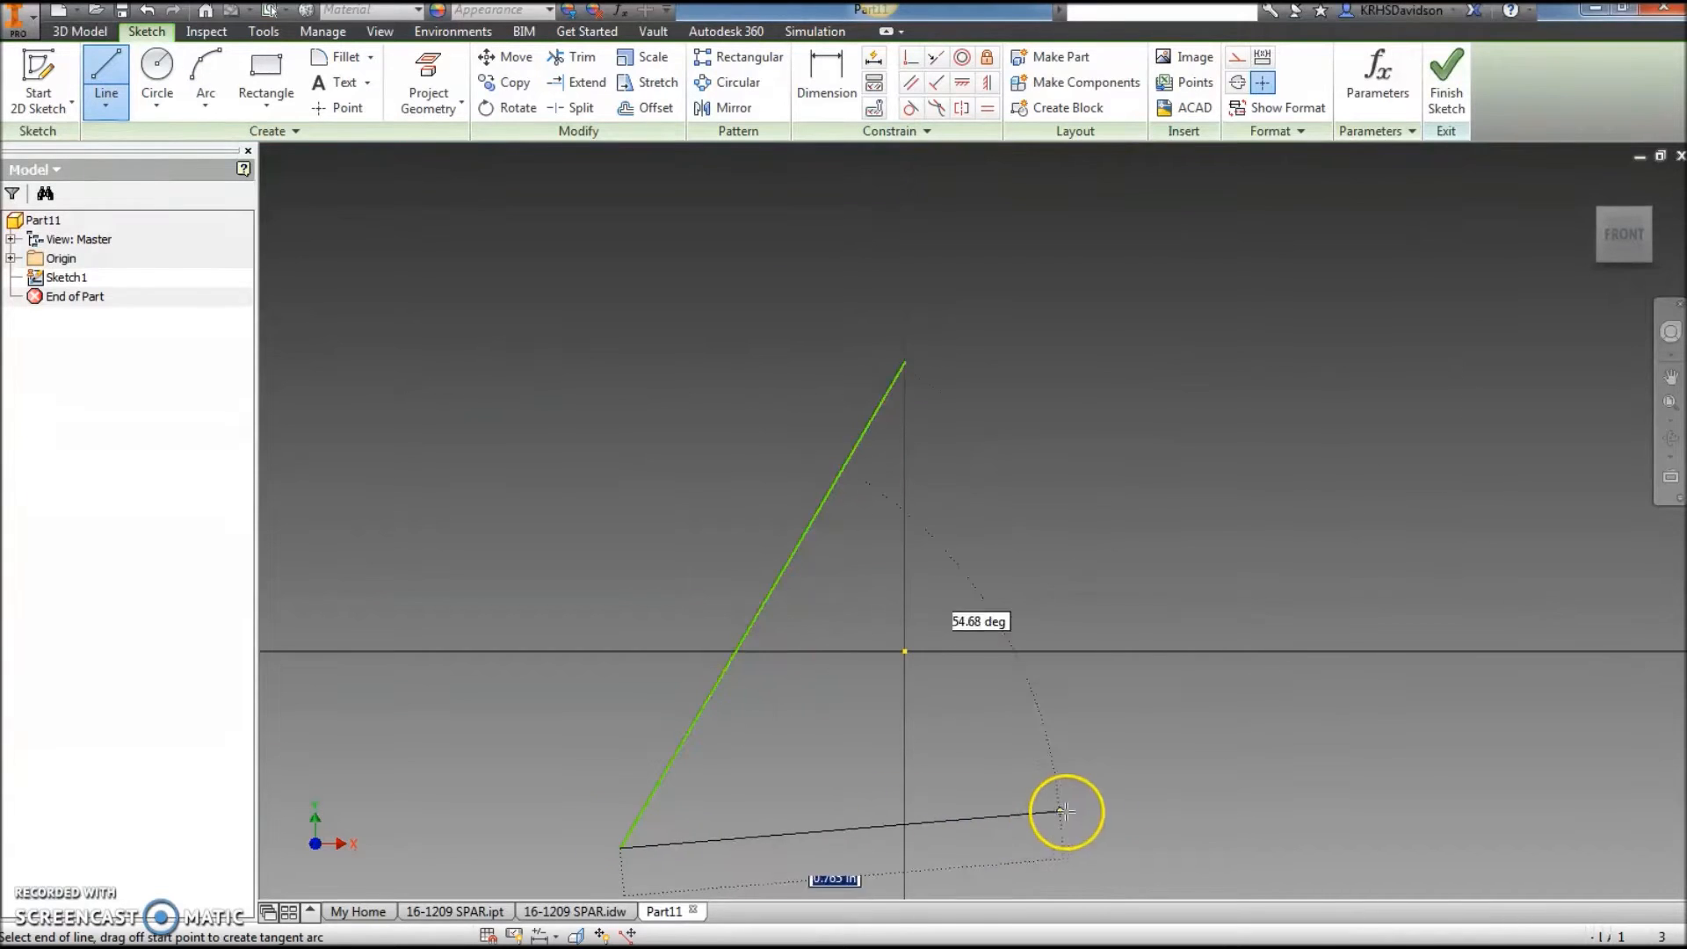
pyautogui.click(1192, 847)
pyautogui.click(906, 361)
pyautogui.press('Escape')
# Apply a coincident constraint between the two separate endpoints at the triangle's lower-right corner.
pyautogui.scroll(5, 1177, 708)
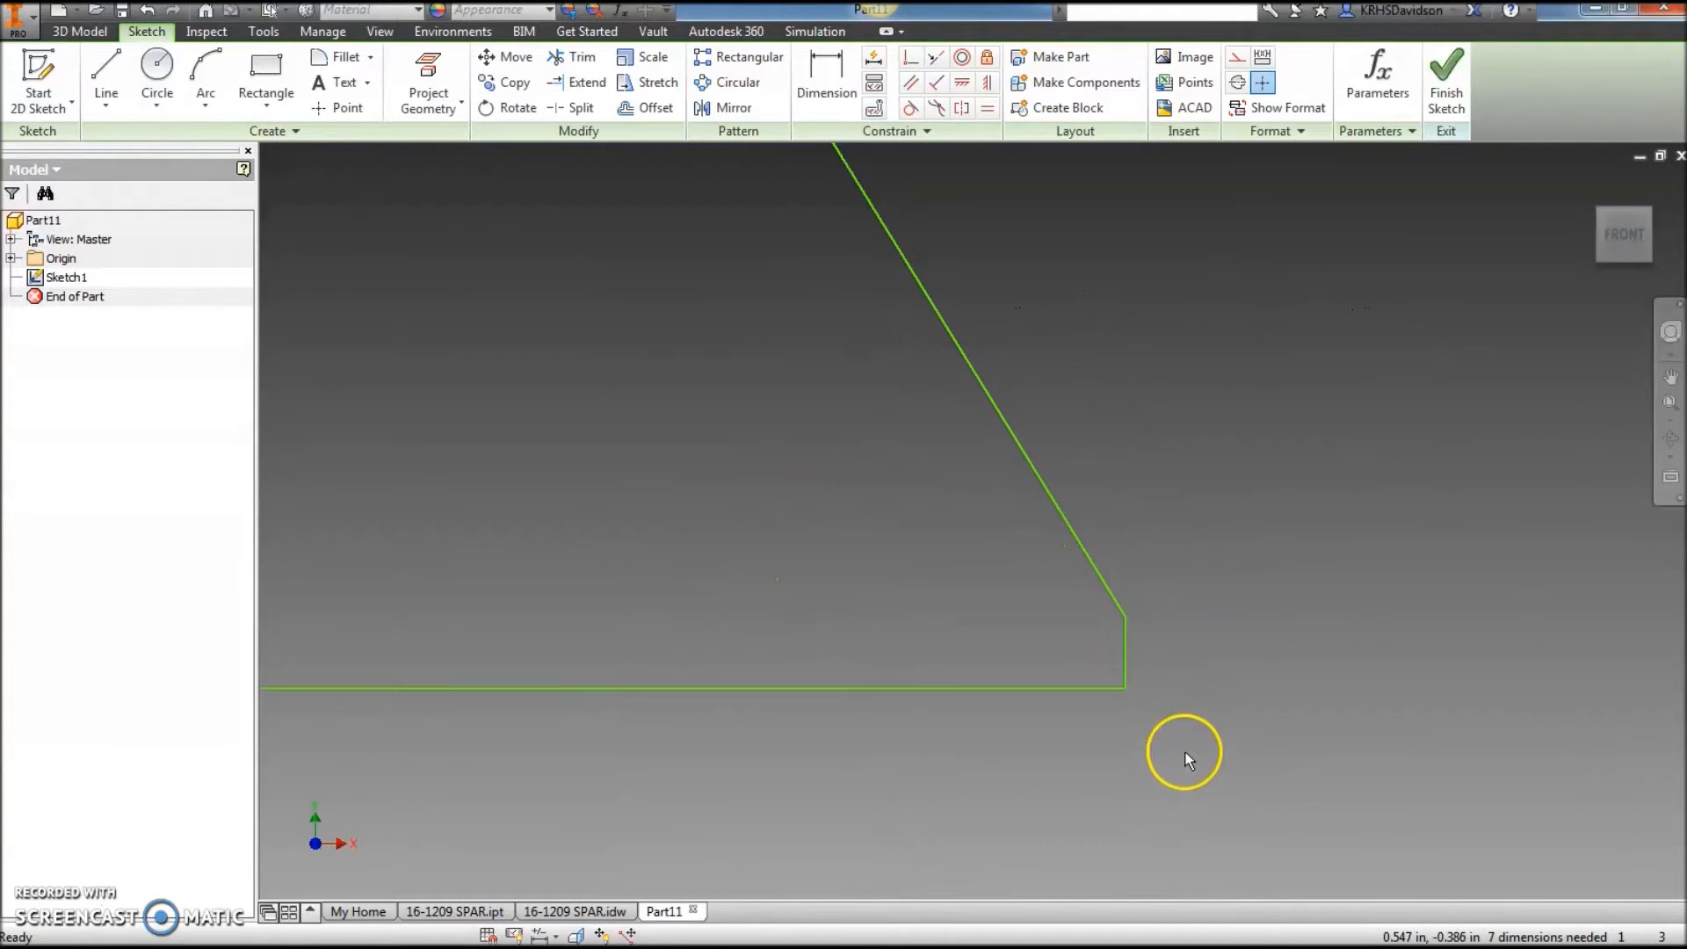
pyautogui.click(911, 57)
pyautogui.click(1126, 619)
pyautogui.click(1125, 687)
# Apply equal constraints between the triangle's left and right sides and between its right side and base.
pyautogui.scroll(-3, 1125, 685)
pyautogui.scroll(-4, 1054, 264)
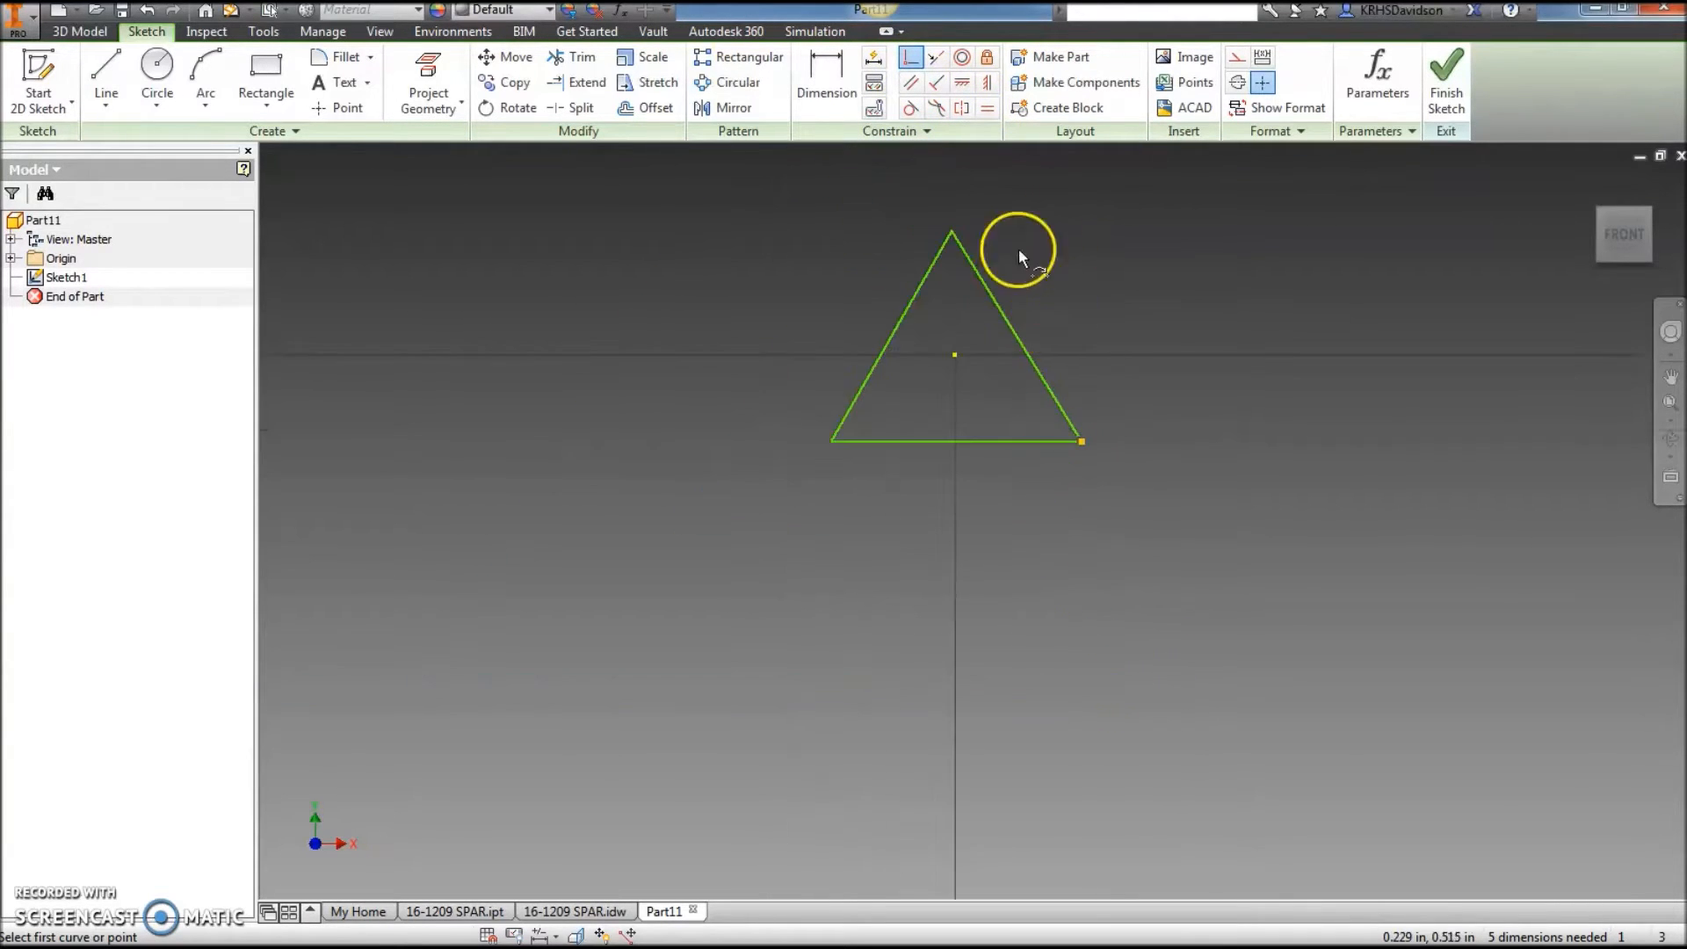
pyautogui.click(988, 108)
pyautogui.click(928, 272)
pyautogui.click(1017, 341)
pyautogui.click(1011, 337)
pyautogui.click(982, 441)
# Align the midpoint of the triangle's left side with the origin using a horizontal constraint.
pyautogui.moveTo(1009, 536); pyautogui.dragTo(961, 600, button='middle')
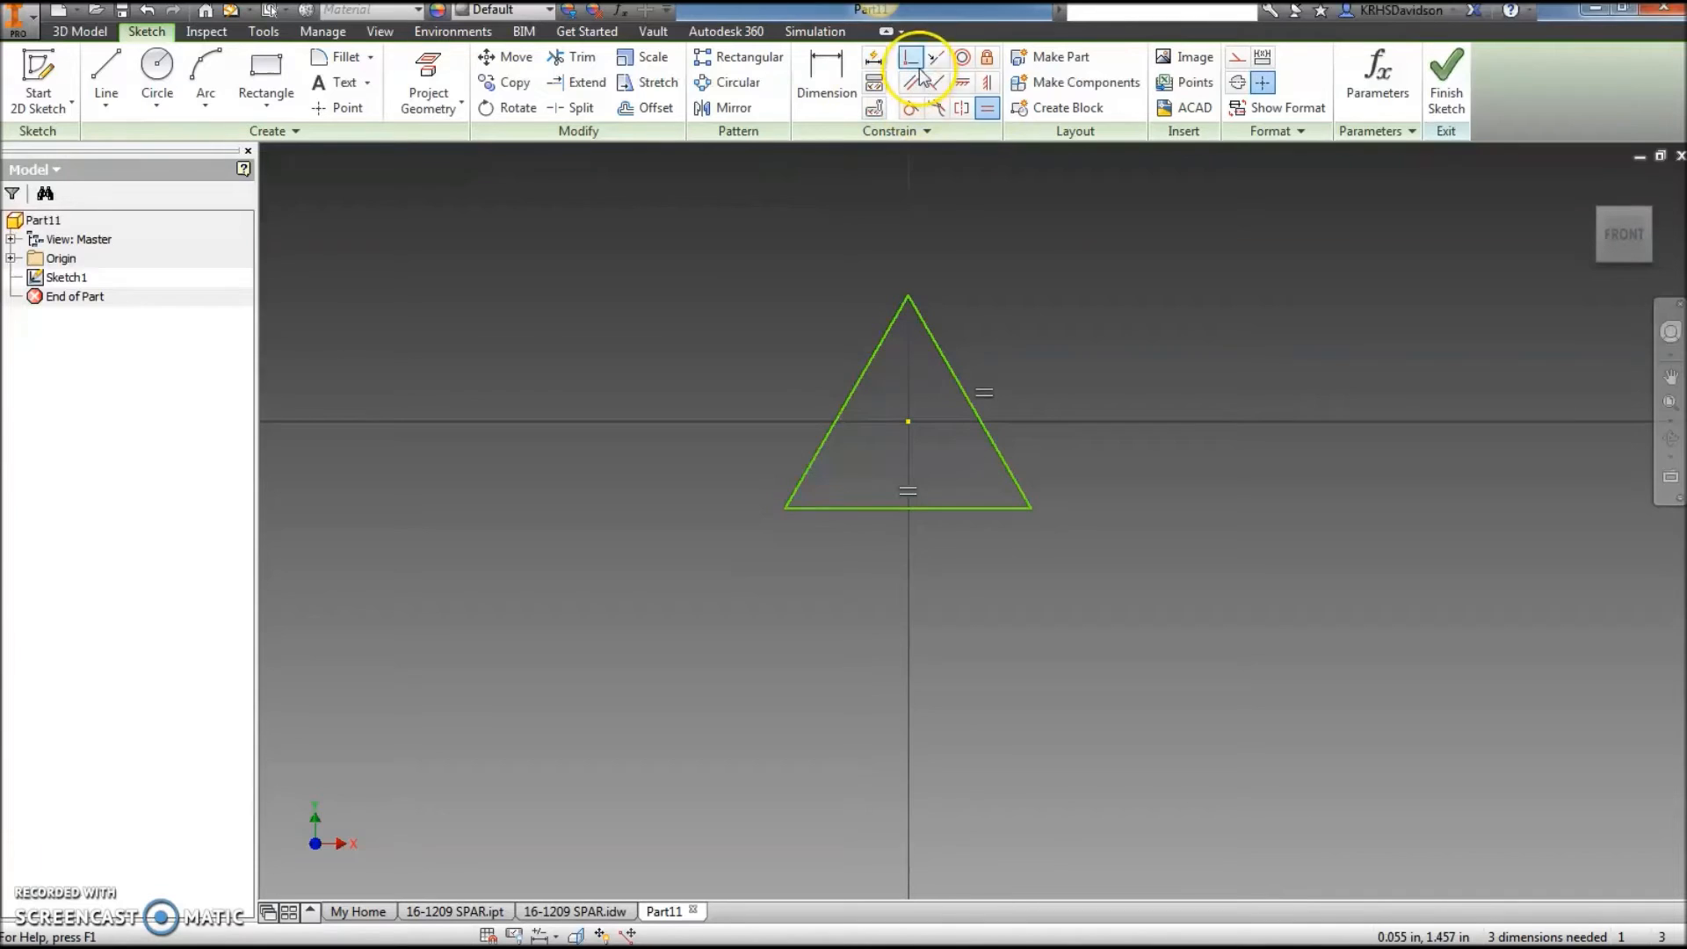
pyautogui.click(963, 85)
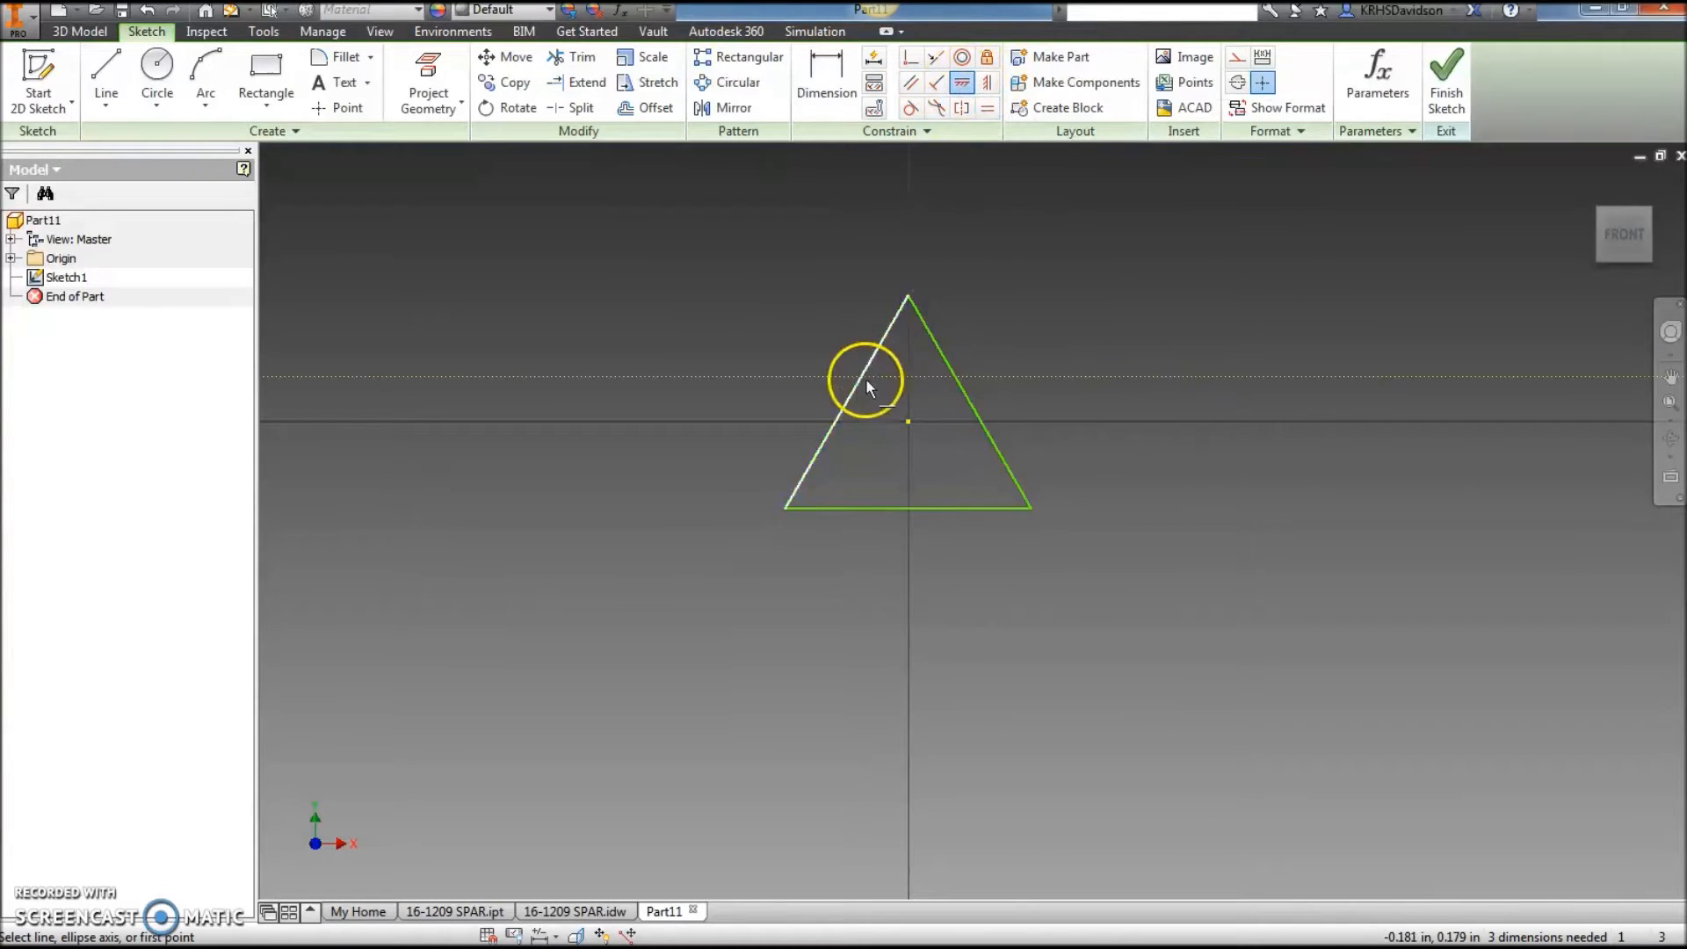
pyautogui.click(909, 421)
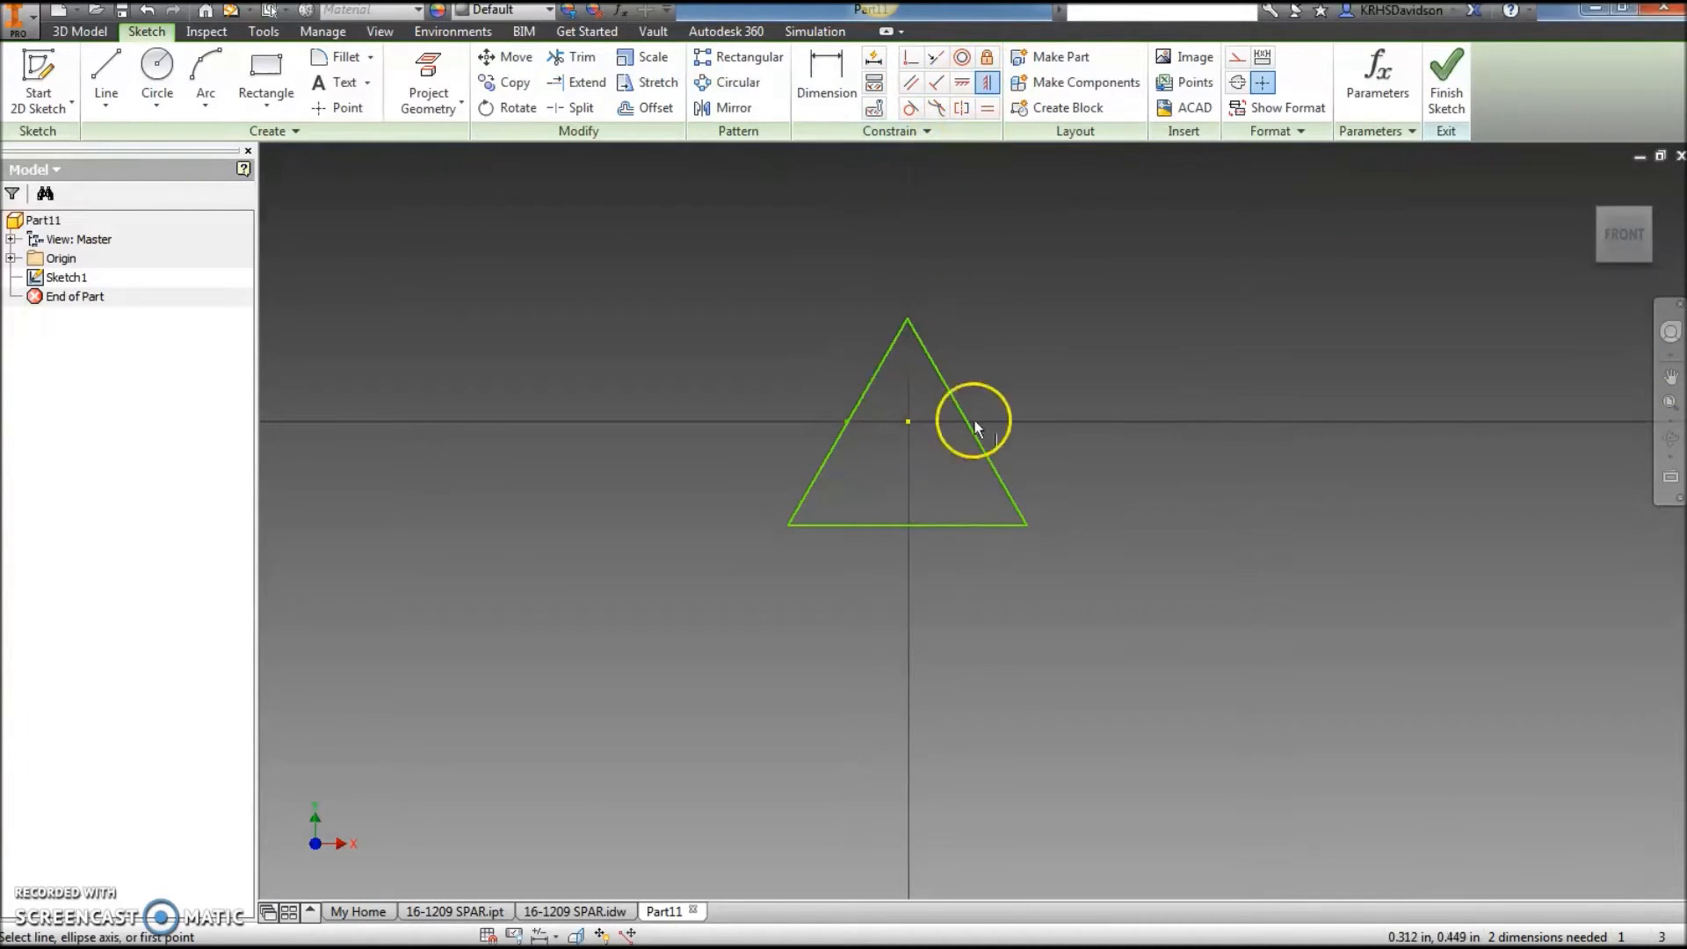
# Align the midpoint of the triangle's base vertically with the origin and dimension the base at 1 in.
pyautogui.click(909, 525)
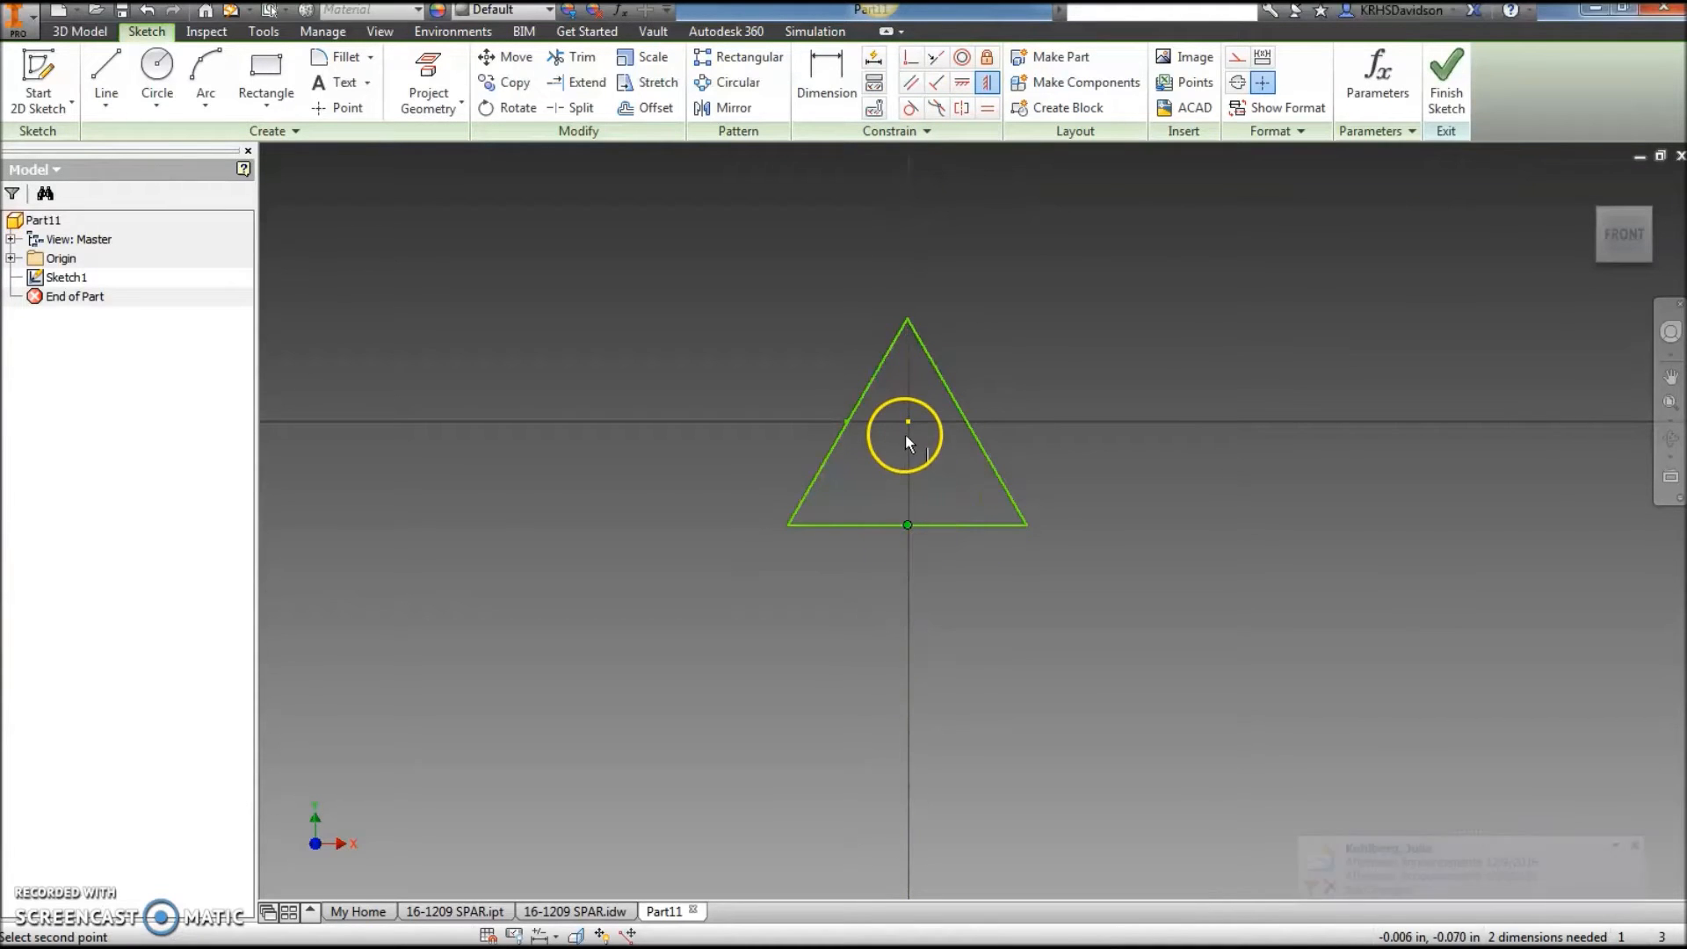
pyautogui.click(909, 419)
pyautogui.press('d')
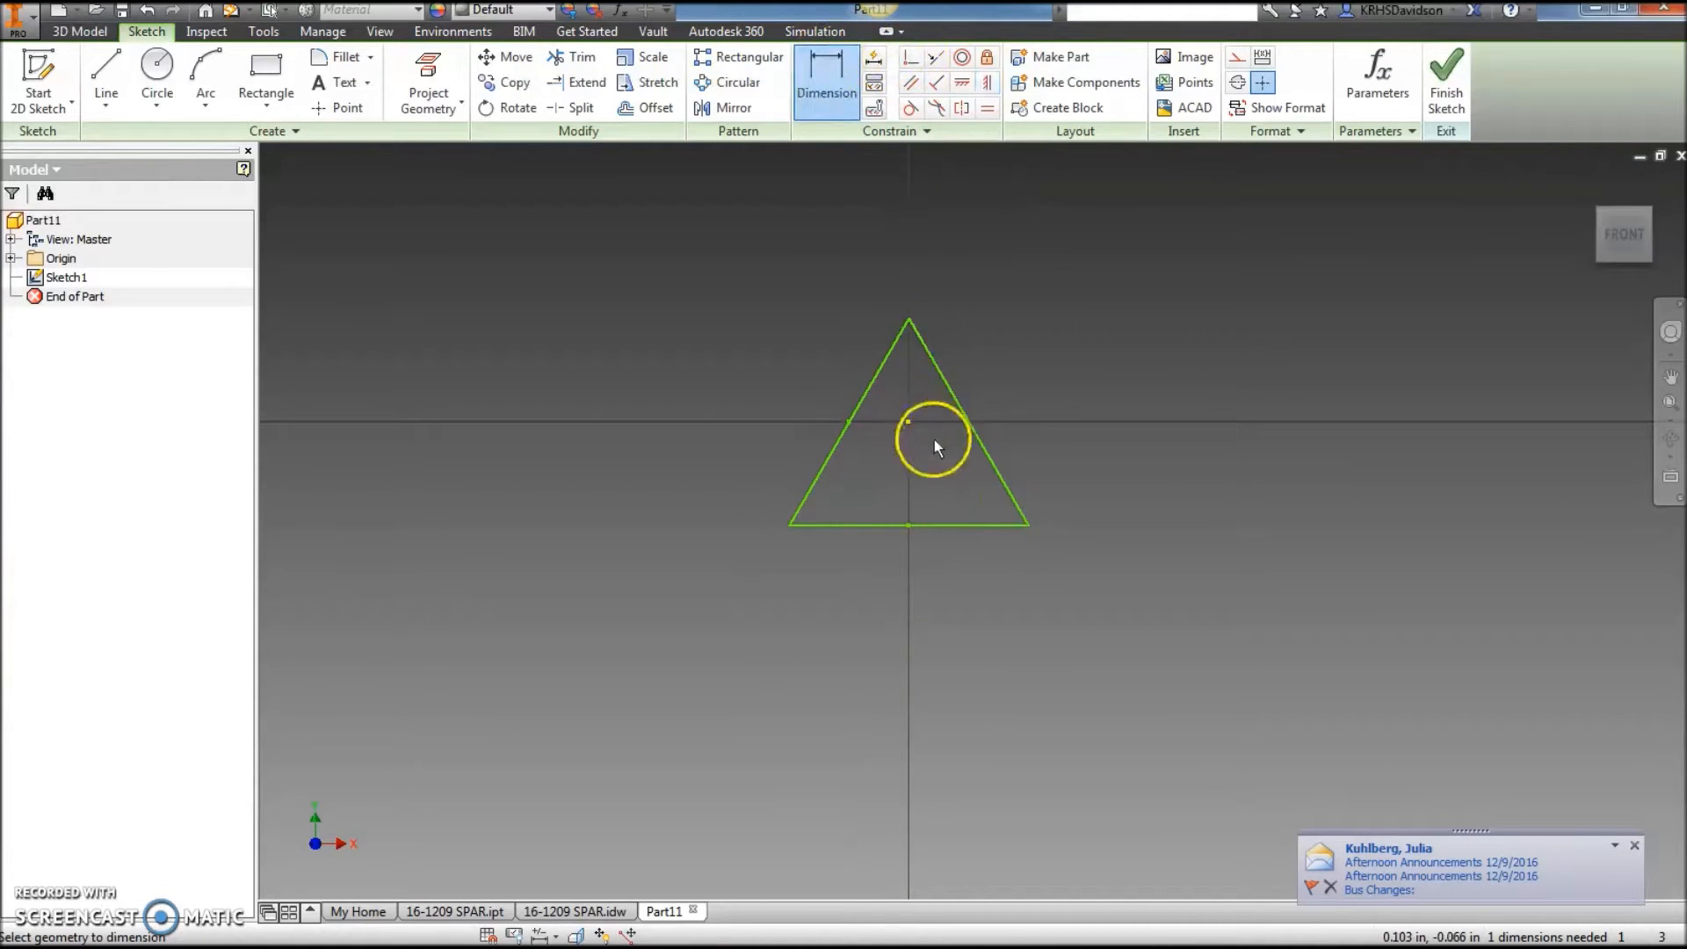
pyautogui.click(903, 524)
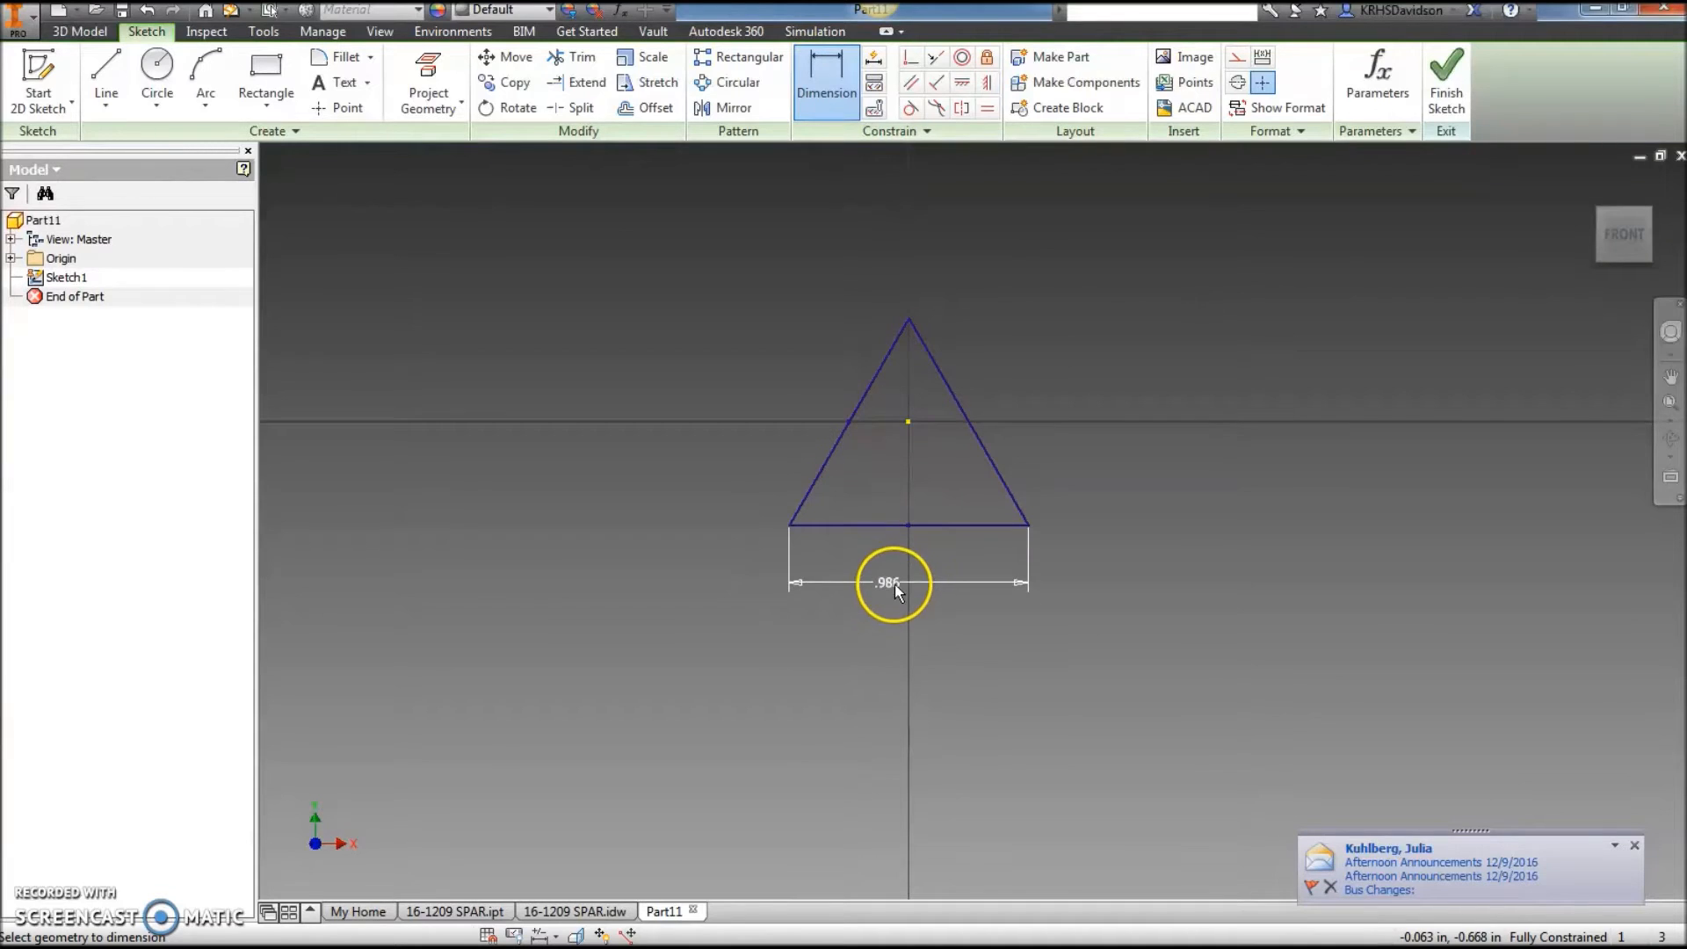
pyautogui.click(901, 582)
pyautogui.write('1')
pyautogui.press('Return')
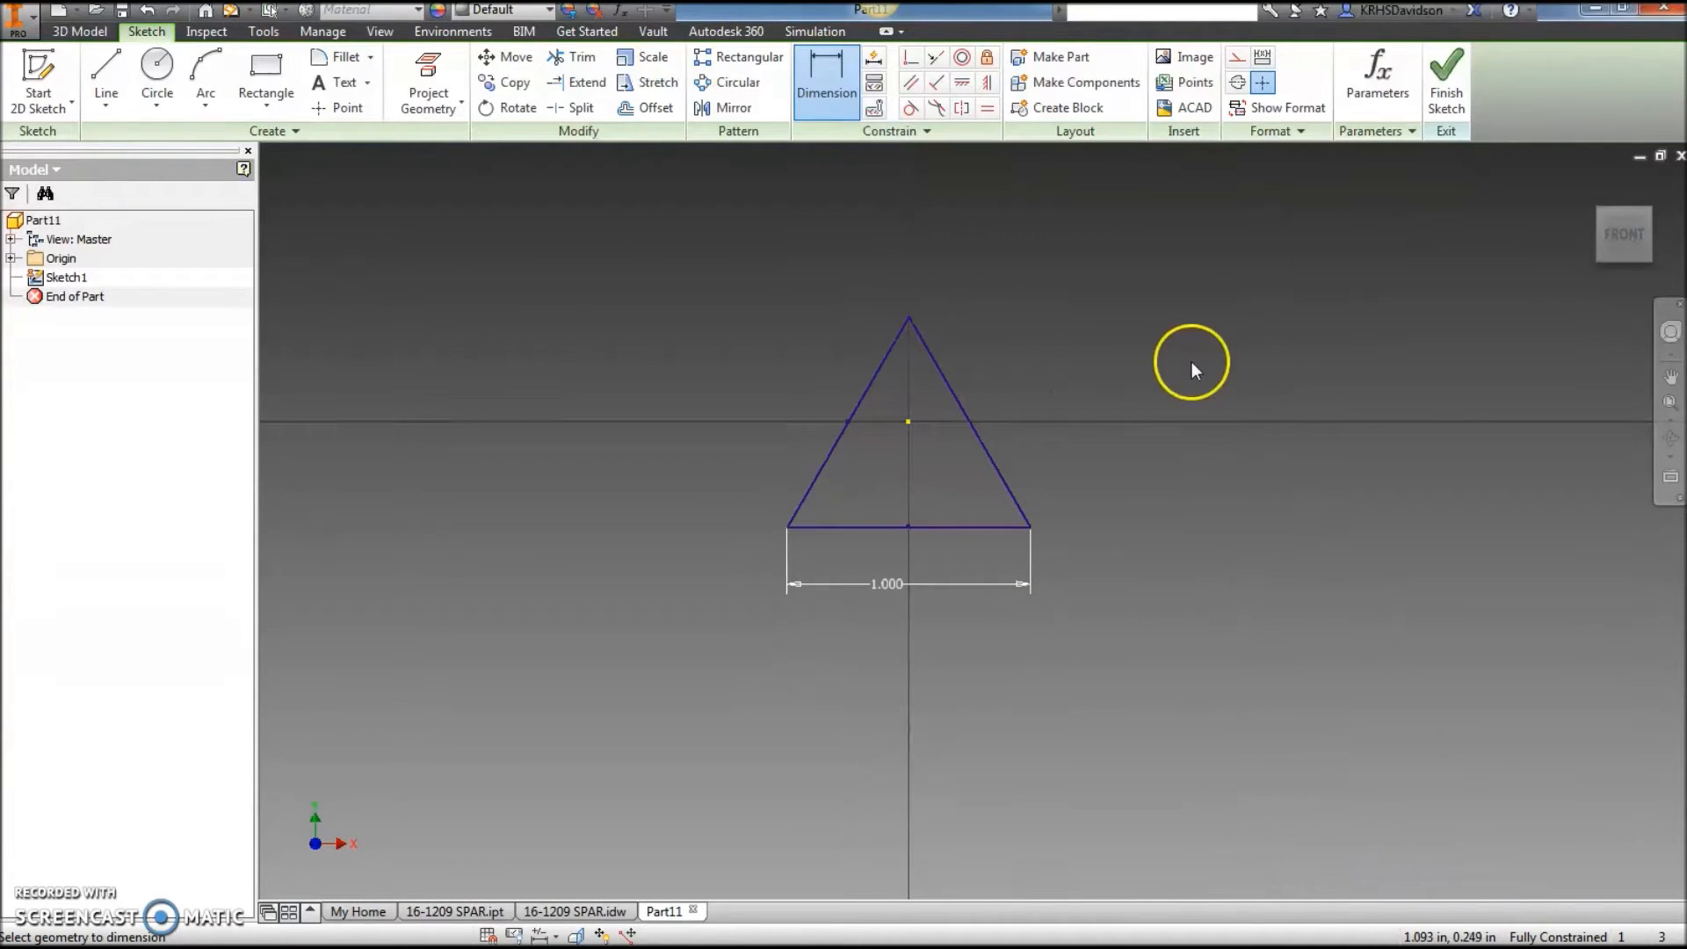
# Draw a large rectangle that surrounds the triangle on all sides.
pyautogui.scroll(3, 1191, 361)
pyautogui.moveTo(1173, 392); pyautogui.dragTo(1008, 504, button='middle')
pyautogui.click(266, 78)
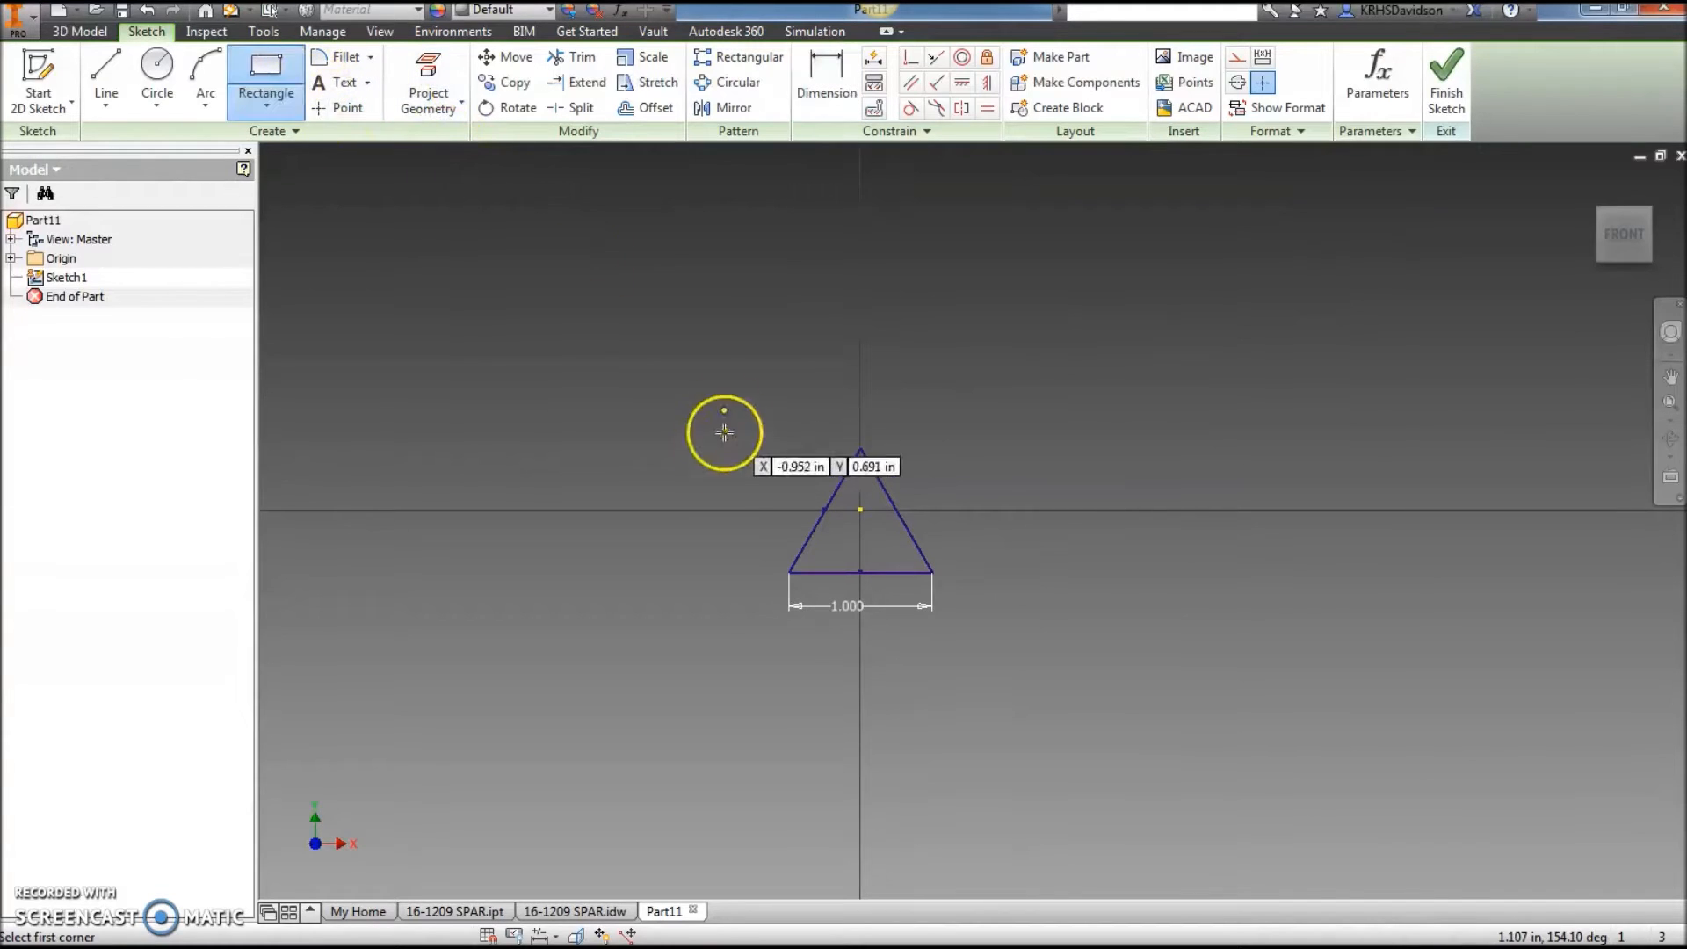
pyautogui.click(565, 230)
pyautogui.click(1217, 829)
pyautogui.moveTo(1317, 755); pyautogui.dragTo(1254, 780, button='middle')
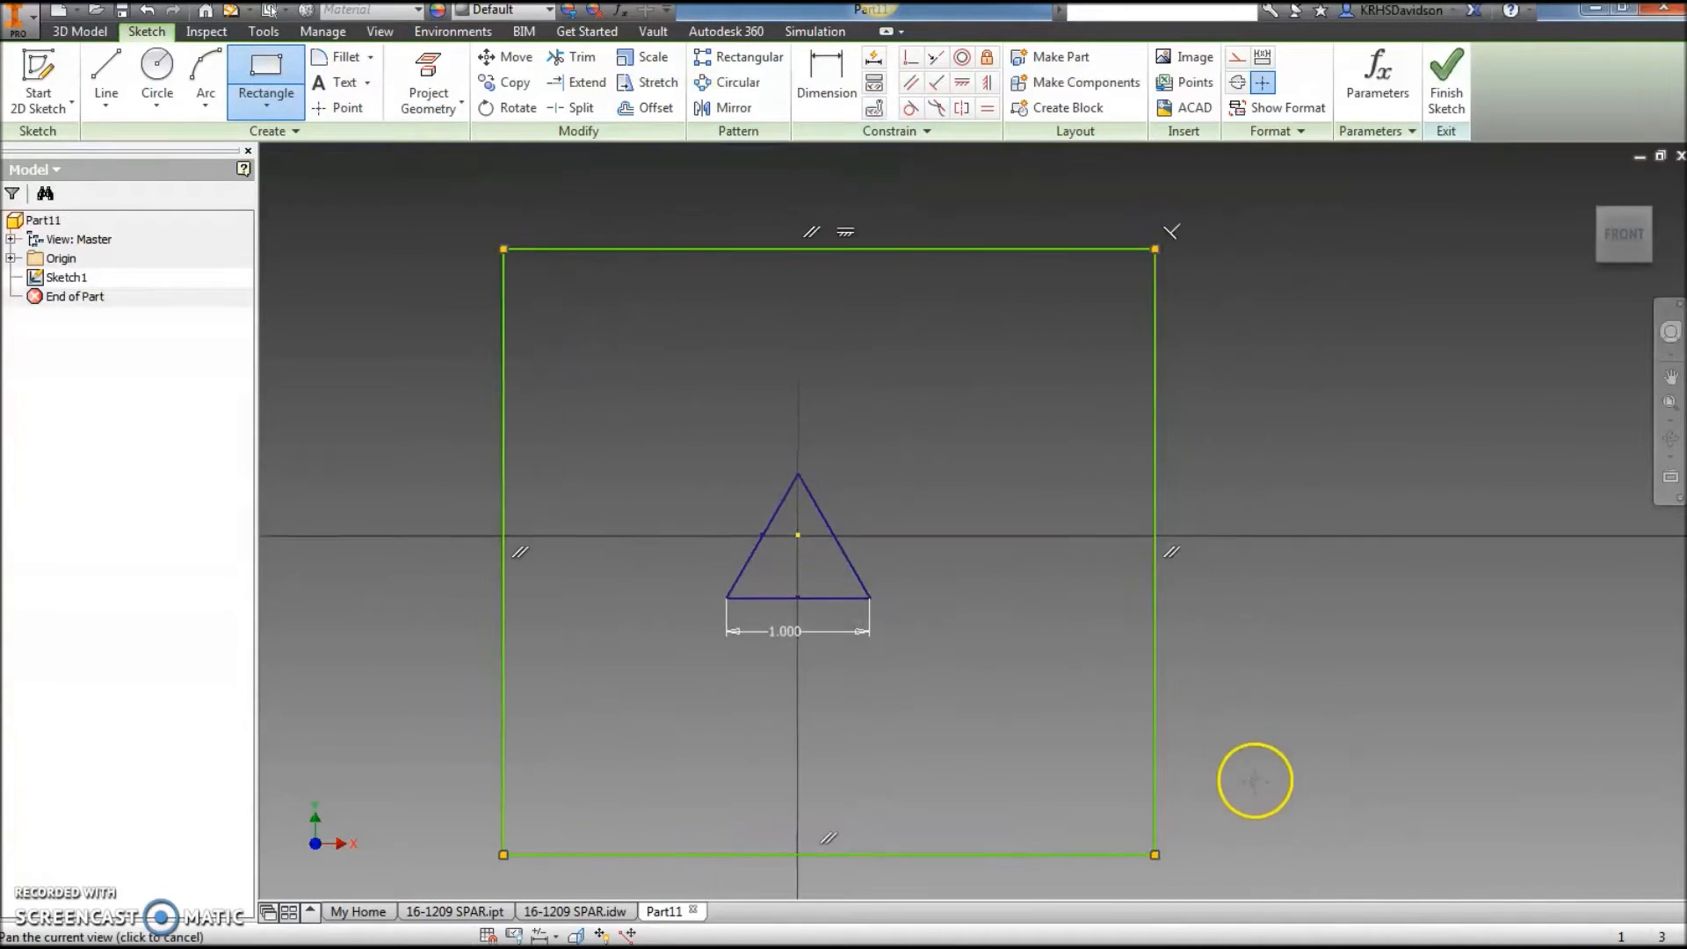
# Apply an equal constraint between the rectangle's upper and left sides.
pyautogui.click(988, 107)
pyautogui.click(677, 247)
pyautogui.click(503, 355)
# Center the square on the origin with a horizontal constraint at its left side's midpoint and a vertical constraint at its upper side's midpoint.
pyautogui.click(965, 83)
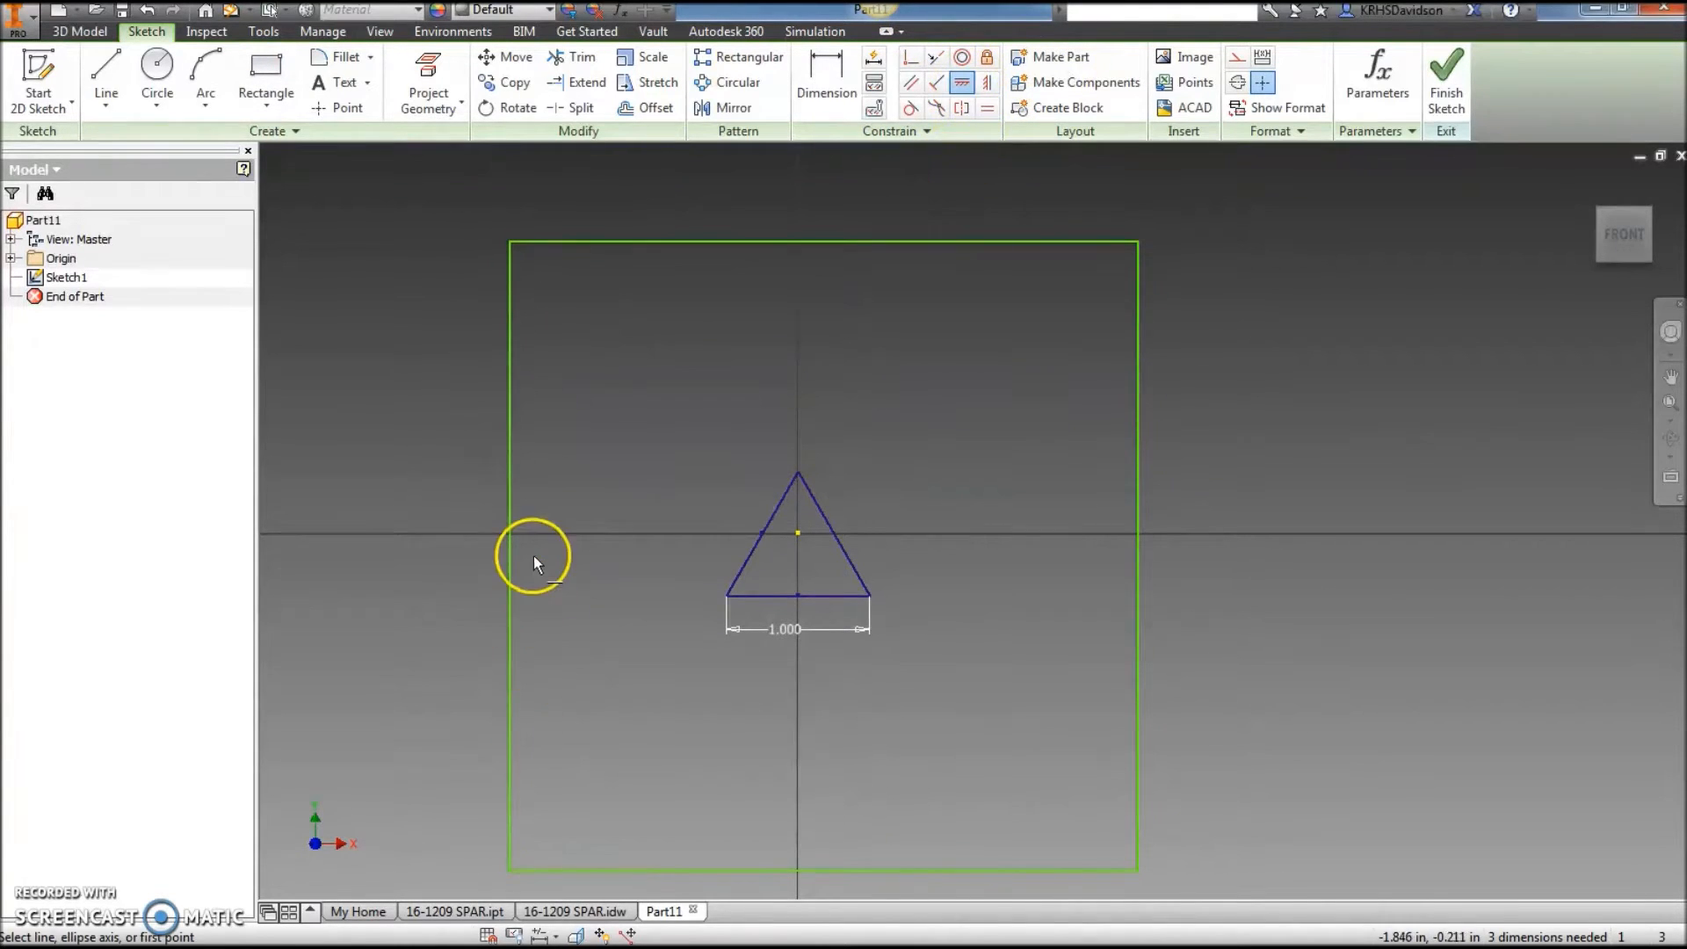
pyautogui.click(509, 555)
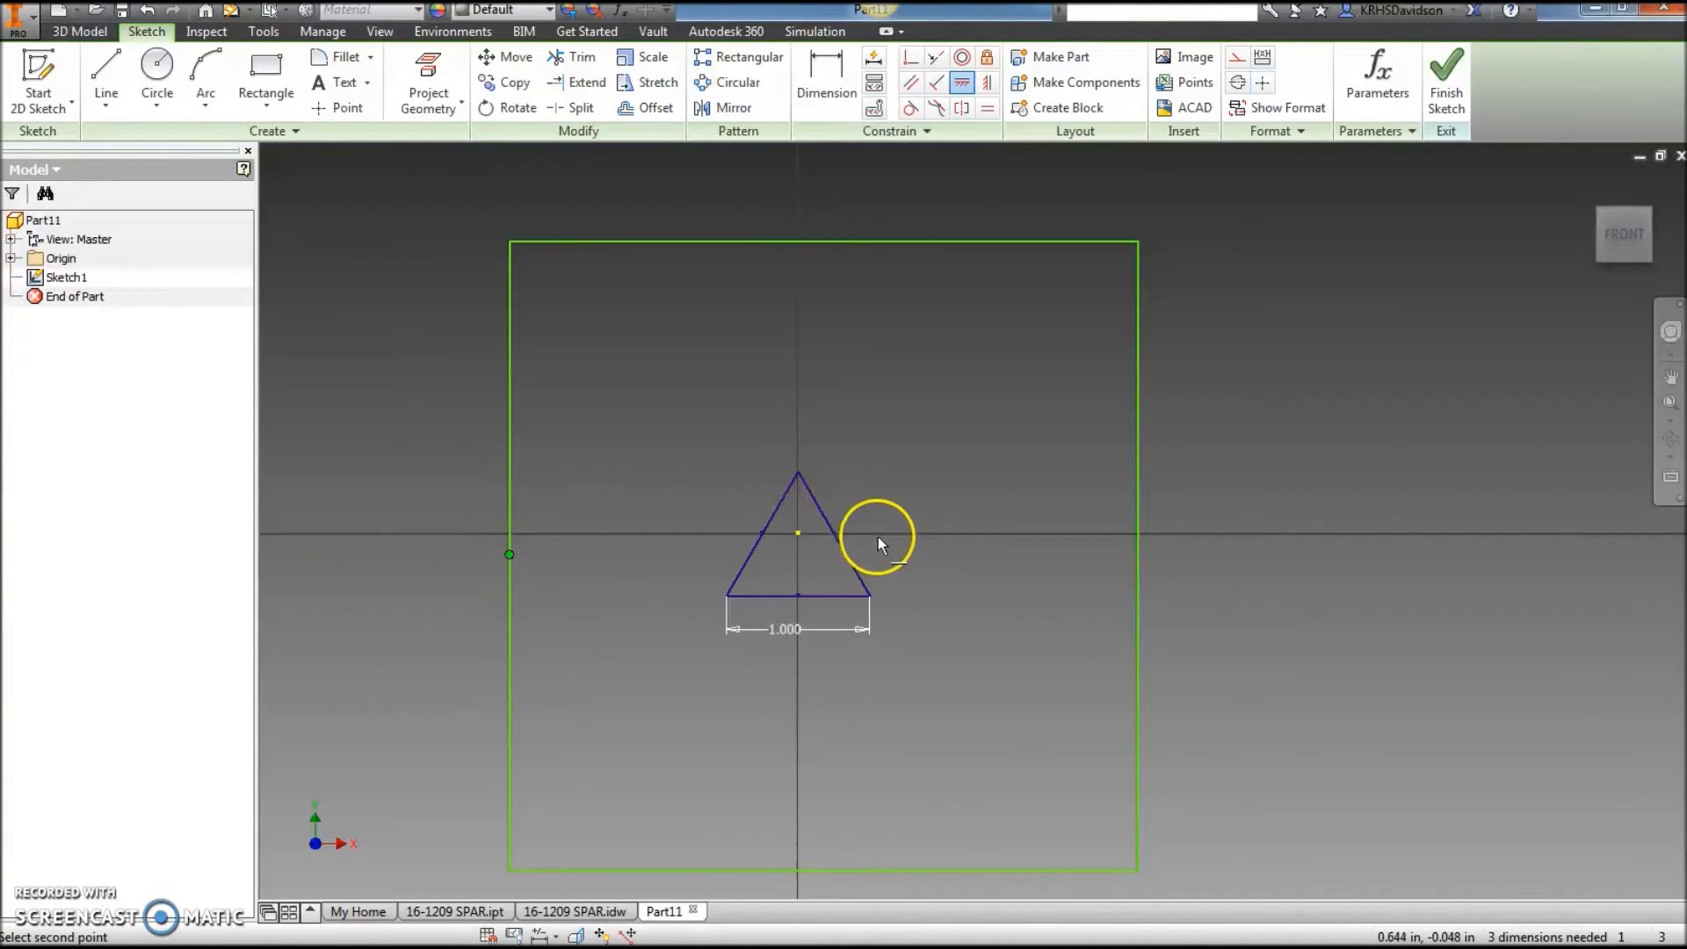
pyautogui.click(797, 531)
pyautogui.click(985, 82)
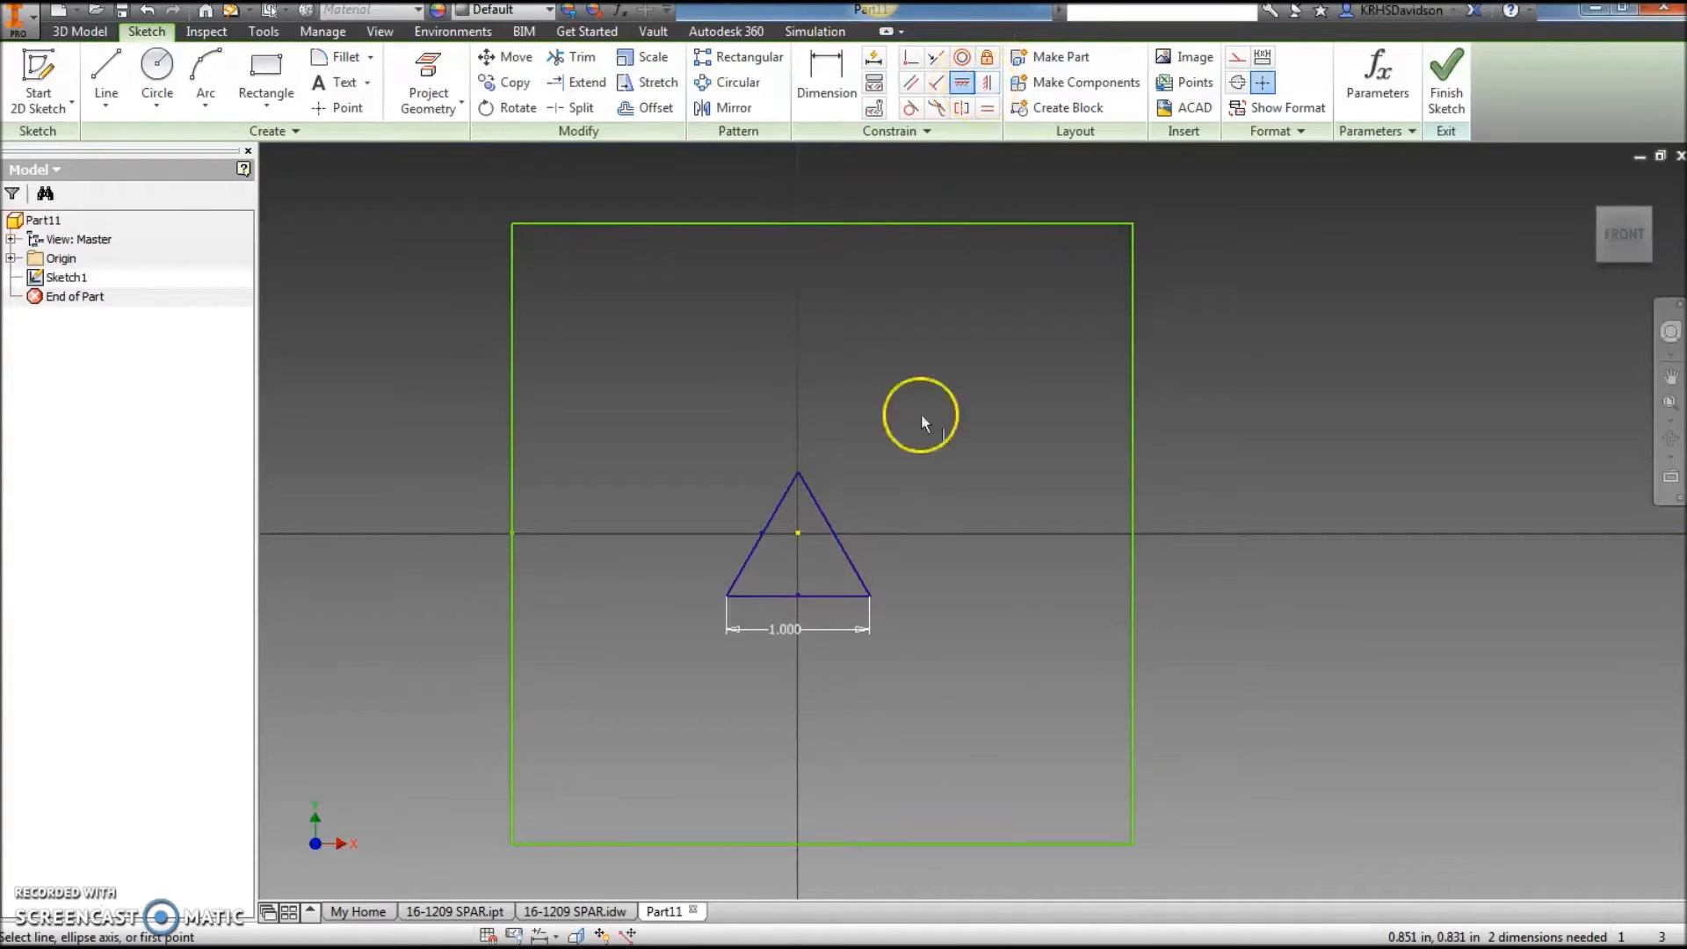
pyautogui.click(797, 533)
pyautogui.click(824, 226)
# Dimension the square's right side at 2 in.
pyautogui.press('d')
pyautogui.click(1103, 353)
pyautogui.click(1194, 455)
pyautogui.click(1204, 470)
pyautogui.write('2')
pyautogui.press('Return')
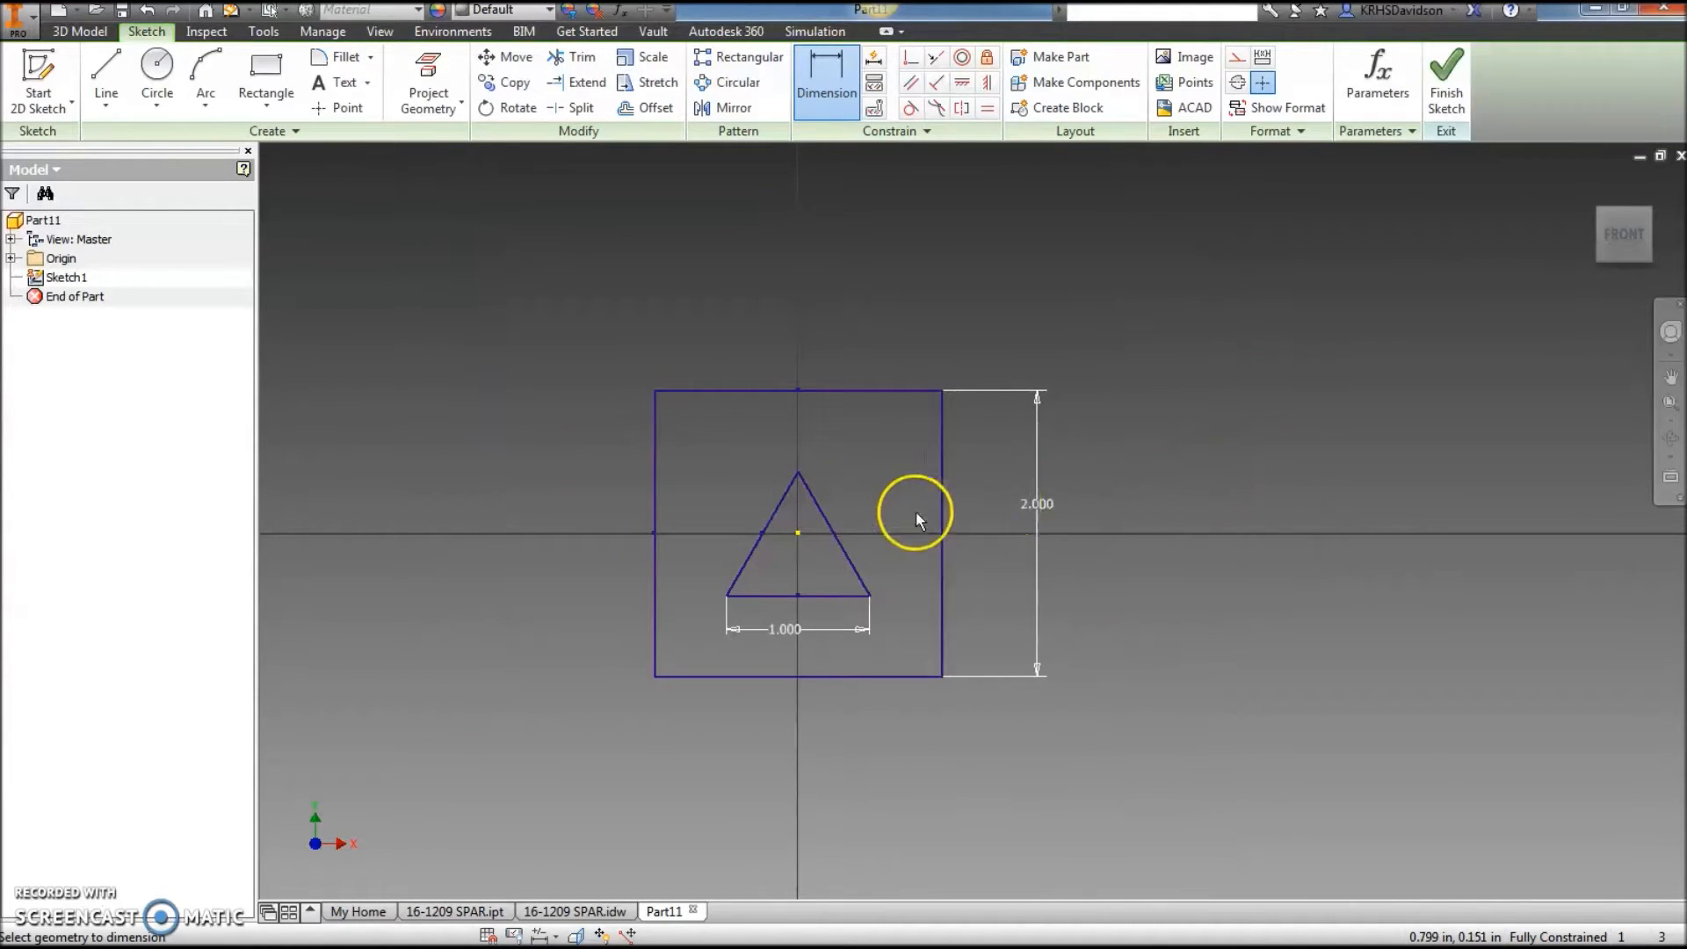
# Draw a 0.325 in diameter circle near the square's upper-left corner.
pyautogui.click(158, 81)
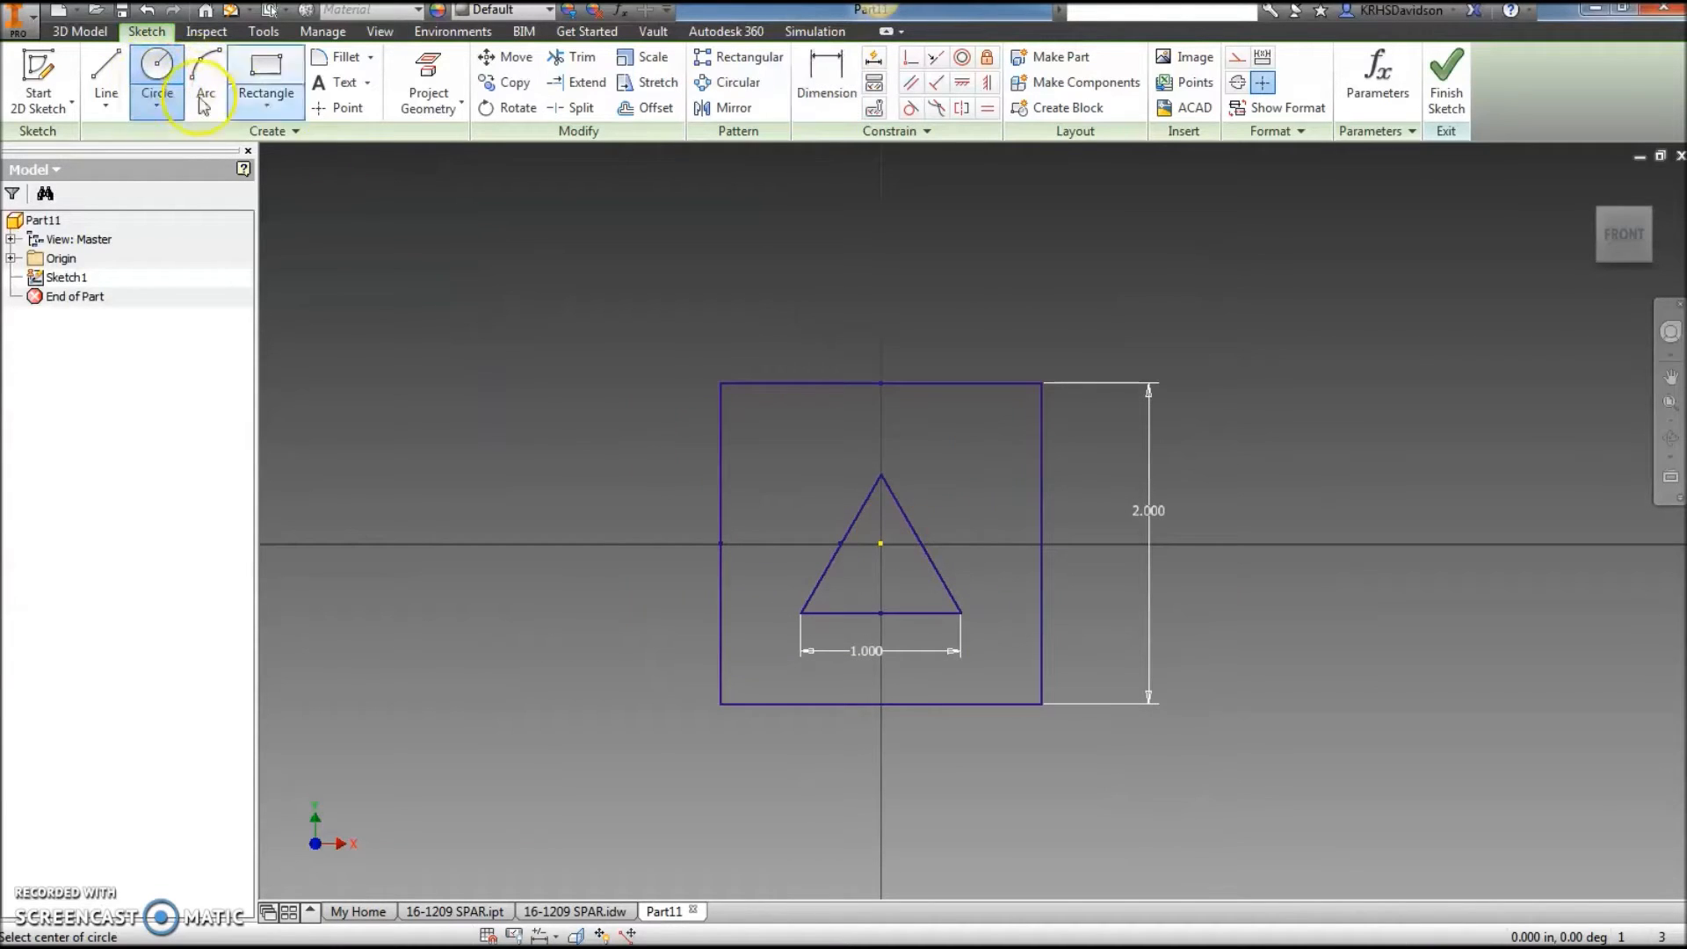
pyautogui.click(770, 434)
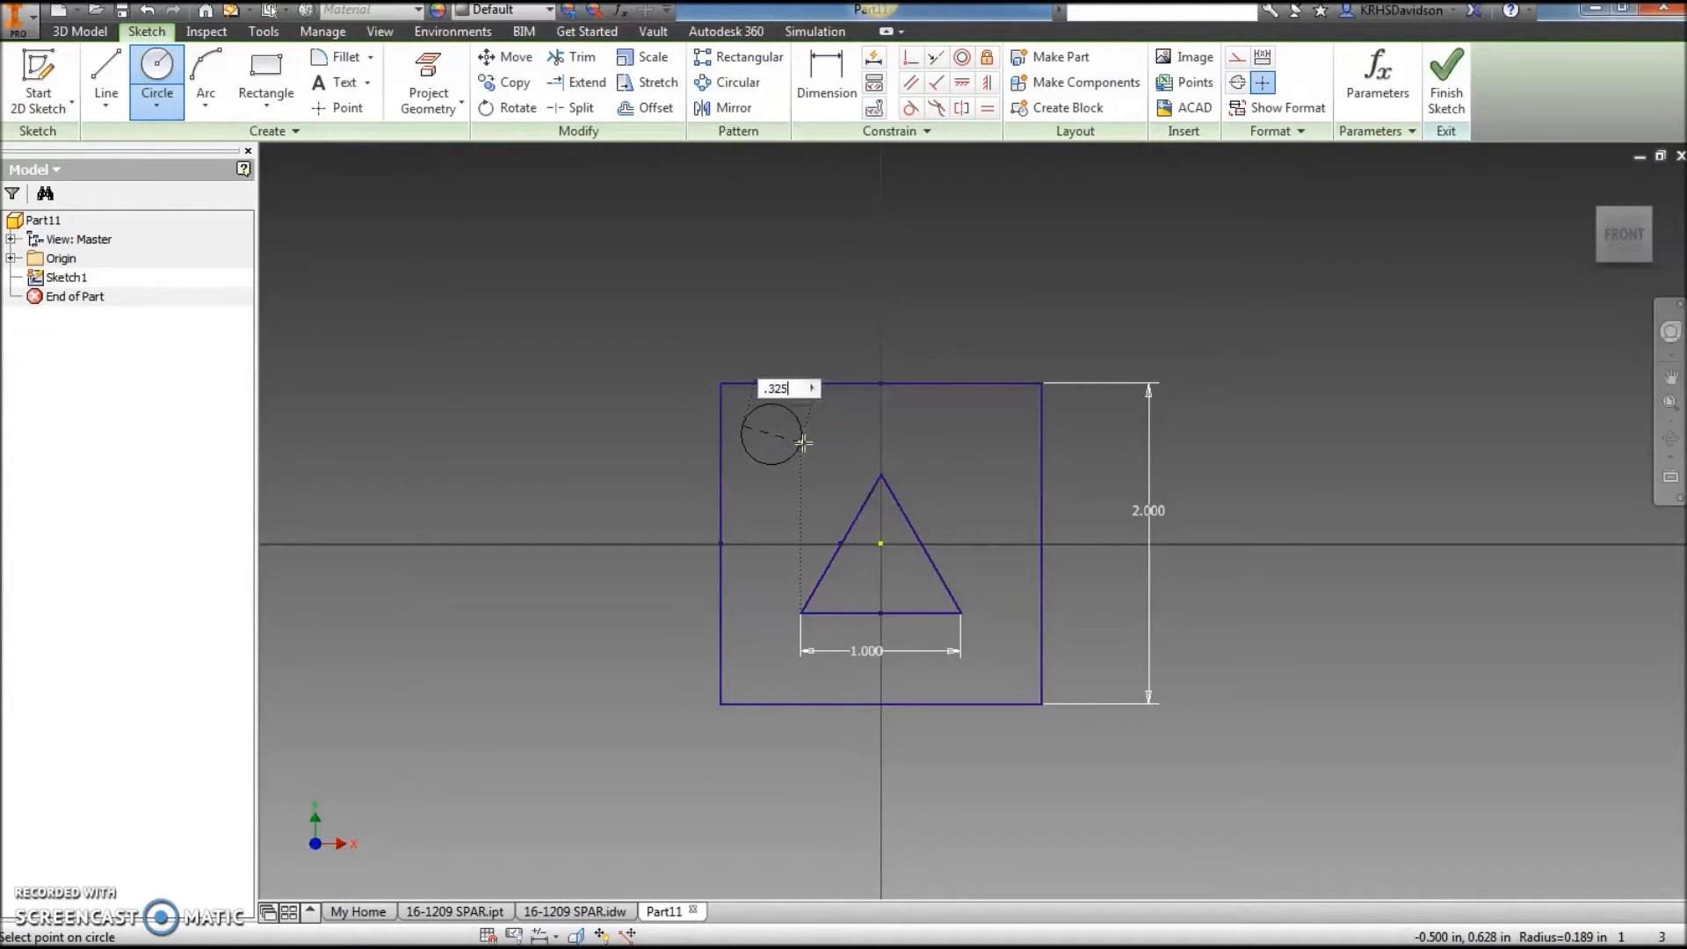
pyautogui.write('.325')
pyautogui.press('Return')
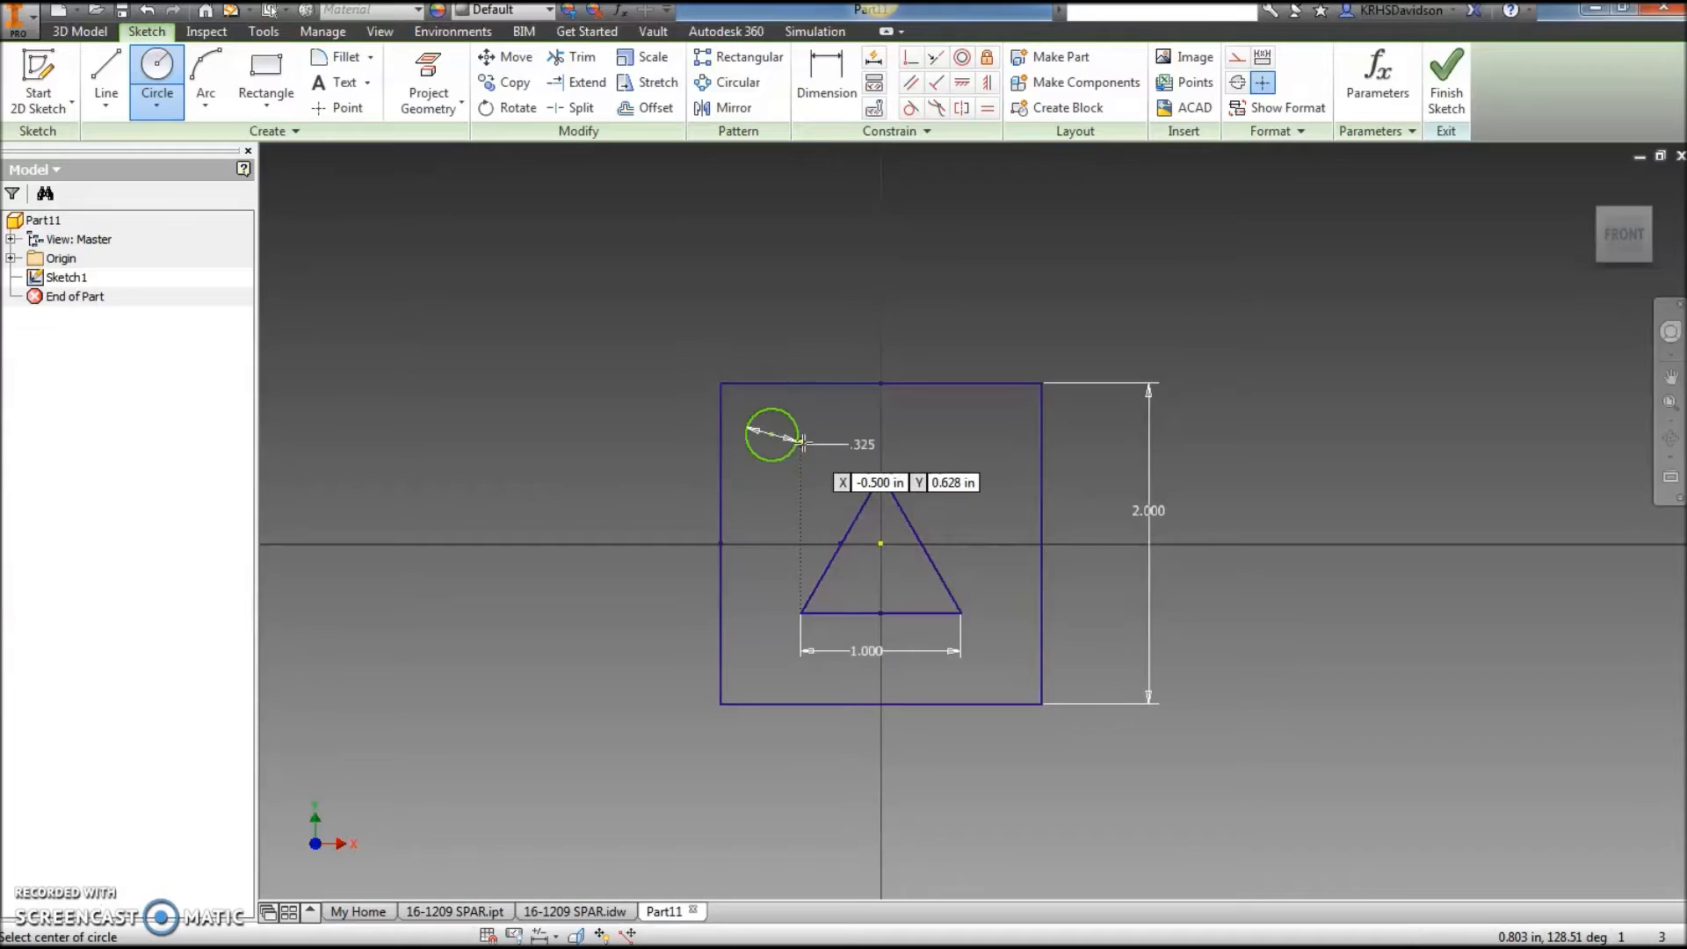
# Draw a second circle near the square's upper-right corner and make it equal to the first circle.
pyautogui.click(991, 437)
pyautogui.press('Return')
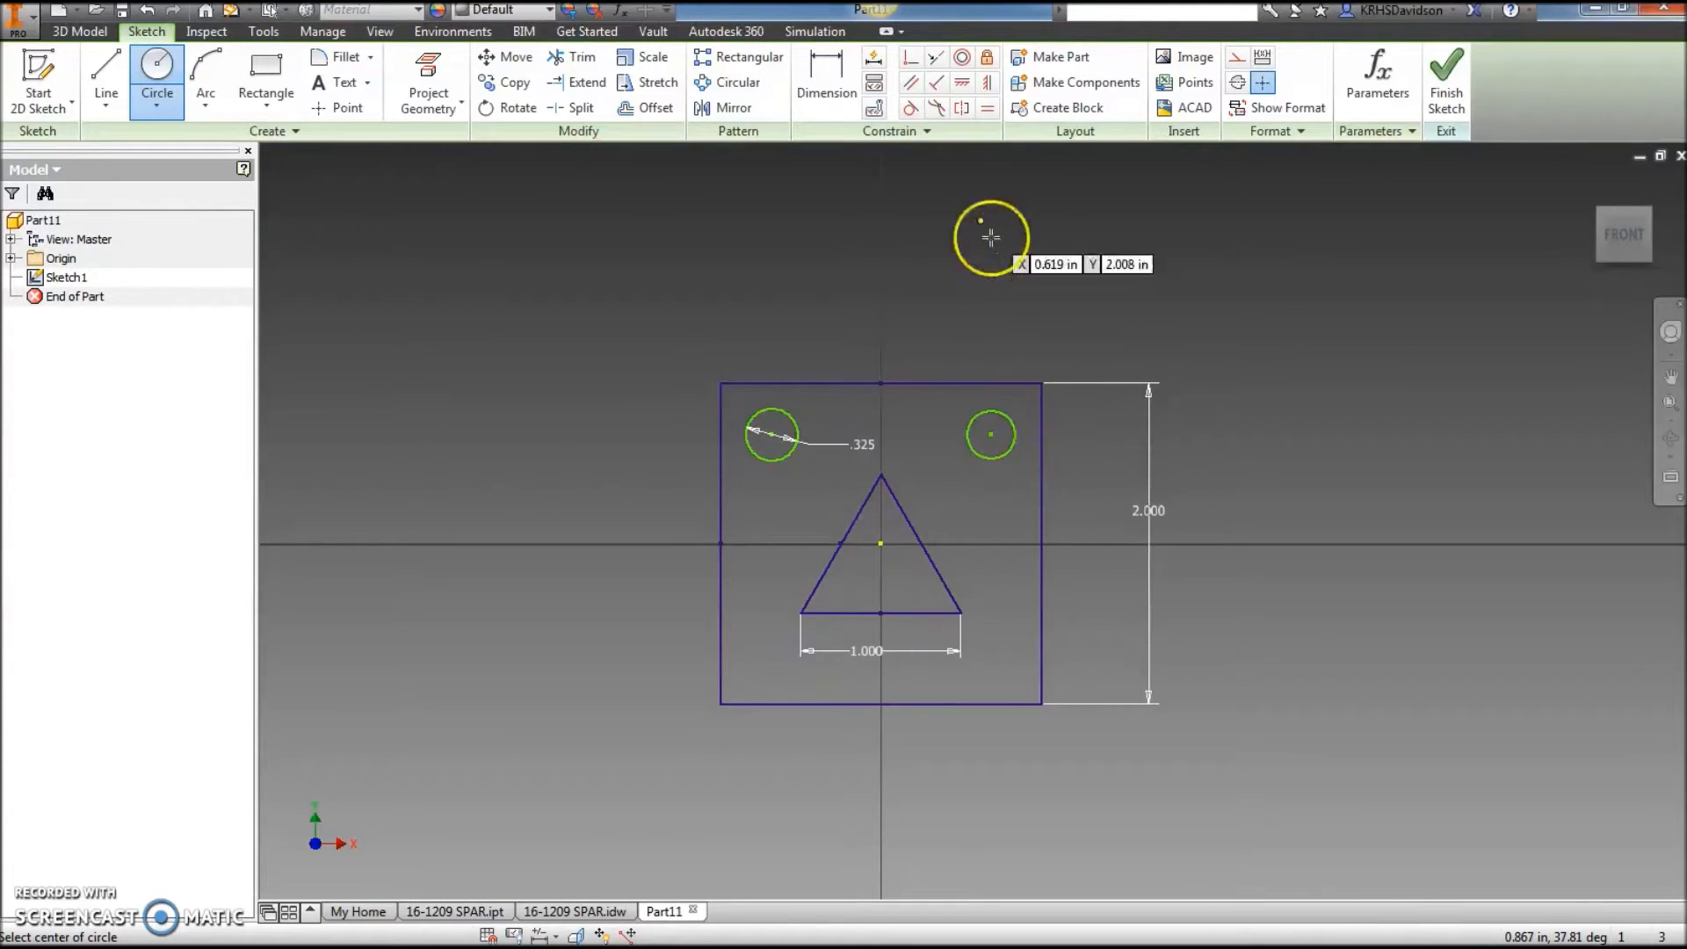
pyautogui.click(988, 109)
pyautogui.click(784, 408)
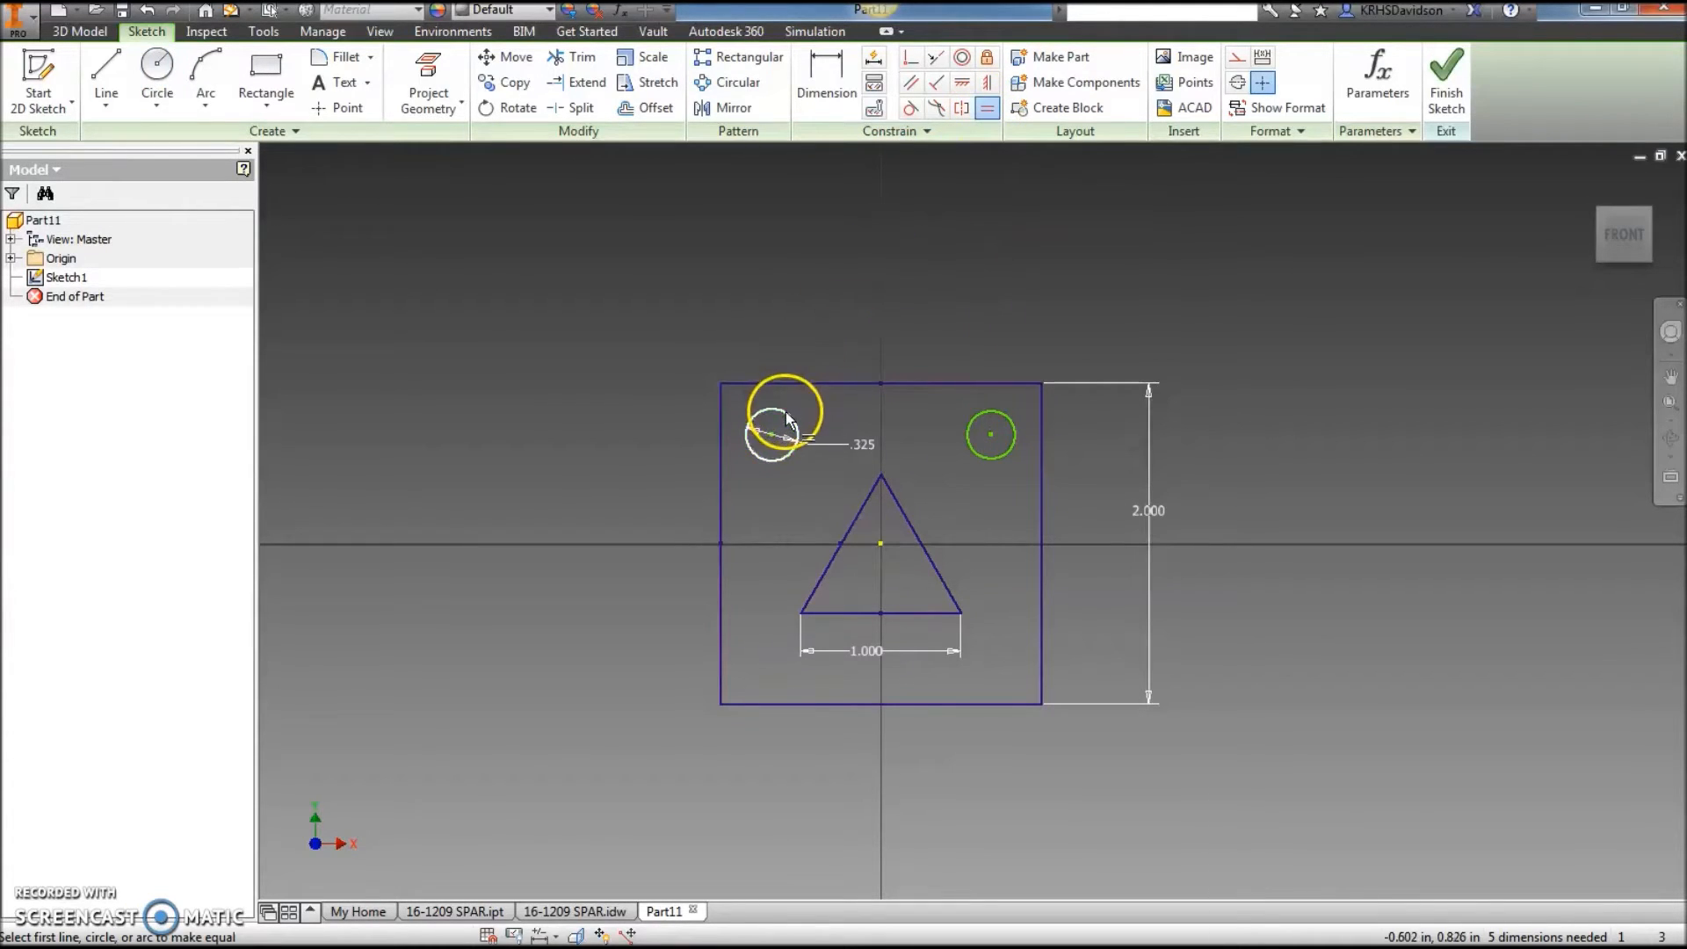
pyautogui.click(975, 416)
# Dimension the left circle's center 0.625 in vertically and 0.625 in horizontally from the origin.
pyautogui.click(826, 80)
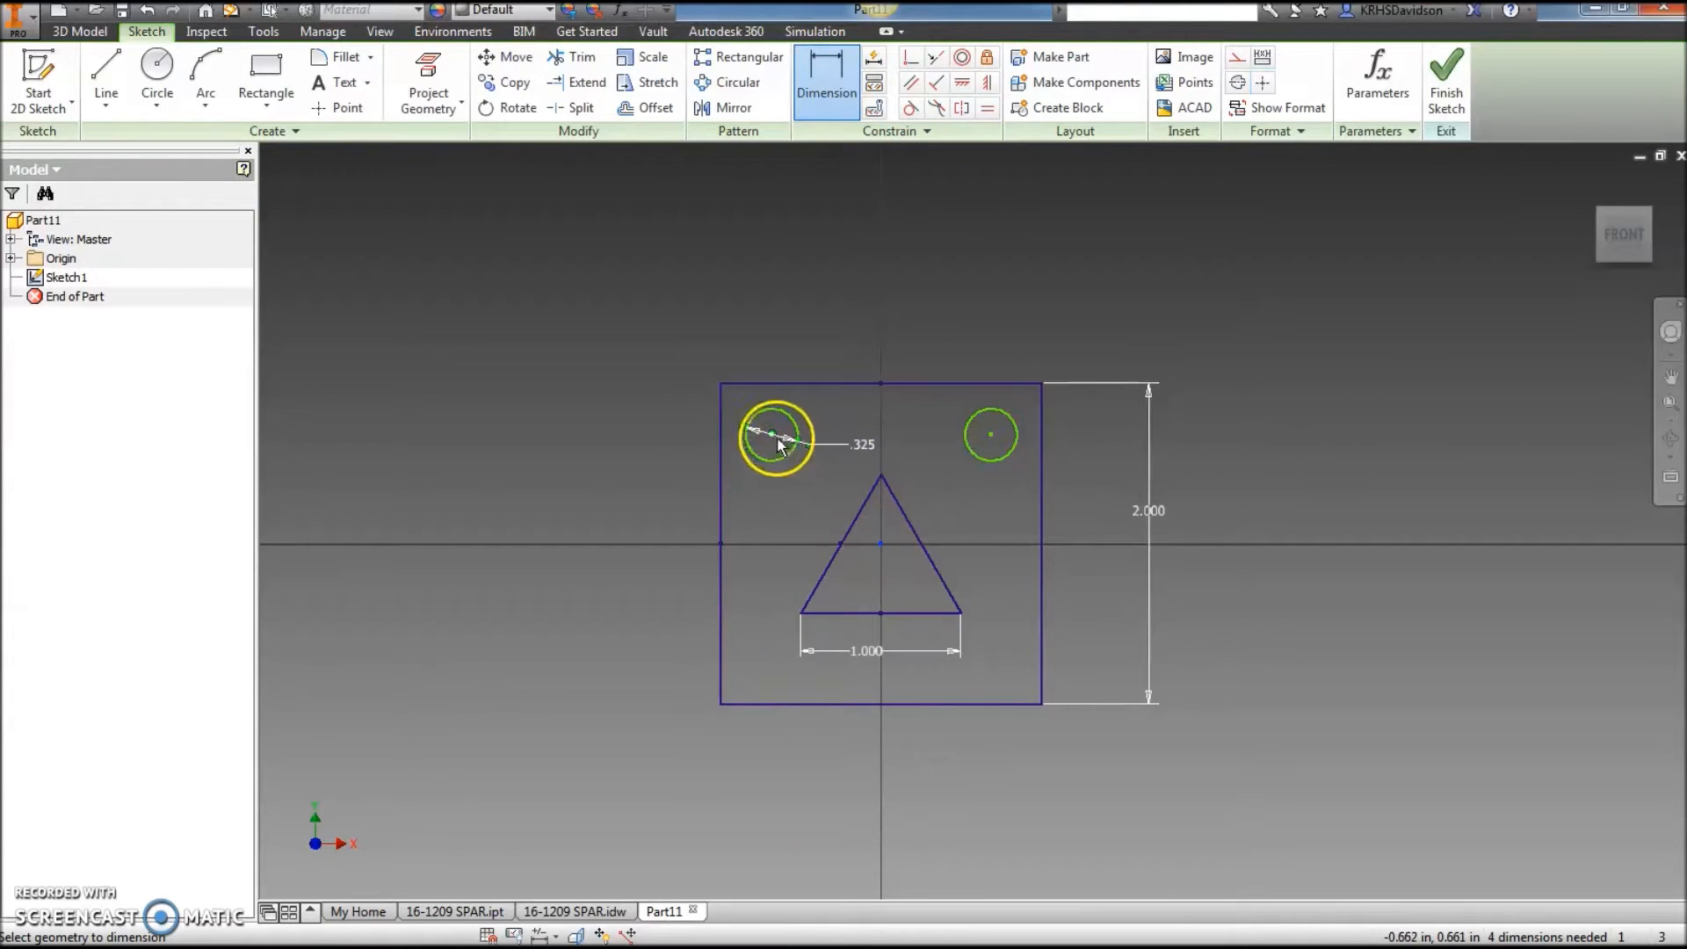
pyautogui.click(645, 486)
pyautogui.write('.625')
pyautogui.press('Return')
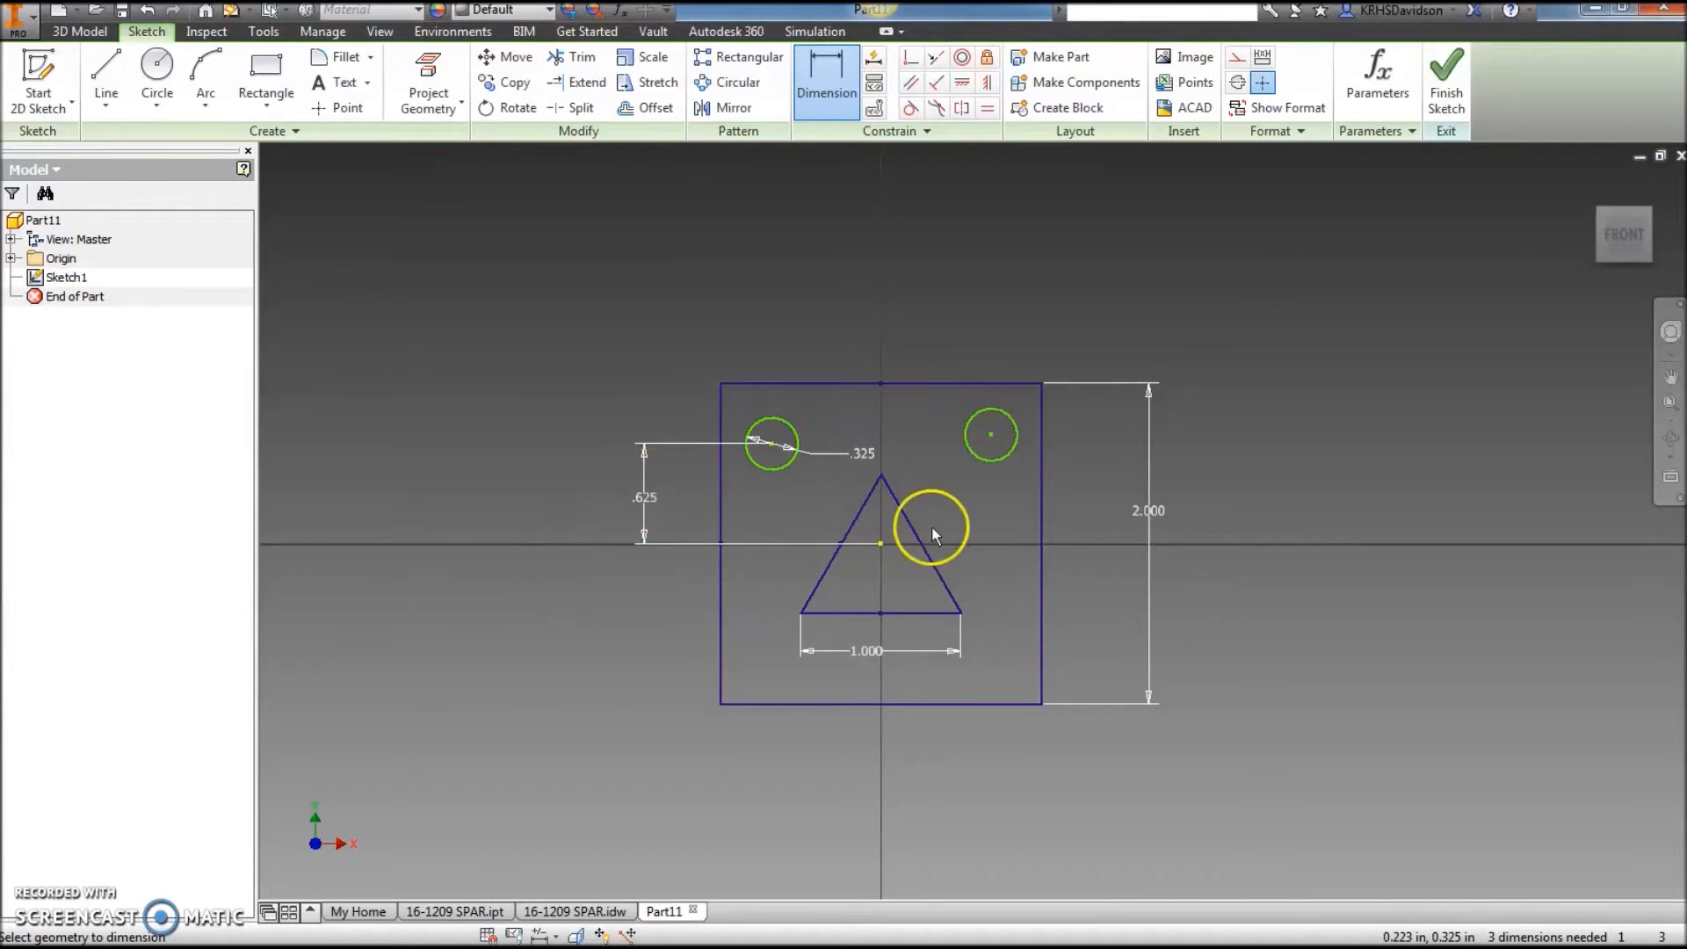
pyautogui.click(772, 445)
pyautogui.click(815, 332)
pyautogui.write('.625')
pyautogui.press('Return')
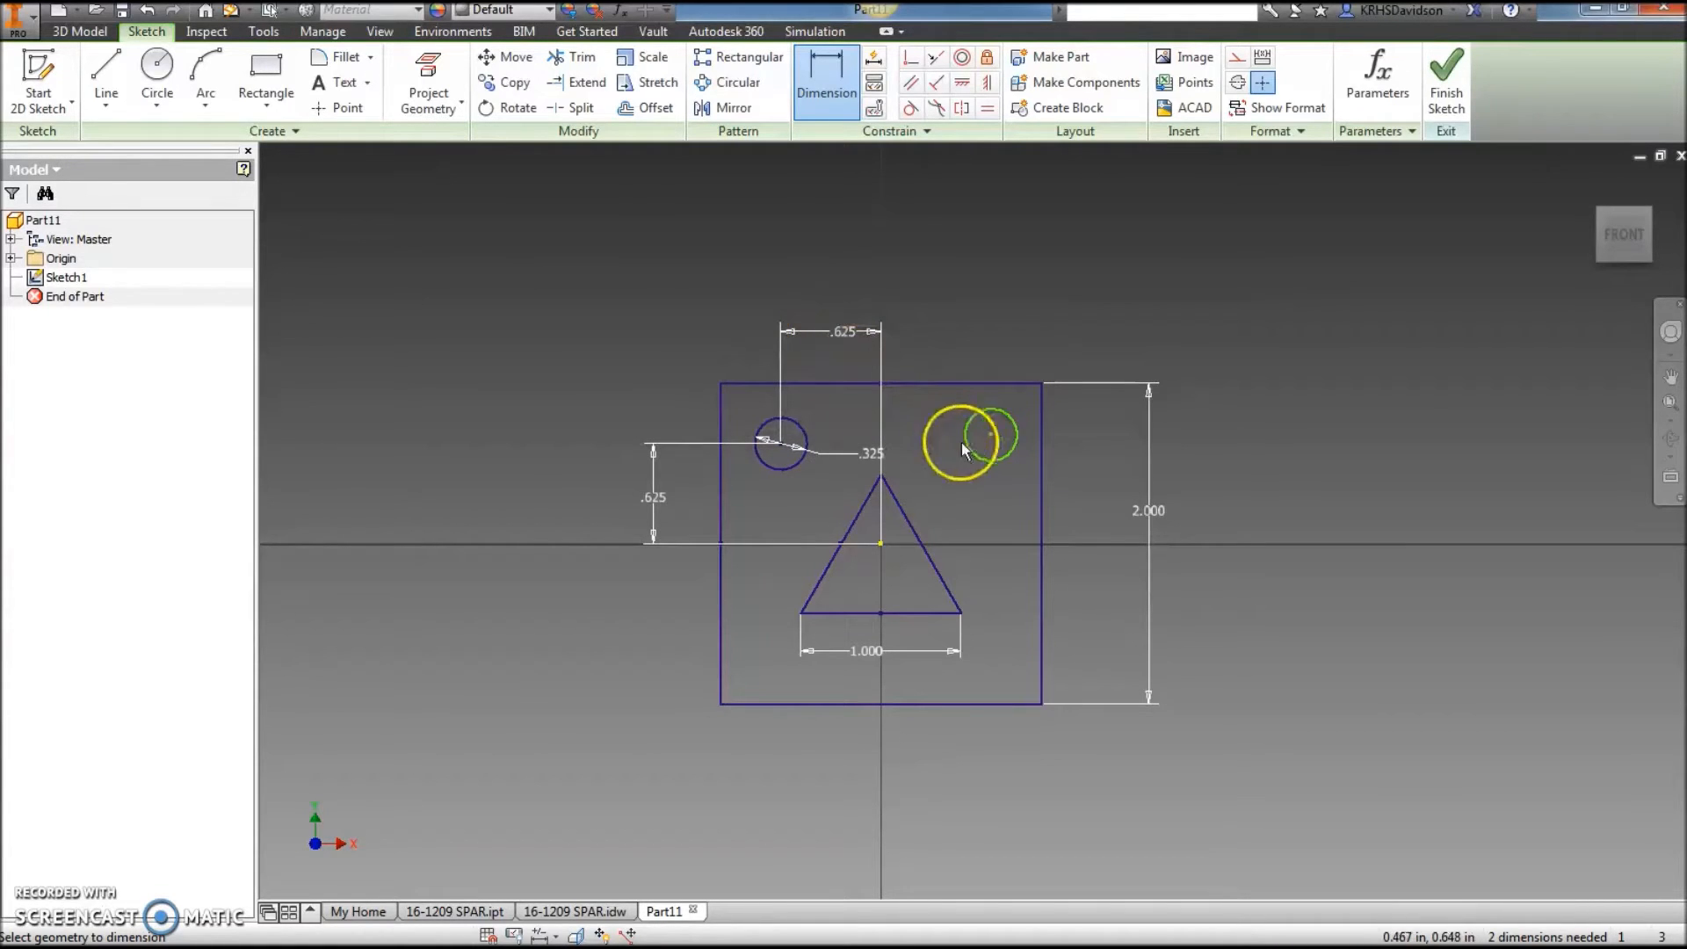
# Align the centers of the two circles with a horizontal constraint.
pyautogui.click(962, 82)
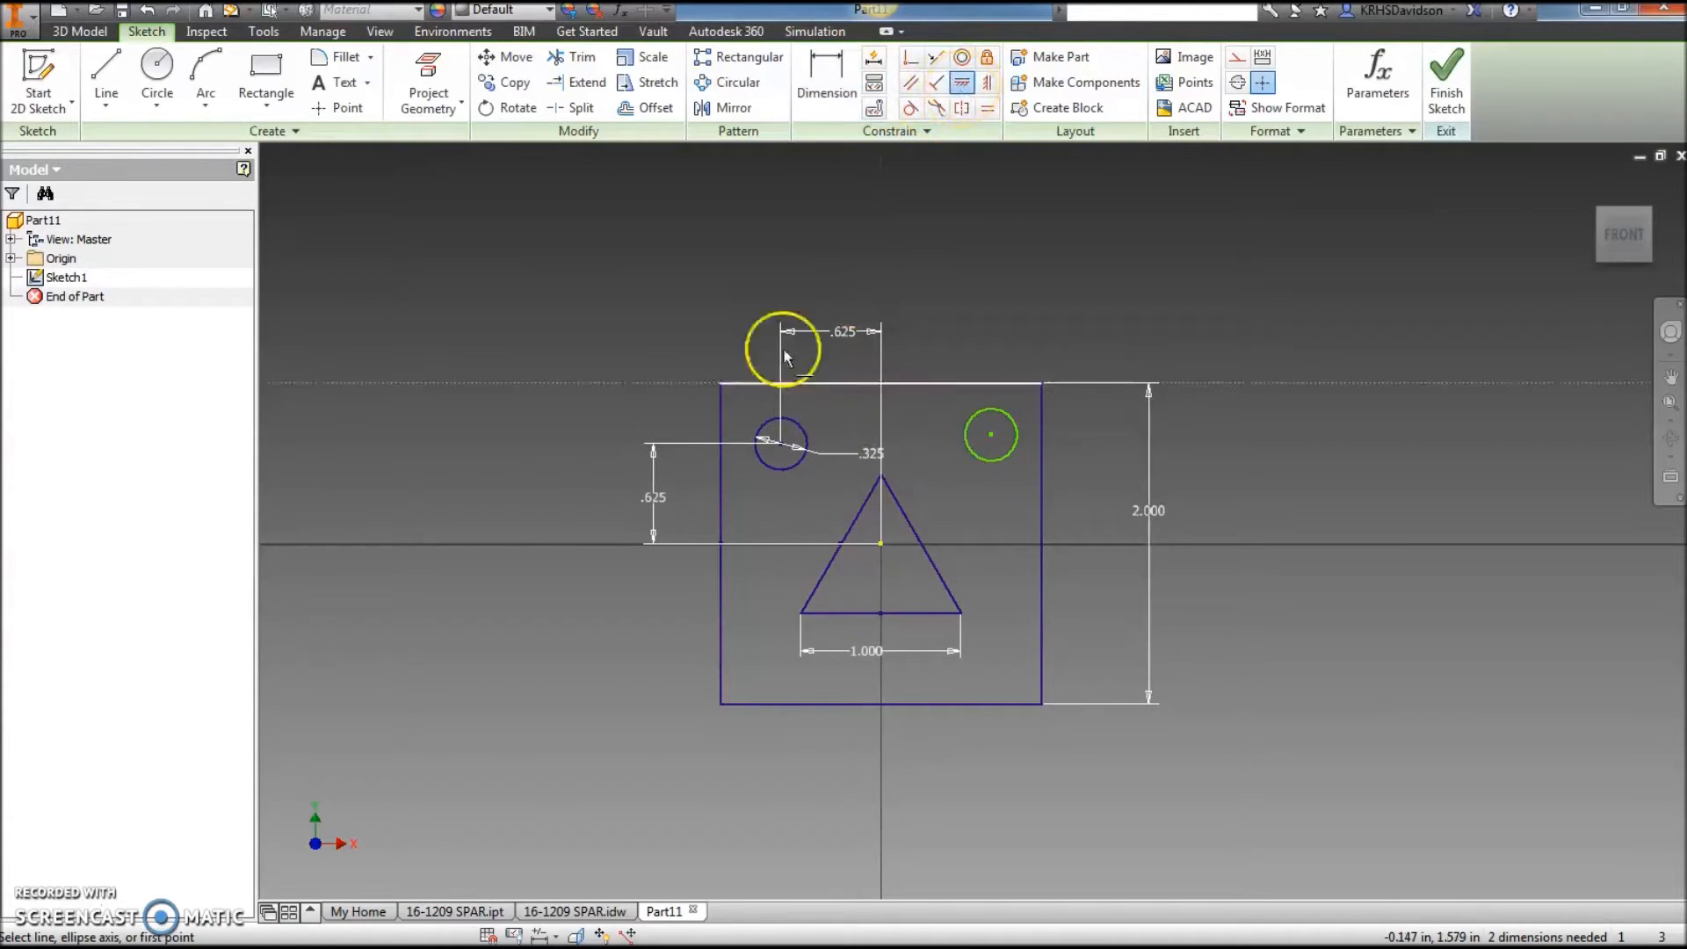
pyautogui.click(784, 447)
pyautogui.click(991, 434)
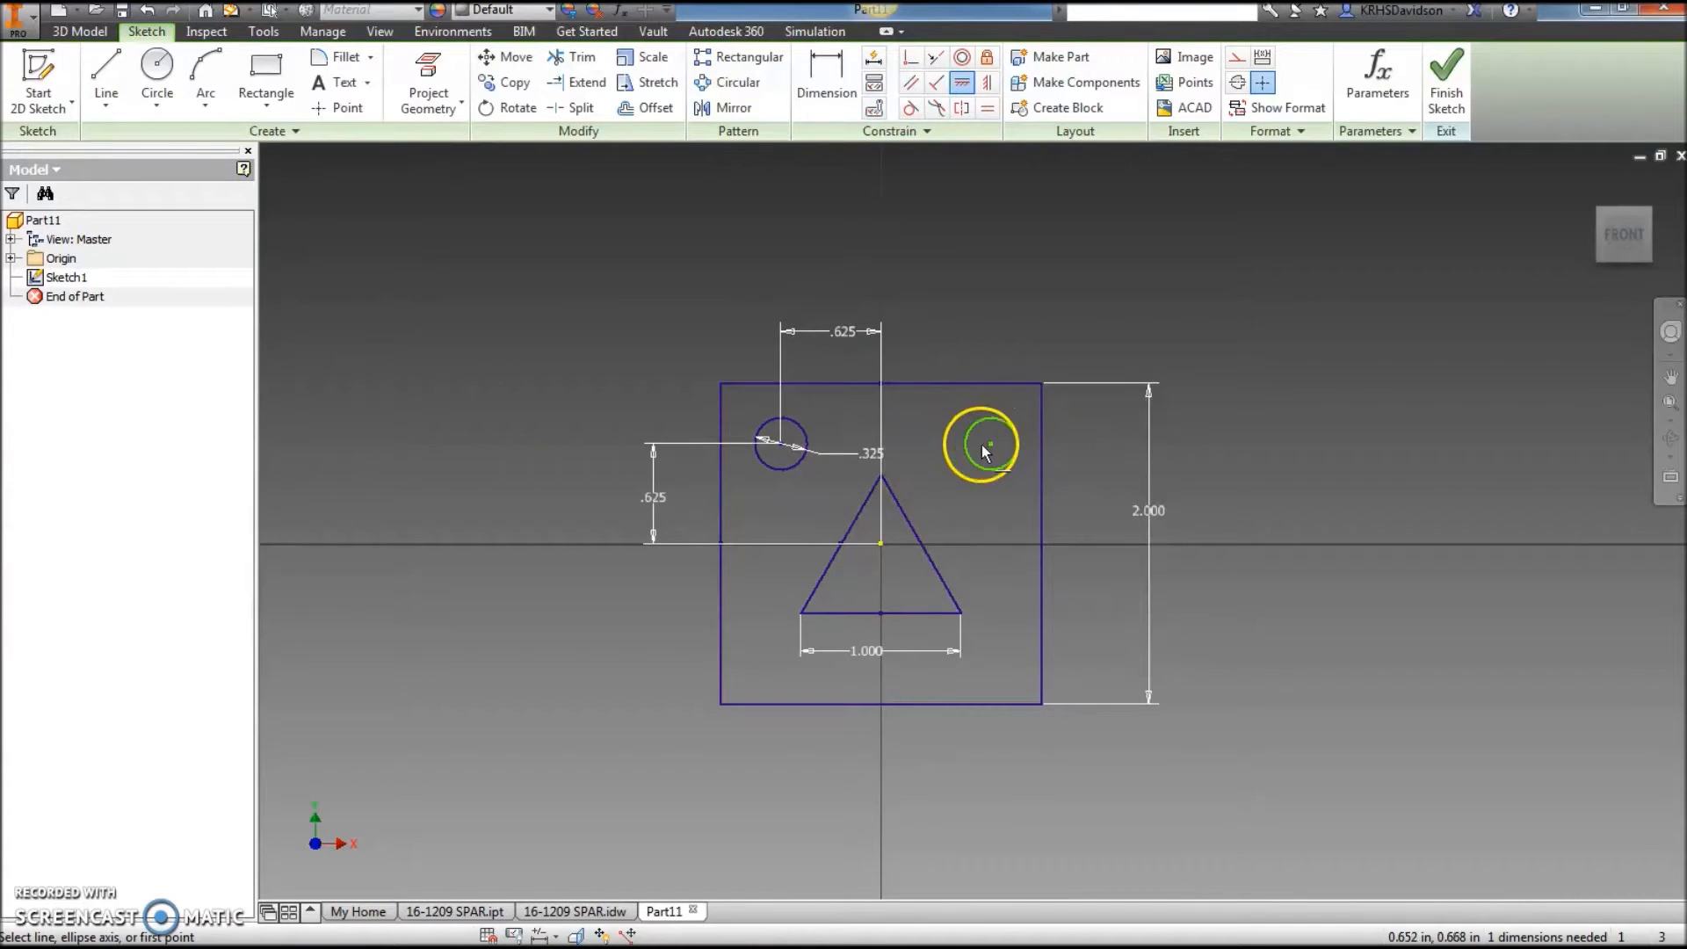
# Dimension the right circle's center horizontally from the origin and link its value to the left circle's horizontal dimension, d4.
pyautogui.press('d')
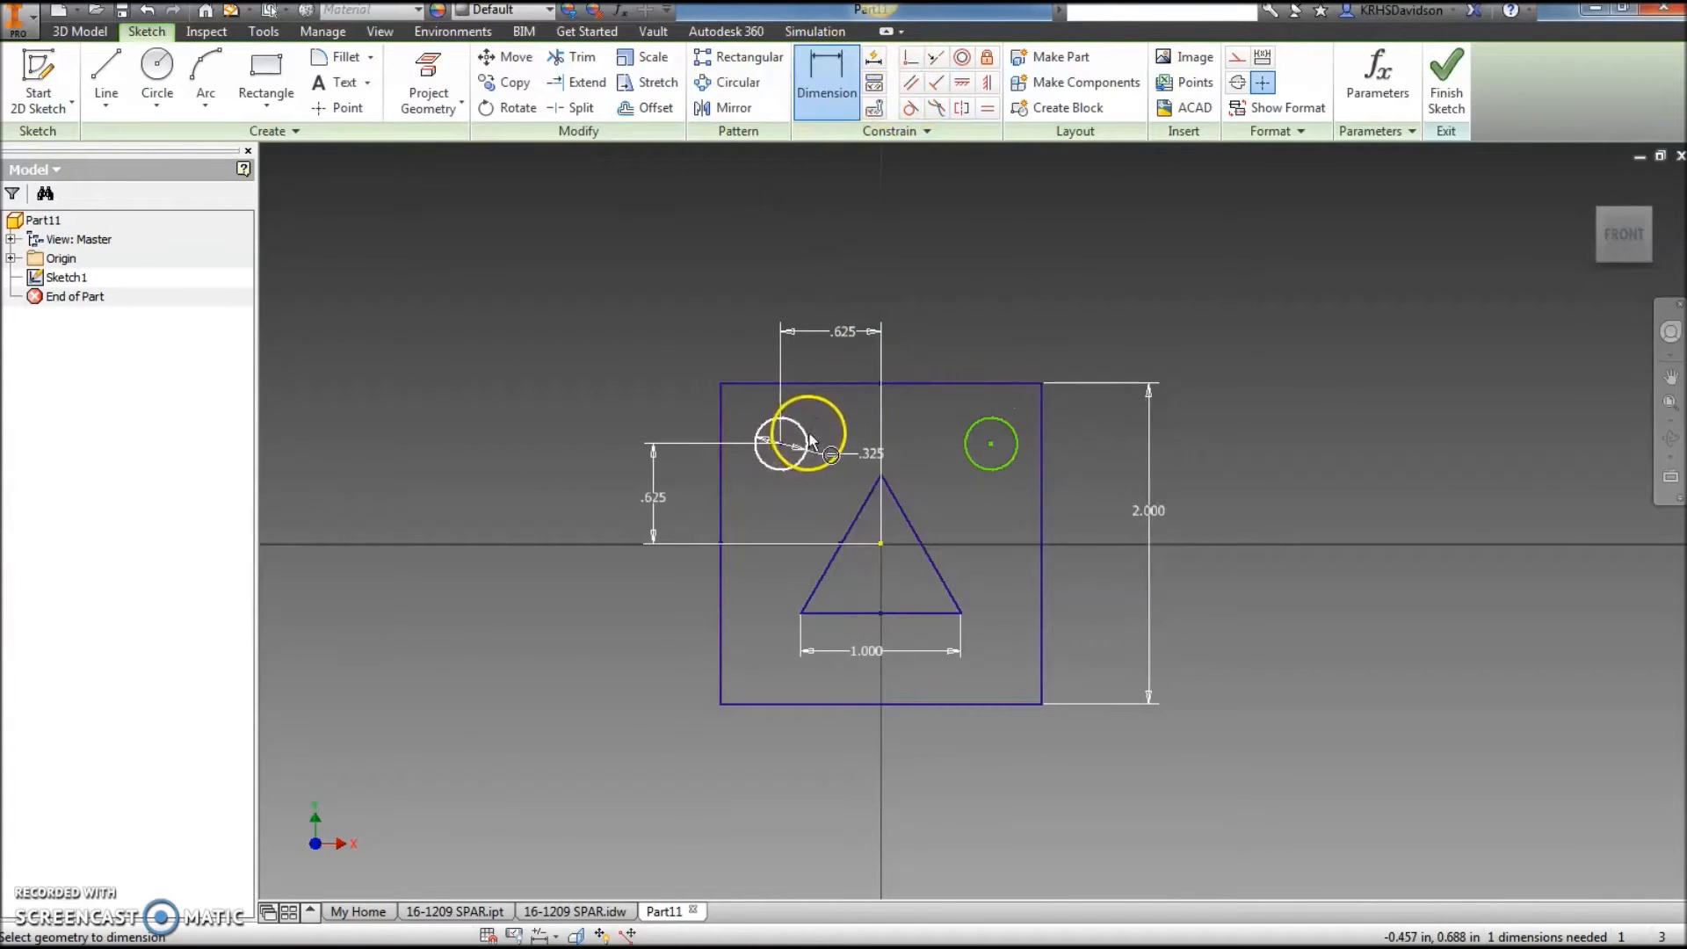
pyautogui.click(878, 545)
pyautogui.click(990, 442)
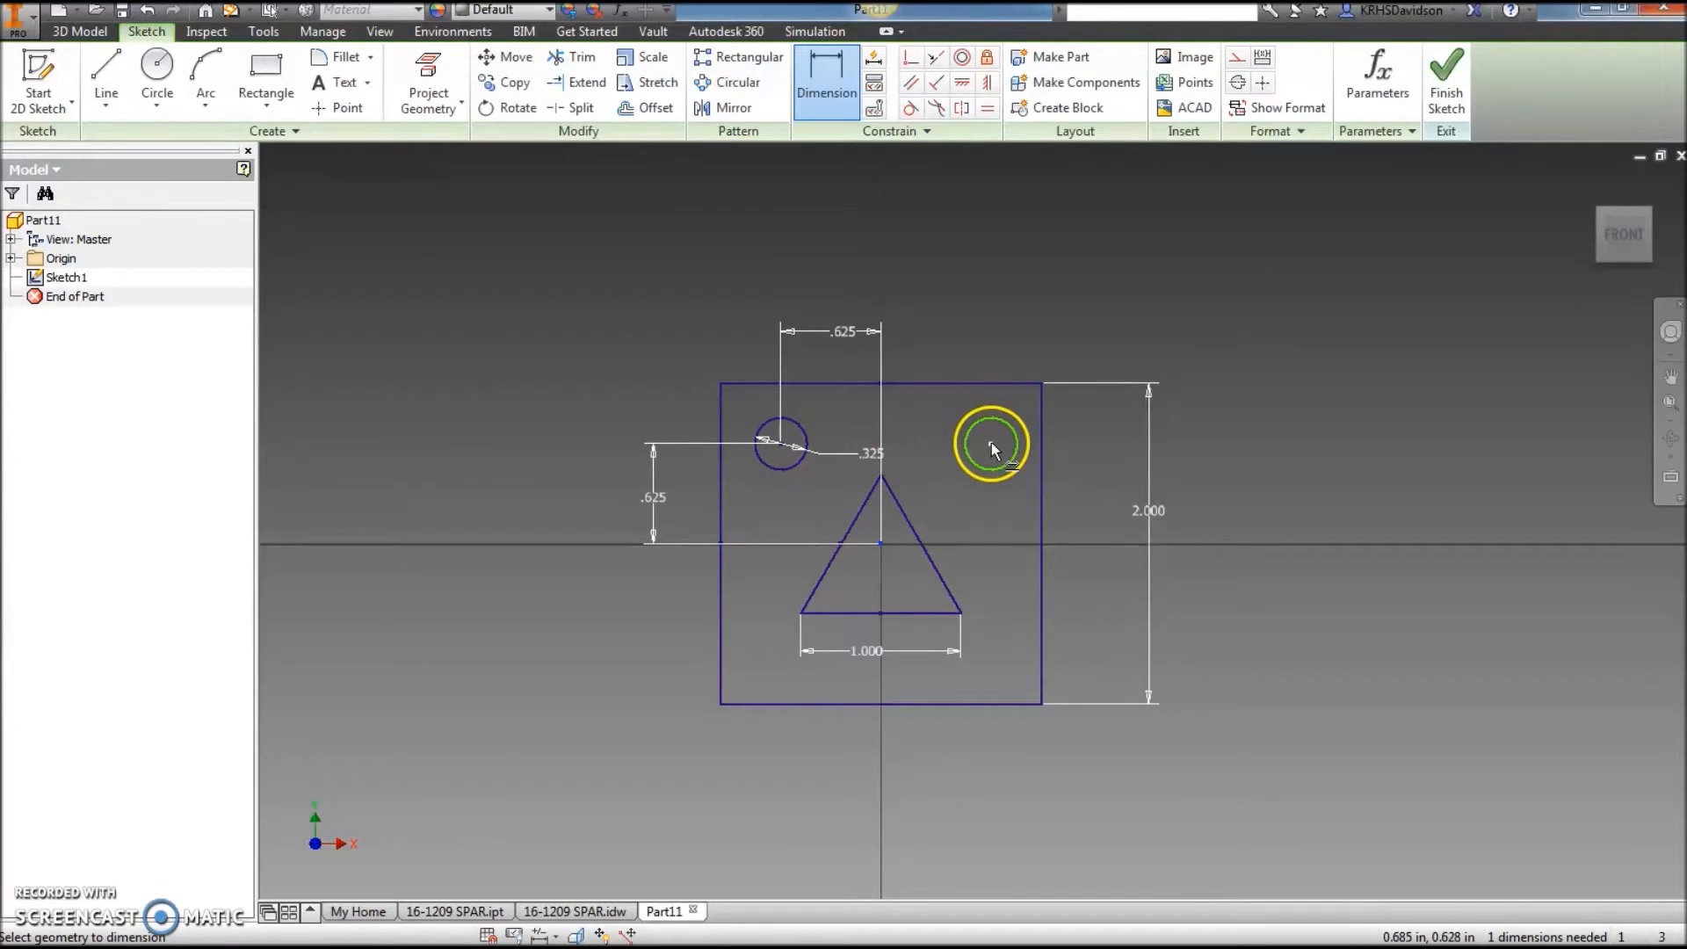
pyautogui.click(958, 331)
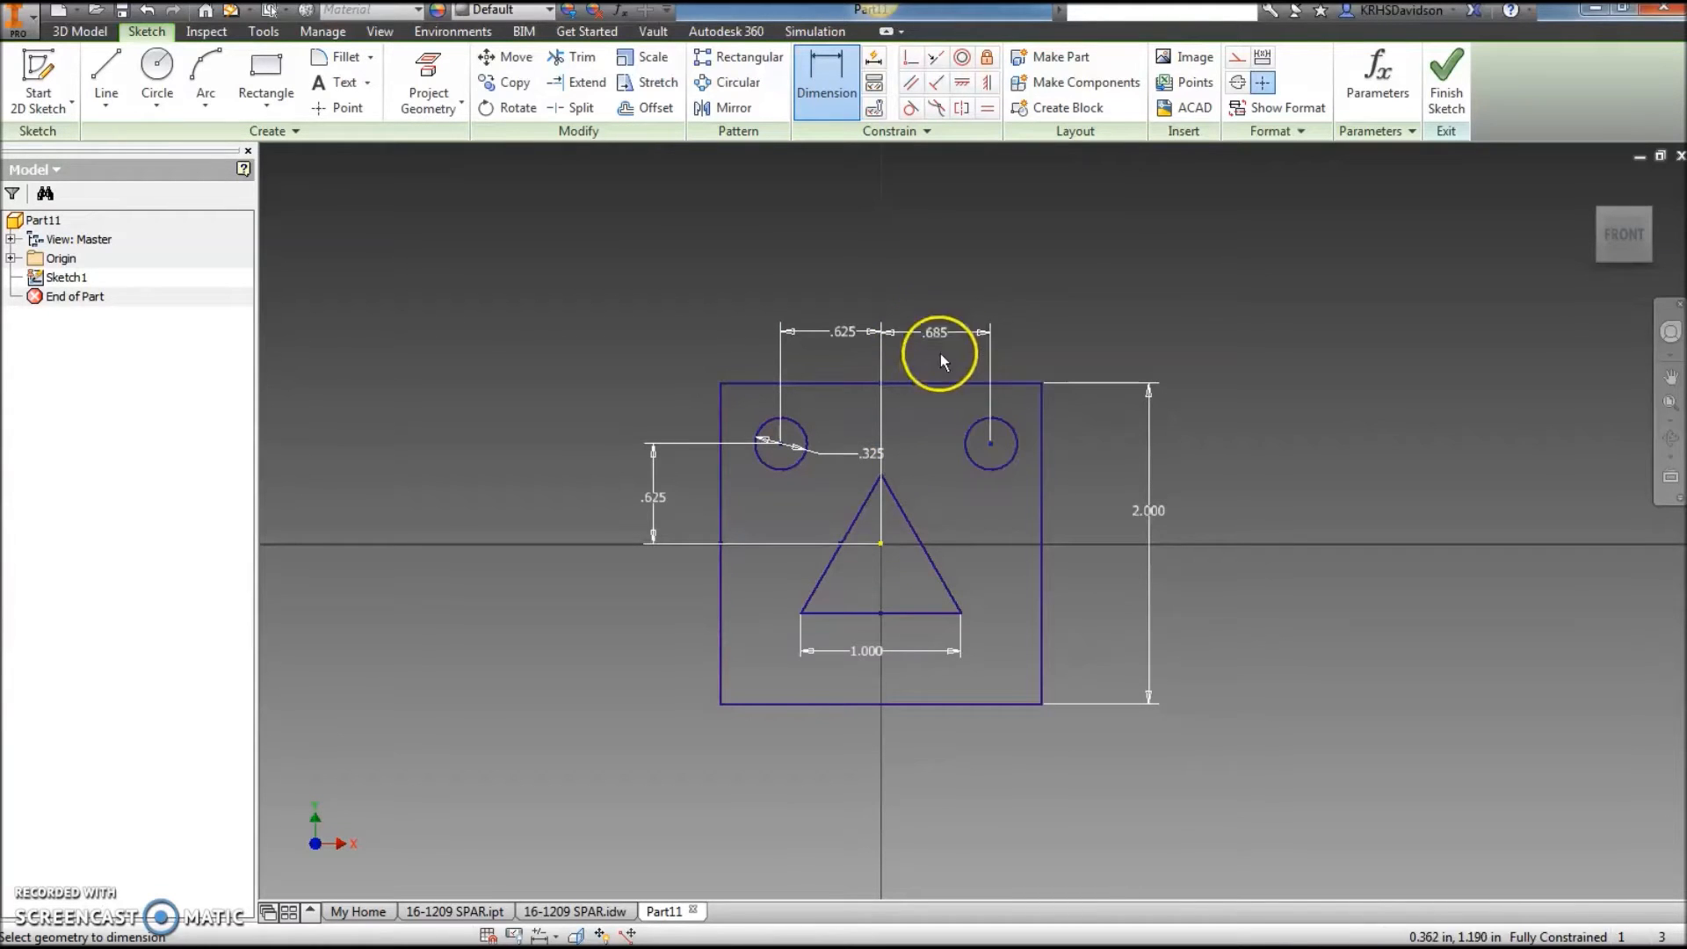
pyautogui.click(936, 335)
pyautogui.click(843, 331)
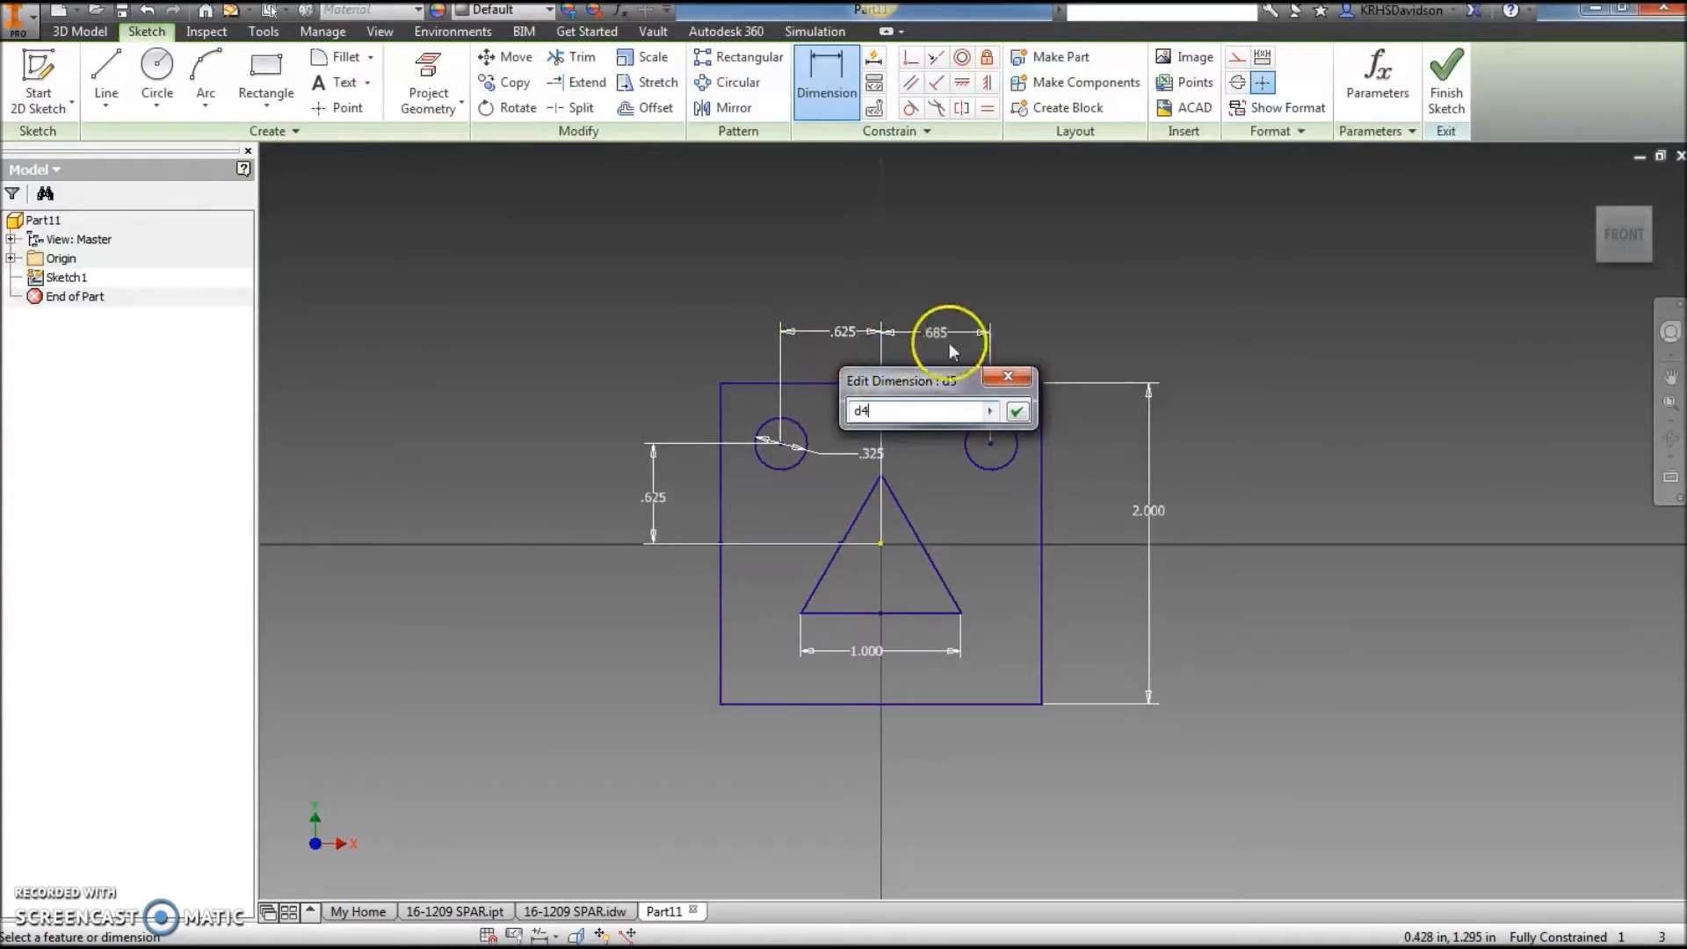
pyautogui.click(1017, 412)
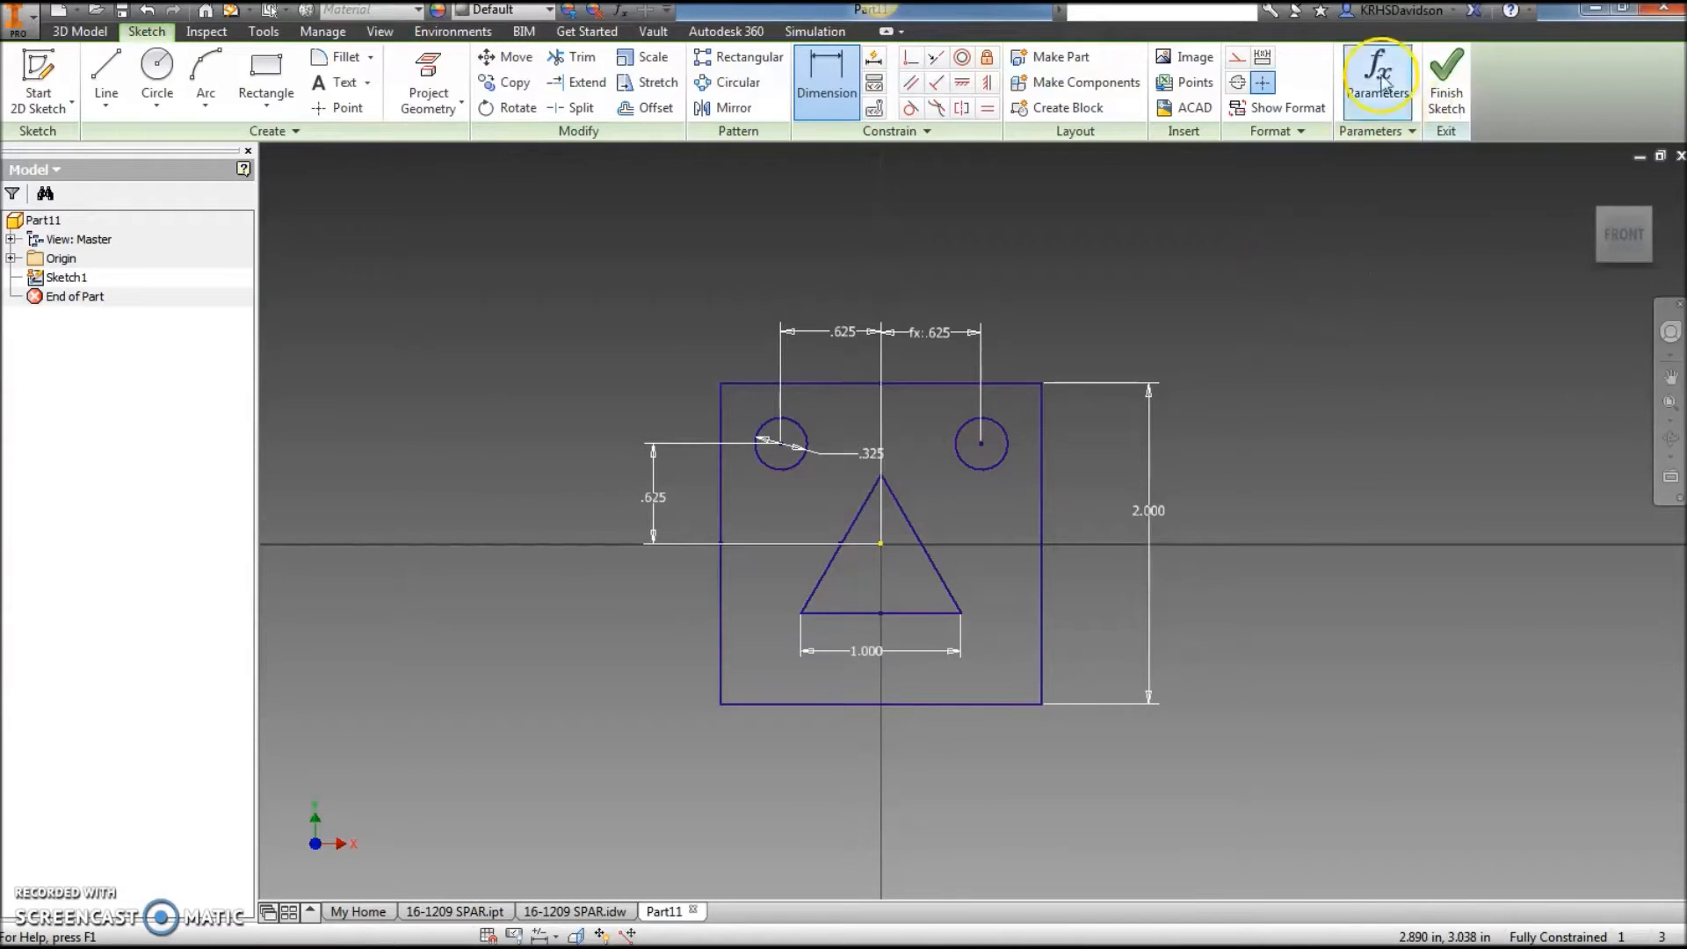
# Finish the sketch and extrude the square region around the triangle and circles by 0.5 in, leaving those three shapes open.
pyautogui.click(1446, 77)
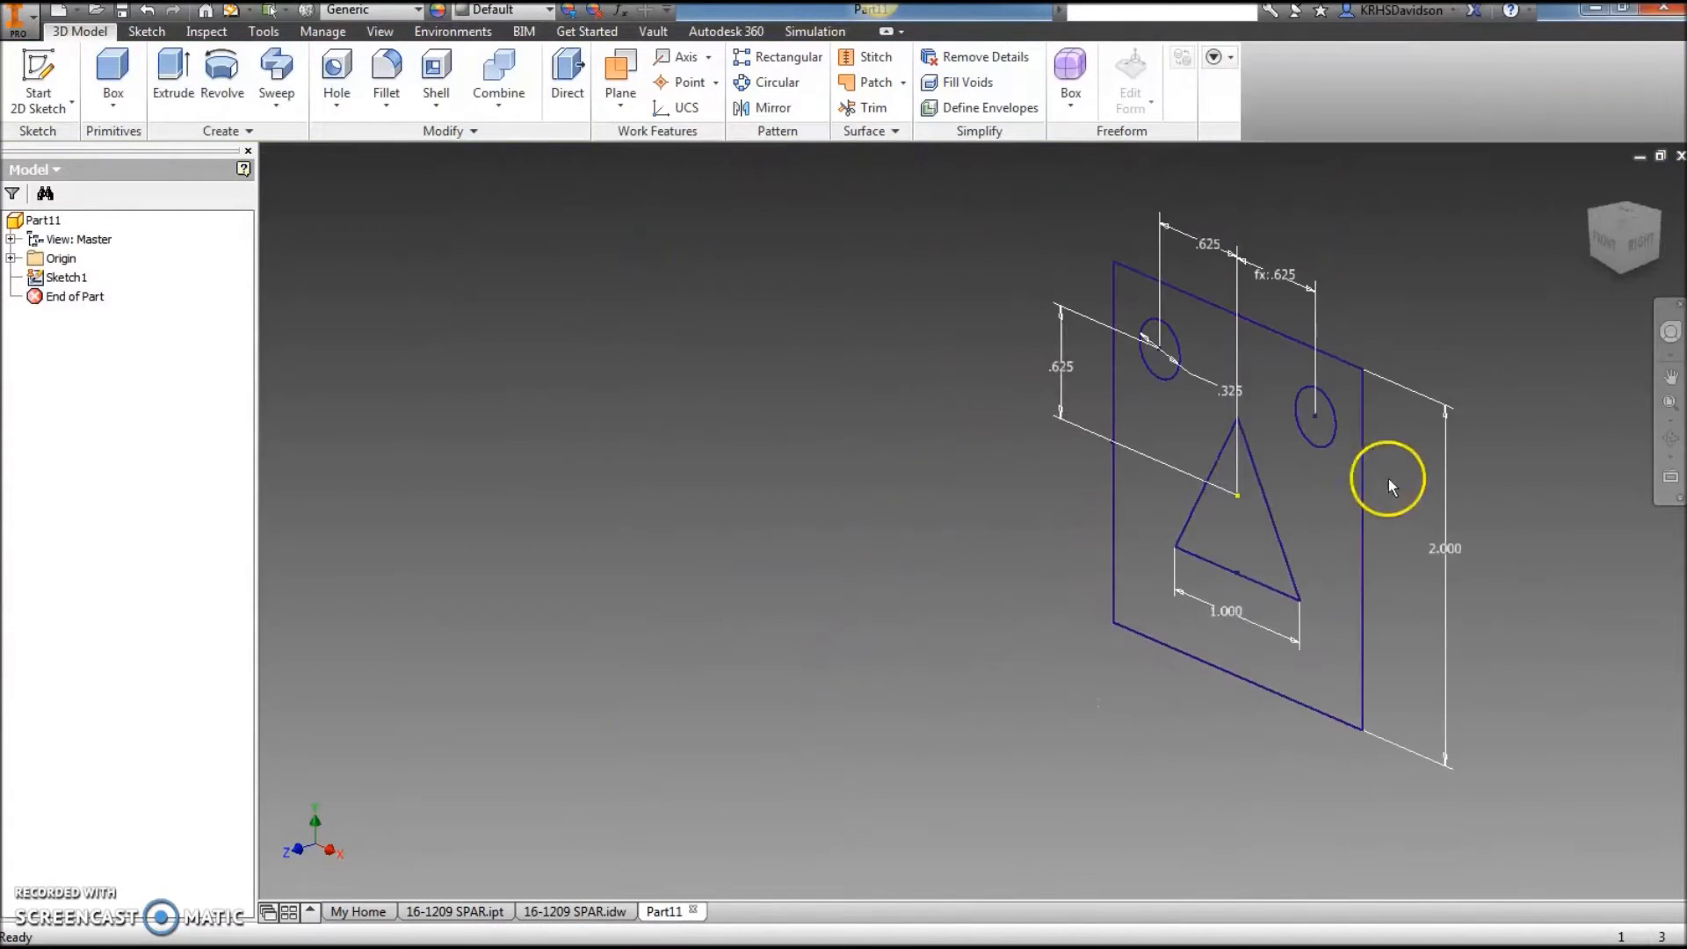
pyautogui.click(186, 78)
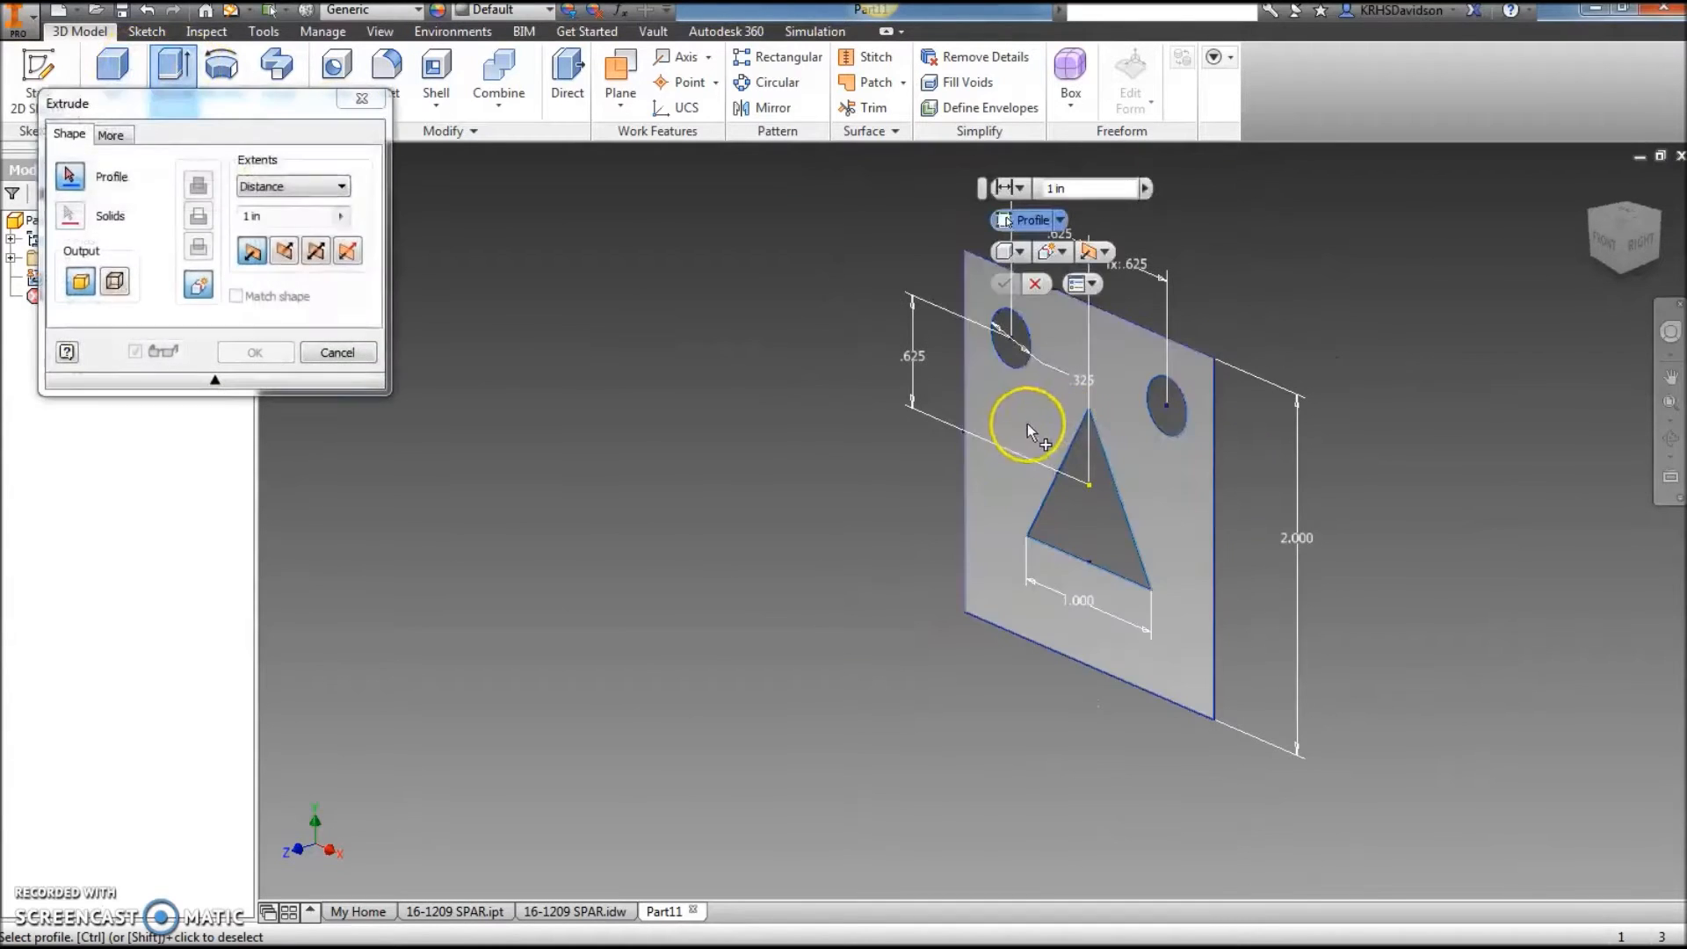
pyautogui.write('.')
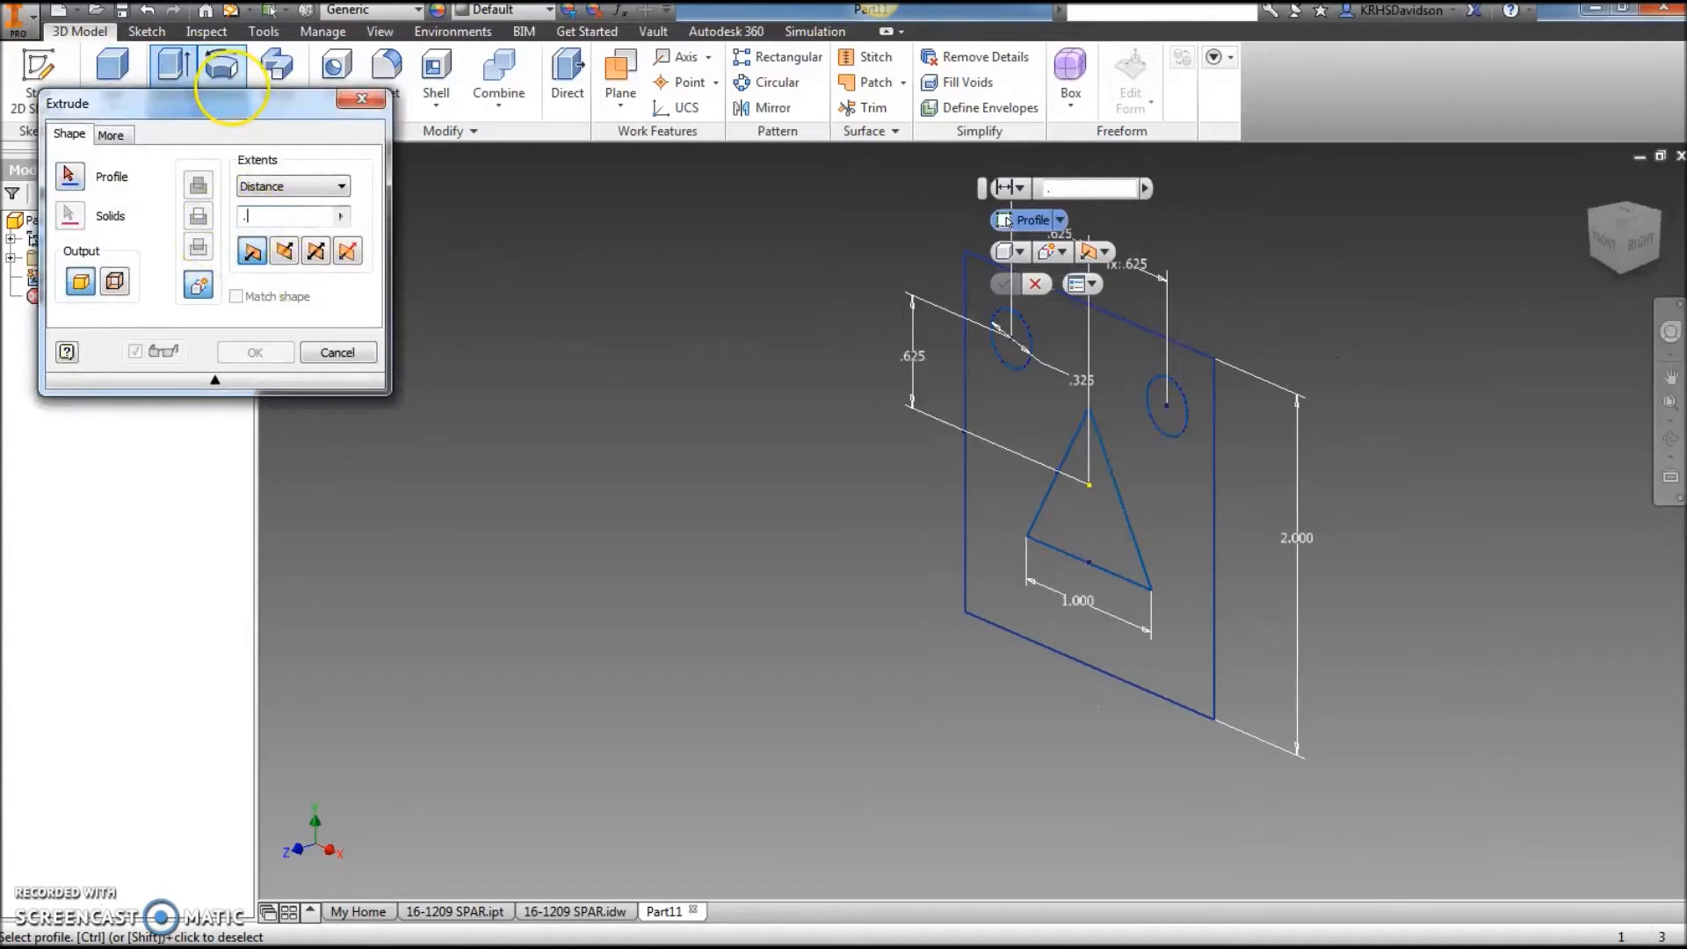
pyautogui.write('5')
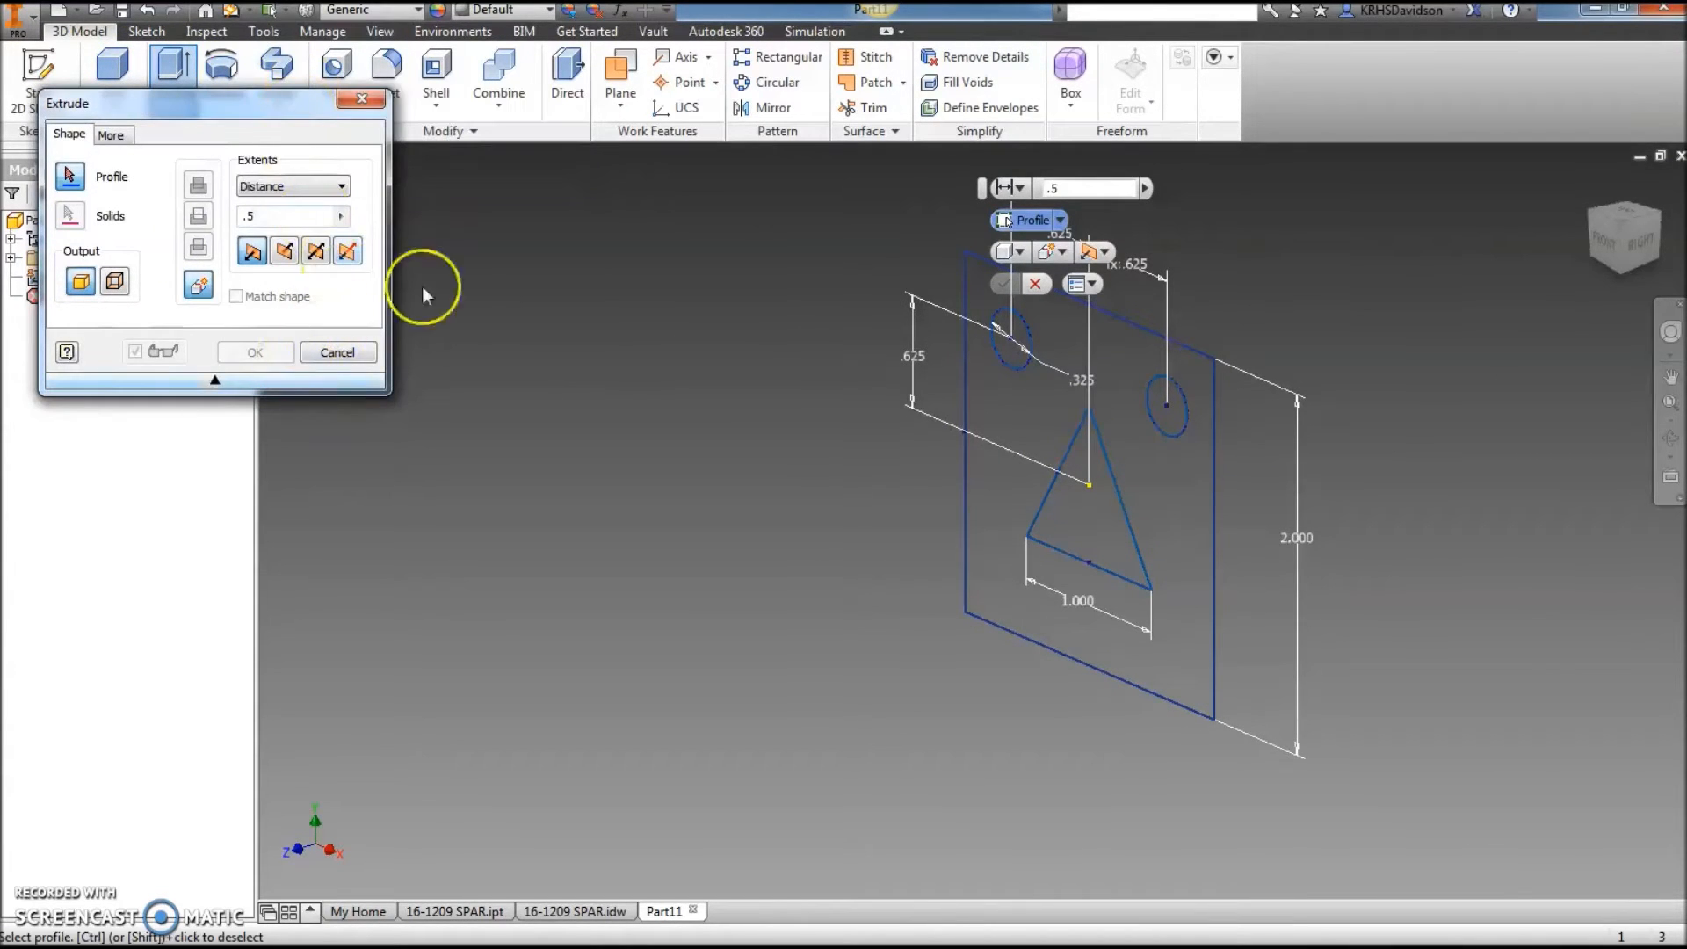
pyautogui.click(999, 390)
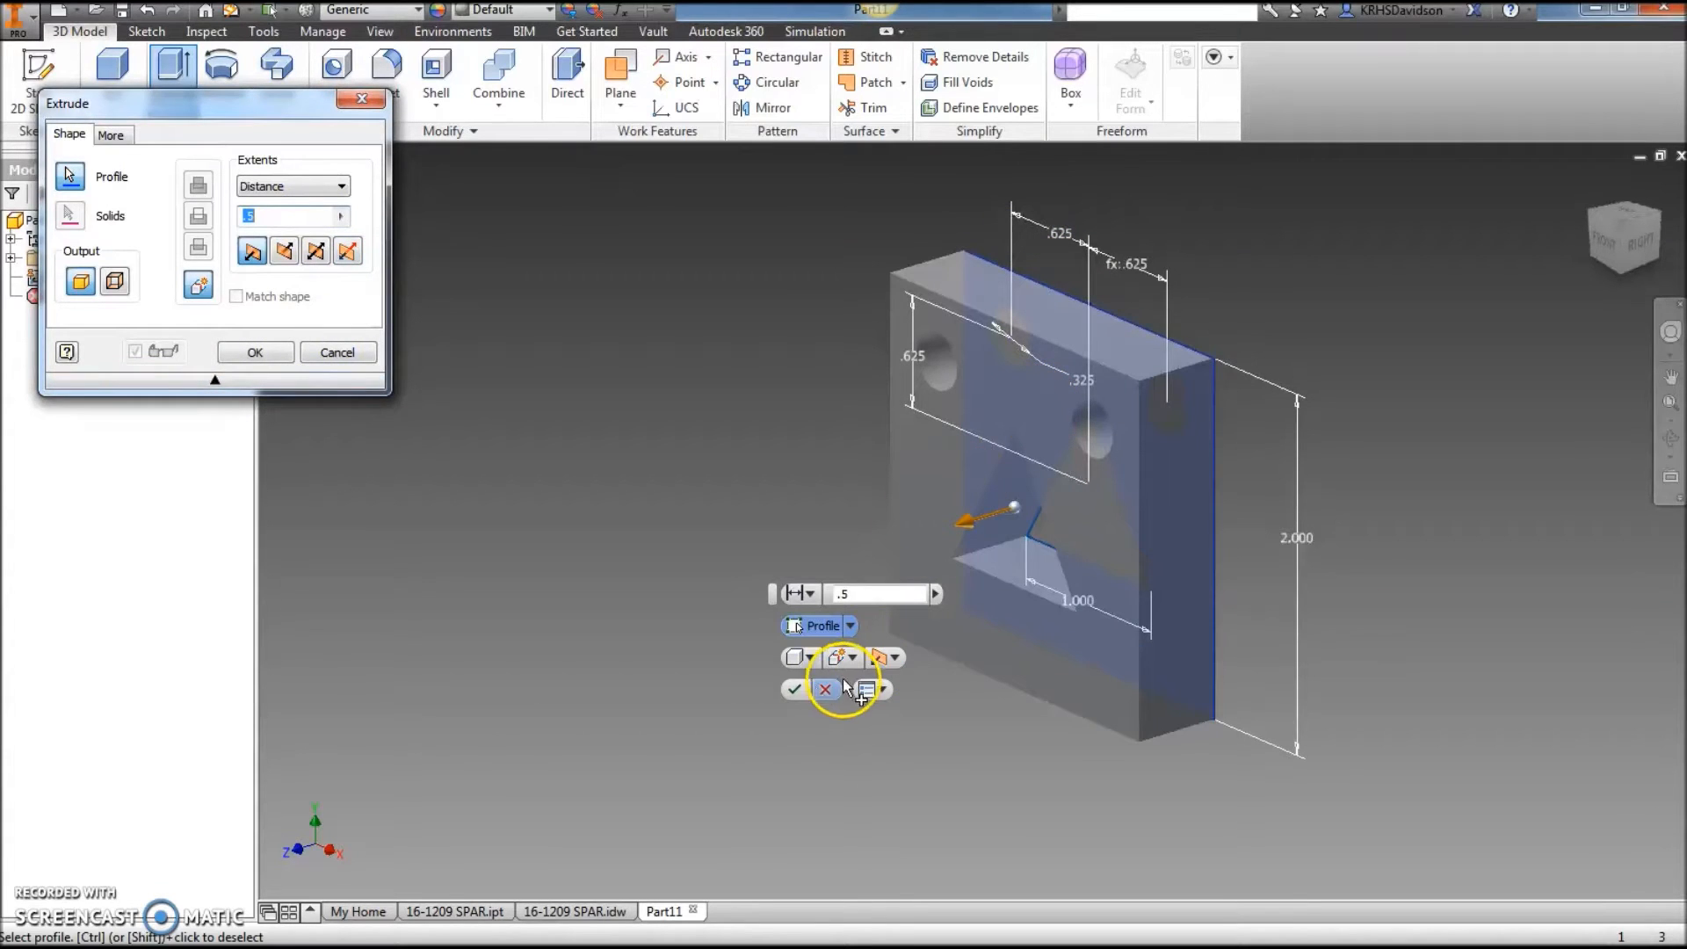
pyautogui.click(796, 689)
pyautogui.moveTo(761, 596); pyautogui.dragTo(671, 582, button='middle')
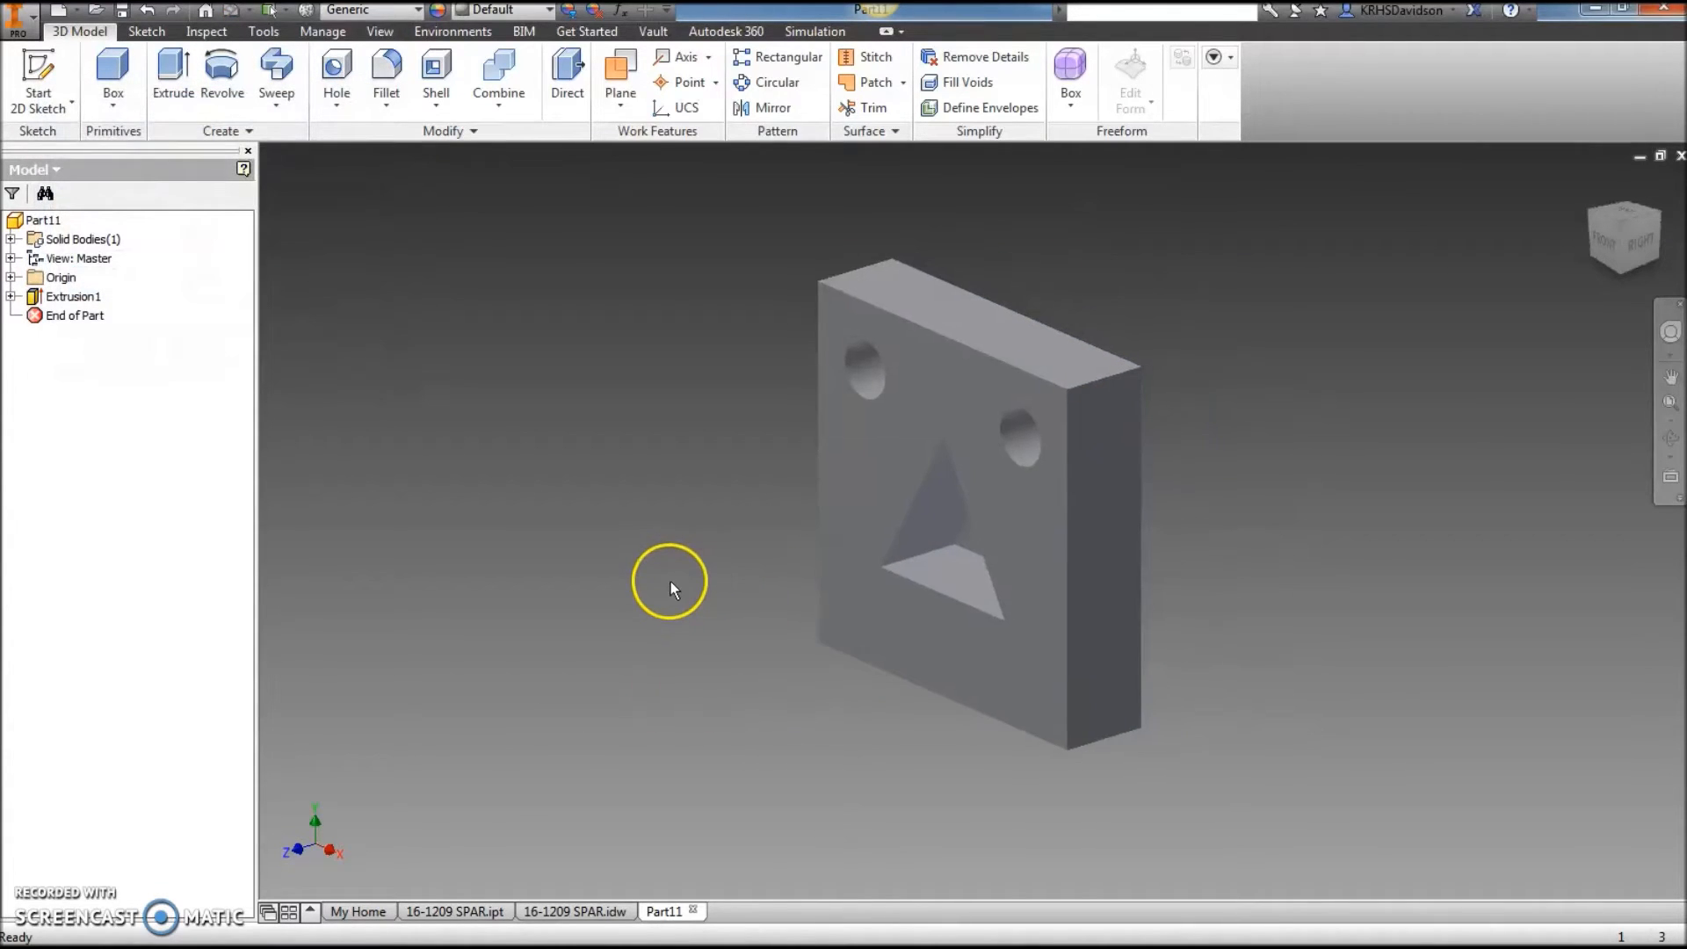
pyautogui.scroll(-3, 685, 554)
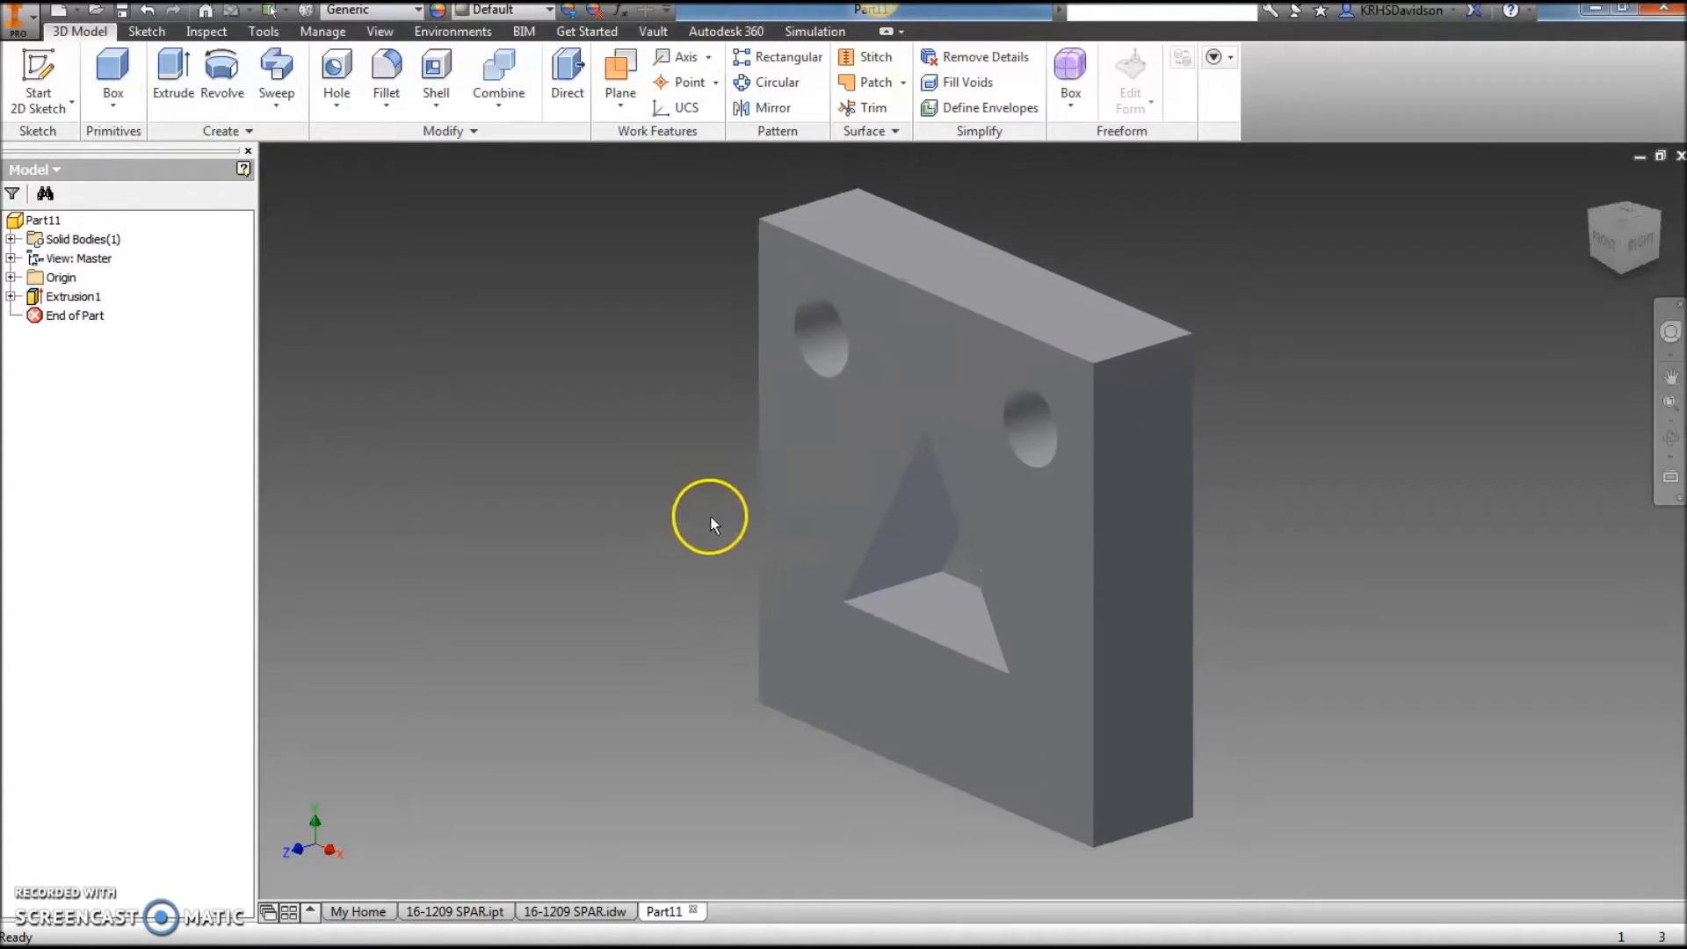
# Save the part as 16-1210 HILT in the Davidson1 folder as an Inventor part file.
pyautogui.click(122, 12)
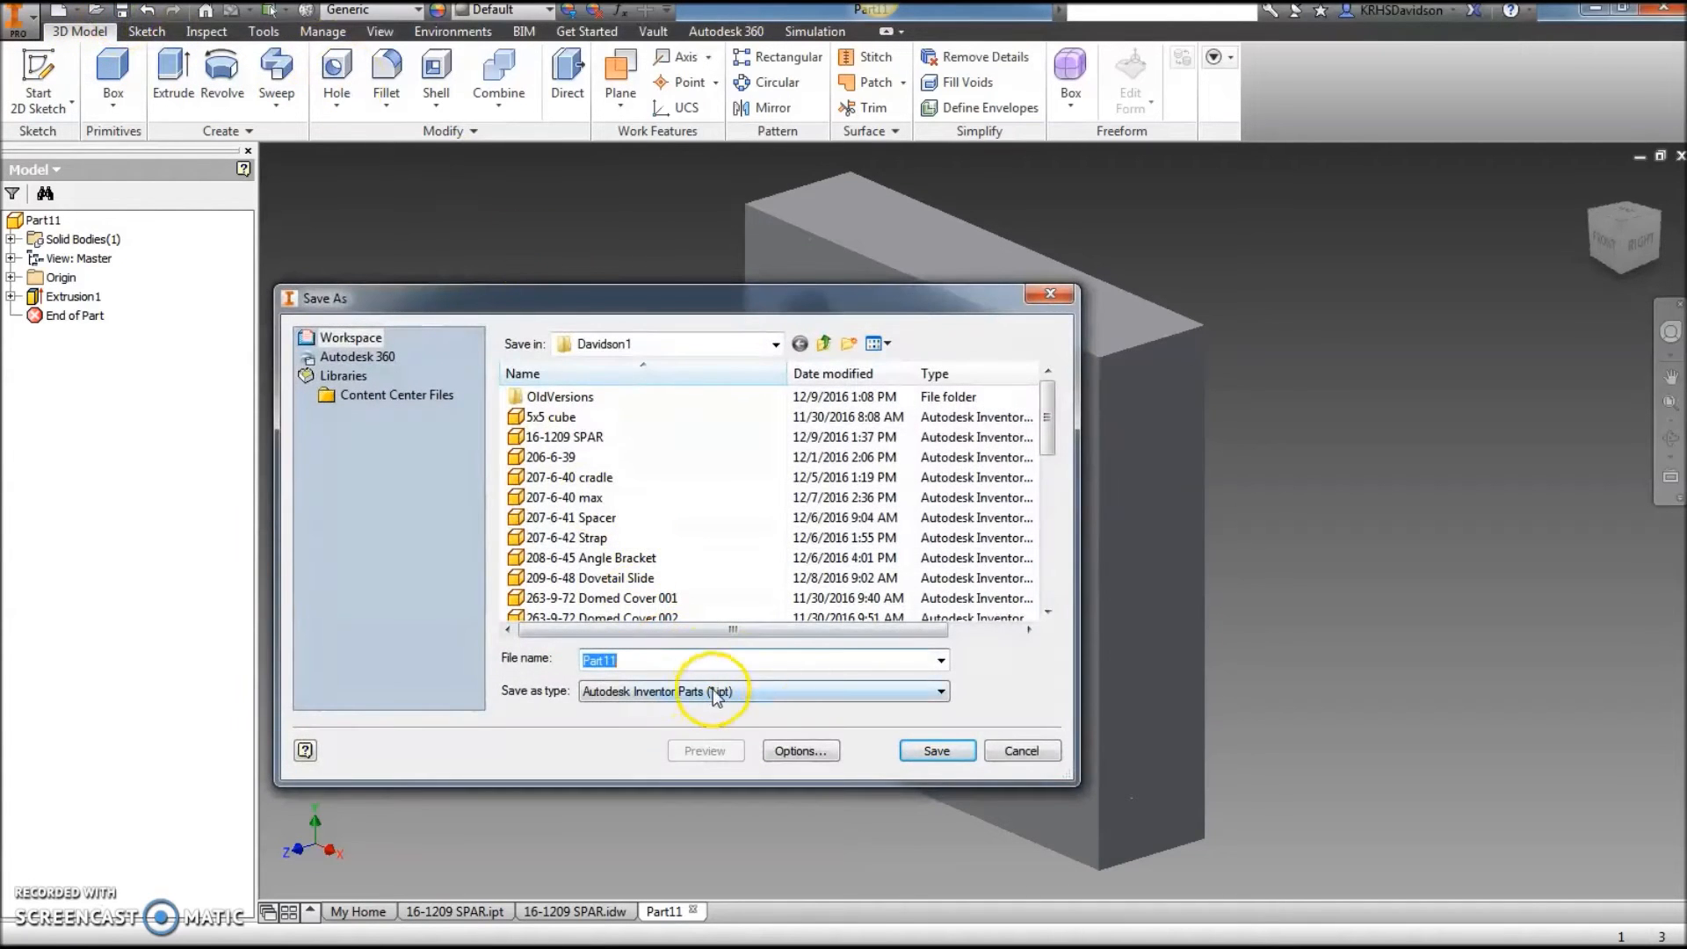
pyautogui.write('16')
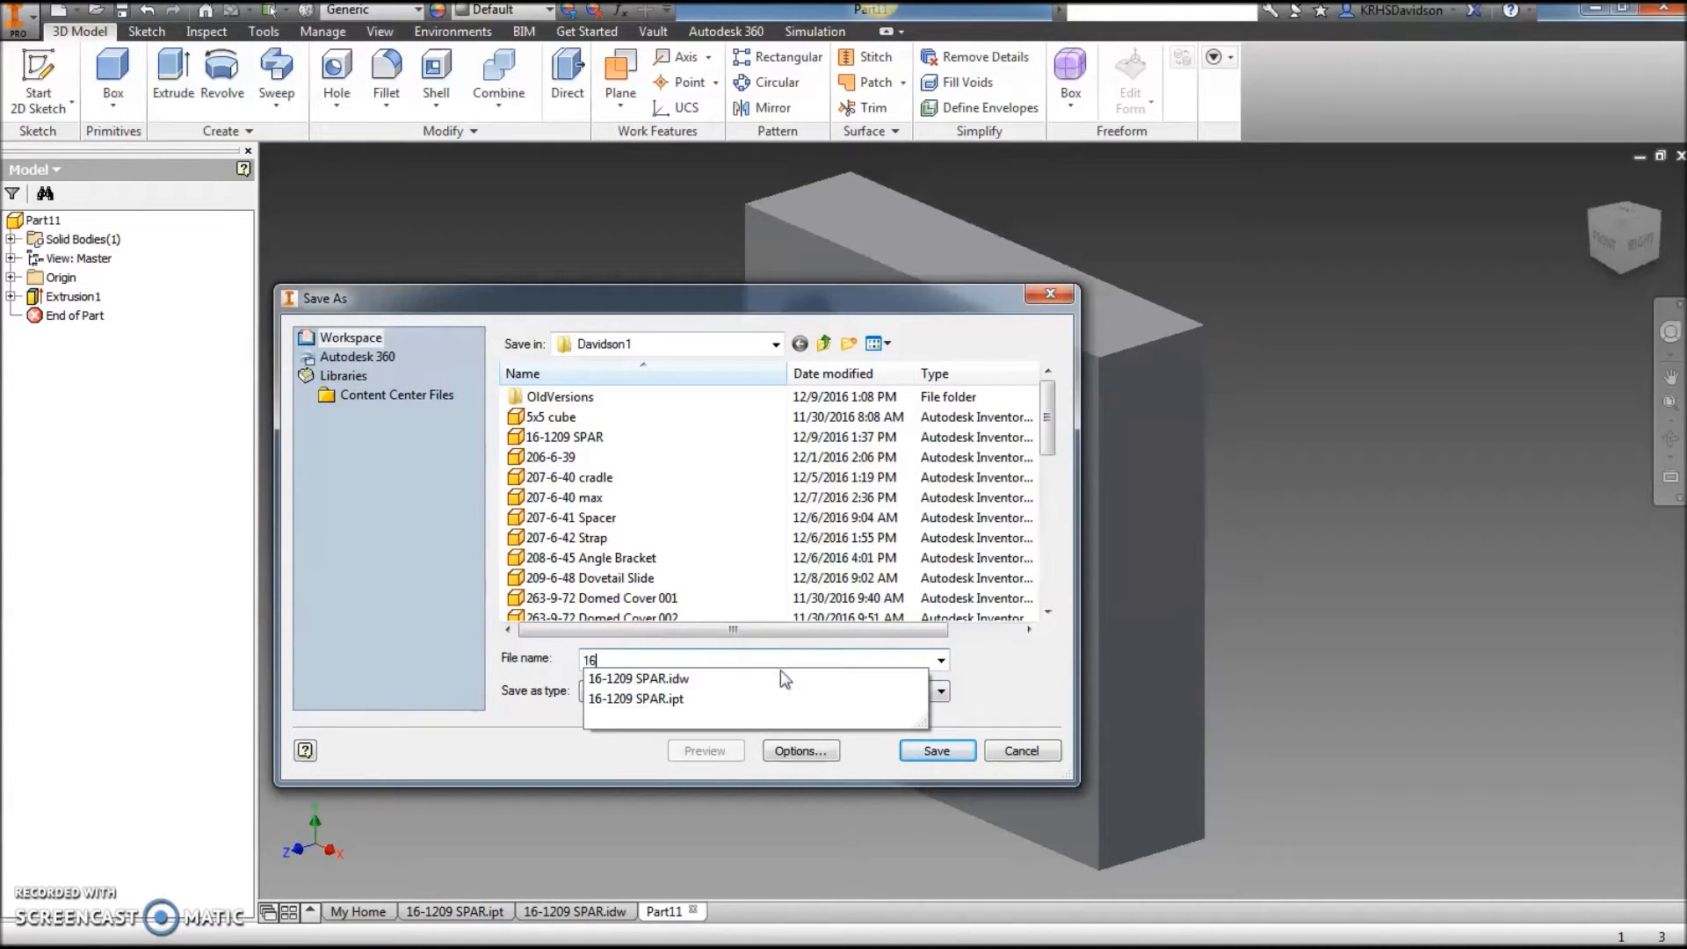
pyautogui.write('-1210 HILT')
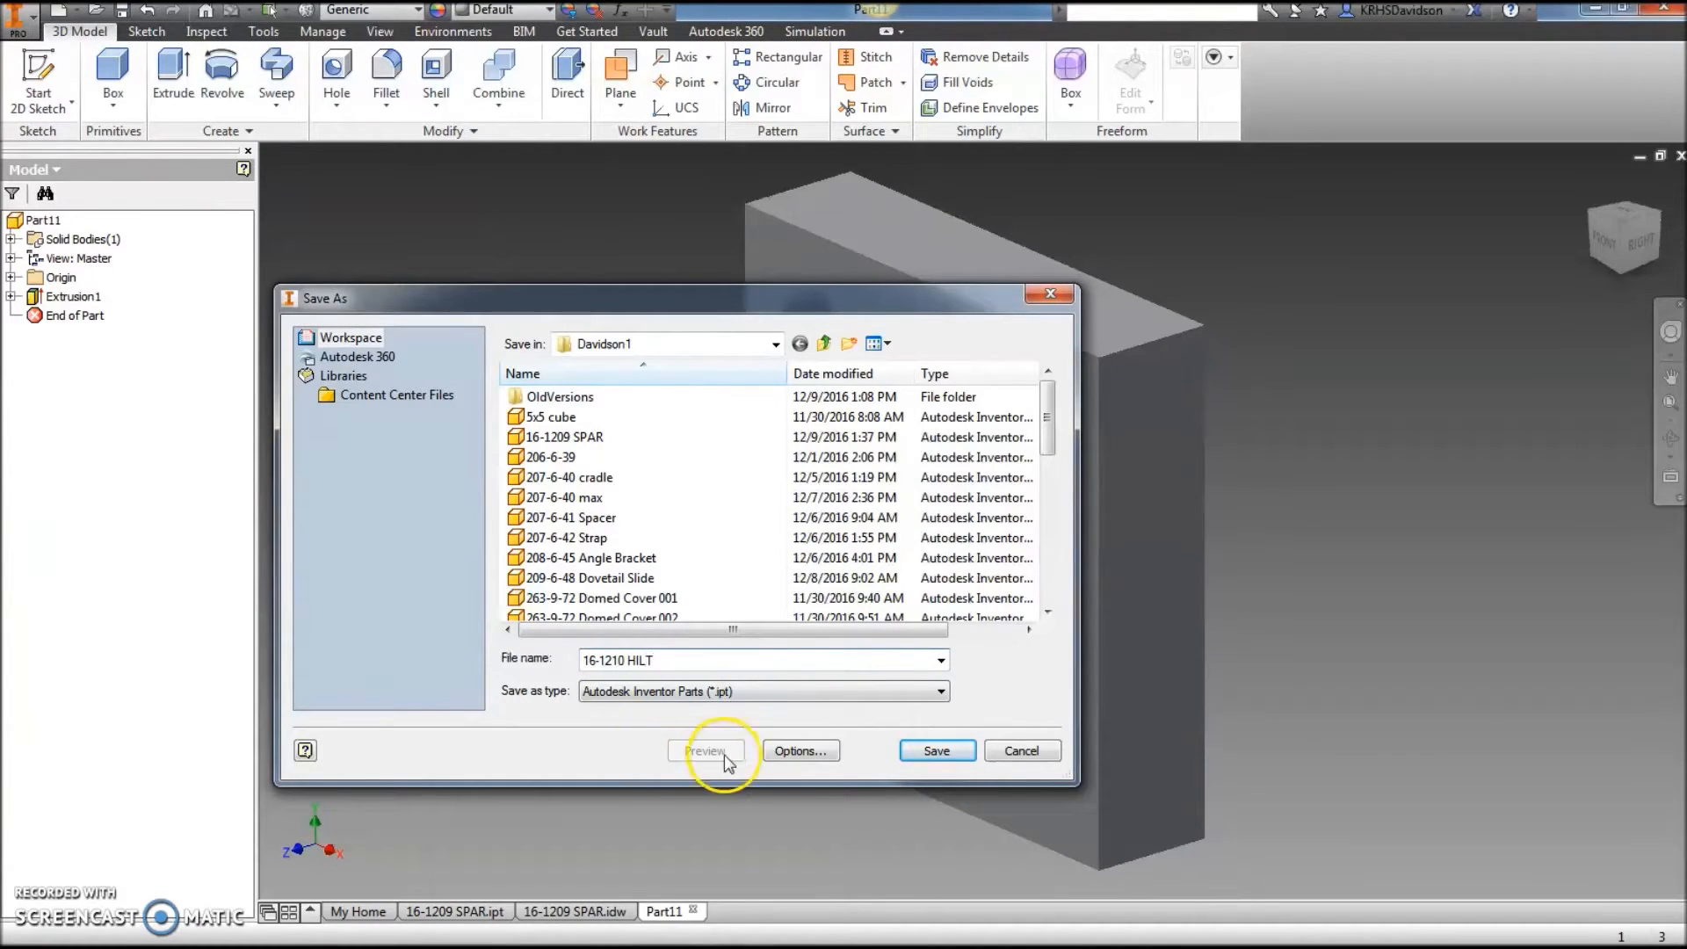
pyautogui.click(936, 750)
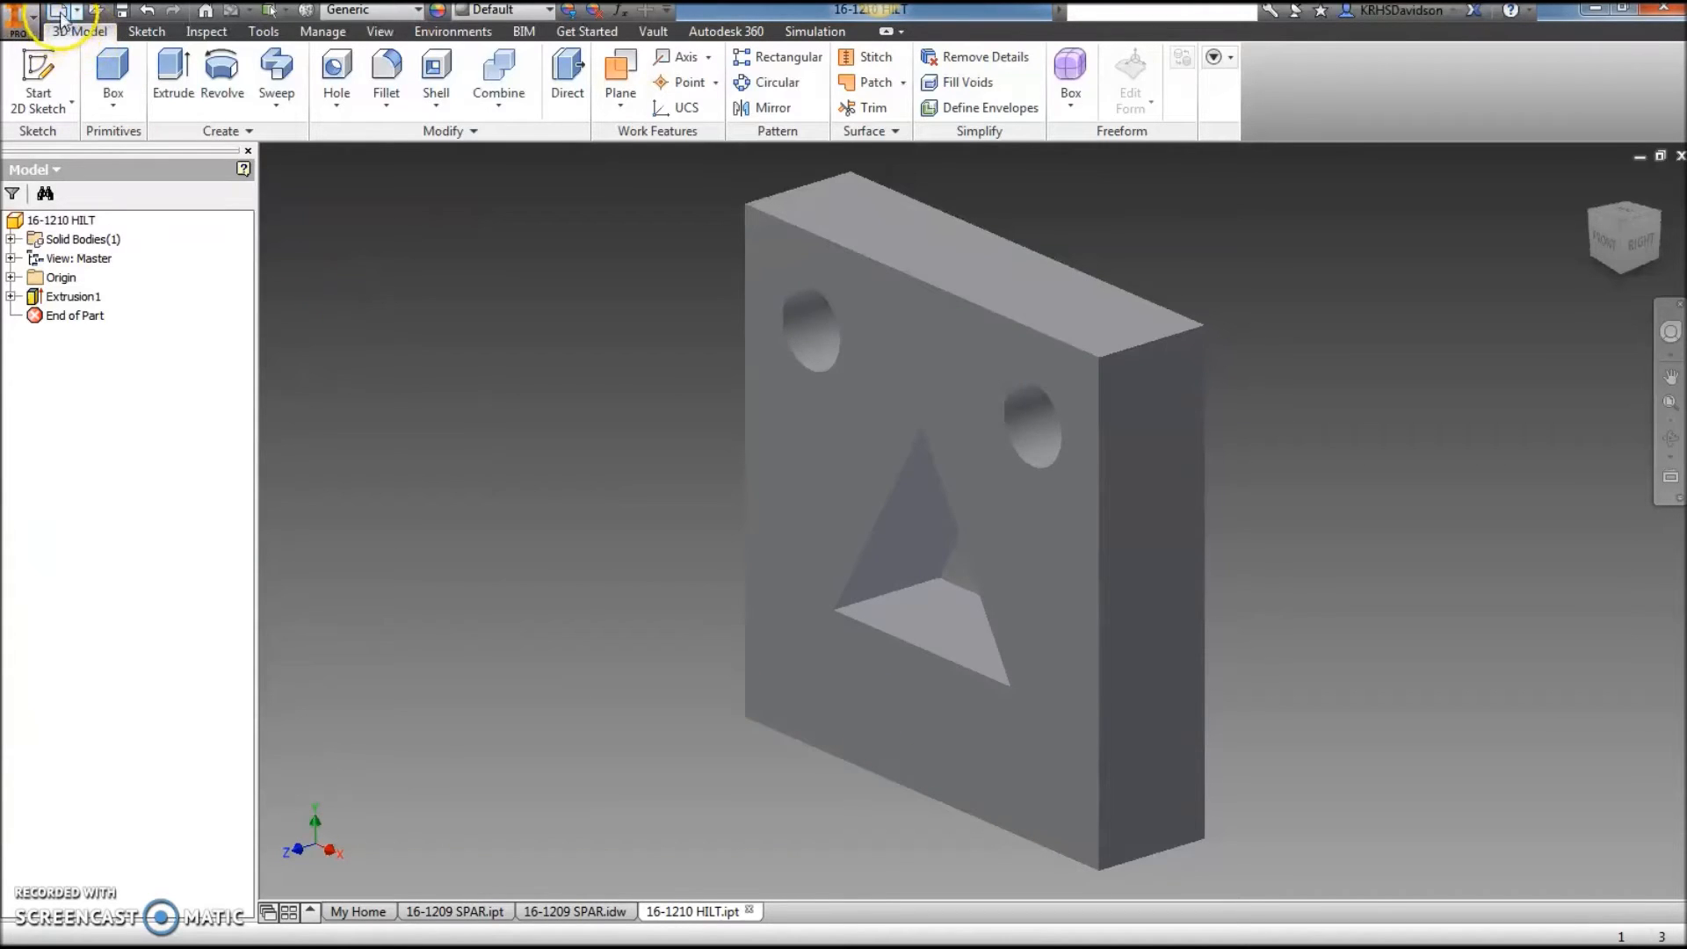
# Create a new drawing and place a front base view of 16-1210 HILT at 1:1 scale.
pyautogui.click(58, 11)
pyautogui.click(478, 496)
pyautogui.click(910, 698)
pyautogui.click(21, 69)
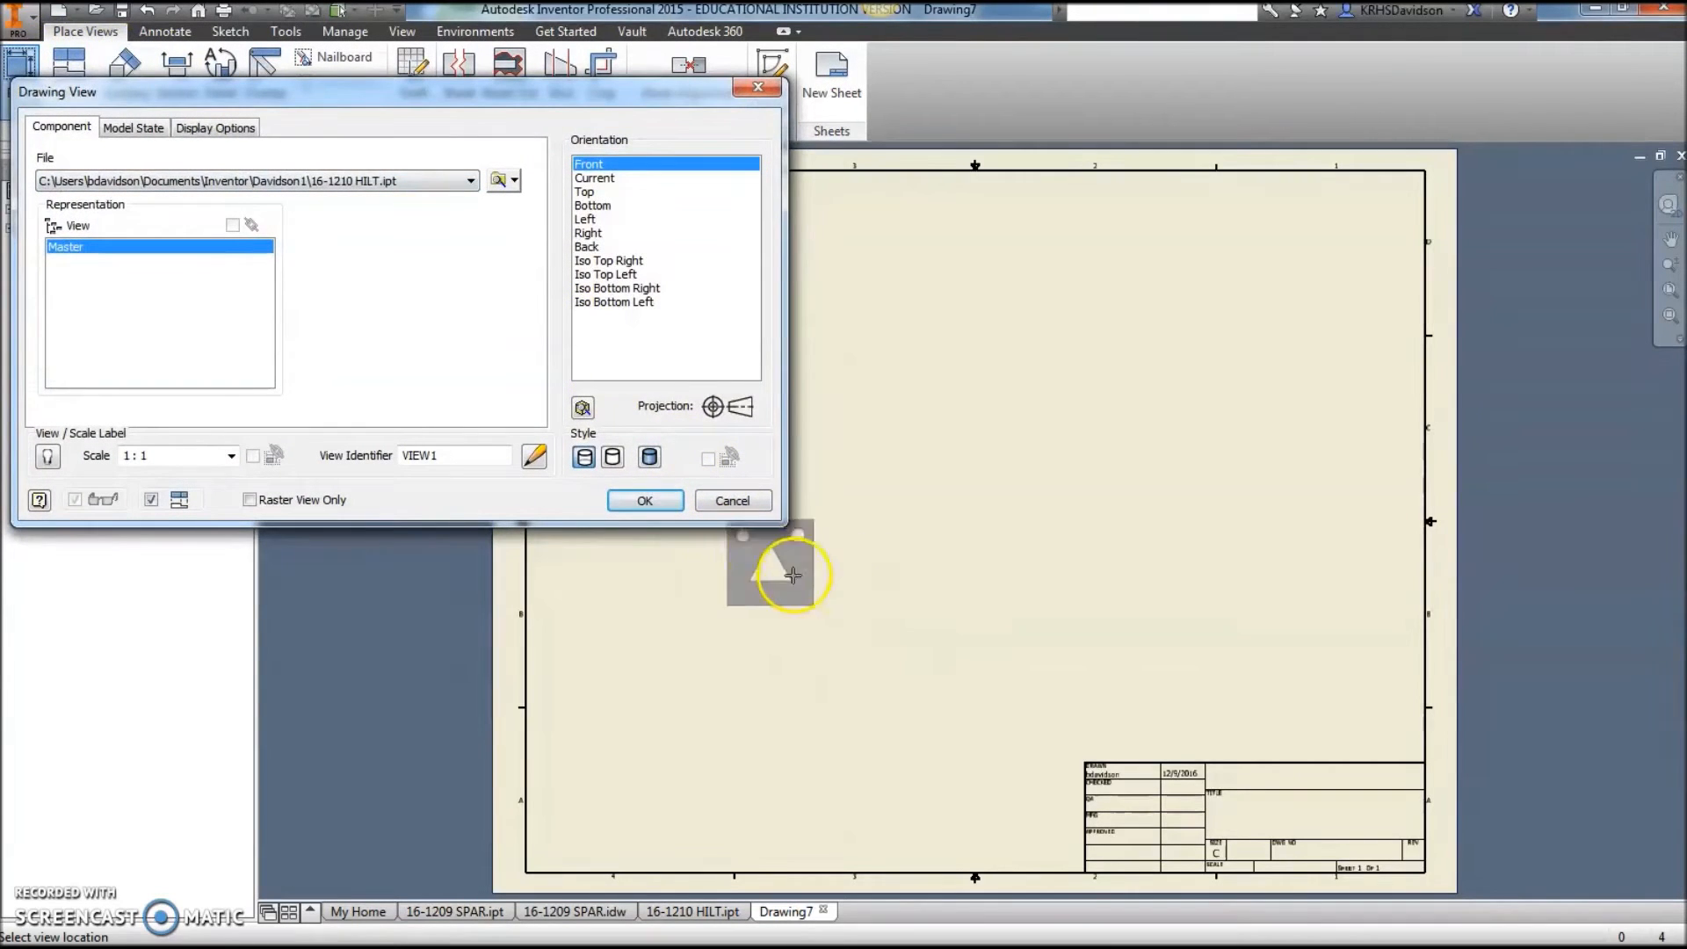
pyautogui.click(801, 589)
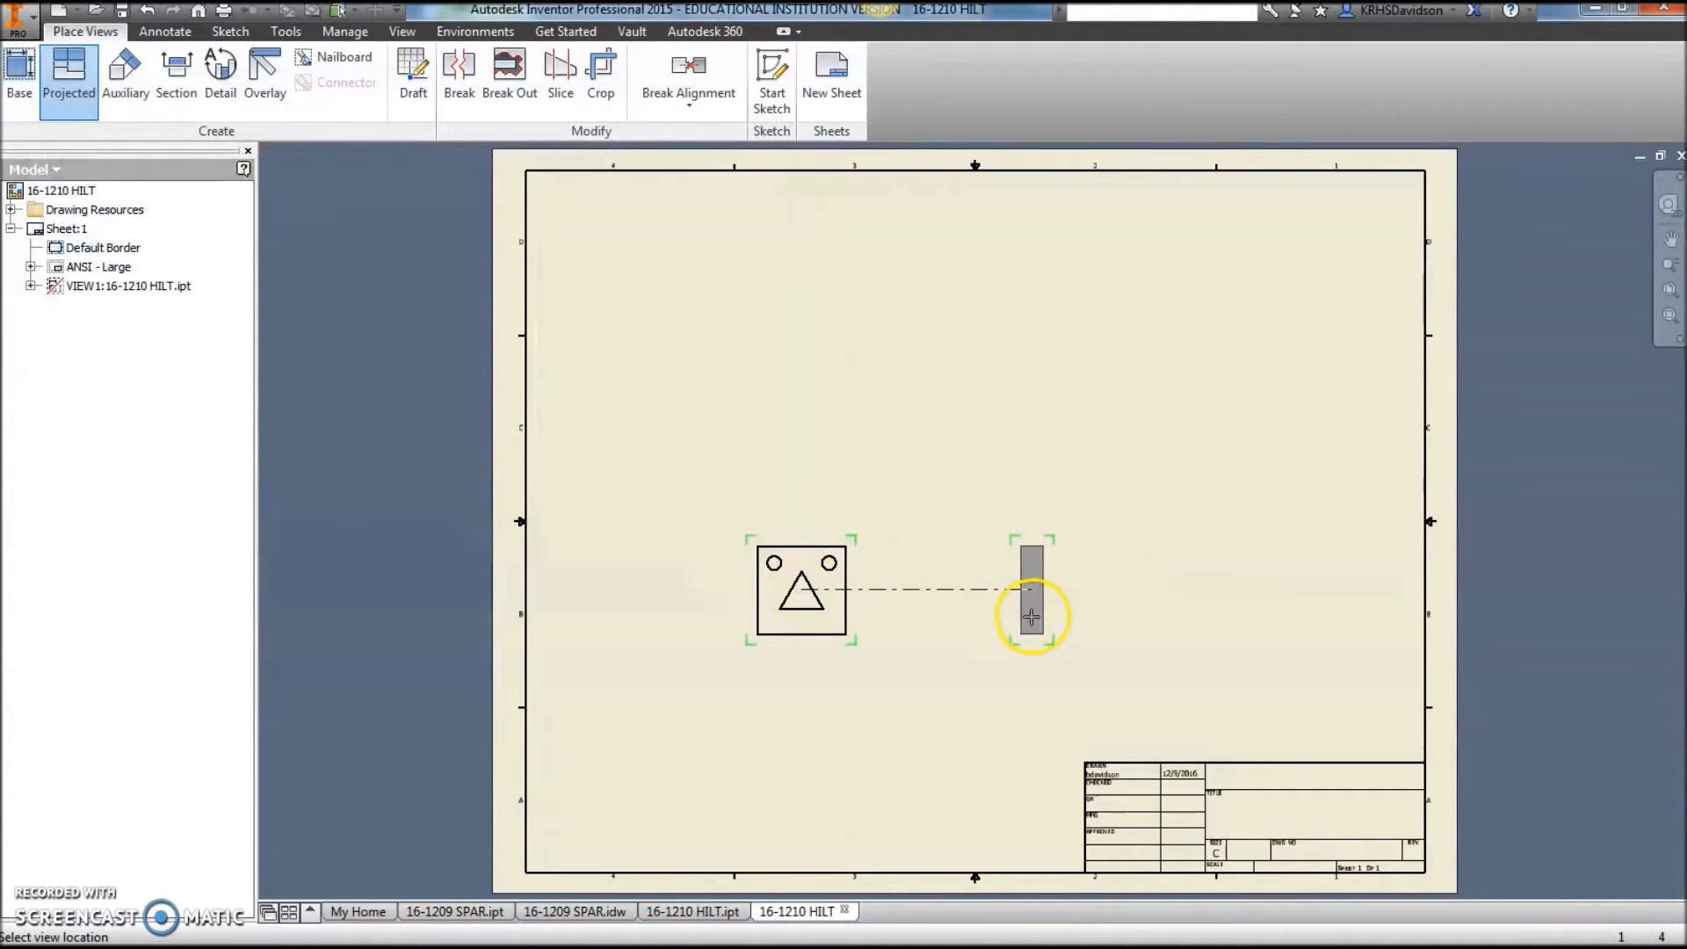
# Project a right side view and an isometric view from the front view of the hilt.
pyautogui.click(1001, 606)
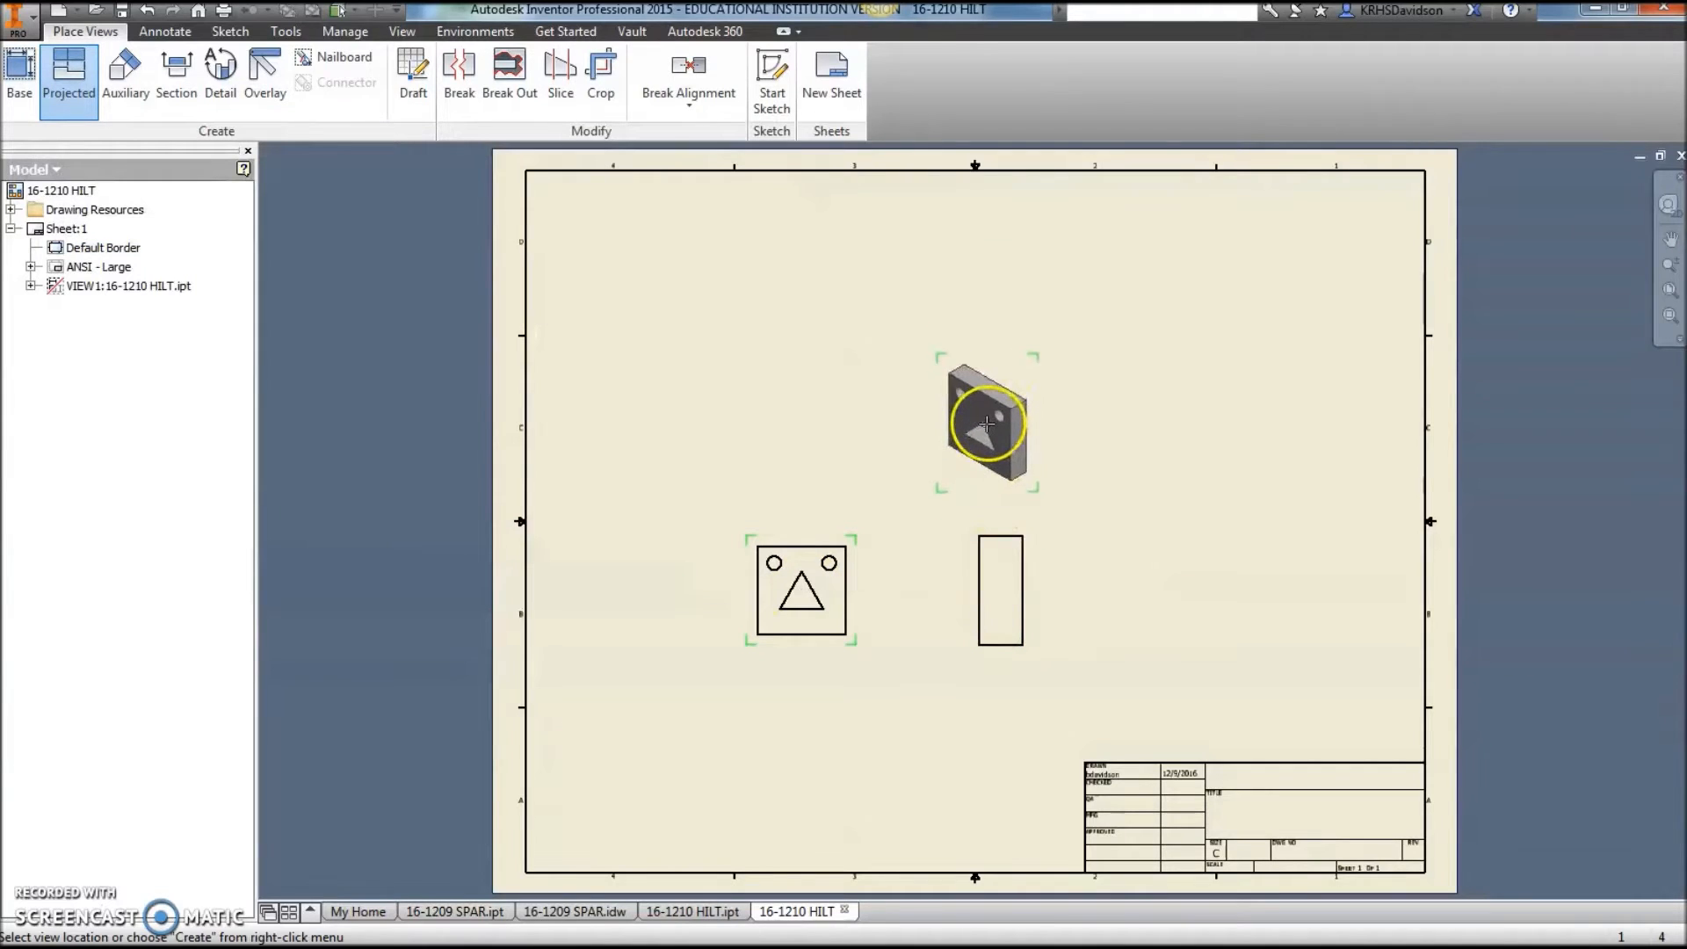
pyautogui.rightClick(986, 424)
pyautogui.click(1087, 426)
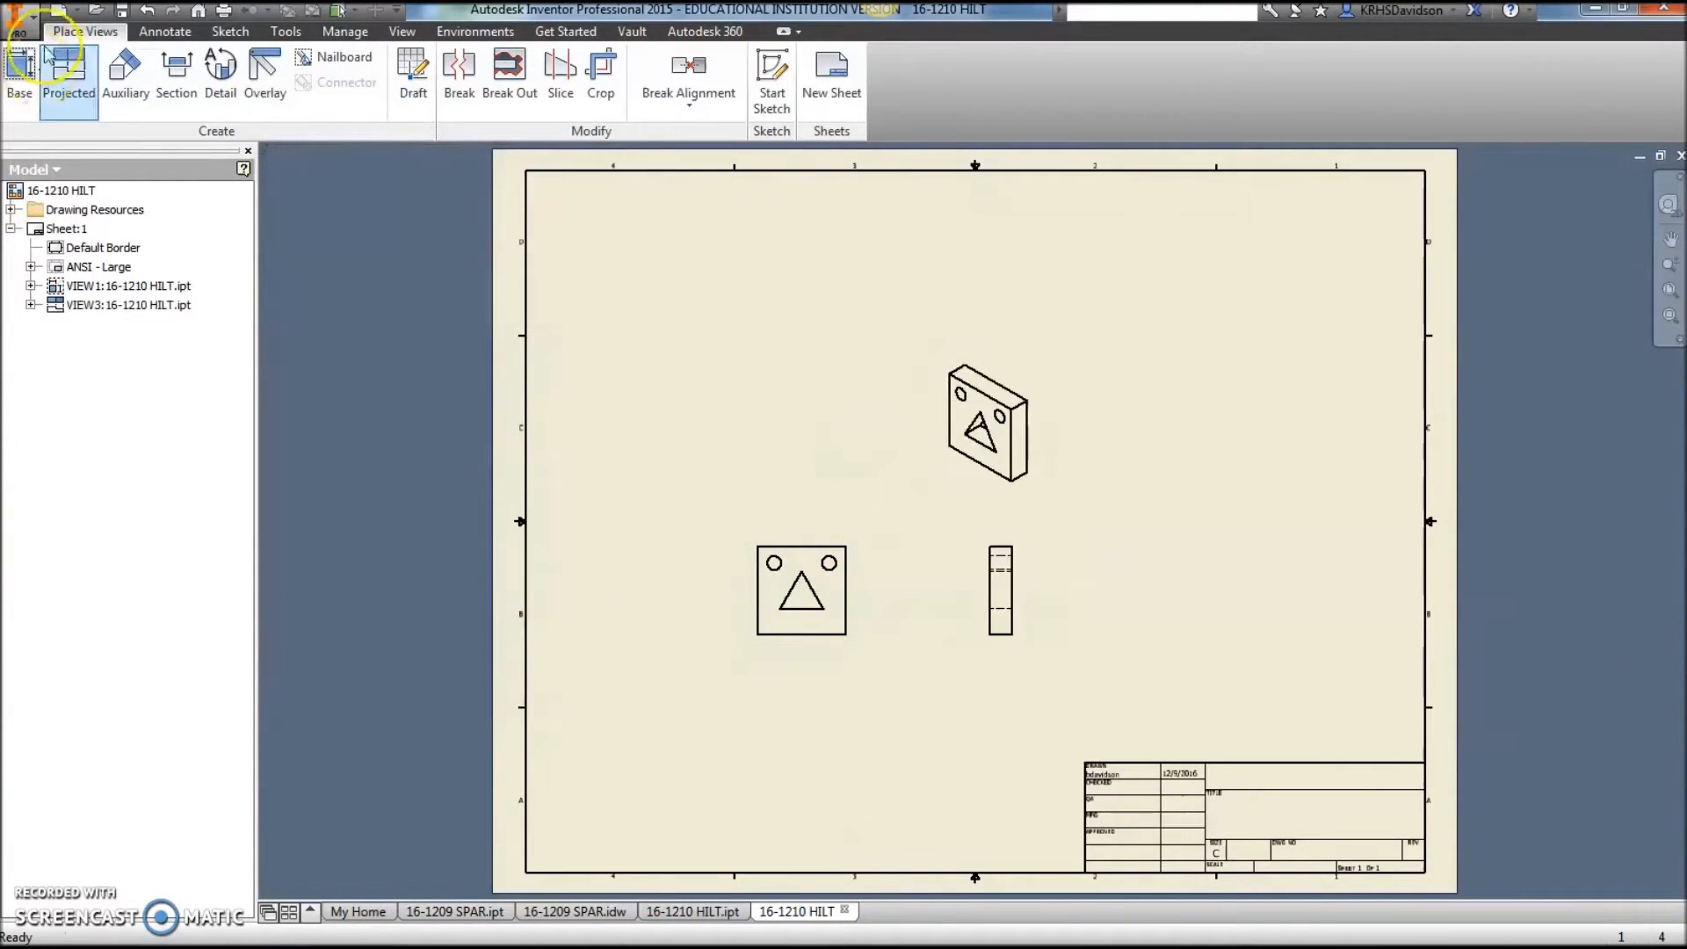
# Change the drawing sheet to size B, keeping the landscape orientation.
pyautogui.rightClick(84, 236)
pyautogui.click(171, 383)
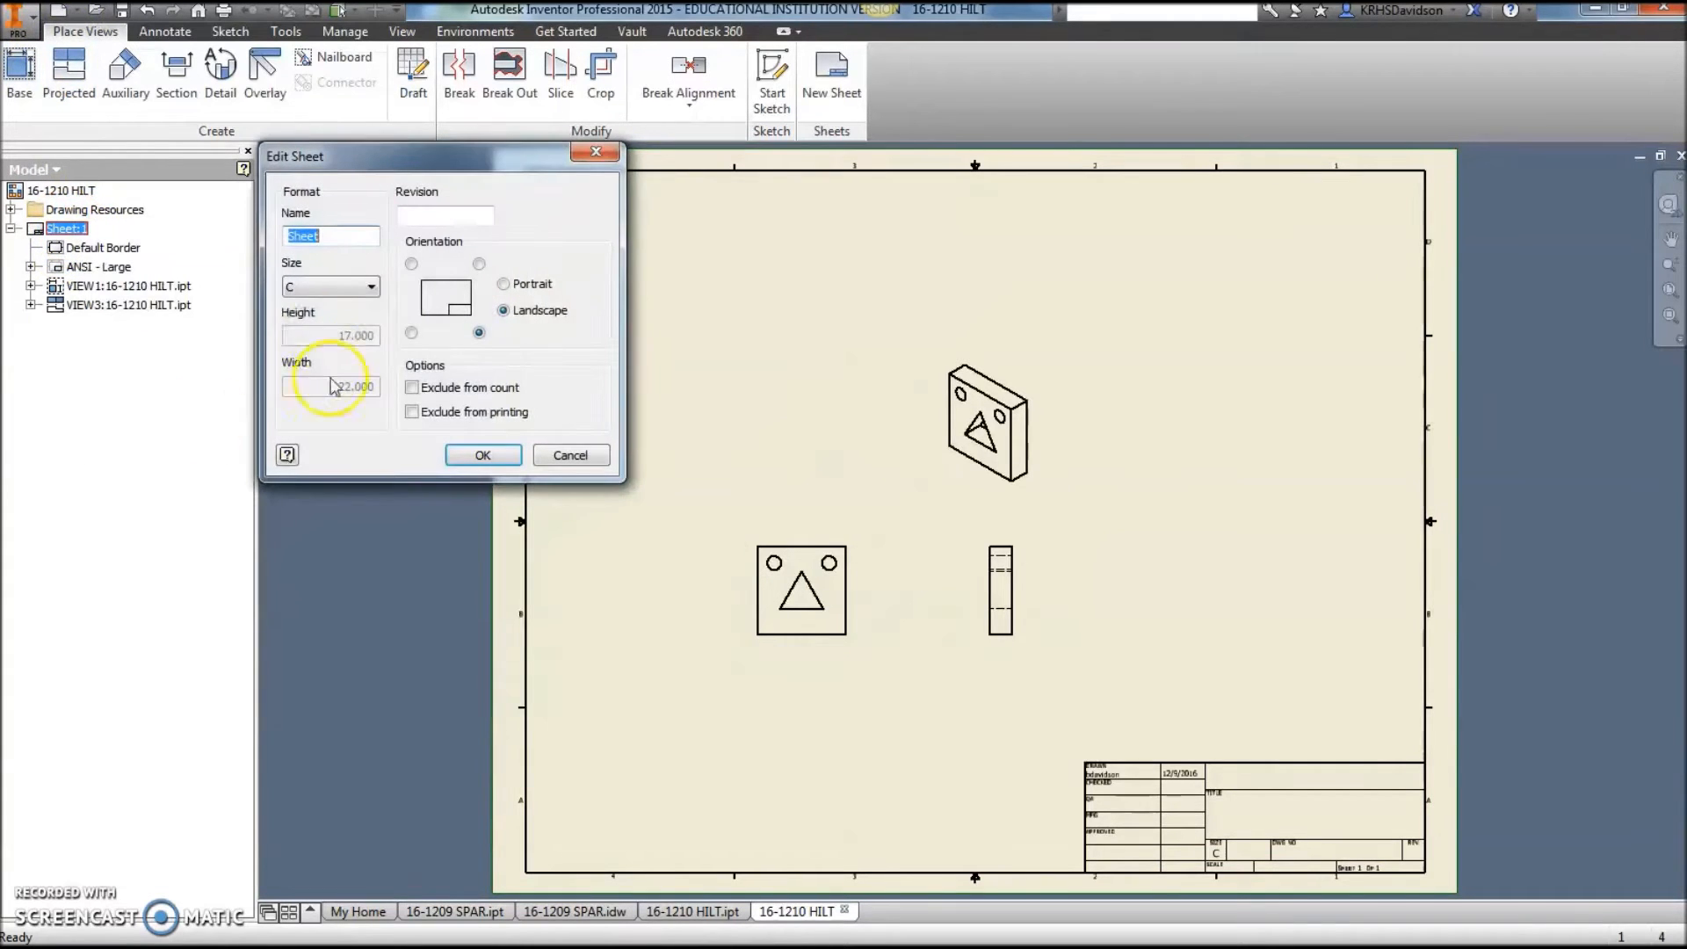
pyautogui.click(370, 288)
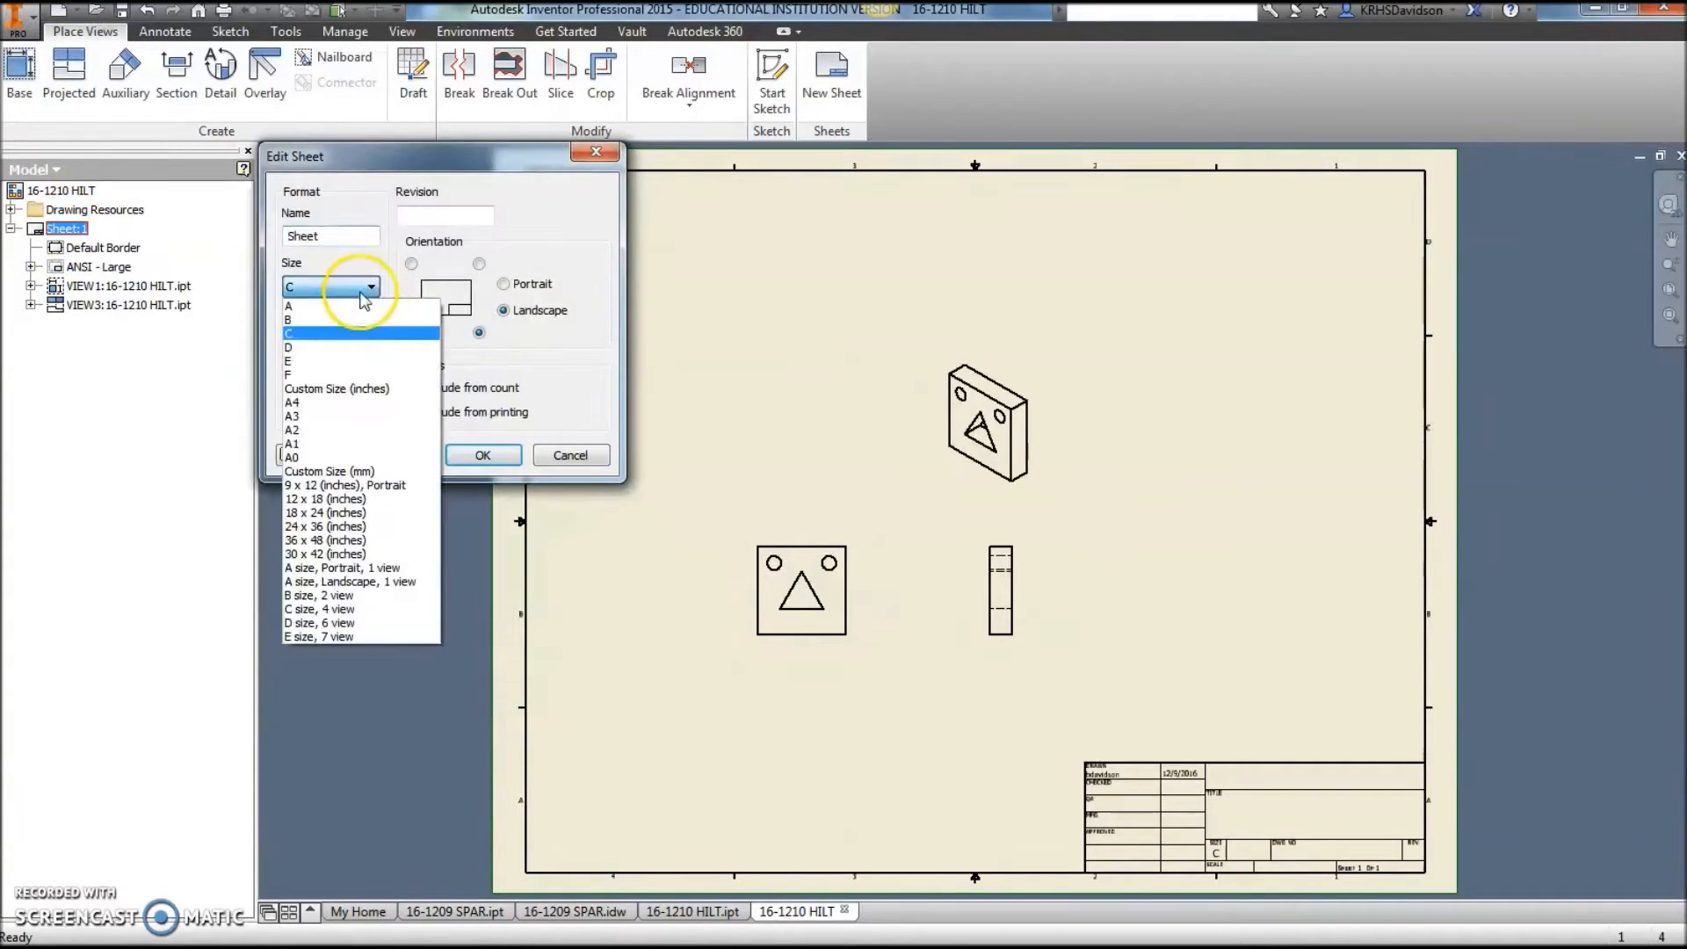
pyautogui.click(316, 320)
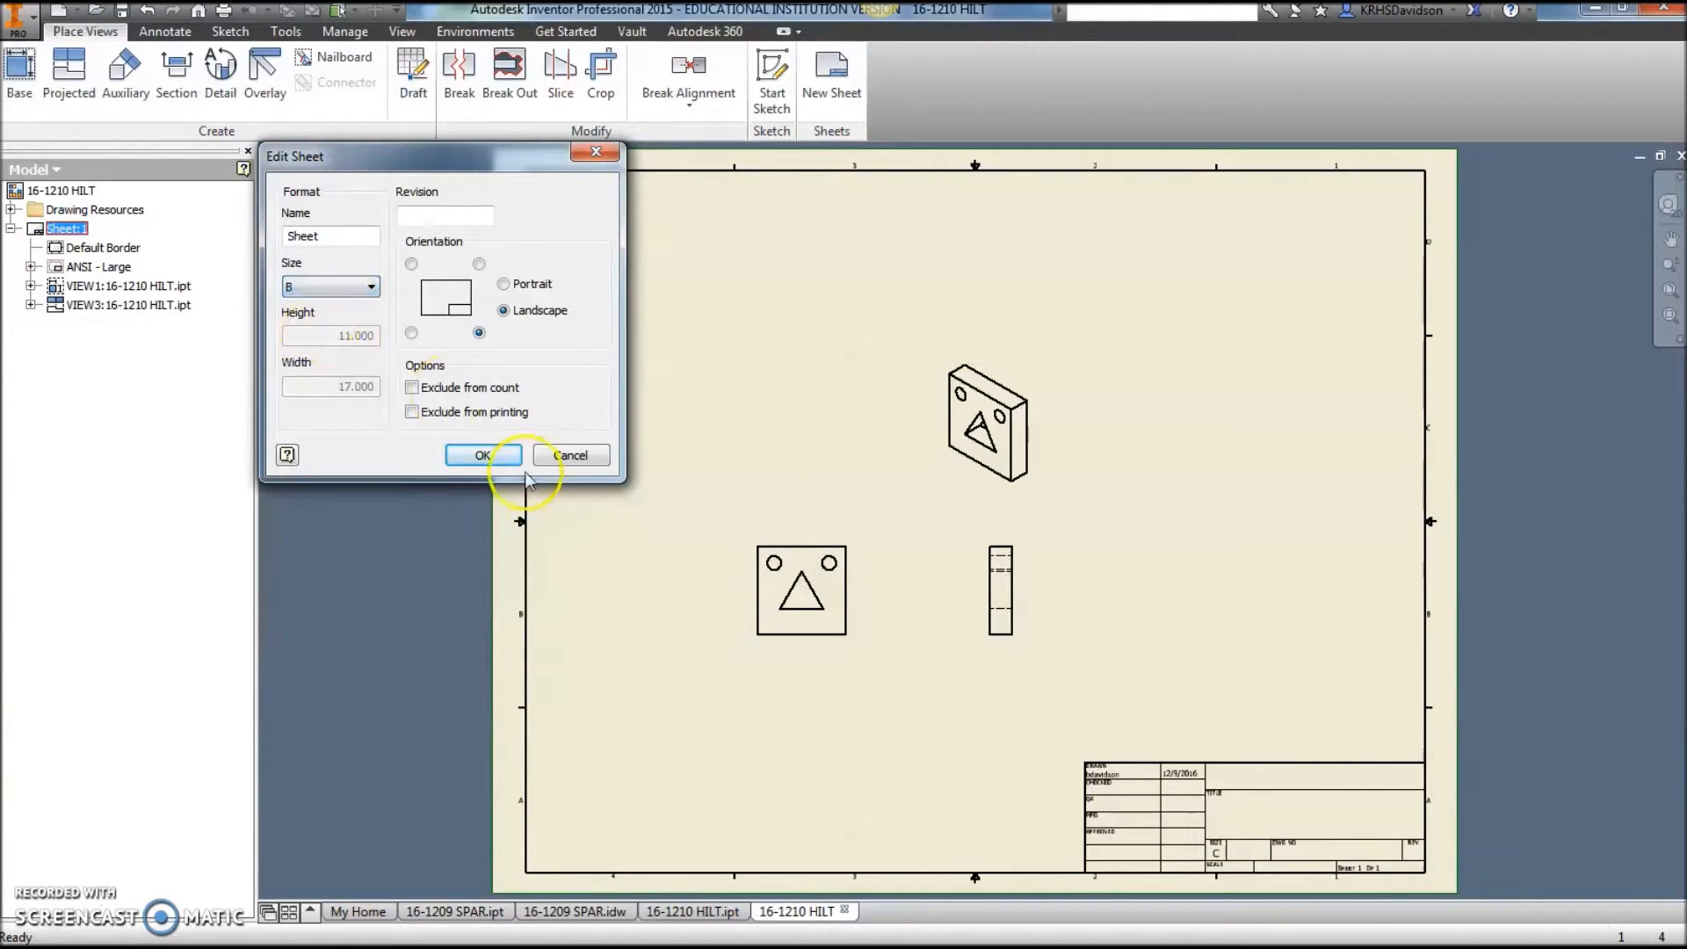
pyautogui.click(479, 455)
# Move the front view down and to the left on the sheet and set its scale to 2:1.
pyautogui.moveTo(962, 356); pyautogui.dragTo(864, 601)
pyautogui.rightClick(865, 585)
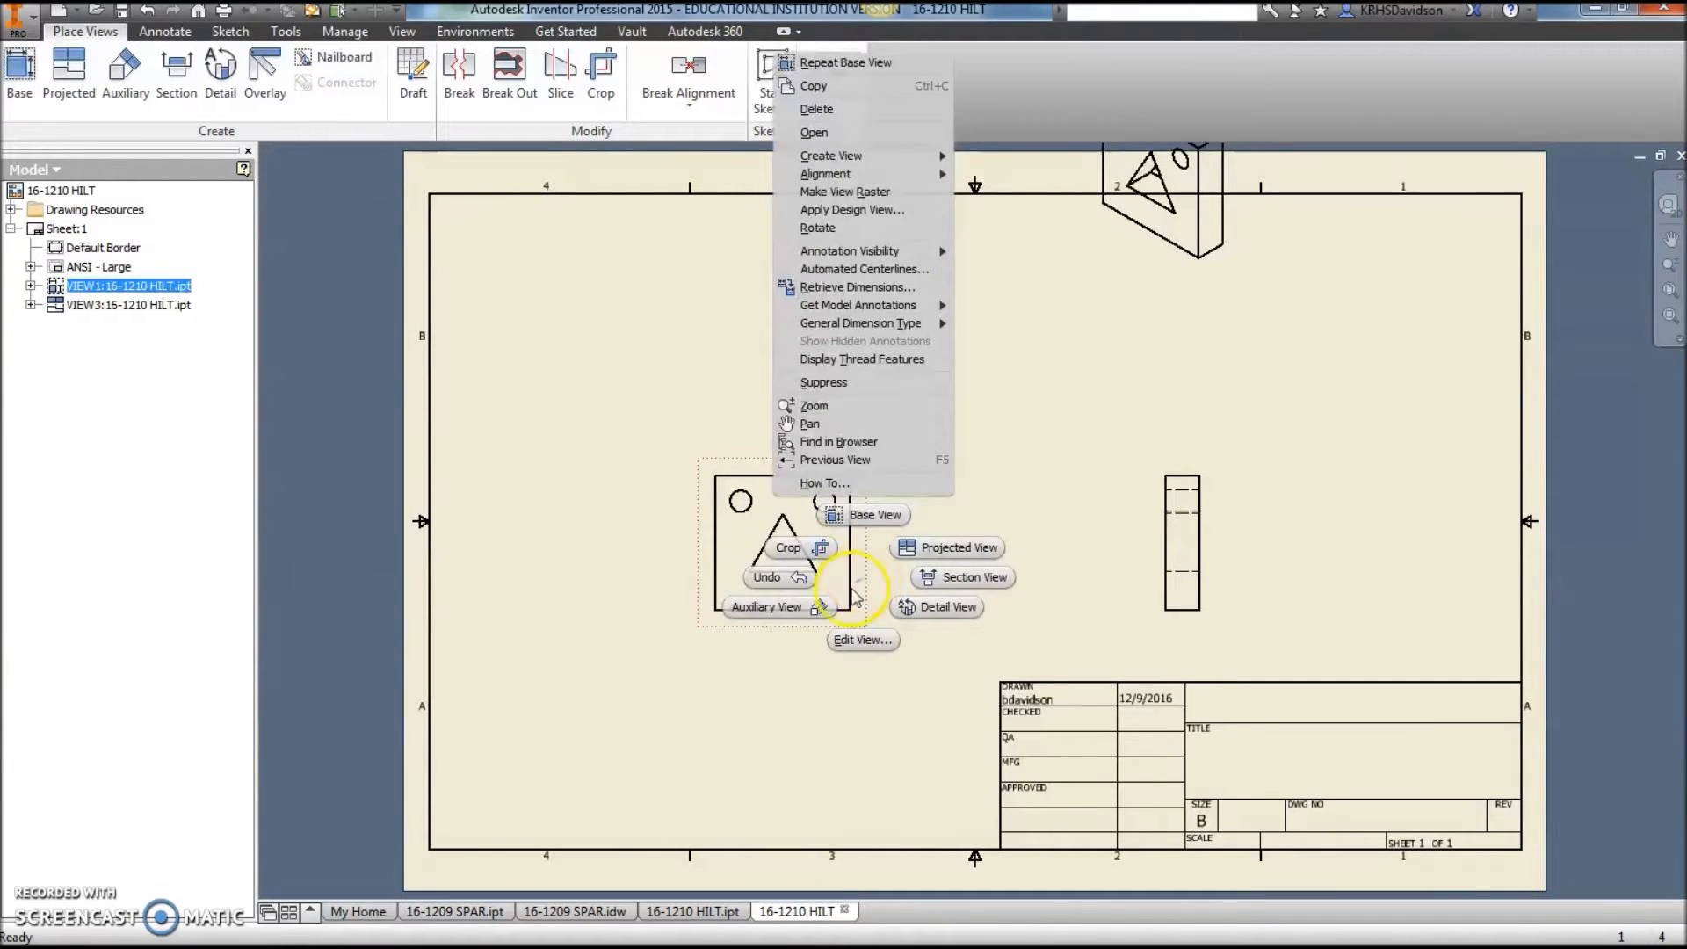
pyautogui.click(861, 639)
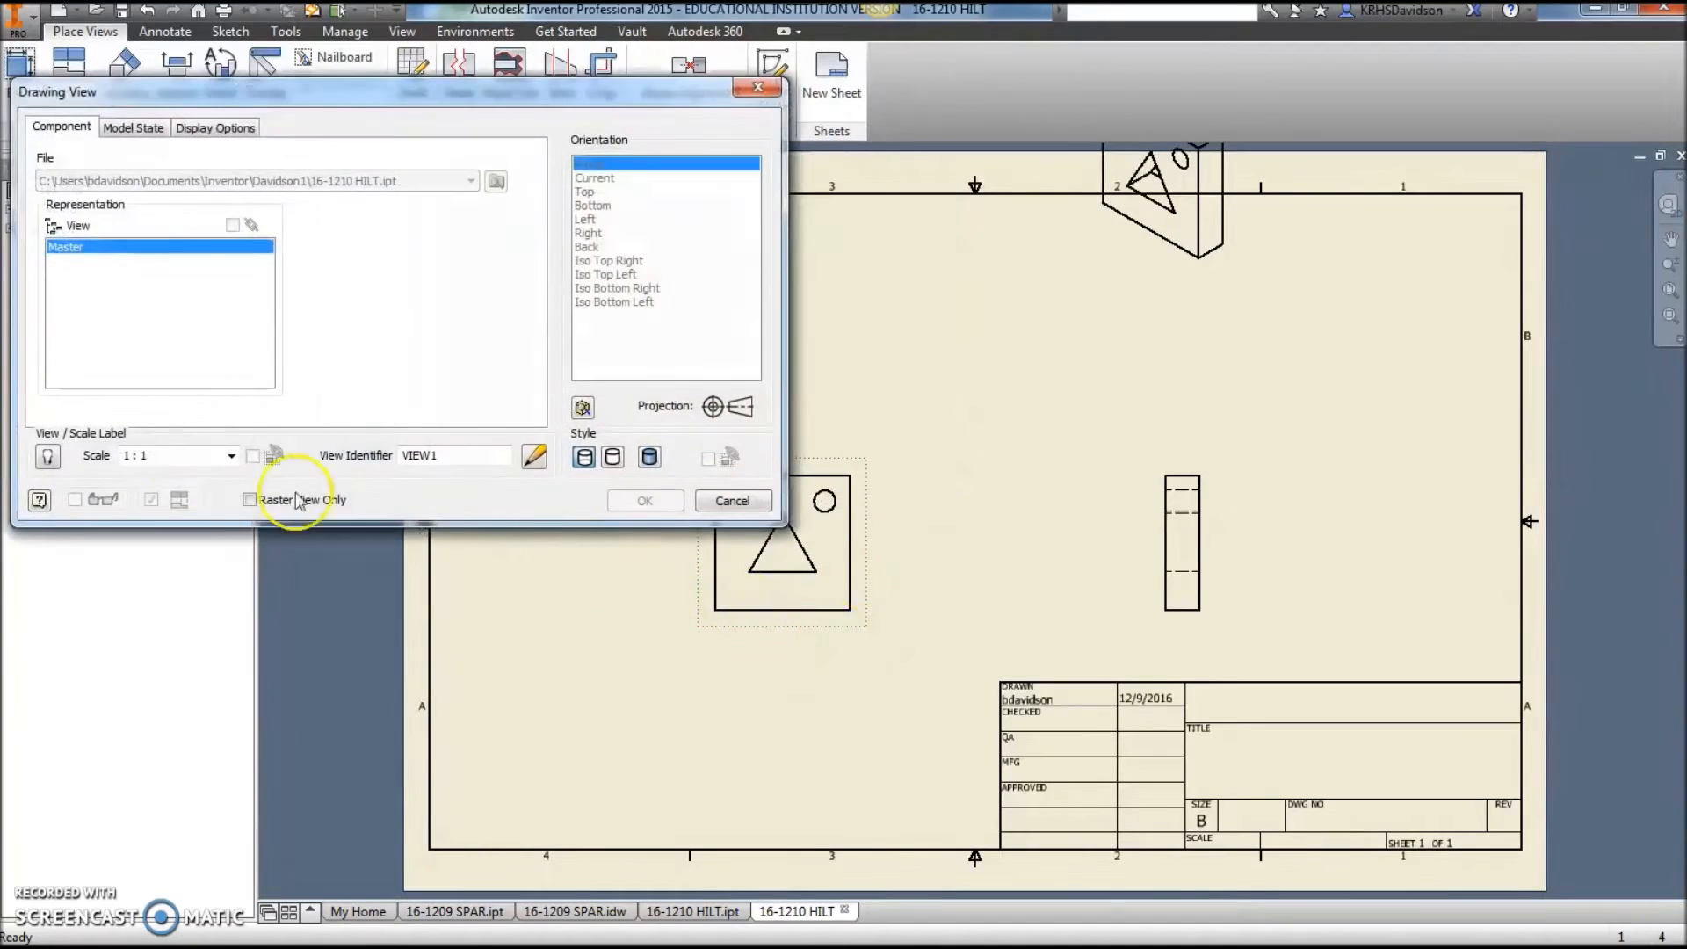
pyautogui.click(231, 455)
pyautogui.click(176, 517)
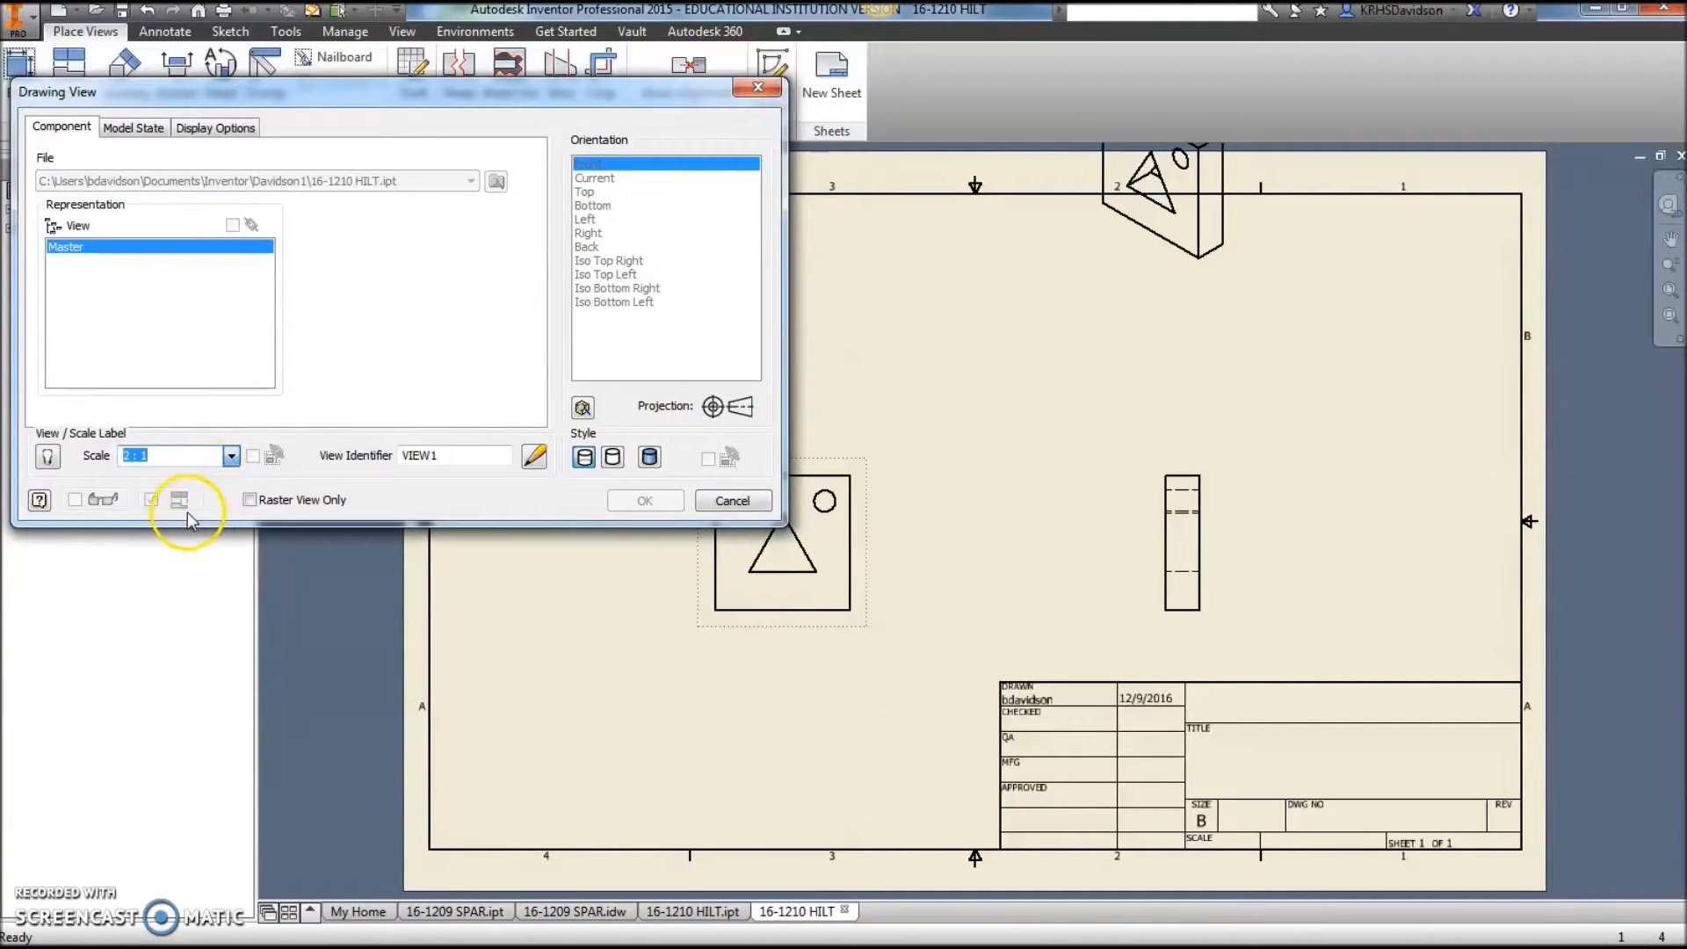
pyautogui.click(641, 499)
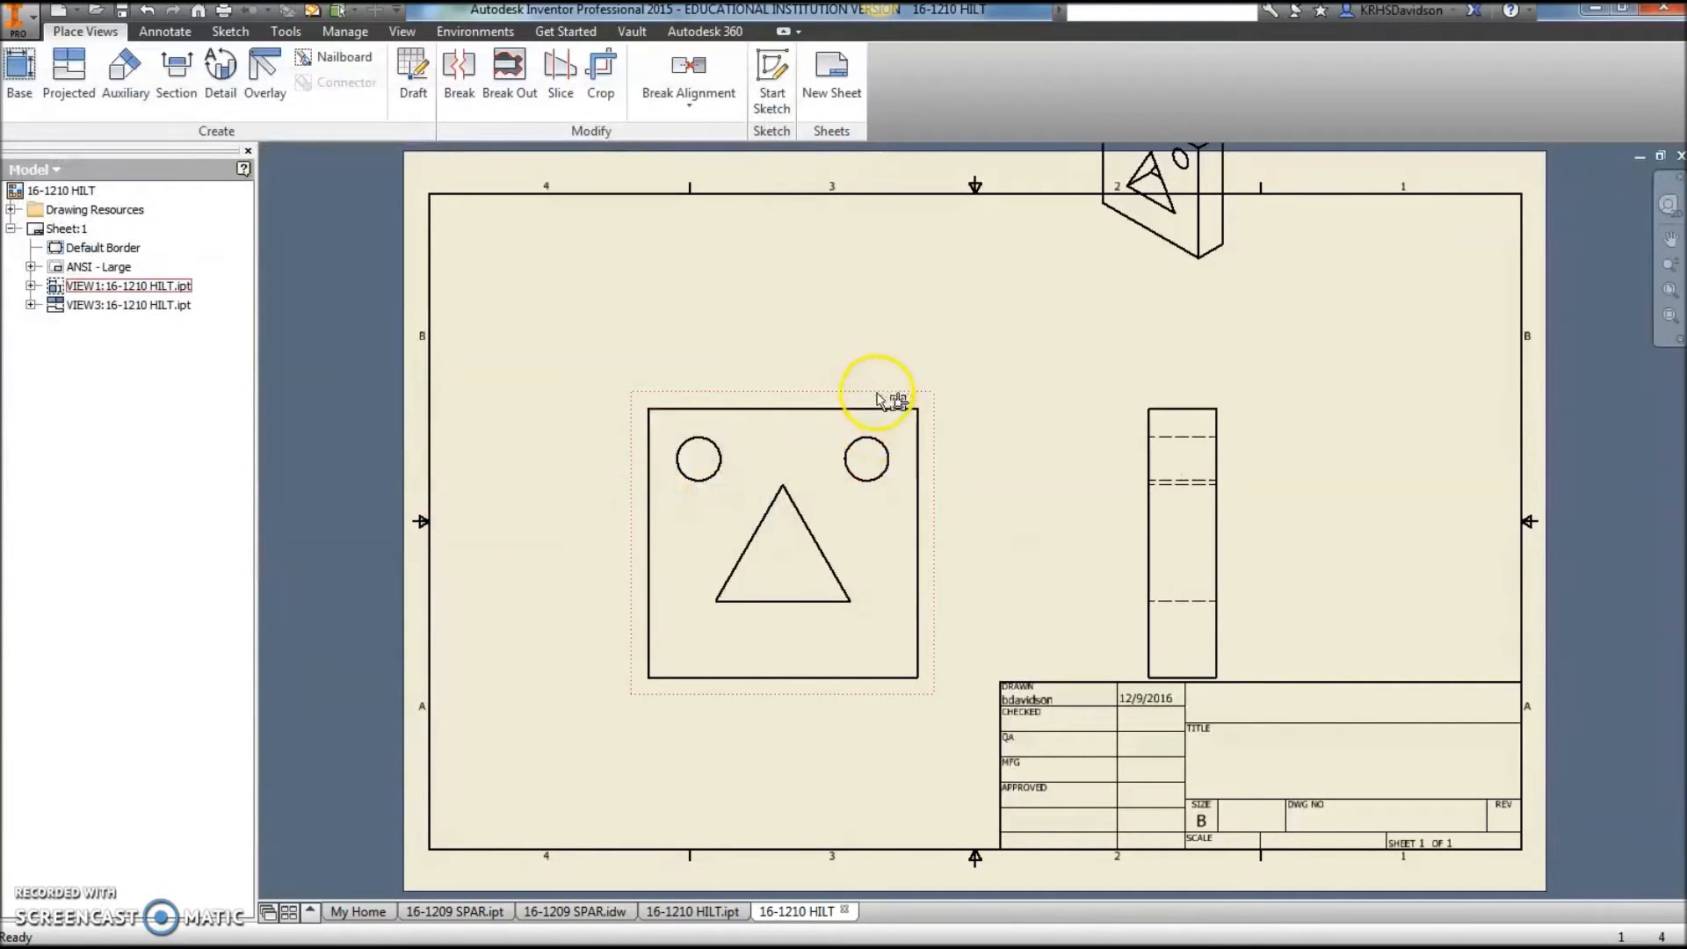
# Arrange the views with the front view in the sheet's upper left area and the isometric view in the upper right corner.
pyautogui.moveTo(877, 397); pyautogui.dragTo(818, 304)
pyautogui.moveTo(1230, 279); pyautogui.dragTo(1484, 406)
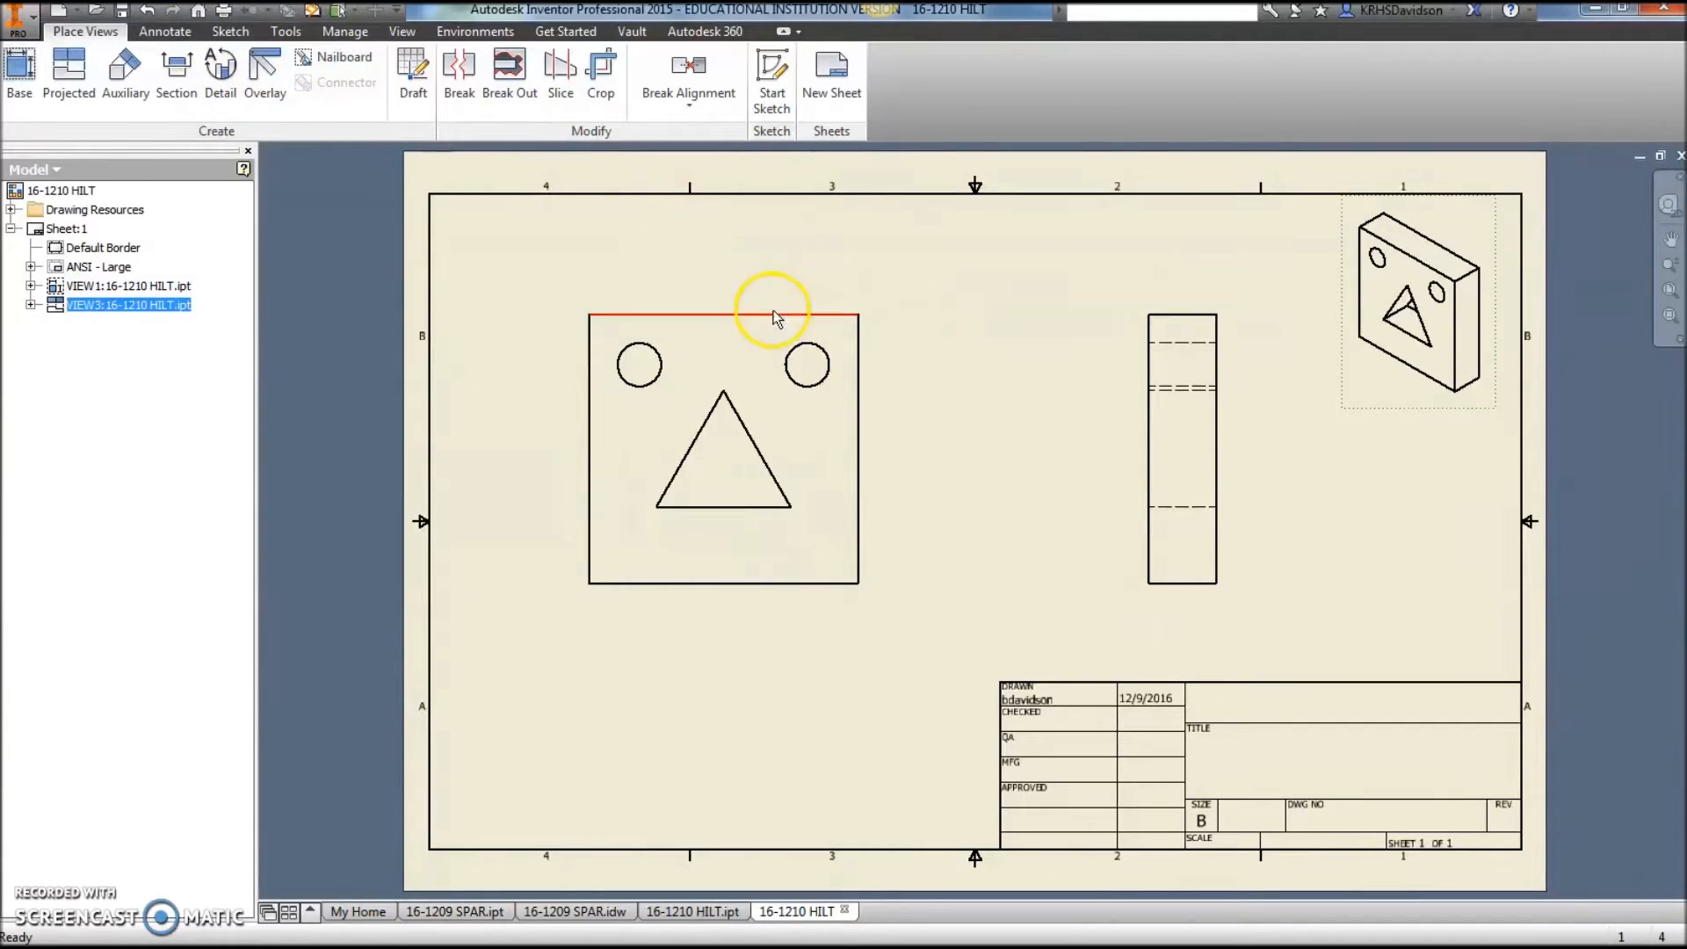
pyautogui.moveTo(783, 316); pyautogui.dragTo(783, 336)
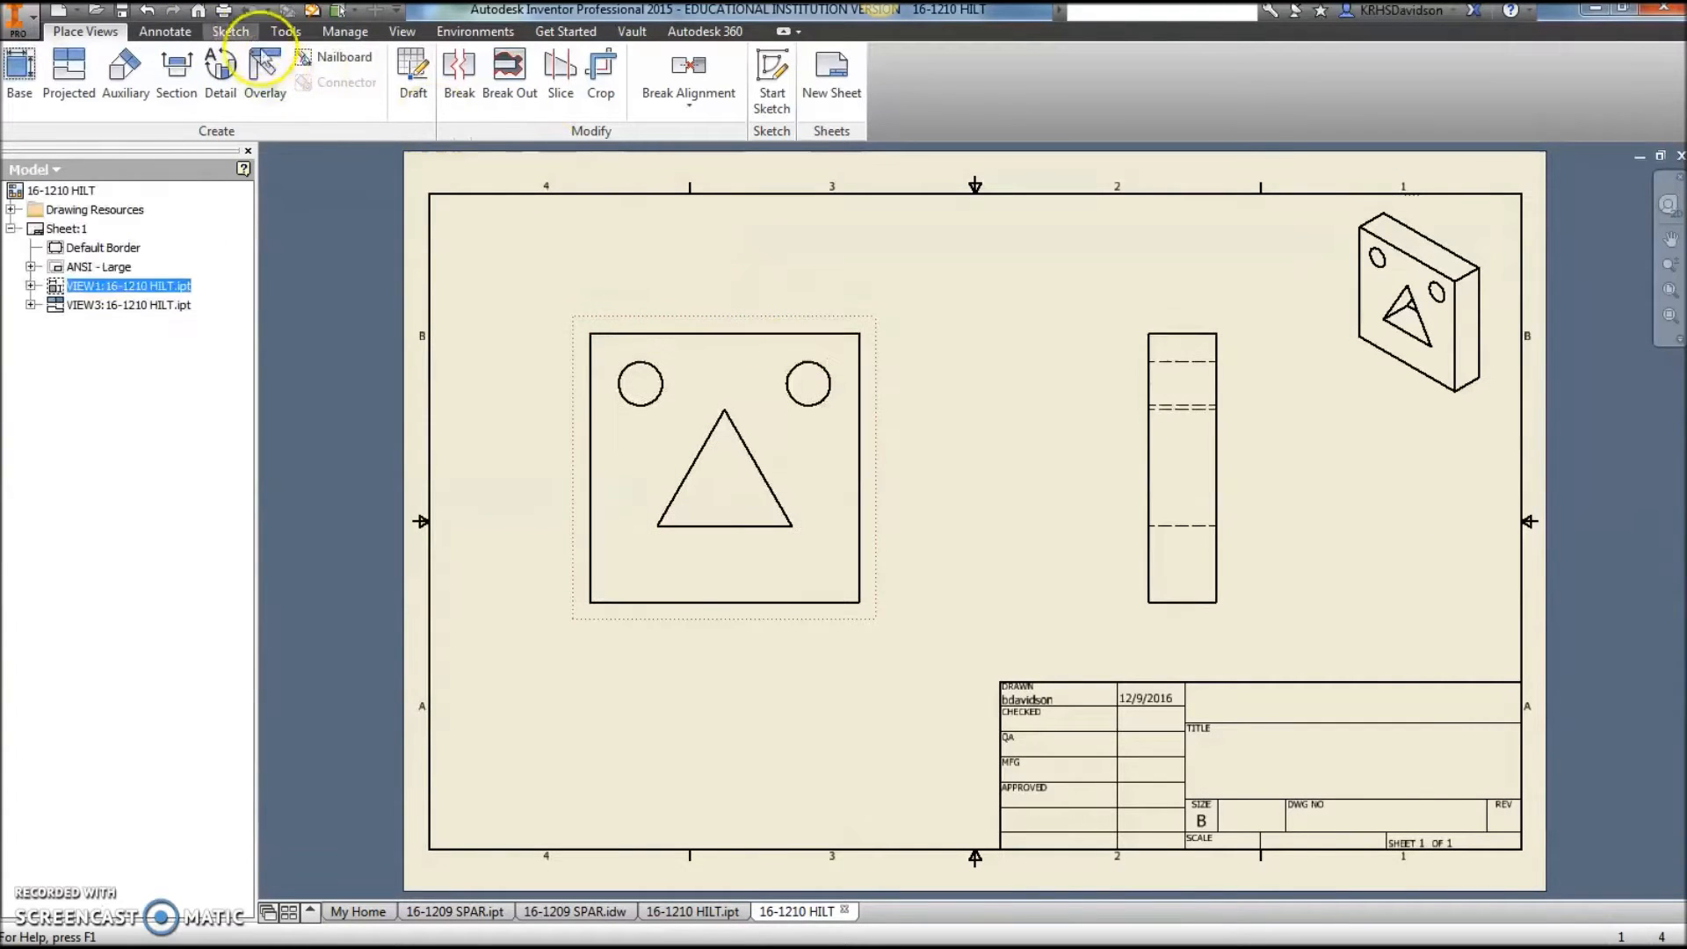
# Add center marks to both holes in the front view.
pyautogui.click(176, 32)
pyautogui.click(746, 83)
pyautogui.click(660, 375)
pyautogui.click(806, 383)
# Above the front view, dimension the left hole's center from the square's left edge and the horizontal spacing between the two holes.
pyautogui.press('d')
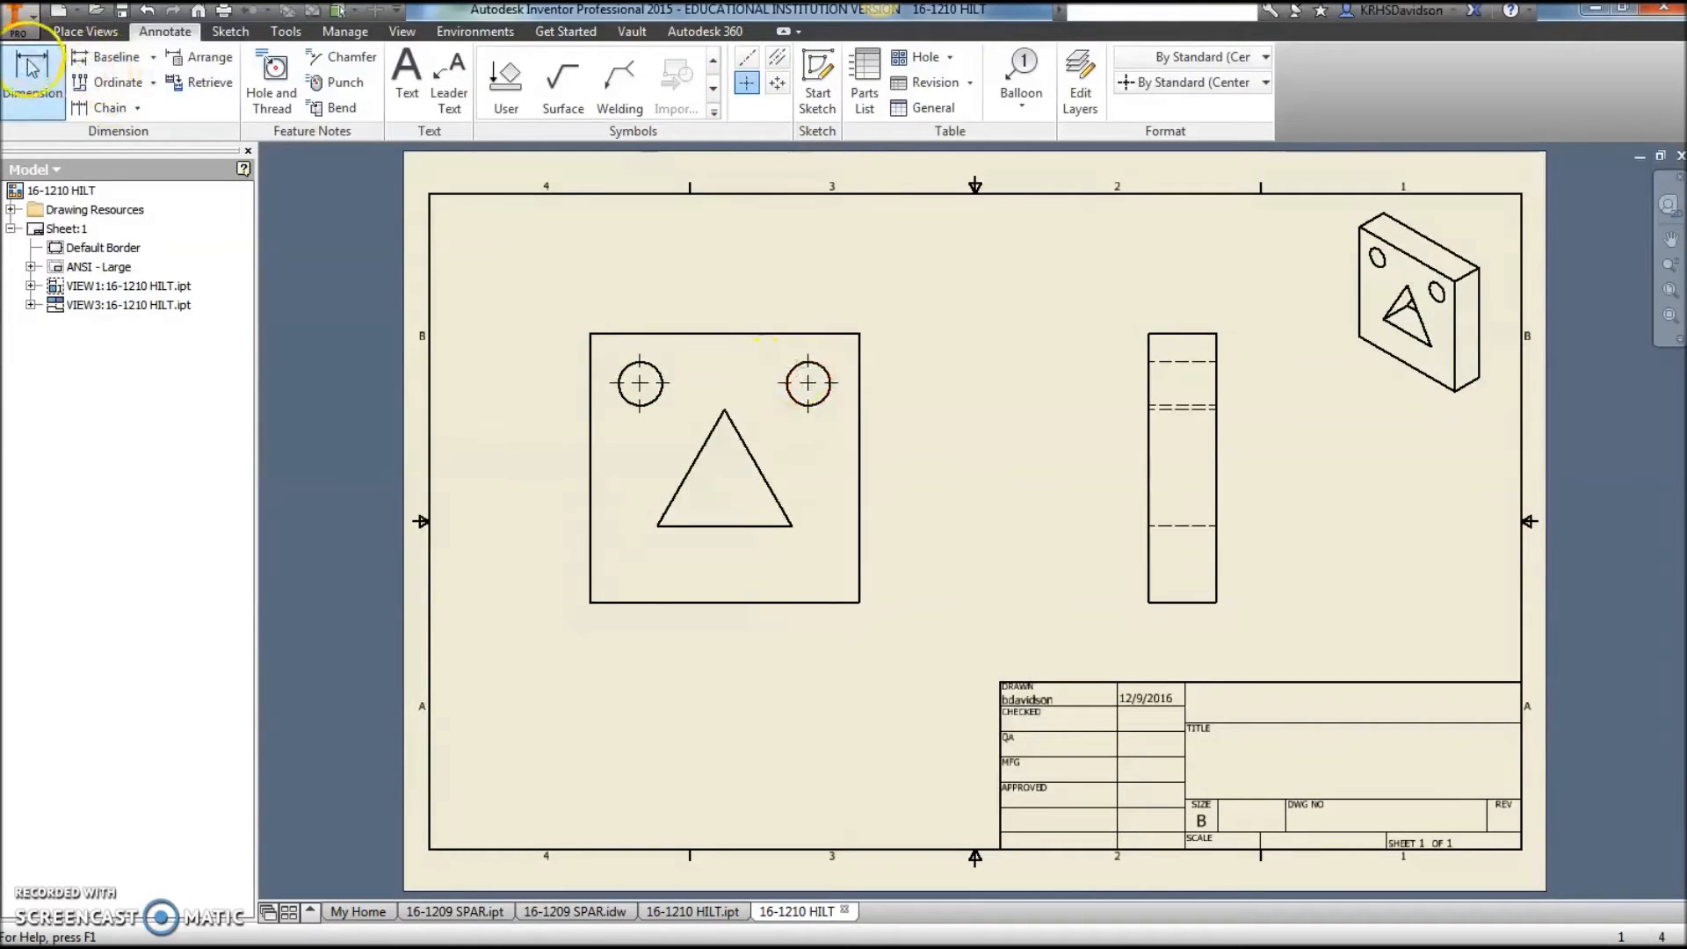
pyautogui.click(591, 367)
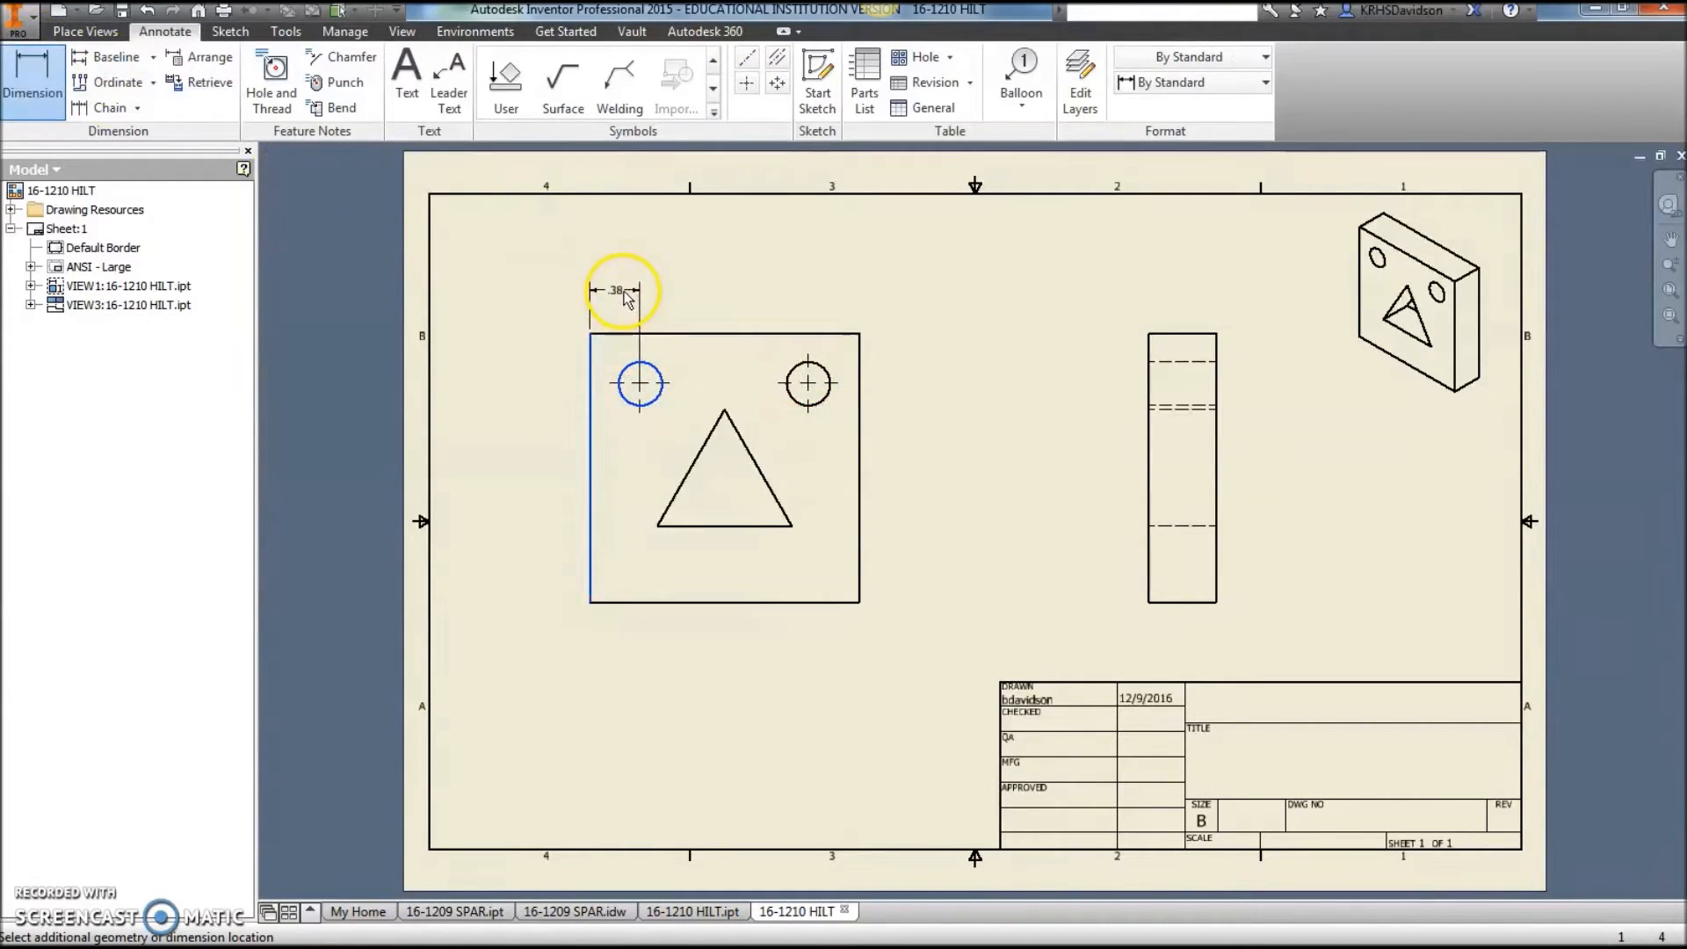
pyautogui.click(626, 298)
pyautogui.click(751, 645)
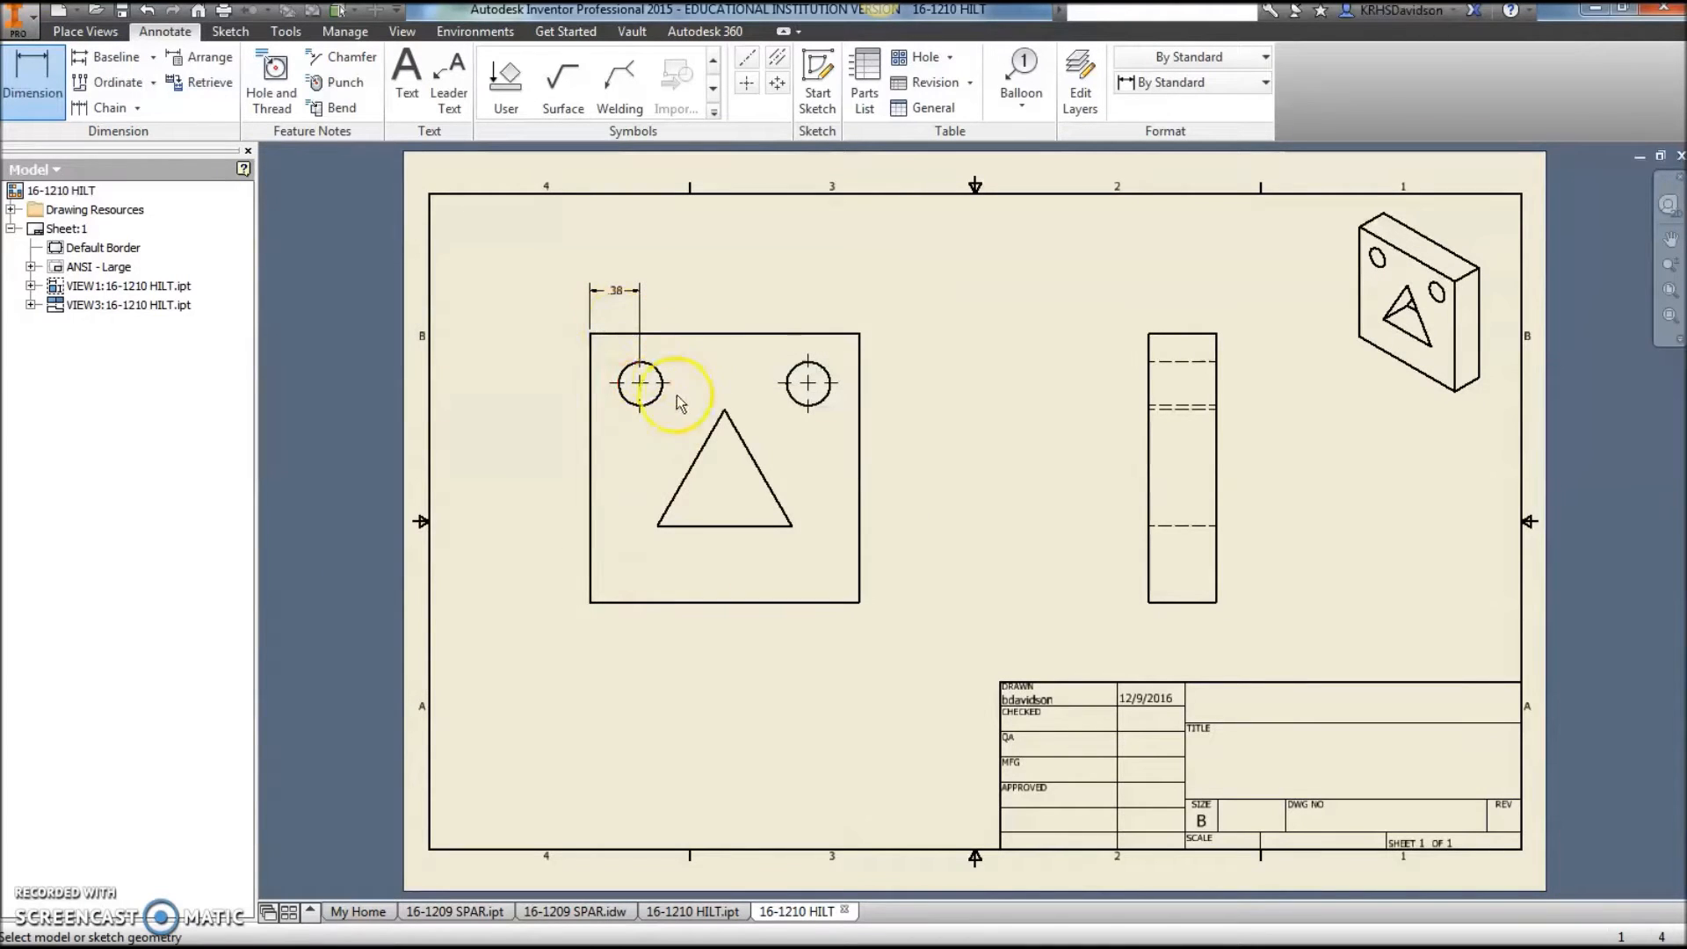
pyautogui.click(659, 373)
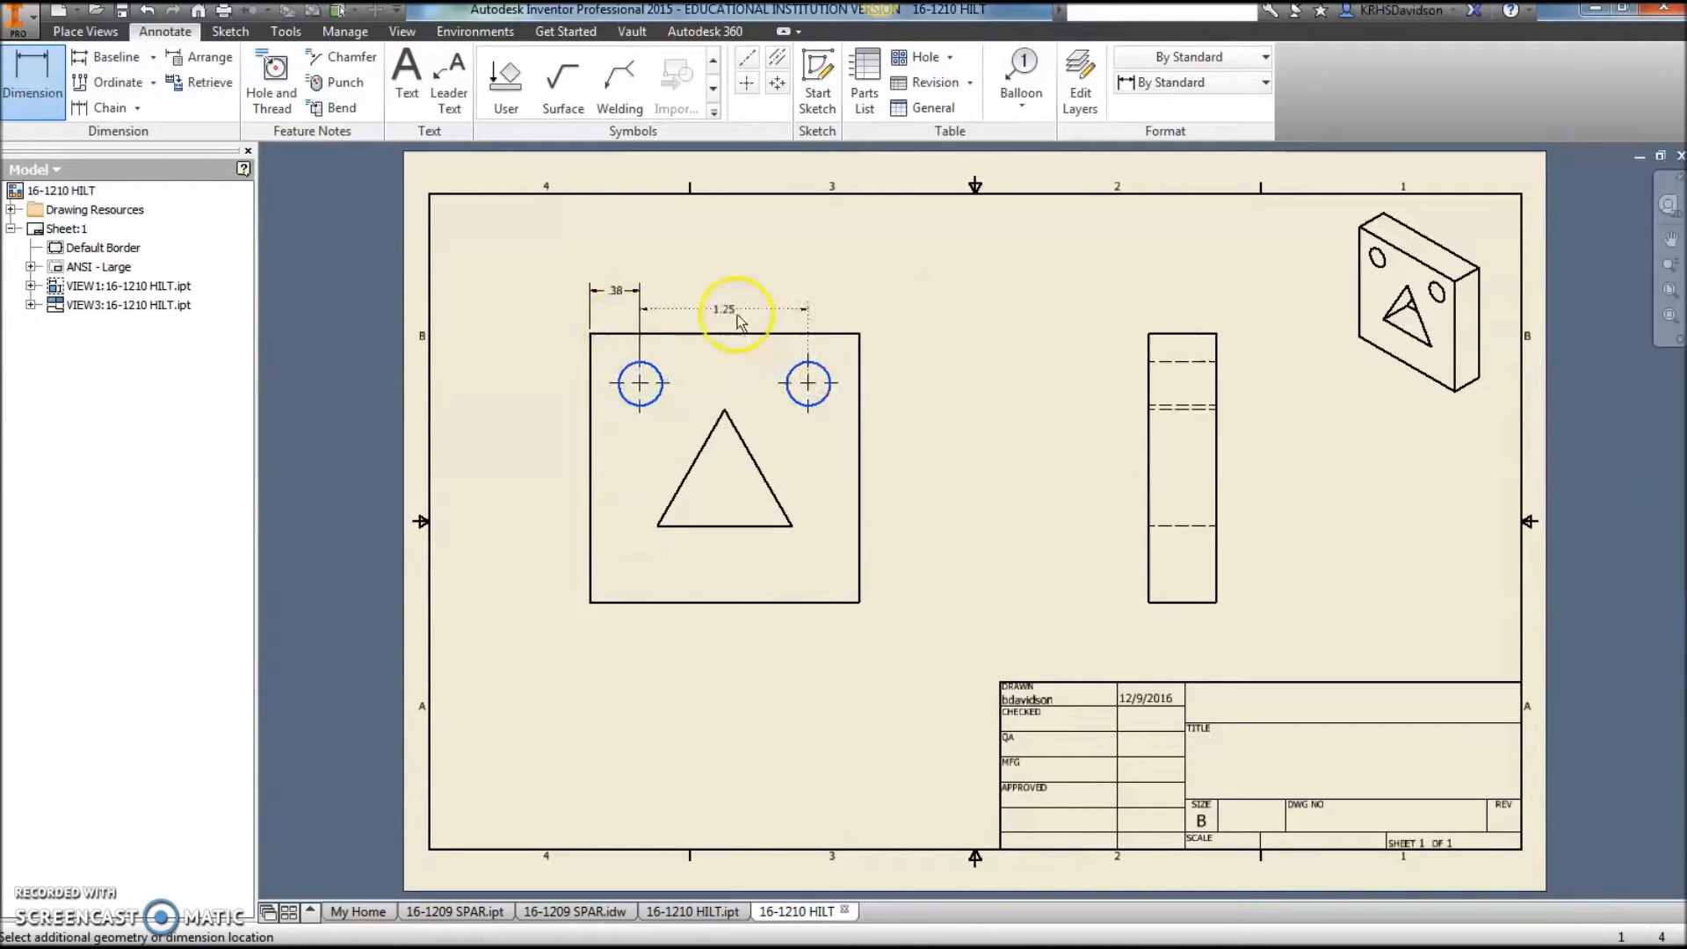
pyautogui.click(735, 293)
pyautogui.click(755, 644)
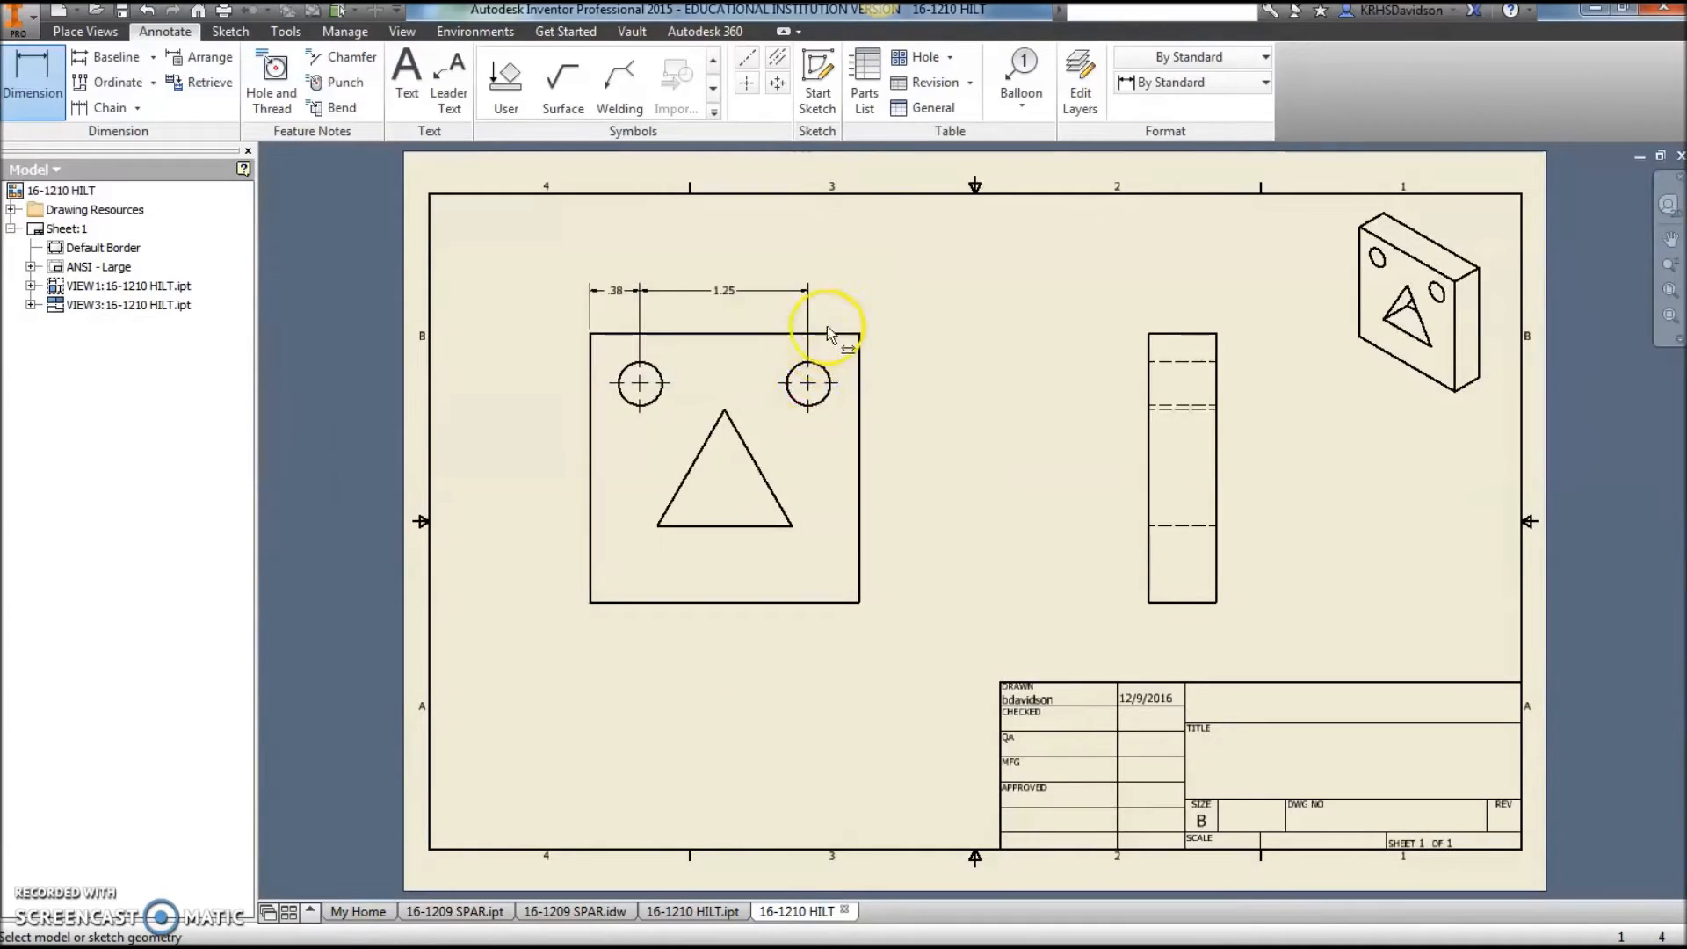
# Dimension the right hole's diameter and append the text "THRU" with "2 PLACES" on a second line.
pyautogui.click(822, 370)
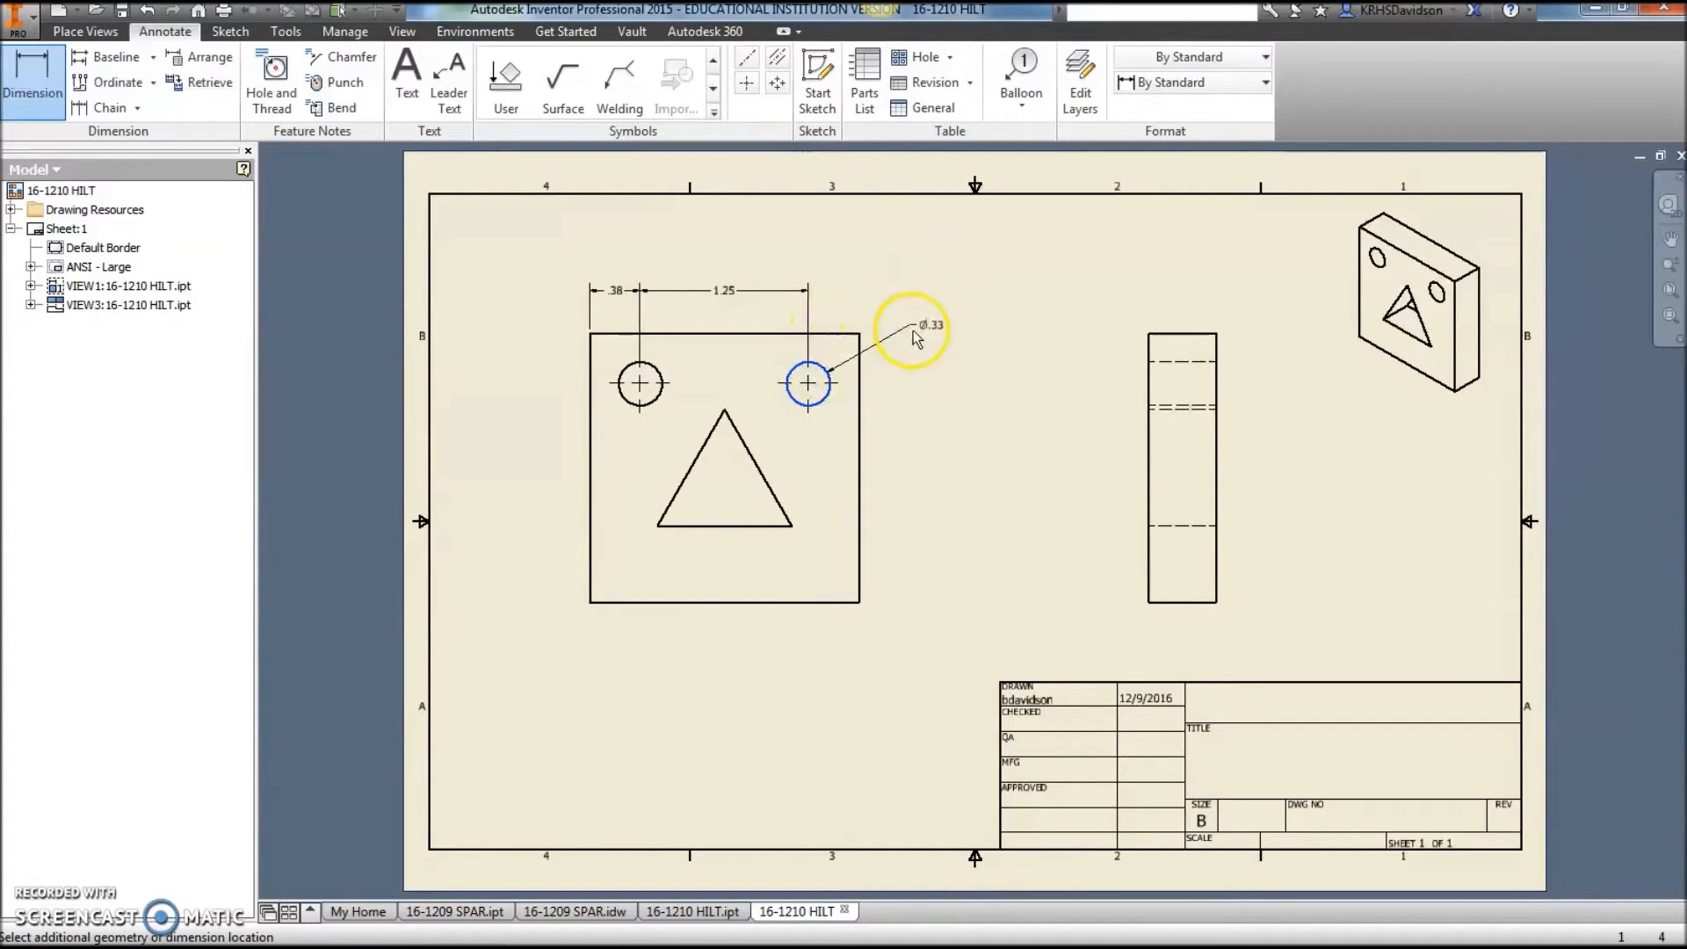
pyautogui.click(910, 329)
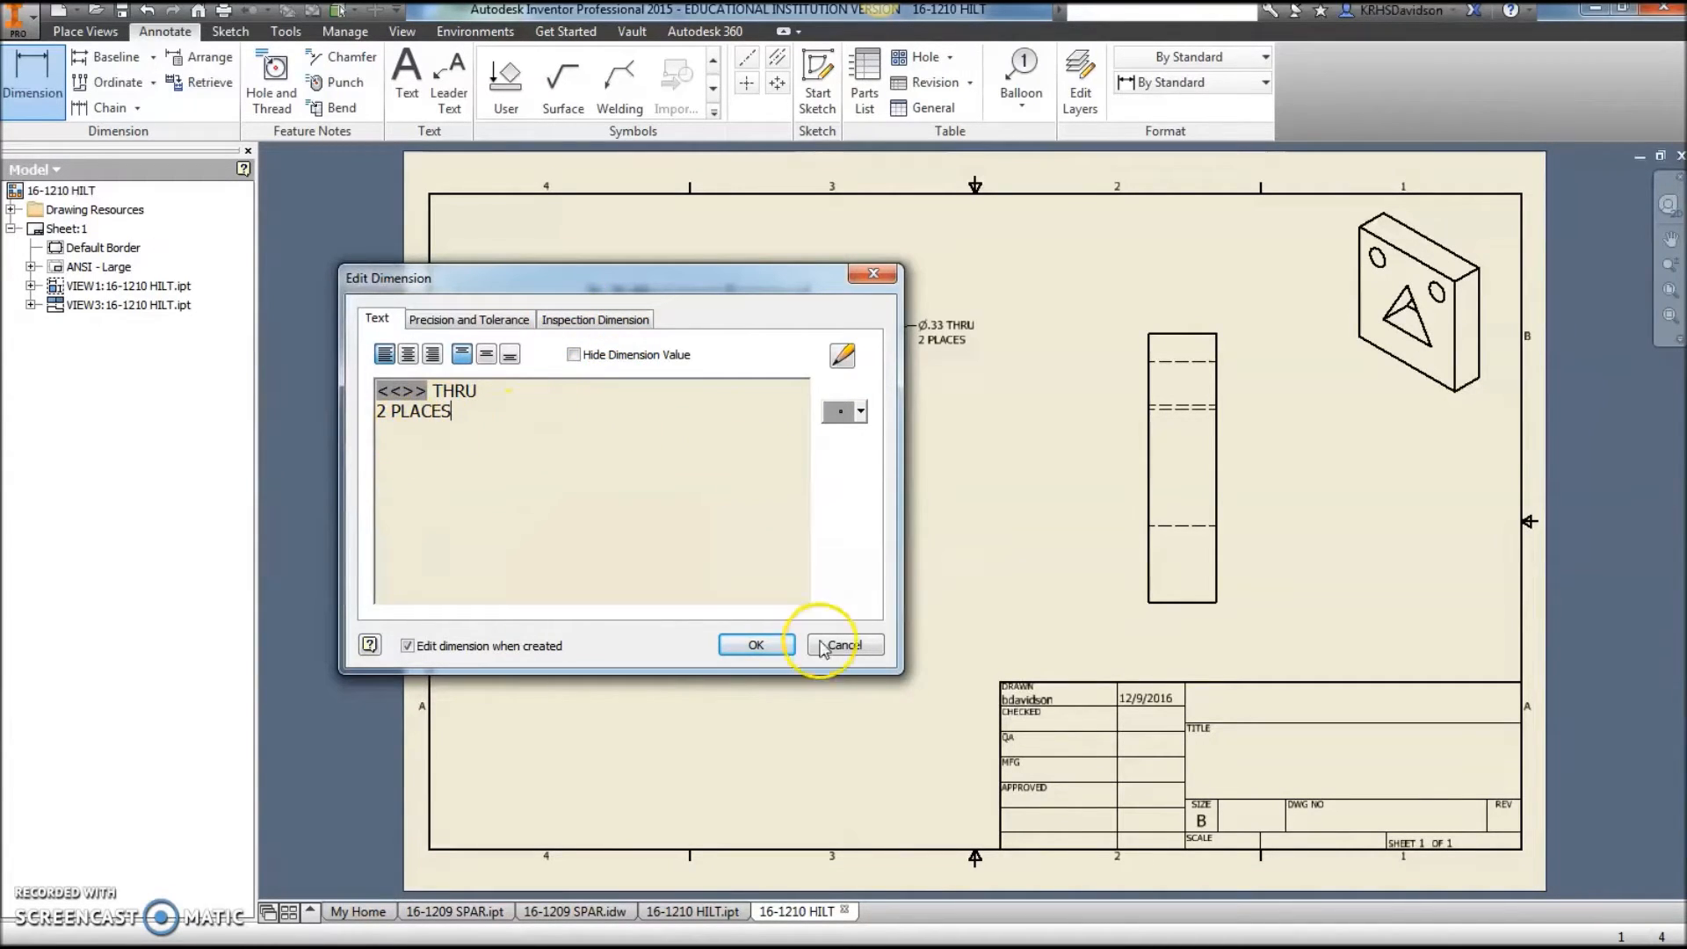
pyautogui.click(754, 644)
# Dimension the right hole's center vertically from the square's top edge, placing the dimension beside the front view.
pyautogui.click(35, 80)
pyautogui.click(839, 338)
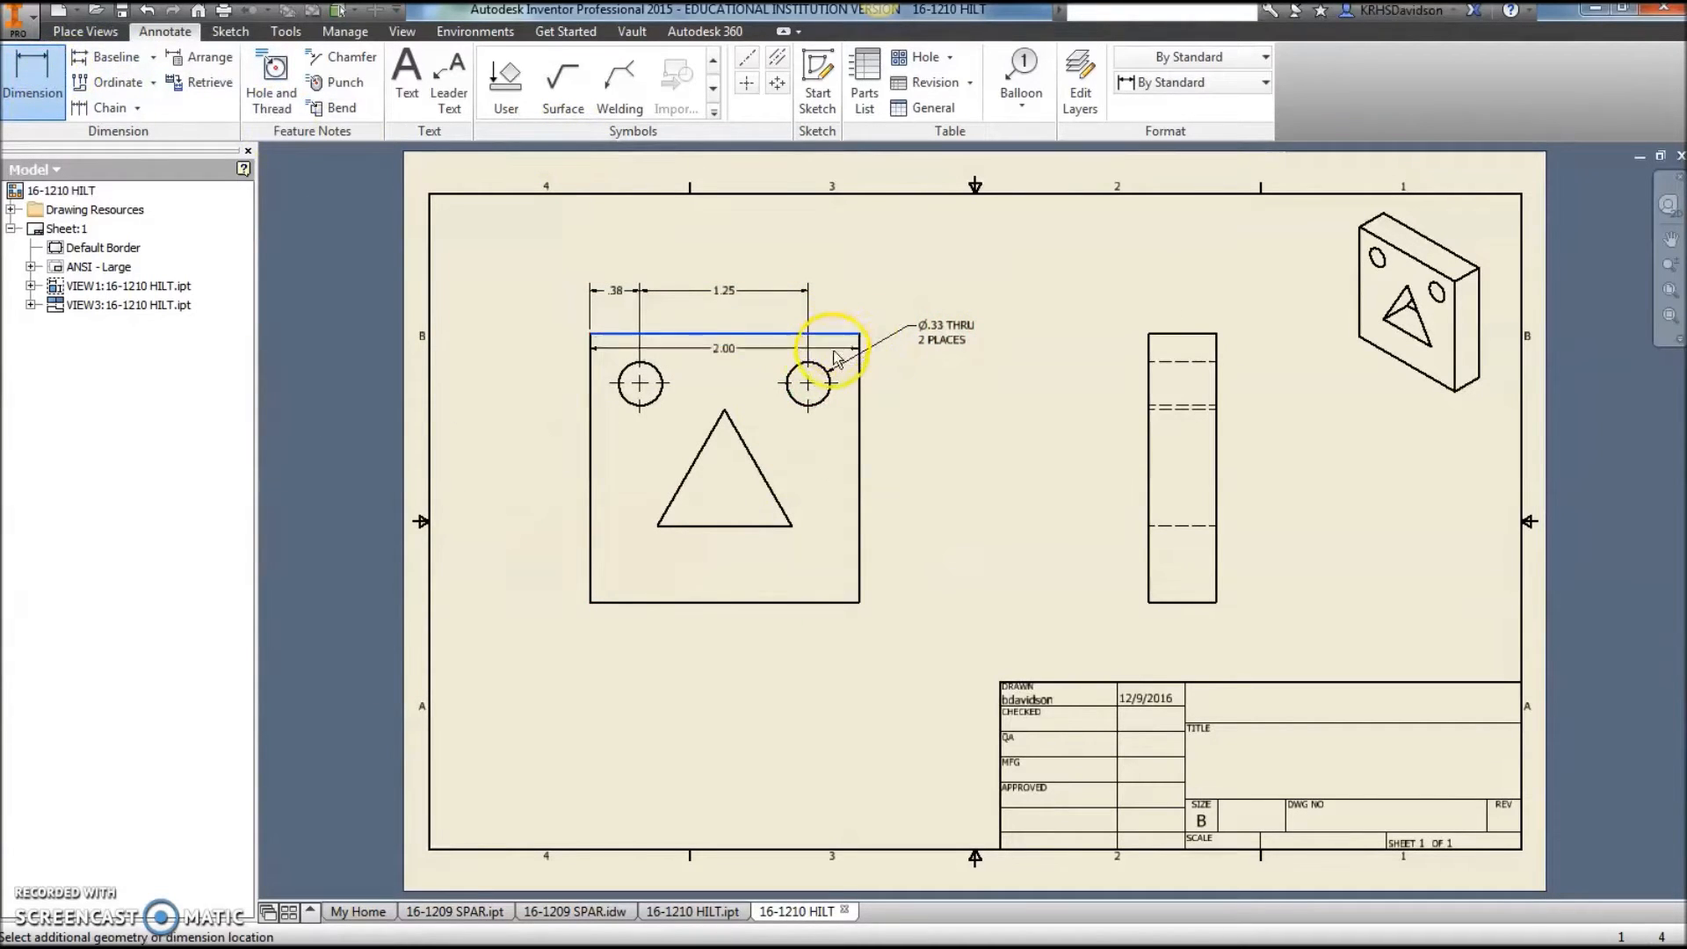
pyautogui.click(826, 373)
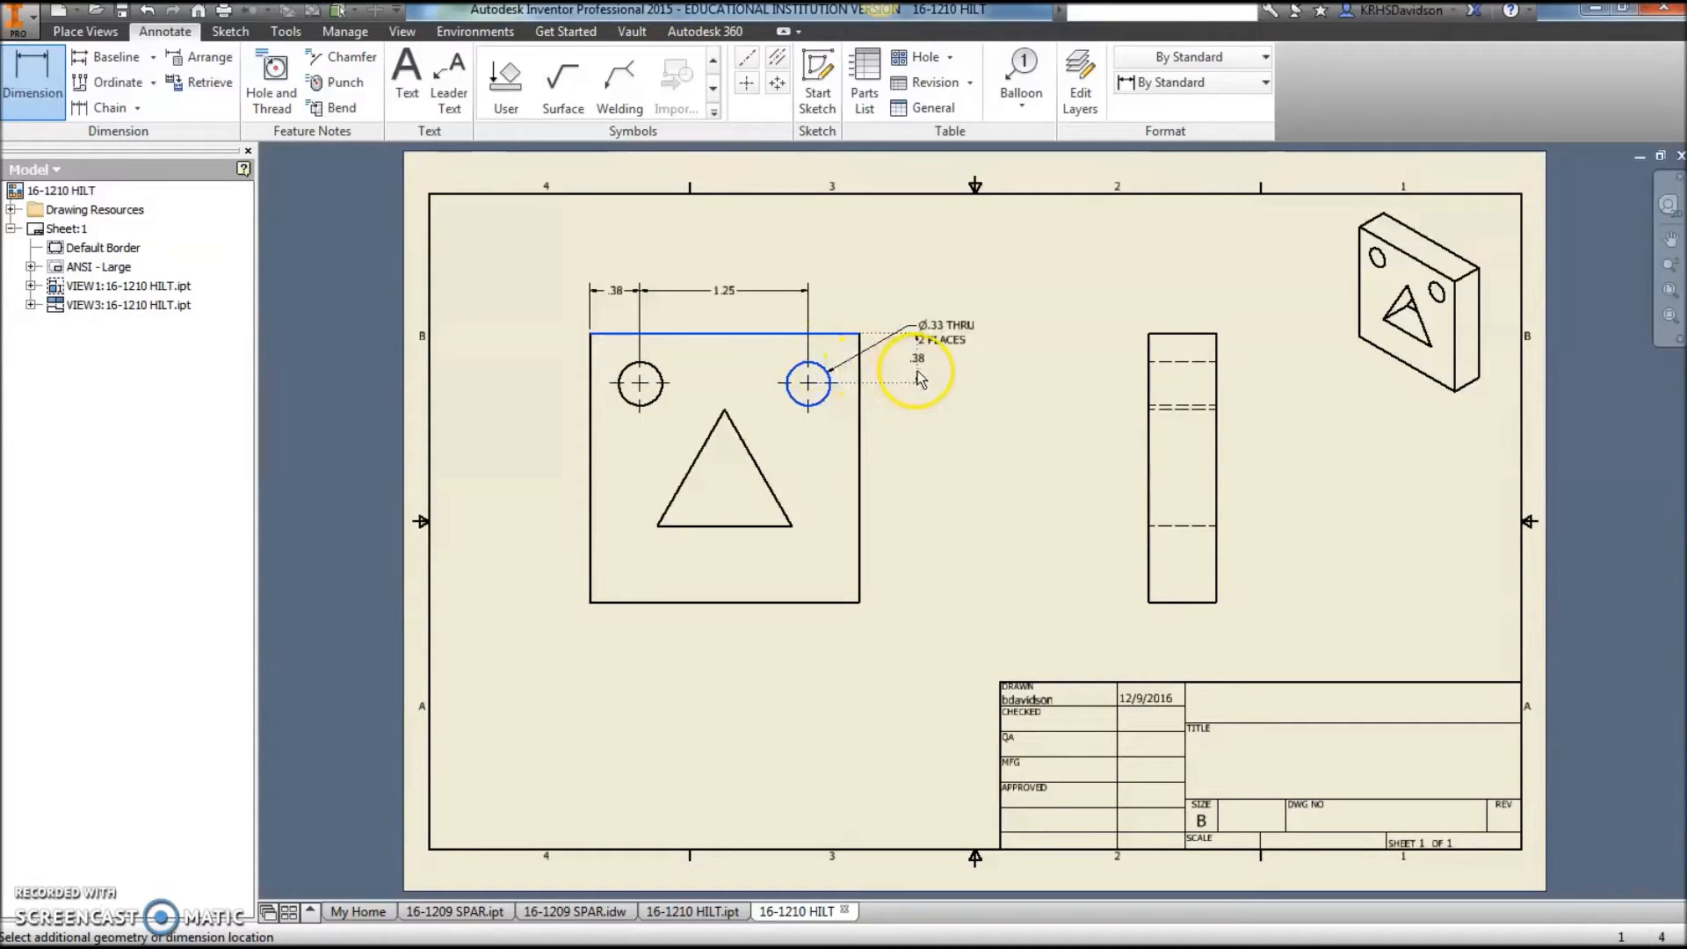
pyautogui.click(920, 379)
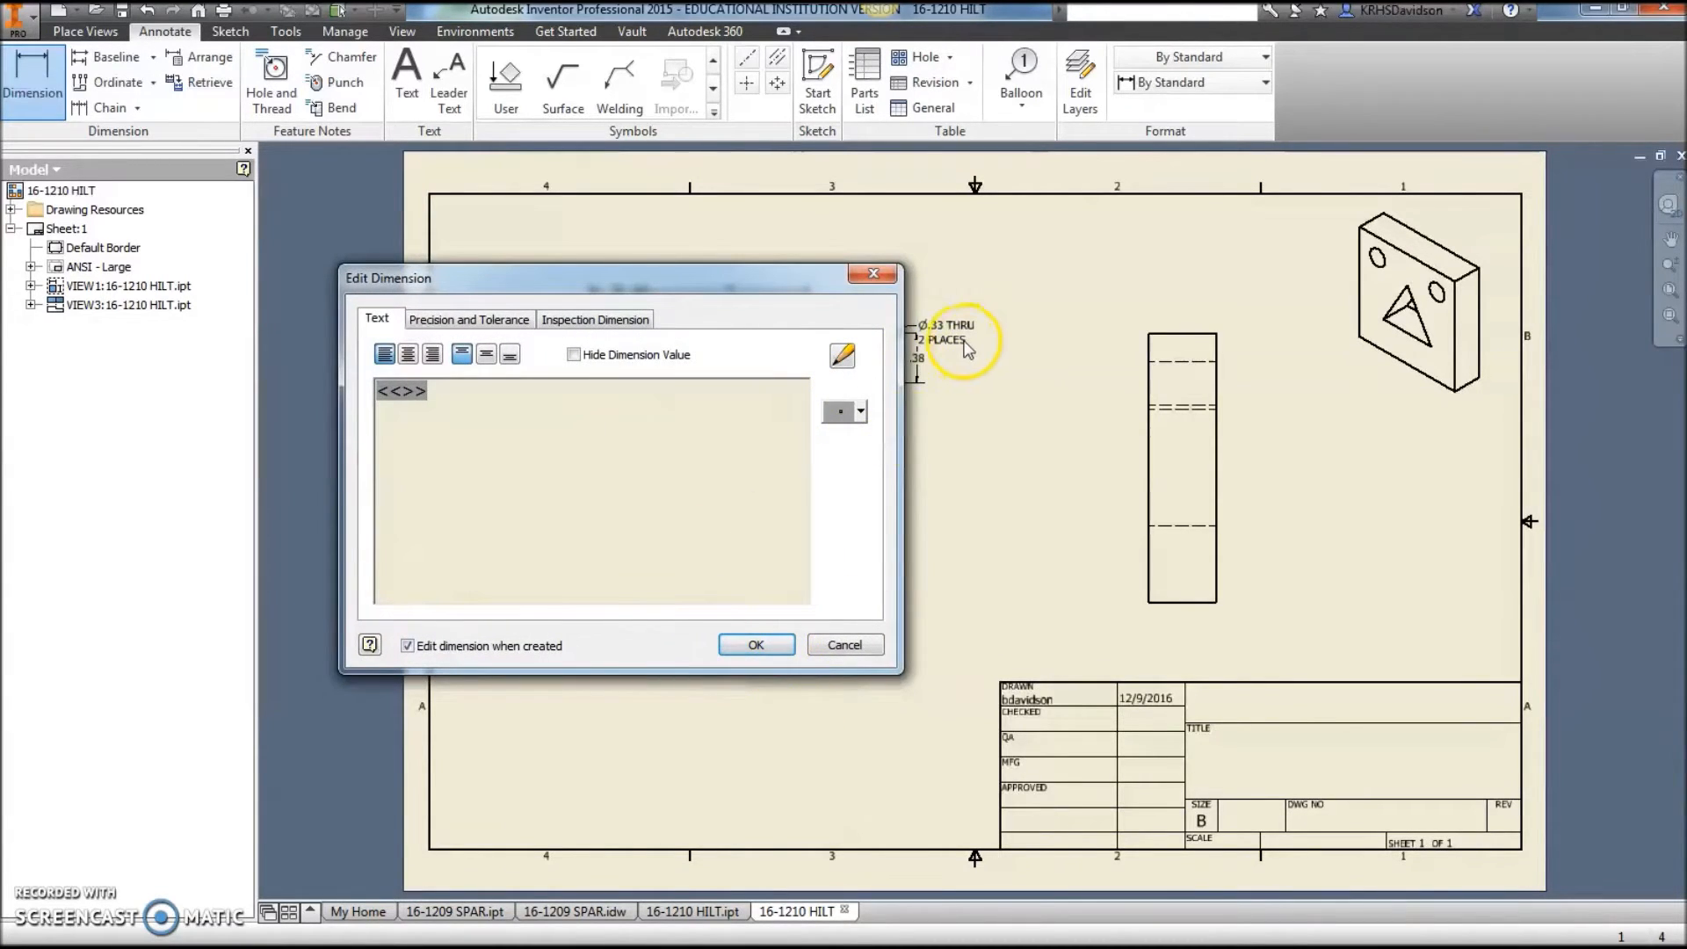
pyautogui.click(755, 646)
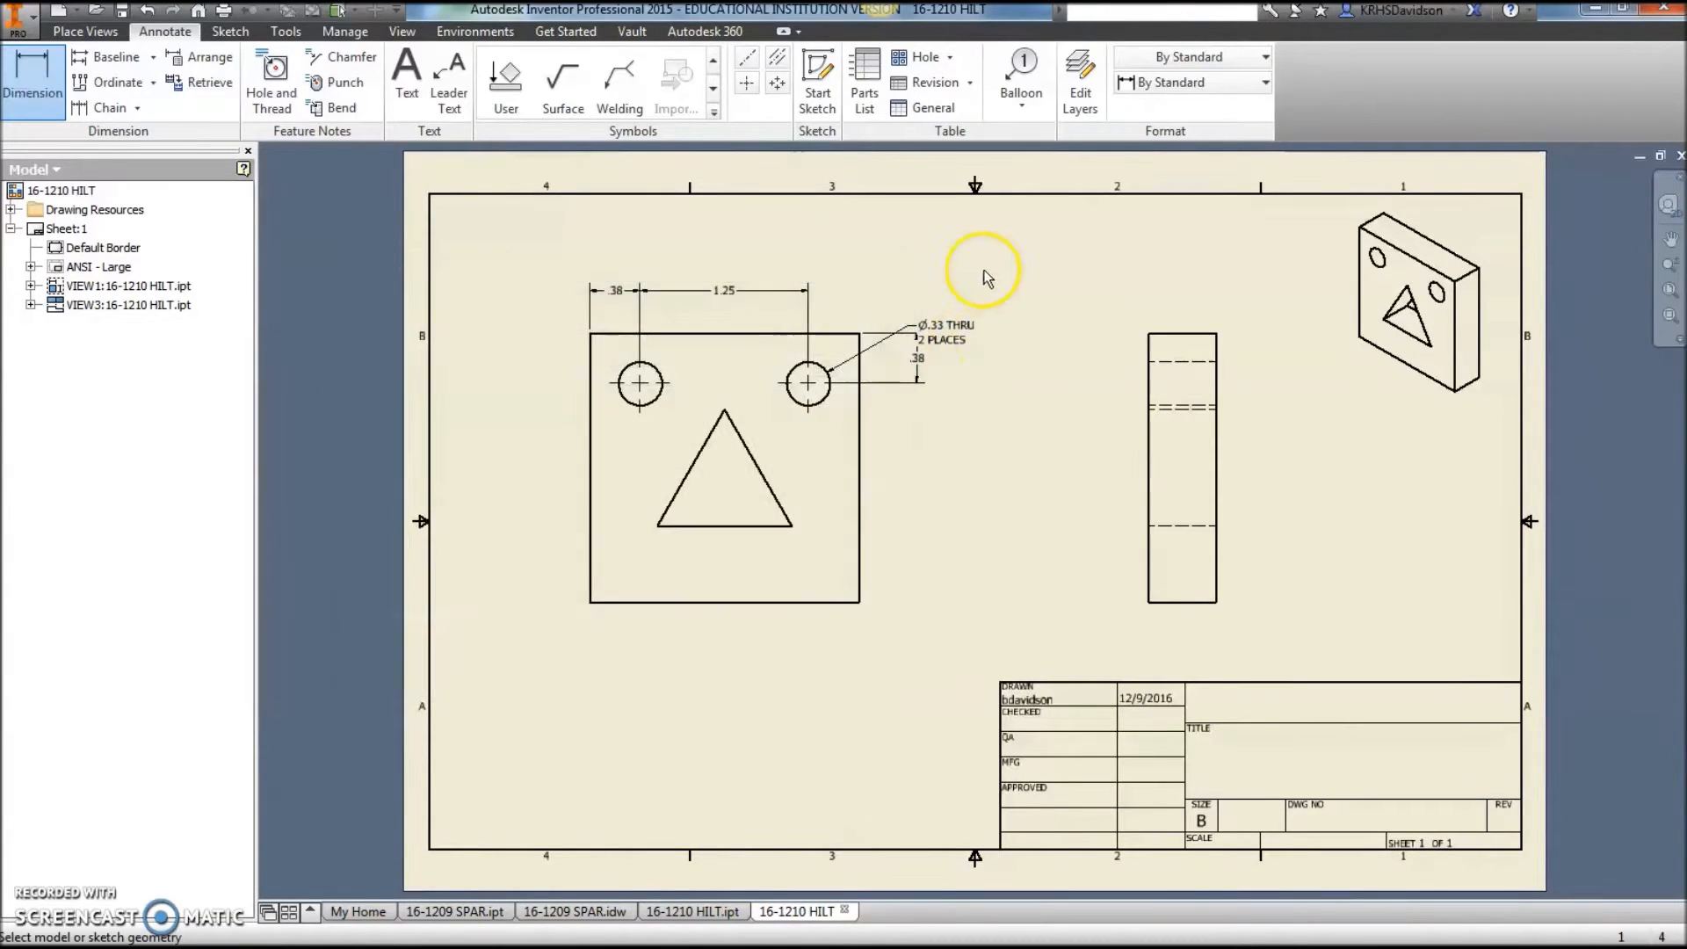
# Move the hole diameter callout above the square's upper right corner, clear of the vertical hole dimension.
pyautogui.doubleClick(957, 337)
pyautogui.click(868, 640)
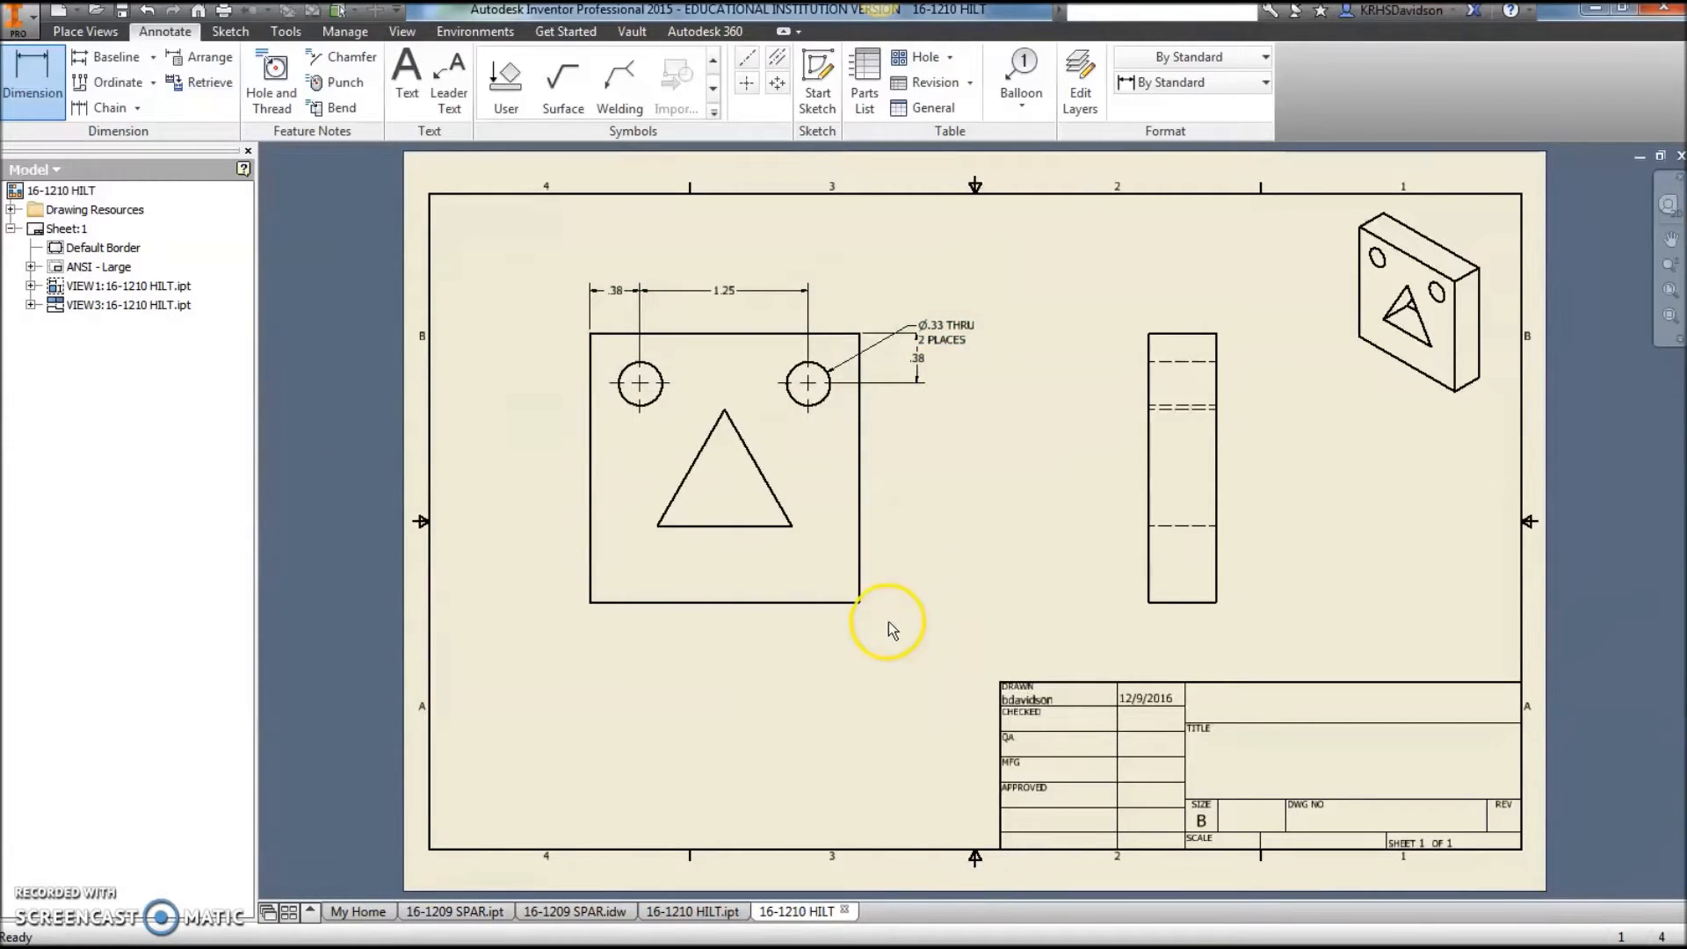
pyautogui.press('Escape')
pyautogui.click(938, 334)
pyautogui.moveTo(914, 329); pyautogui.dragTo(845, 290)
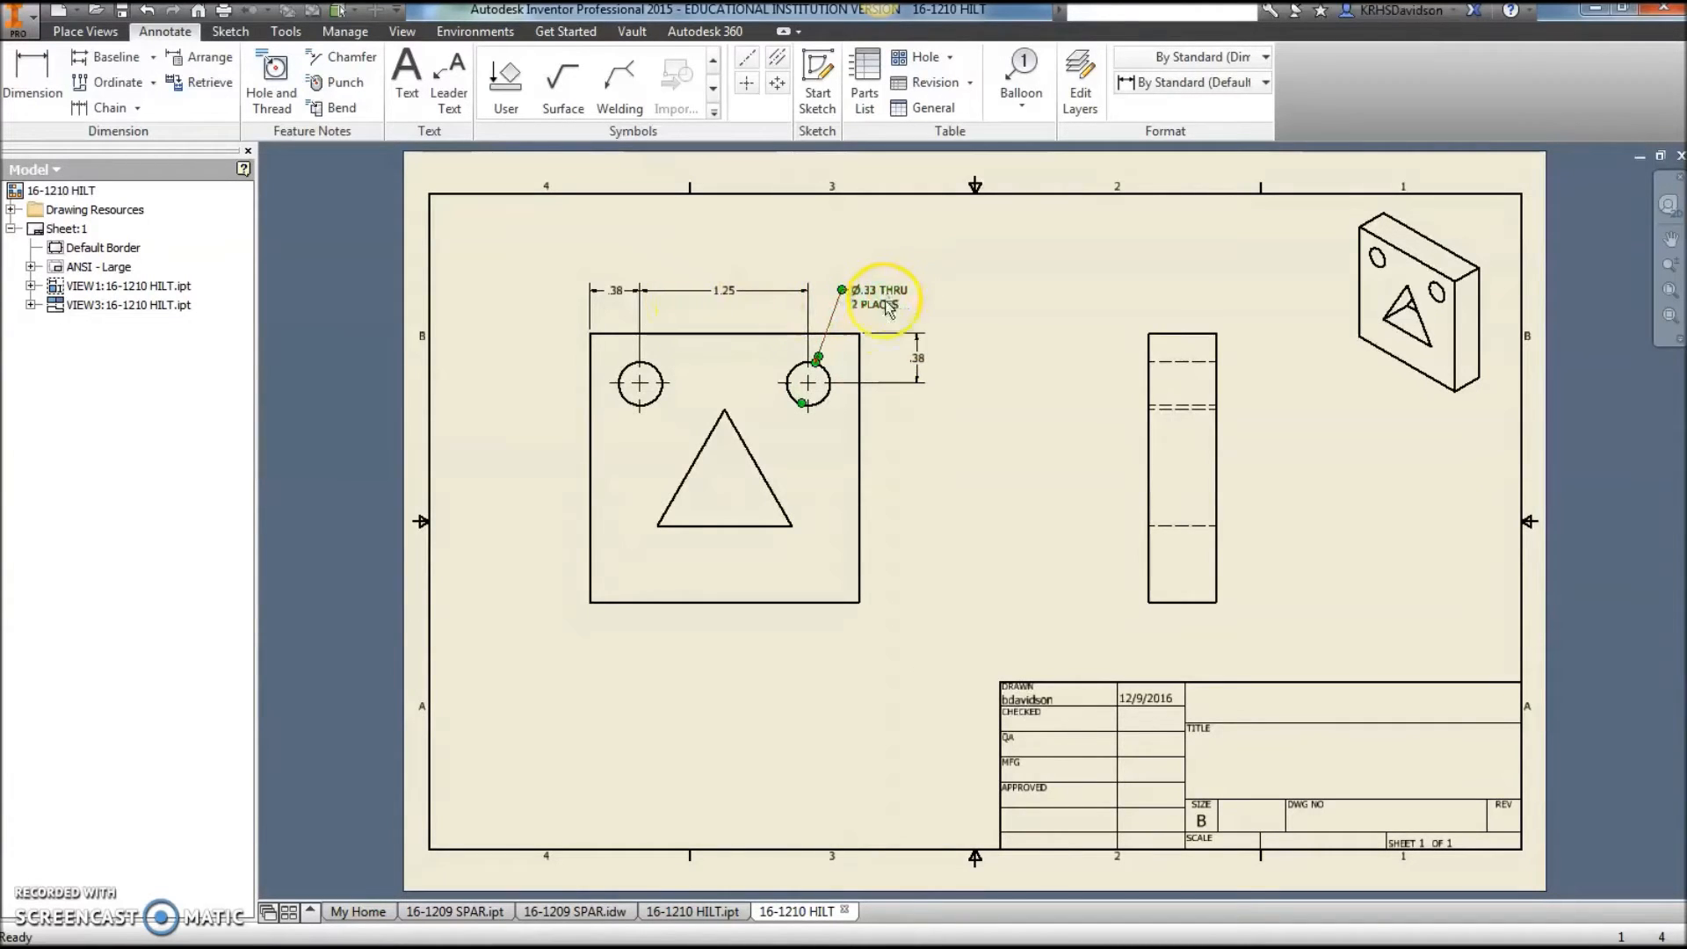
pyautogui.click(1019, 460)
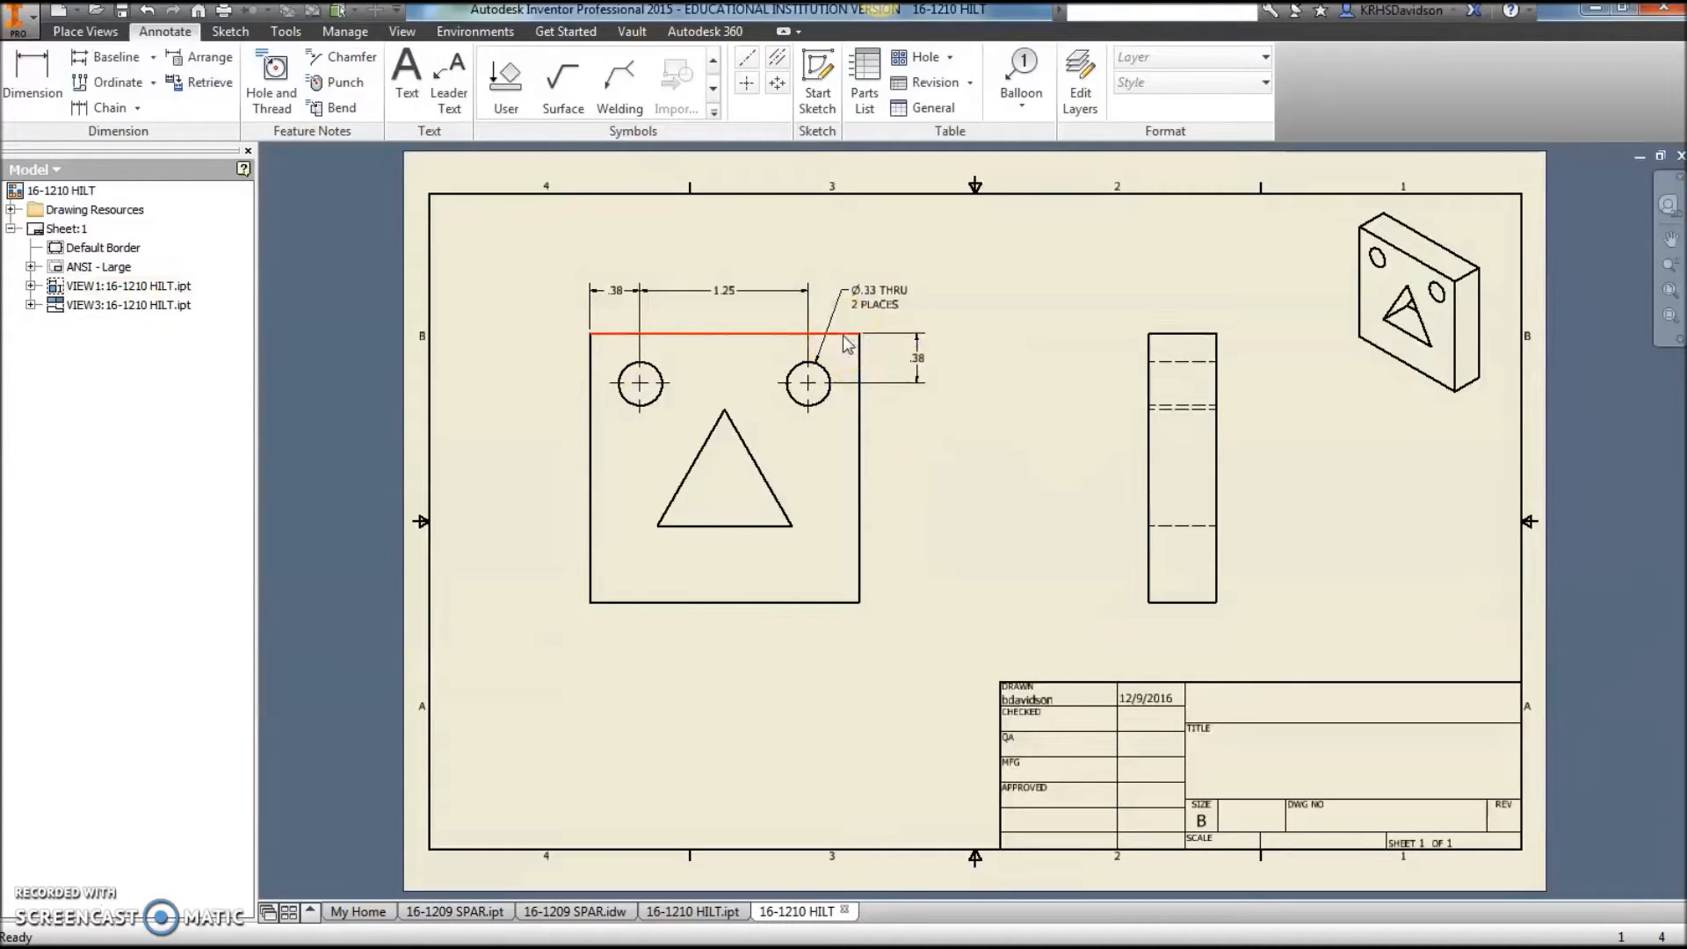
# Dimension the vertical distance from the square's top edge to the triangle's apex, placed outside the hole's vertical dimension.
pyautogui.click(726, 448)
pyautogui.click(723, 410)
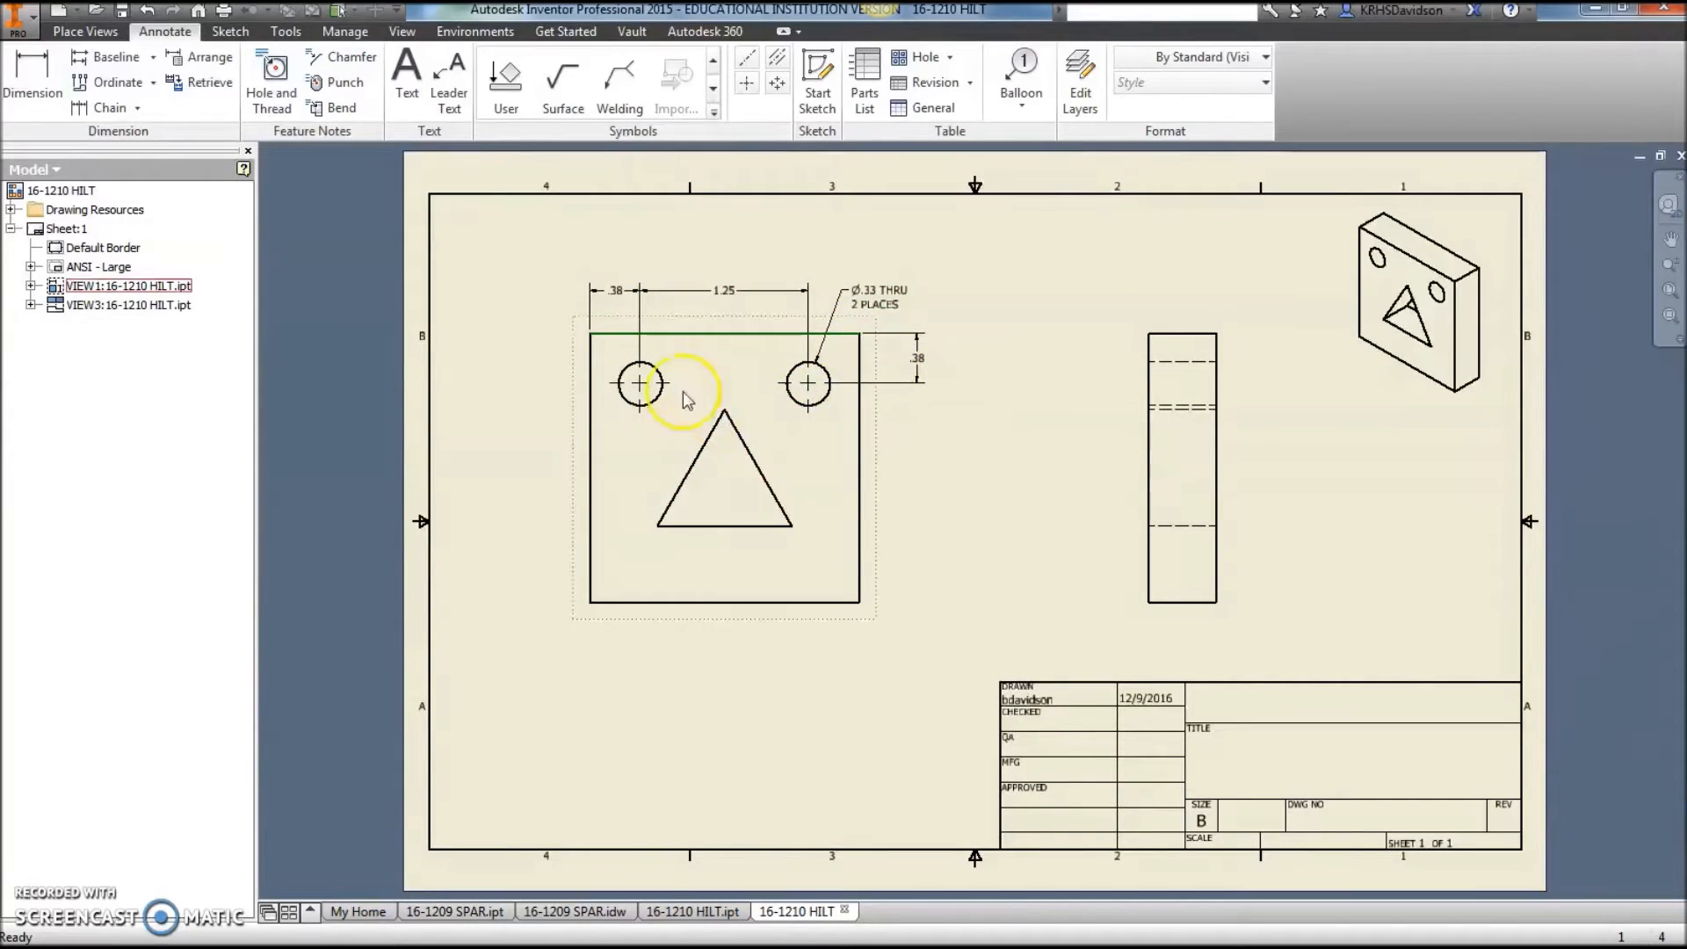
pyautogui.click(26, 74)
pyautogui.click(817, 335)
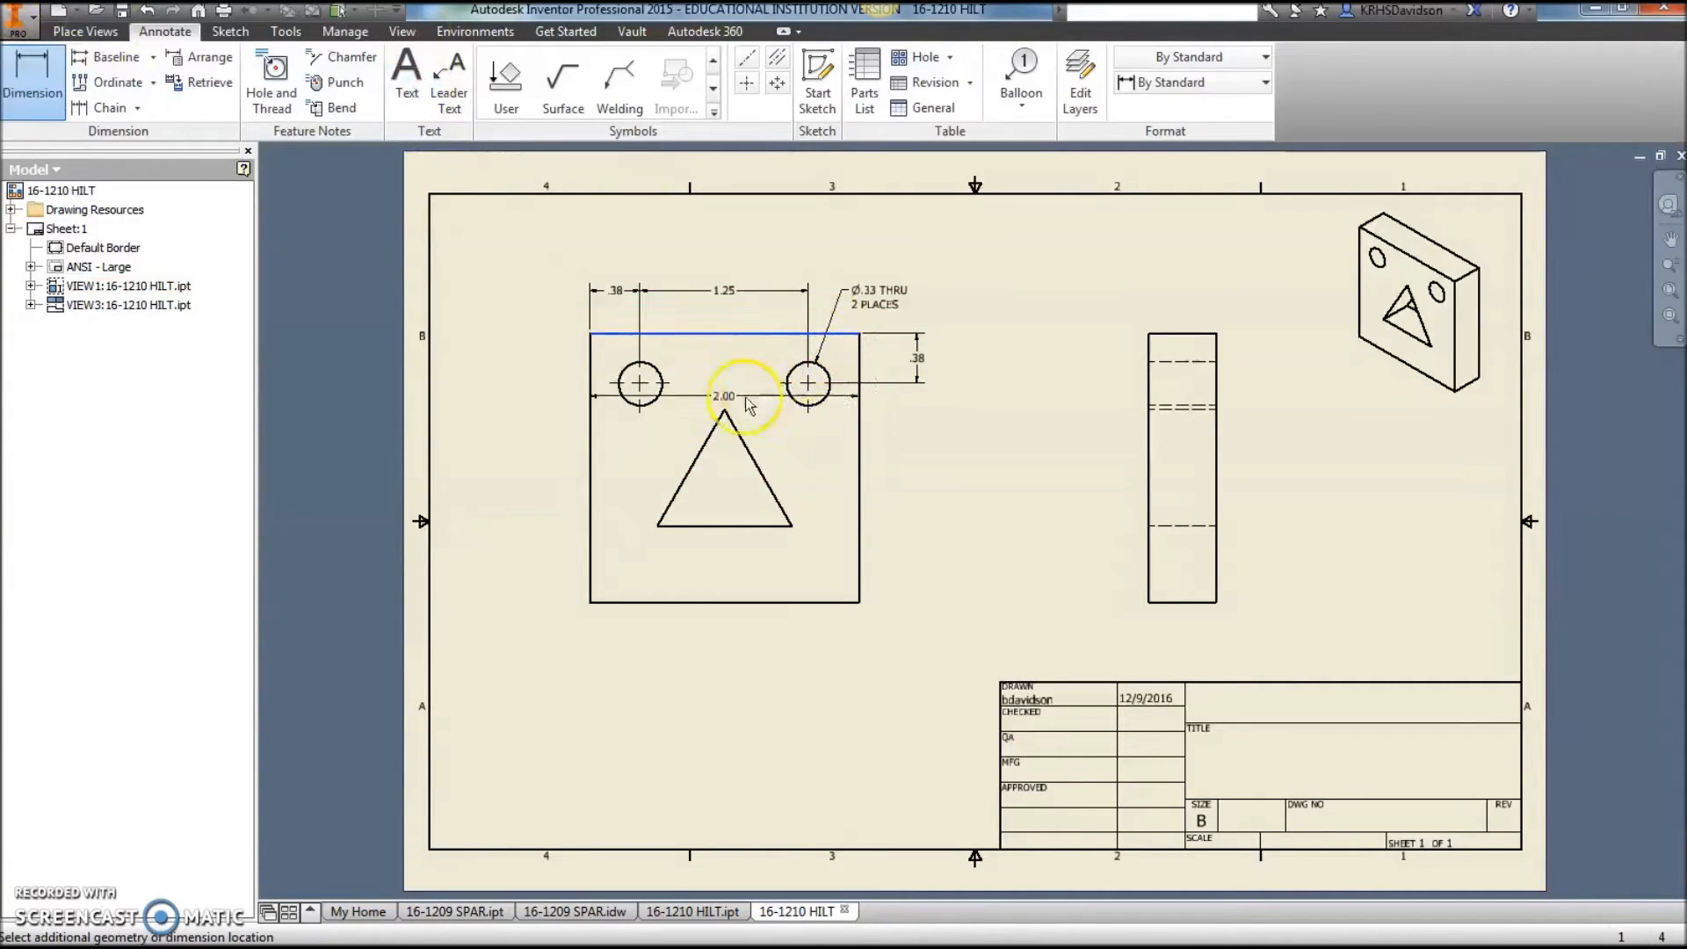
pyautogui.click(724, 410)
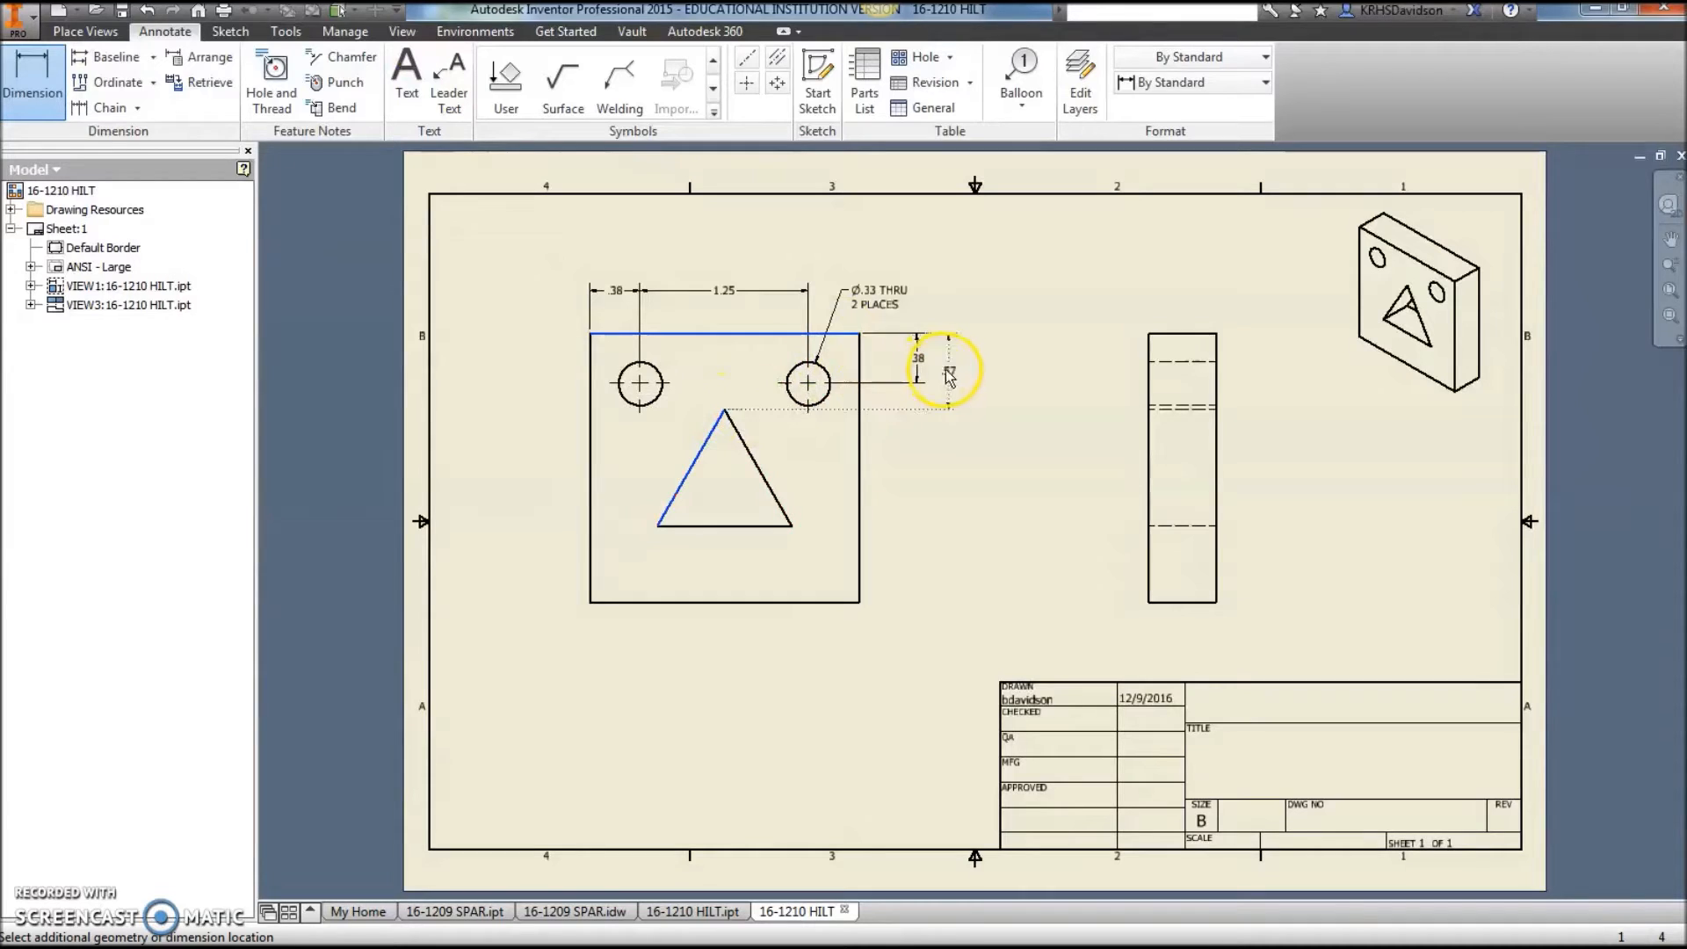
pyautogui.click(952, 376)
pyautogui.click(764, 639)
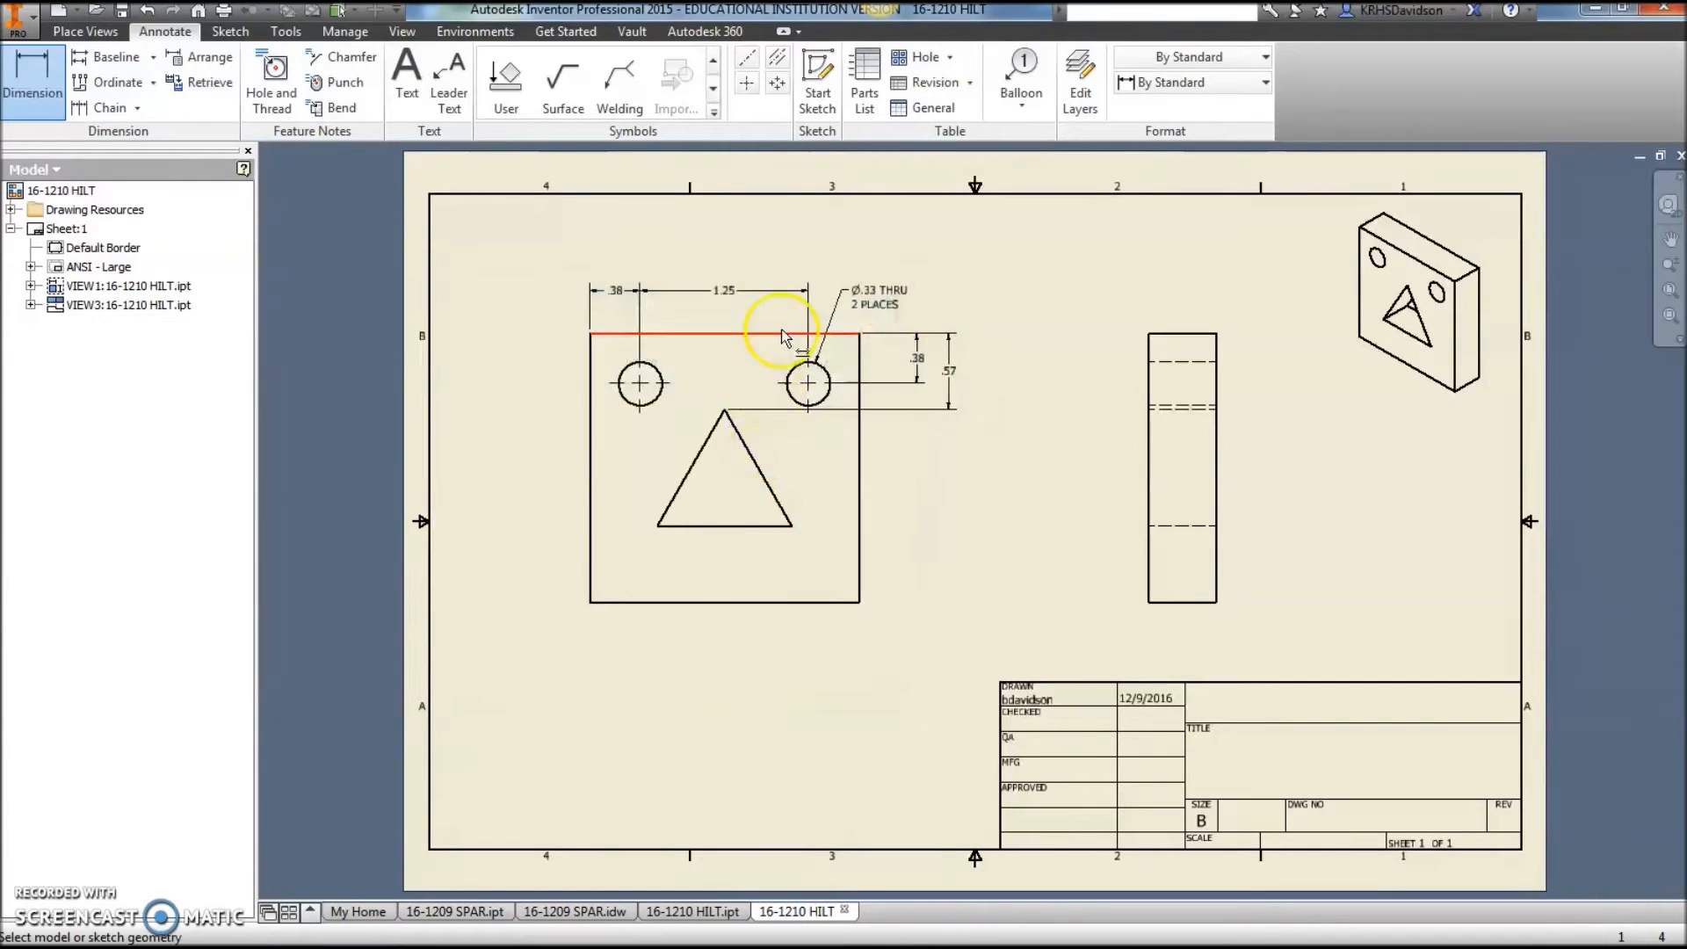
# Dimension the vertical distance from the square's top edge to the triangle's base, placed outside the apex dimension.
pyautogui.click(785, 335)
pyautogui.click(765, 527)
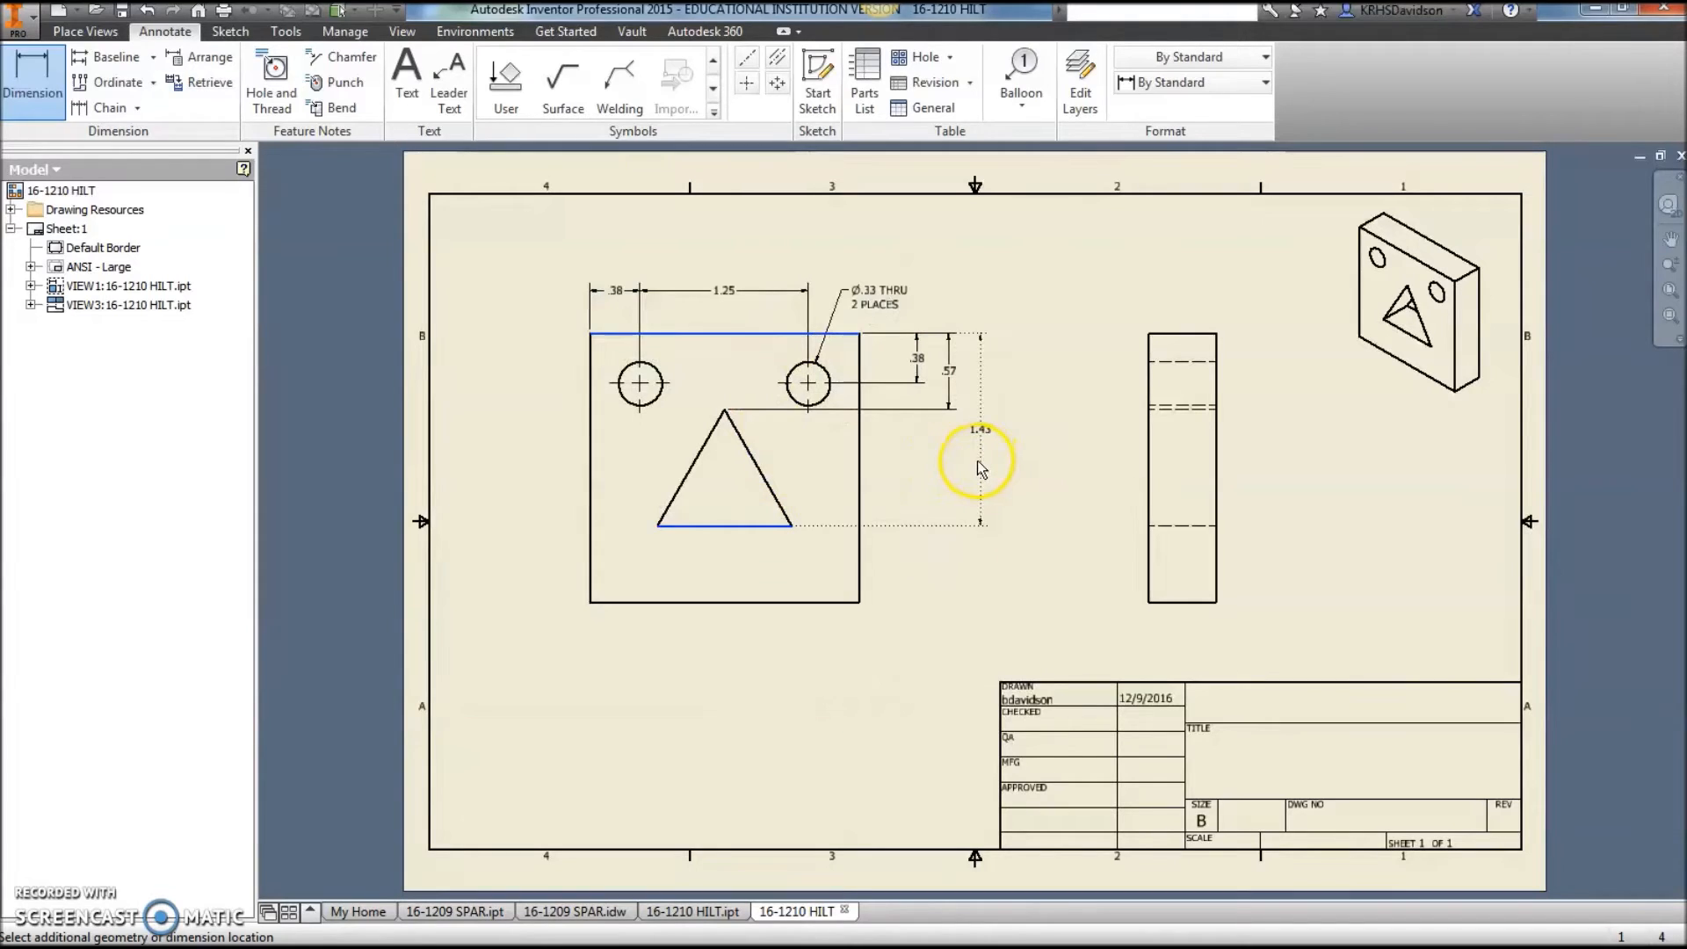
pyautogui.click(980, 461)
pyautogui.click(756, 644)
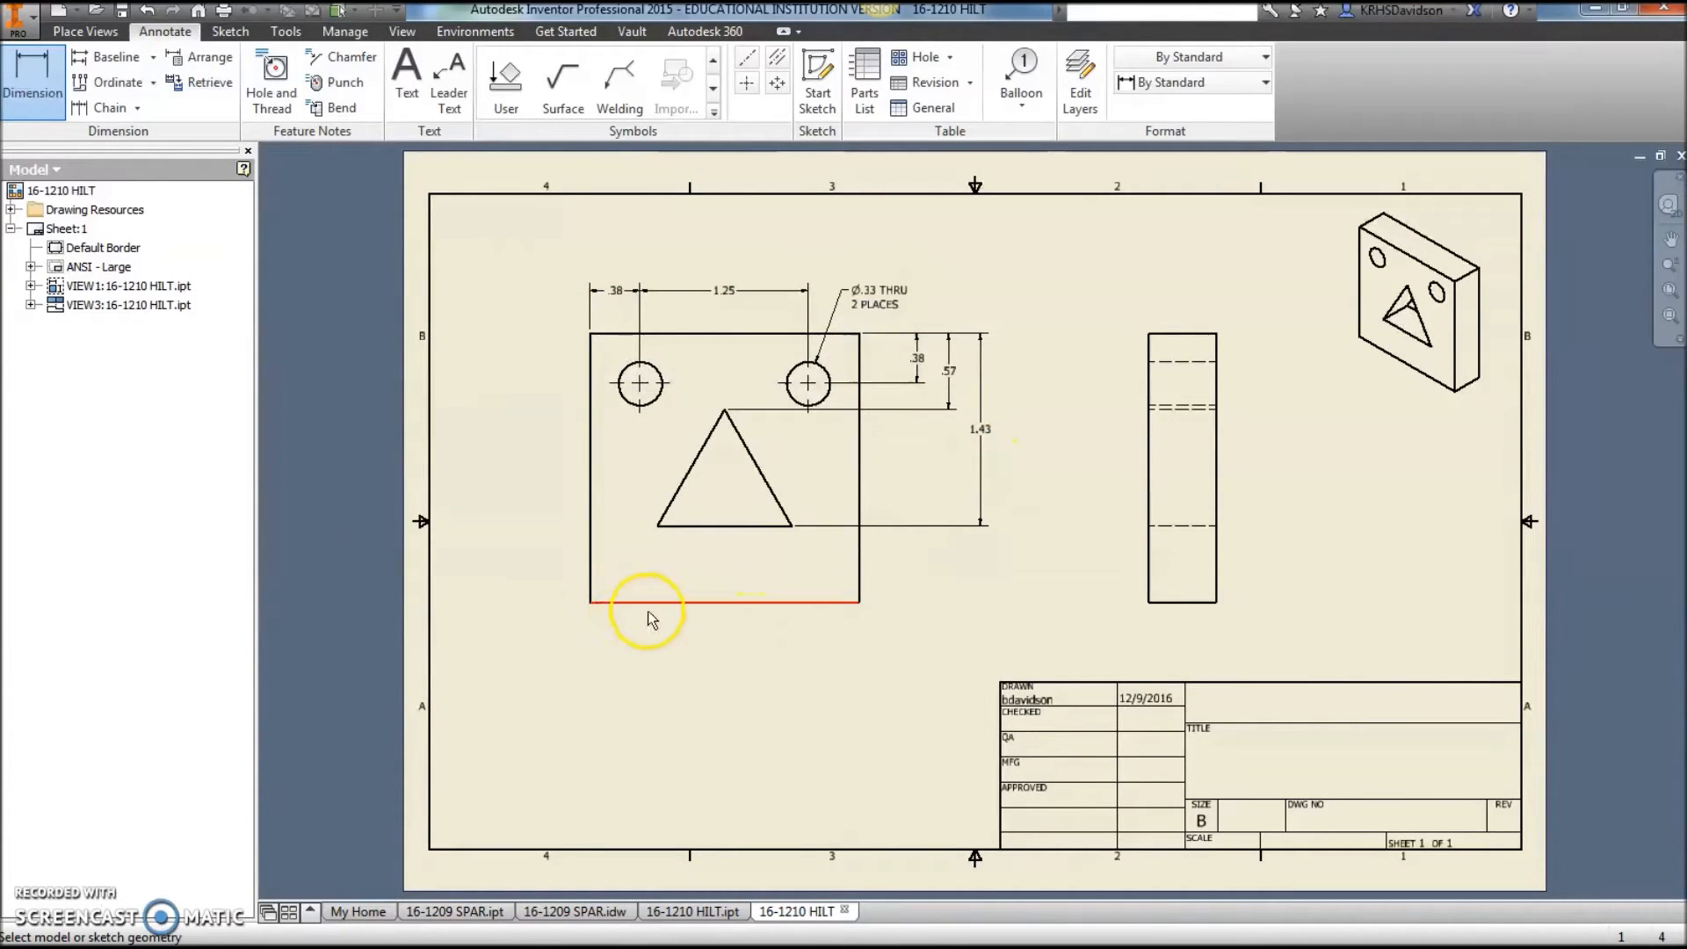
# Below the front view, dimension the horizontal offset from the square's left edge to the triangle's left corner and the length of the triangle's base.
pyautogui.click(591, 584)
pyautogui.click(666, 512)
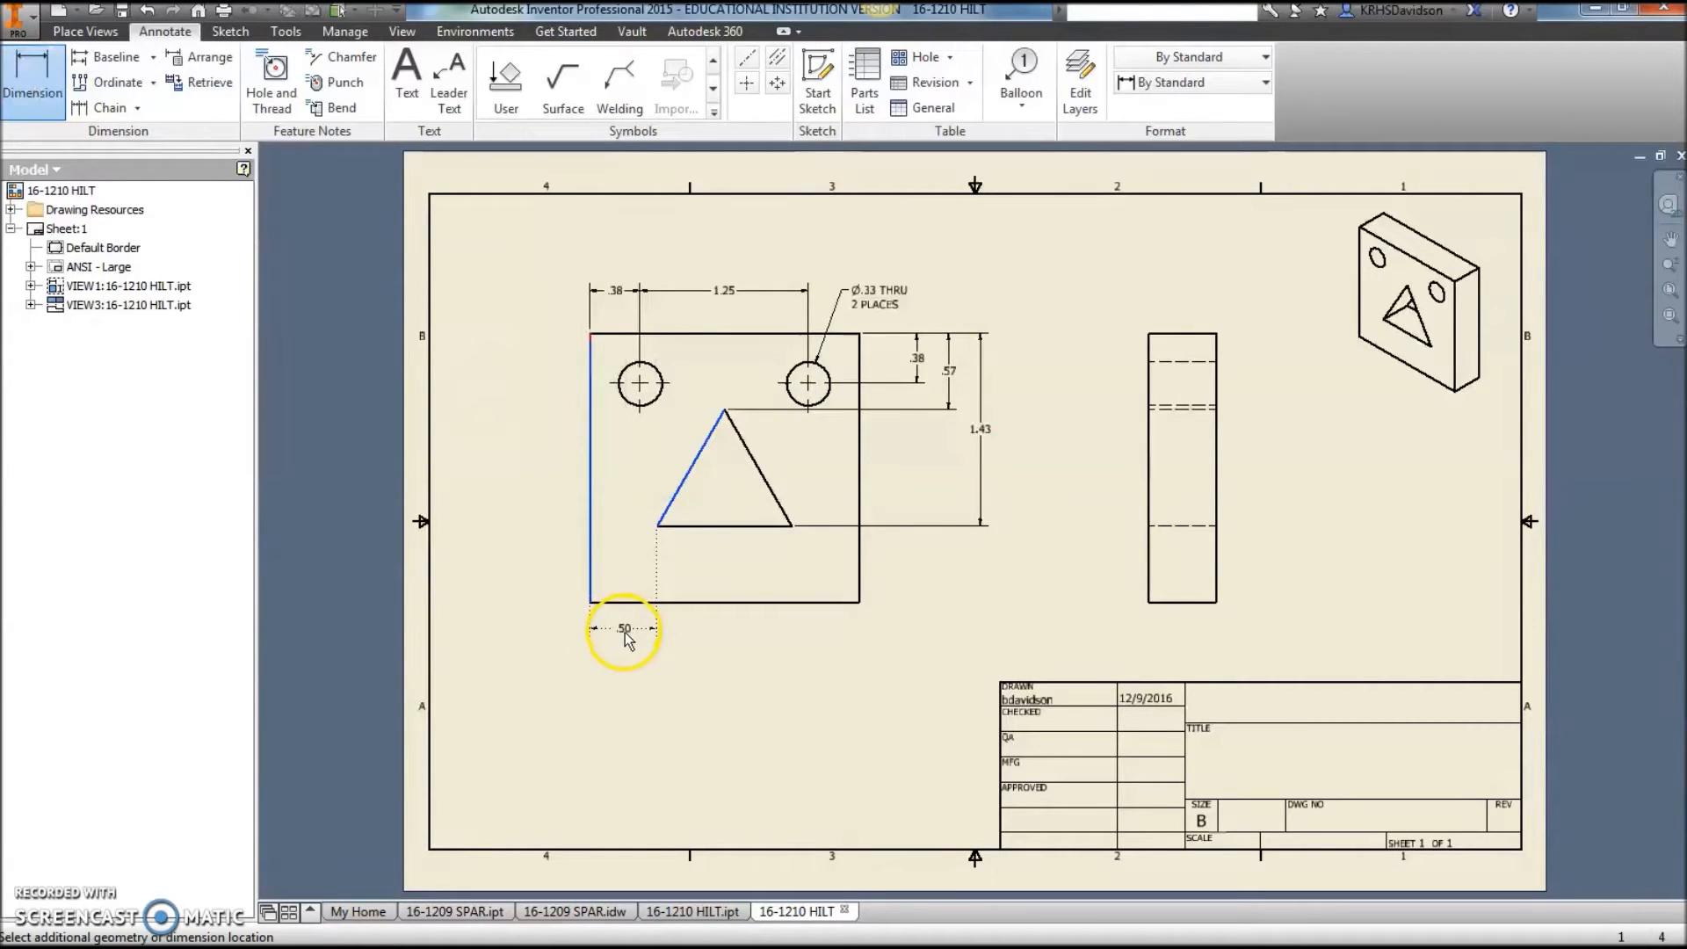
pyautogui.click(624, 647)
pyautogui.click(720, 648)
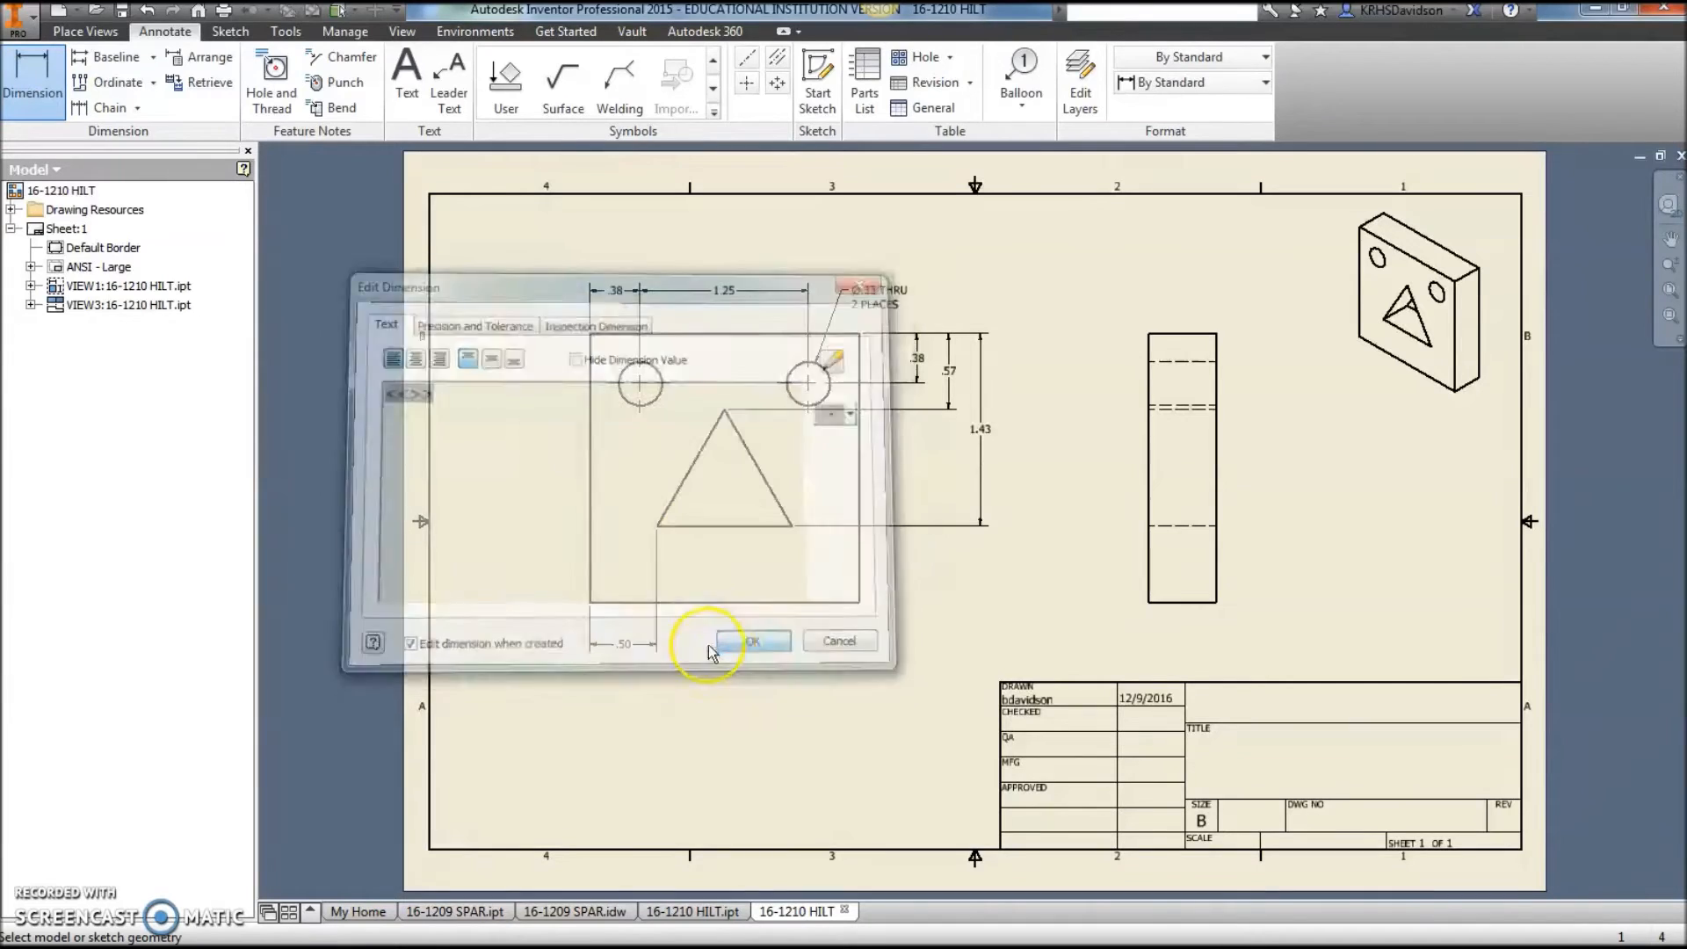
pyautogui.click(698, 526)
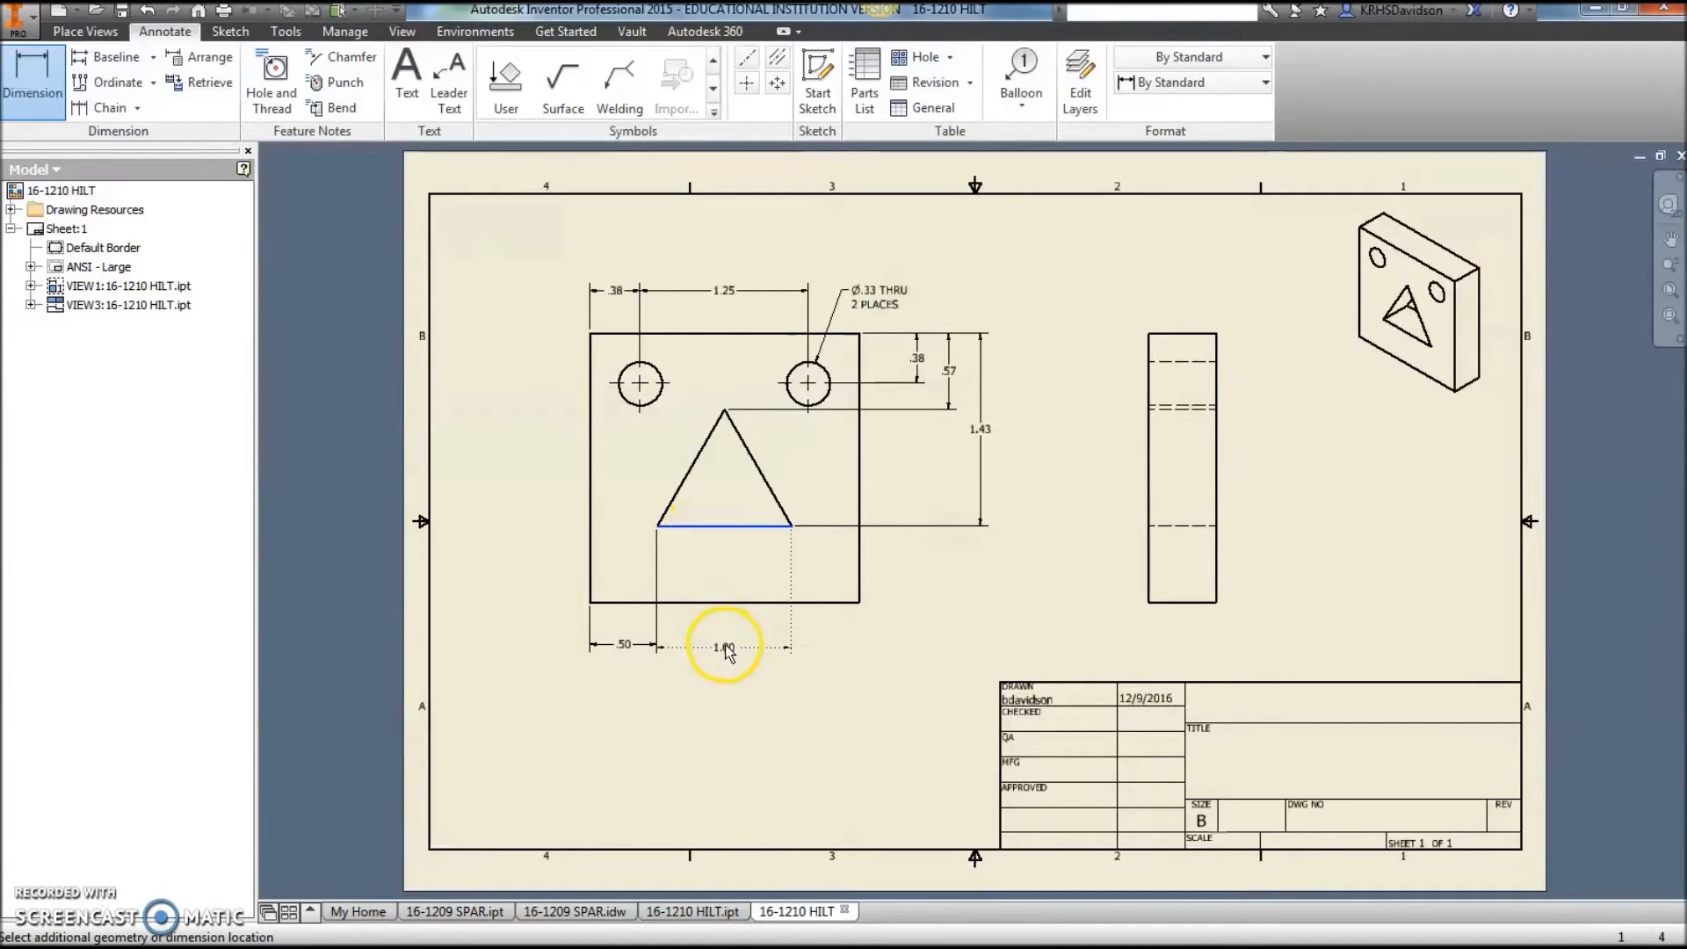
pyautogui.click(726, 648)
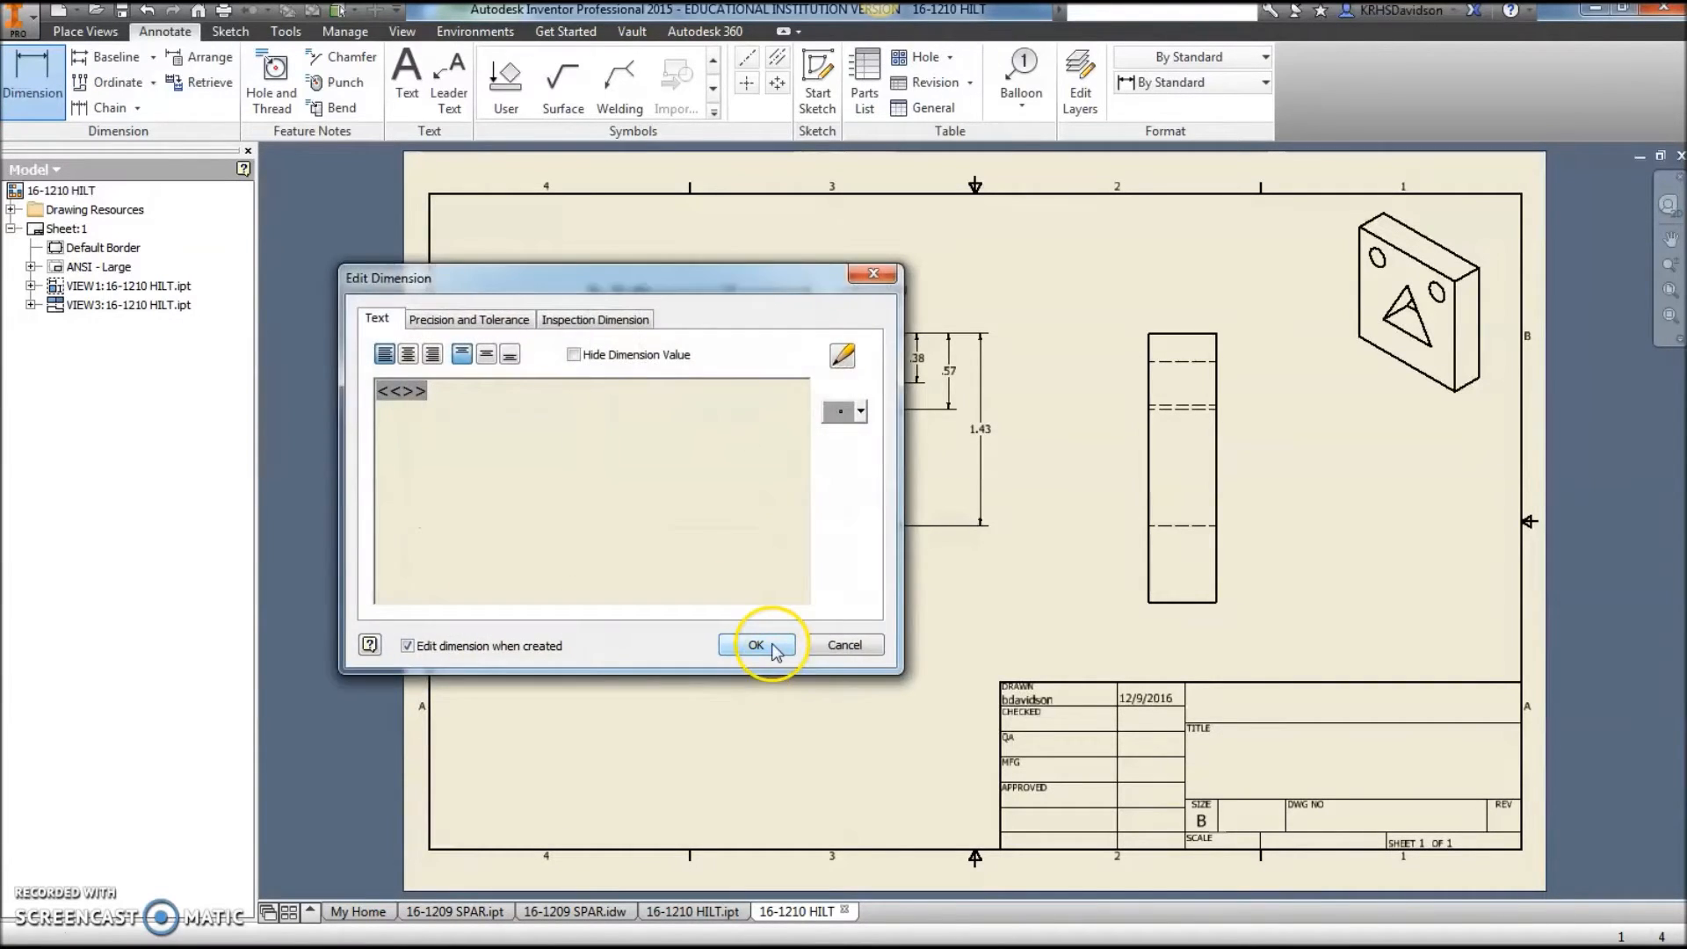
pyautogui.click(753, 640)
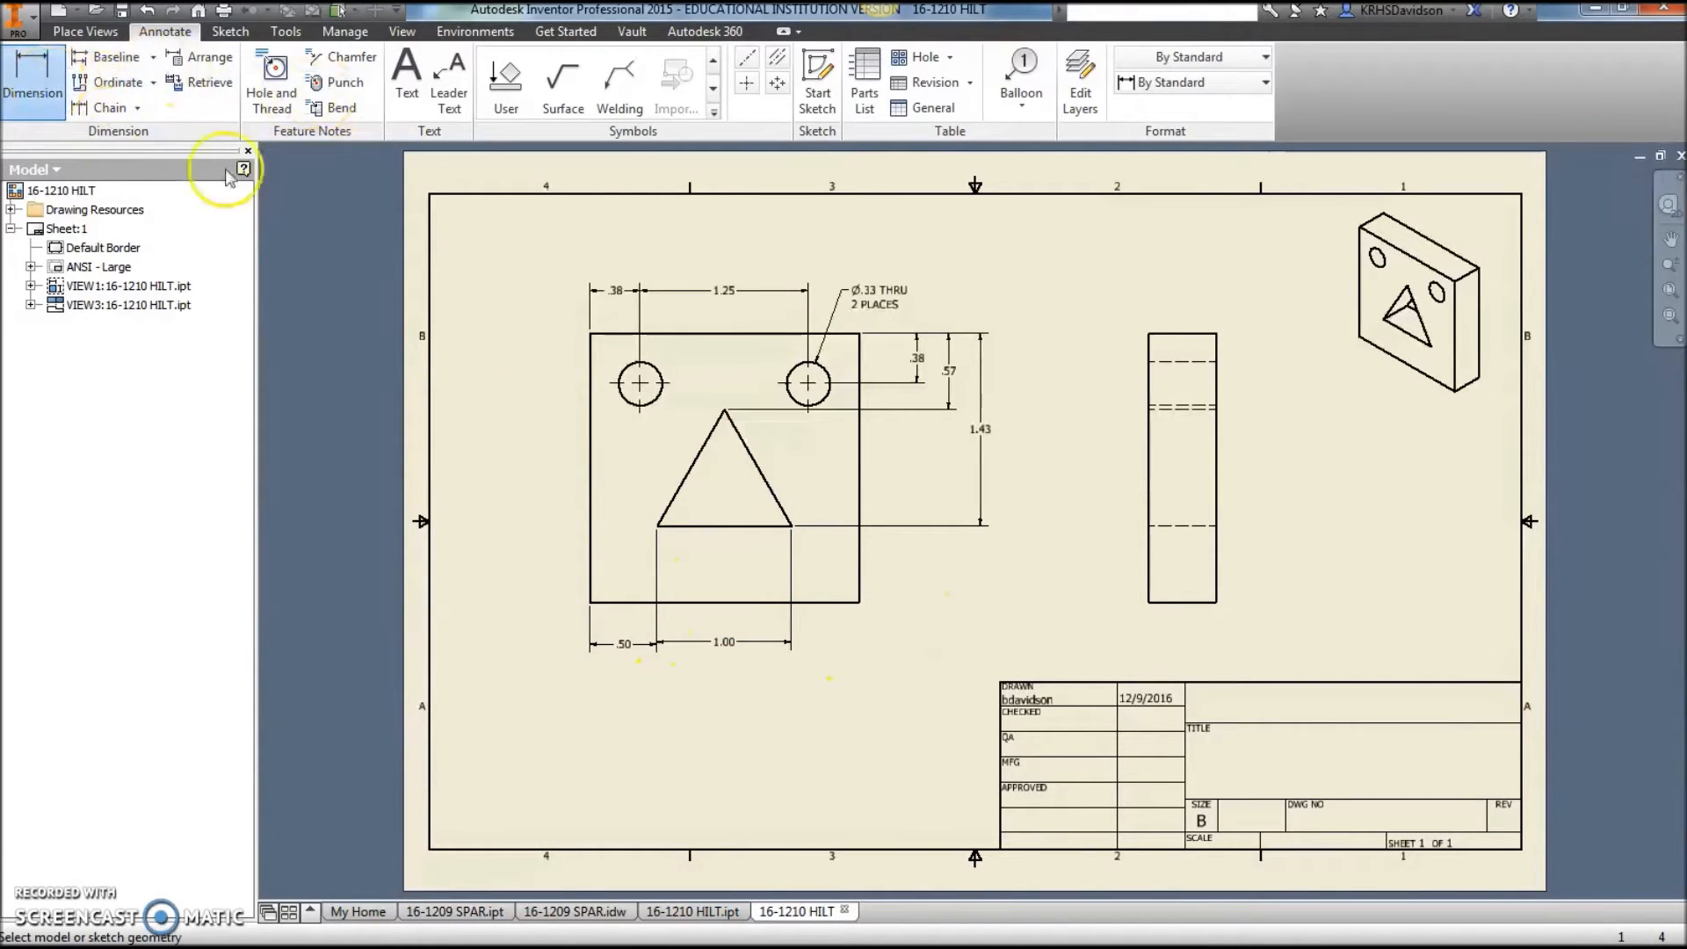
# Dimension the square's overall height beside its left edge and its overall width beneath the triangle's base dimension.
pyautogui.click(588, 432)
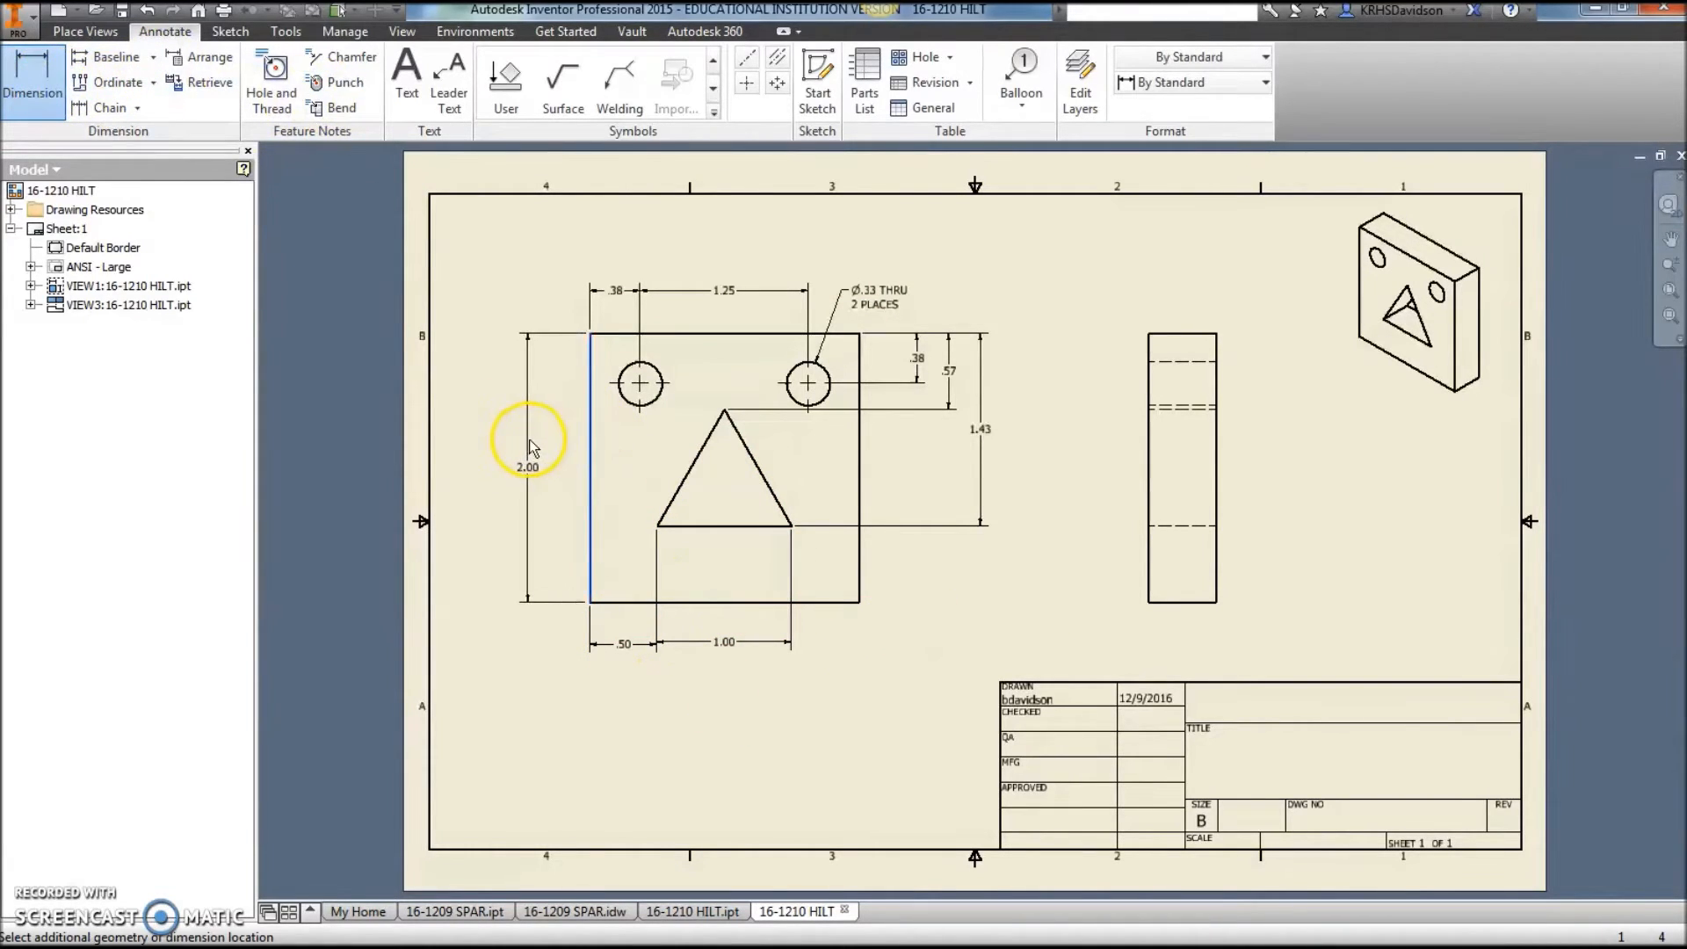
pyautogui.click(521, 450)
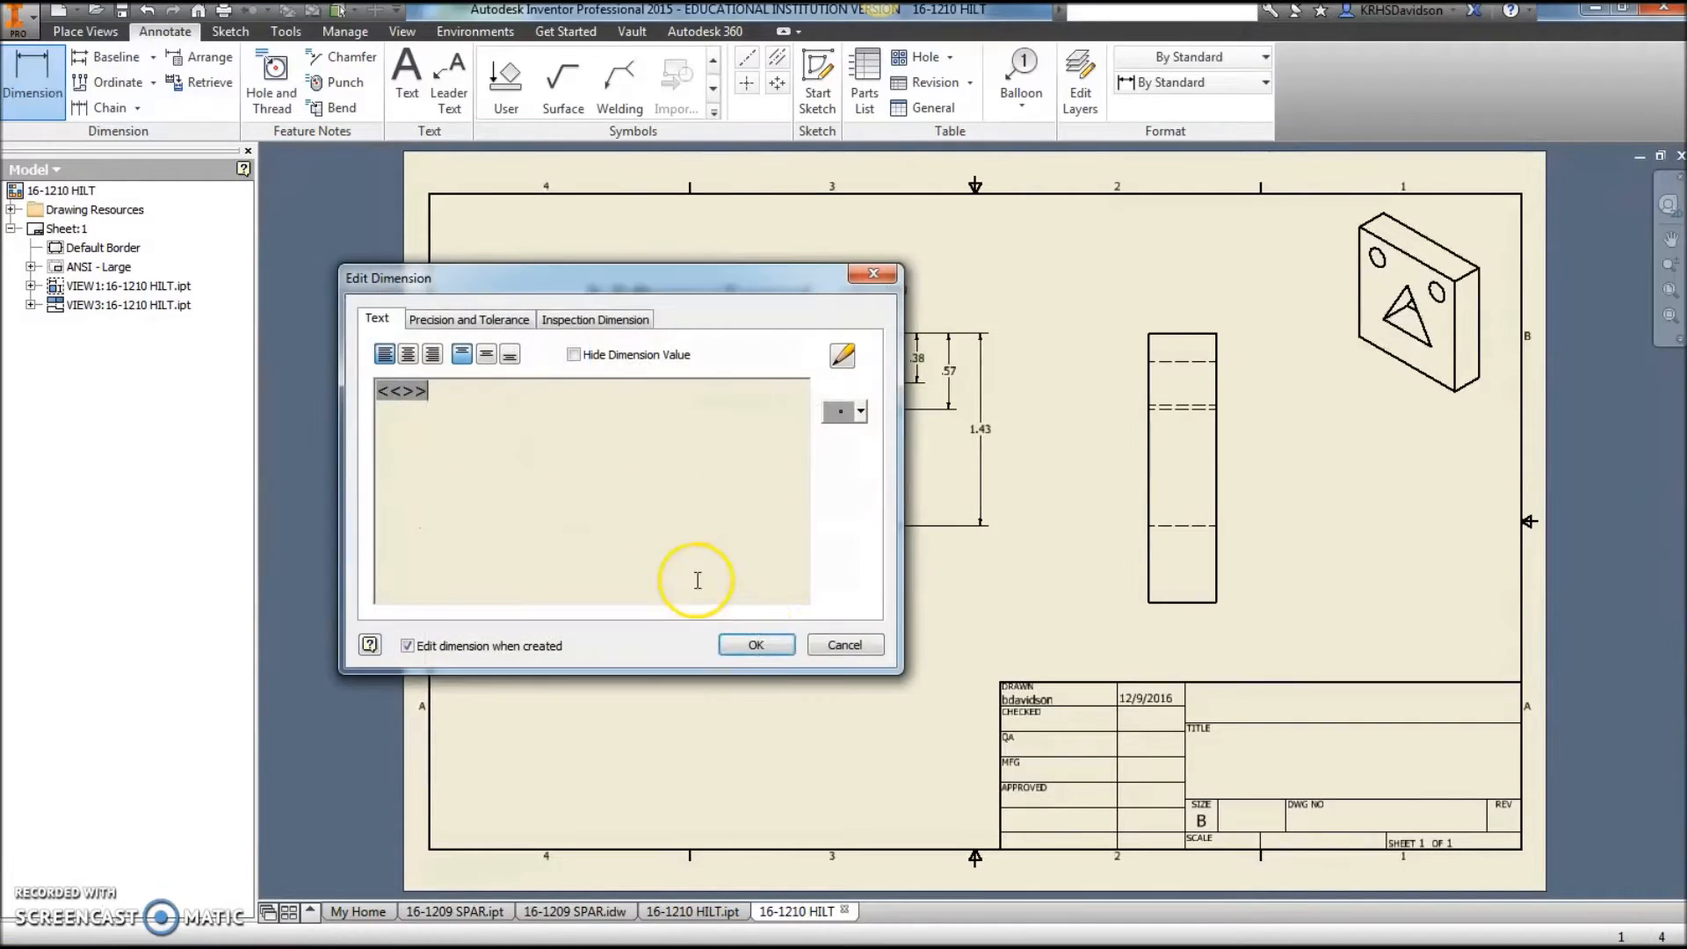
pyautogui.click(753, 648)
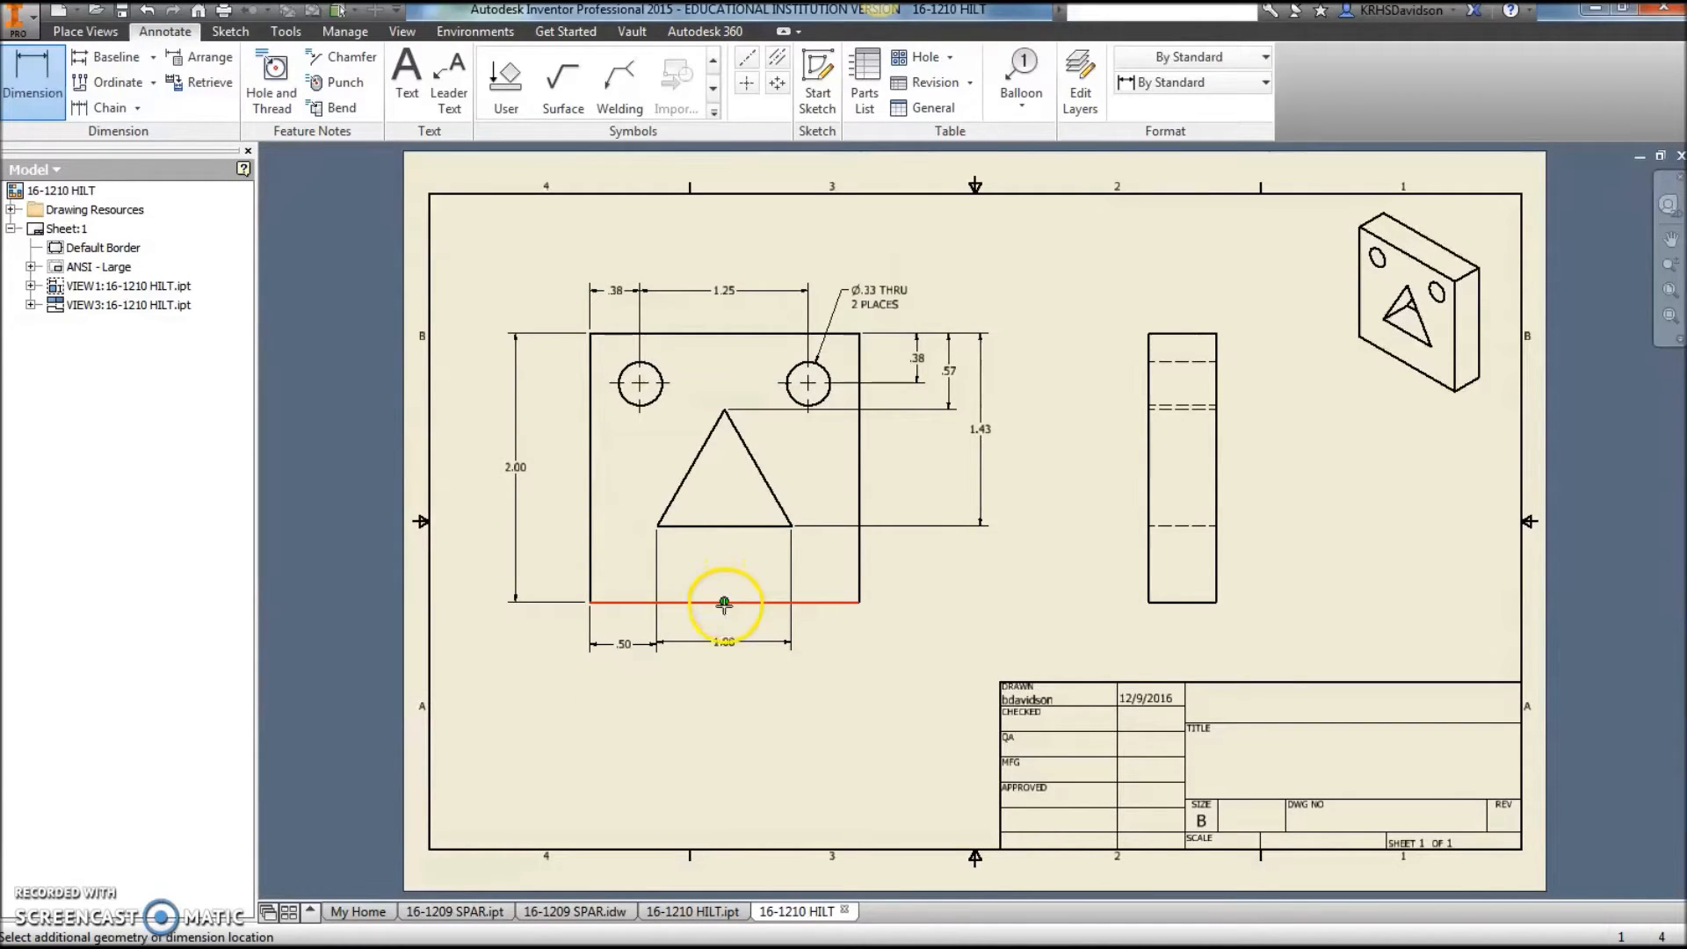
pyautogui.click(727, 602)
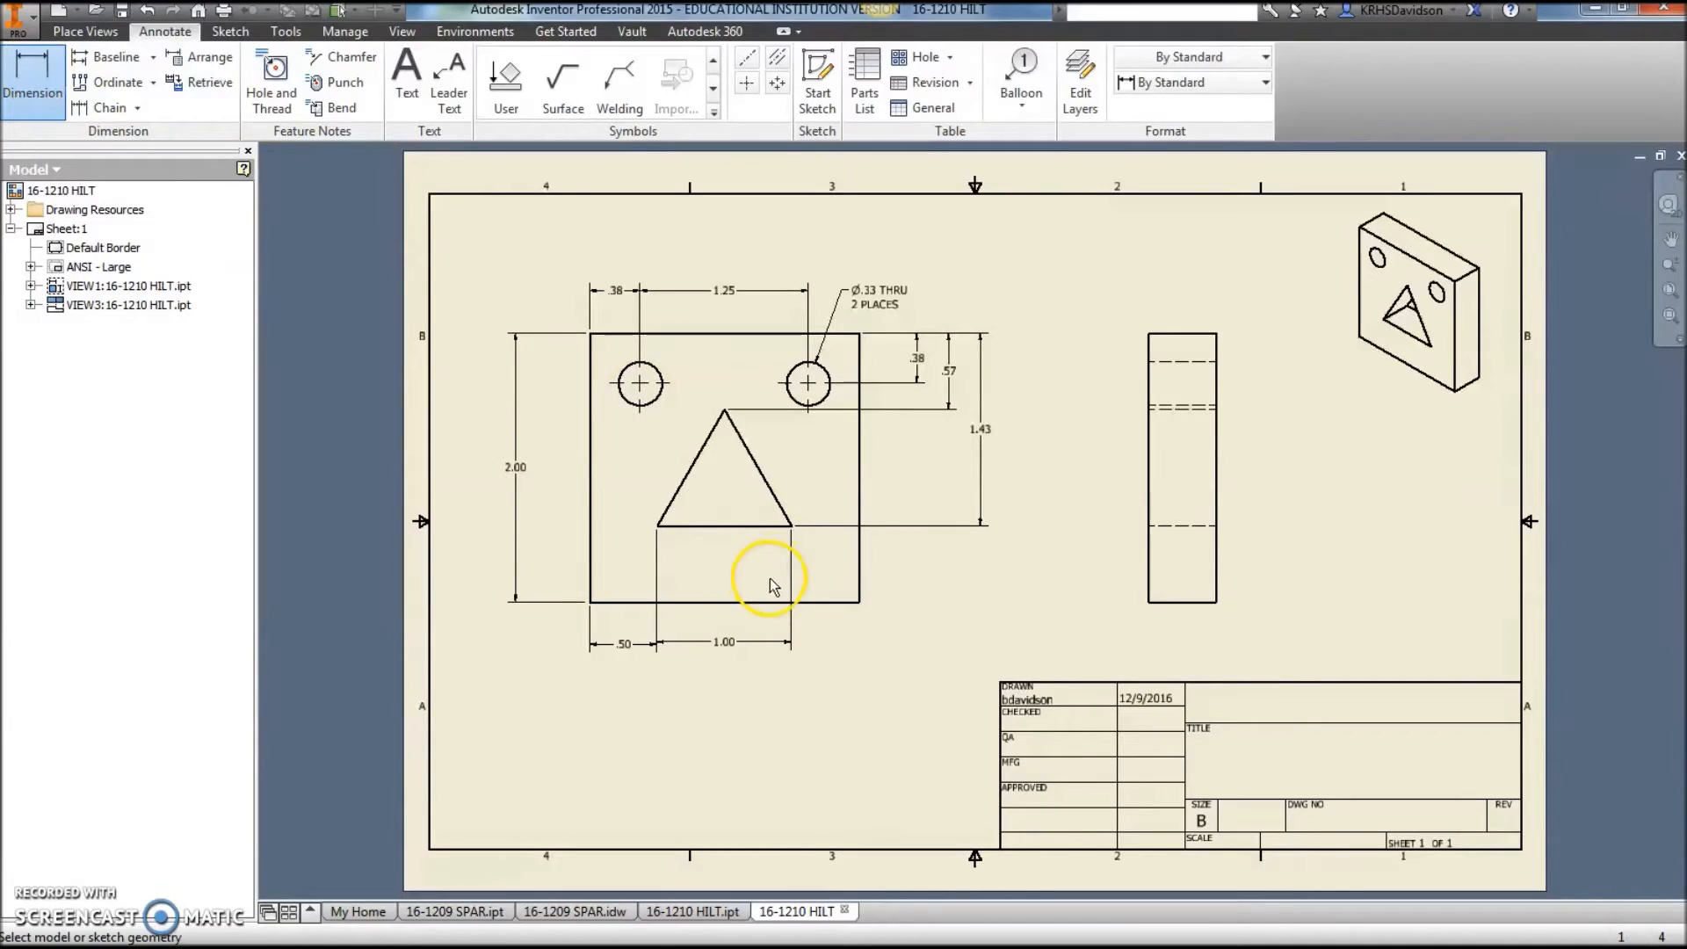
pyautogui.click(771, 678)
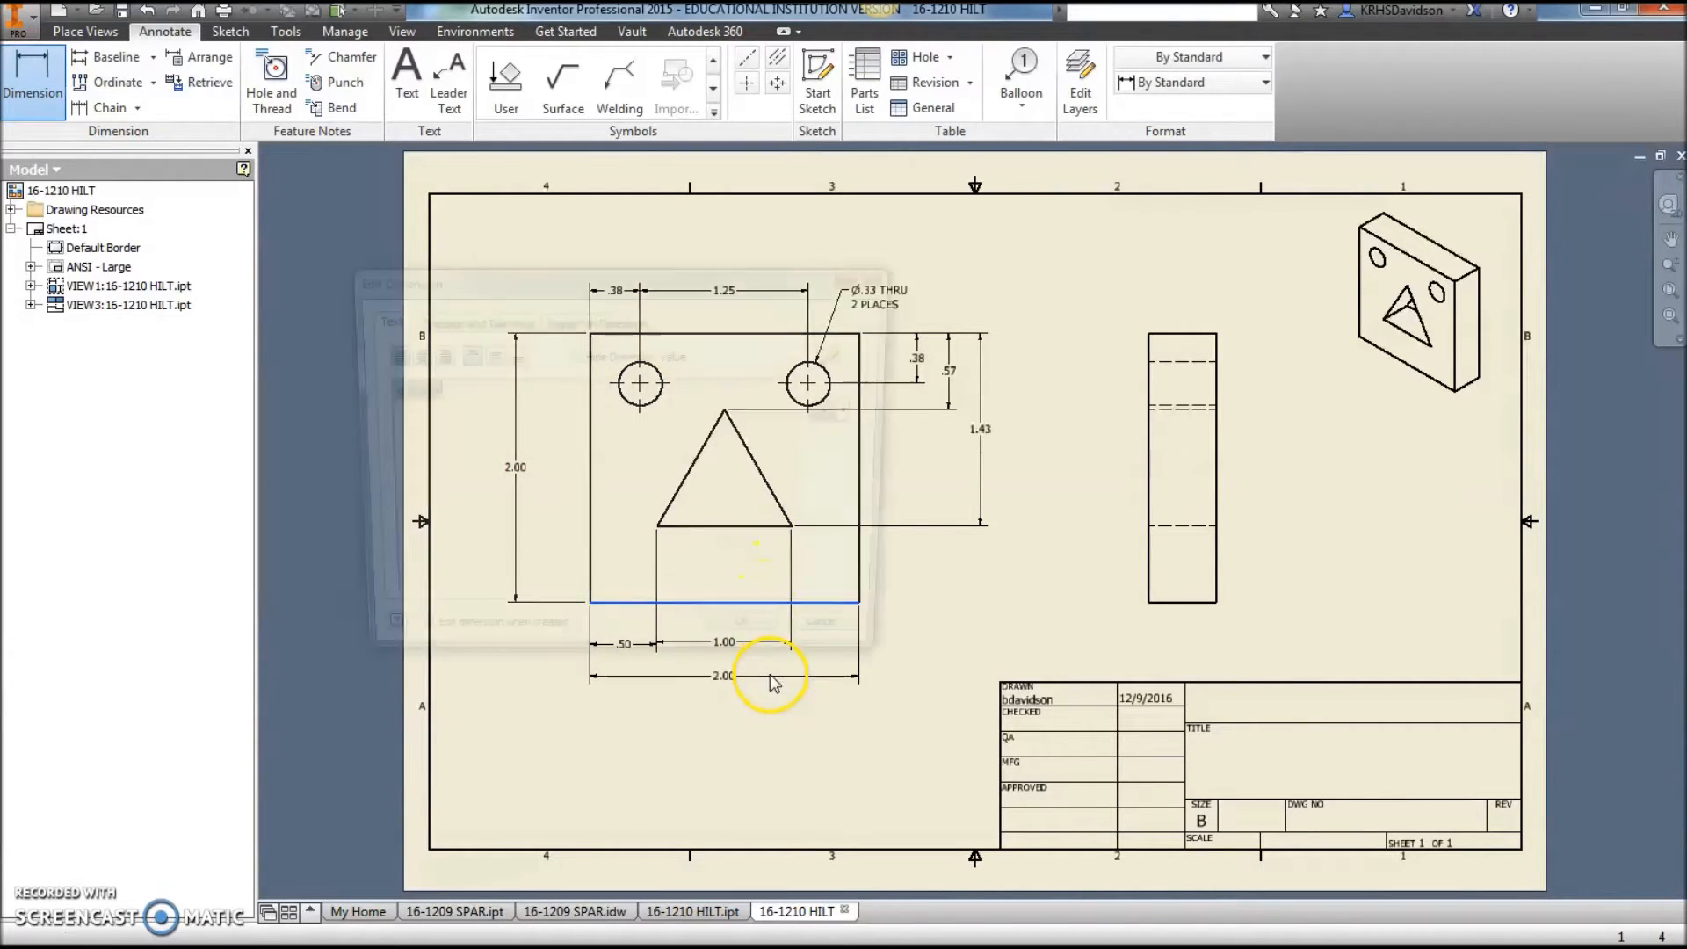
pyautogui.click(761, 649)
# Dimension the part's thickness above the side view.
pyautogui.click(1162, 335)
pyautogui.click(1185, 293)
pyautogui.click(759, 644)
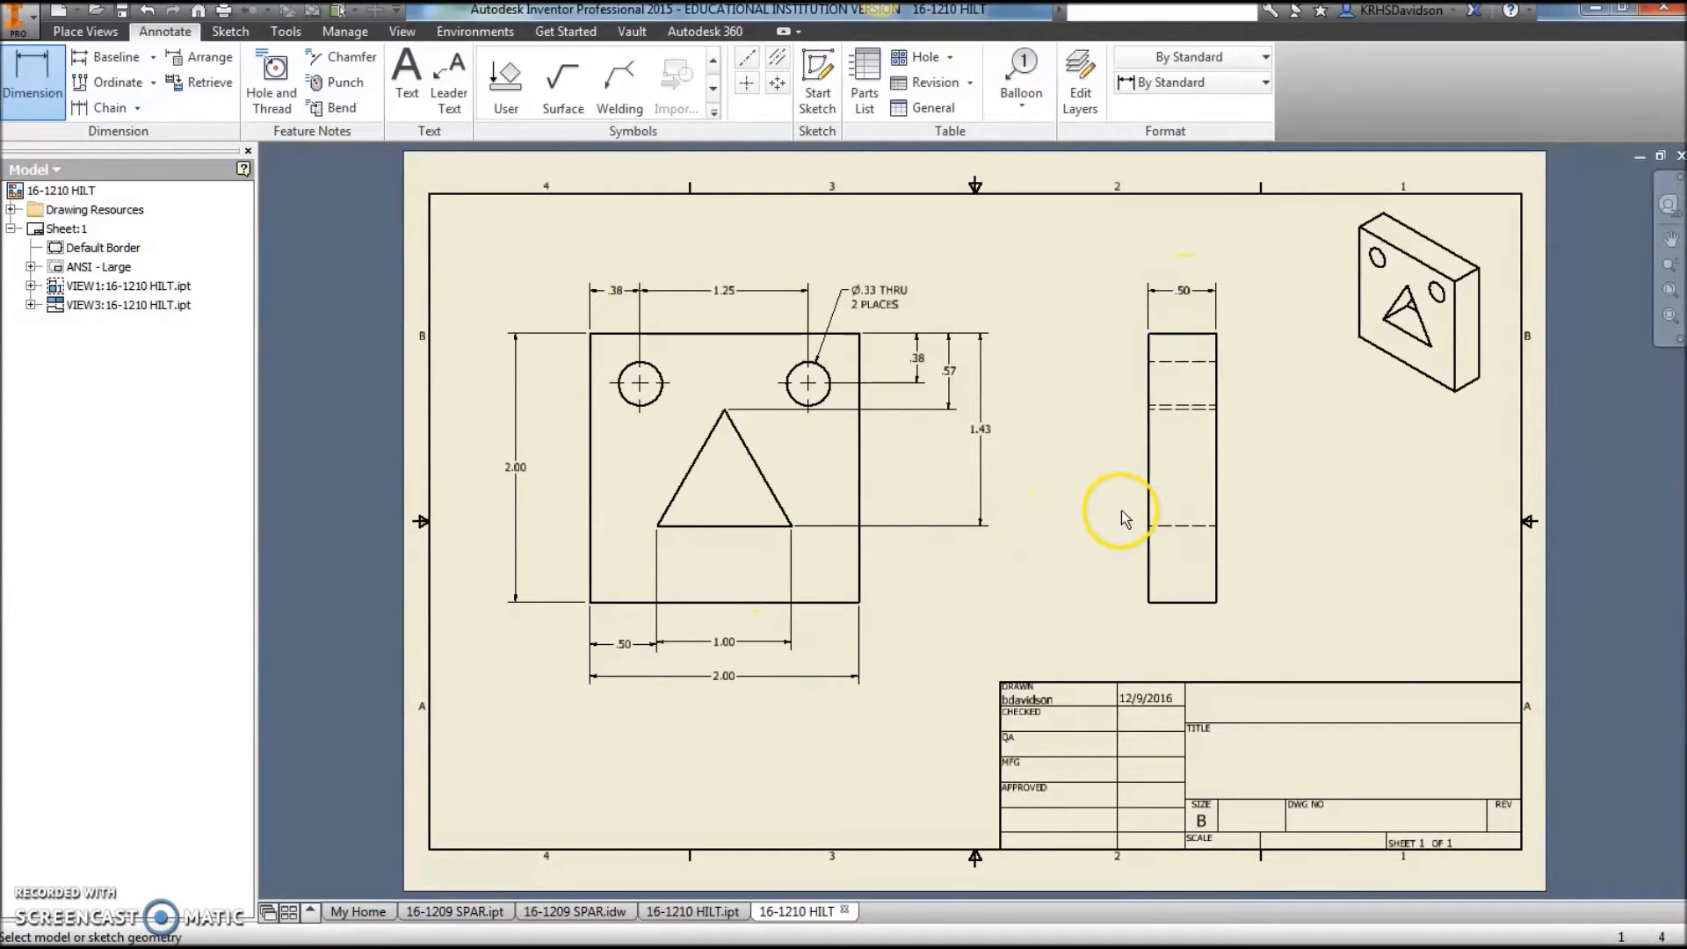
# Try to add a bisecting centerline in the side view between the upper hole edge's and the triangle apex's hidden lines.
pyautogui.click(777, 59)
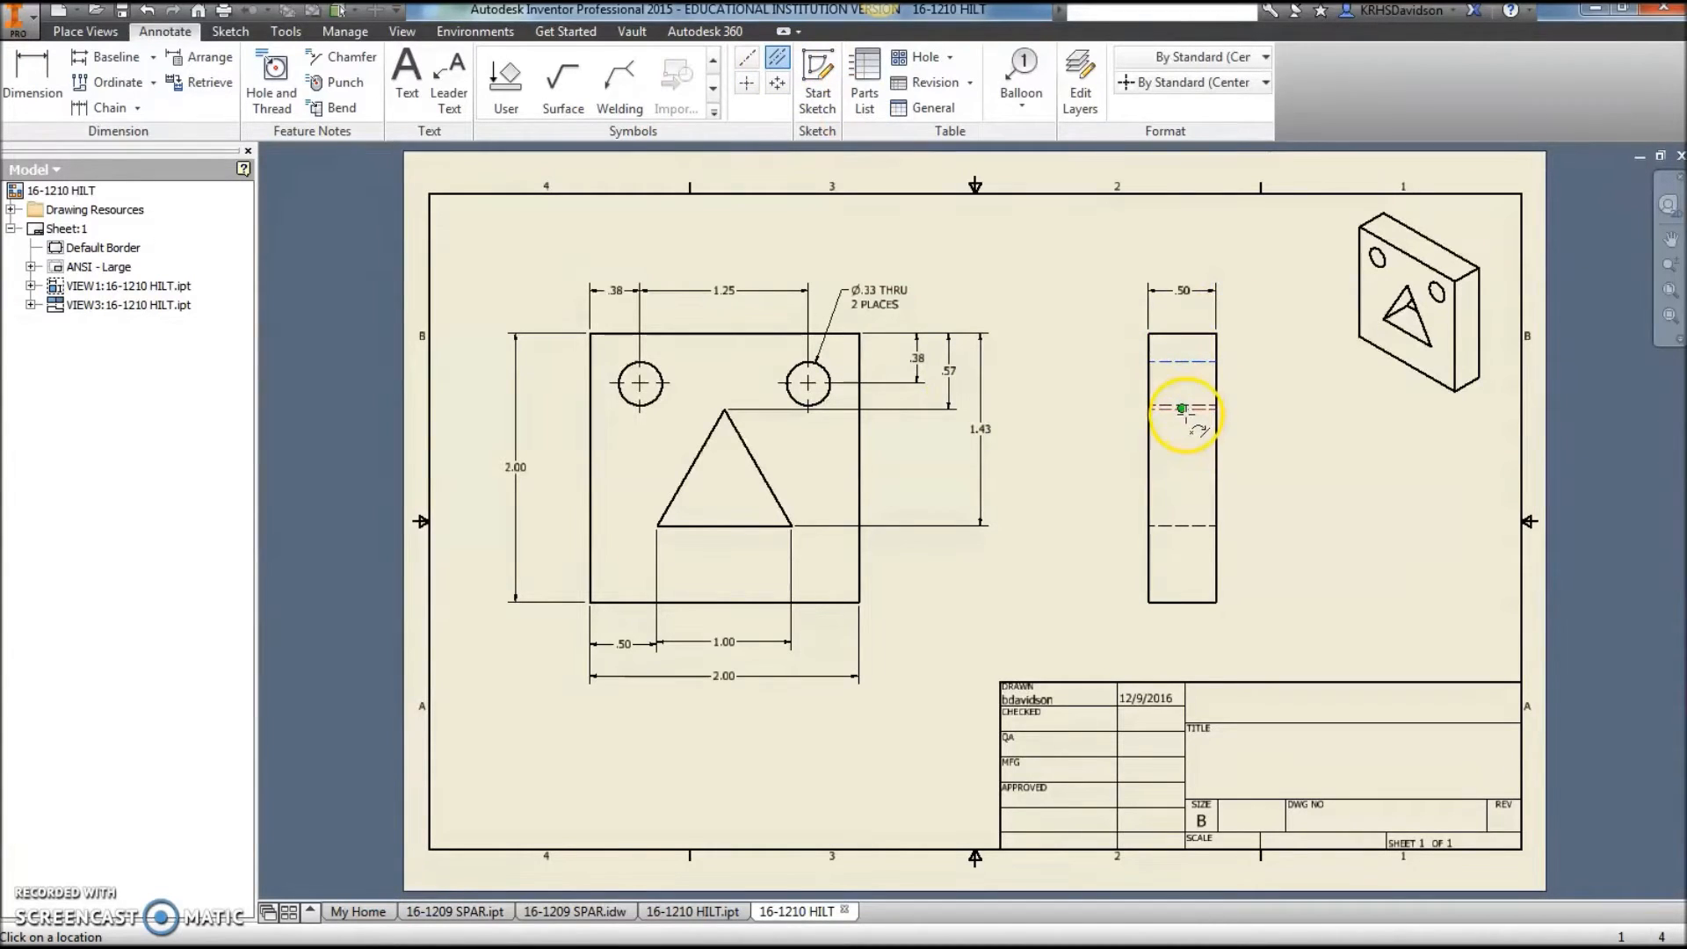
pyautogui.scroll(3, 1186, 411)
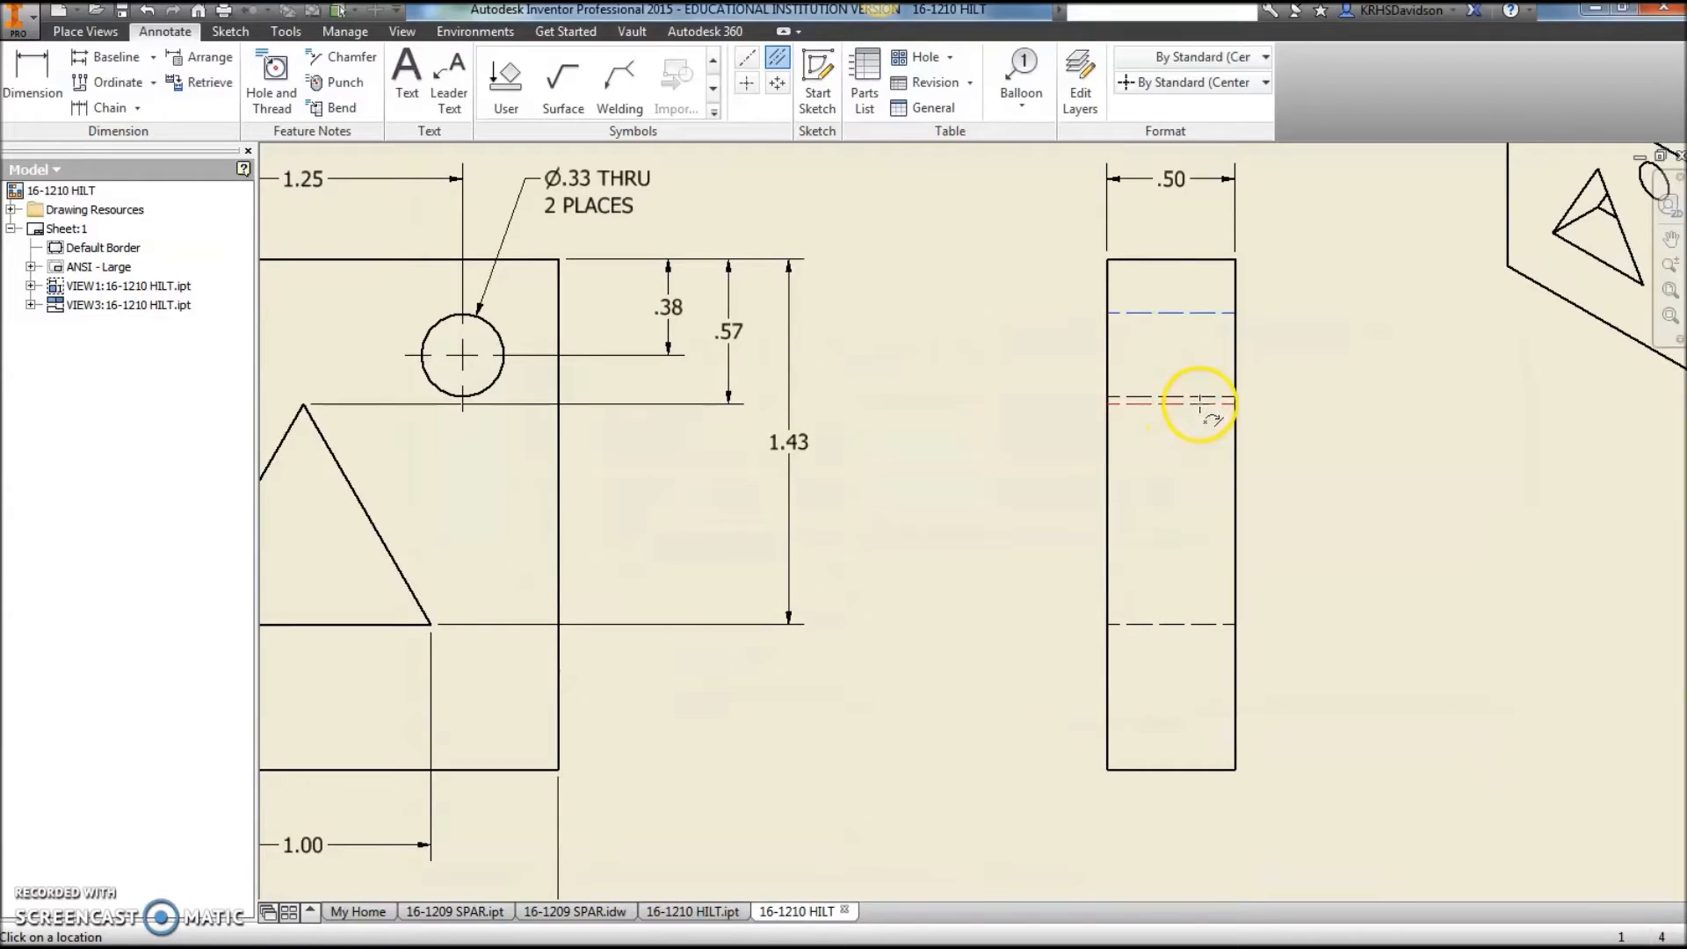
pyautogui.scroll(-3, 1199, 402)
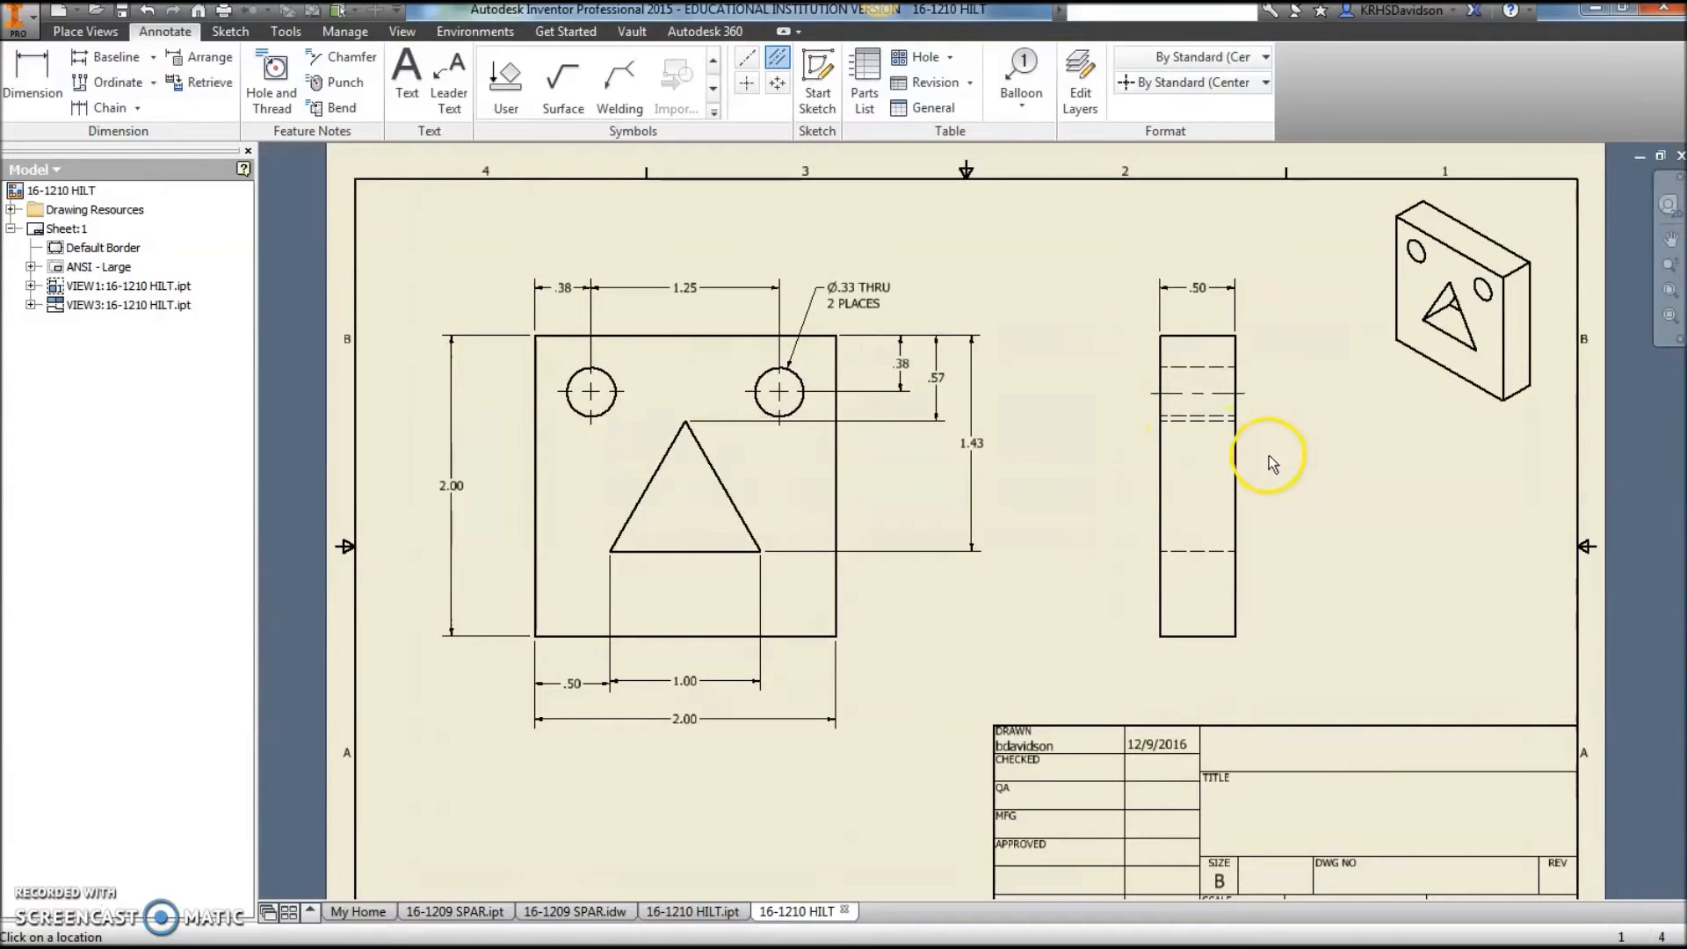
pyautogui.scroll(3, 1213, 403)
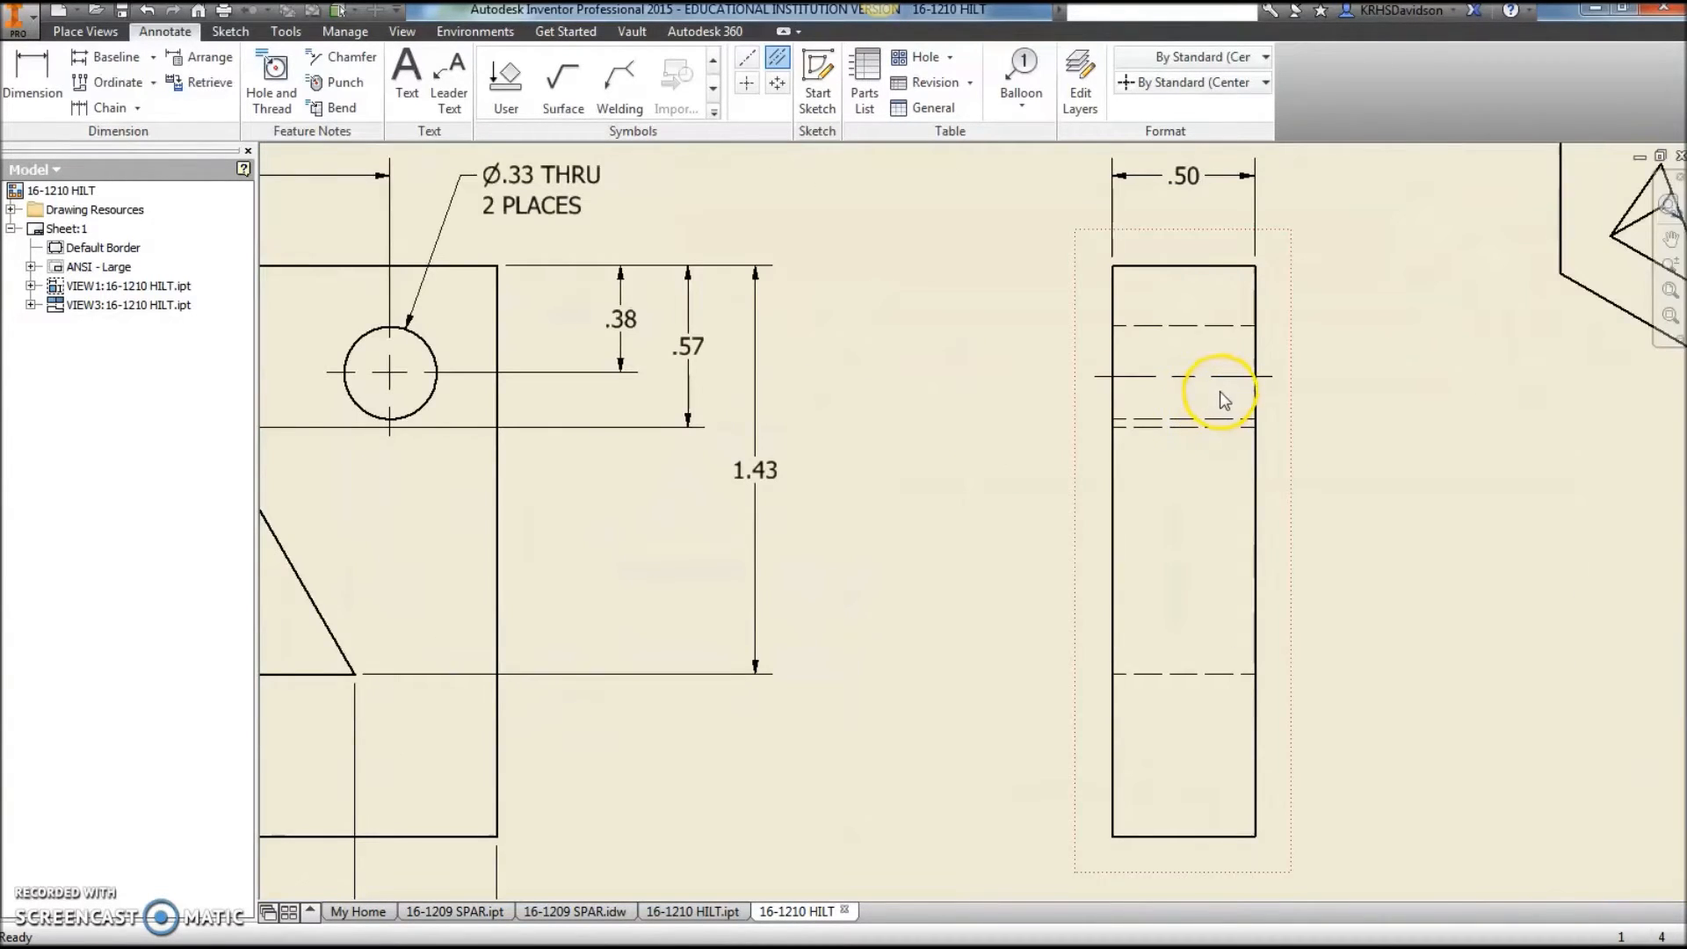
pyautogui.scroll(-3, 1219, 392)
pyautogui.press('Escape')
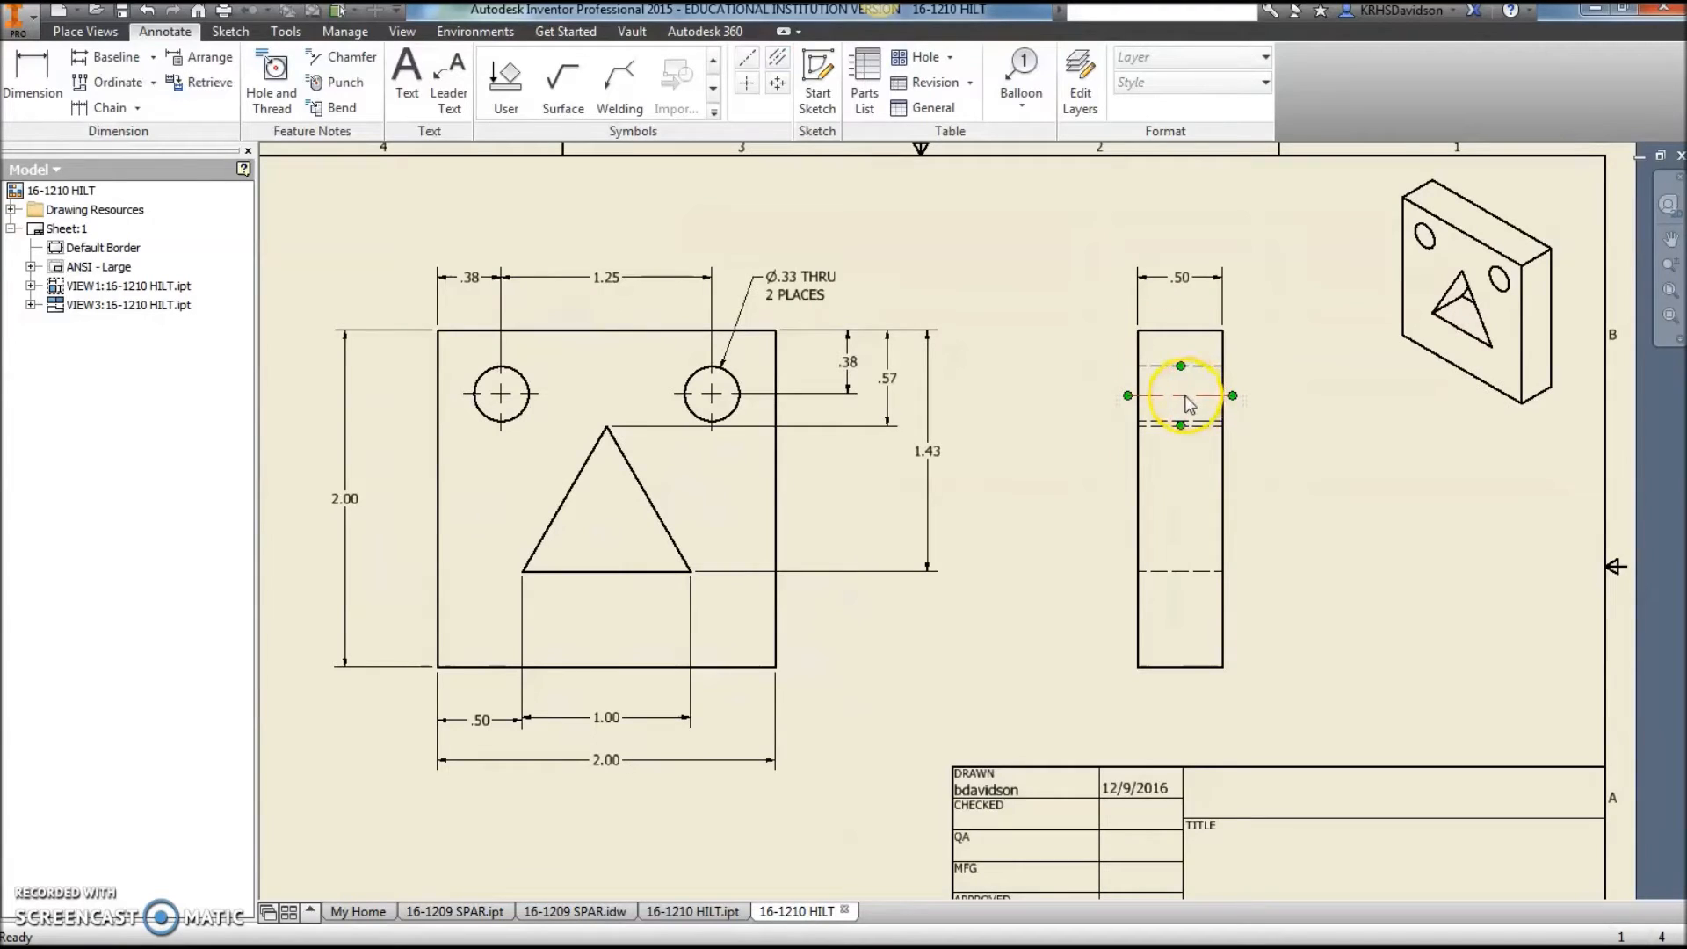
# Add a bisecting centerline in the side view between the hole's upper and lower hidden lines.
pyautogui.click(776, 58)
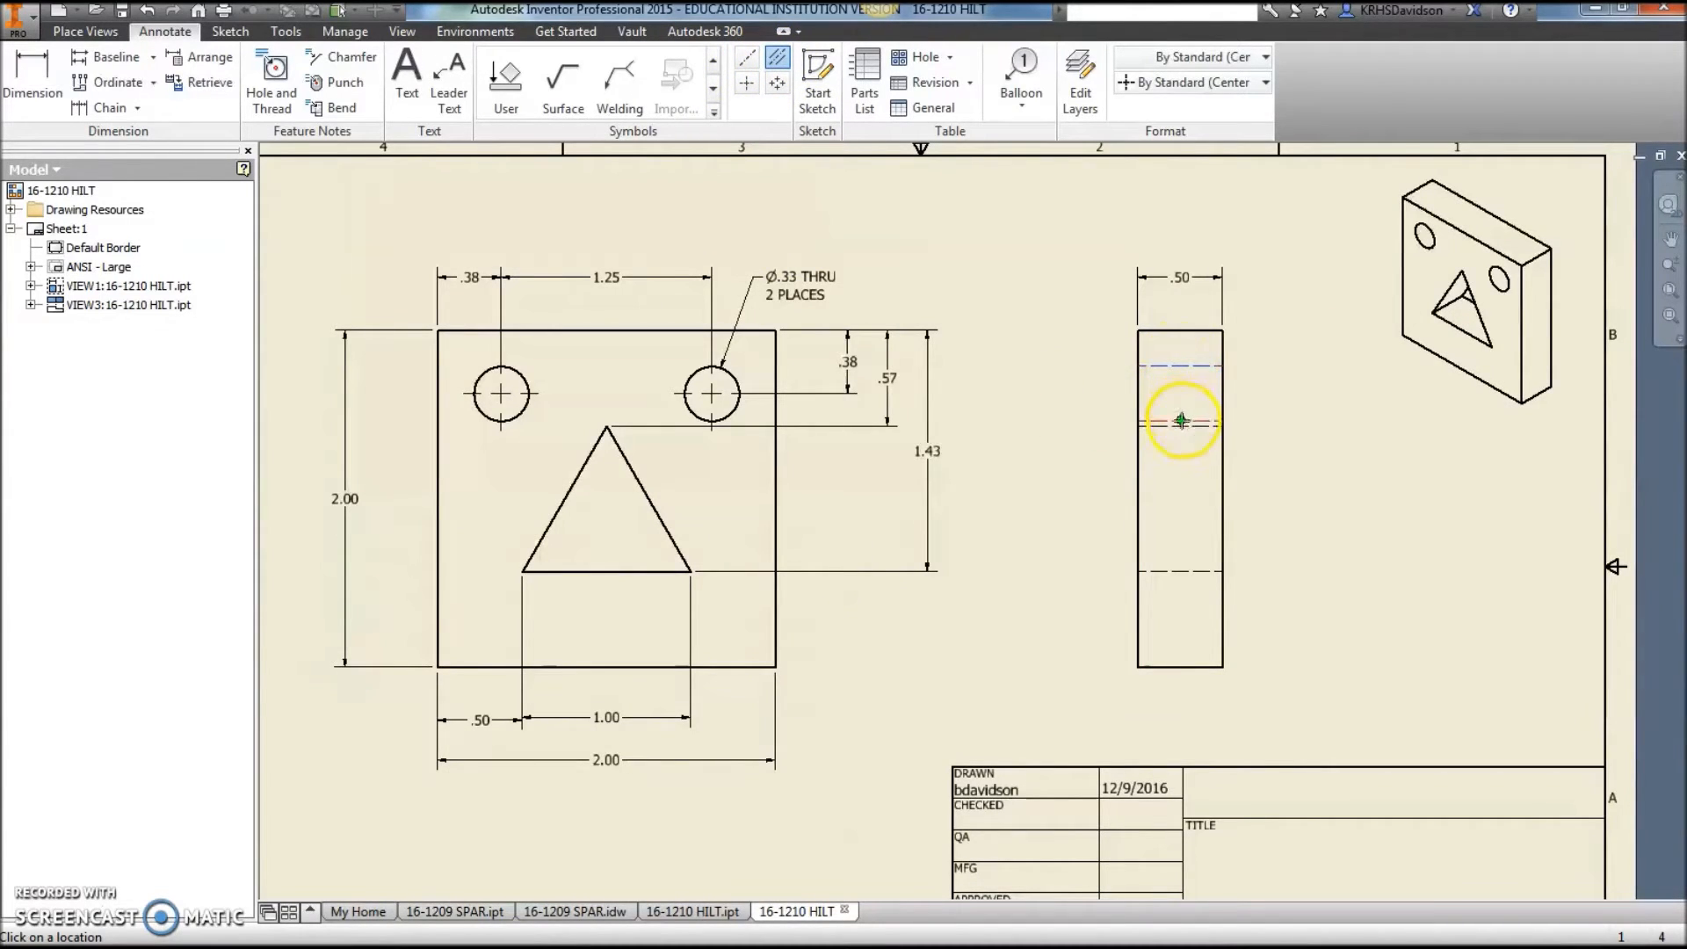
pyautogui.scroll(-1, 903, 519)
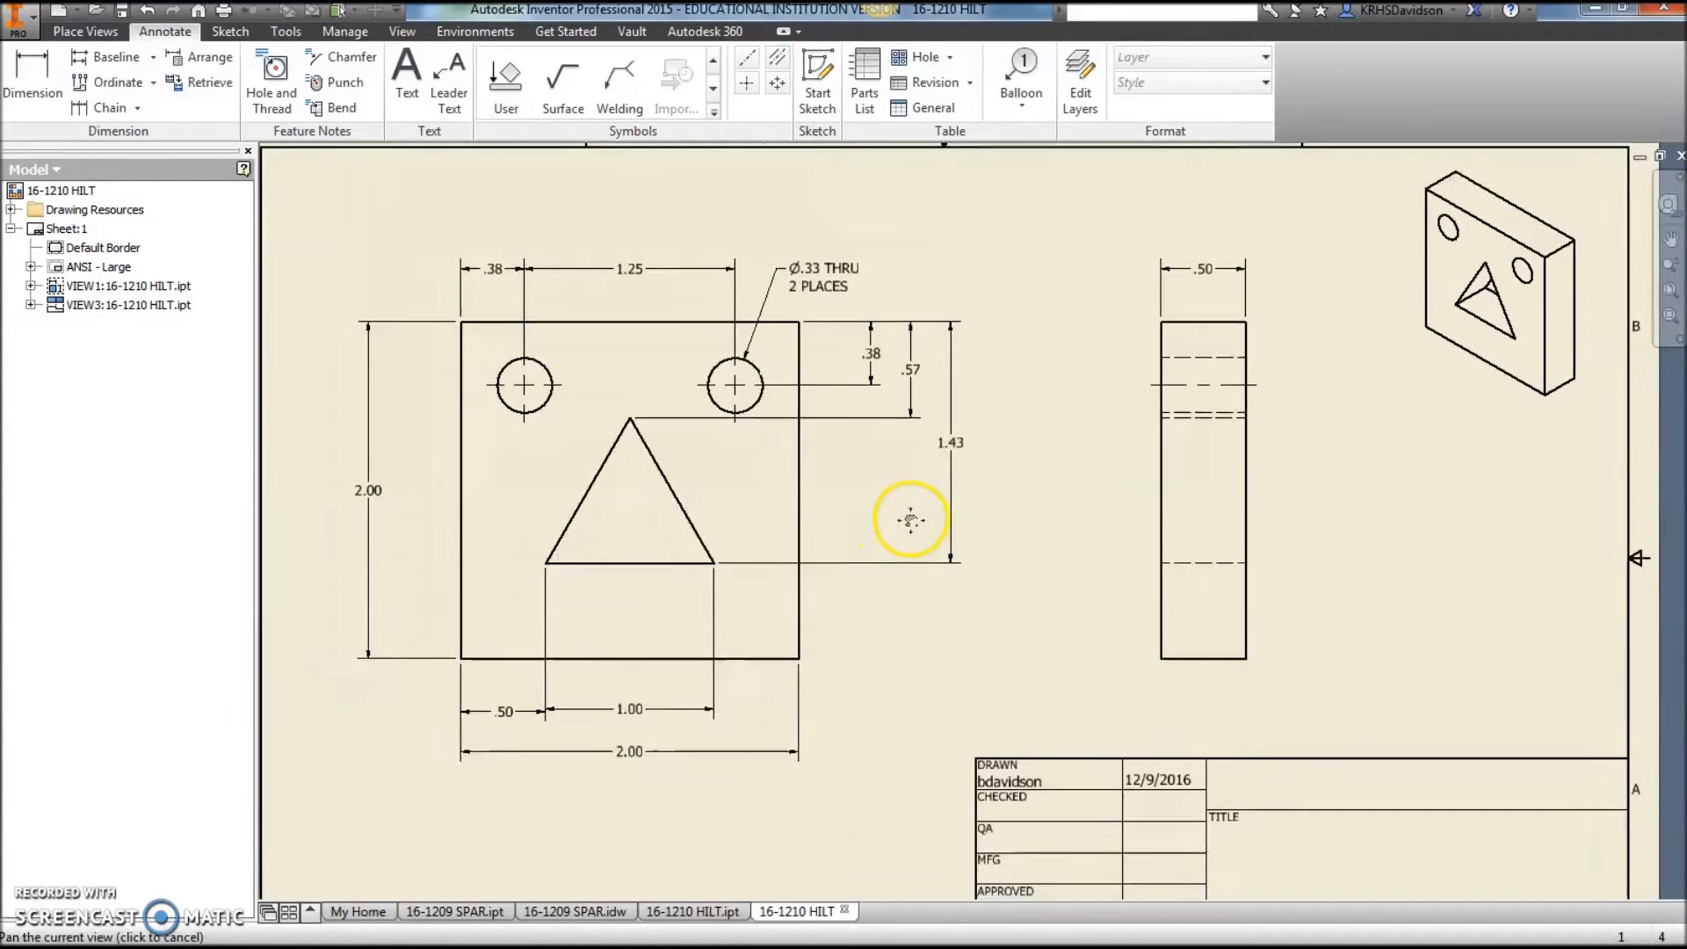
pyautogui.press('Escape')
# Save the drawing as 16-1210 HILT in the Davidson1 folder as an Inventor drawing file (.idw).
pyautogui.scroll(-2, 729, 497)
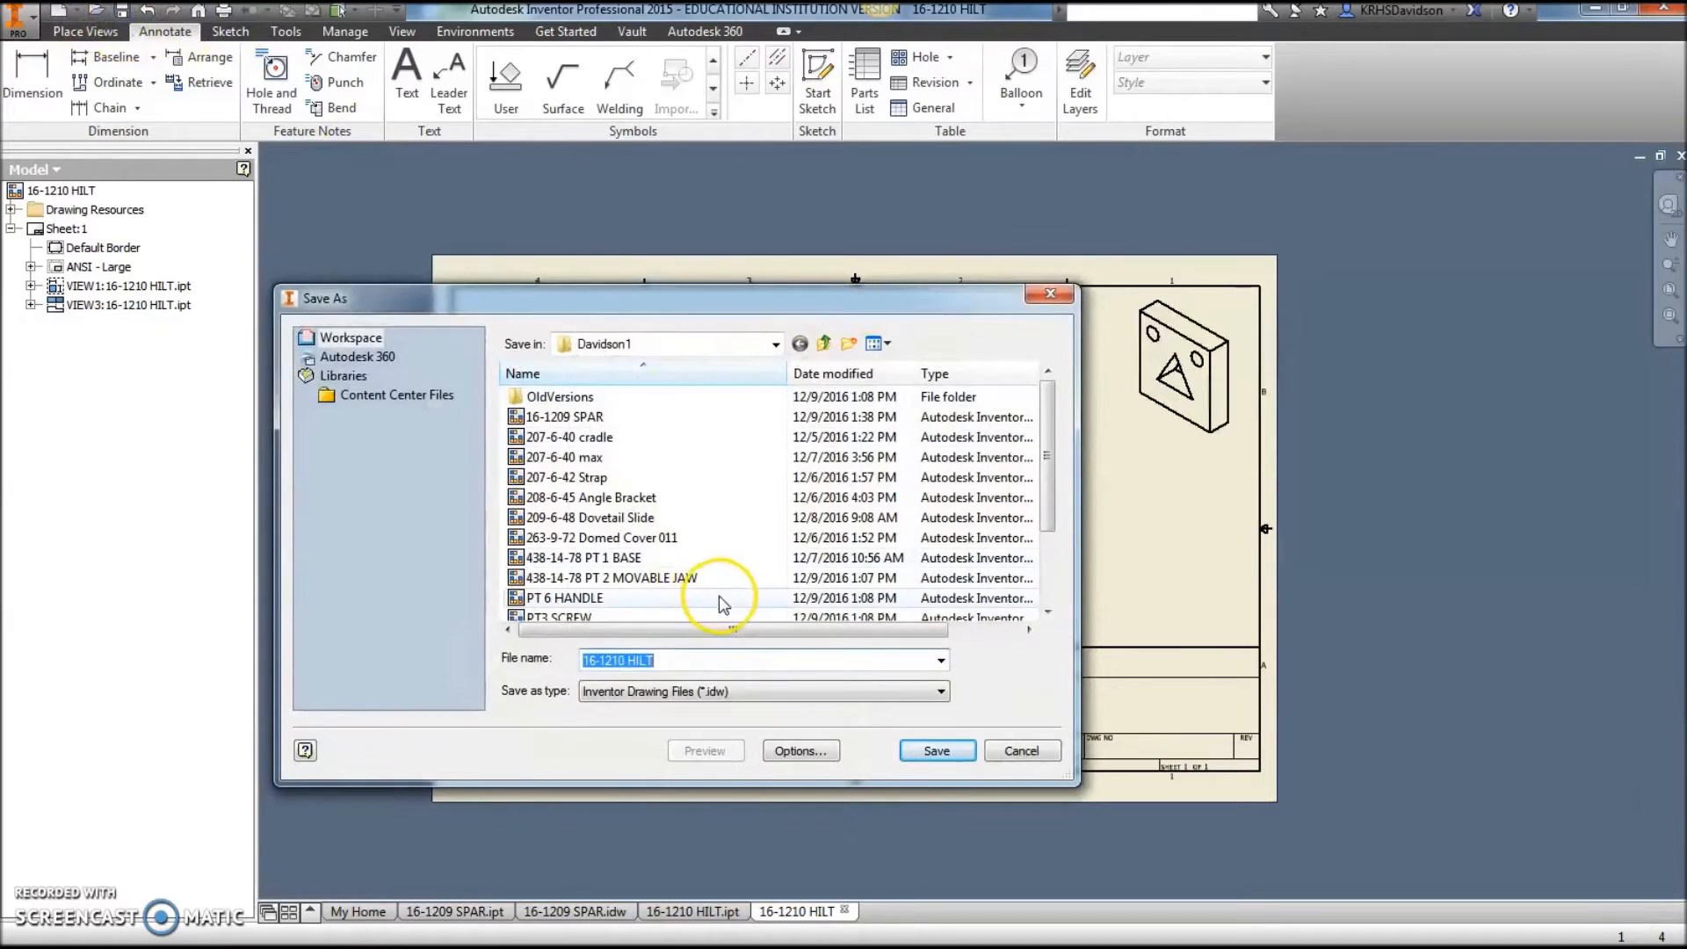
pyautogui.click(931, 745)
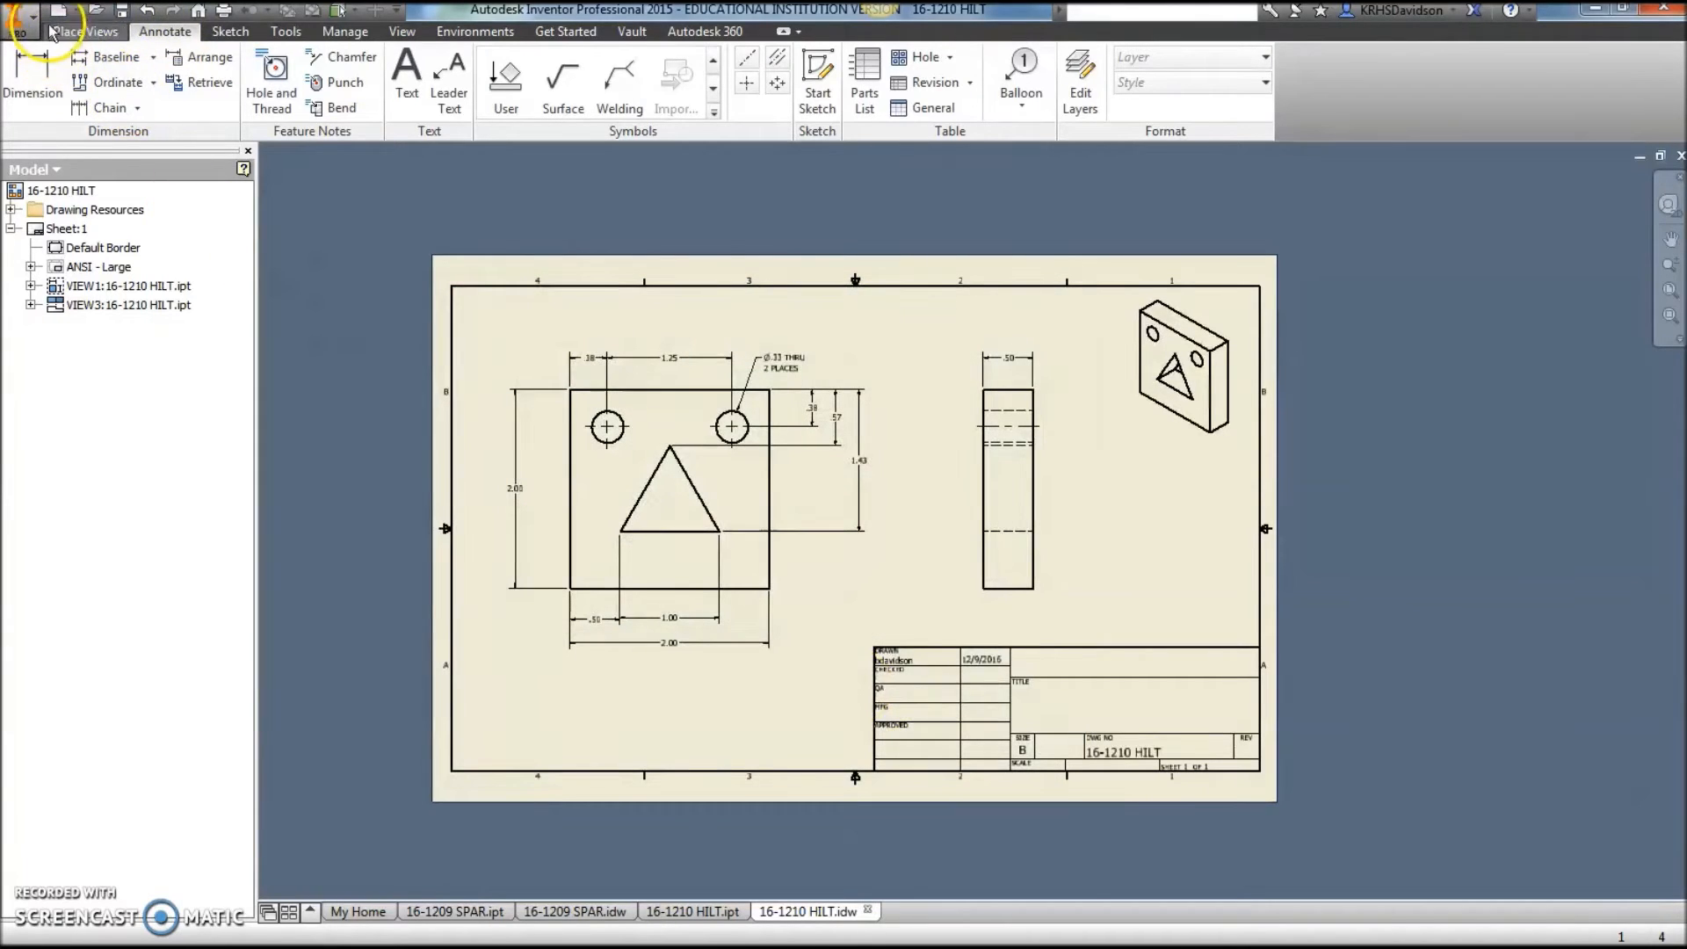
# In the drawing's iProperties, set the title to HILT and the company to KETTLE RUN HIGH SCHOOL.
pyautogui.click(17, 16)
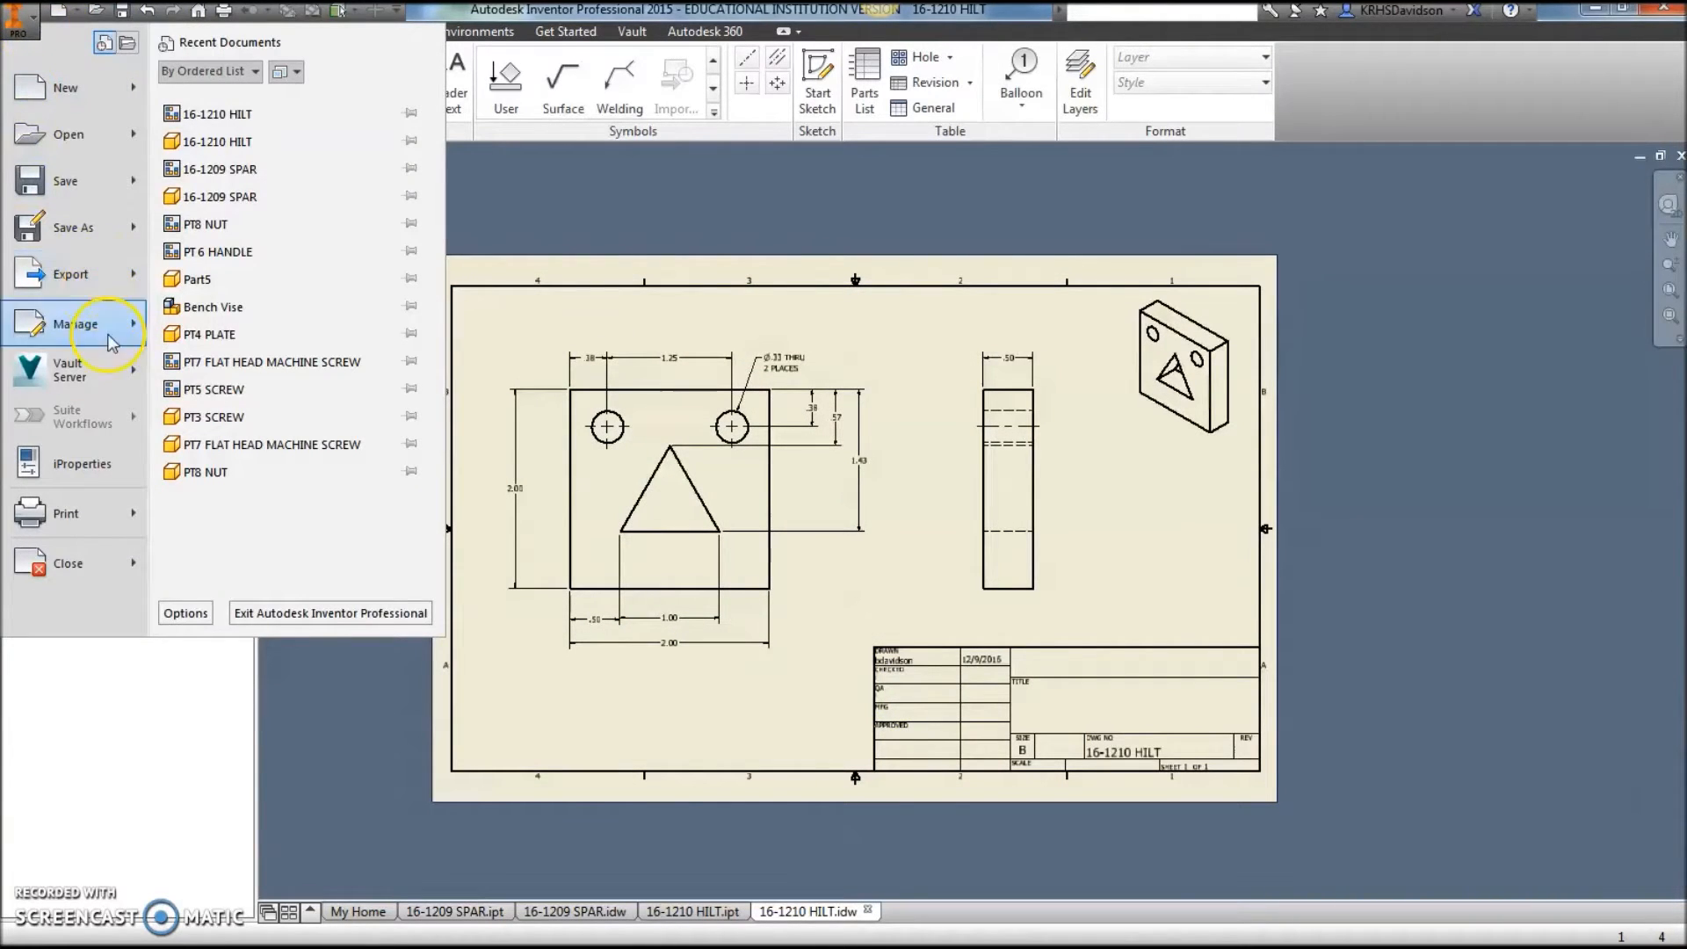
pyautogui.click(88, 465)
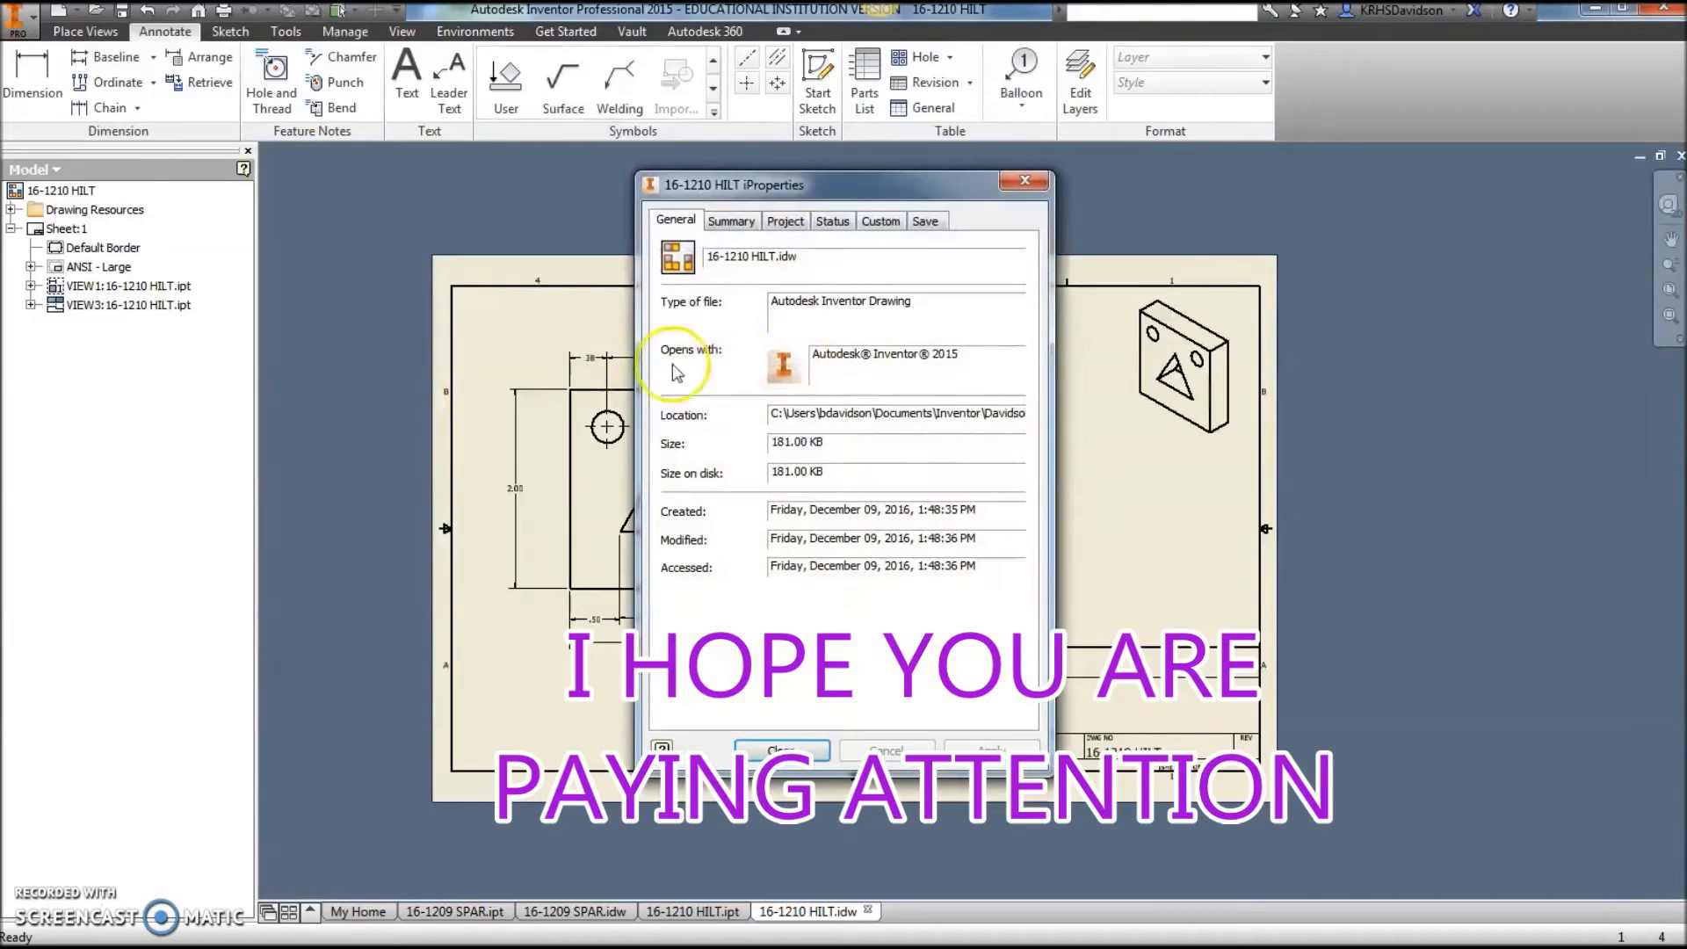
pyautogui.click(730, 222)
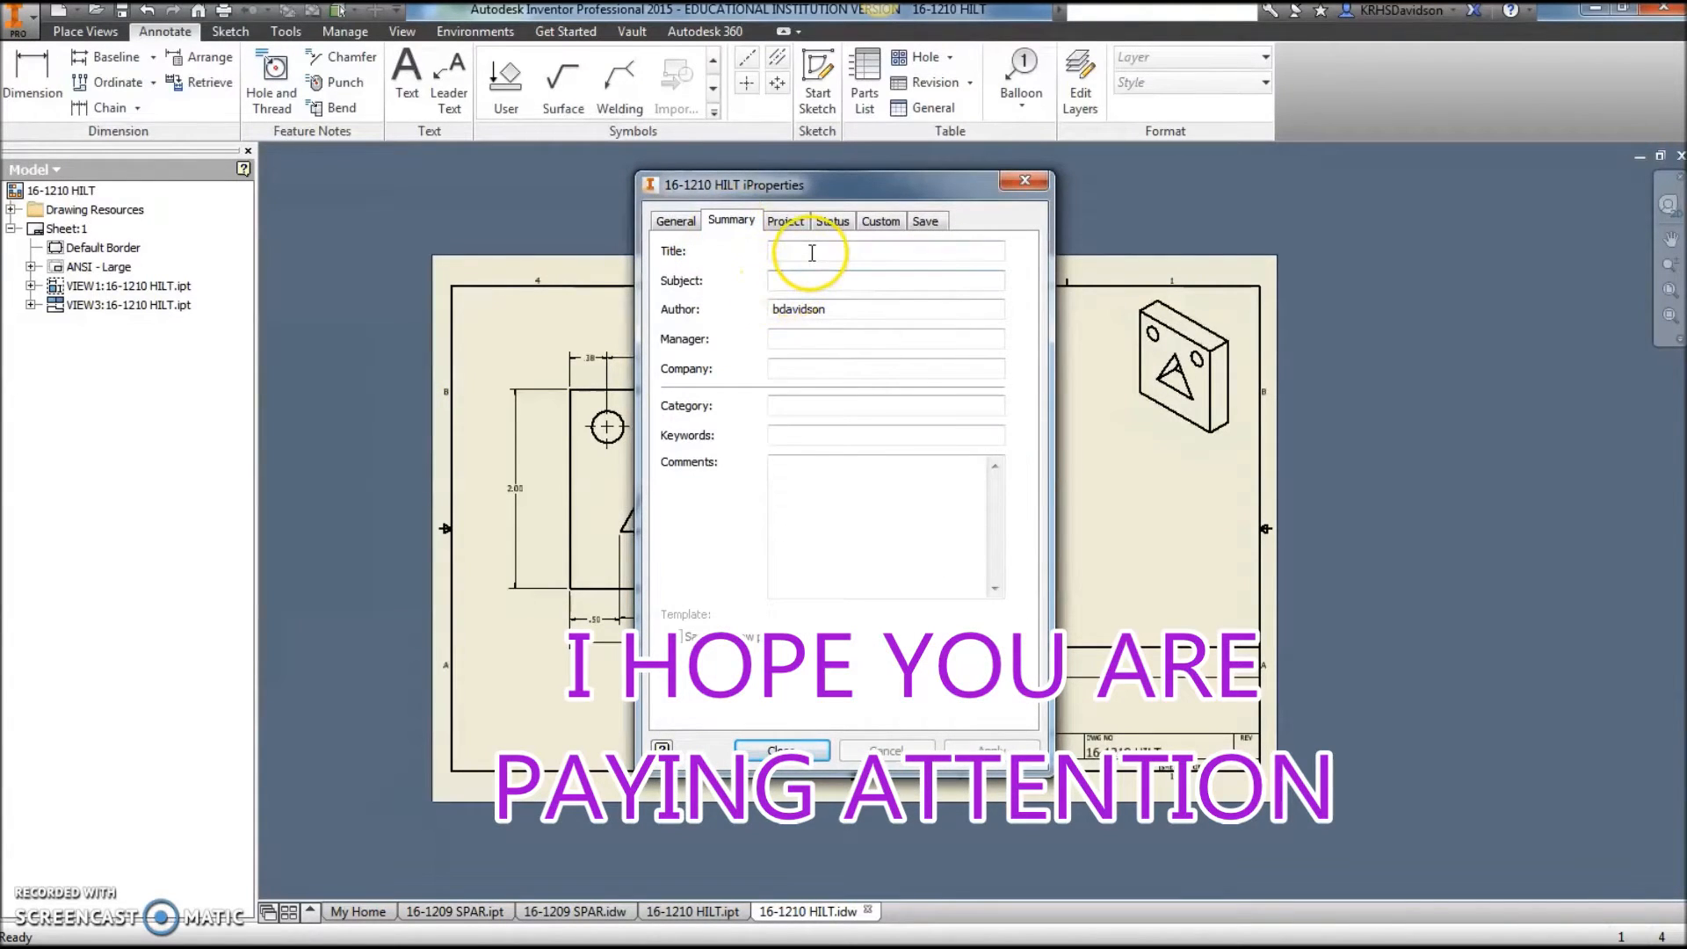
pyautogui.click(773, 368)
pyautogui.write('KETTLE RUN HIGH SCHOOL')
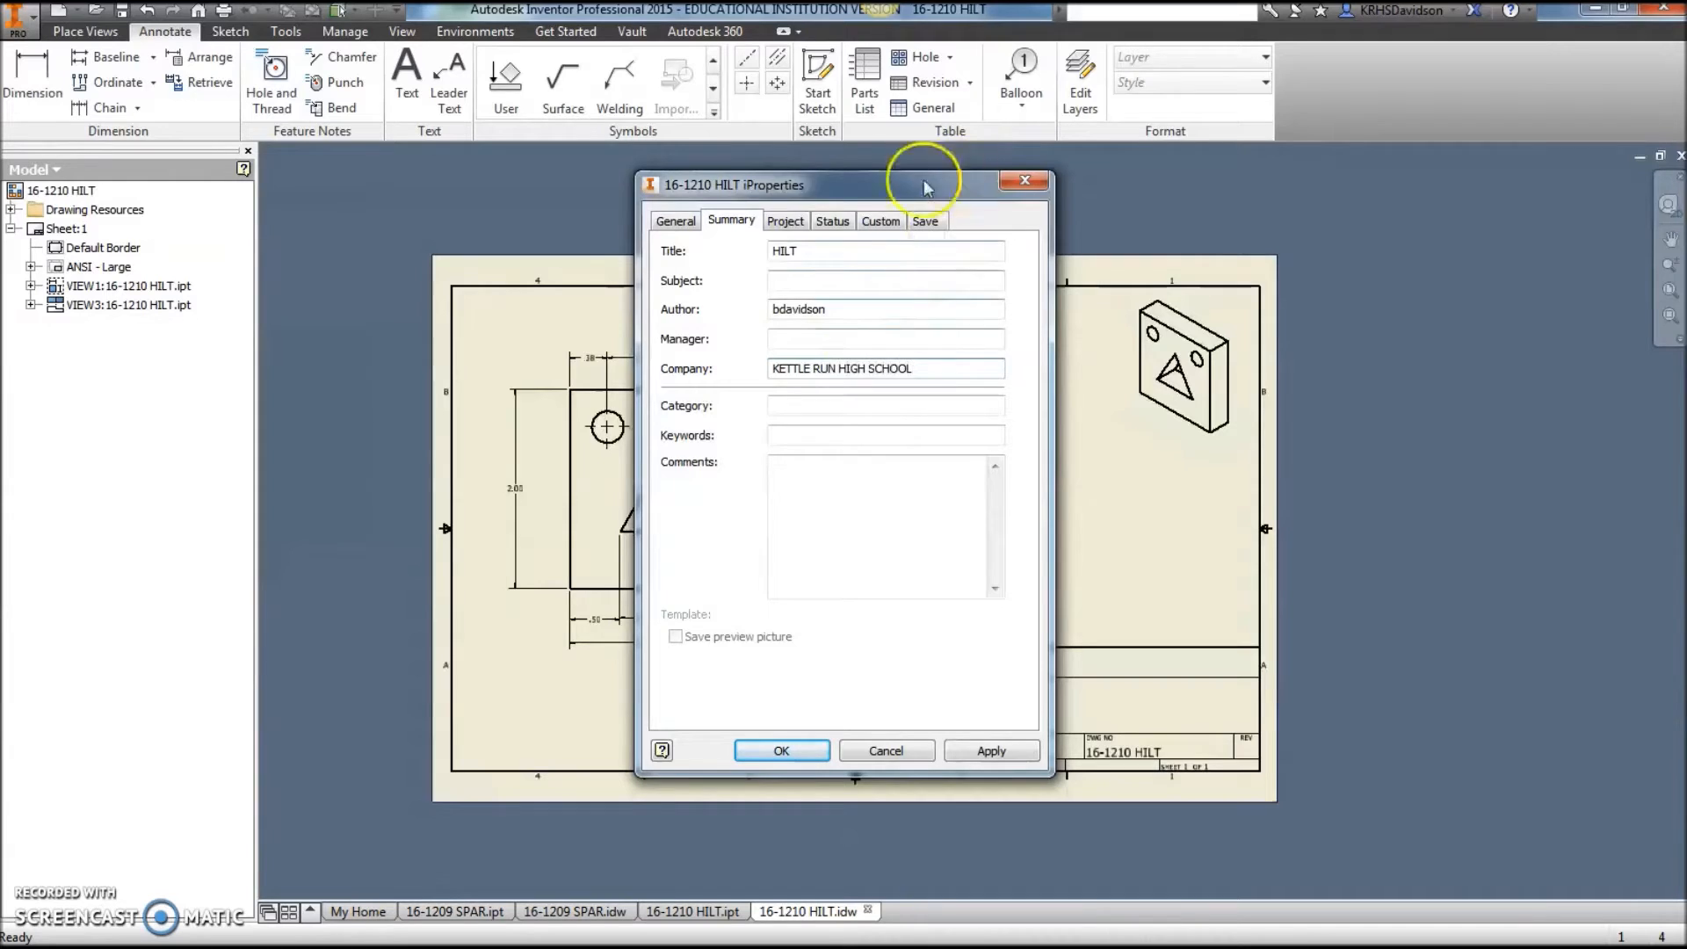
# Set the drawing's part number to 16-1210 in the iProperties and apply the changes to the title block.
pyautogui.click(785, 220)
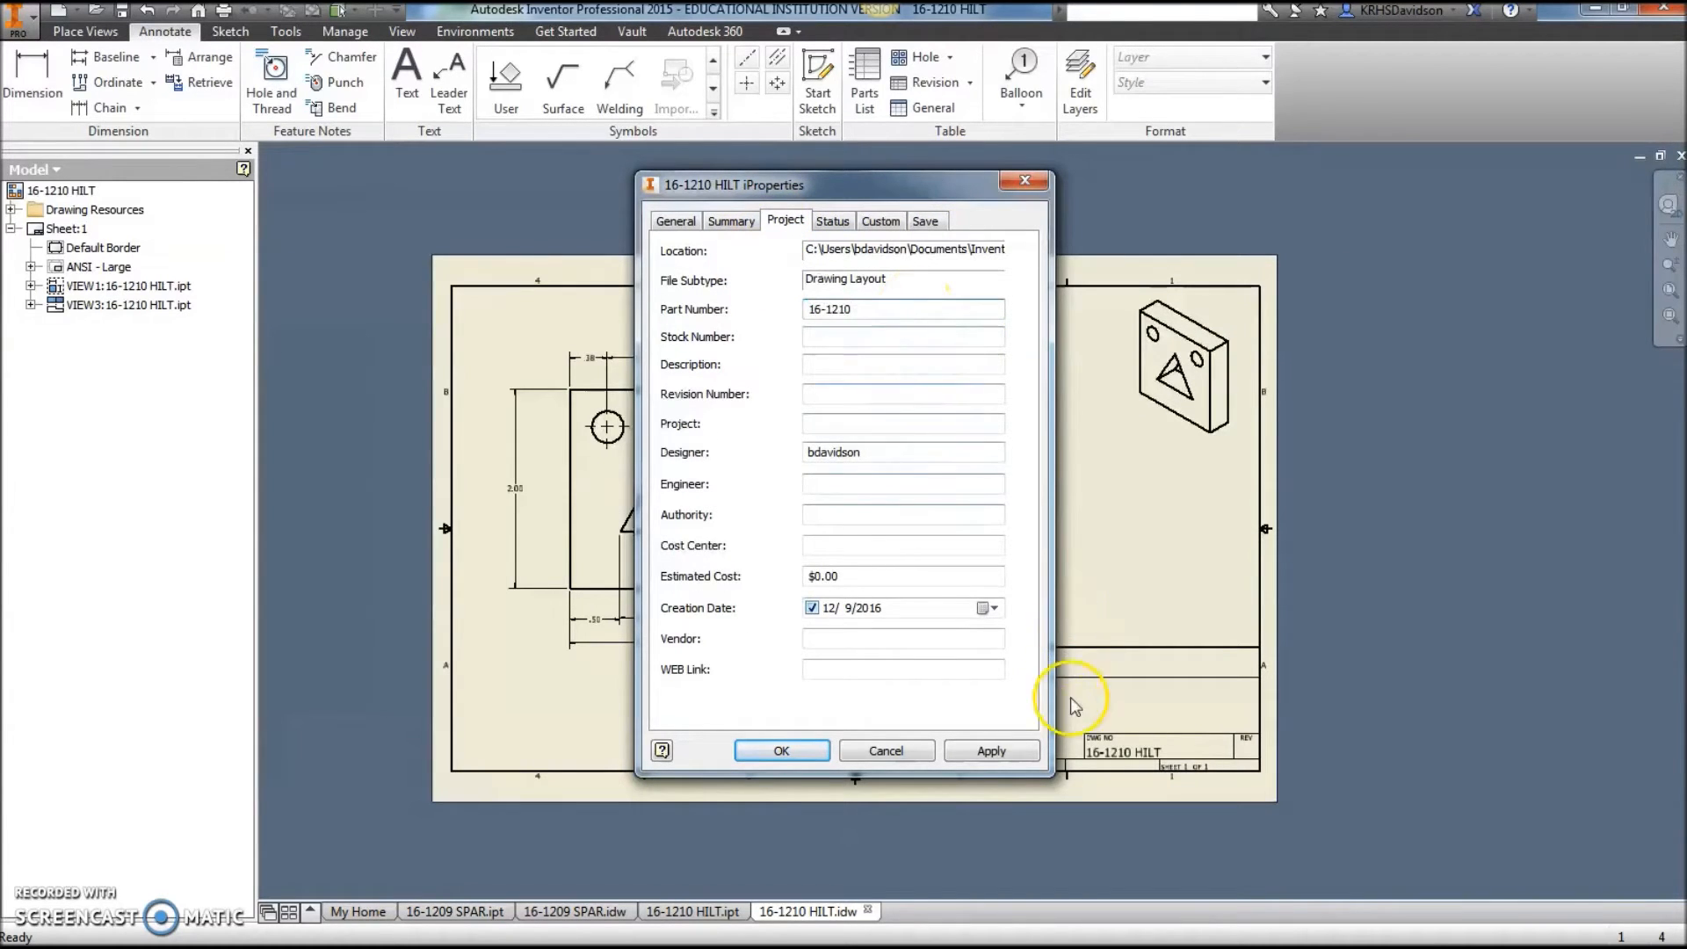
pyautogui.click(1001, 752)
pyautogui.click(805, 750)
pyautogui.moveTo(1319, 661); pyautogui.dragTo(1437, 629, button='middle')
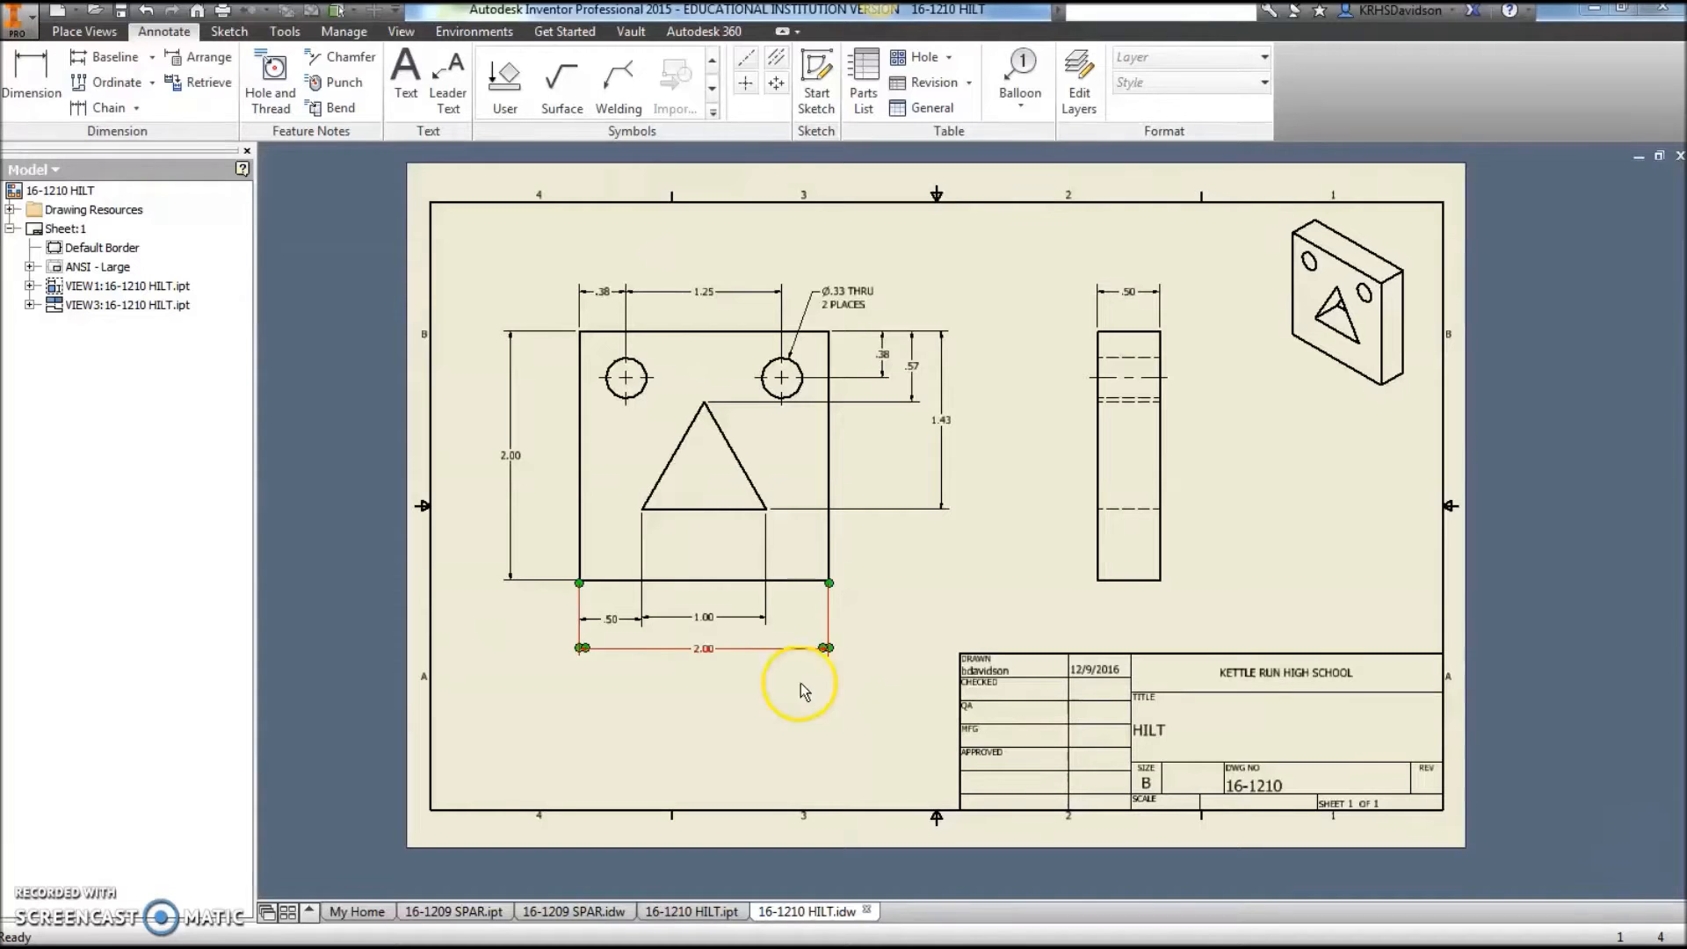
# Create a new part from the English Standard (in).ipt template.
pyautogui.click(54, 14)
pyautogui.click(391, 230)
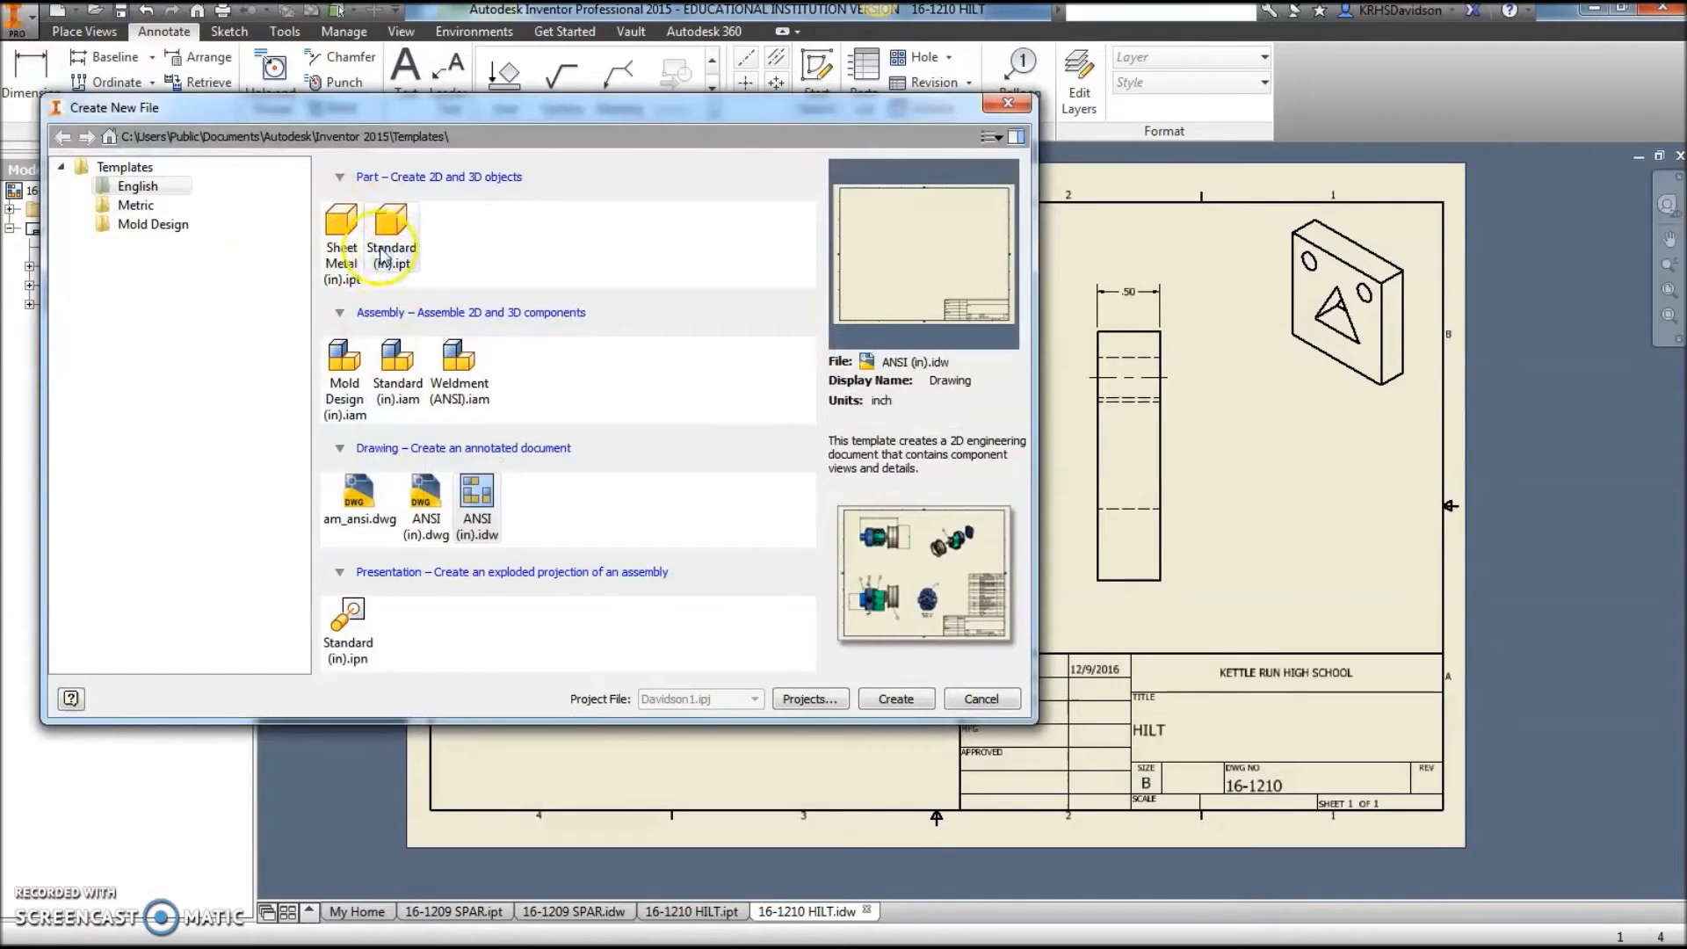
pyautogui.click(892, 699)
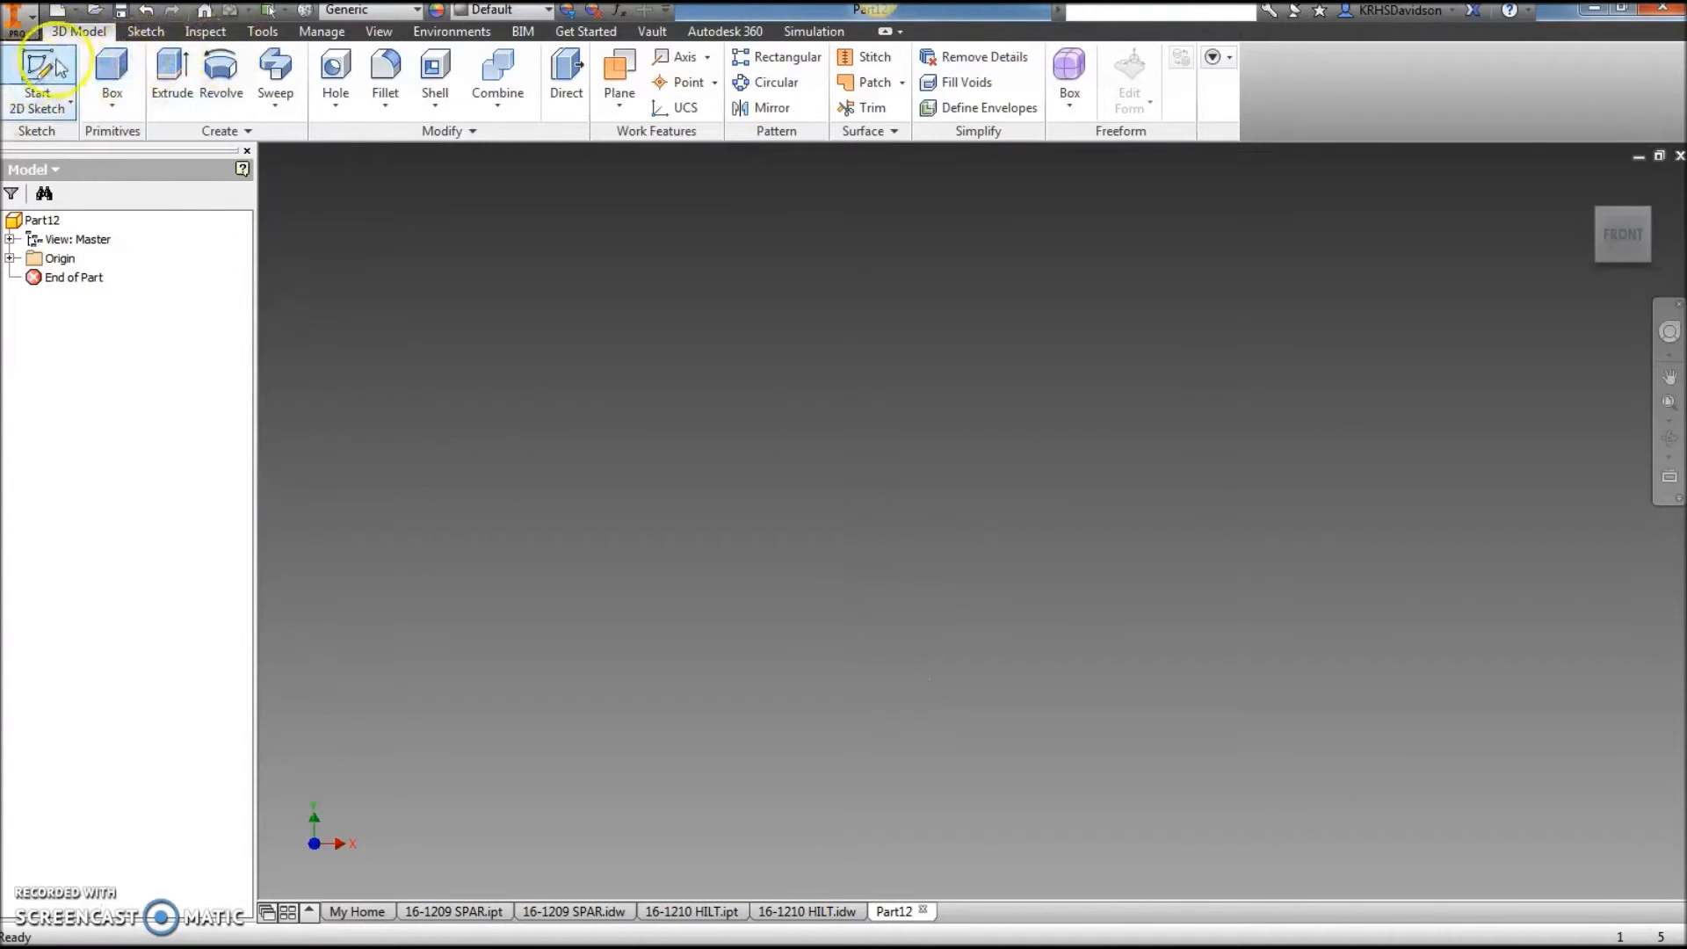
# Sketch a circle of 0.325 in diameter centered on the origin in the front plane and finish the sketch.
pyautogui.click(37, 84)
pyautogui.click(893, 317)
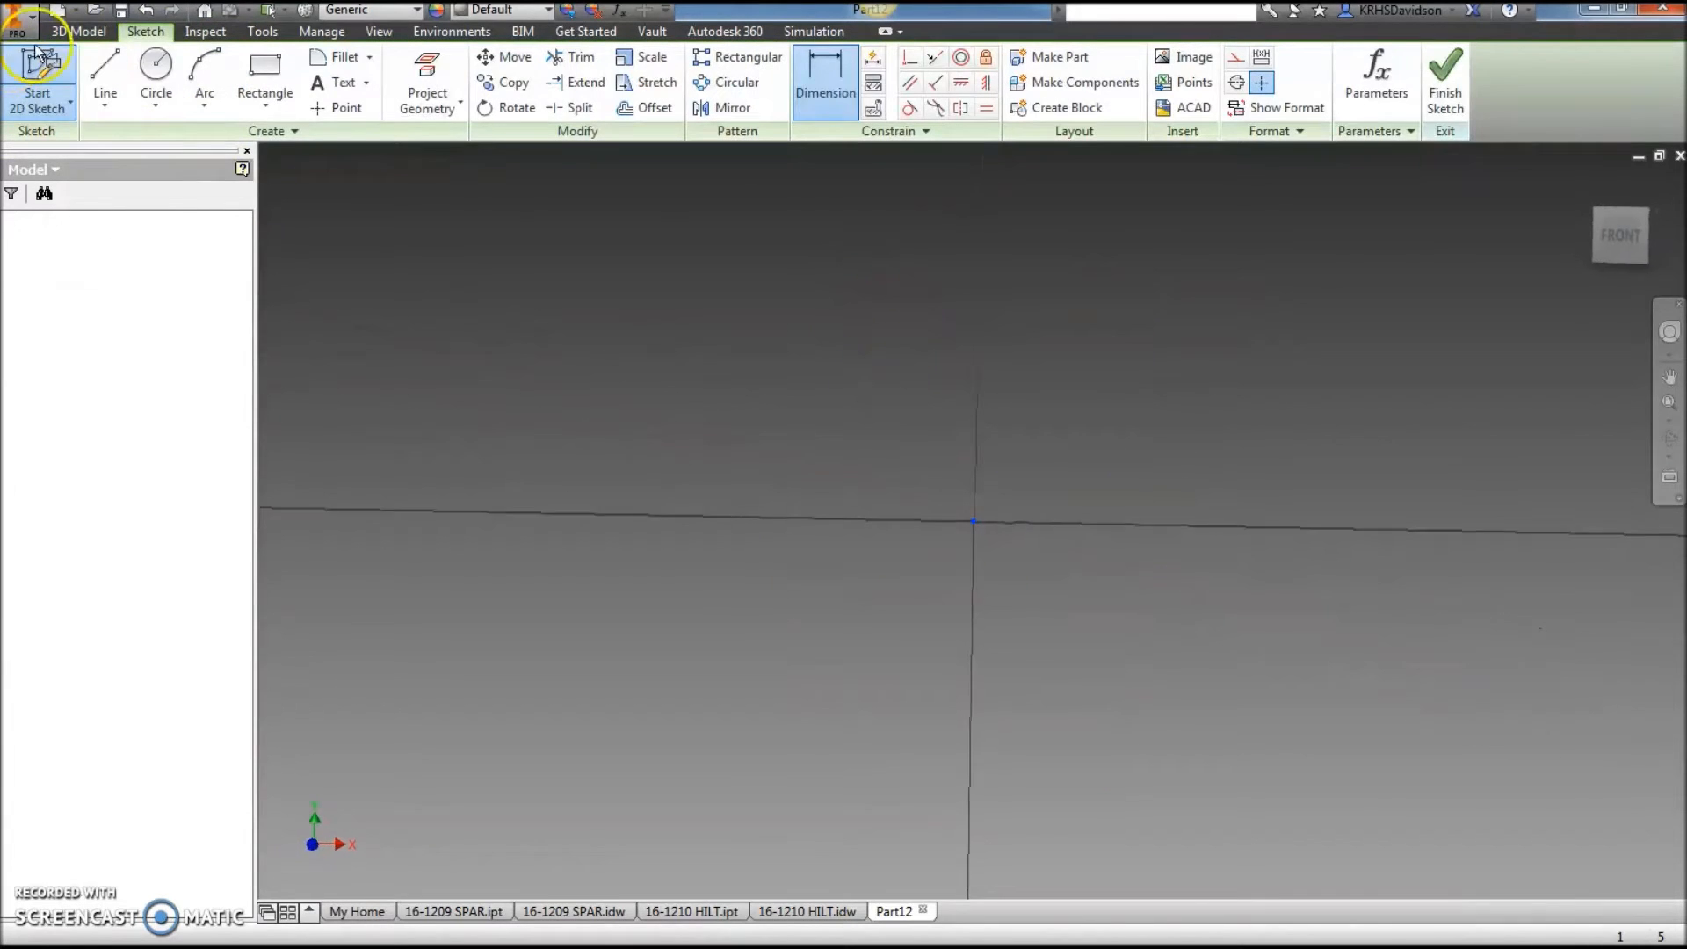
pyautogui.click(155, 66)
pyautogui.click(973, 521)
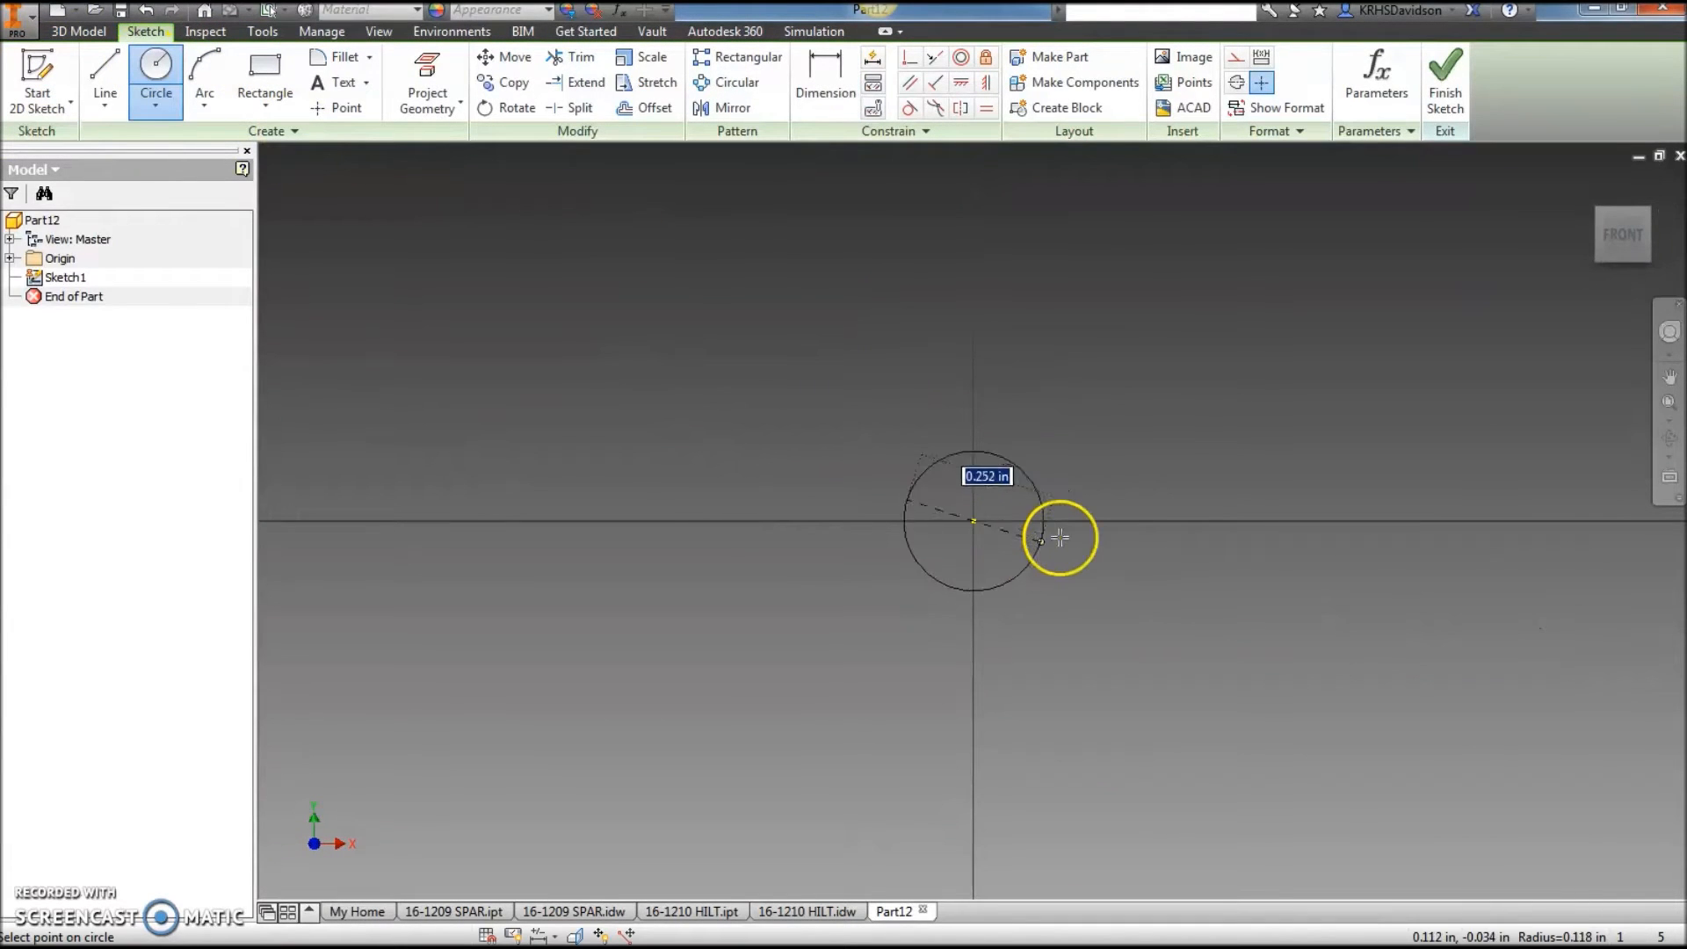
pyautogui.press('Return')
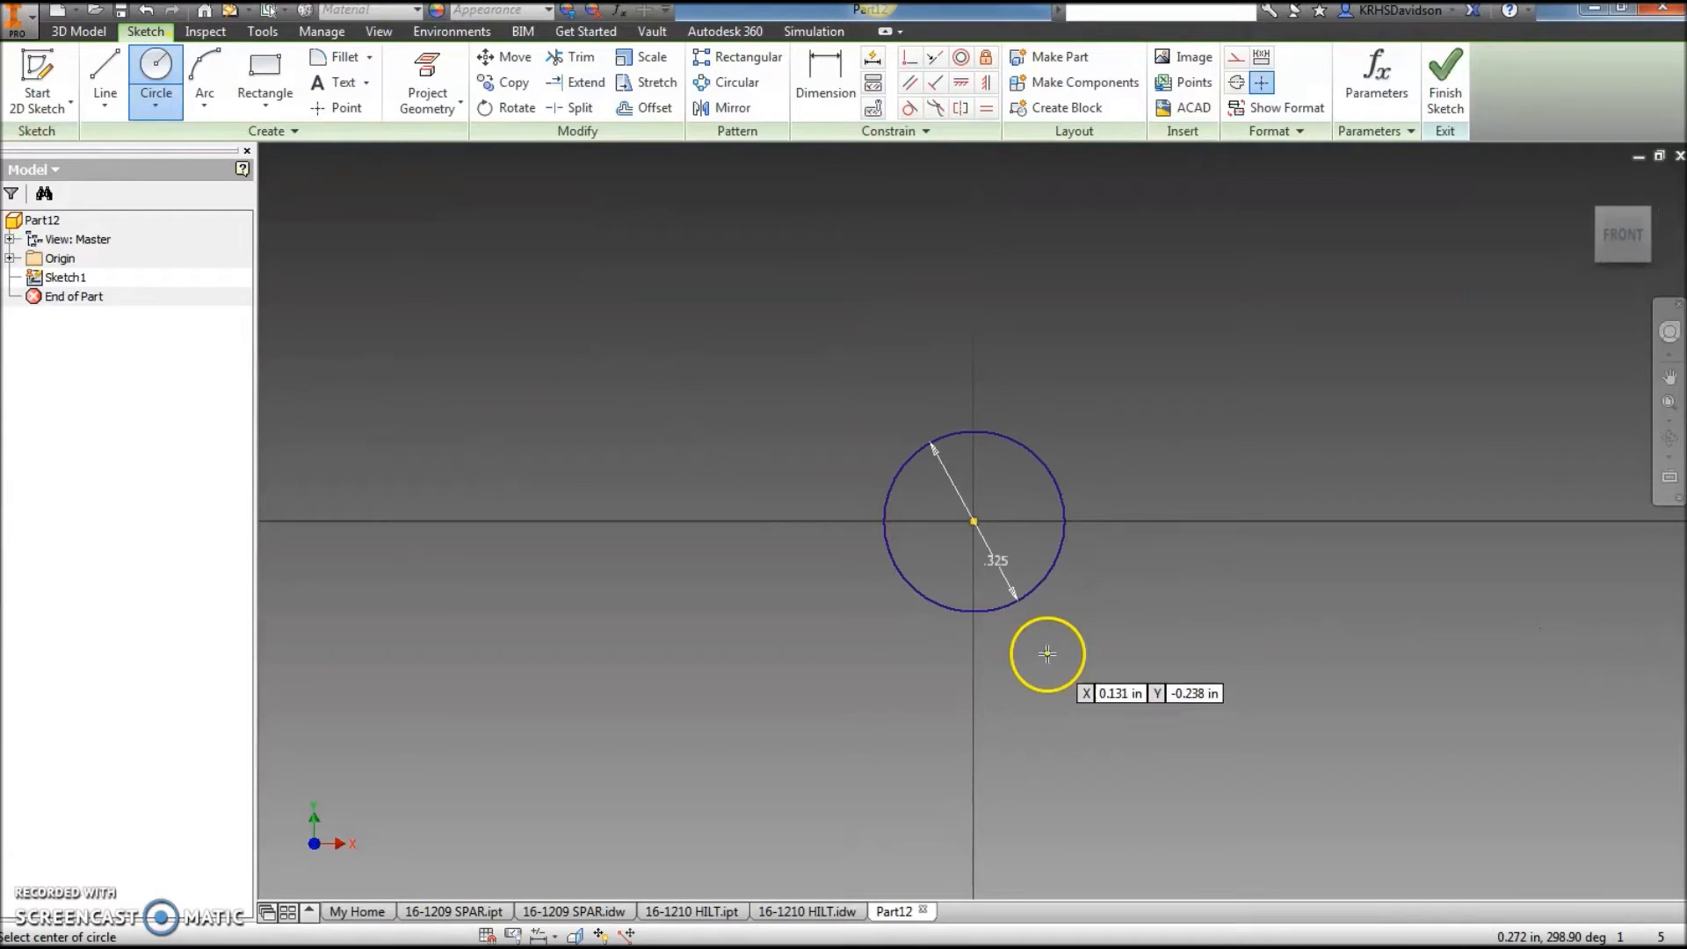
pyautogui.click(1445, 79)
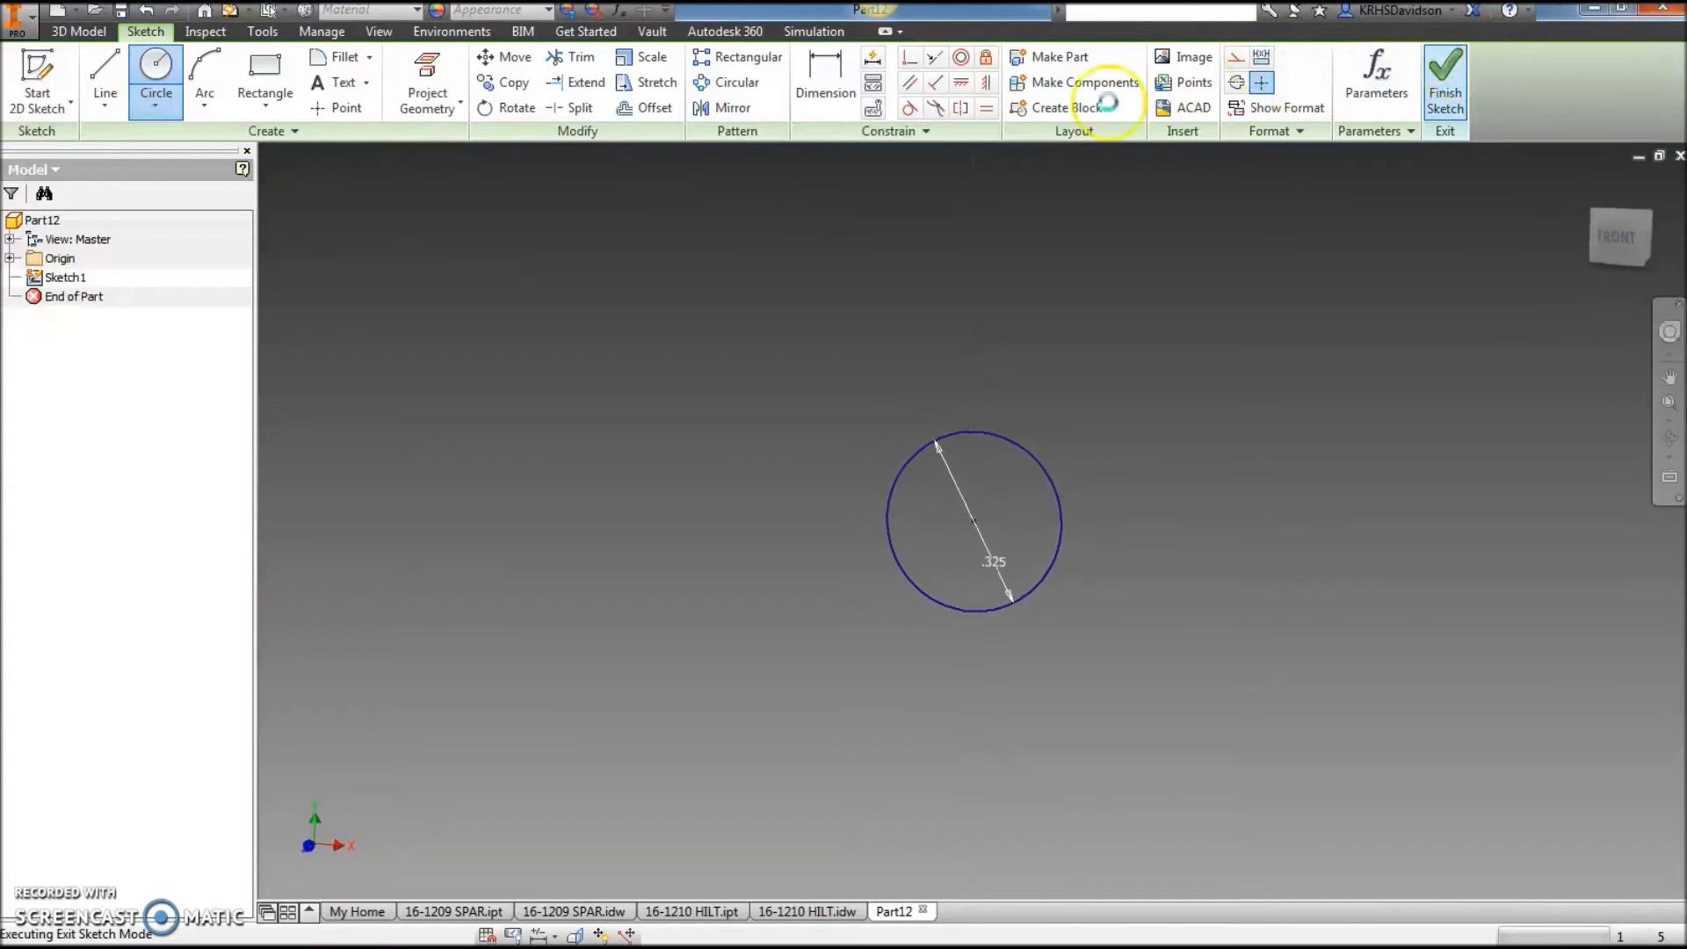
# Extrude the circle profile 5 in in the reversed direction to form the solid rod.
pyautogui.click(171, 79)
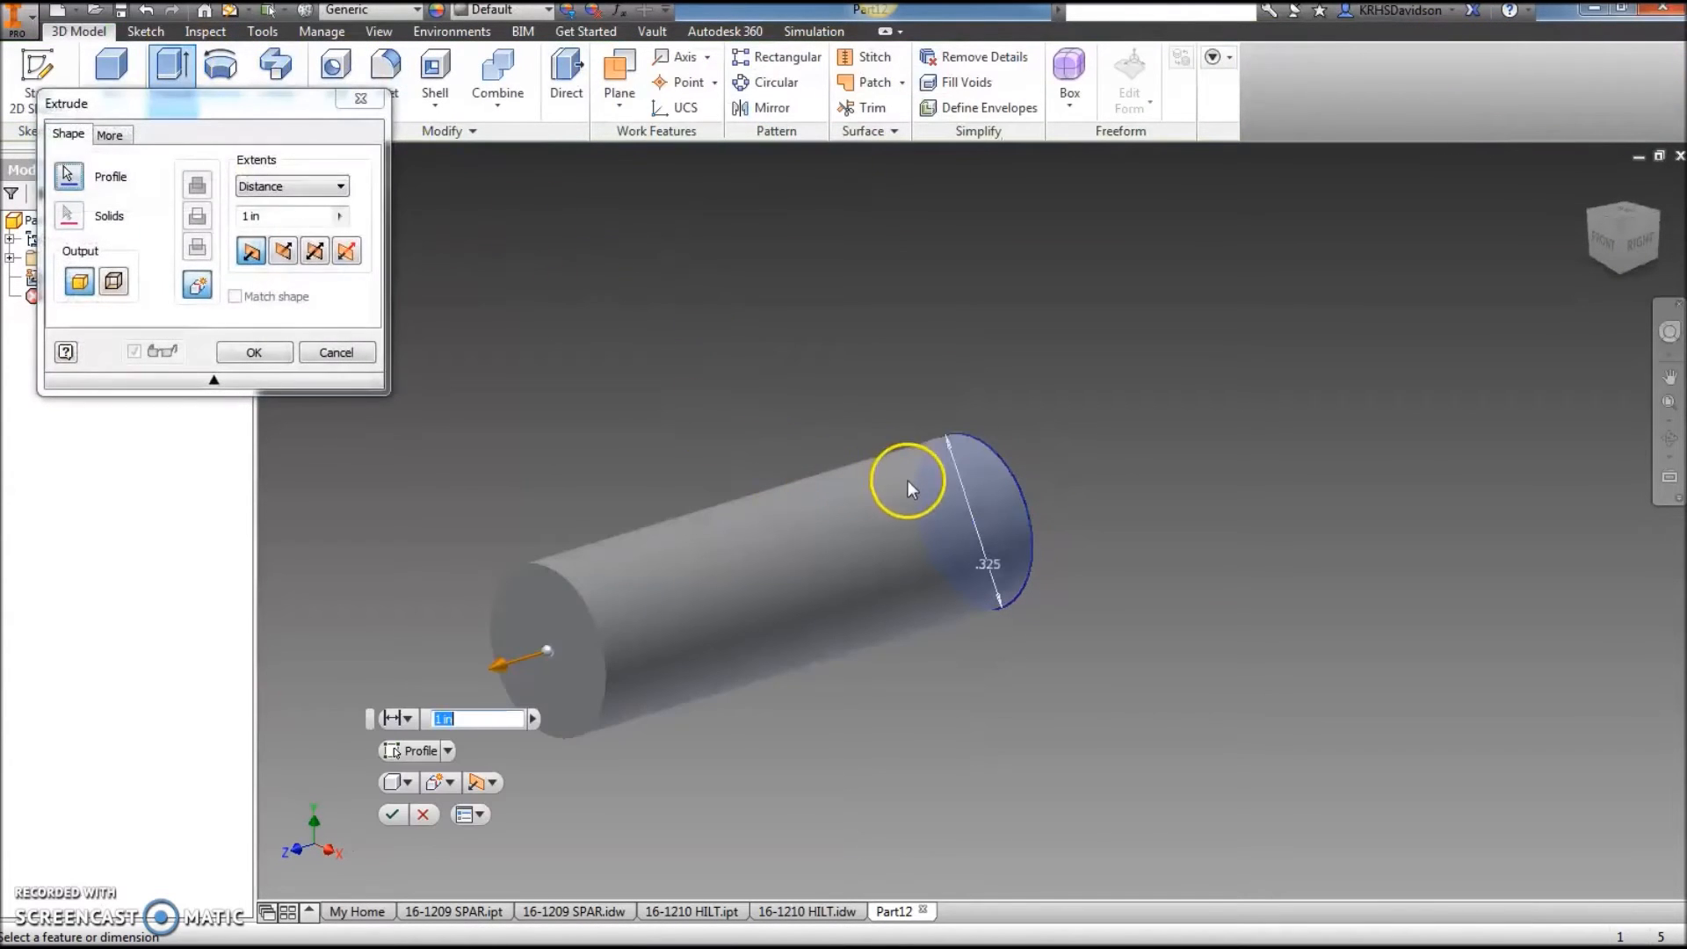
pyautogui.moveTo(264, 215); pyautogui.dragTo(207, 216)
pyautogui.write('5')
pyautogui.click(282, 251)
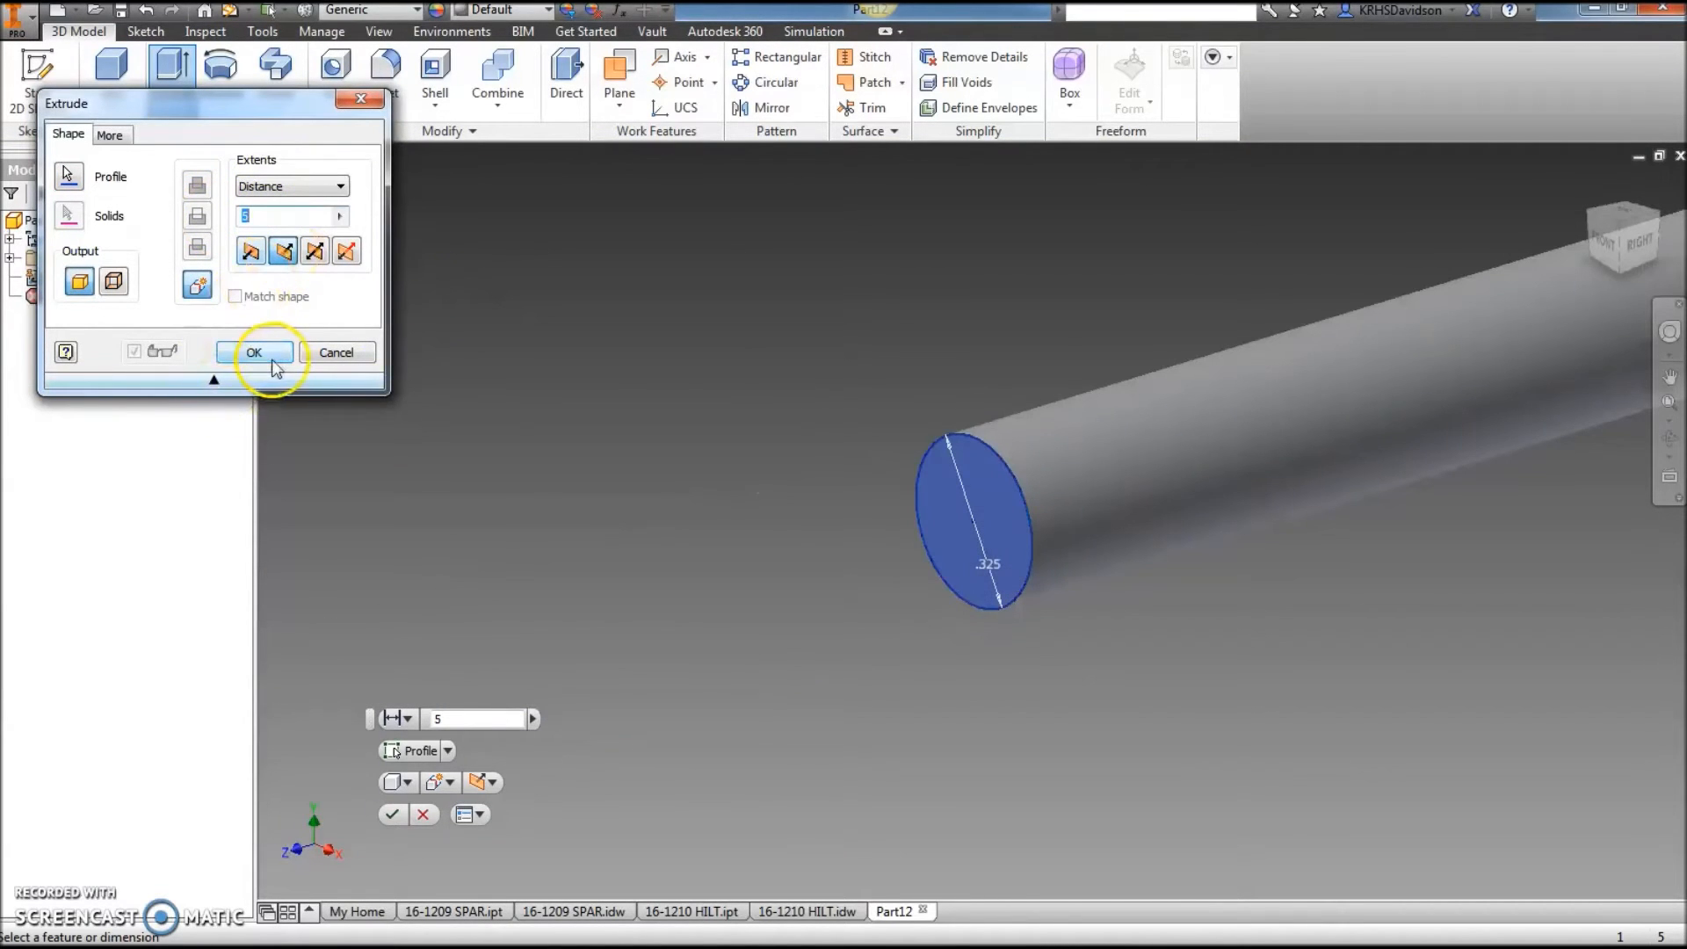
pyautogui.click(254, 352)
pyautogui.scroll(-5, 558, 467)
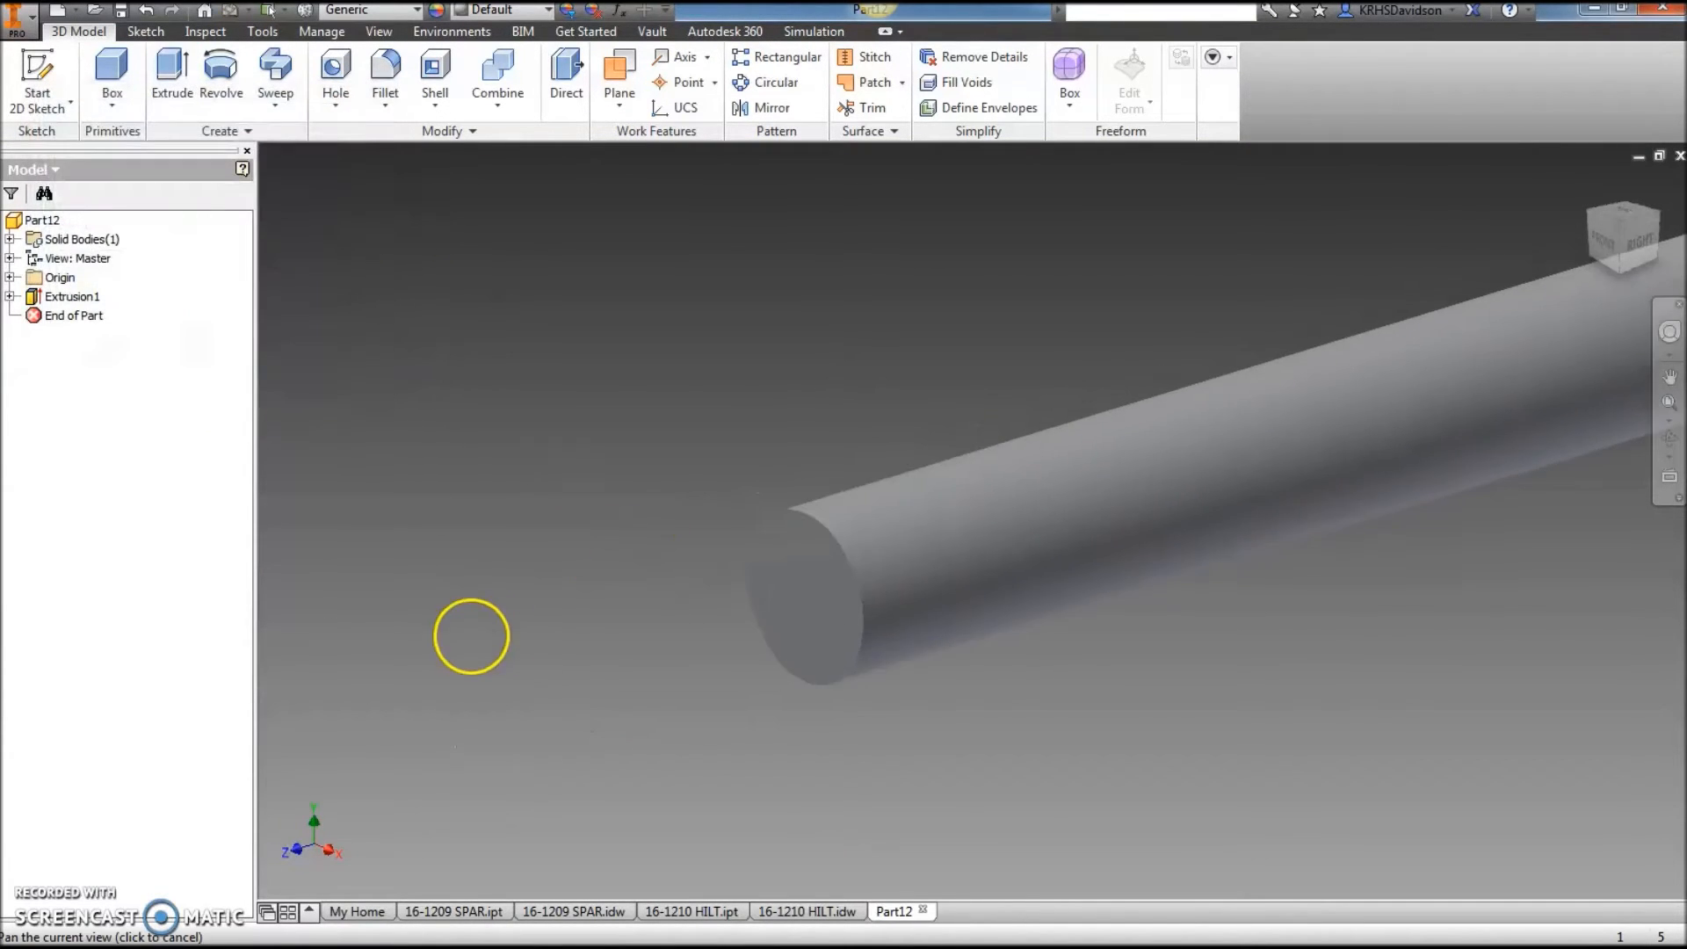
pyautogui.scroll(3, 887, 588)
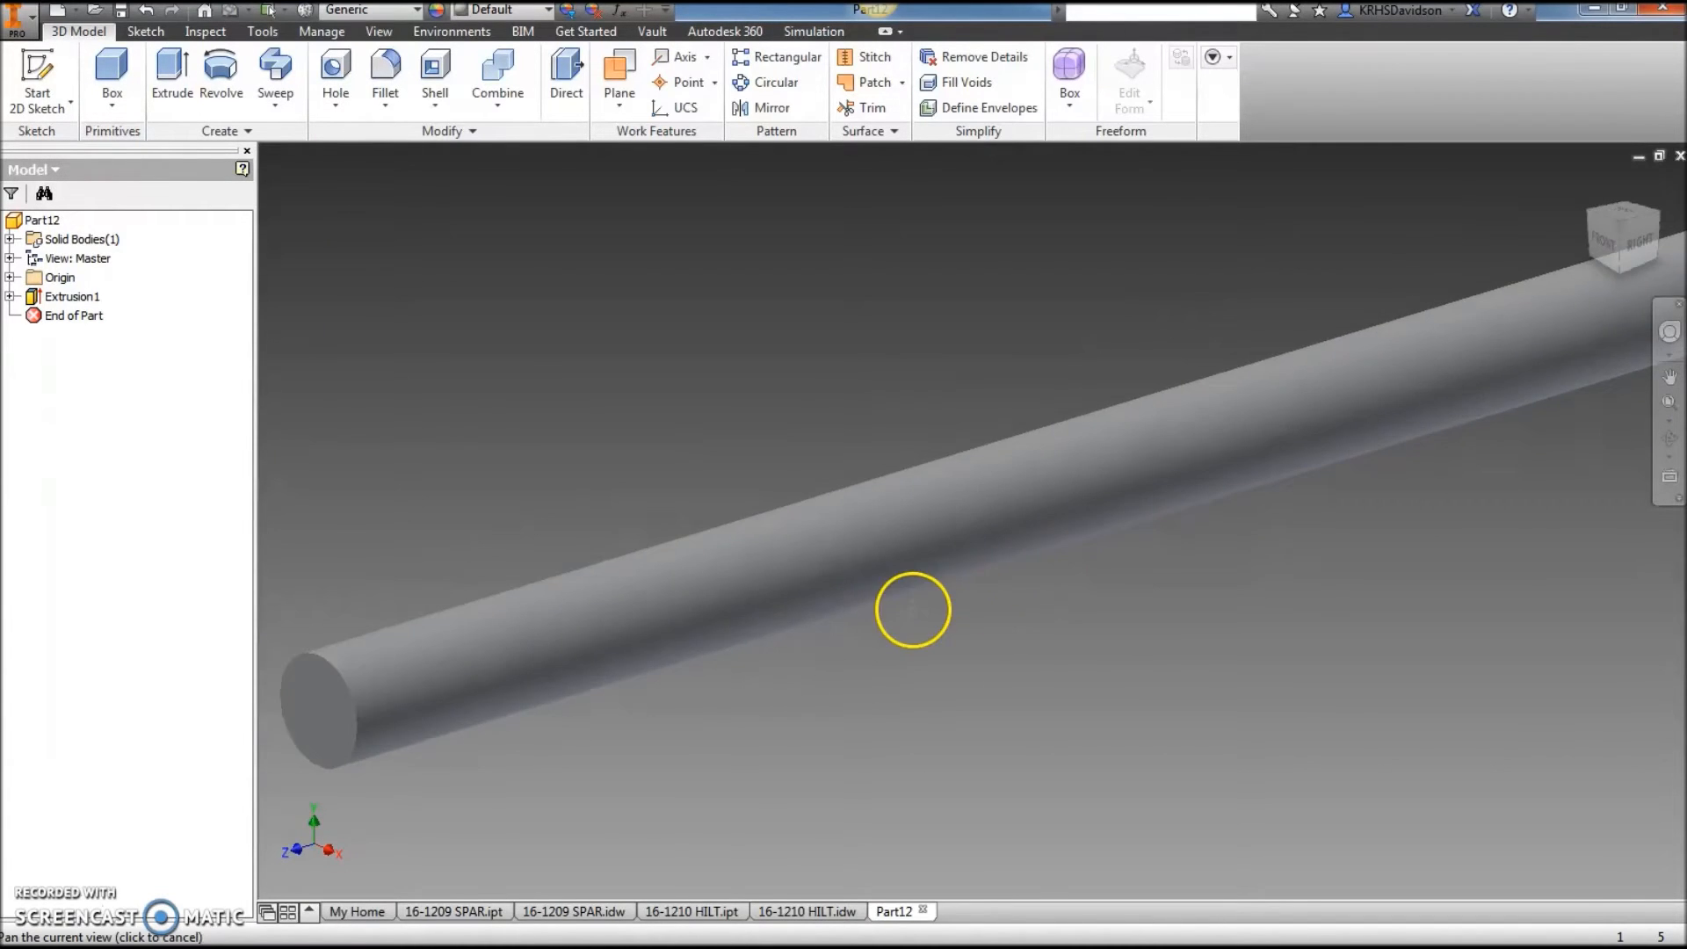
pyautogui.scroll(-3, 1007, 581)
pyautogui.scroll(3, 1006, 578)
pyautogui.scroll(-3, 1009, 576)
pyautogui.moveTo(1066, 606); pyautogui.dragTo(1047, 571, button='middle')
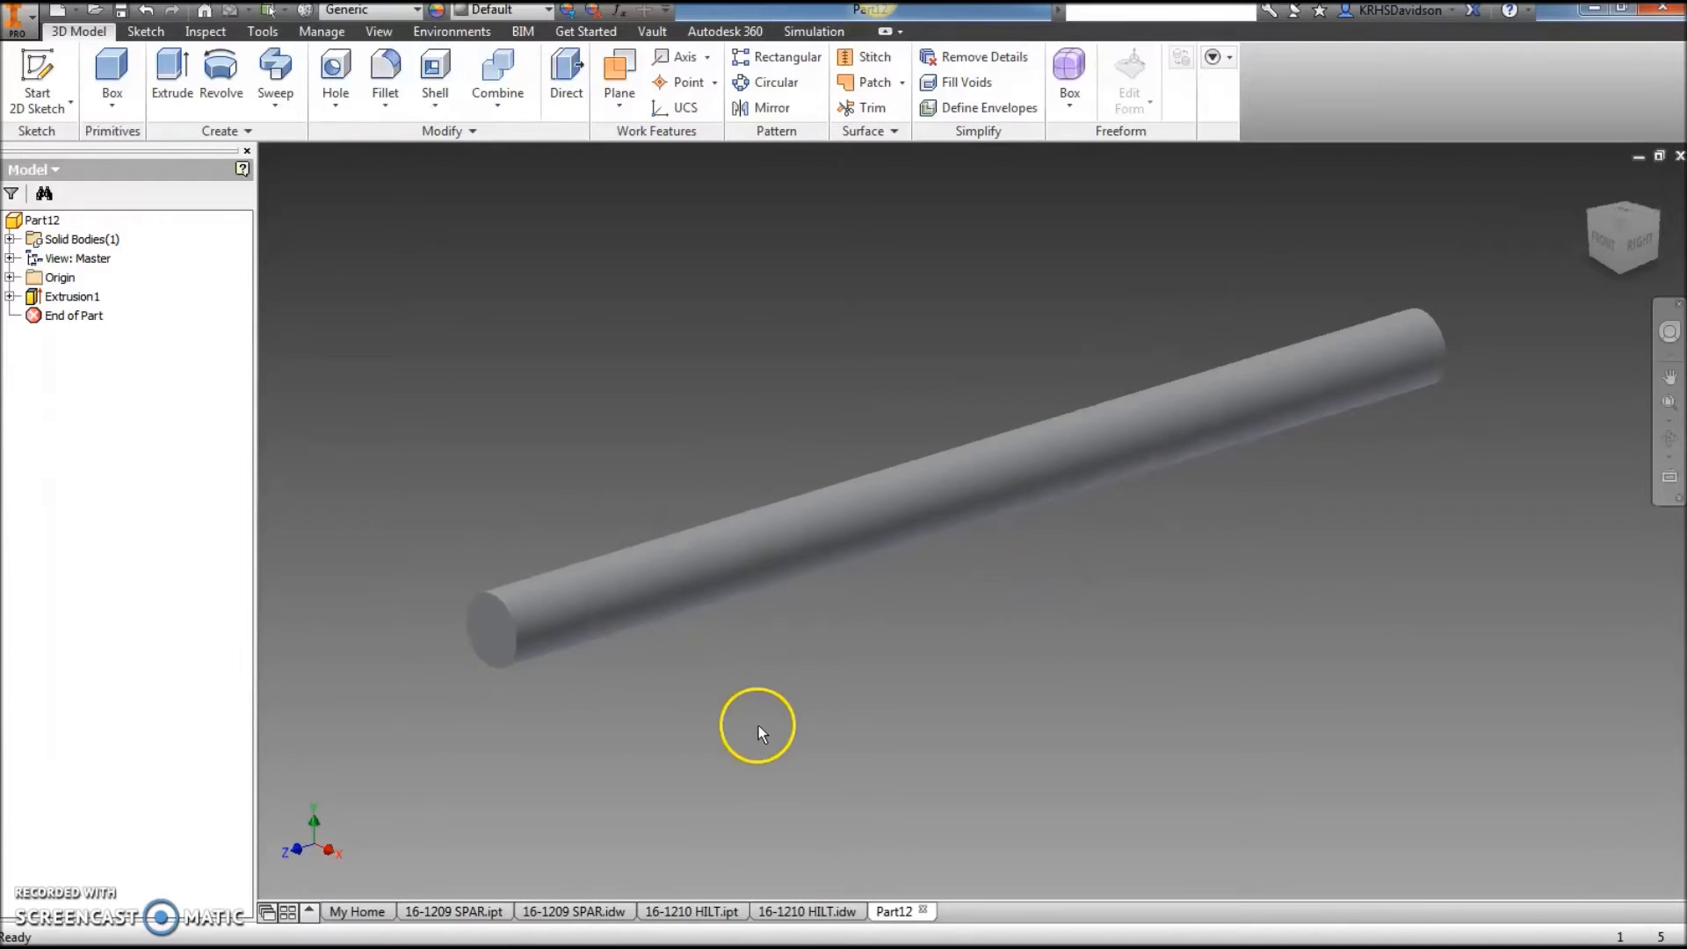
# Save the part as 16-1211 ROD in the Davidson1 folder.
pyautogui.click(121, 11)
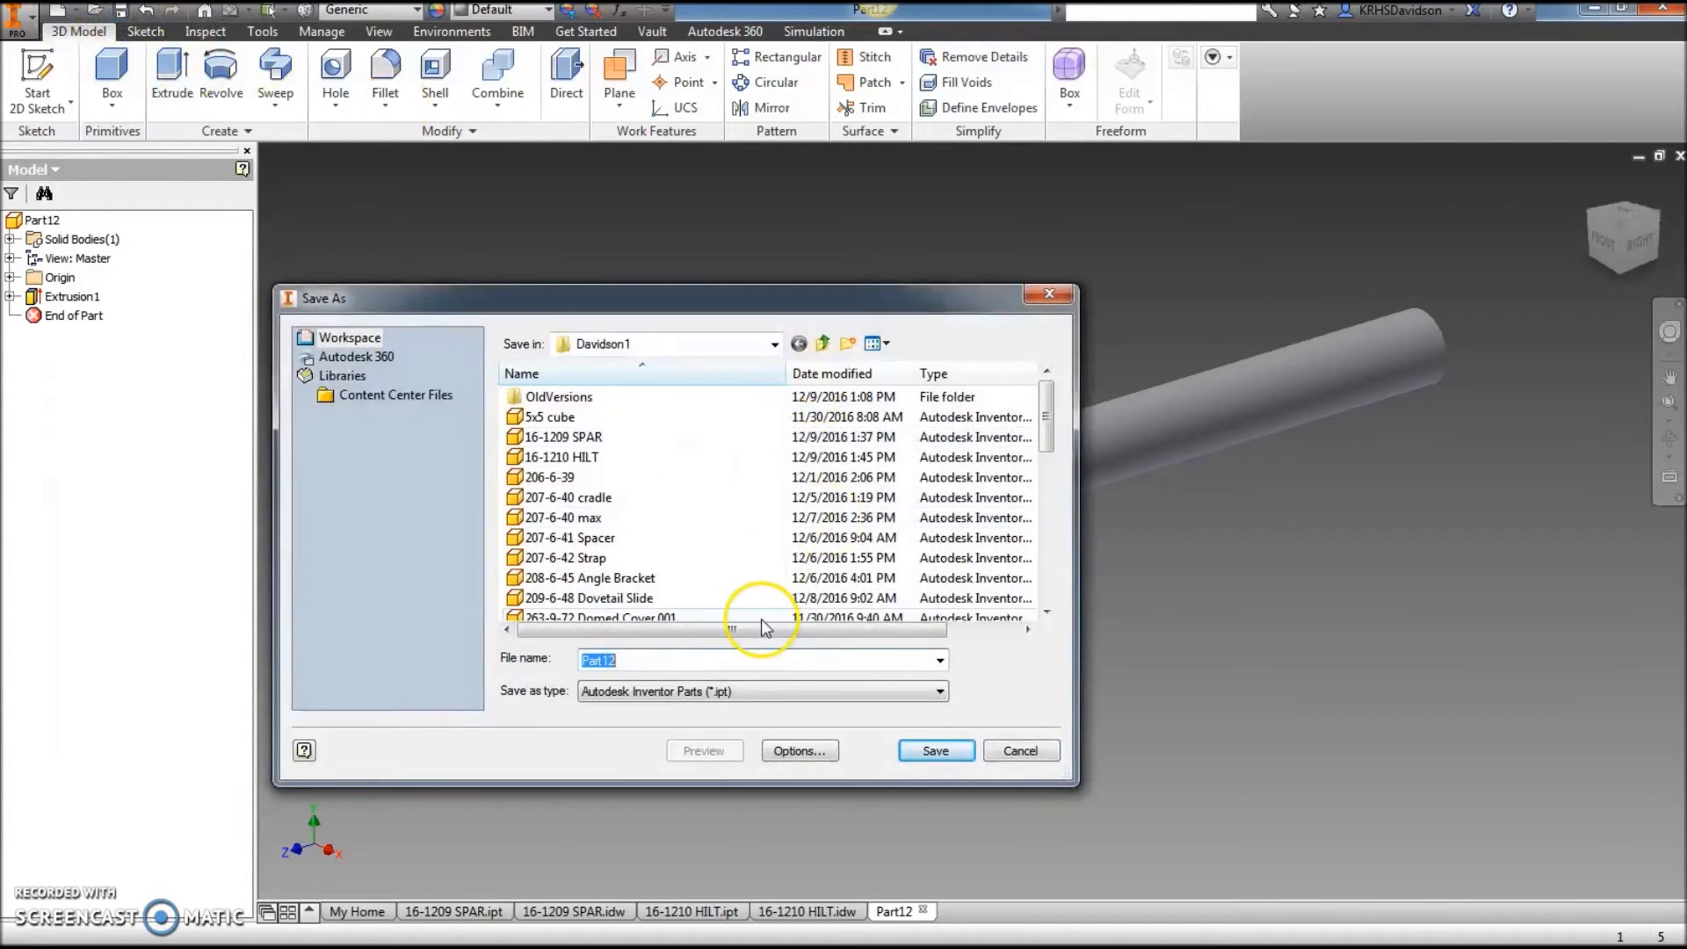
pyautogui.write('16-1')
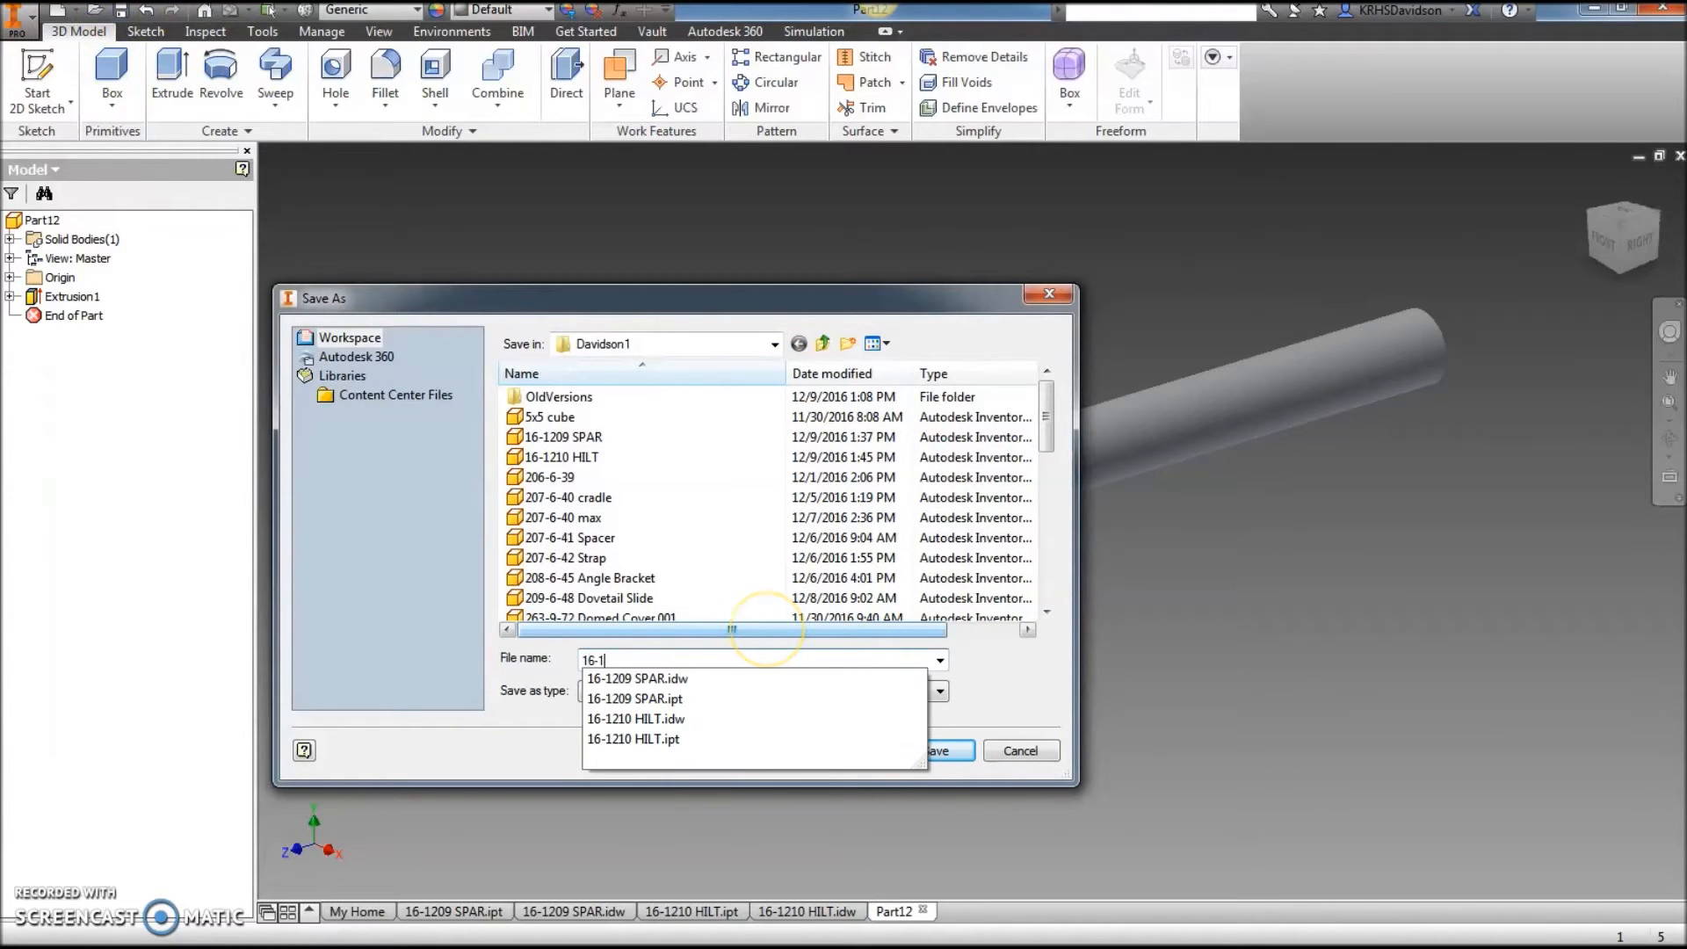
pyautogui.write('211 ROD')
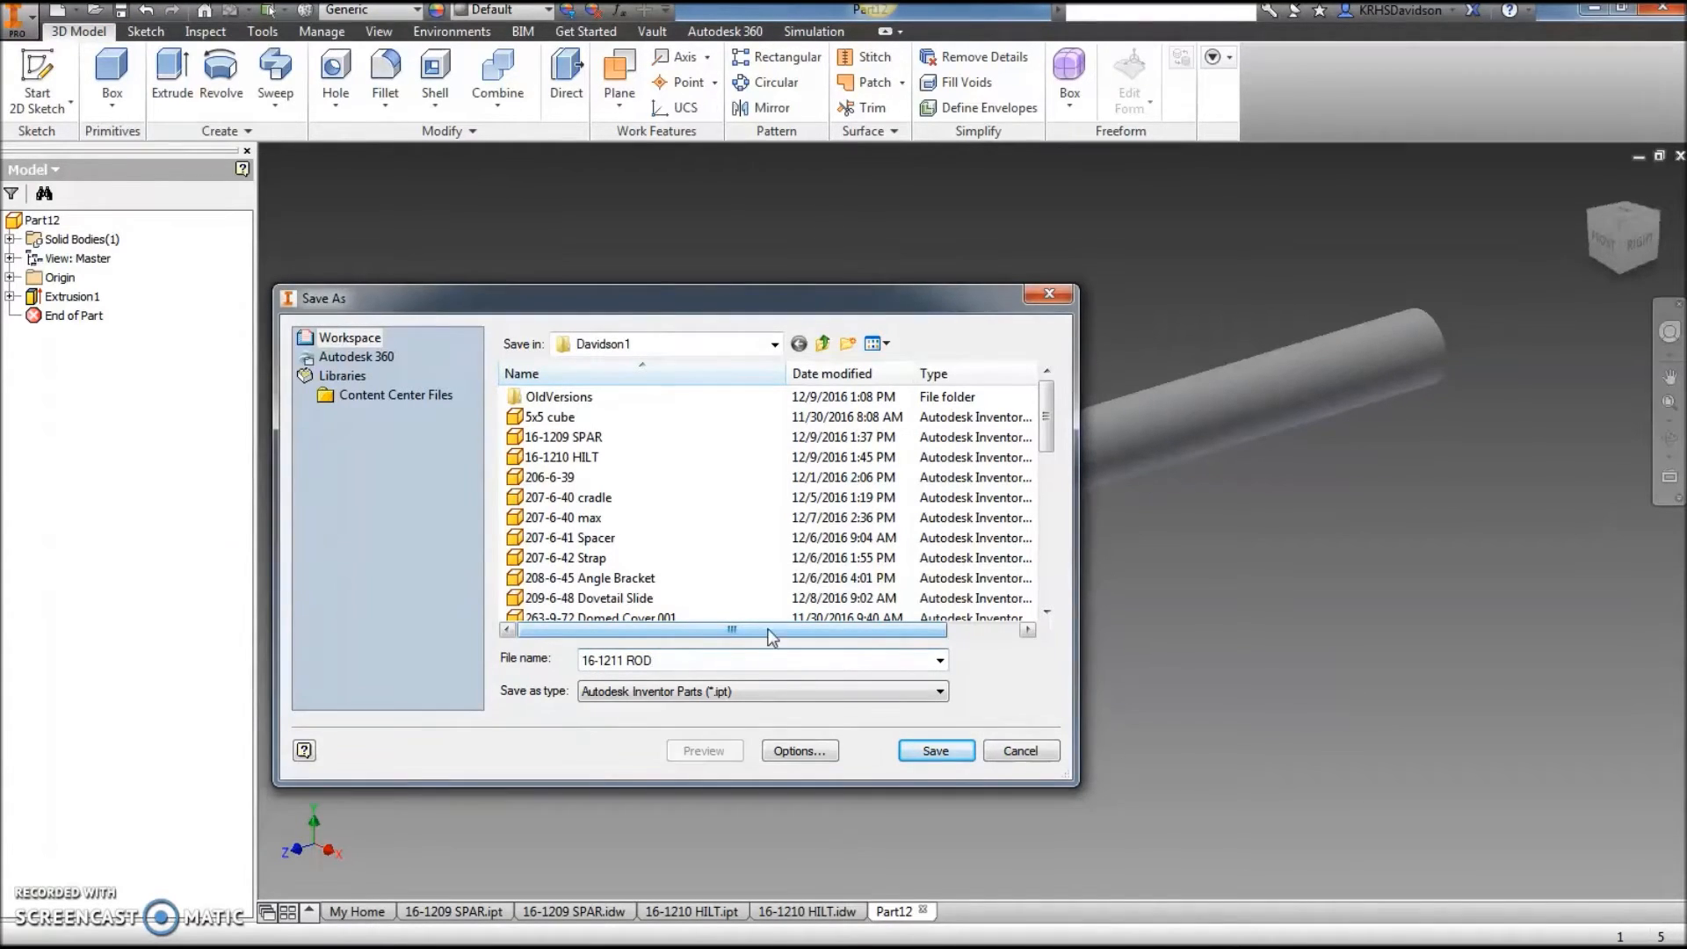
pyautogui.click(935, 750)
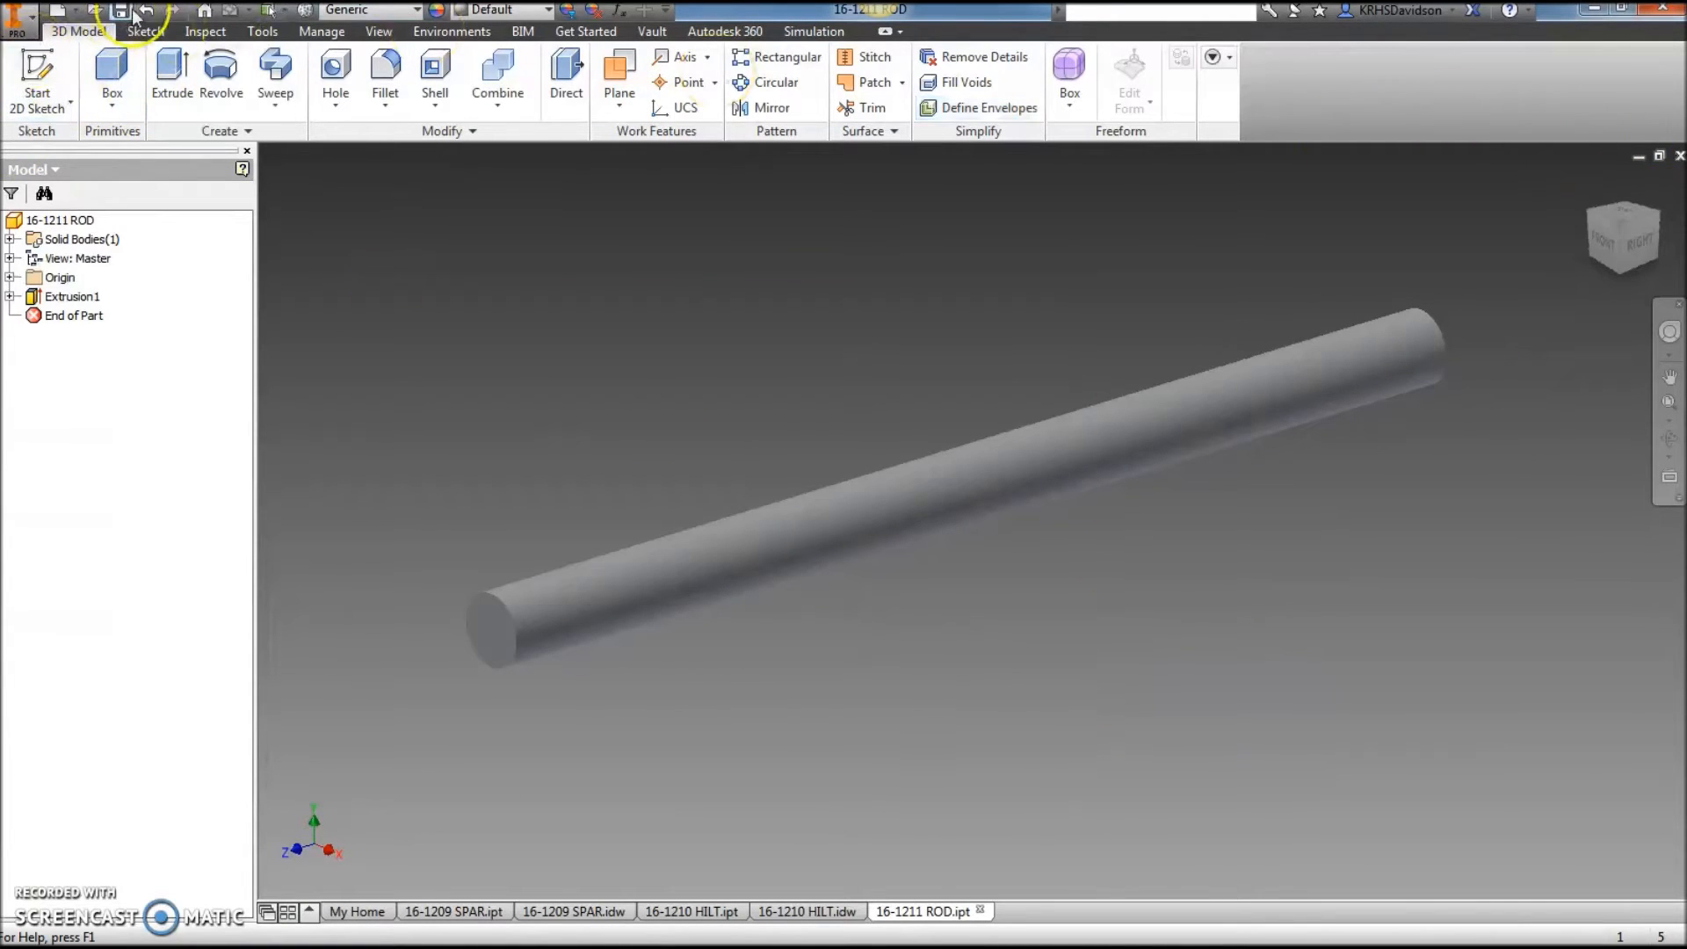
# Create a new drawing from the ANSI (in).idw template.
pyautogui.click(32, 19)
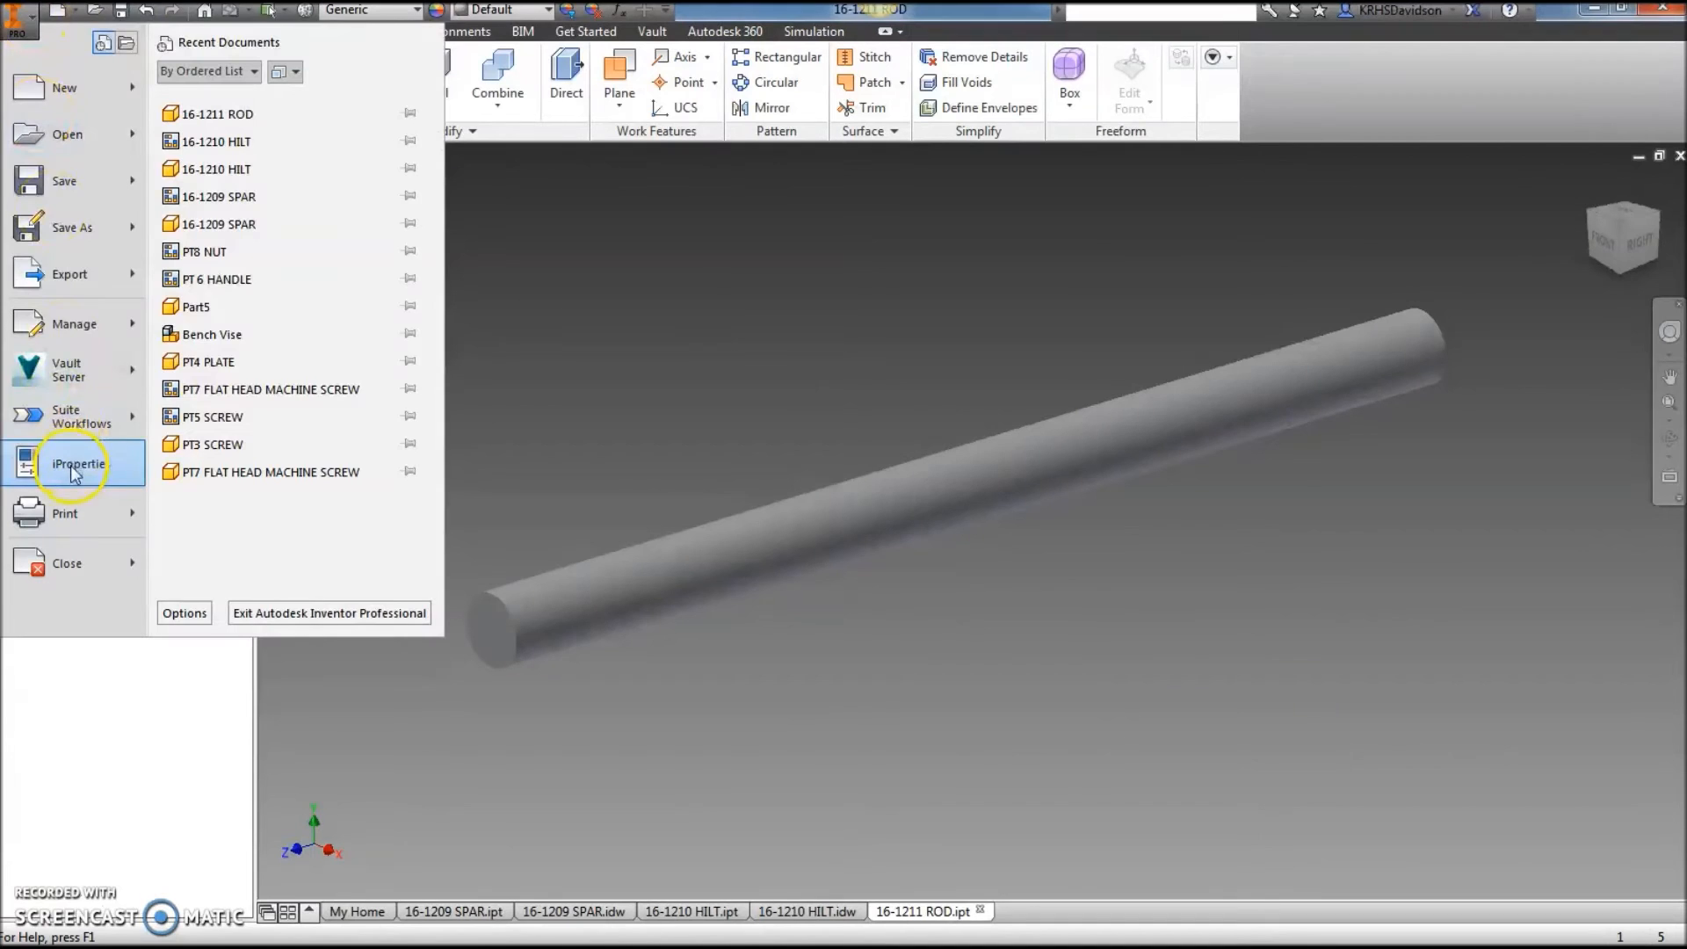
pyautogui.click(48, 88)
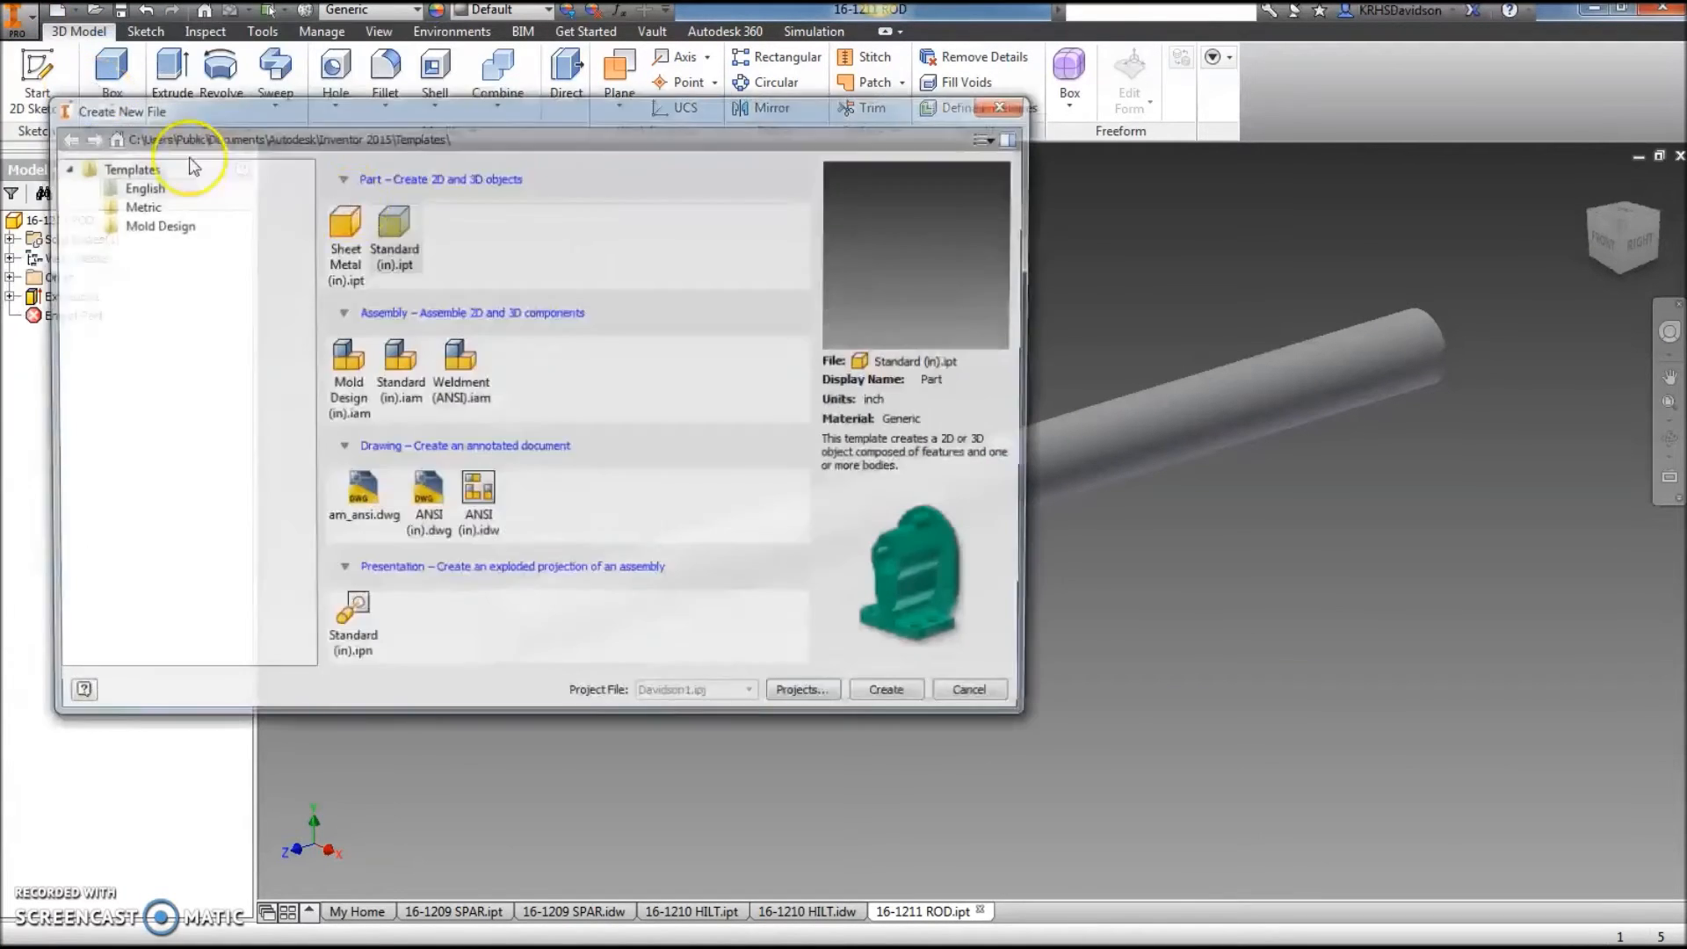
pyautogui.click(477, 494)
pyautogui.click(895, 699)
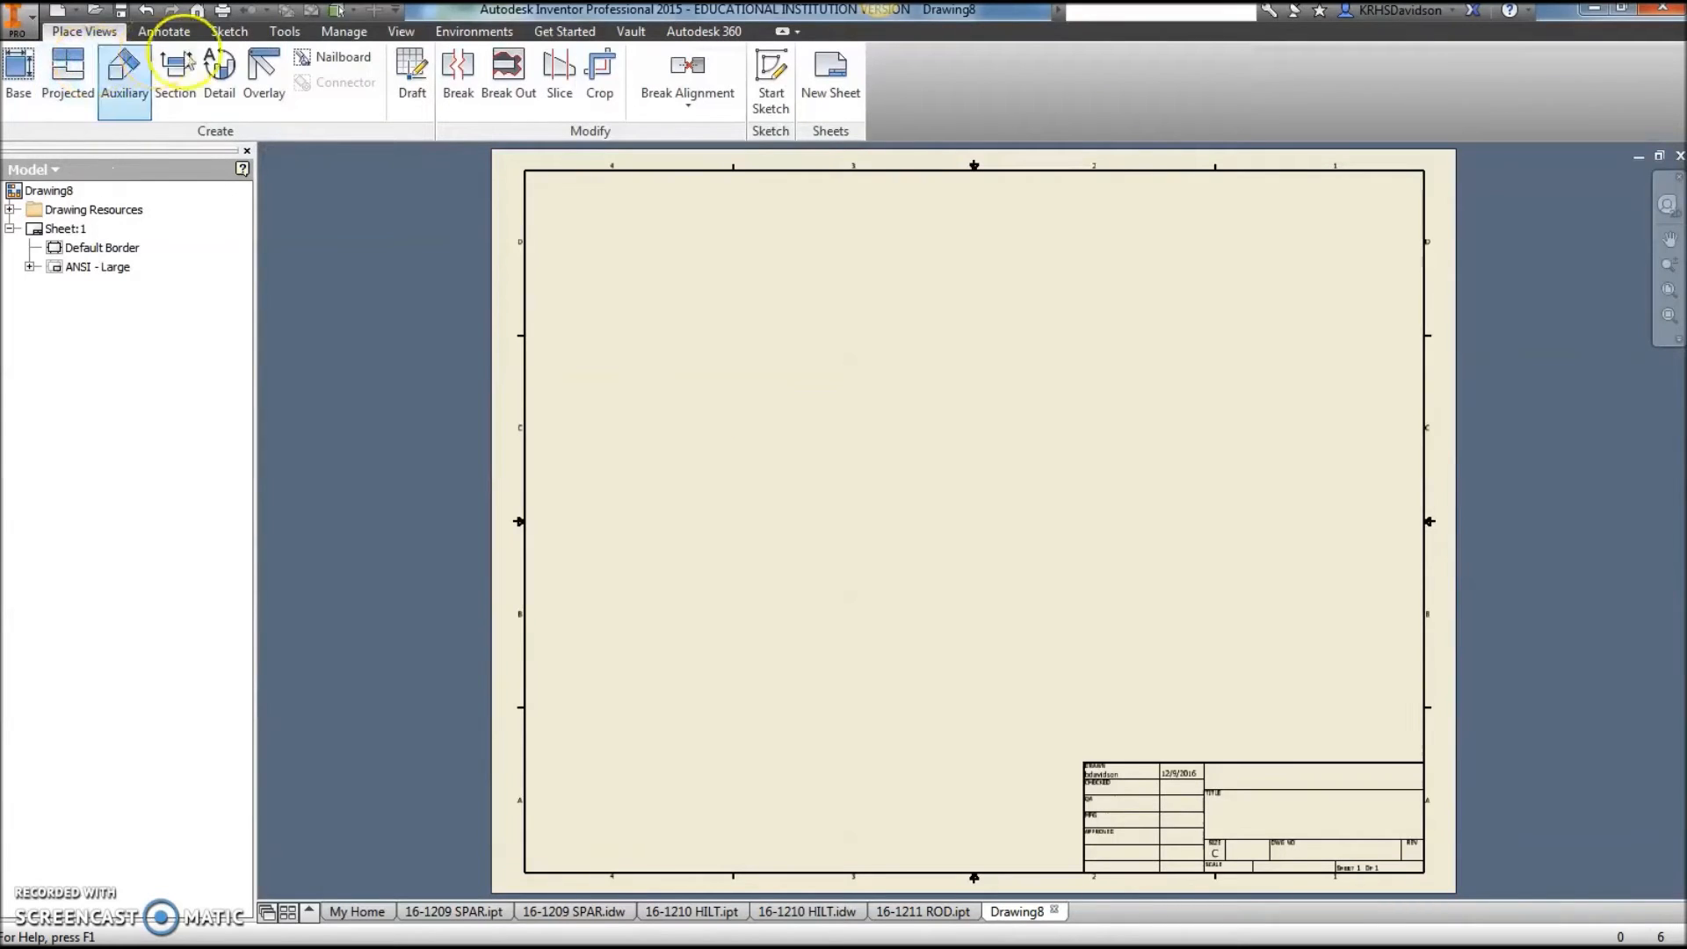
# Place a base view of the rod in Left orientation, and project a circular end view beside it and an isometric view above.
pyautogui.click(26, 74)
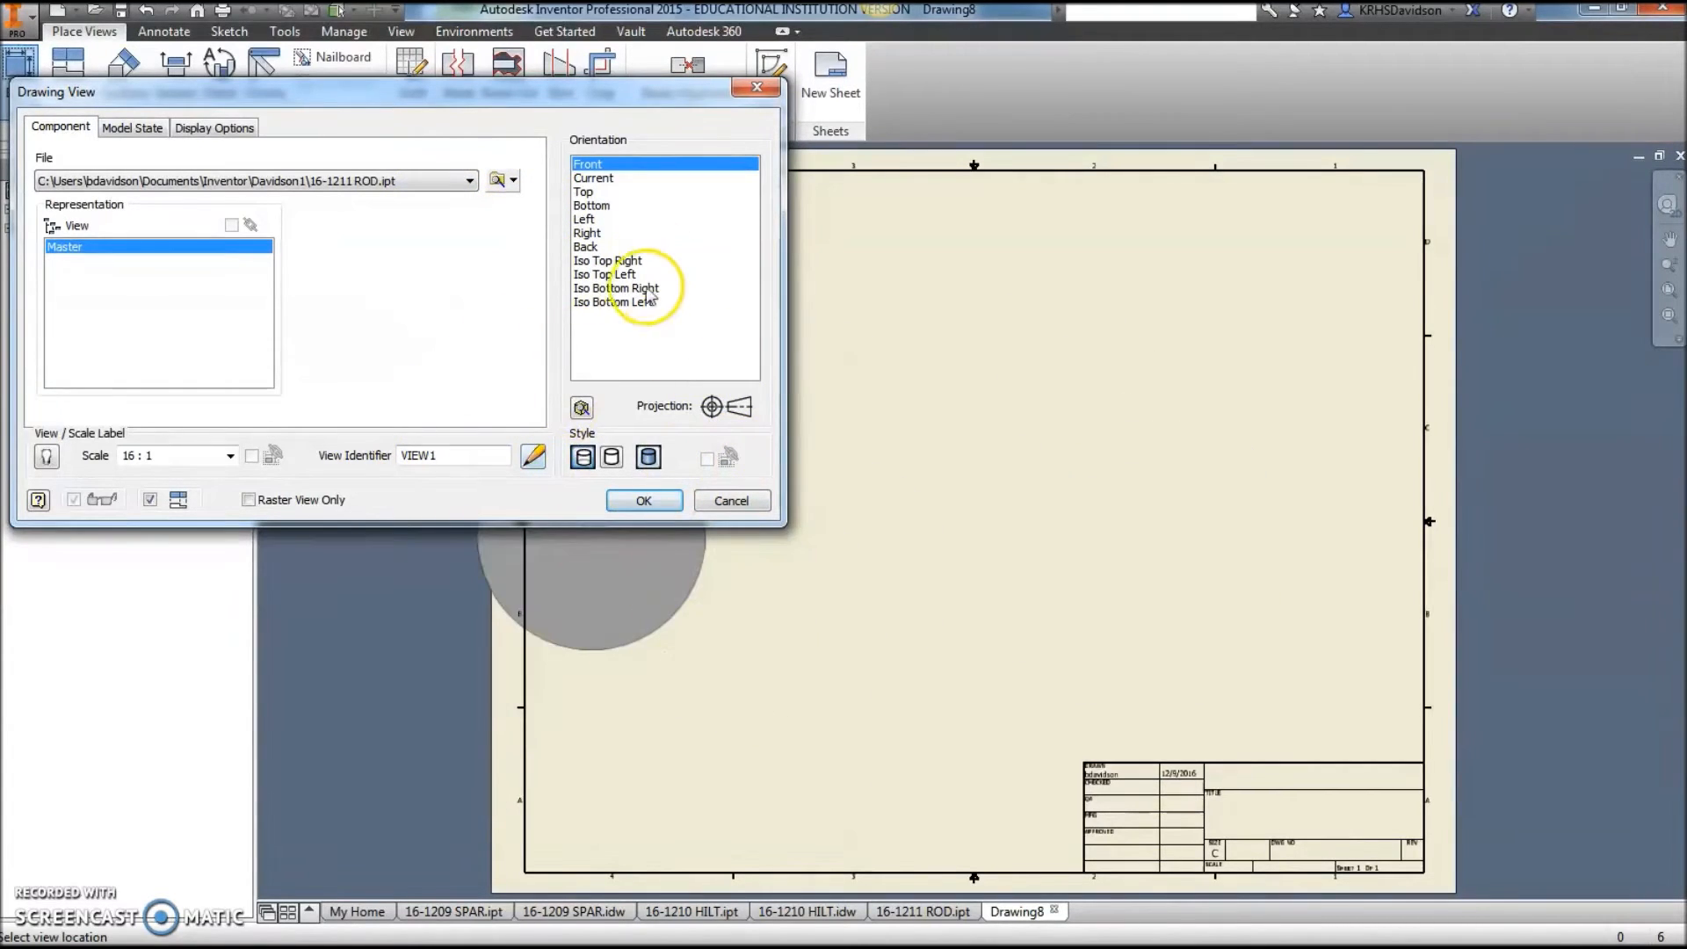
pyautogui.click(607, 219)
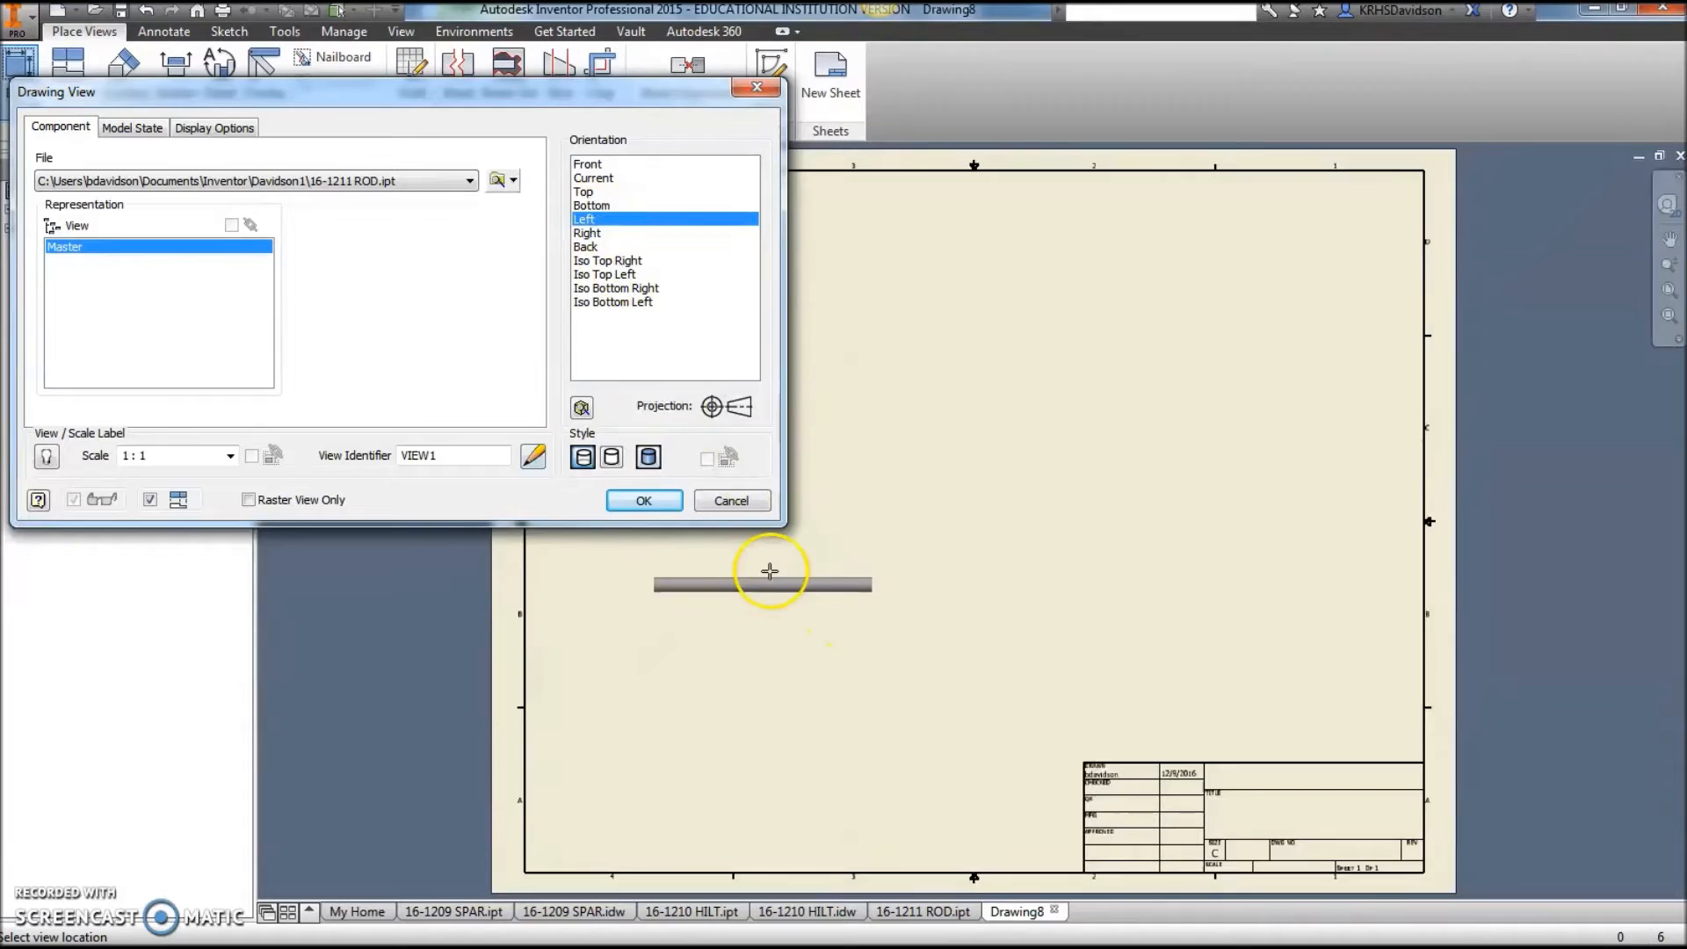
pyautogui.click(811, 572)
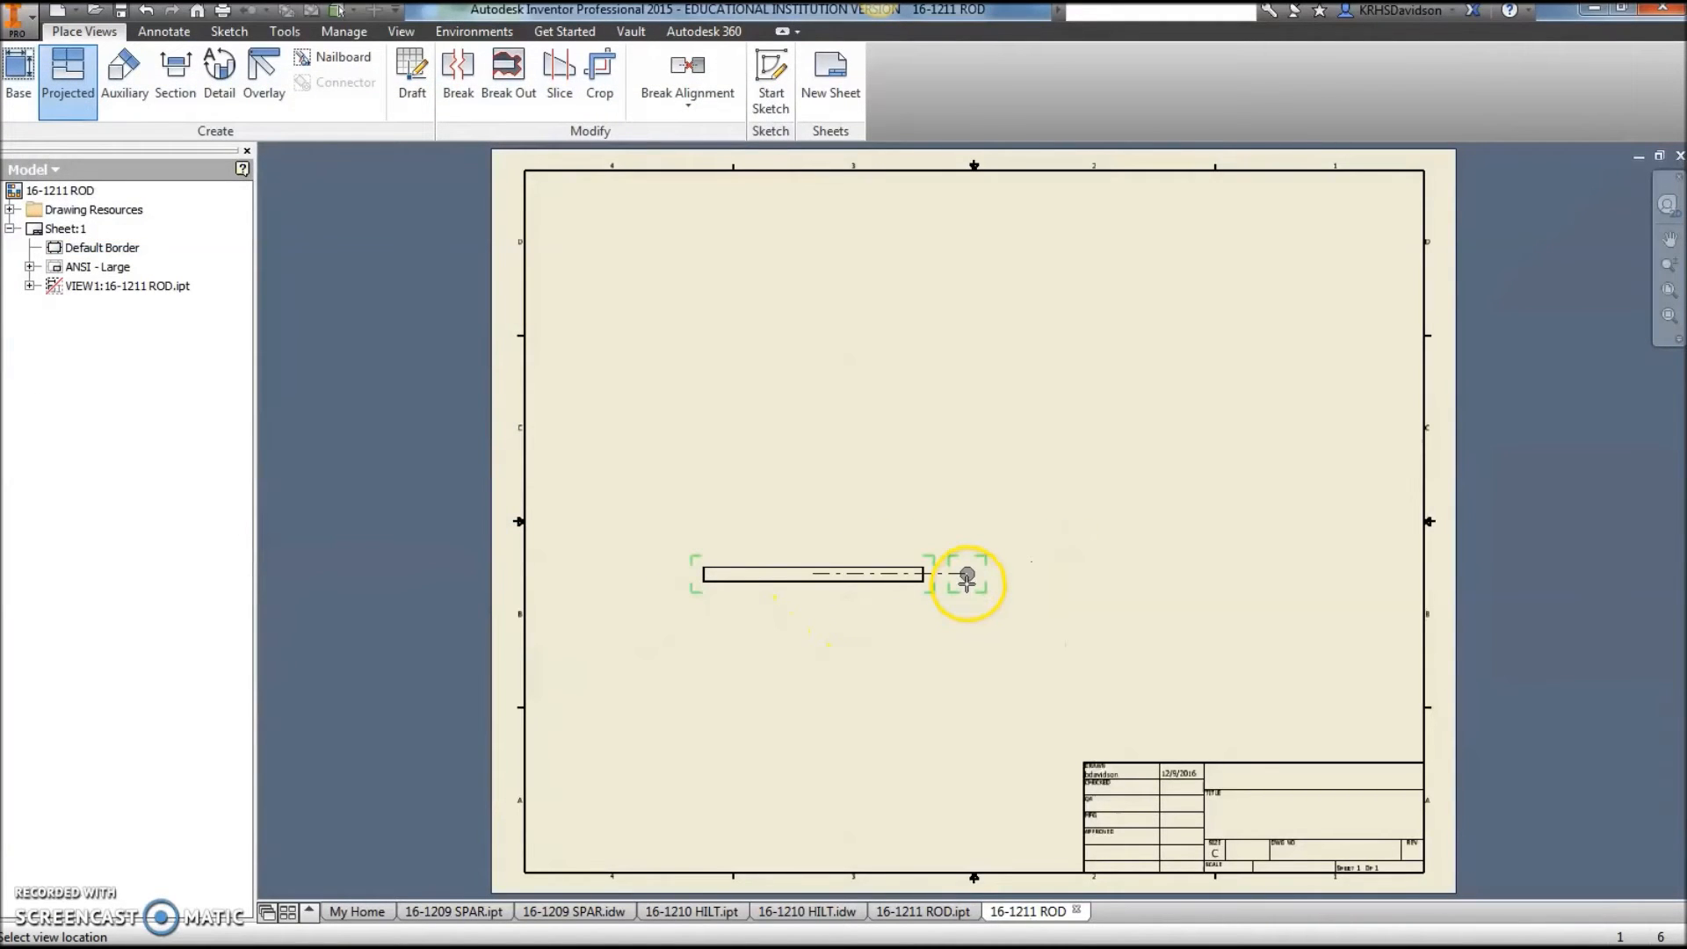
pyautogui.click(952, 495)
pyautogui.rightClick(945, 496)
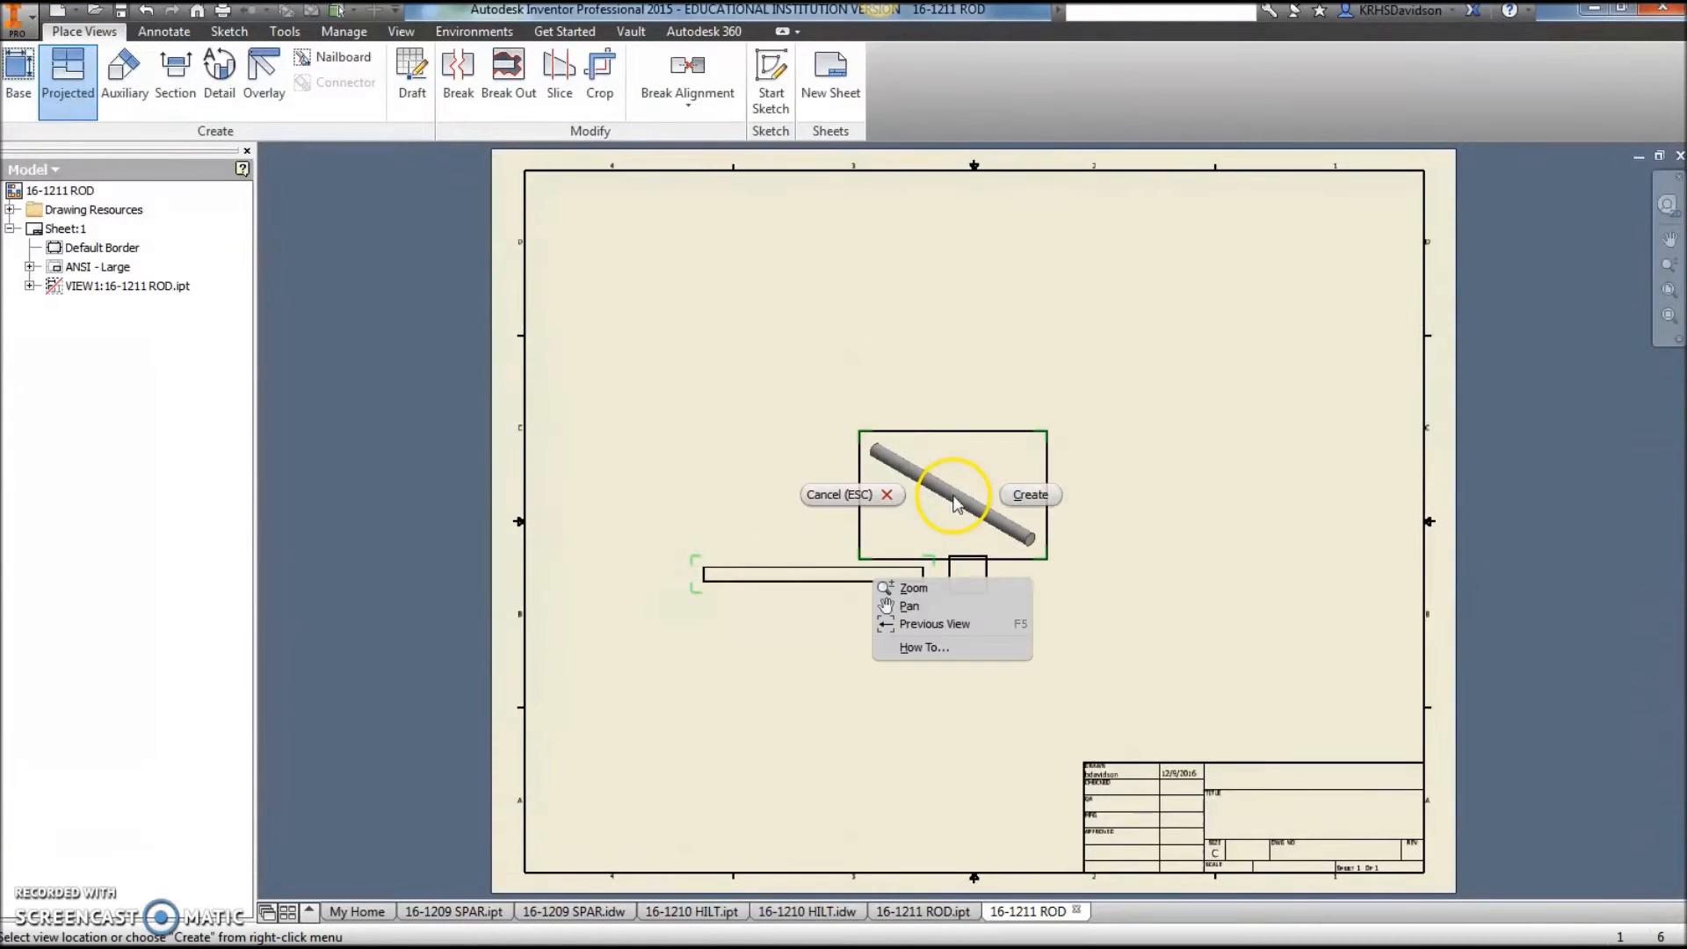
pyautogui.click(1051, 502)
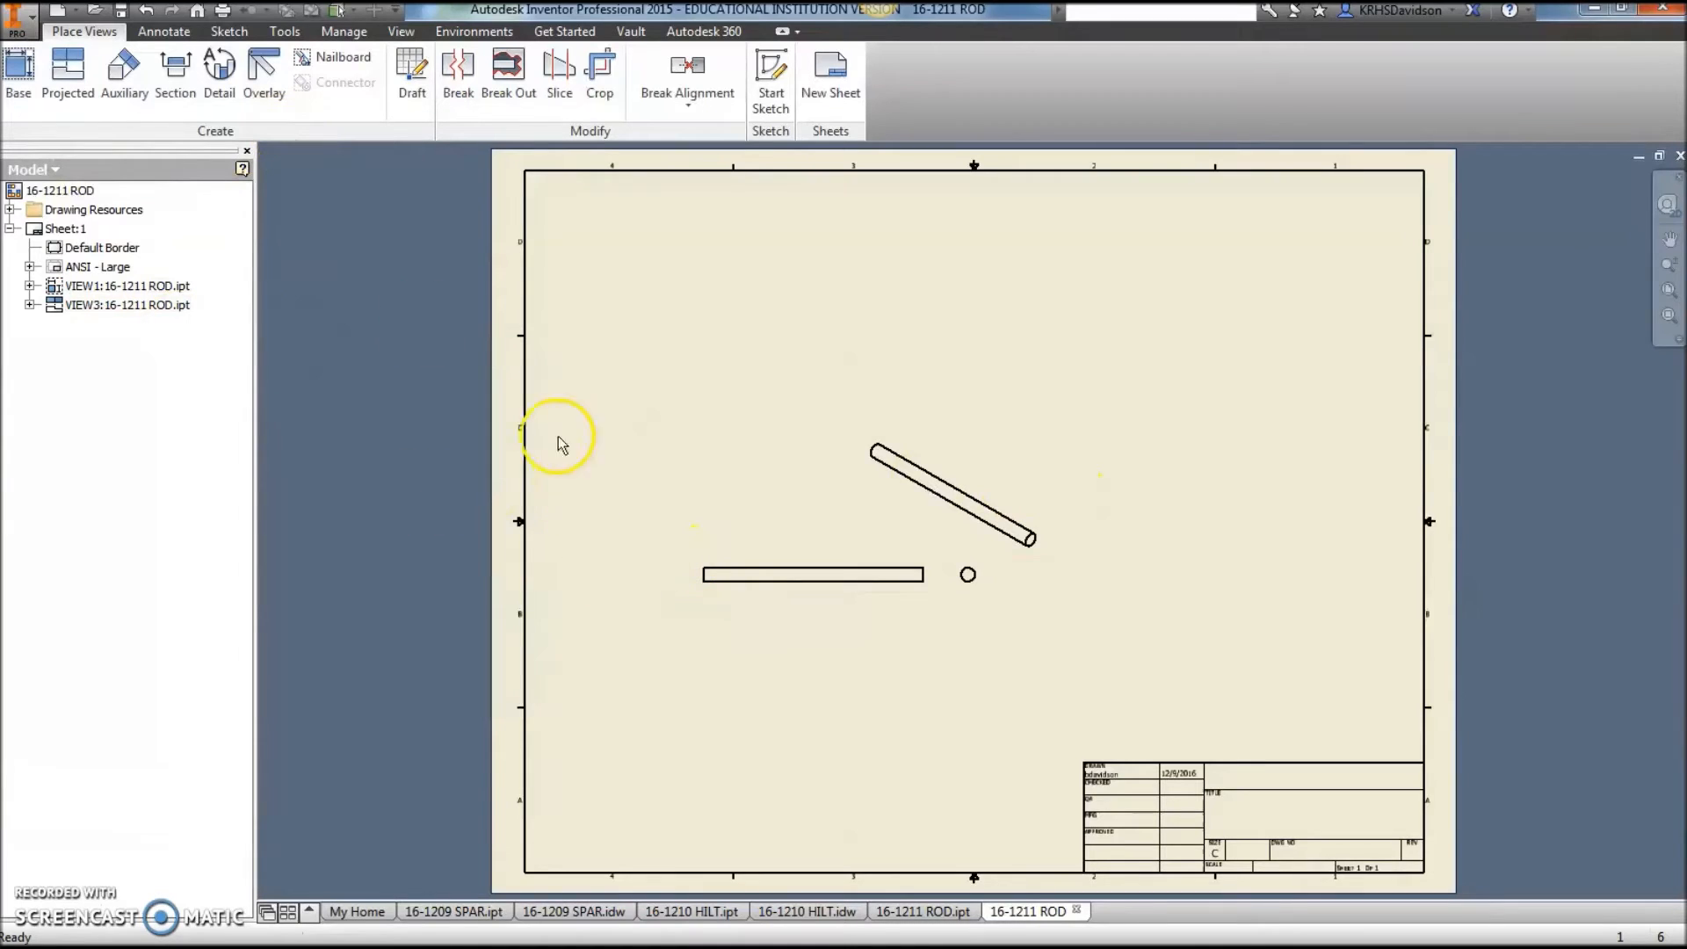
# Change the drawing sheet size to B.
pyautogui.rightClick(57, 229)
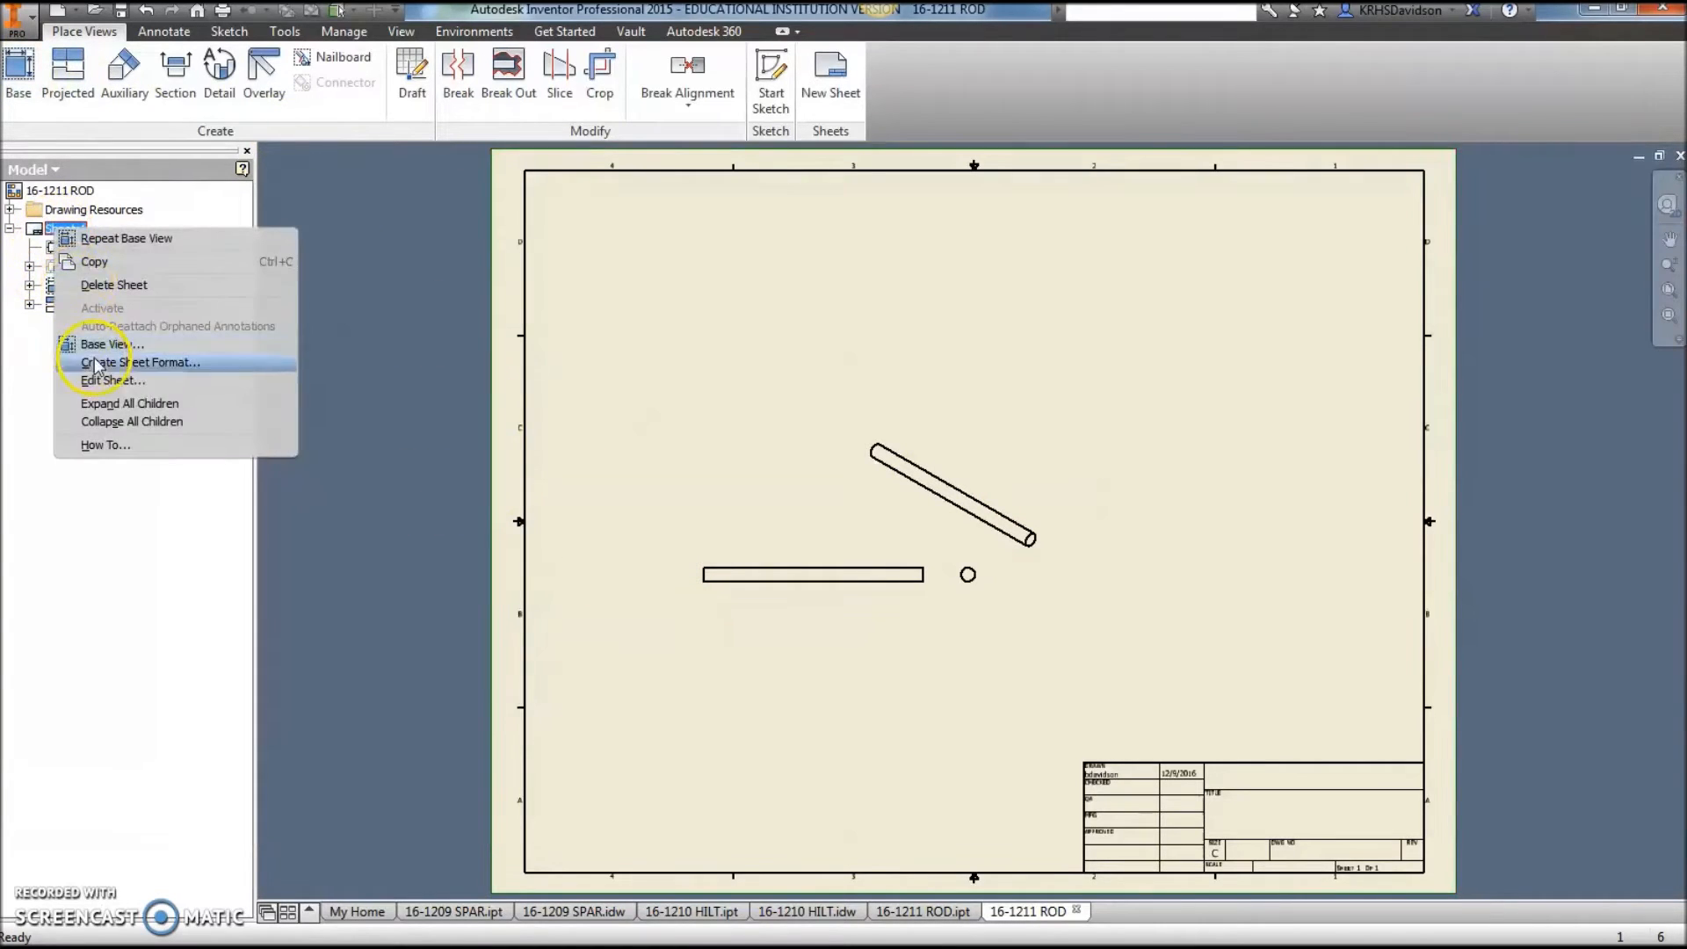
pyautogui.click(100, 380)
pyautogui.click(352, 299)
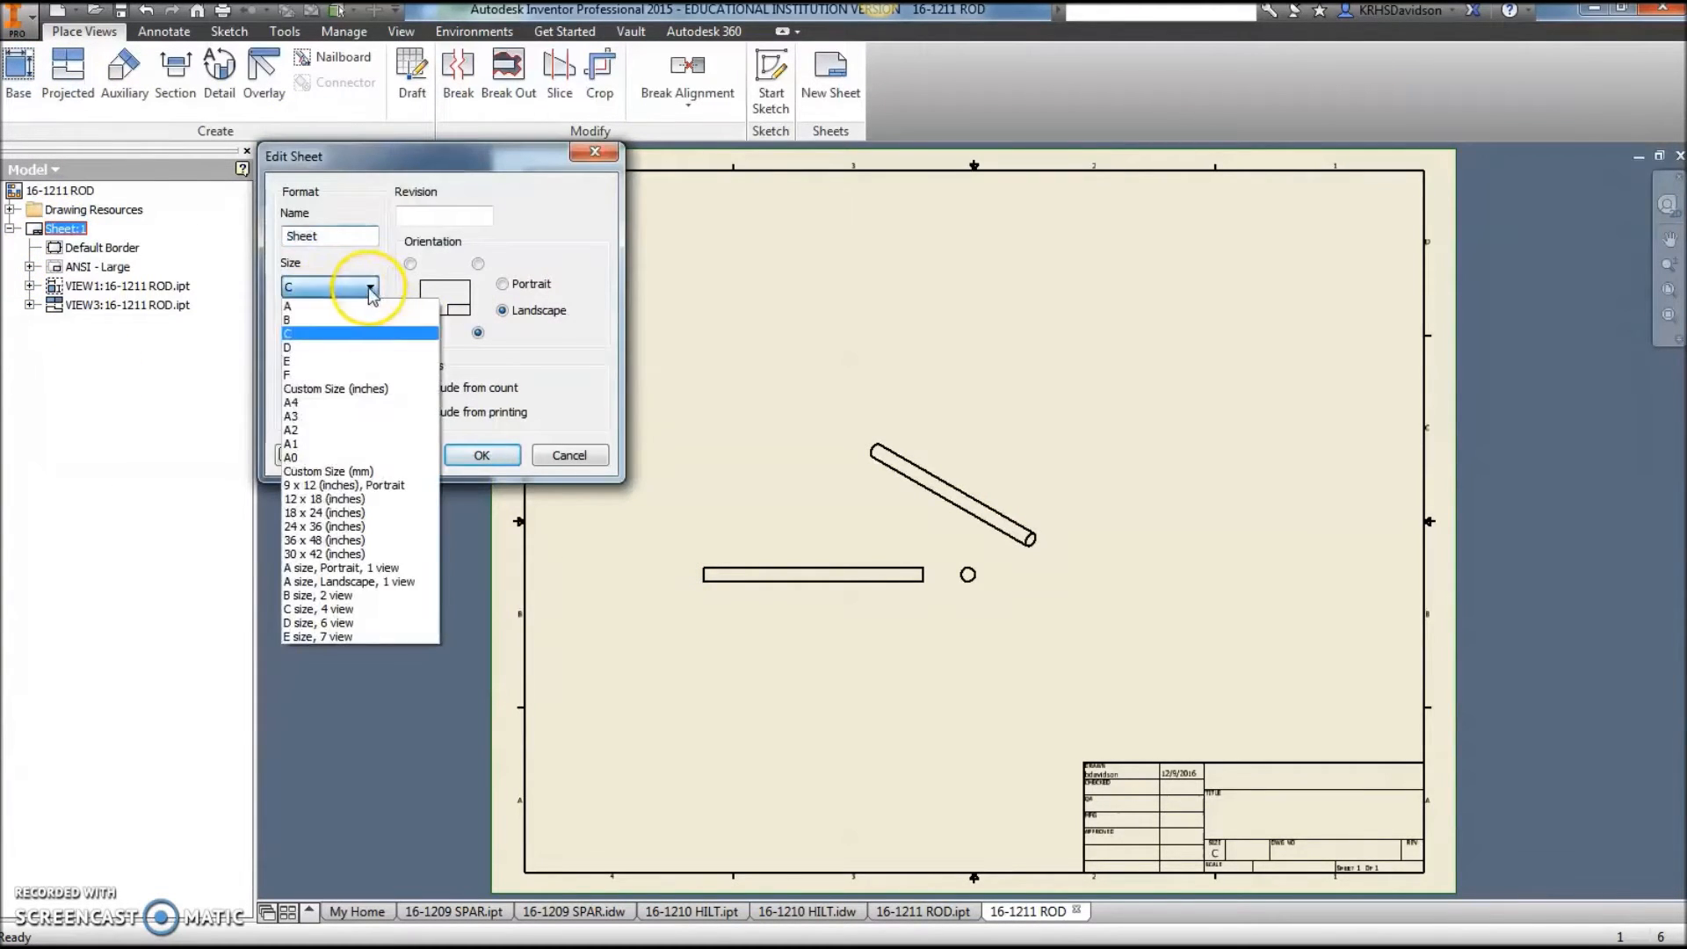
pyautogui.click(342, 327)
pyautogui.click(480, 455)
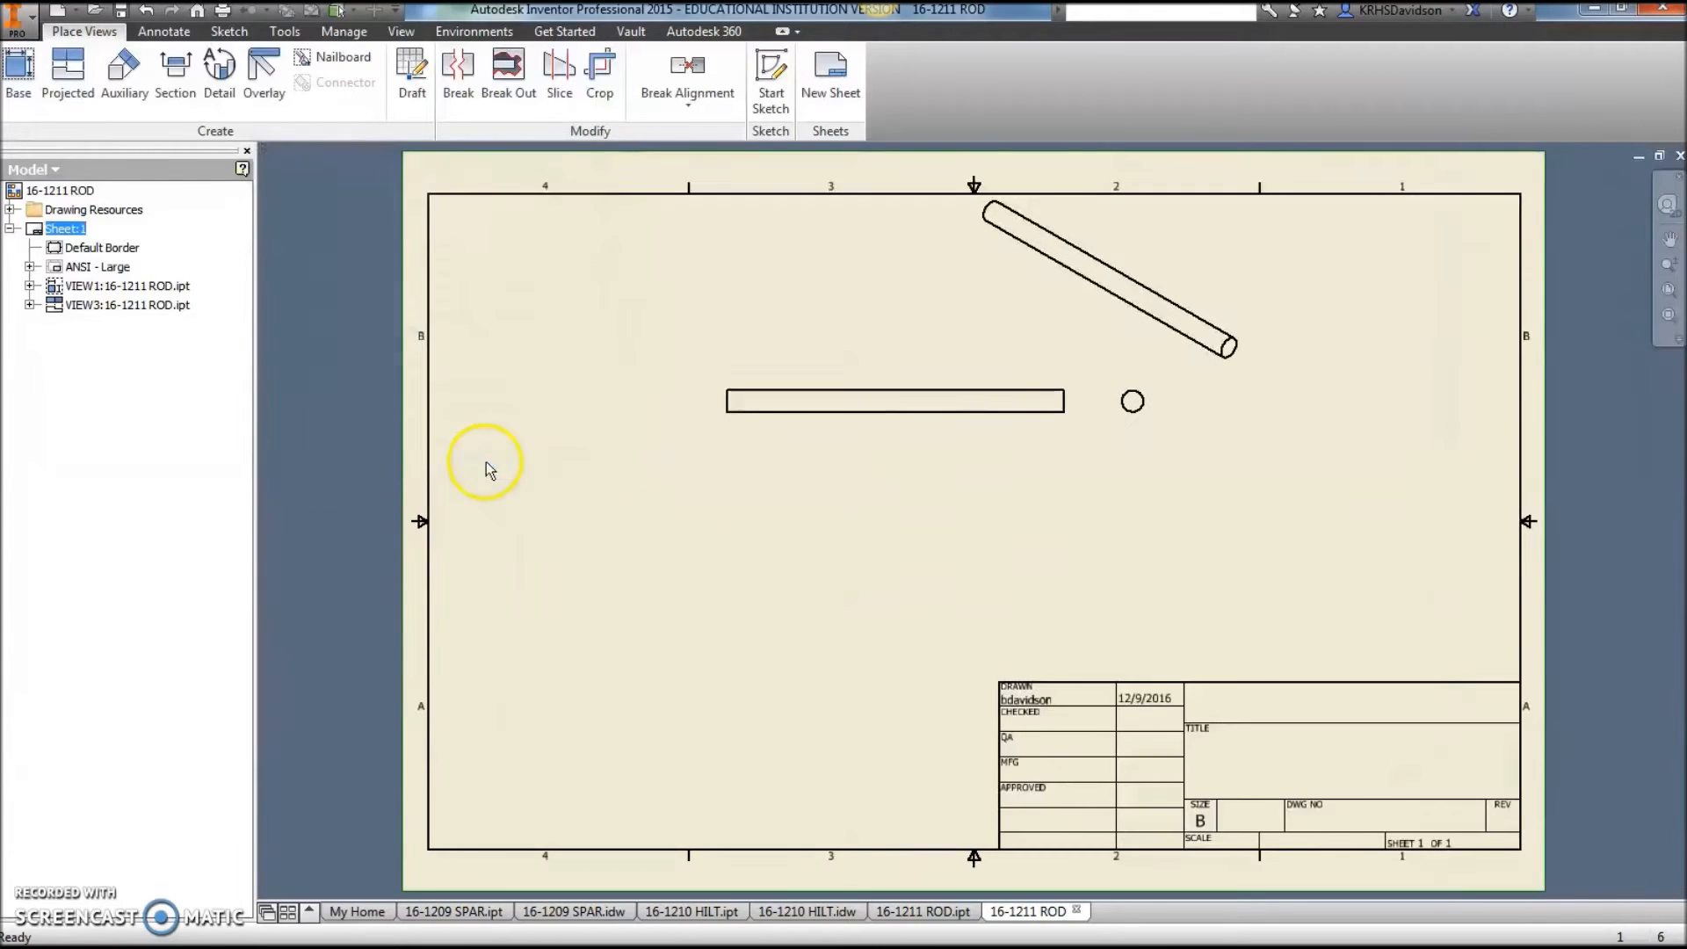
# Move the rod's base view down to the sheet's mid-height and set its scale to 2:1.
pyautogui.moveTo(894, 384); pyautogui.dragTo(742, 492)
pyautogui.rightClick(742, 506)
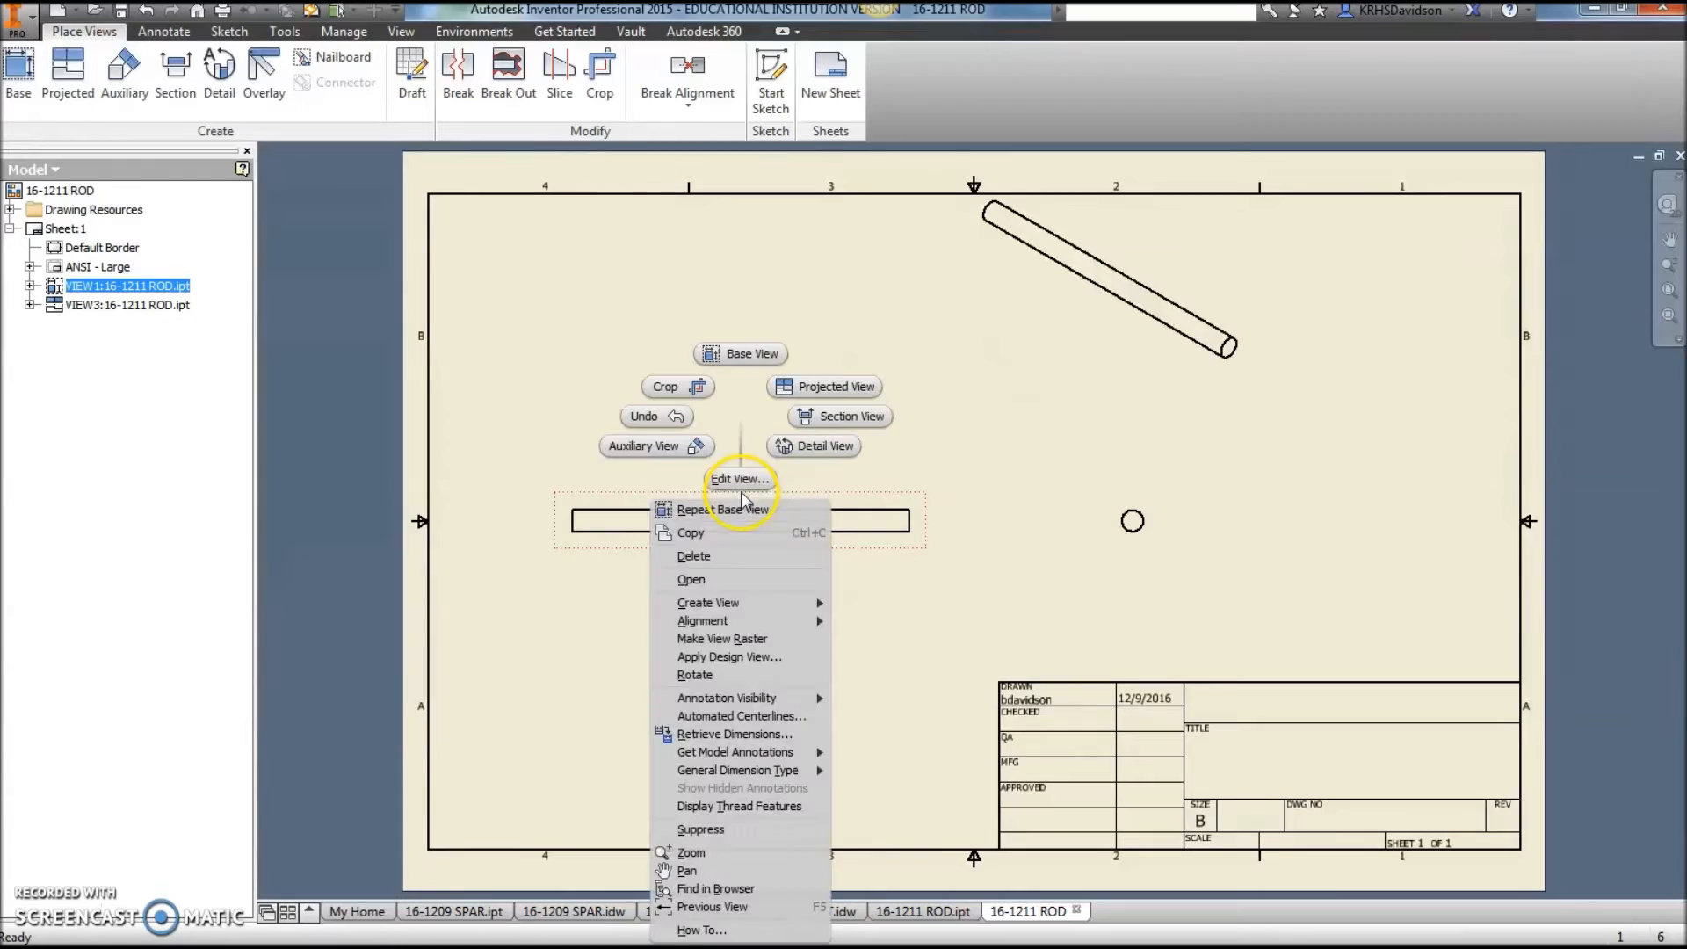
pyautogui.click(747, 478)
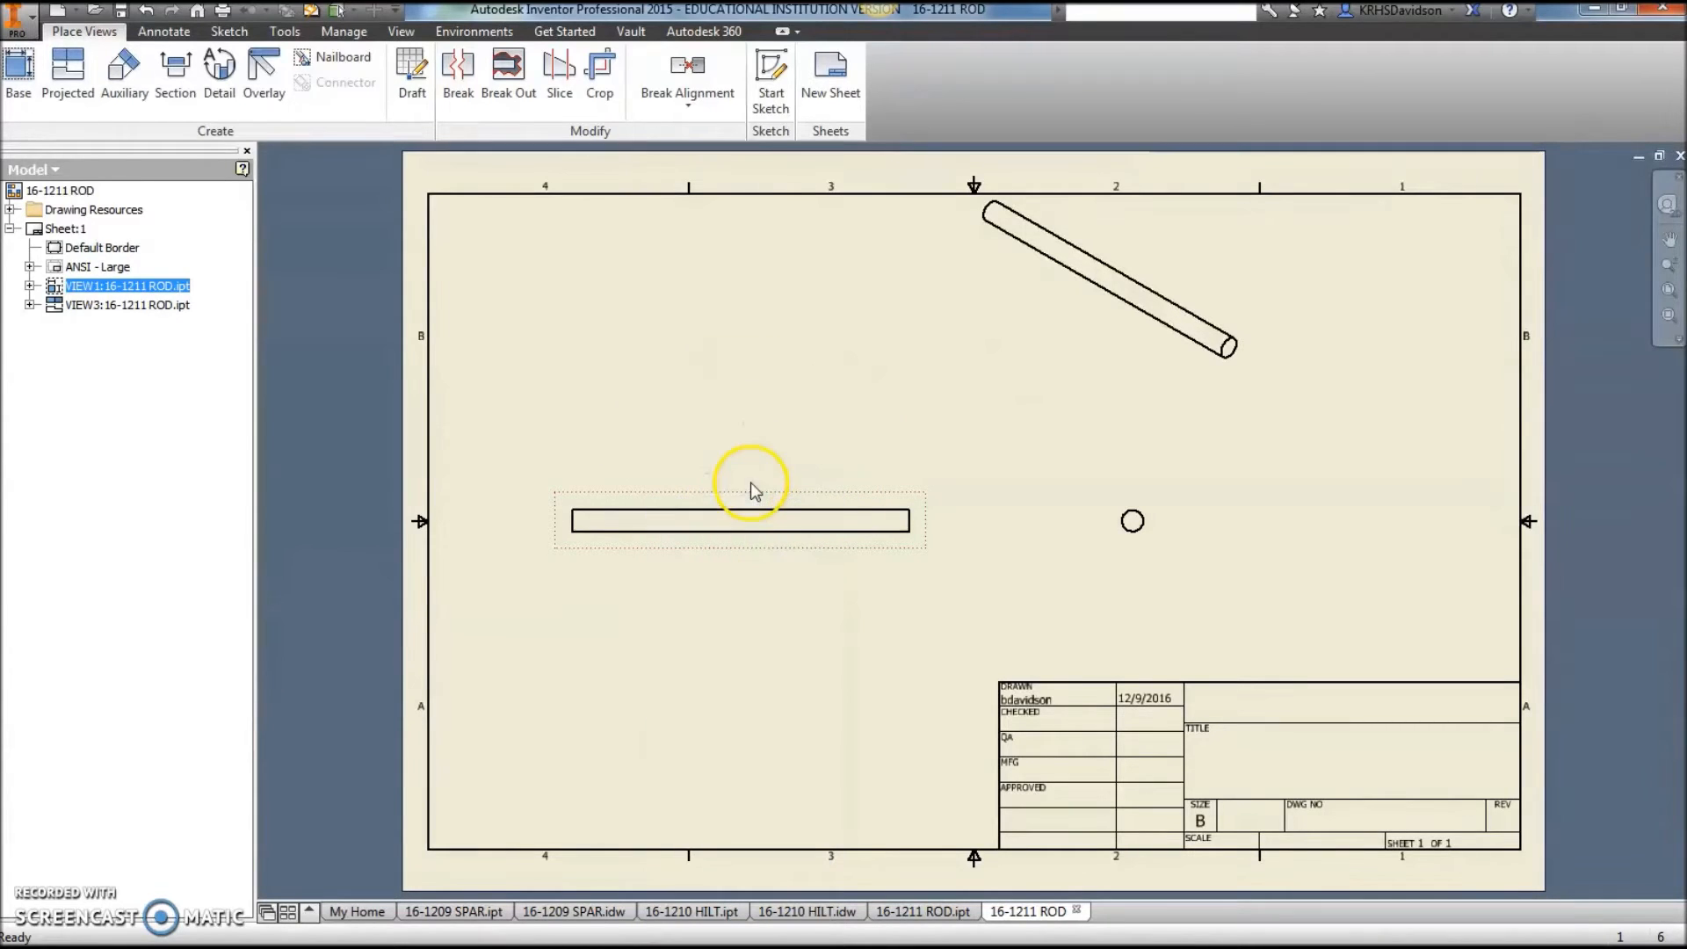
pyautogui.click(231, 457)
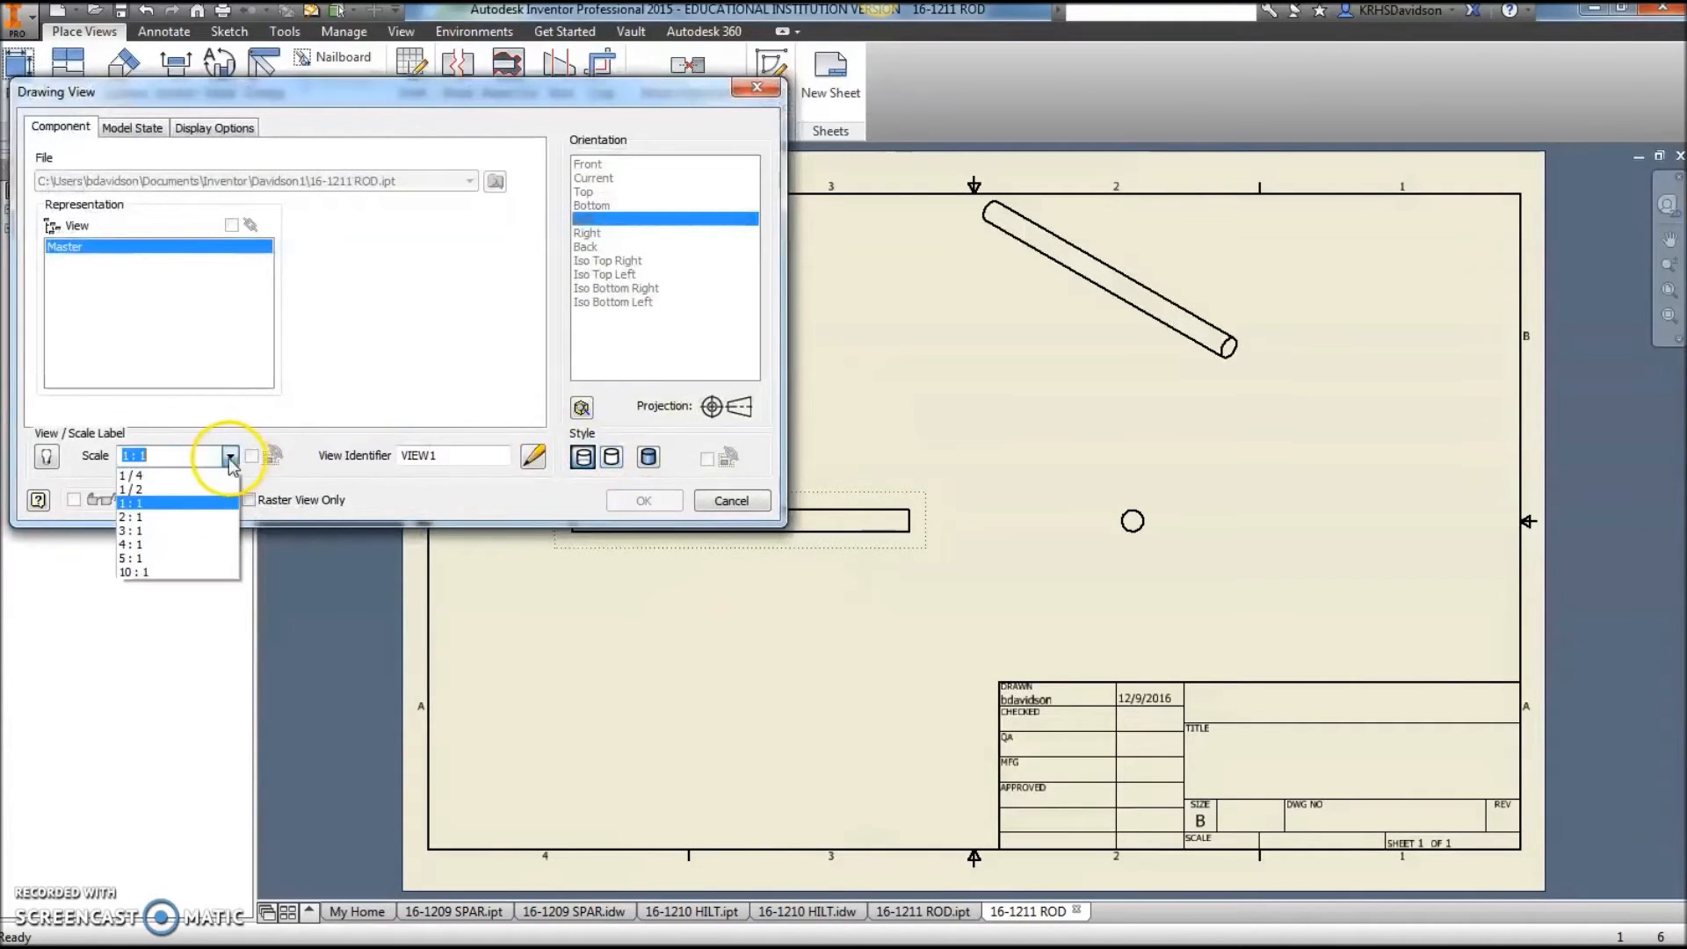
pyautogui.click(194, 516)
pyautogui.click(644, 501)
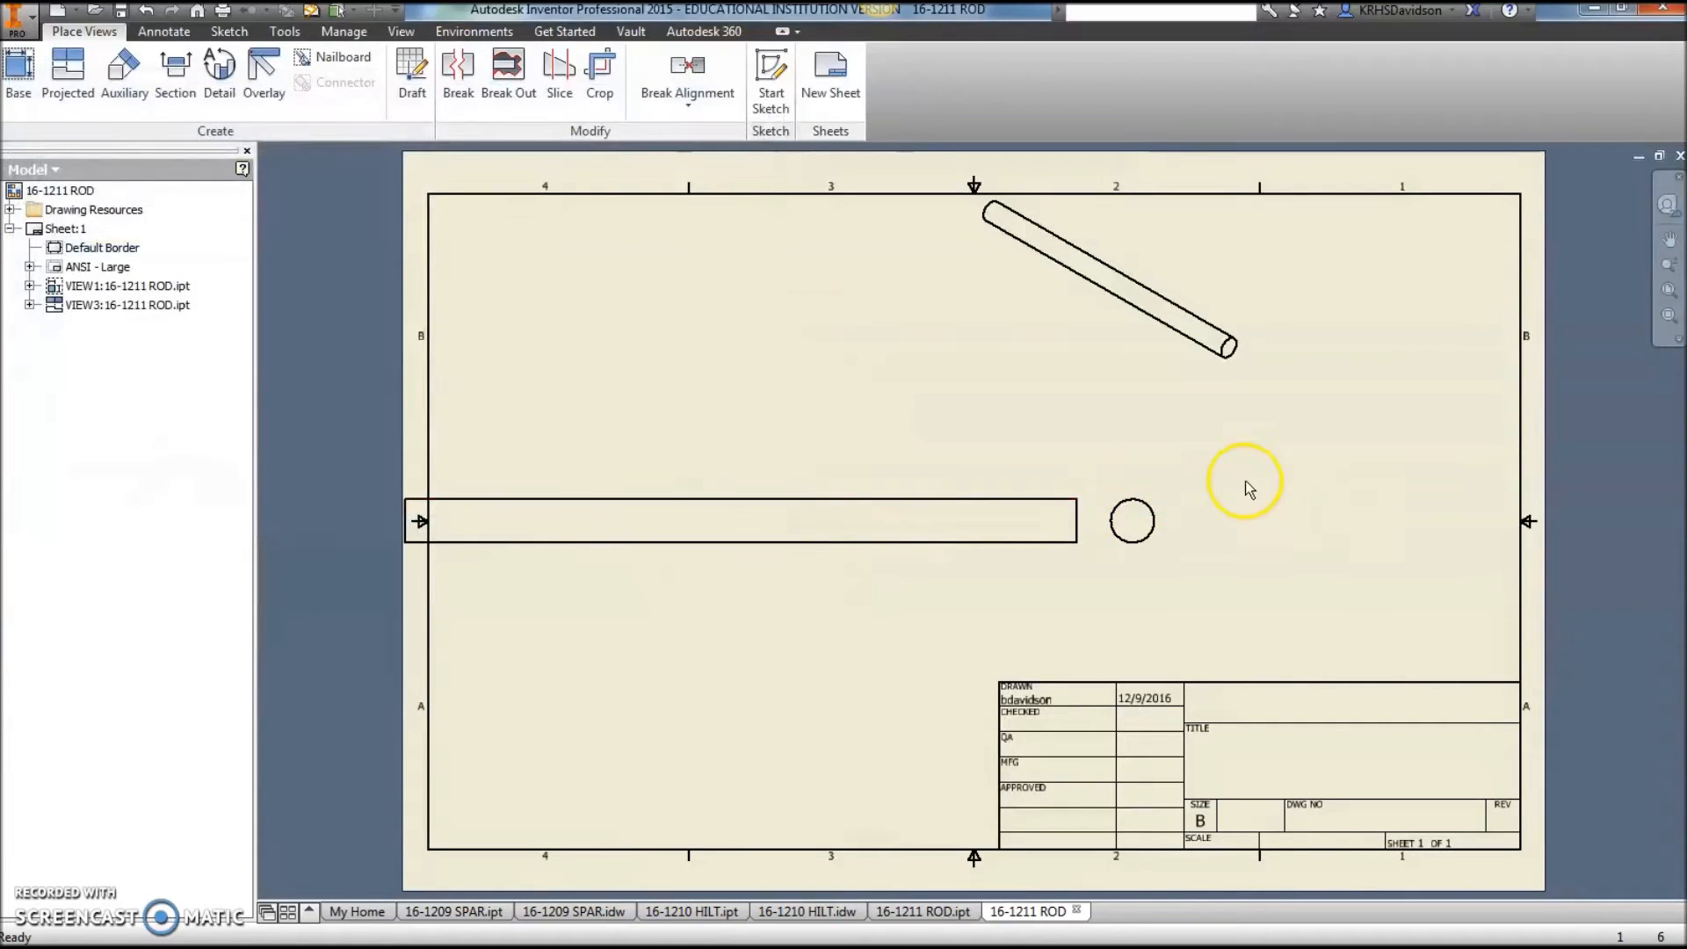
# Spread the views inside the border, shifting the end view and base view right and the isometric view into the sheet's upper right corner.
pyautogui.moveTo(1144, 485); pyautogui.dragTo(1339, 485)
pyautogui.moveTo(1024, 486); pyautogui.dragTo(1149, 486)
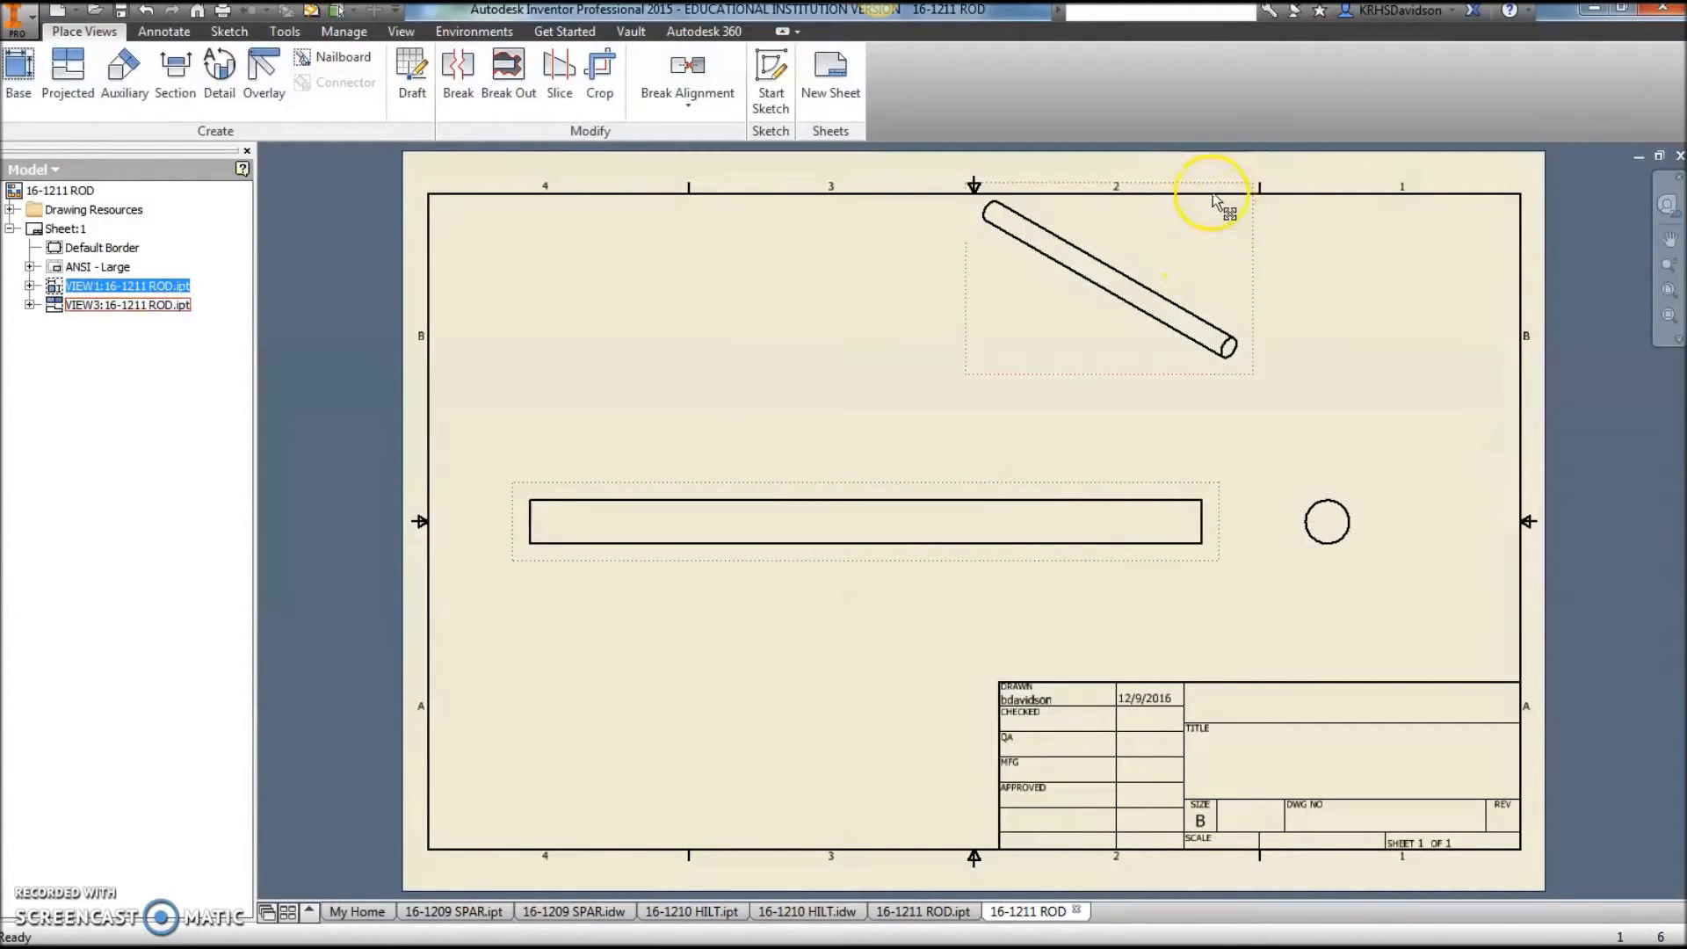
pyautogui.moveTo(1214, 187); pyautogui.dragTo(1467, 215)
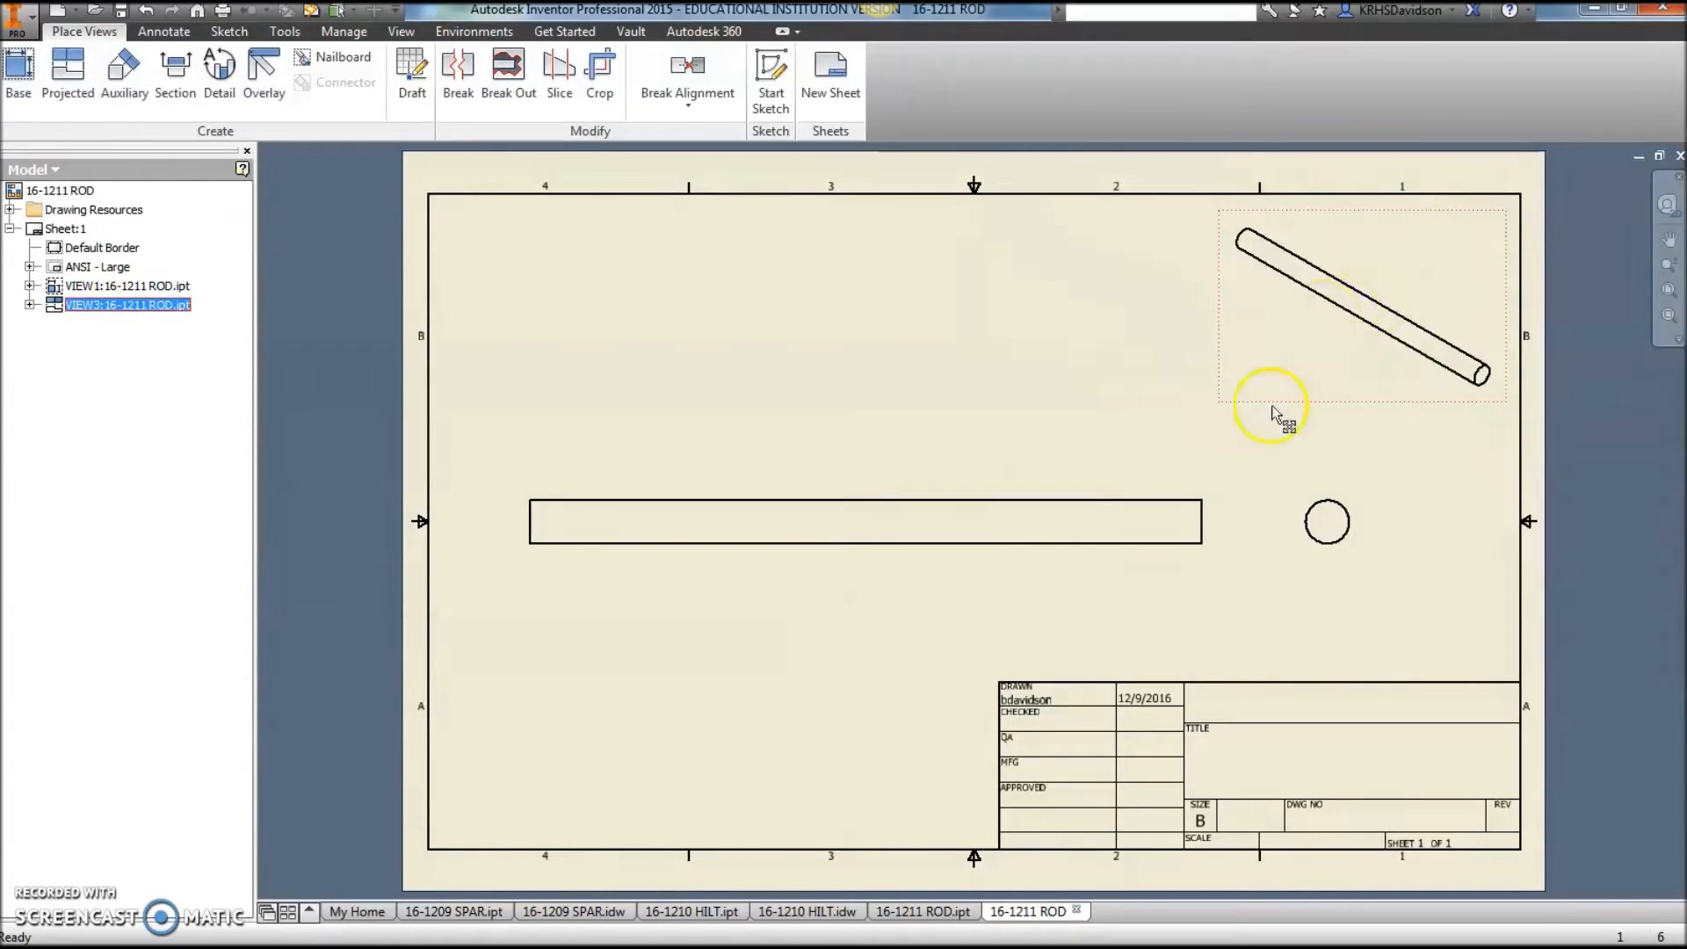
# Add a center mark to the circular end view and dimension the circle's diameter above and left of it.
pyautogui.click(164, 30)
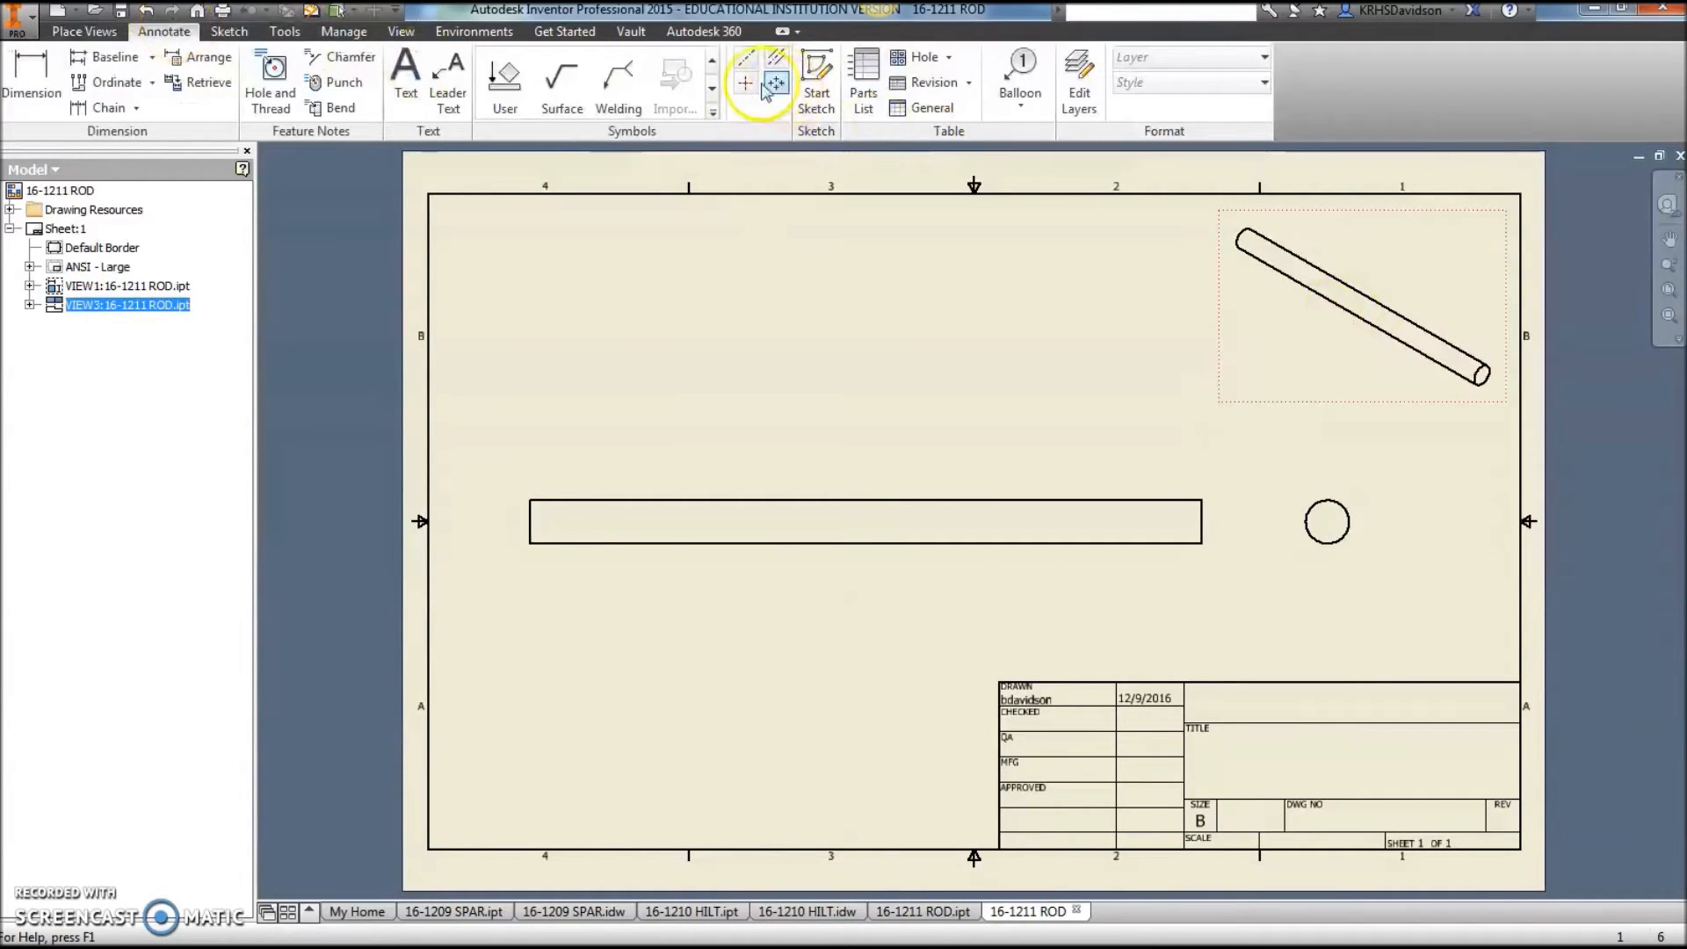
pyautogui.click(745, 82)
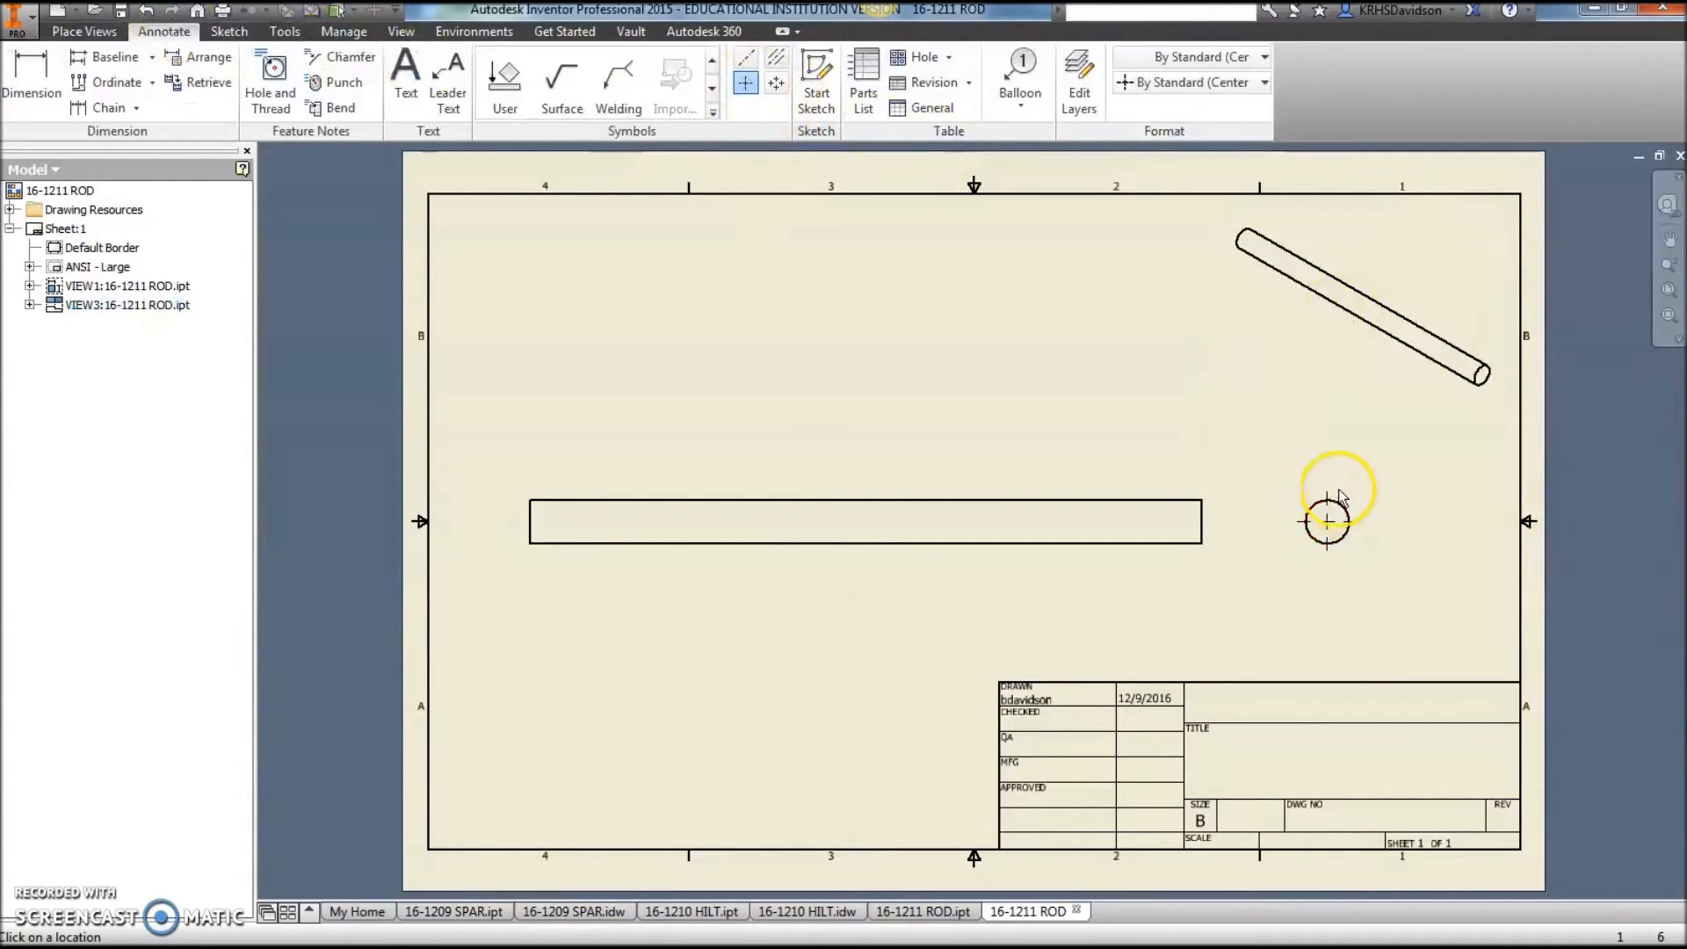
pyautogui.click(31, 79)
pyautogui.click(1310, 510)
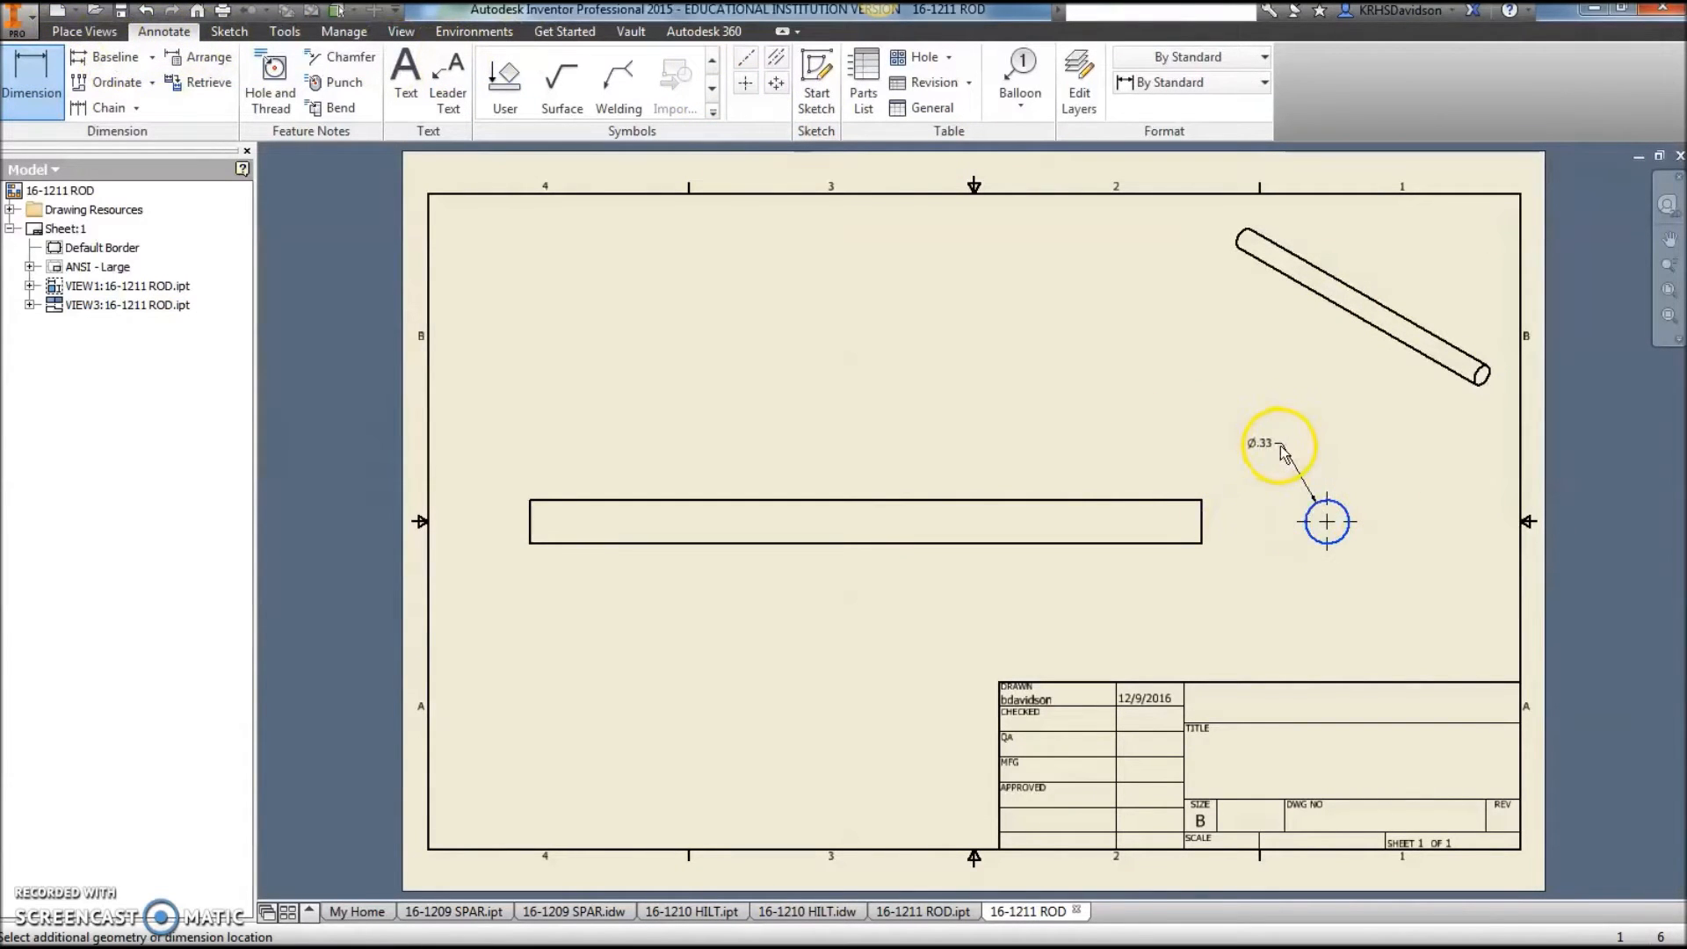
pyautogui.click(1279, 451)
pyautogui.click(756, 641)
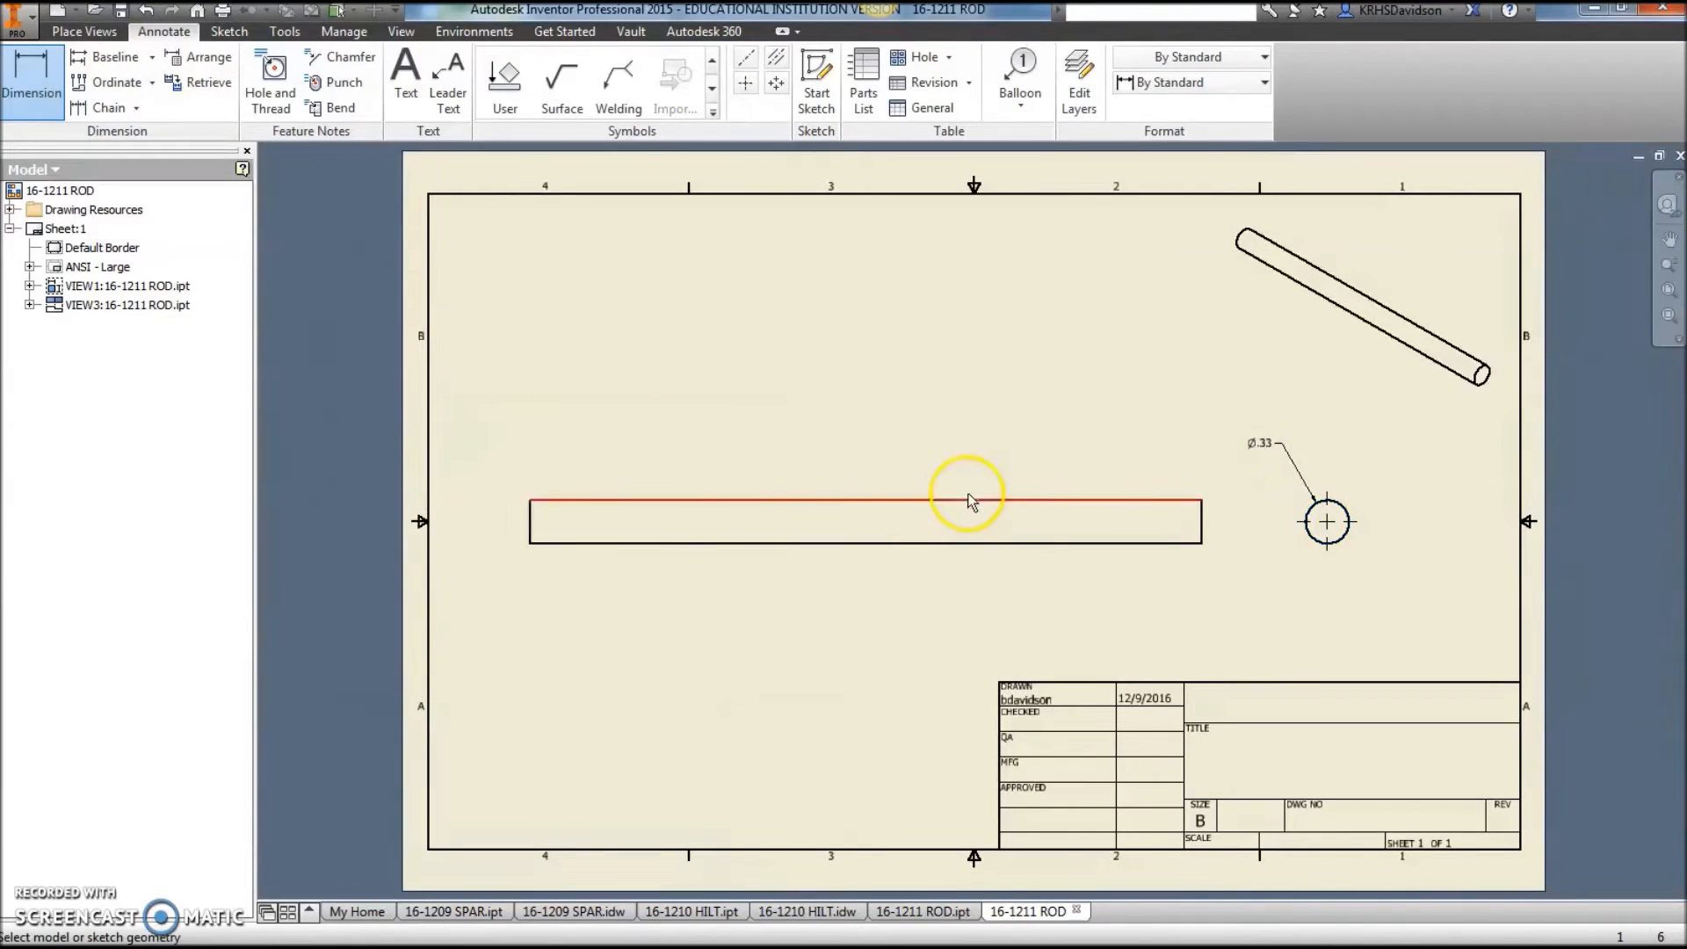
# Dimension the rod's overall length above the base view.
pyautogui.click(955, 504)
pyautogui.click(938, 445)
pyautogui.click(751, 639)
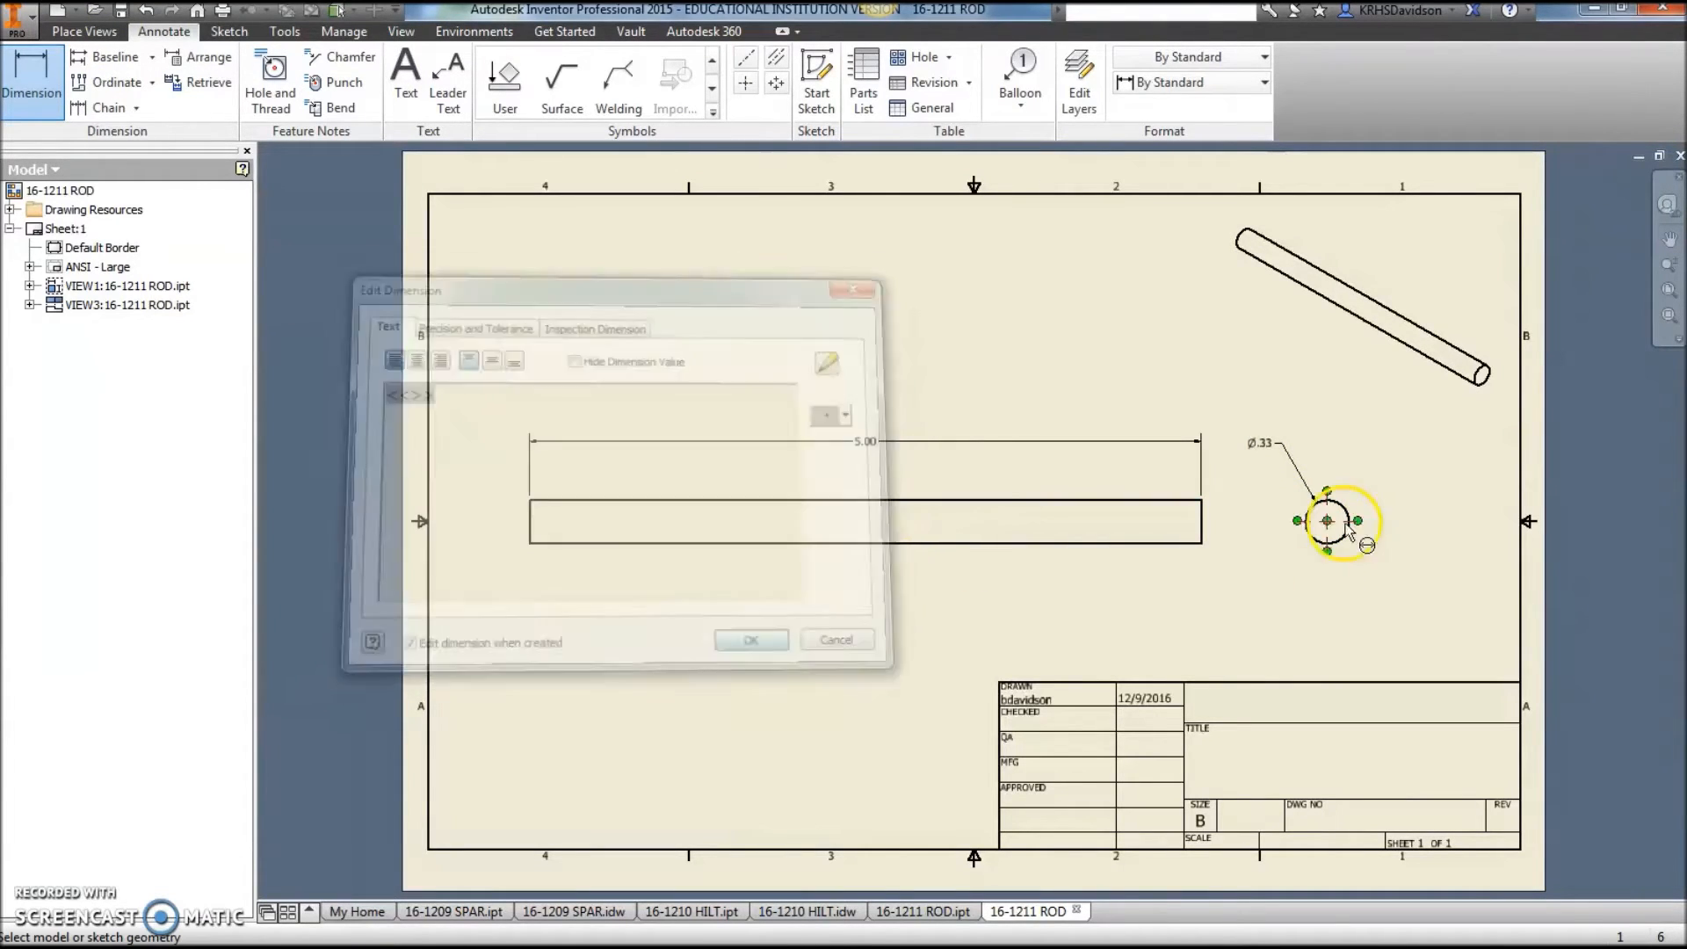
# Set the precision of the end view's diameter dimension to three decimal places.
pyautogui.click(1264, 450)
pyautogui.rightClick(1265, 450)
pyautogui.click(1342, 444)
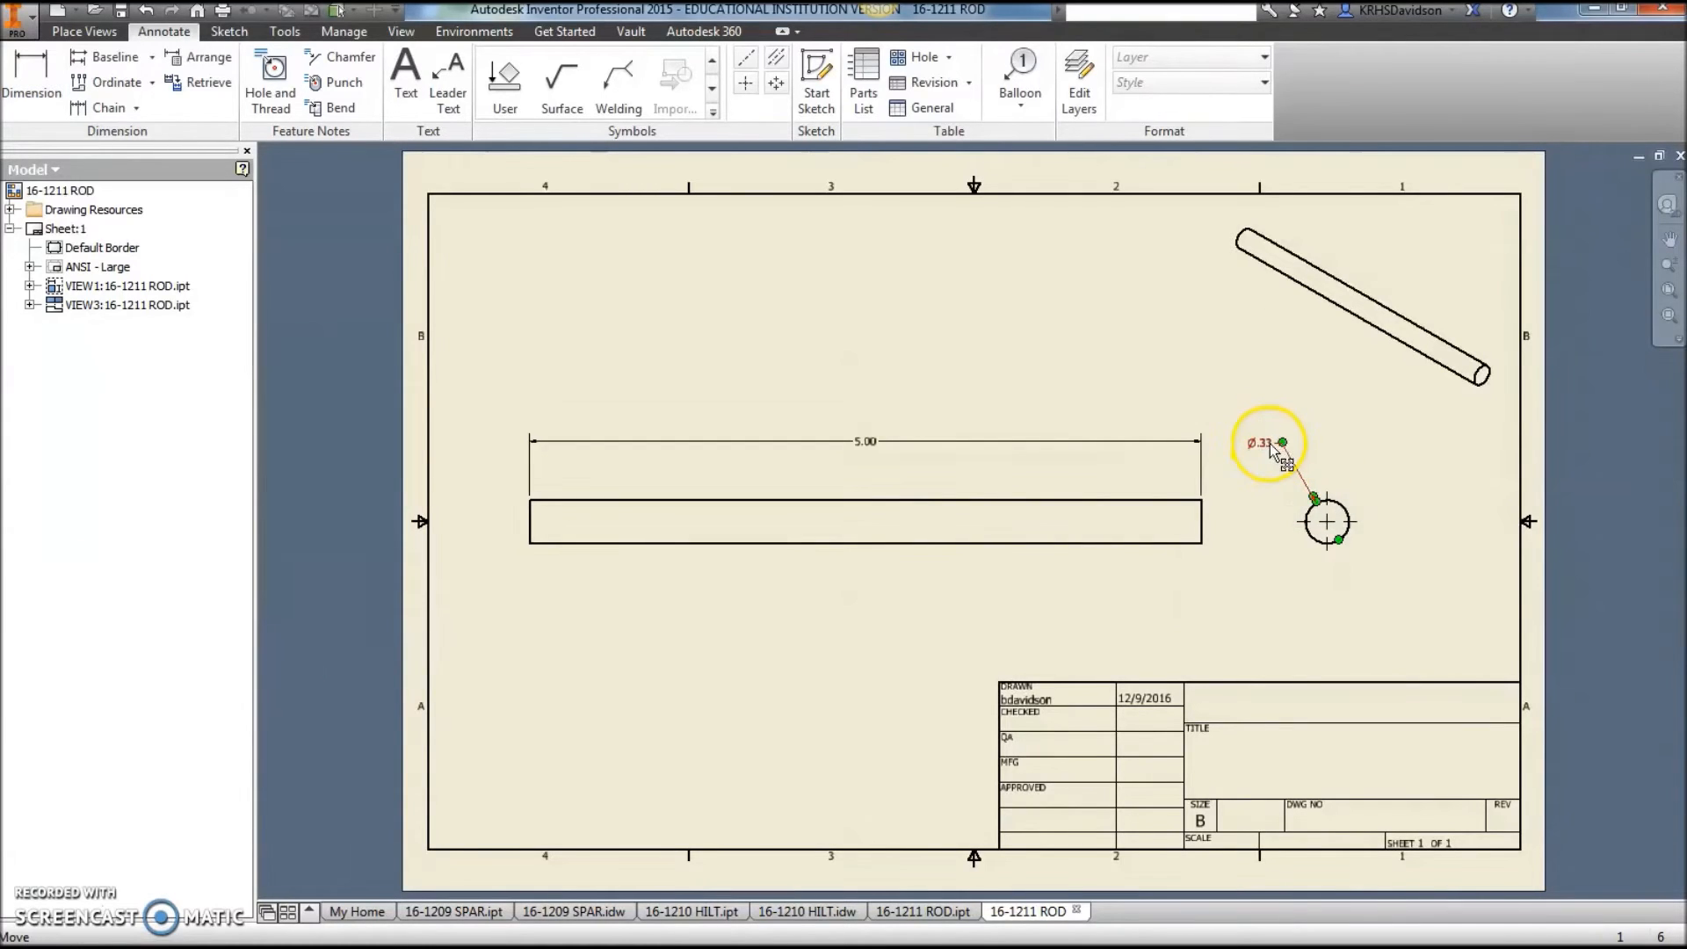
pyautogui.rightClick(1272, 448)
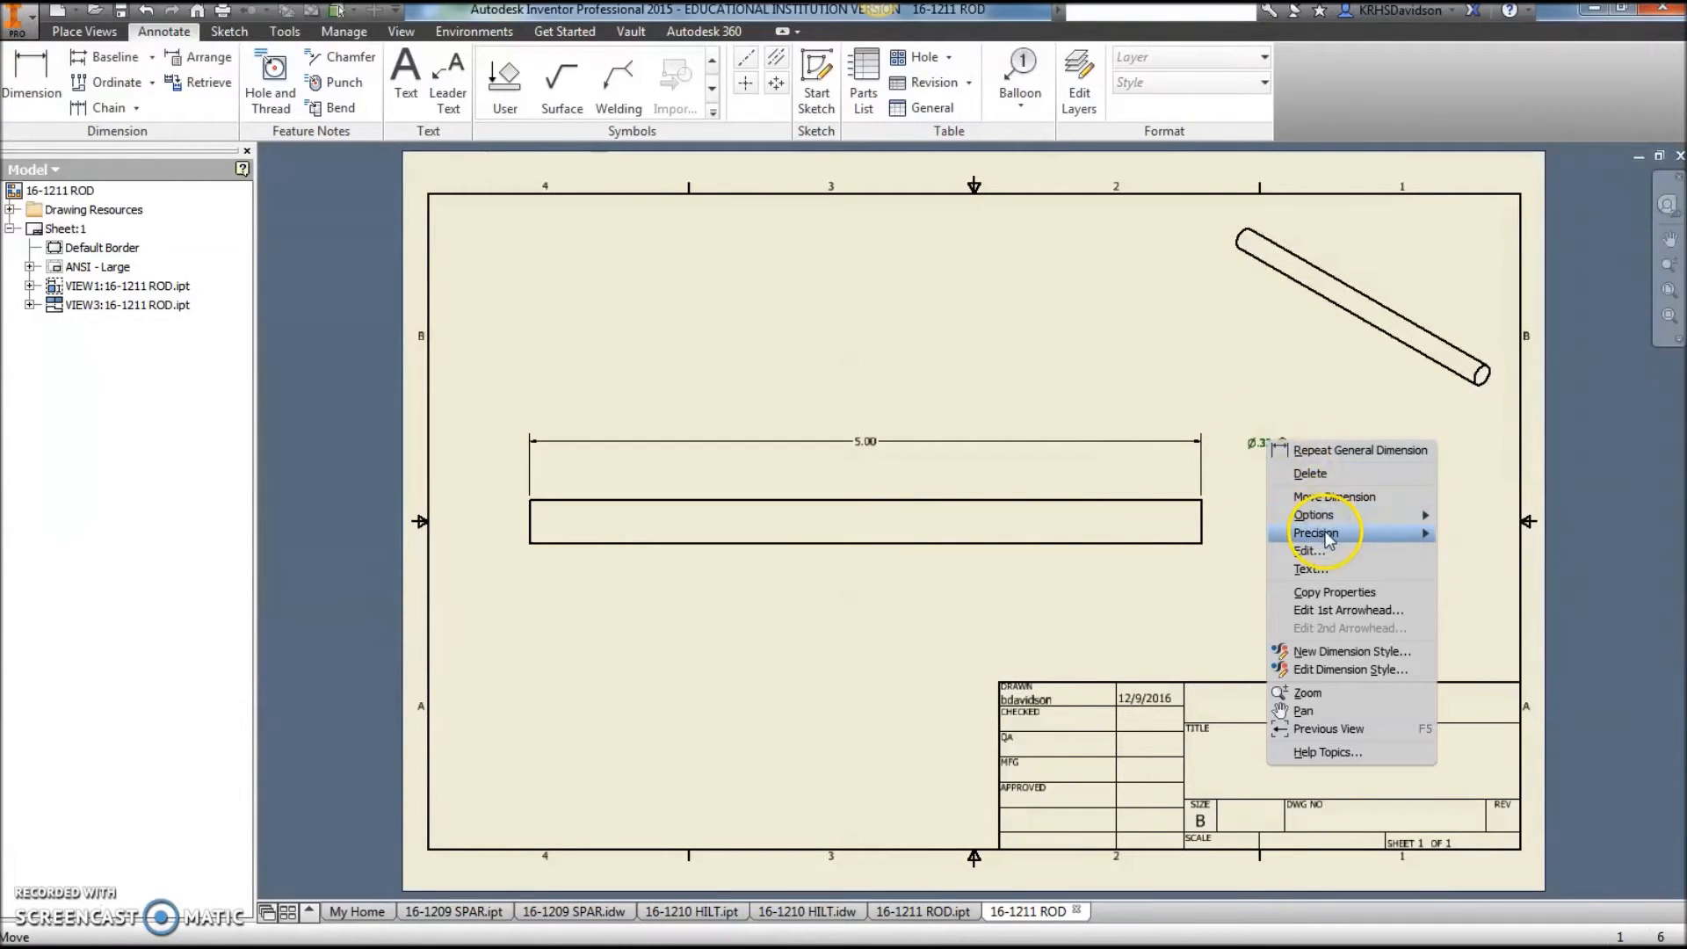
pyautogui.moveTo(1324, 530)
pyautogui.click(1511, 586)
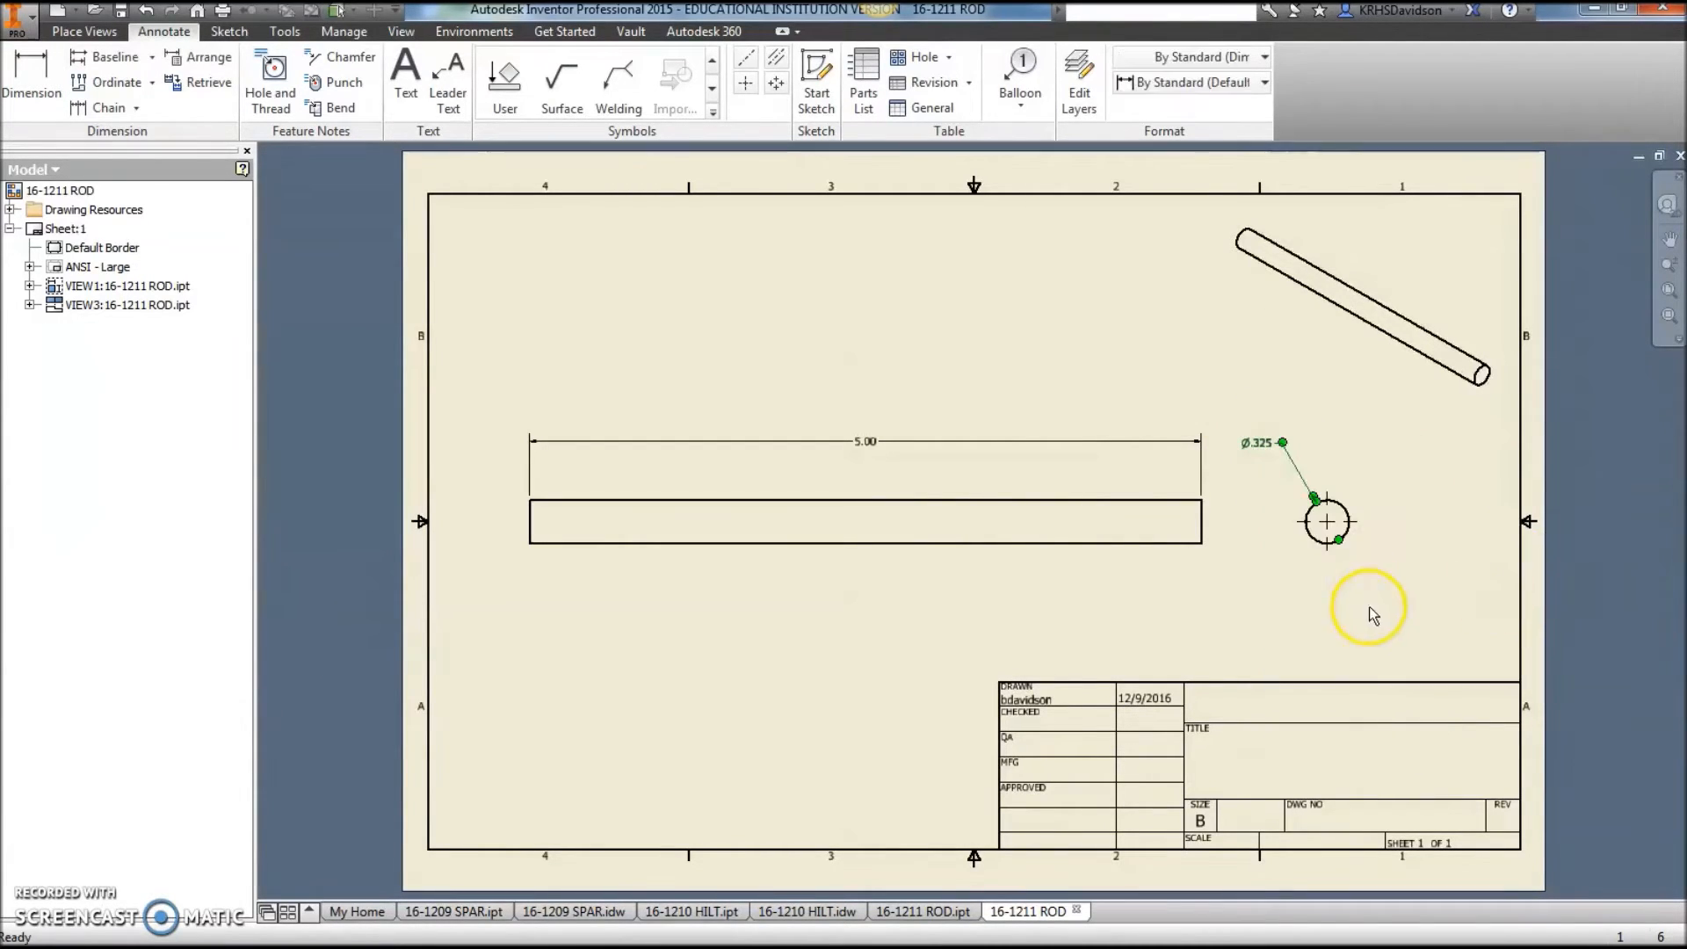
pyautogui.click(1423, 581)
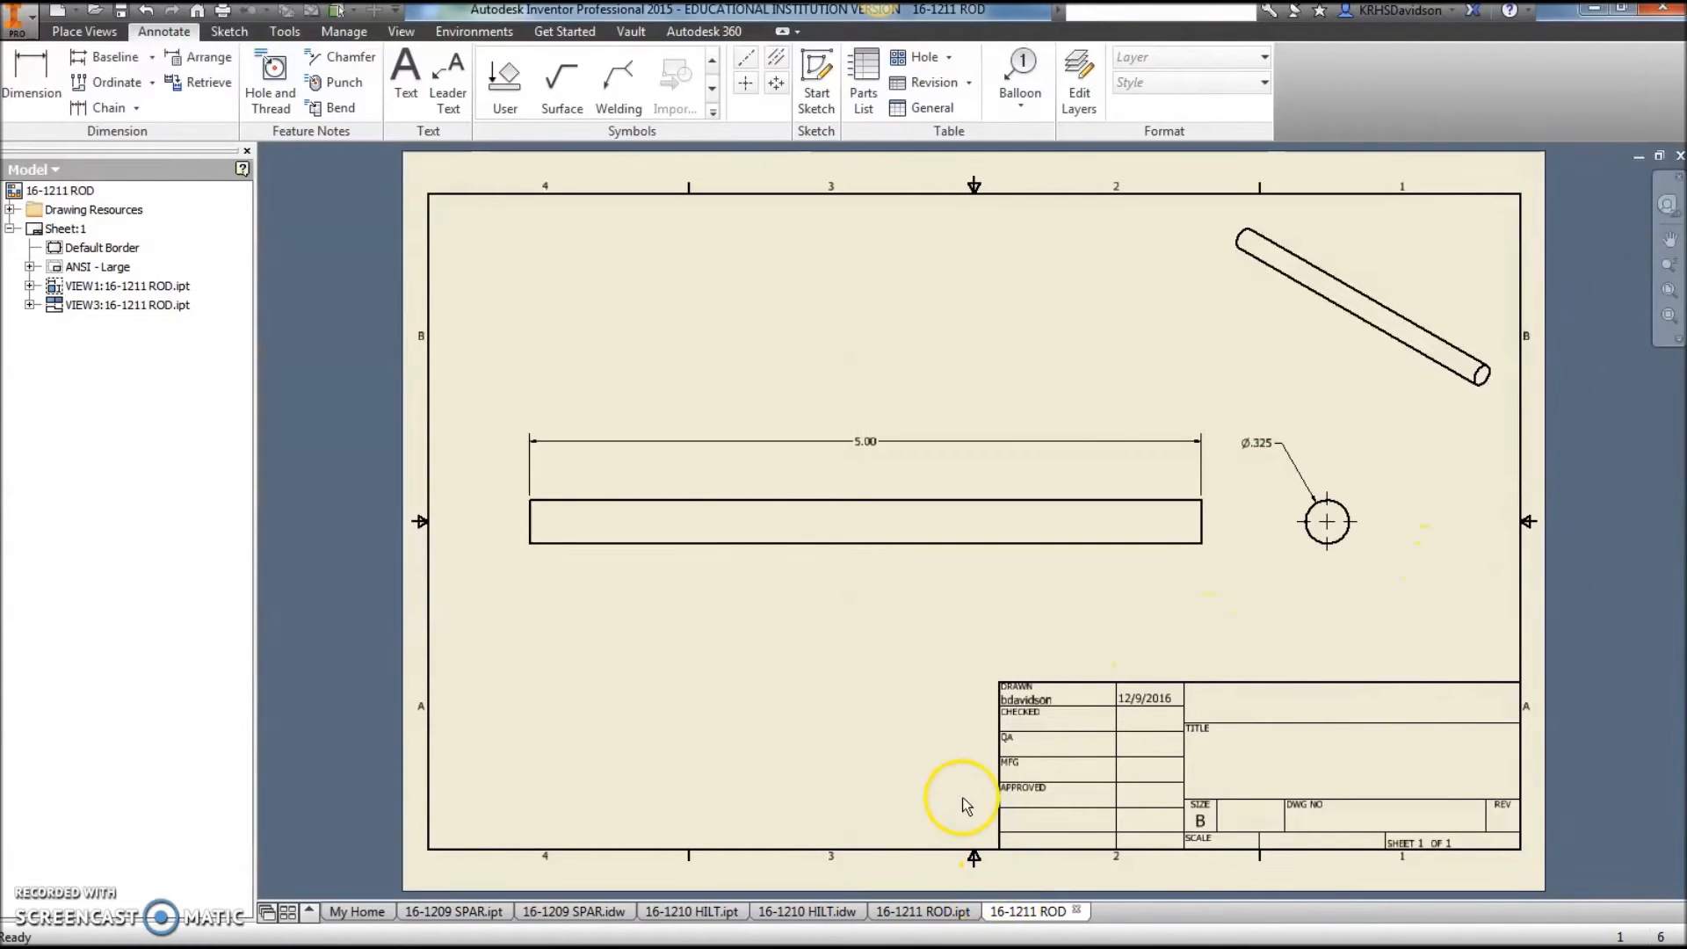
# Save the drawing as 16-1211 ROD and fill in its properties: title ROD, company KETTLE RUN HIGH SCHOOL and part number 16-1211.
pyautogui.click(120, 13)
pyautogui.click(931, 743)
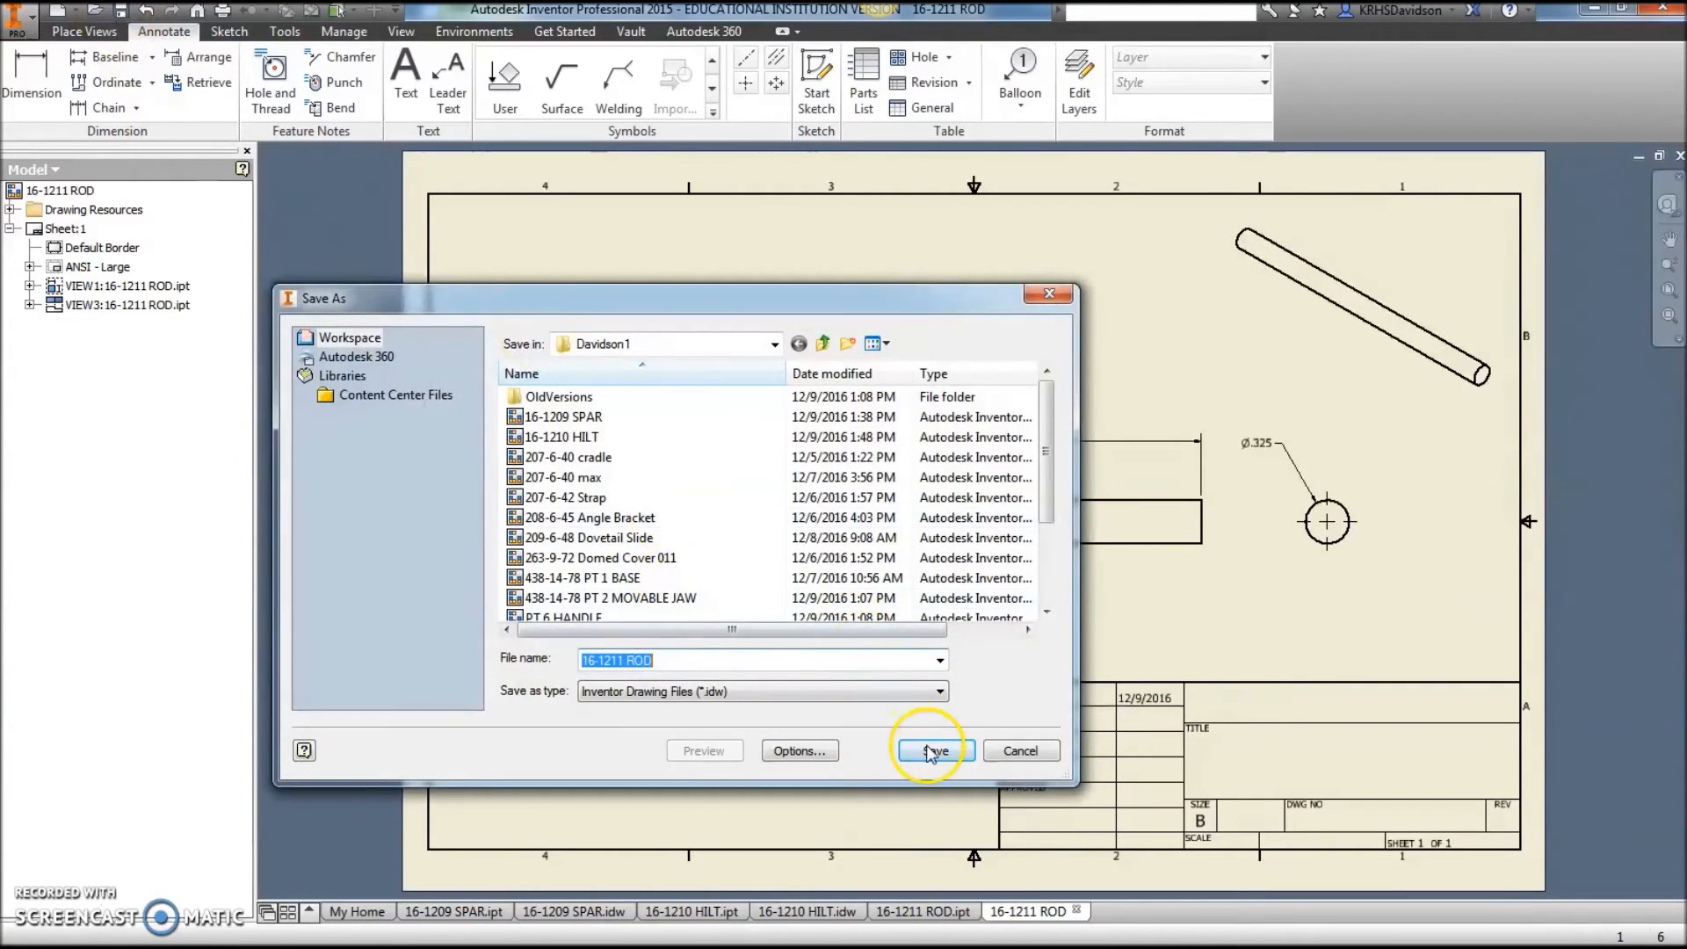
pyautogui.click(16, 16)
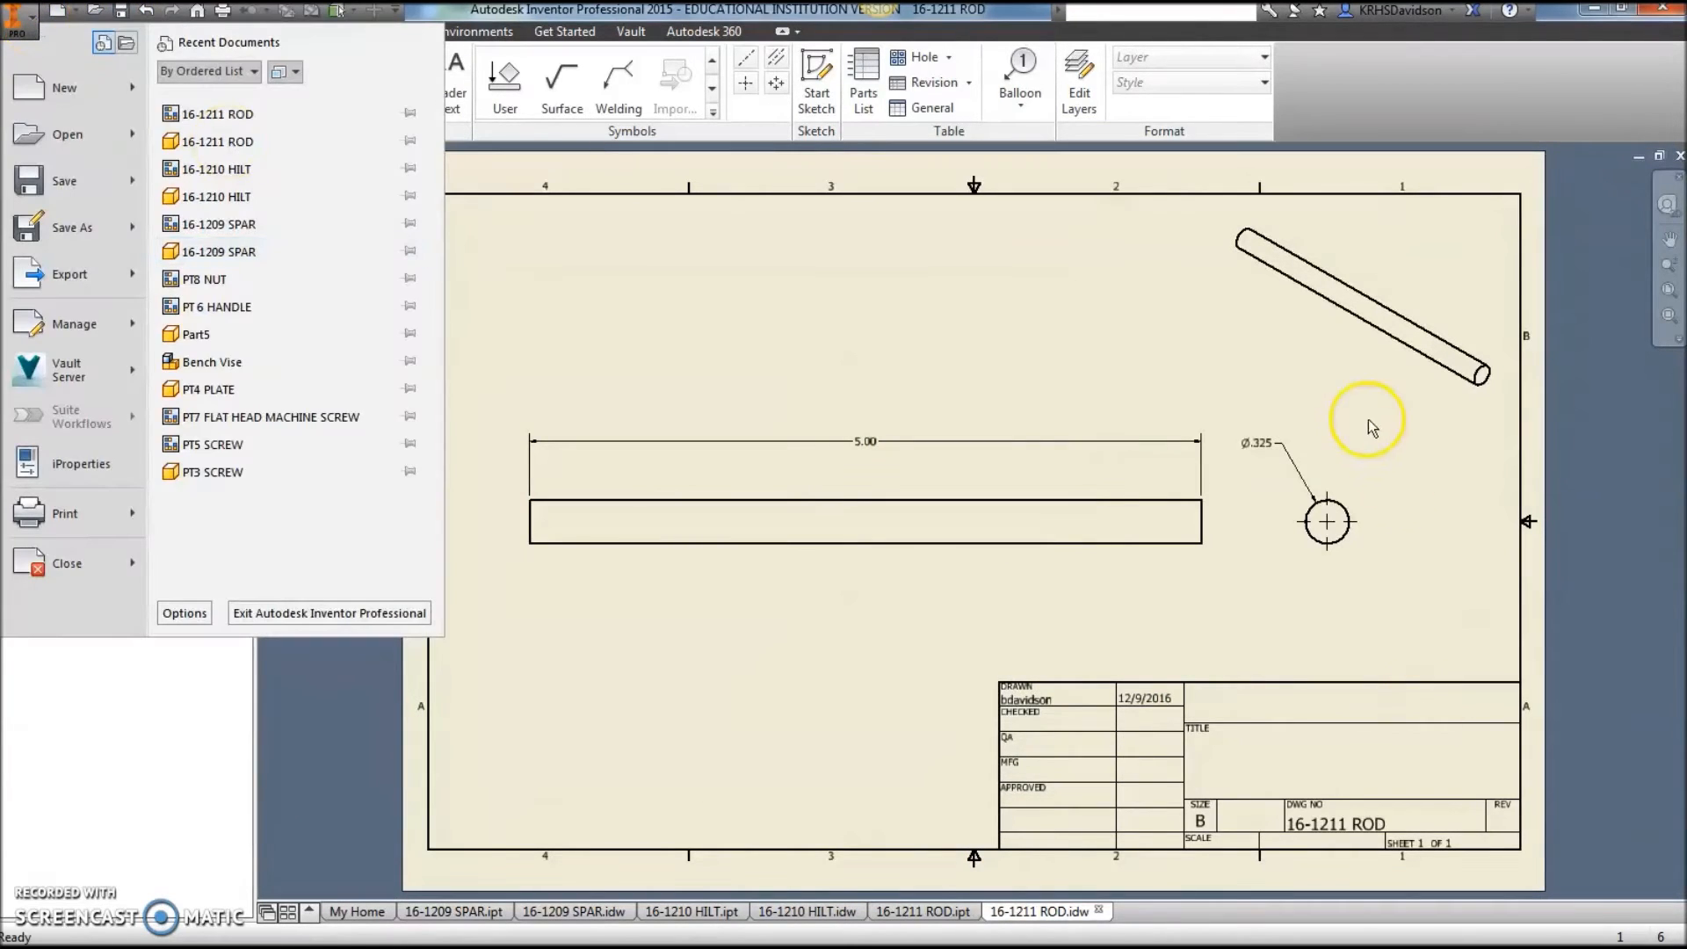
pyautogui.click(88, 463)
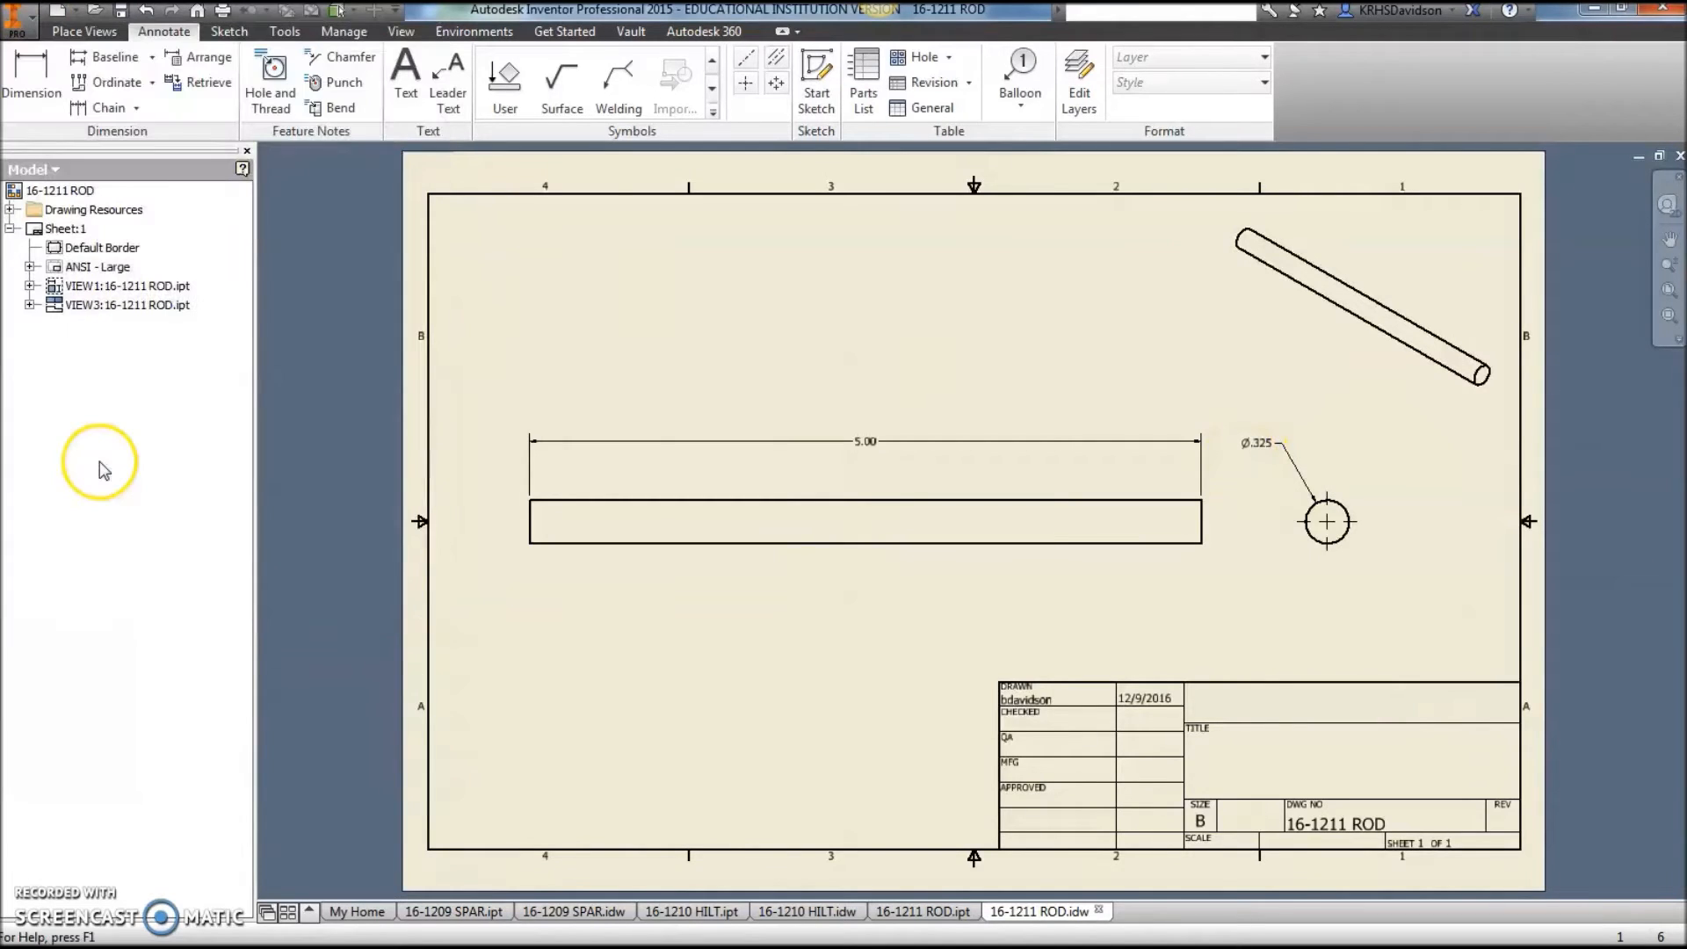
pyautogui.click(730, 221)
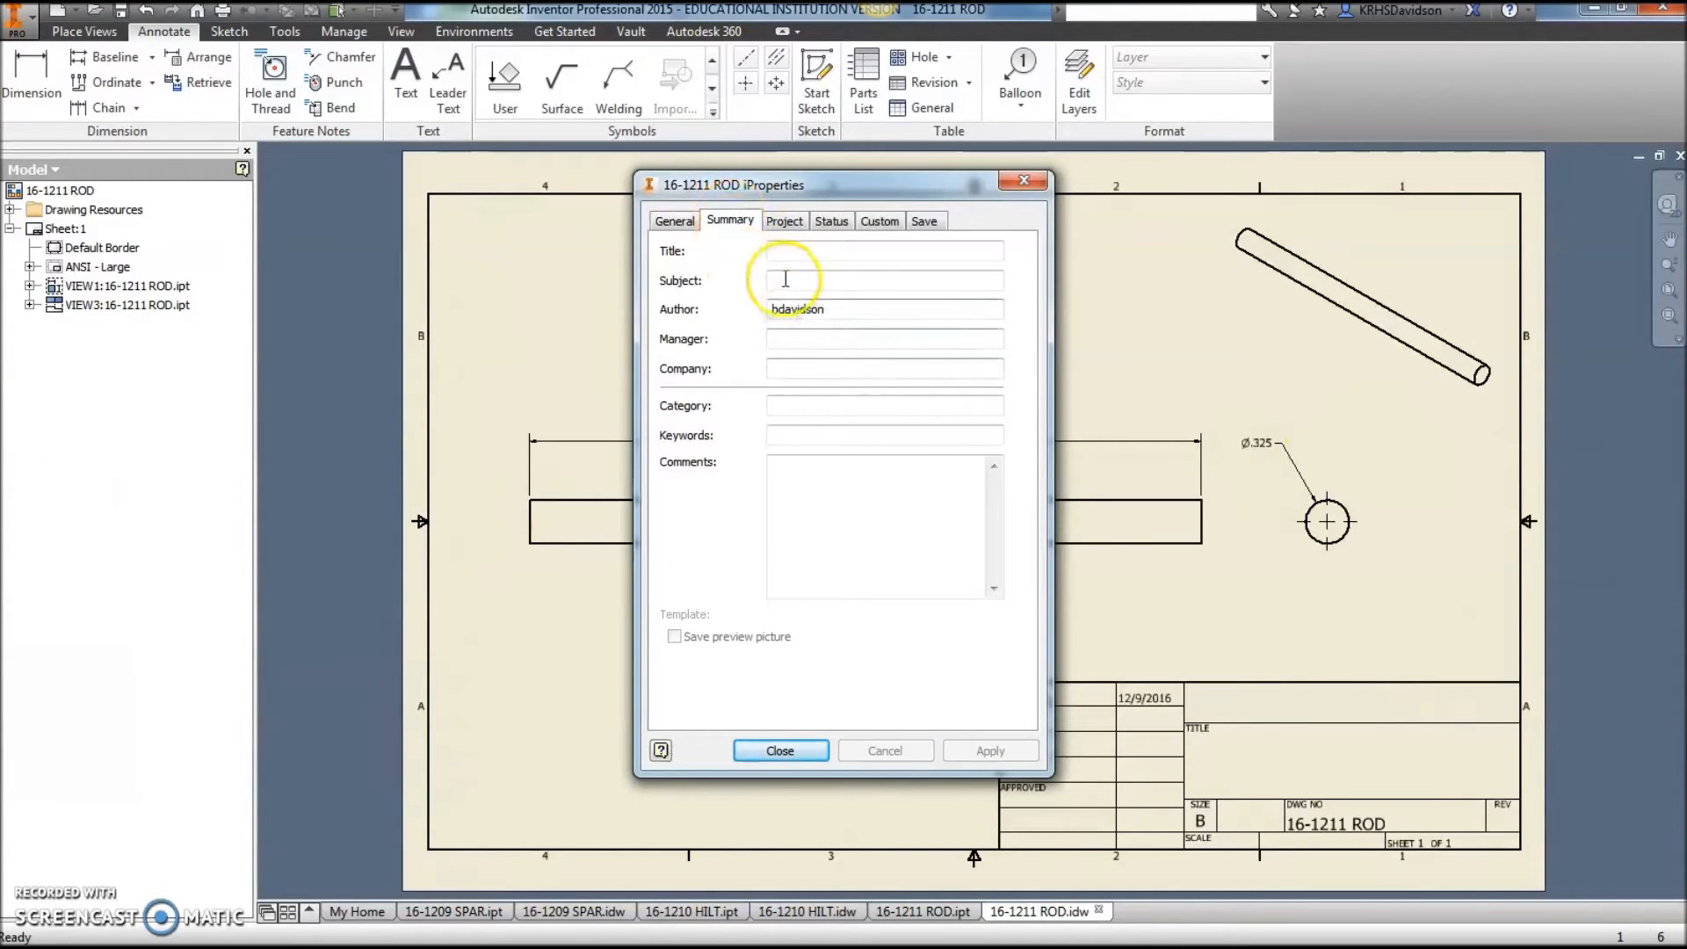
pyautogui.click(807, 250)
pyautogui.write('ROD')
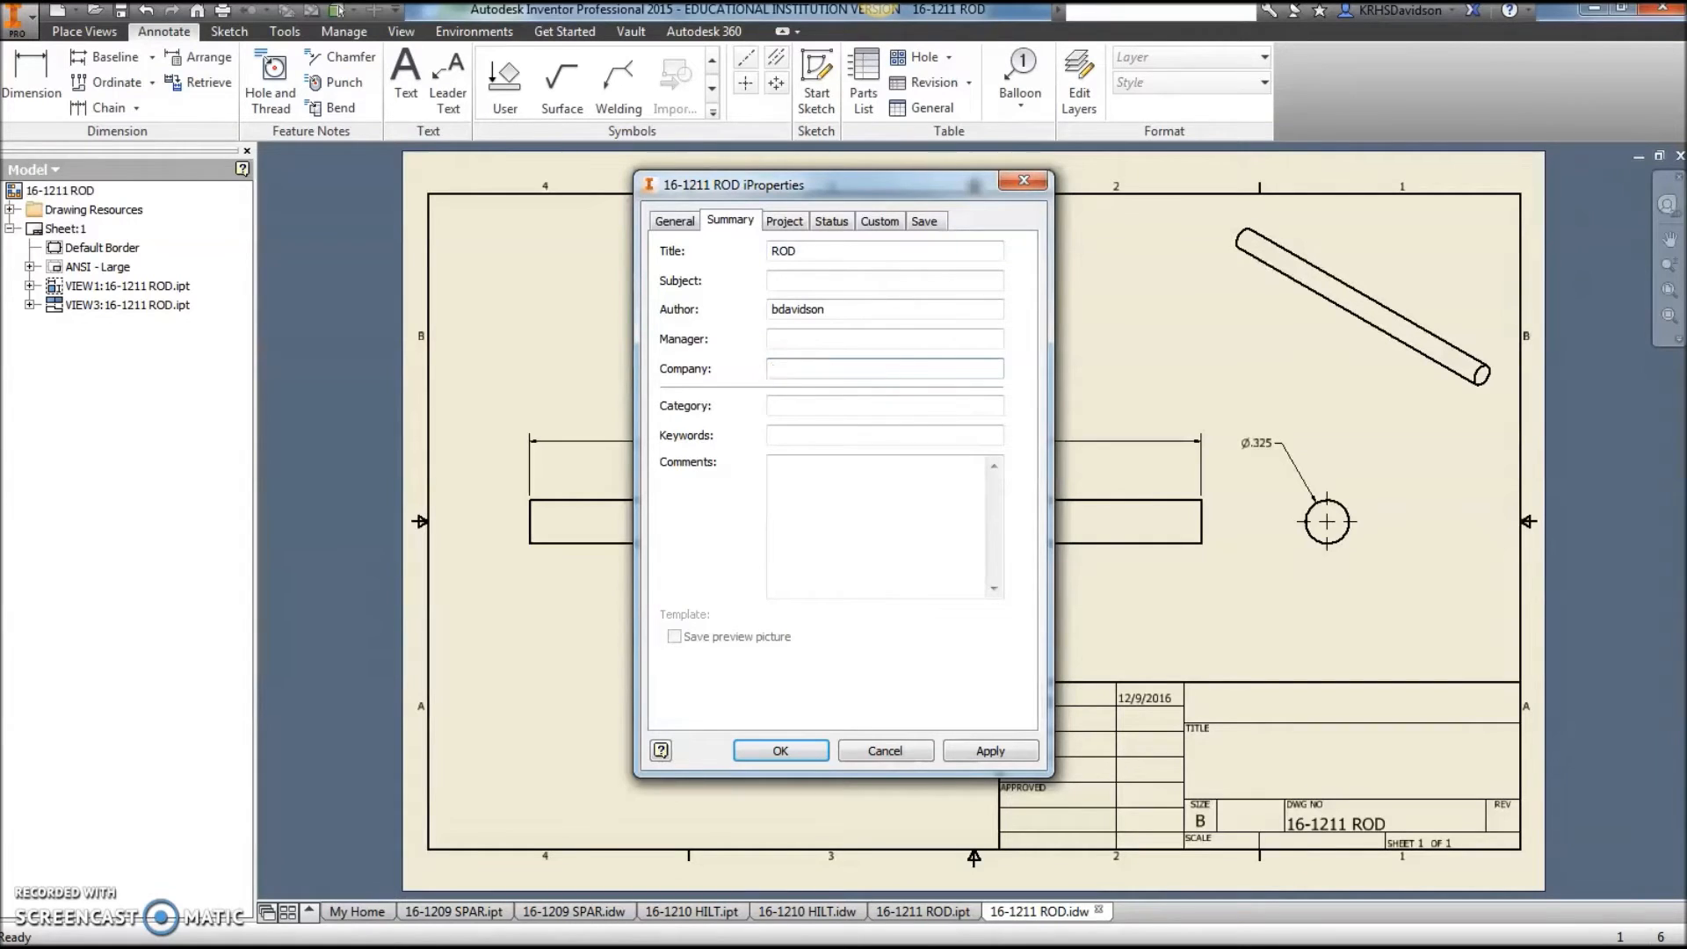
pyautogui.click(783, 221)
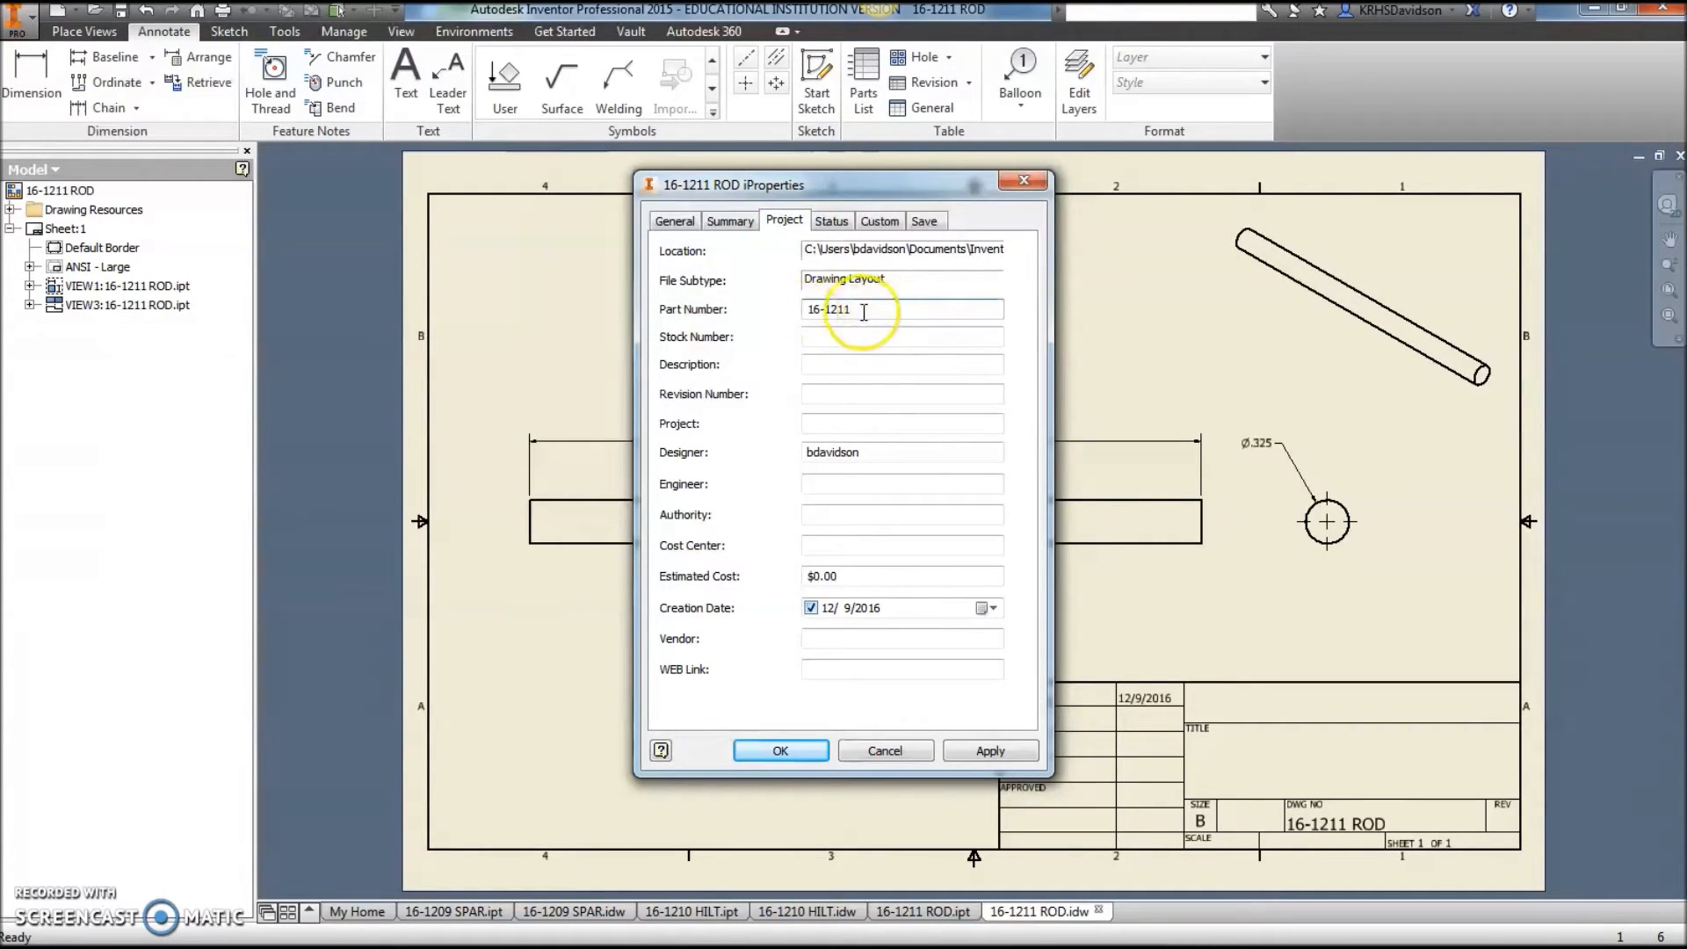
pyautogui.click(990, 751)
pyautogui.click(791, 751)
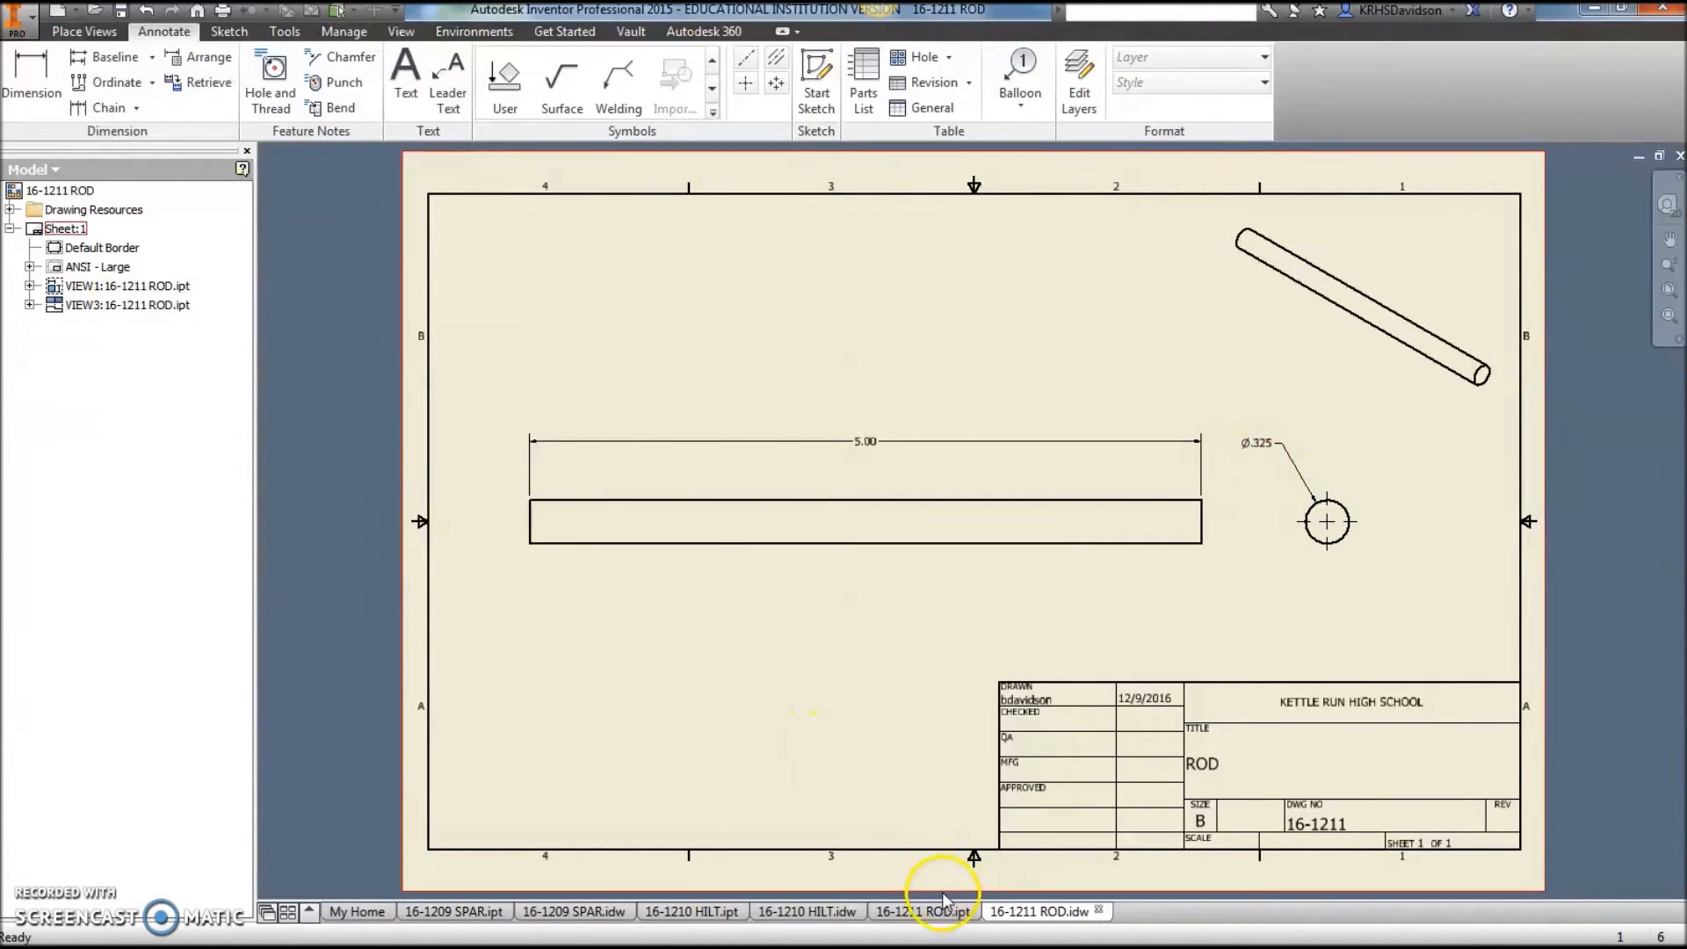
# In the 16-1210 HILT drawing, set the precision of the two-place hole diameter dimension to three decimal places.
pyautogui.click(834, 914)
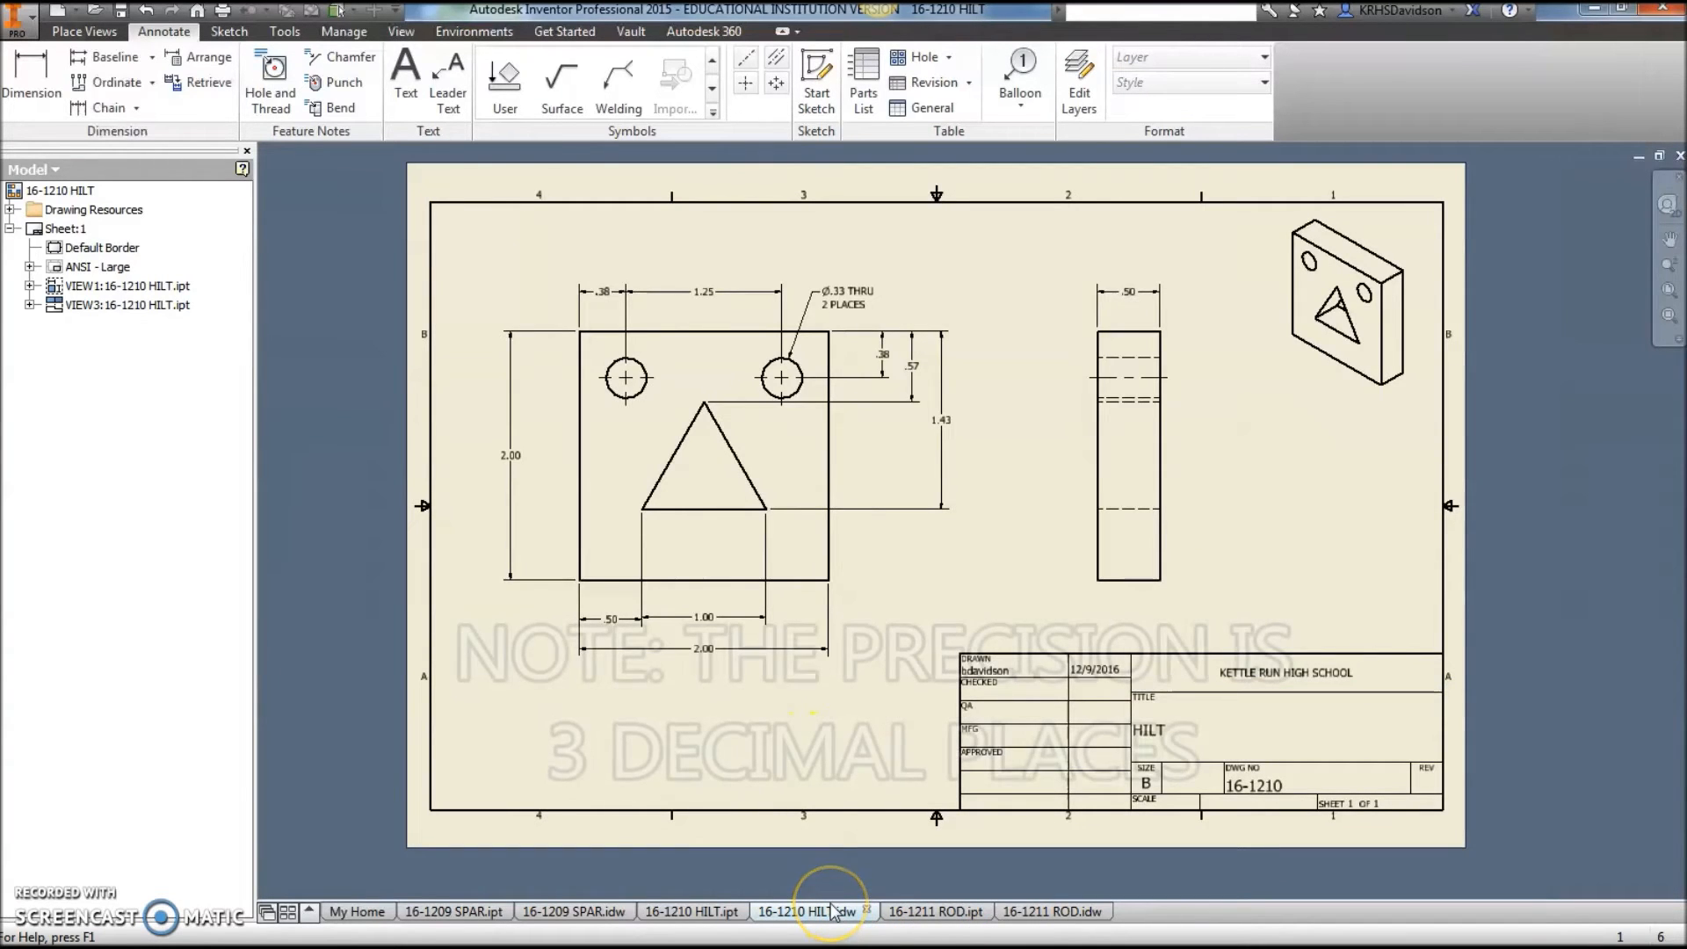
pyautogui.rightClick(846, 307)
pyautogui.click(848, 306)
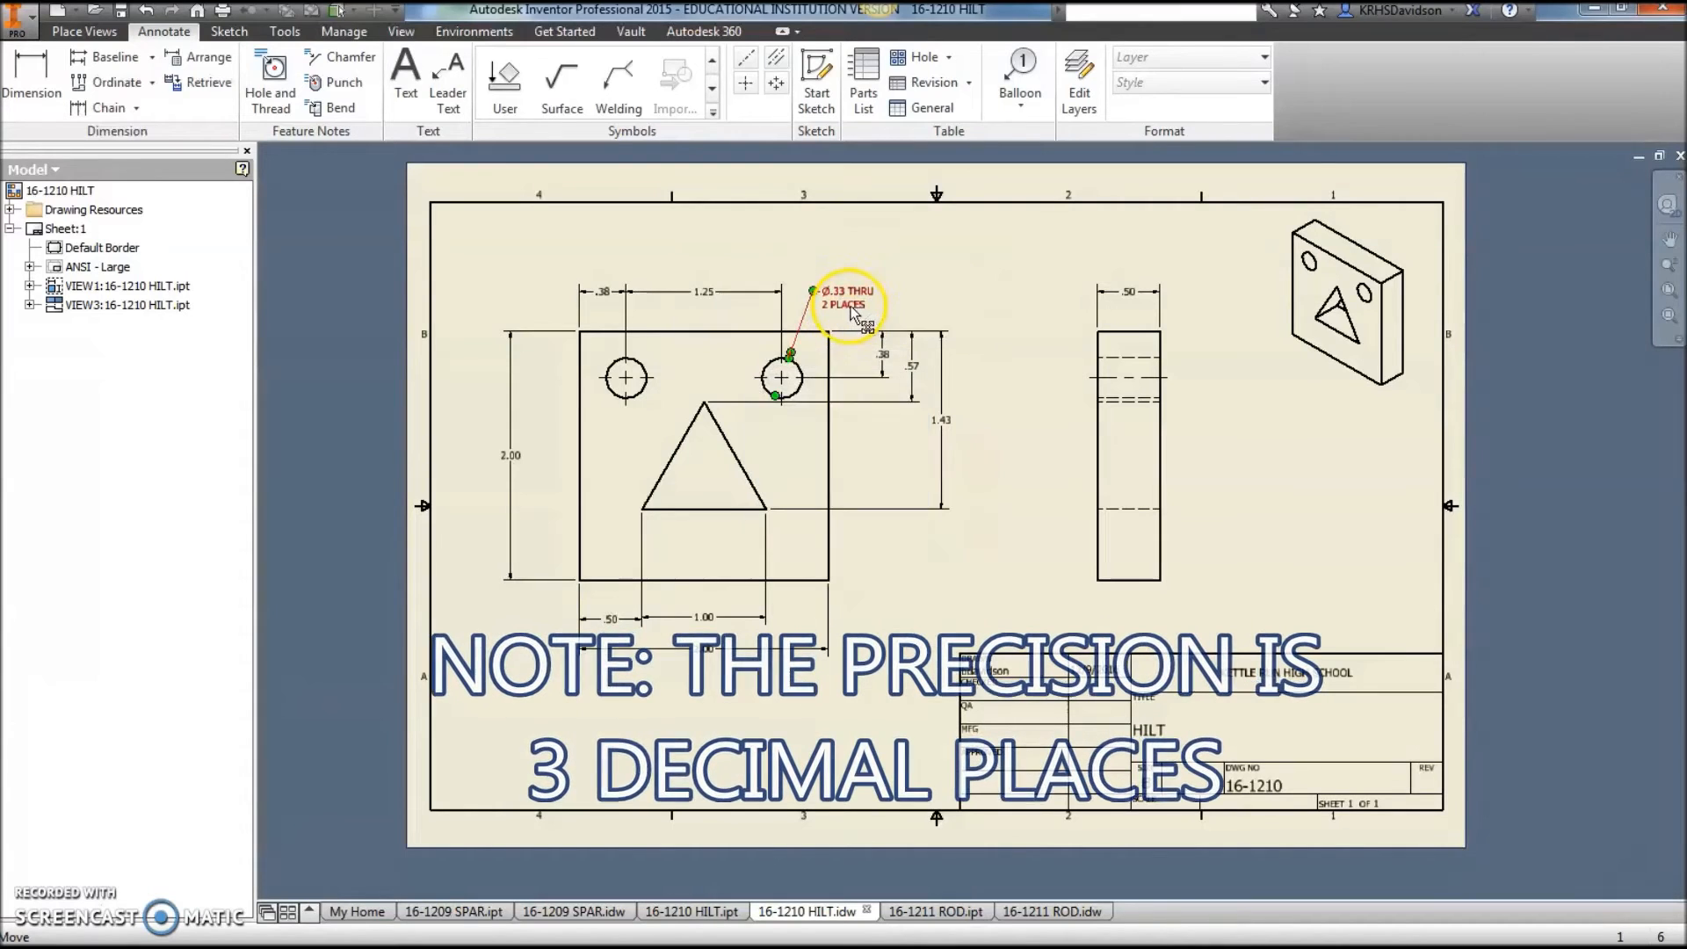
pyautogui.rightClick(840, 289)
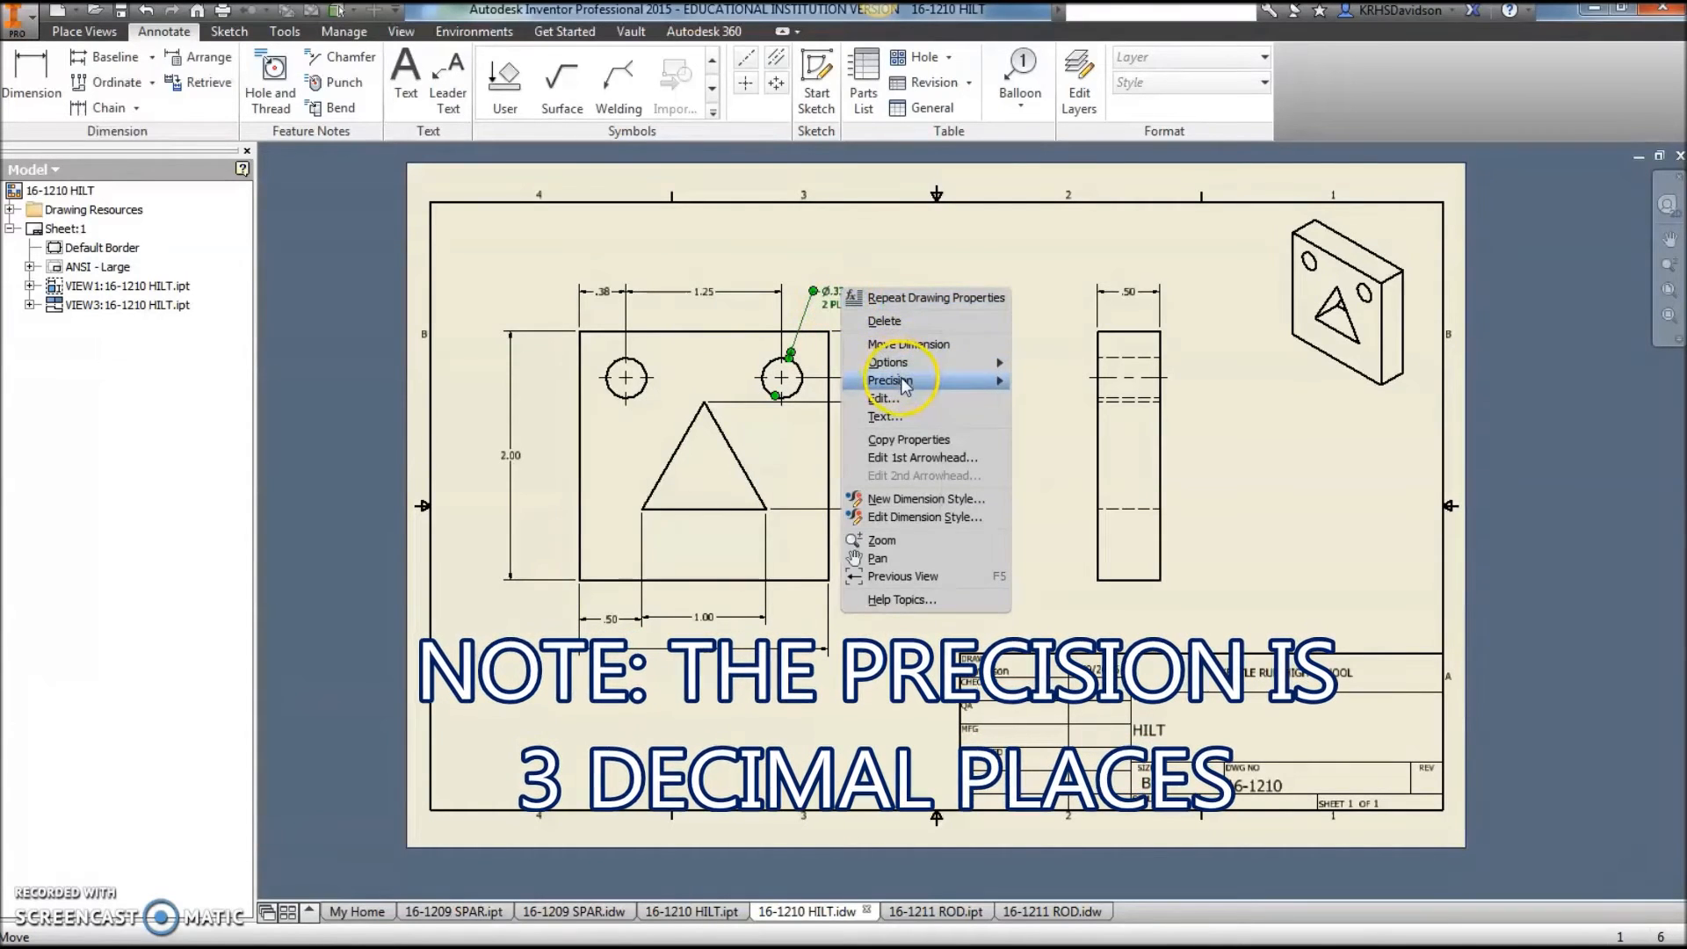
pyautogui.moveTo(979, 379)
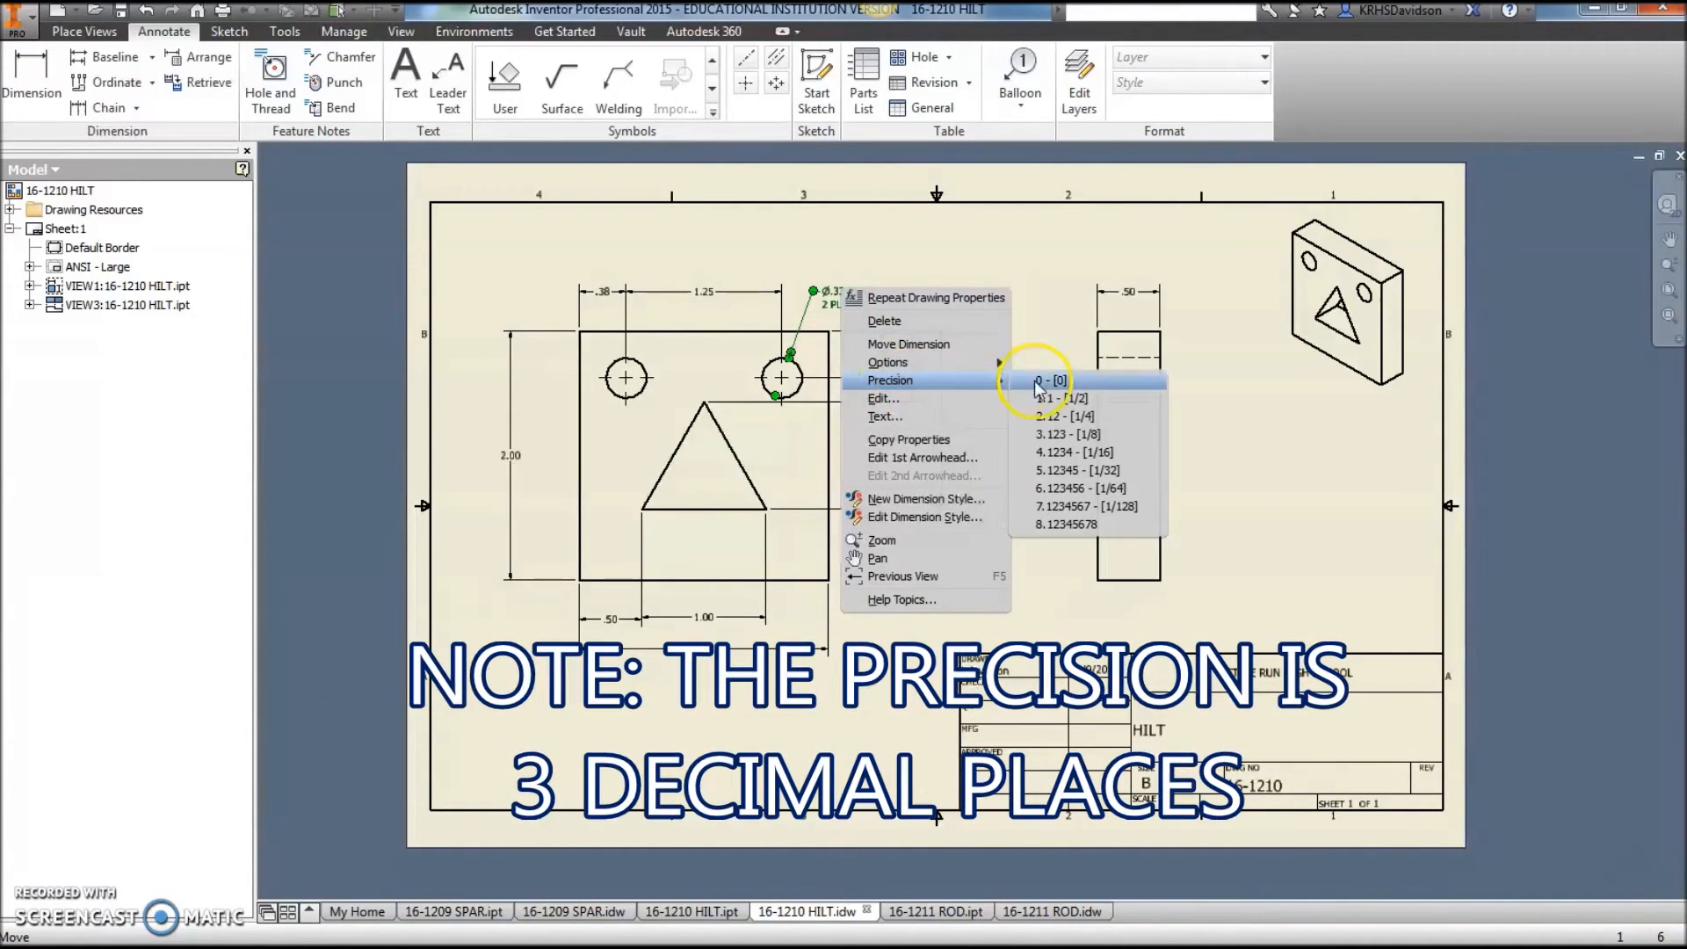
pyautogui.click(1093, 435)
pyautogui.click(970, 500)
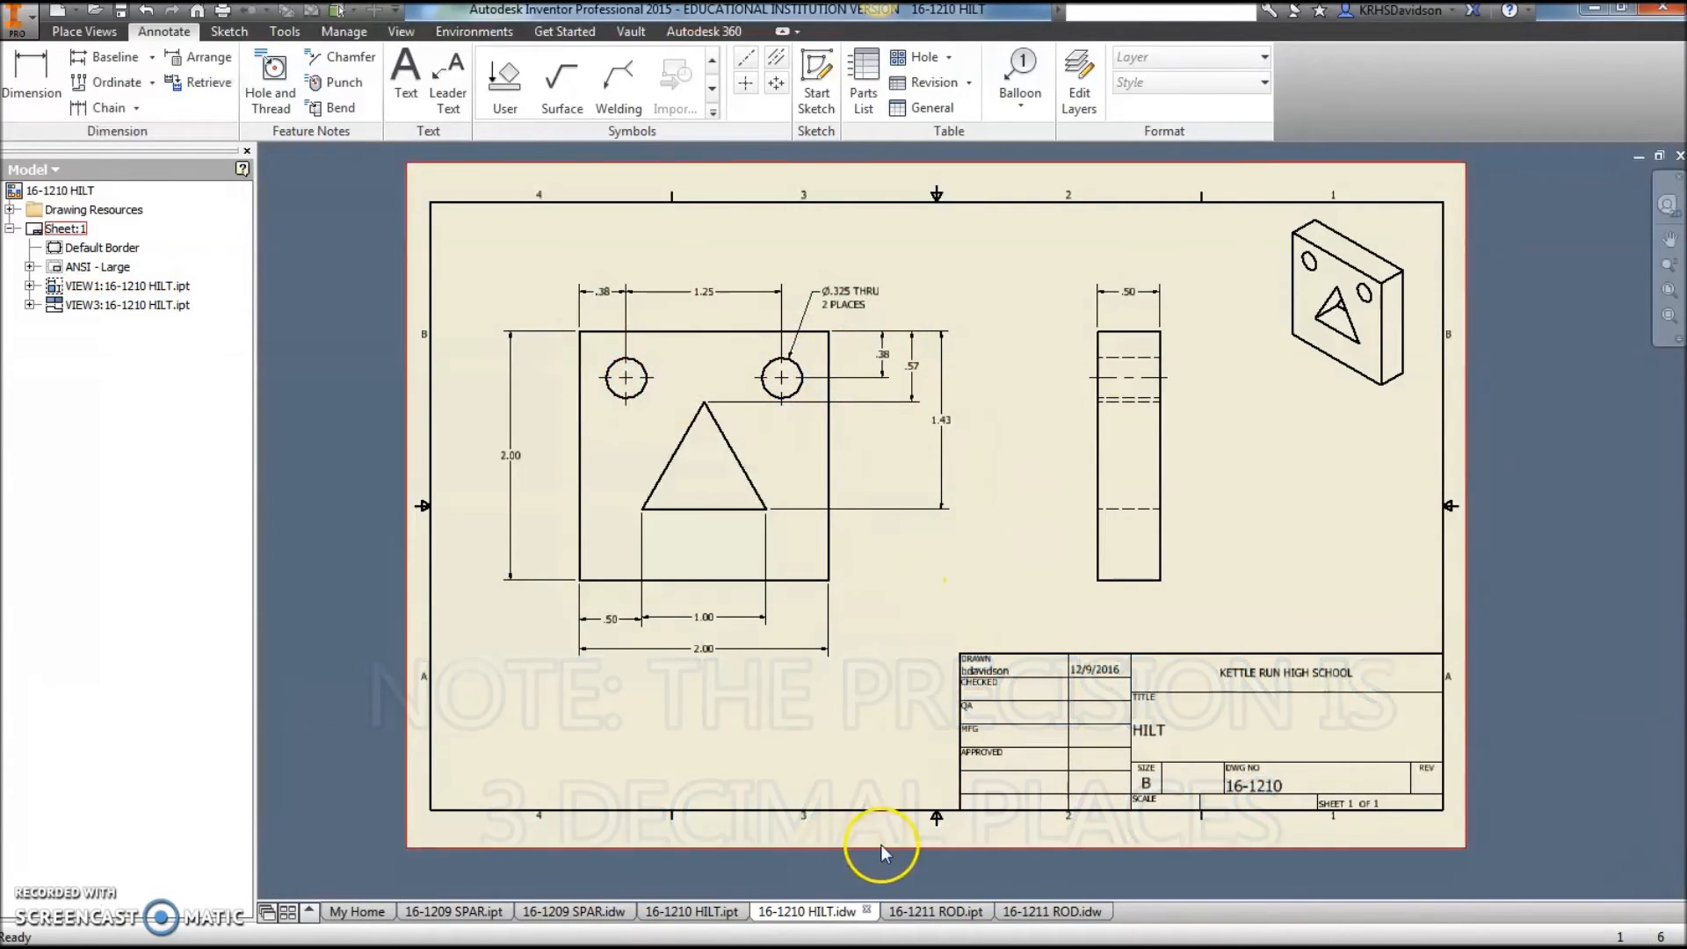
# Assign the material Gold to the 16-1210 HILT part through its physical properties and save the part.
pyautogui.click(1052, 912)
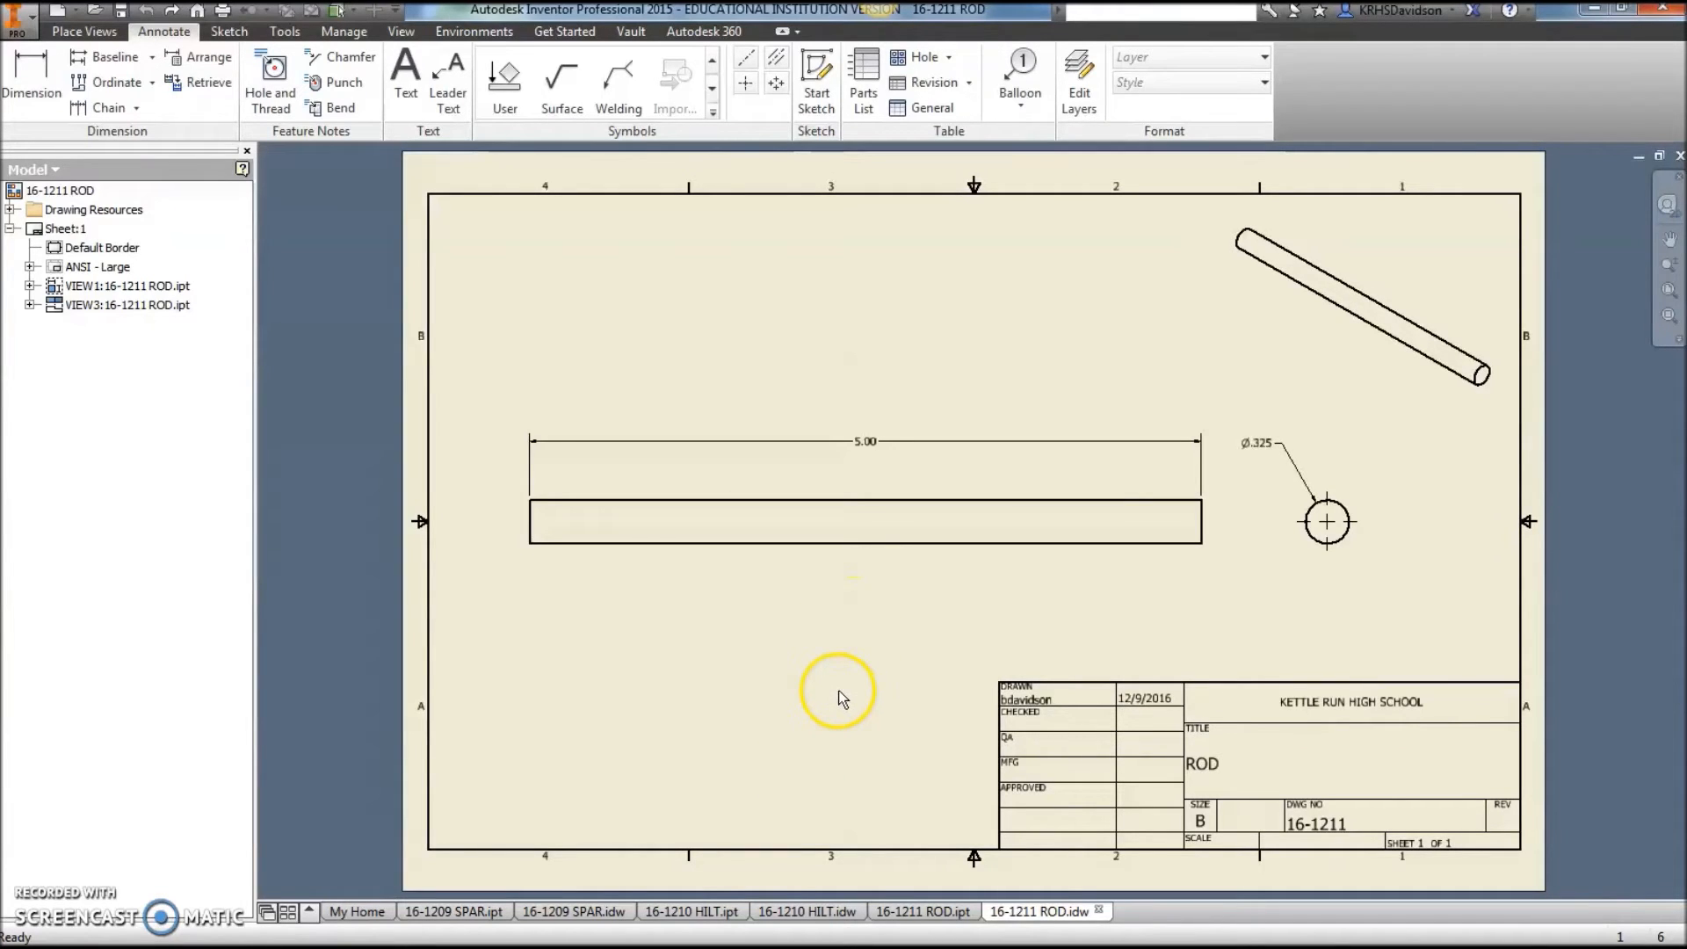
pyautogui.click(698, 912)
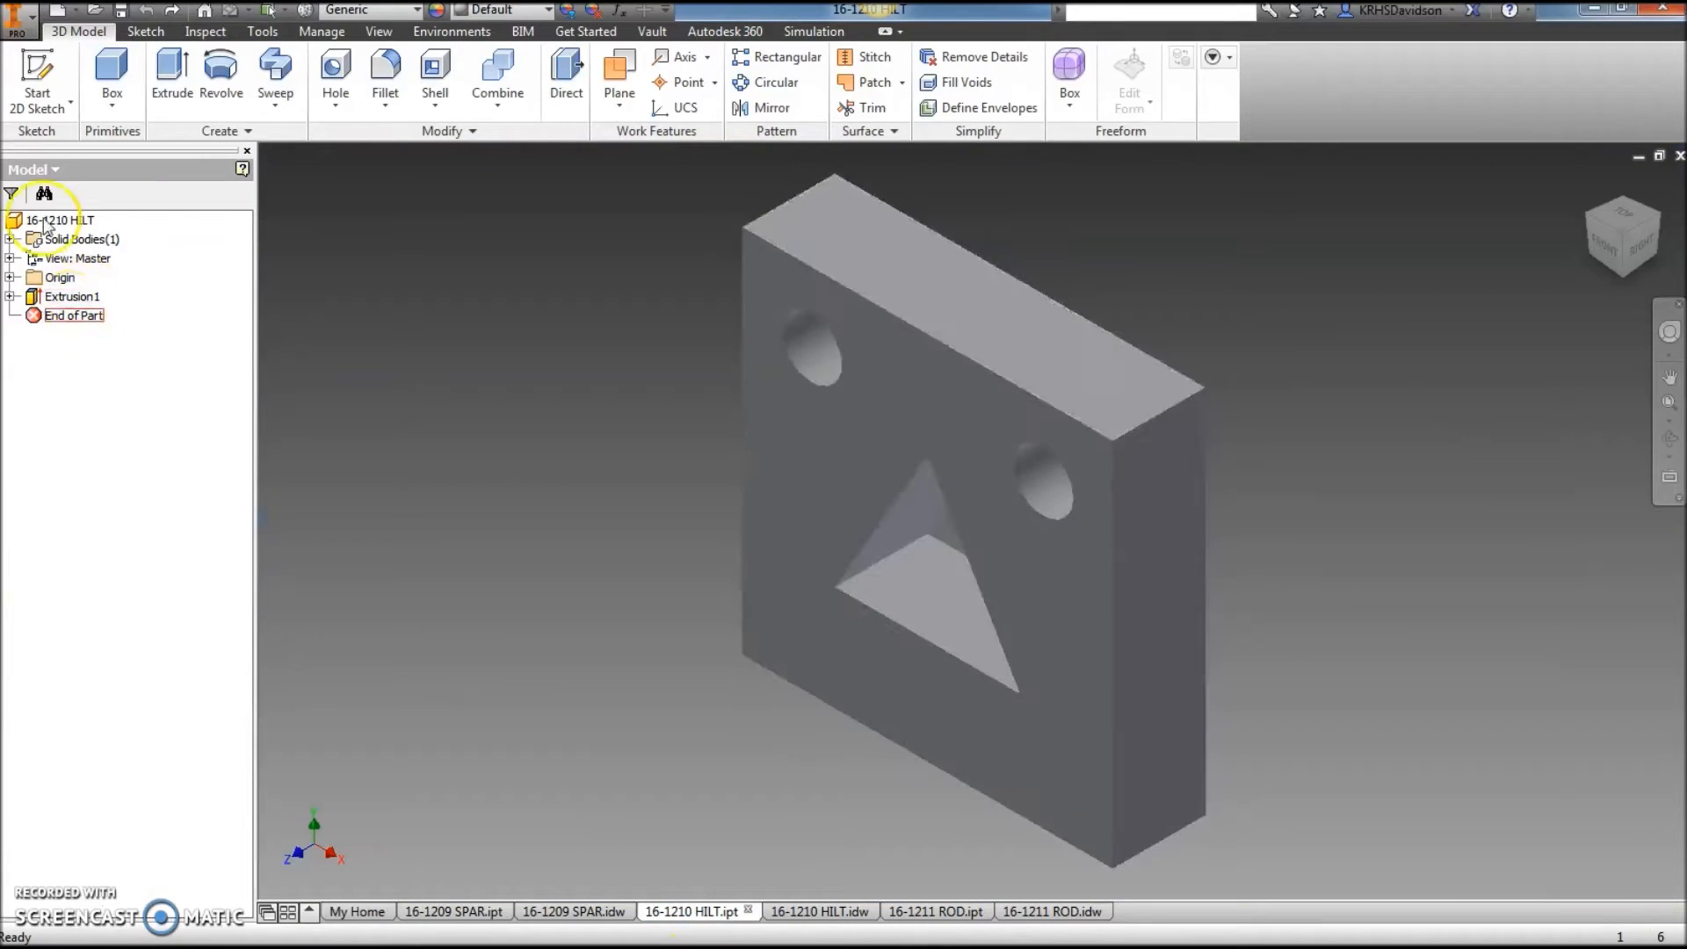
pyautogui.rightClick(72, 225)
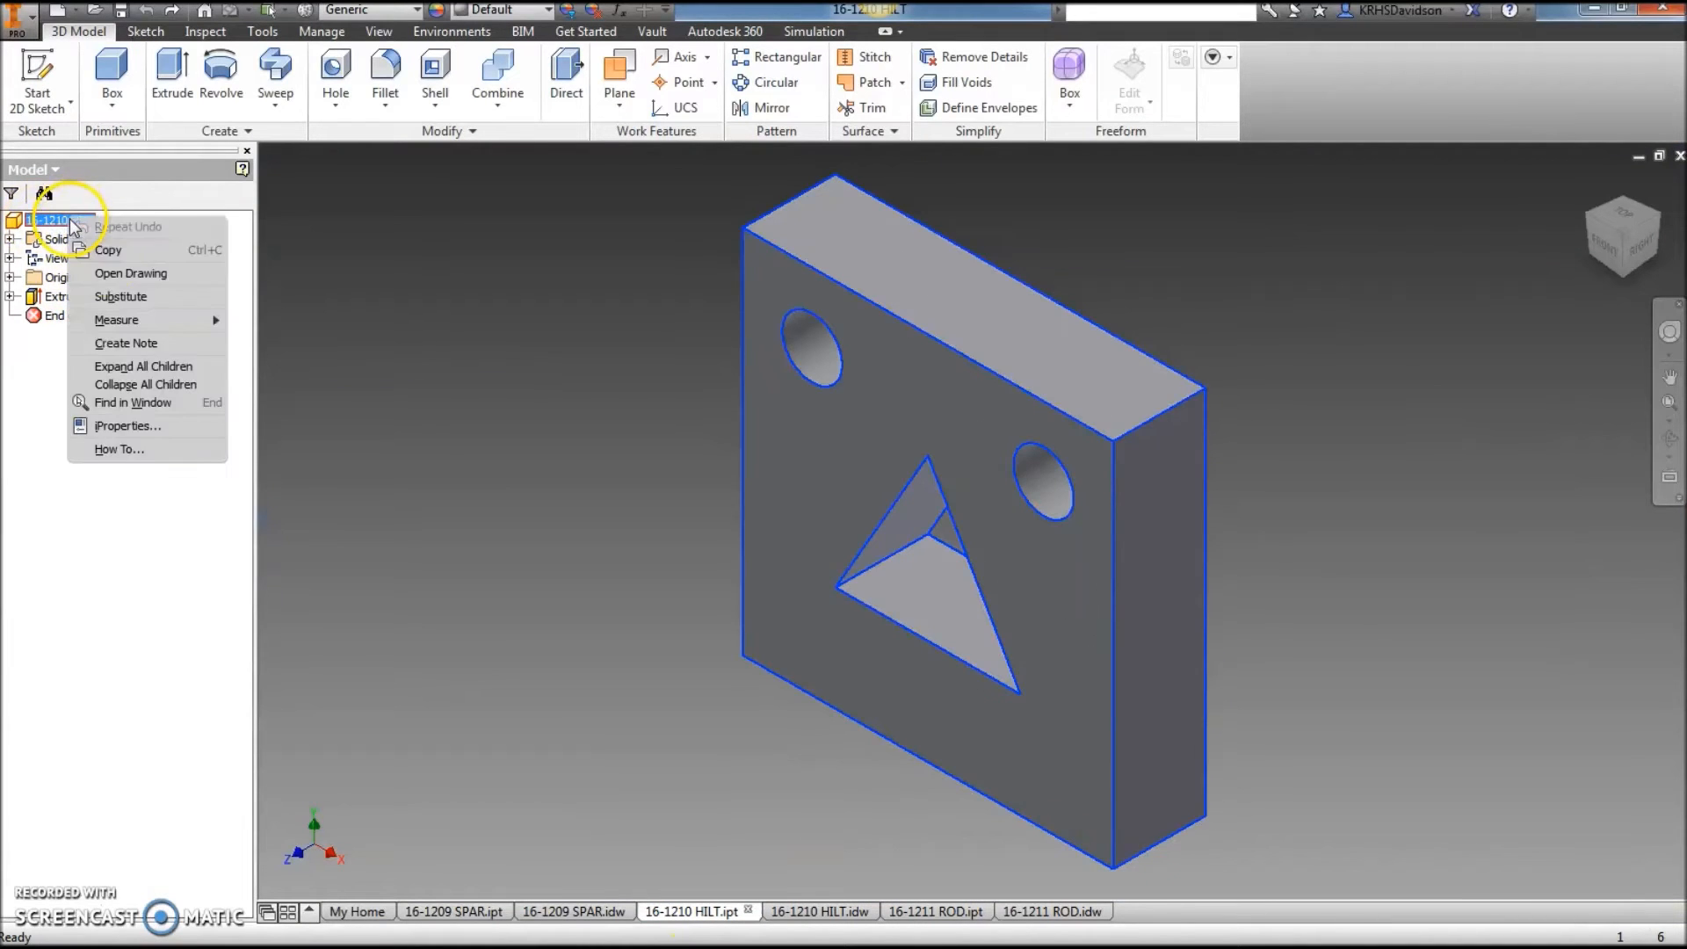
pyautogui.click(124, 427)
pyautogui.click(976, 221)
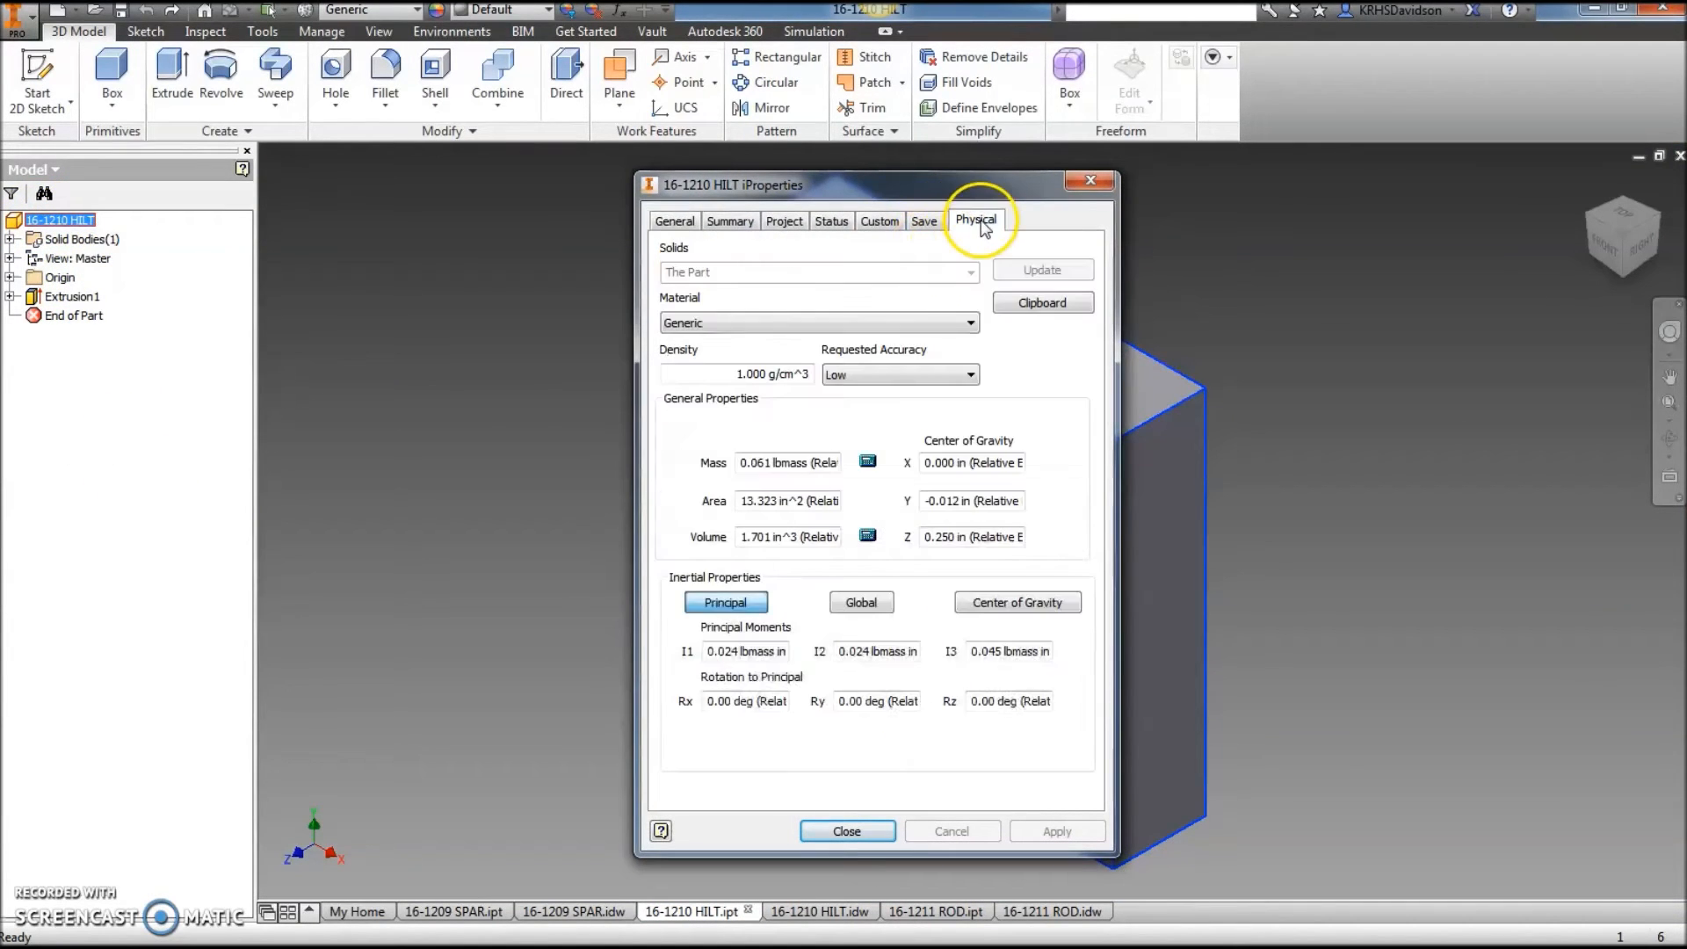
pyautogui.click(964, 324)
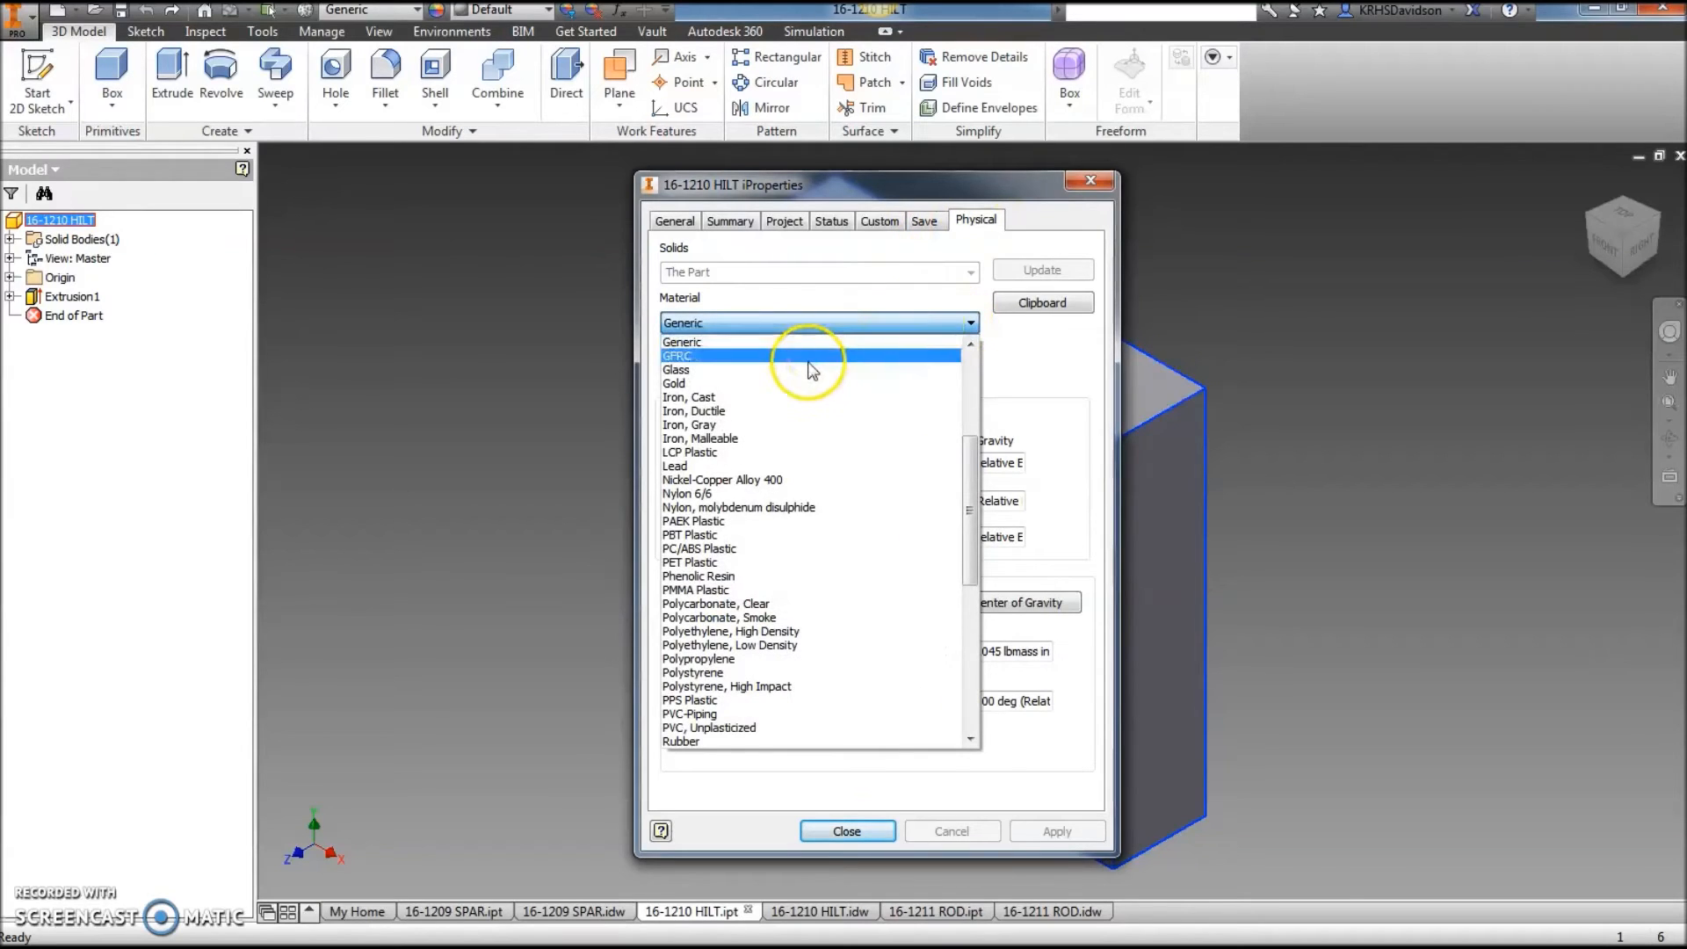
pyautogui.click(783, 390)
pyautogui.moveTo(894, 187); pyautogui.dragTo(556, 173)
pyautogui.click(729, 818)
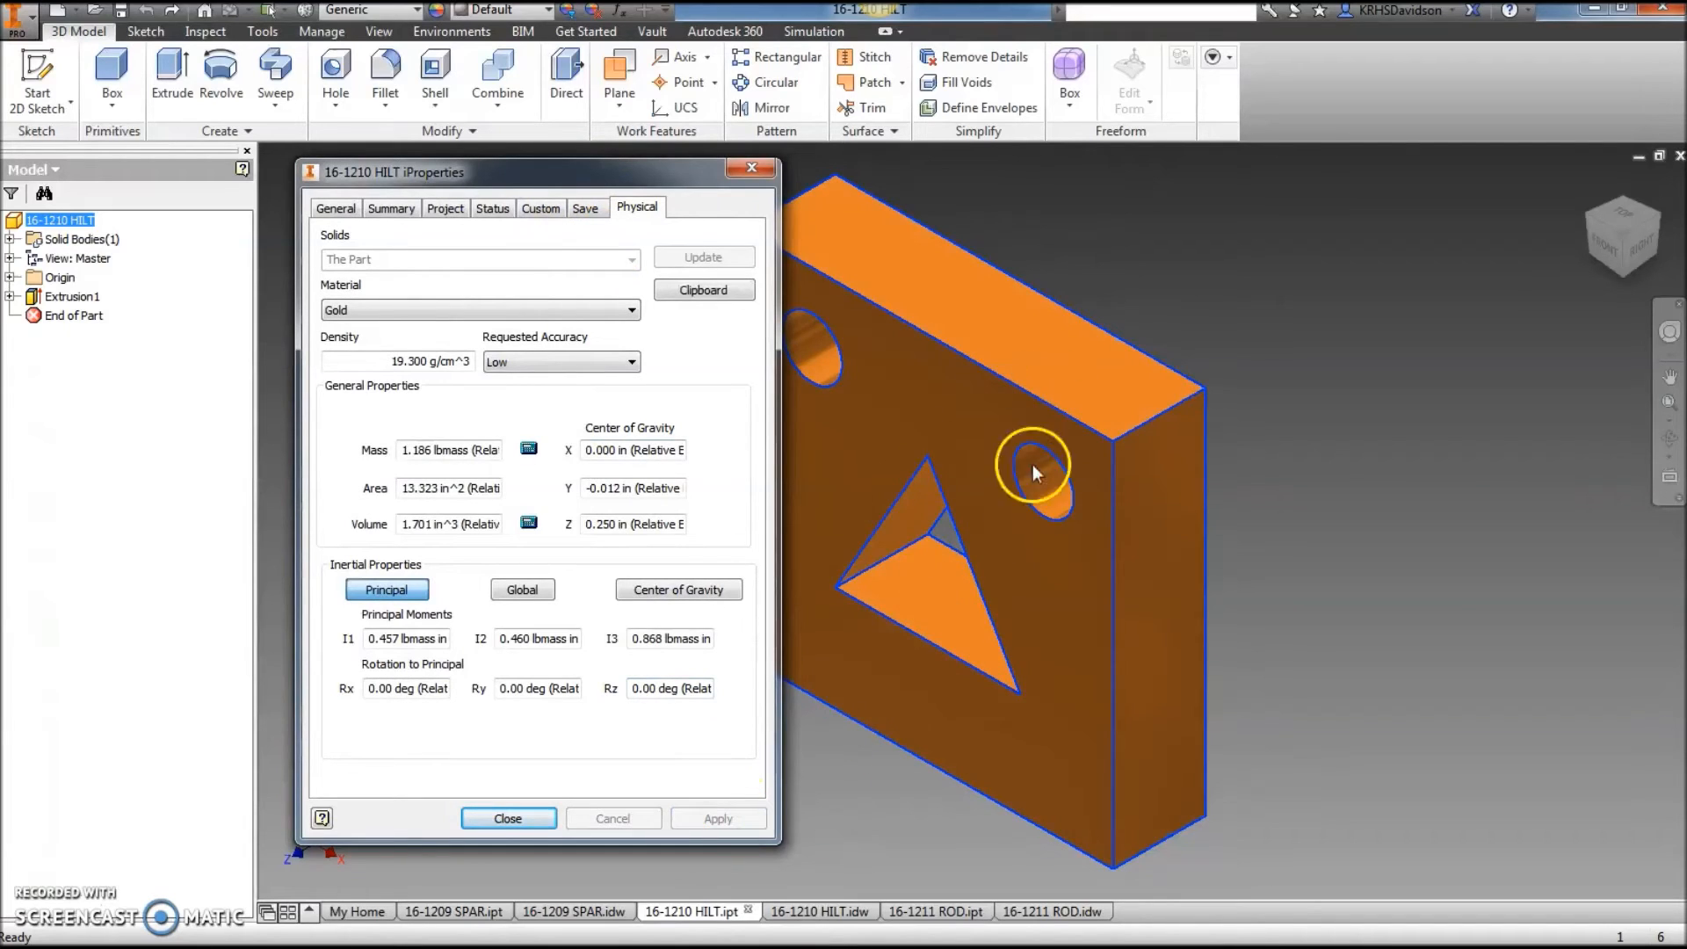
pyautogui.click(507, 818)
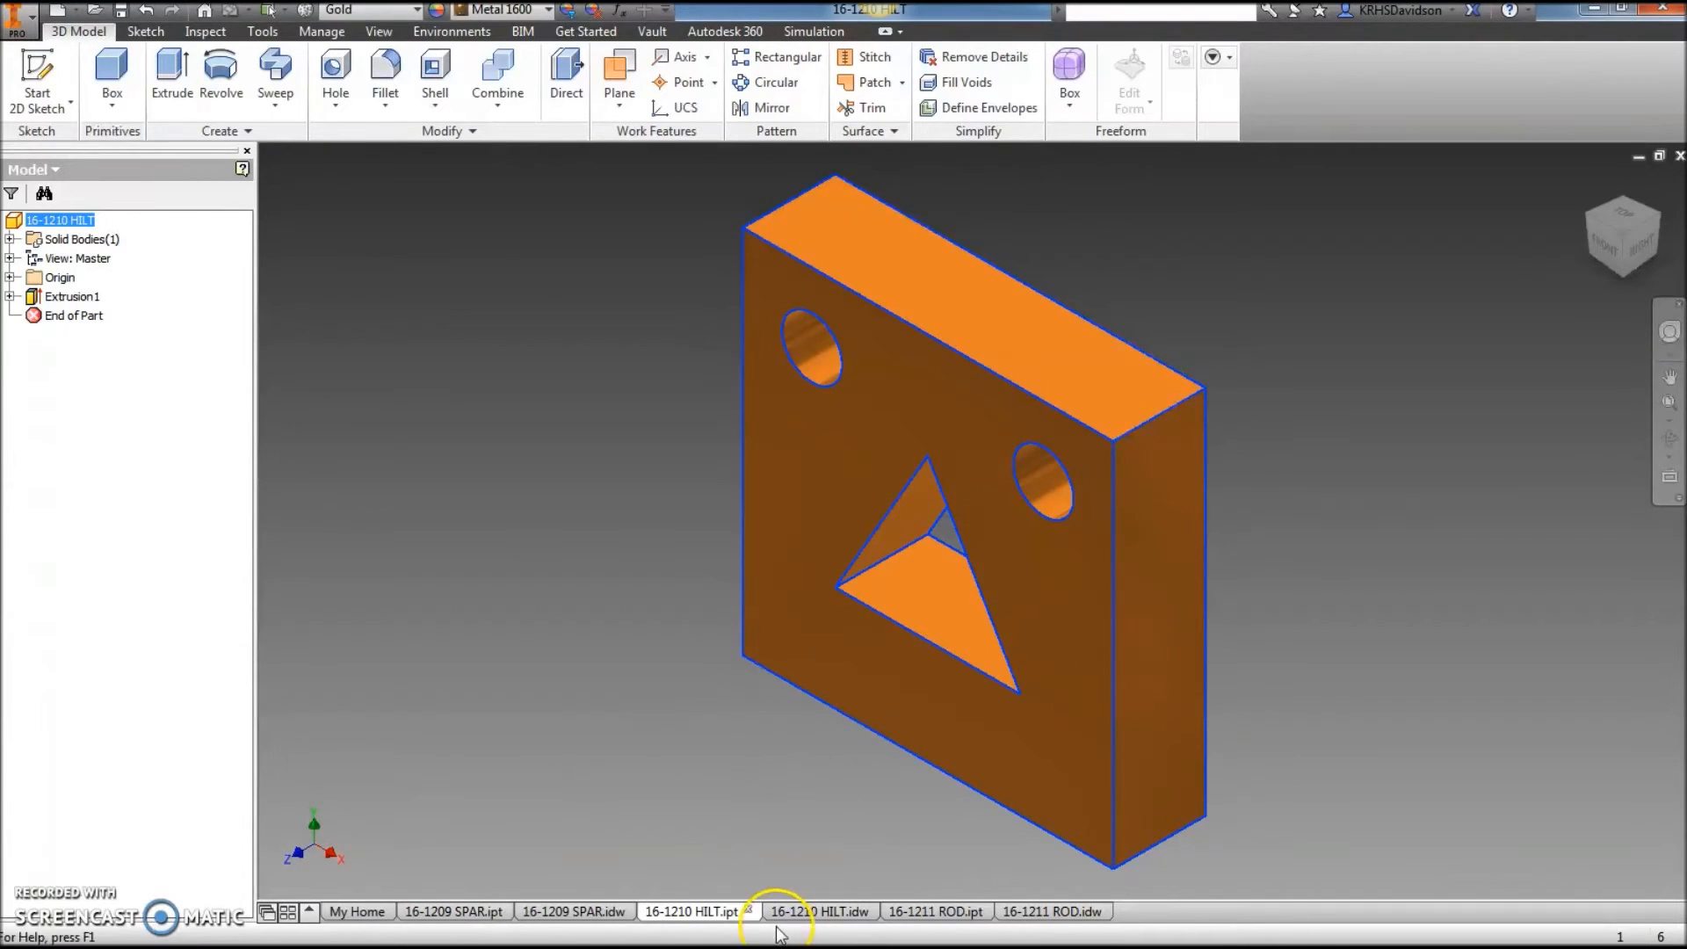
pyautogui.click(122, 14)
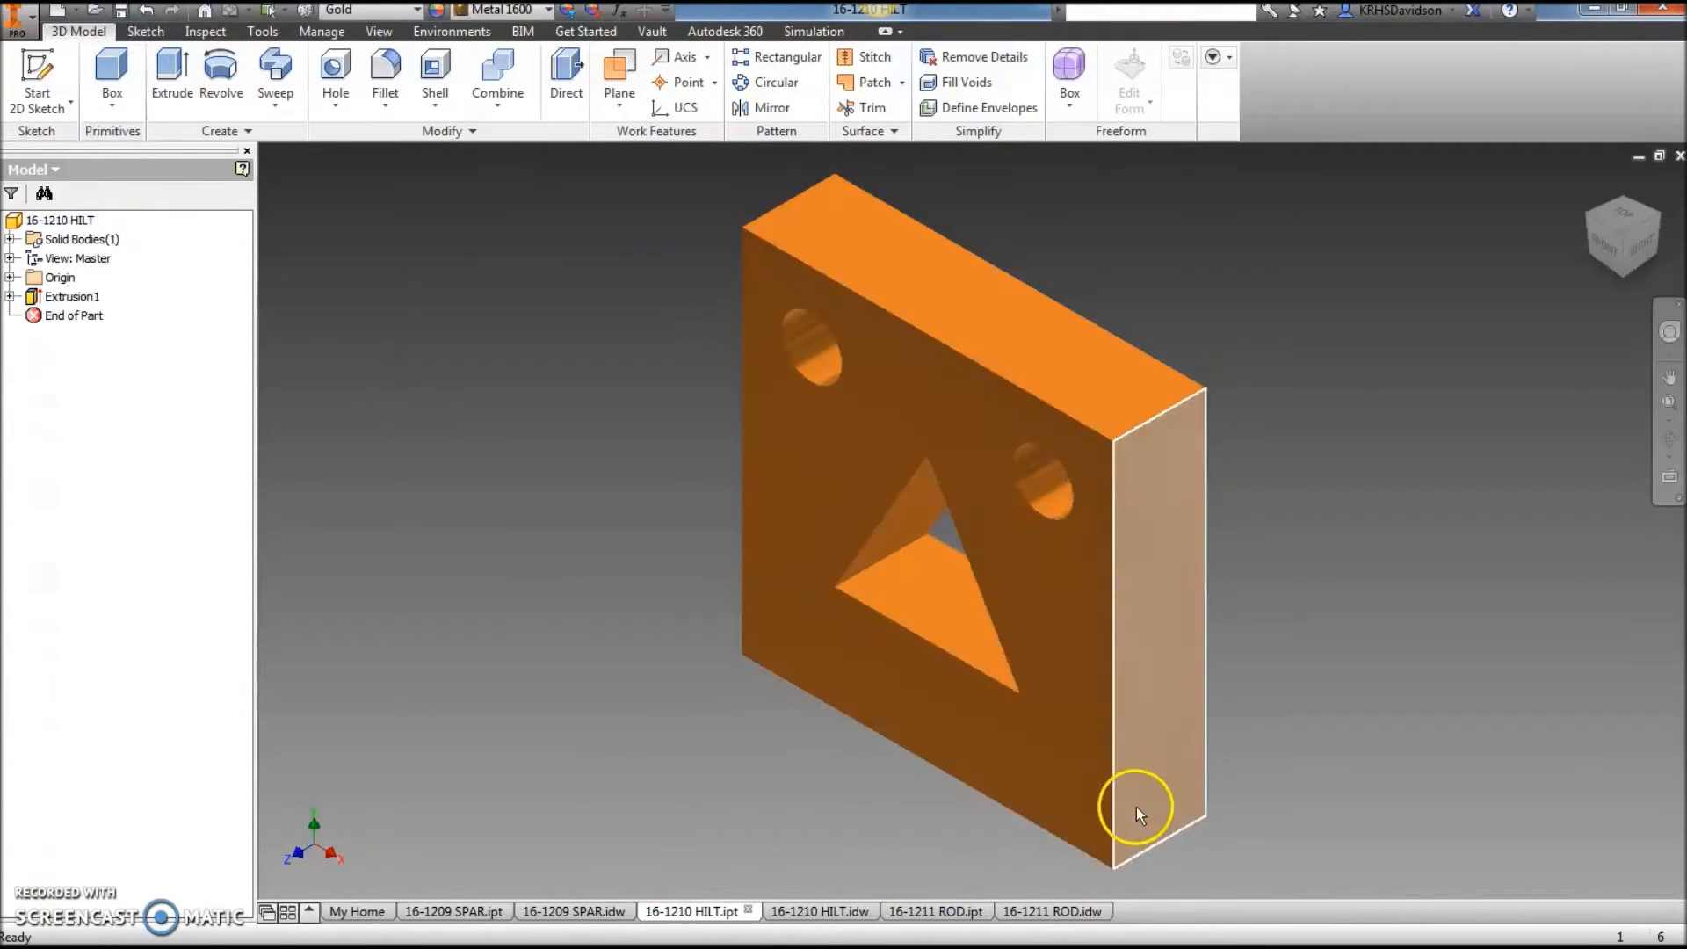
# Create a new assembly file from the English Standard (in).iam template.
pyautogui.click(1094, 905)
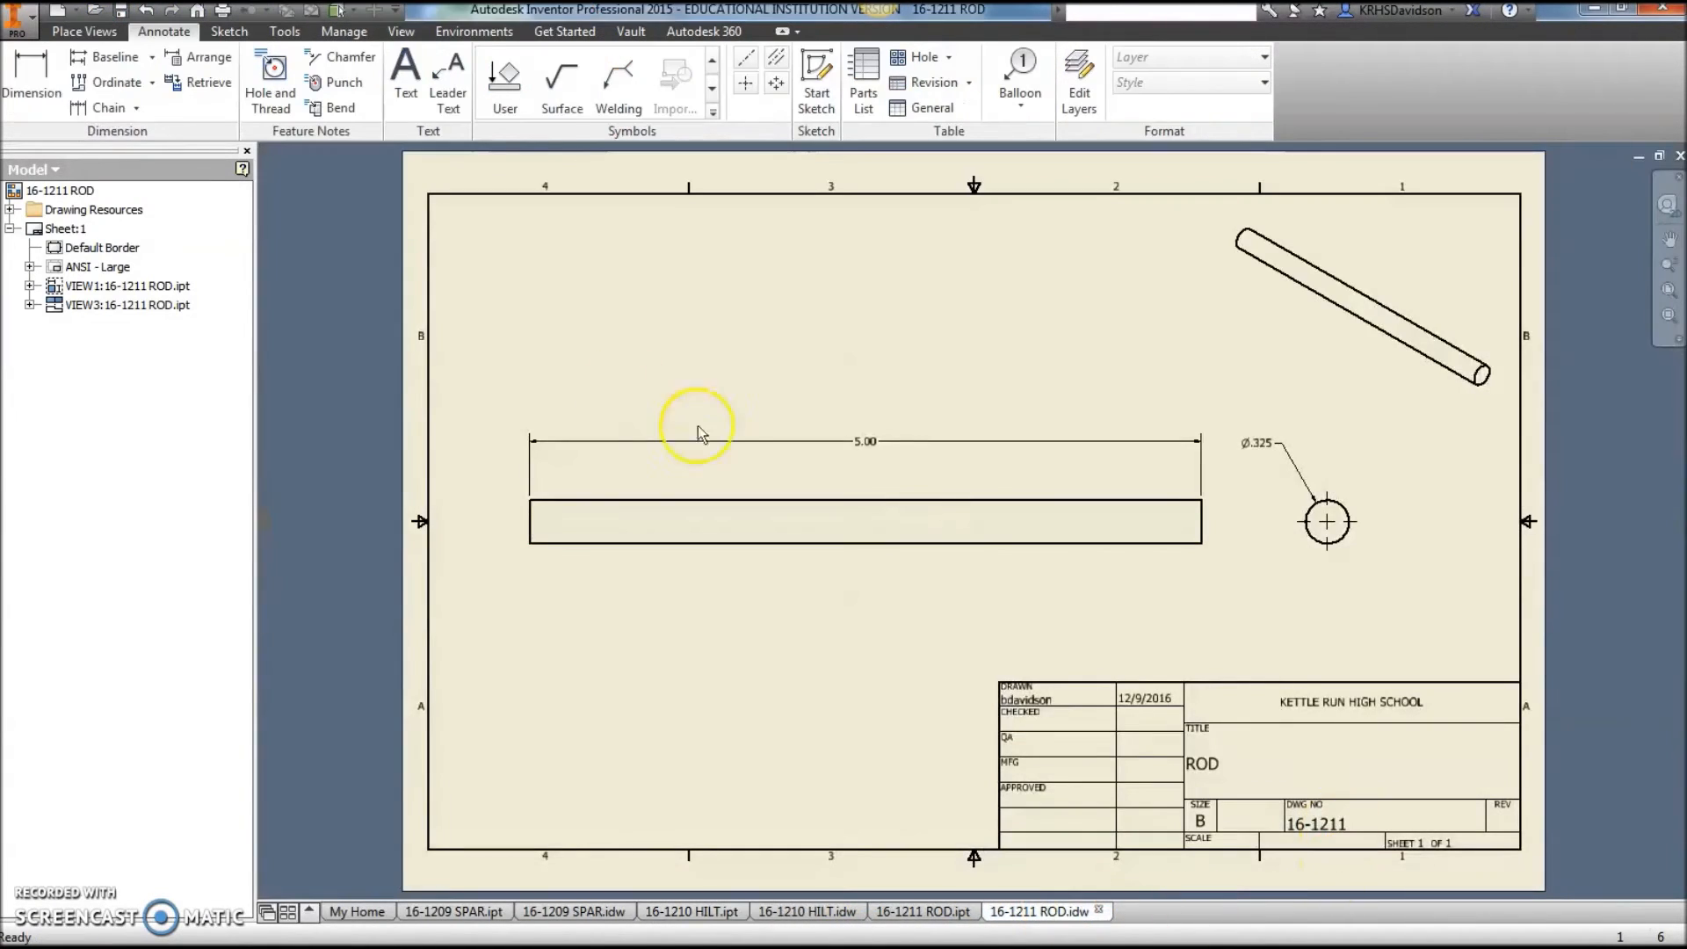
pyautogui.click(55, 13)
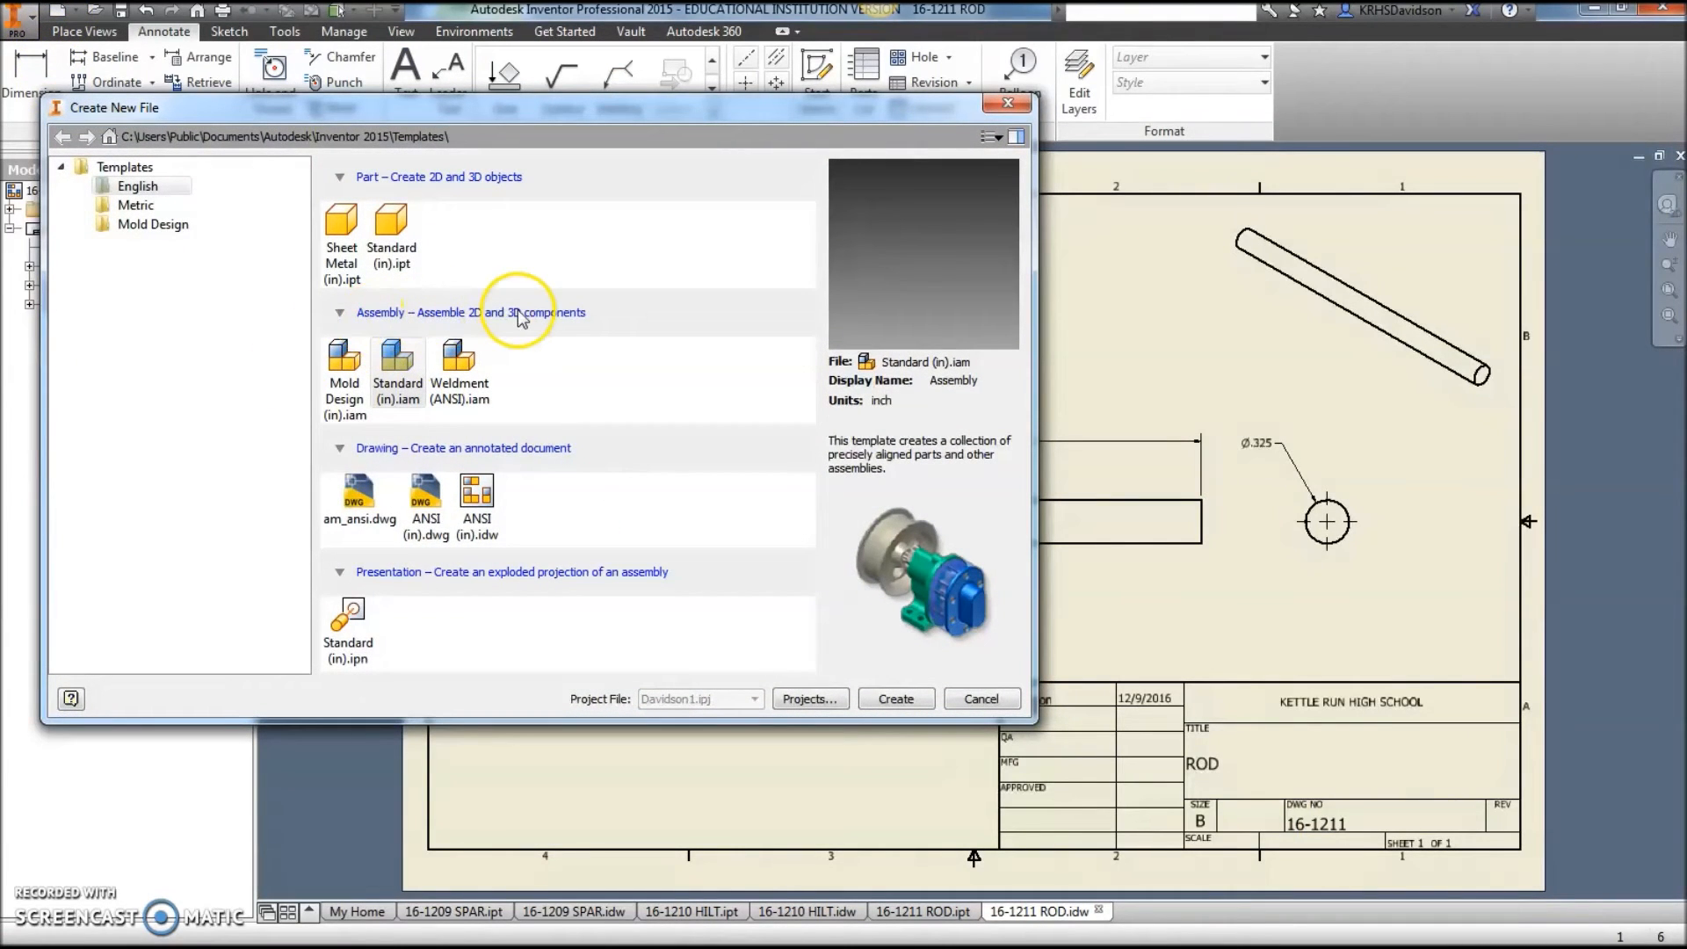
pyautogui.click(397, 400)
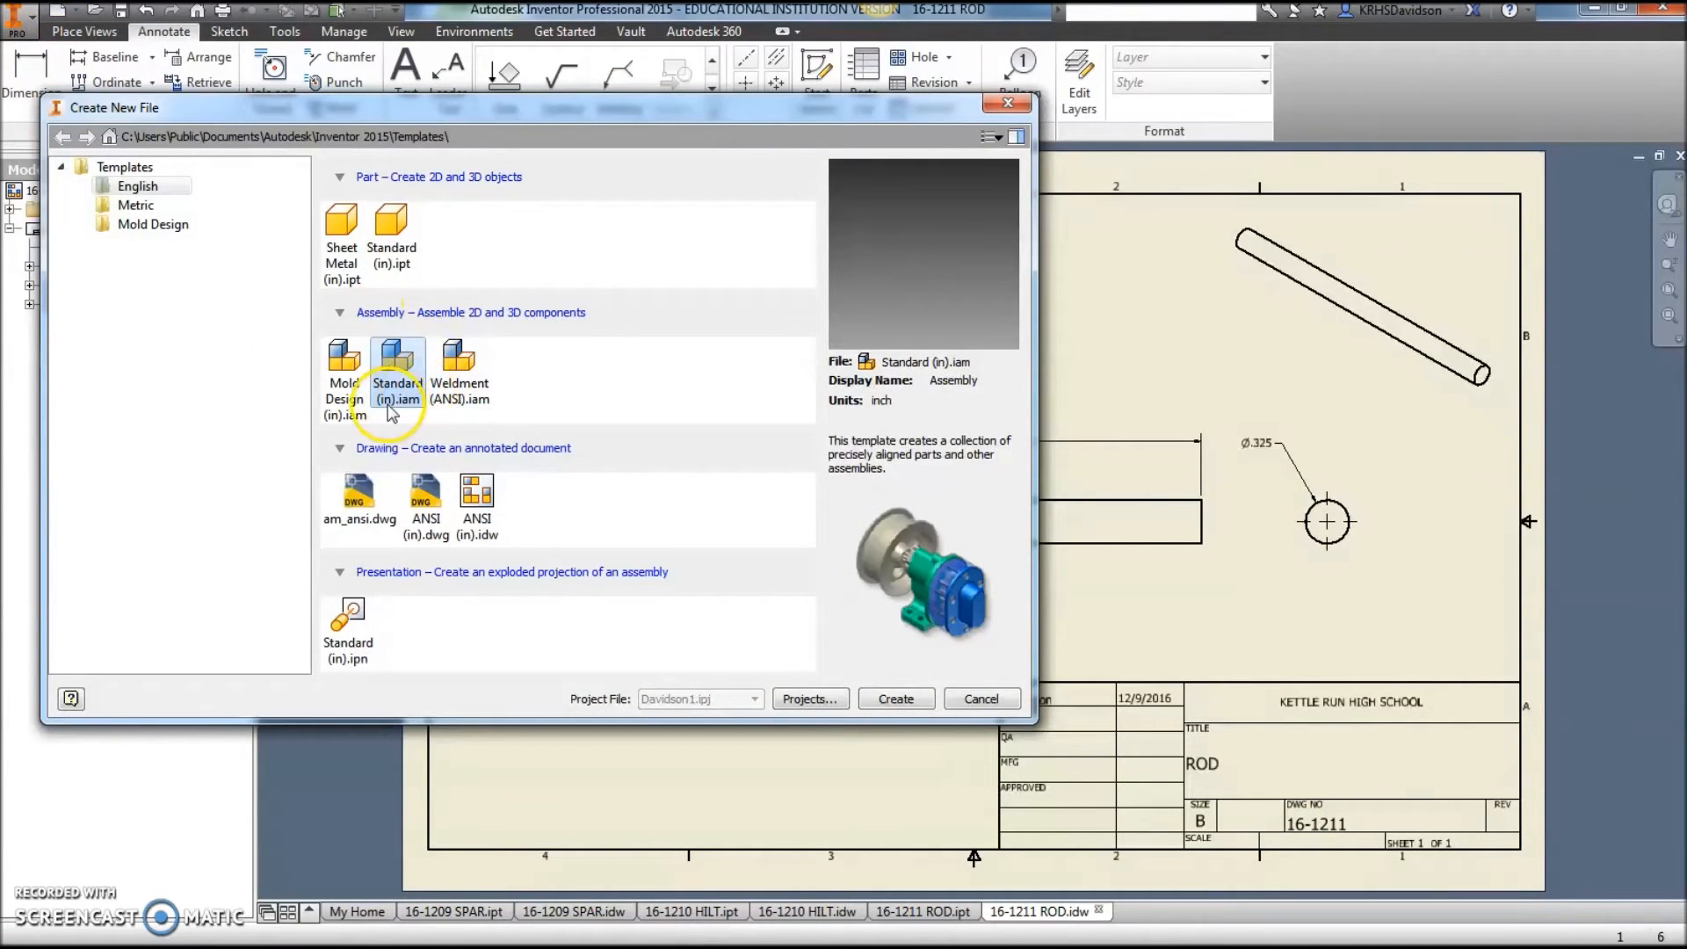
pyautogui.click(912, 708)
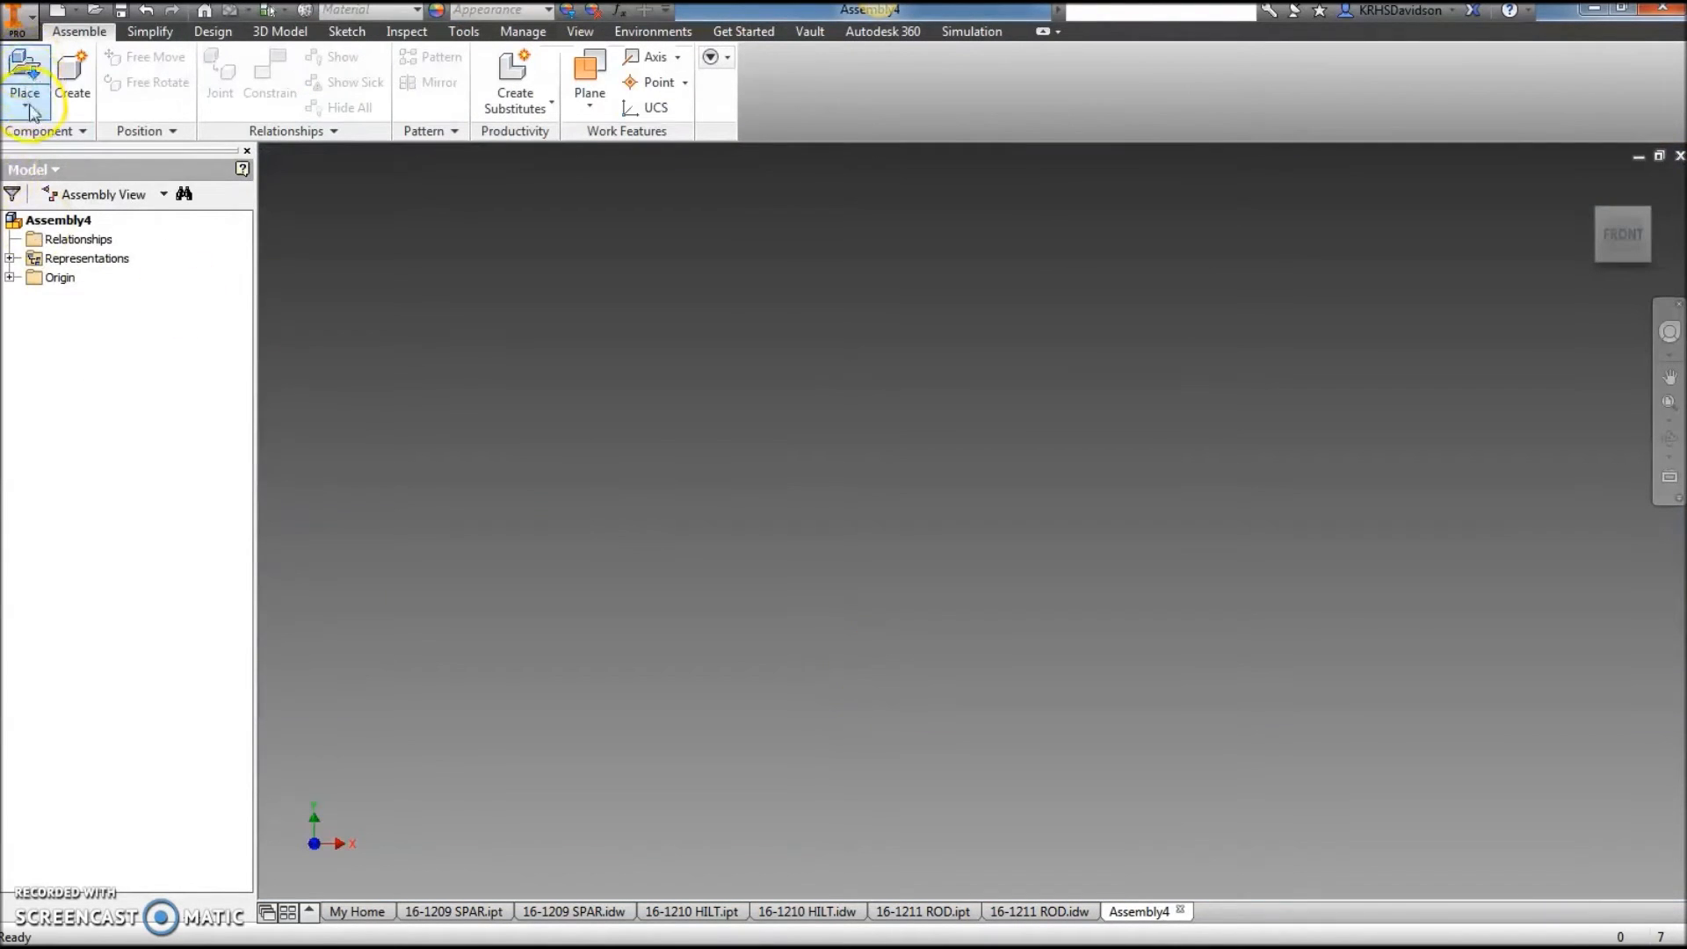
# Place one instance of the 16-1210 HILT part in the assembly and finish placing.
pyautogui.click(29, 112)
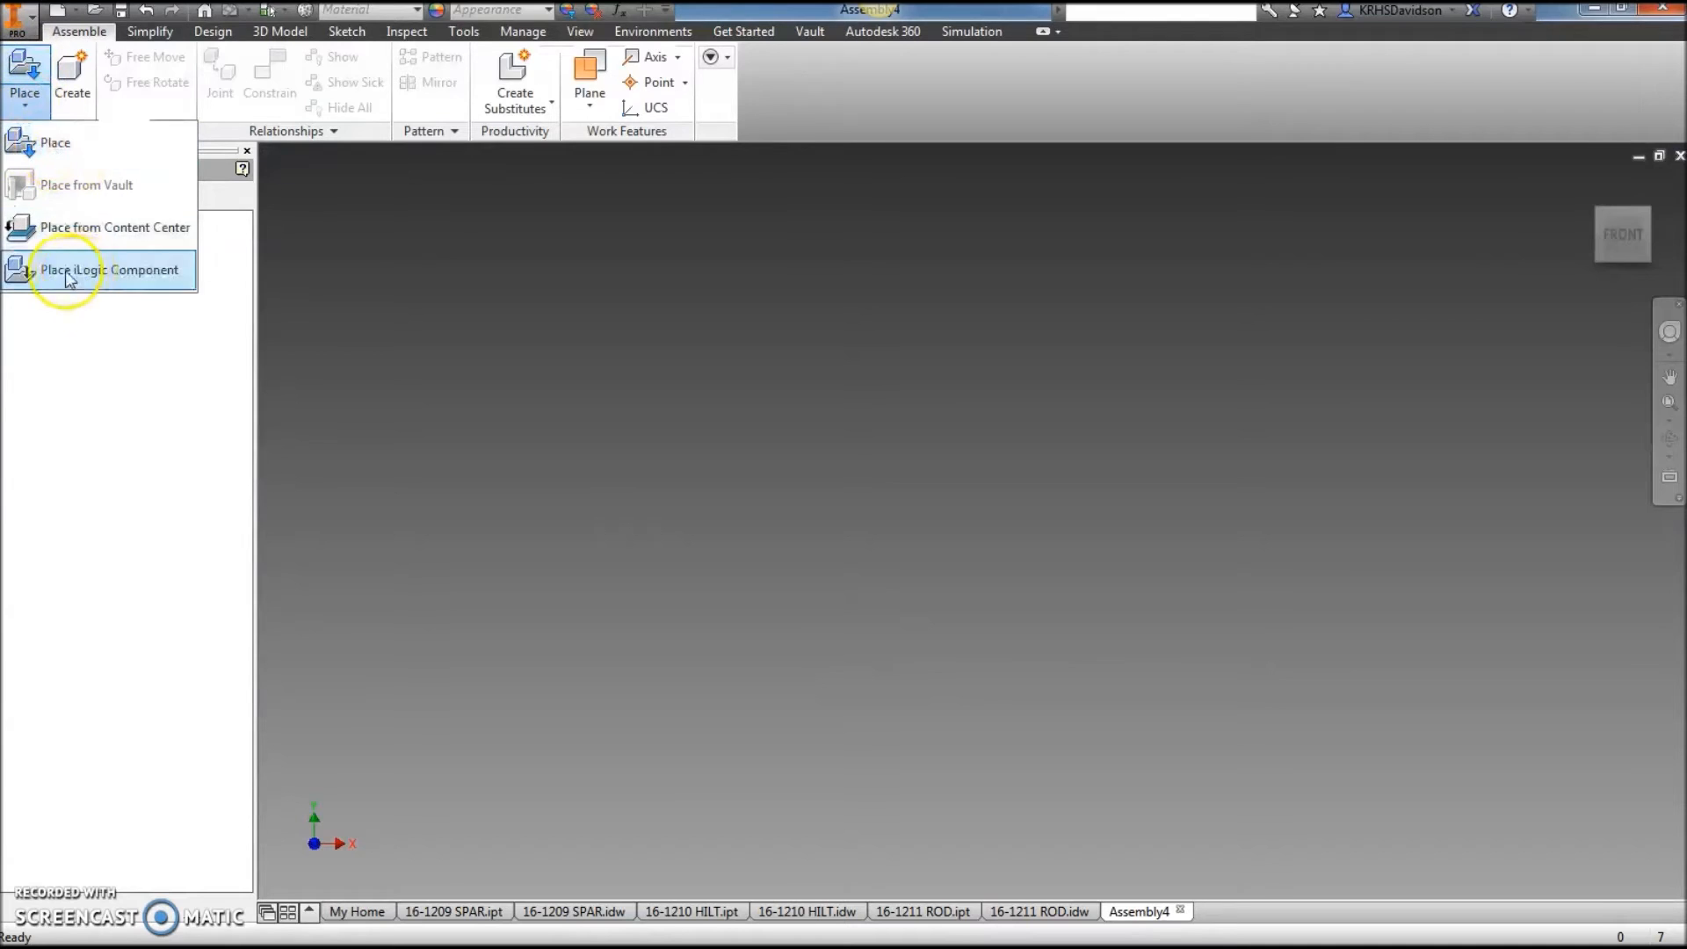
pyautogui.click(55, 148)
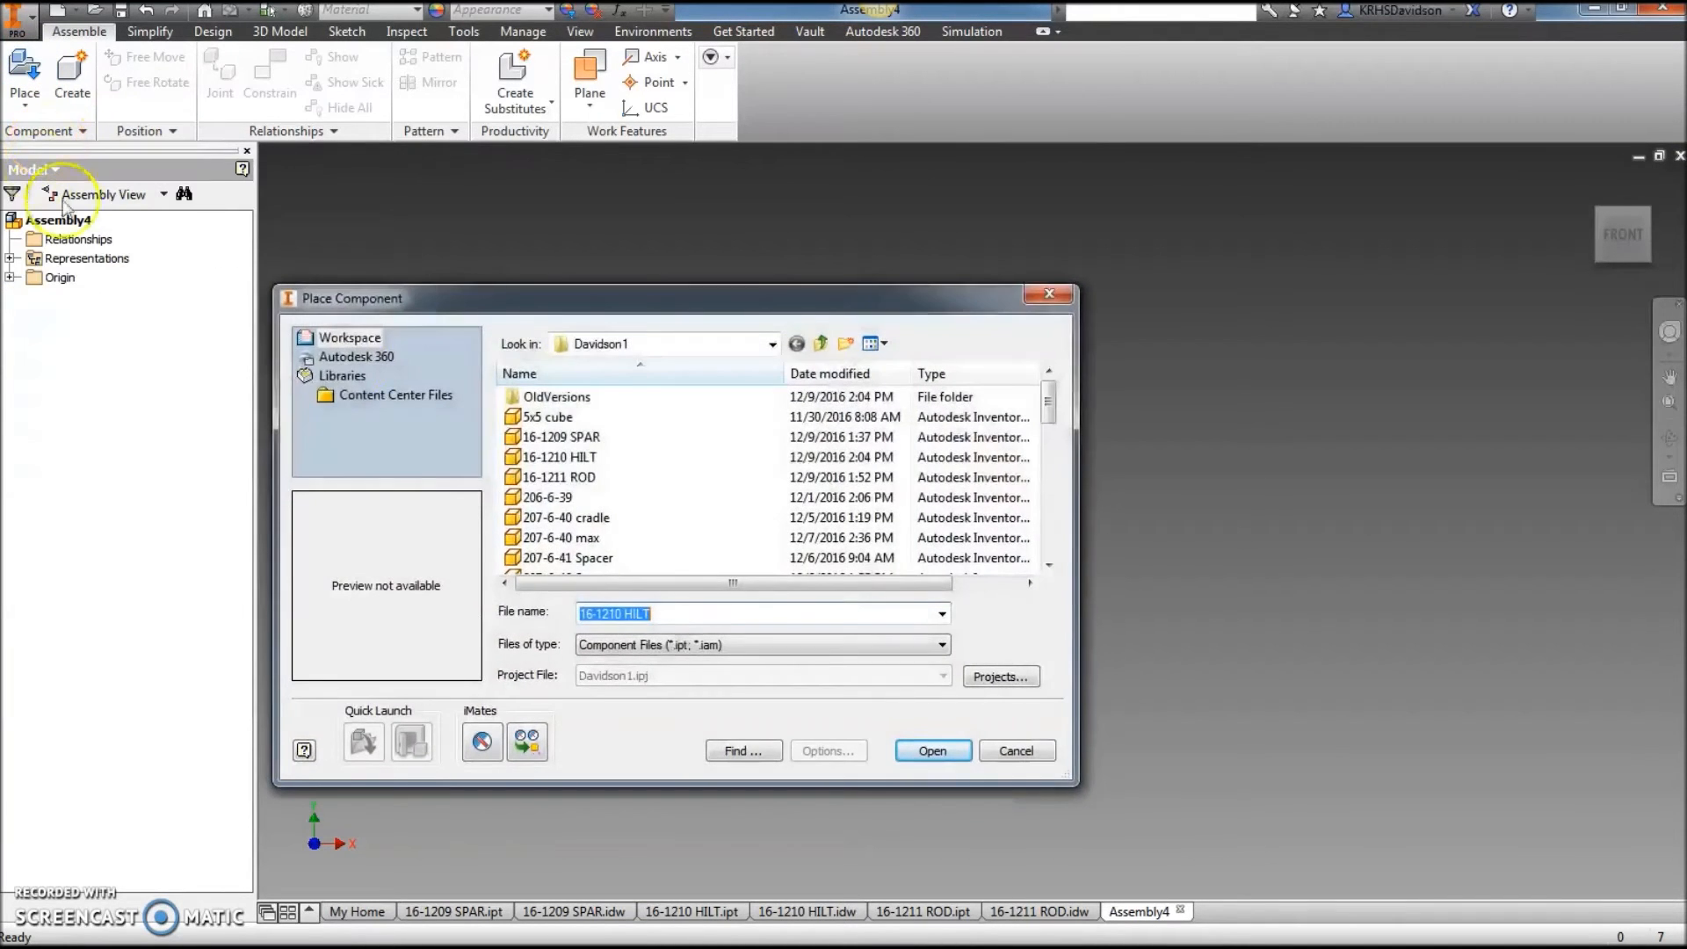
pyautogui.click(562, 457)
pyautogui.click(933, 750)
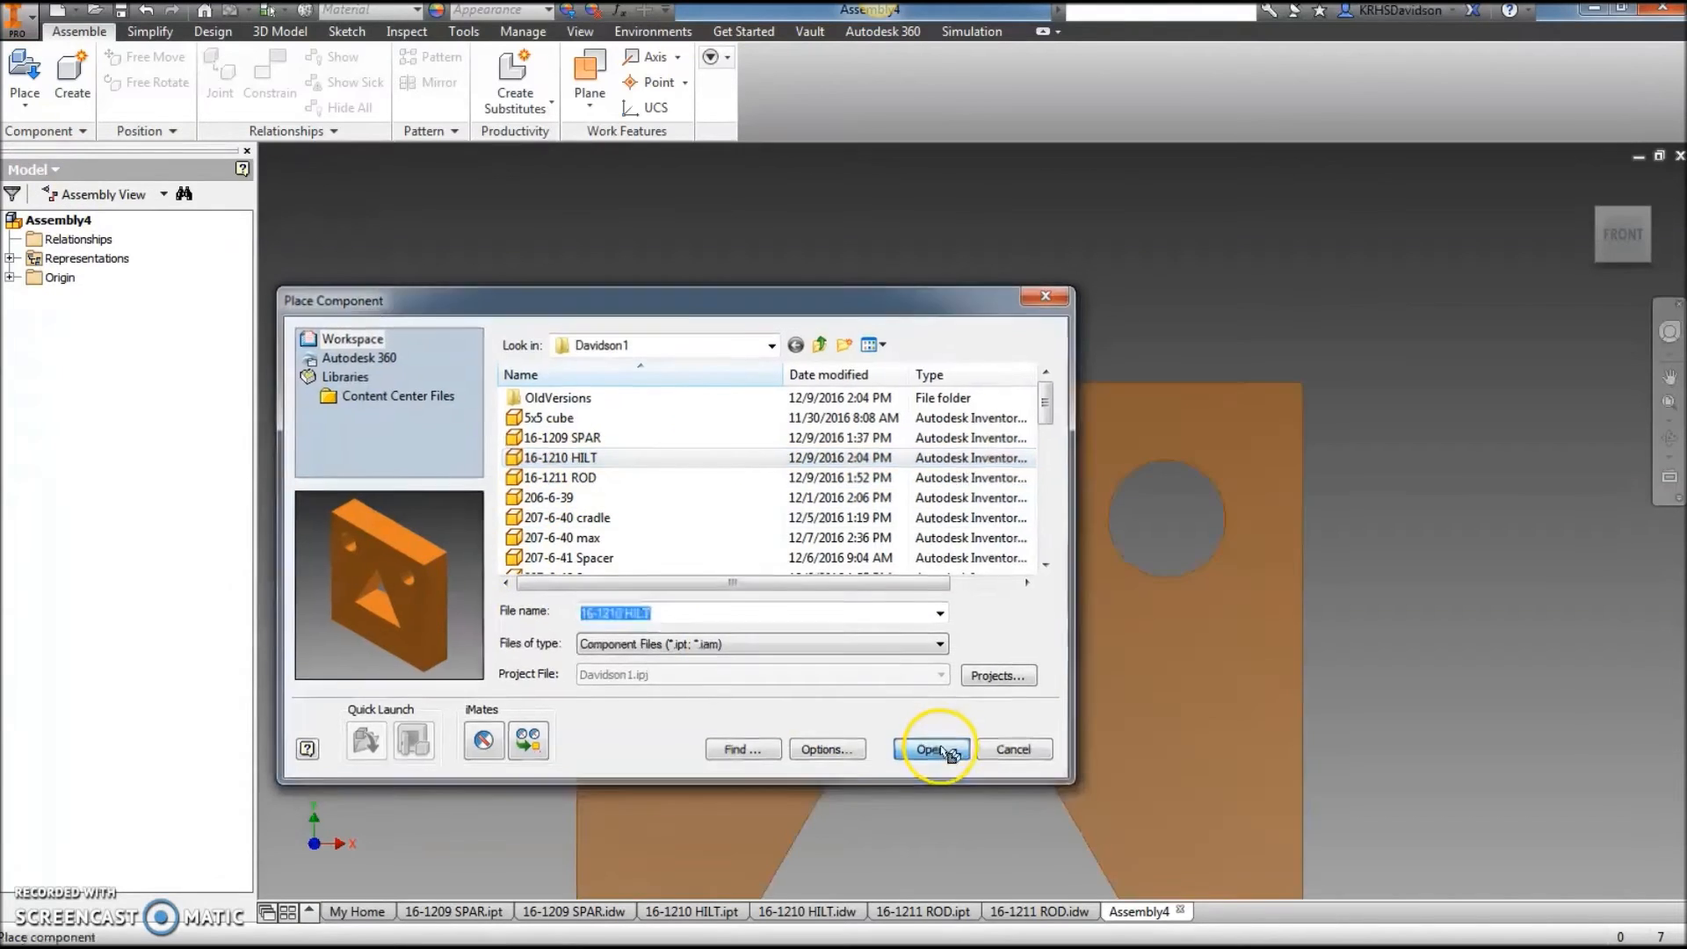
pyautogui.click(1038, 470)
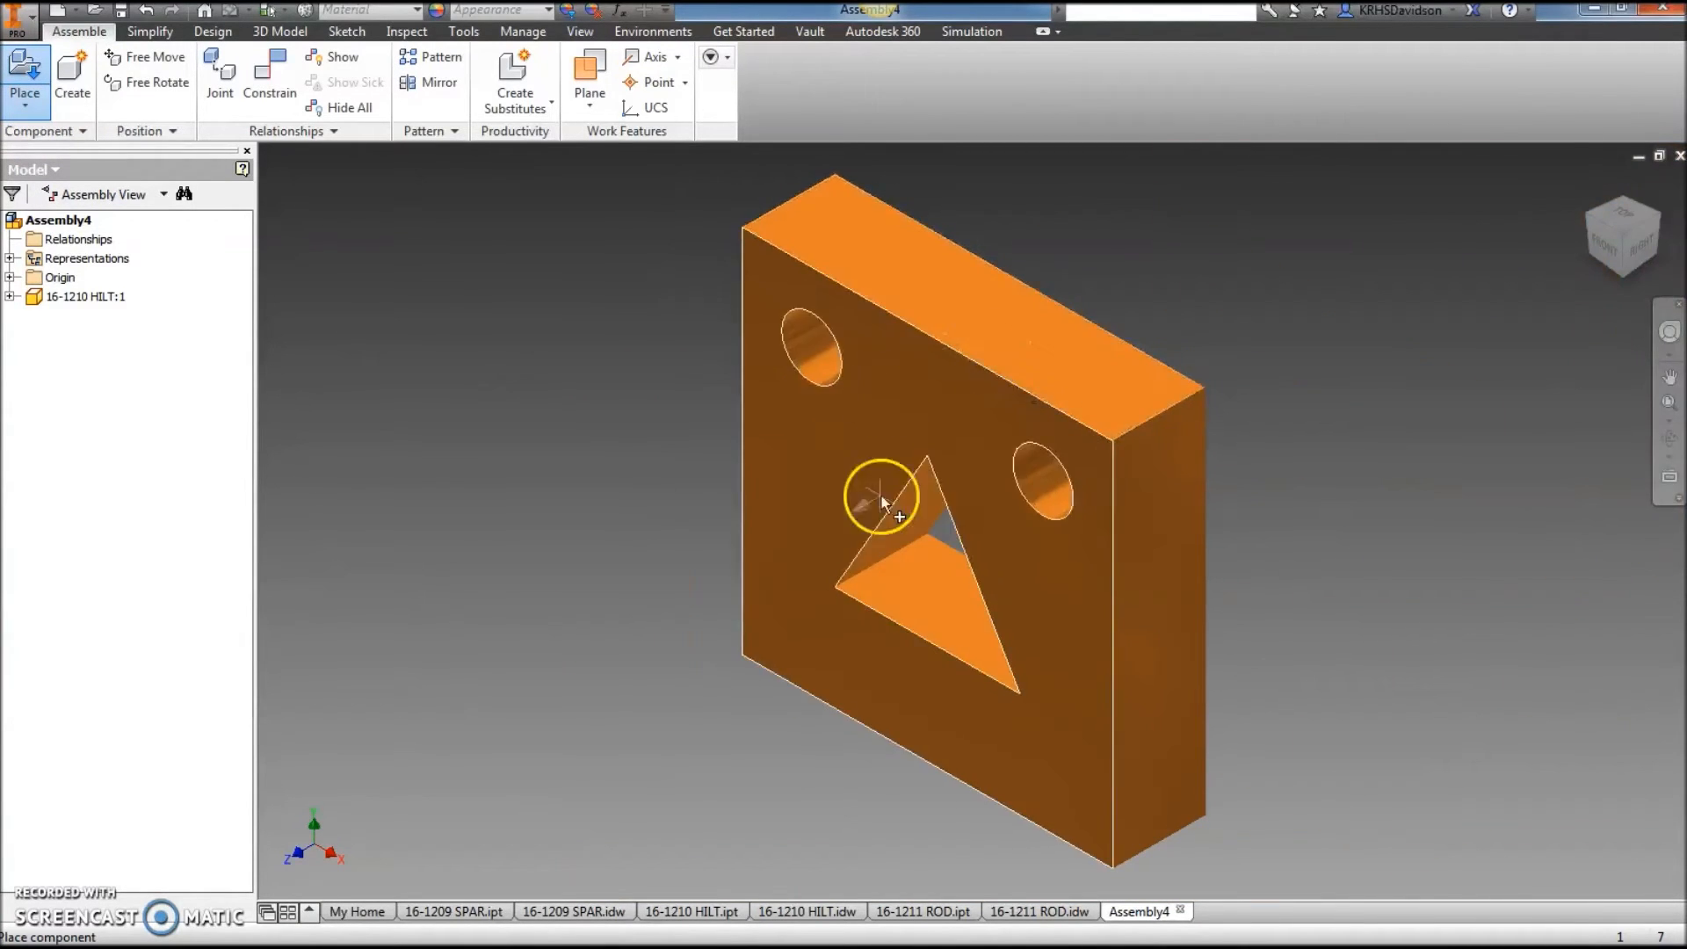
pyautogui.moveTo(1341, 404)
pyautogui.mouseDown(button='middle')
pyautogui.moveTo(1273, 357)
pyautogui.moveTo(1309, 410)
pyautogui.mouseUp(button='middle')
pyautogui.scroll(3, 1273, 359)
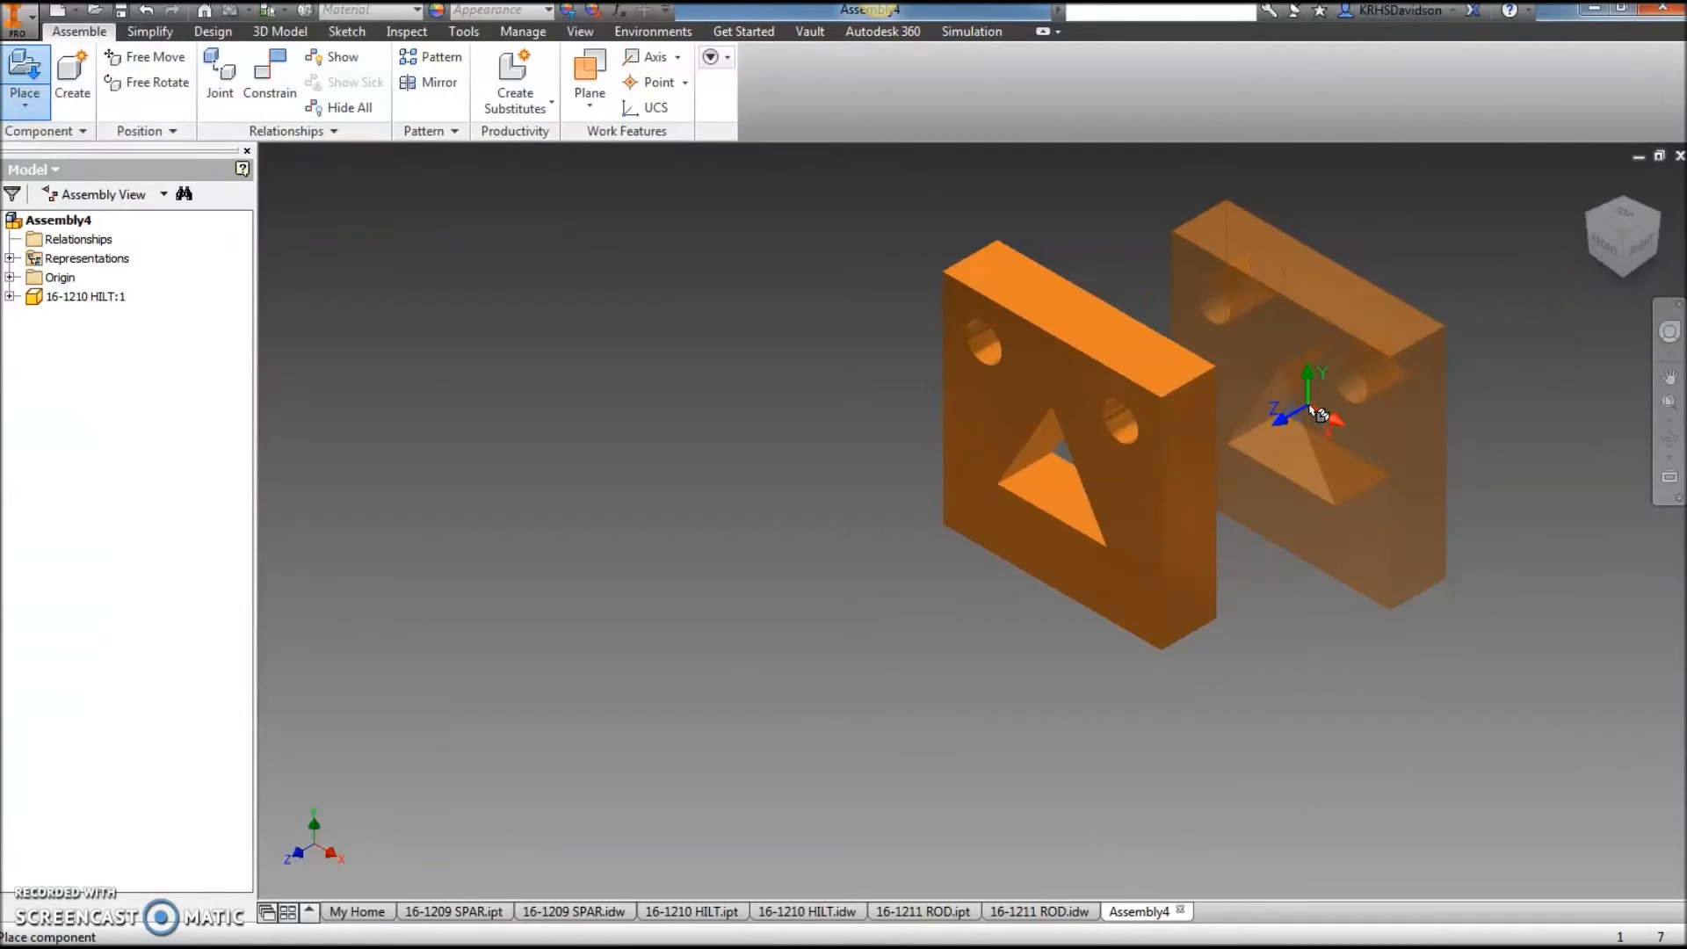
pyautogui.rightClick(529, 380)
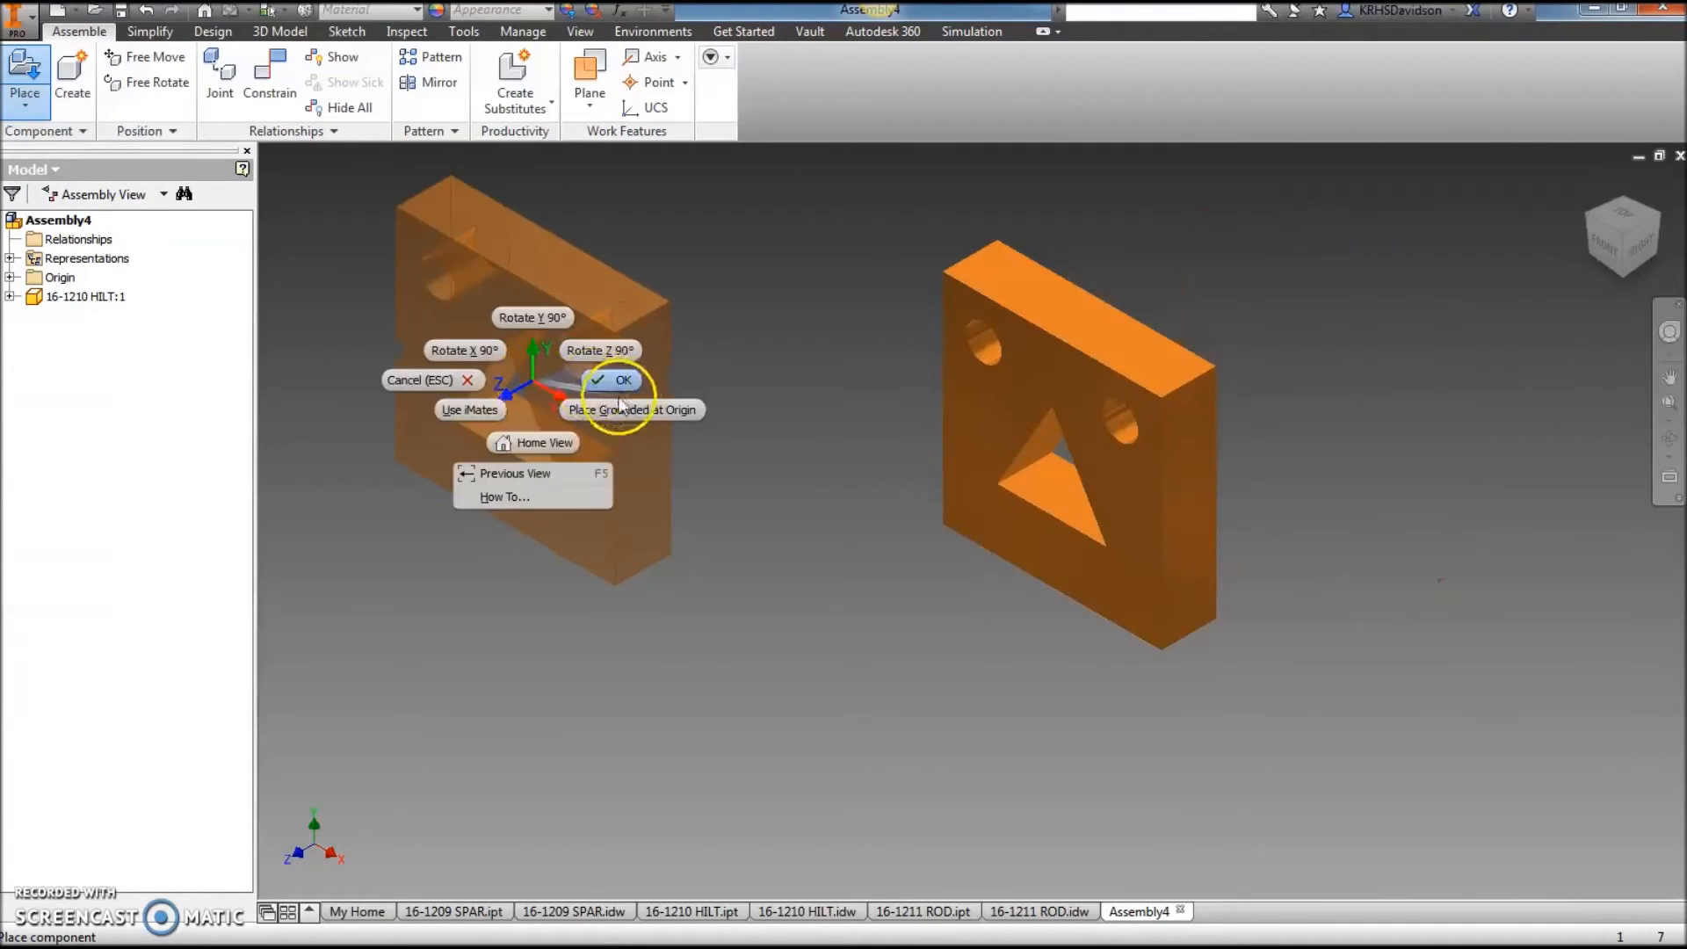
pyautogui.click(617, 385)
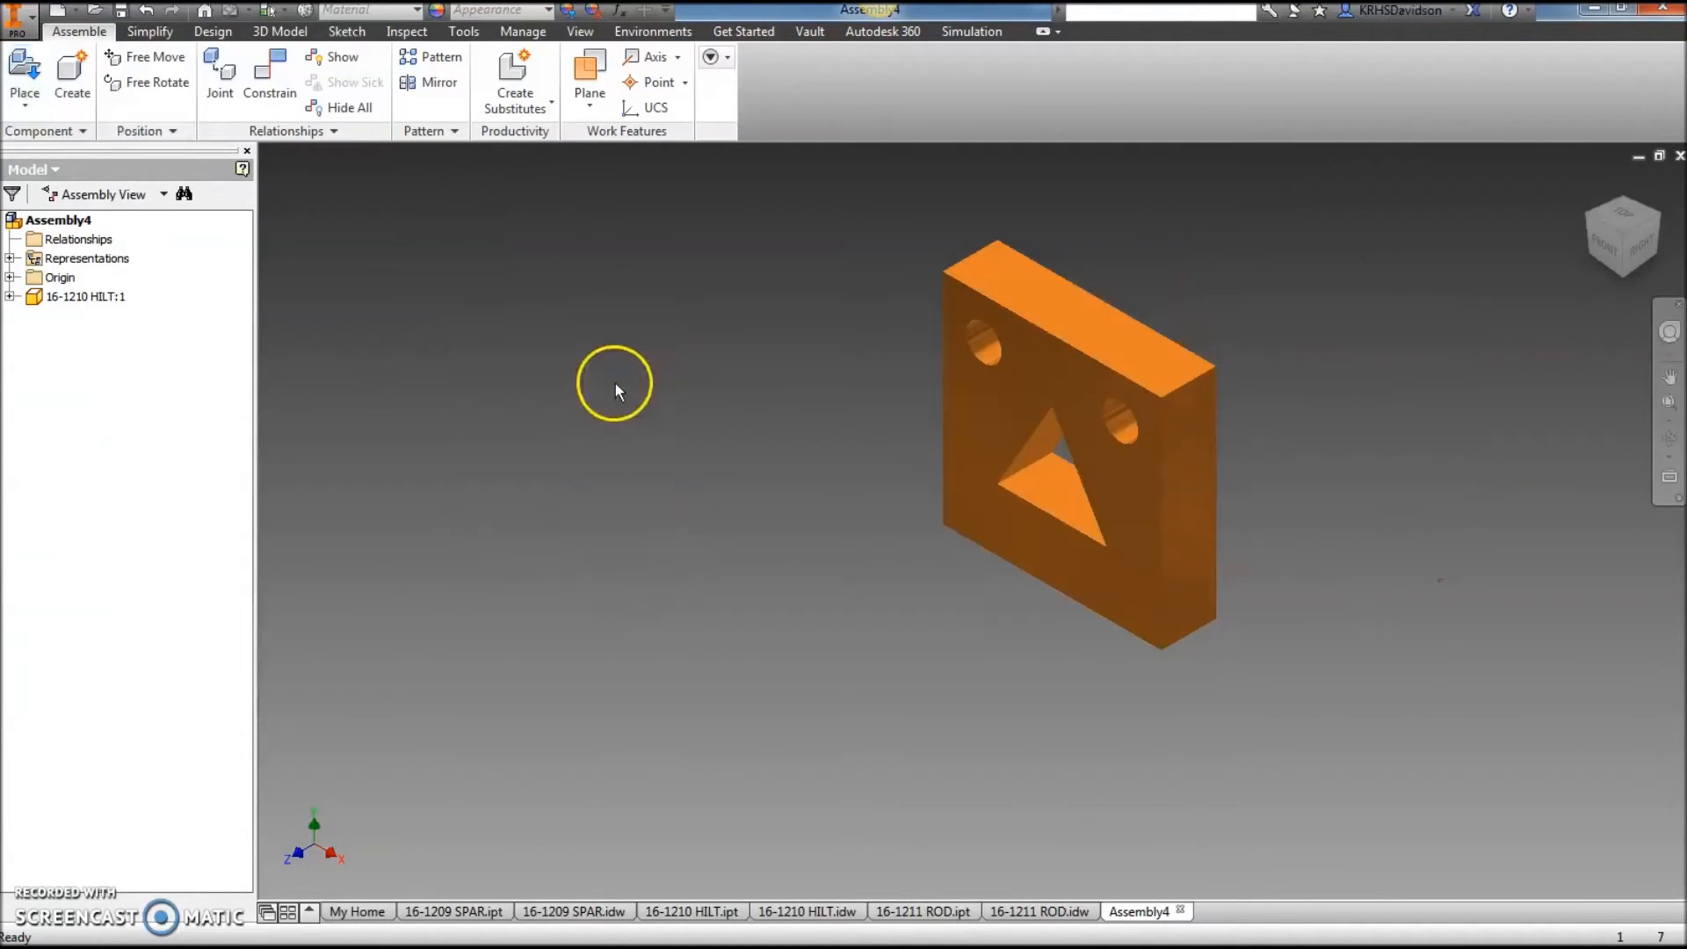
# Ground the hilt component in the assembly and test that it is fixed by trying to move it.
pyautogui.rightClick(79, 297)
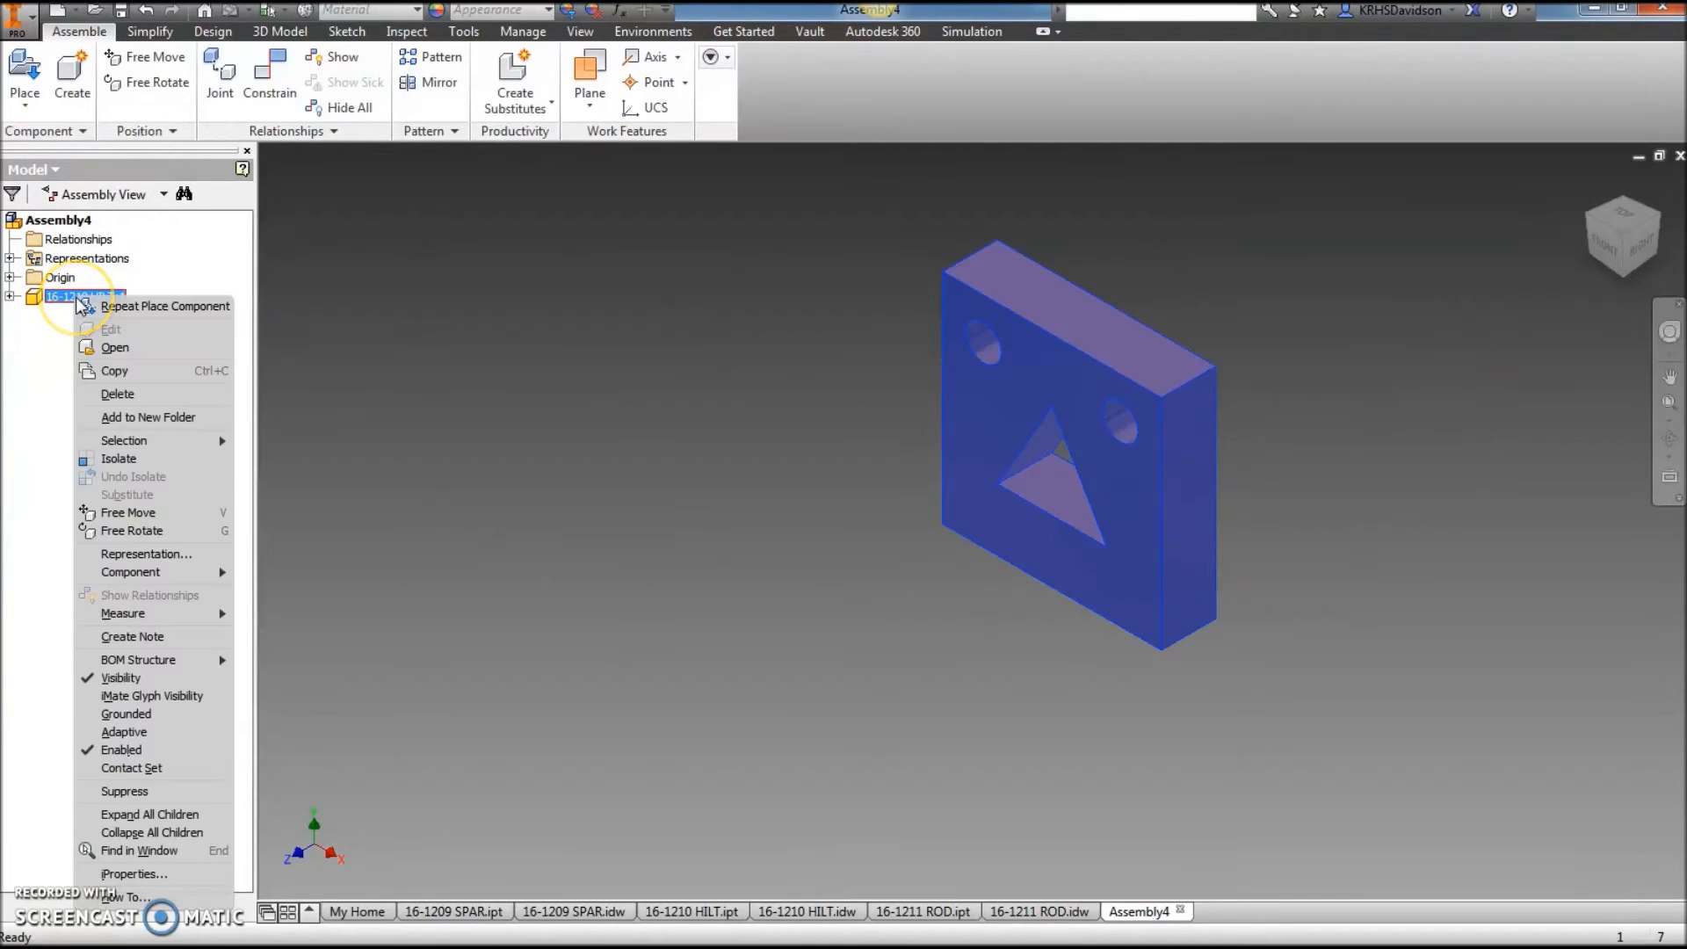
pyautogui.click(130, 714)
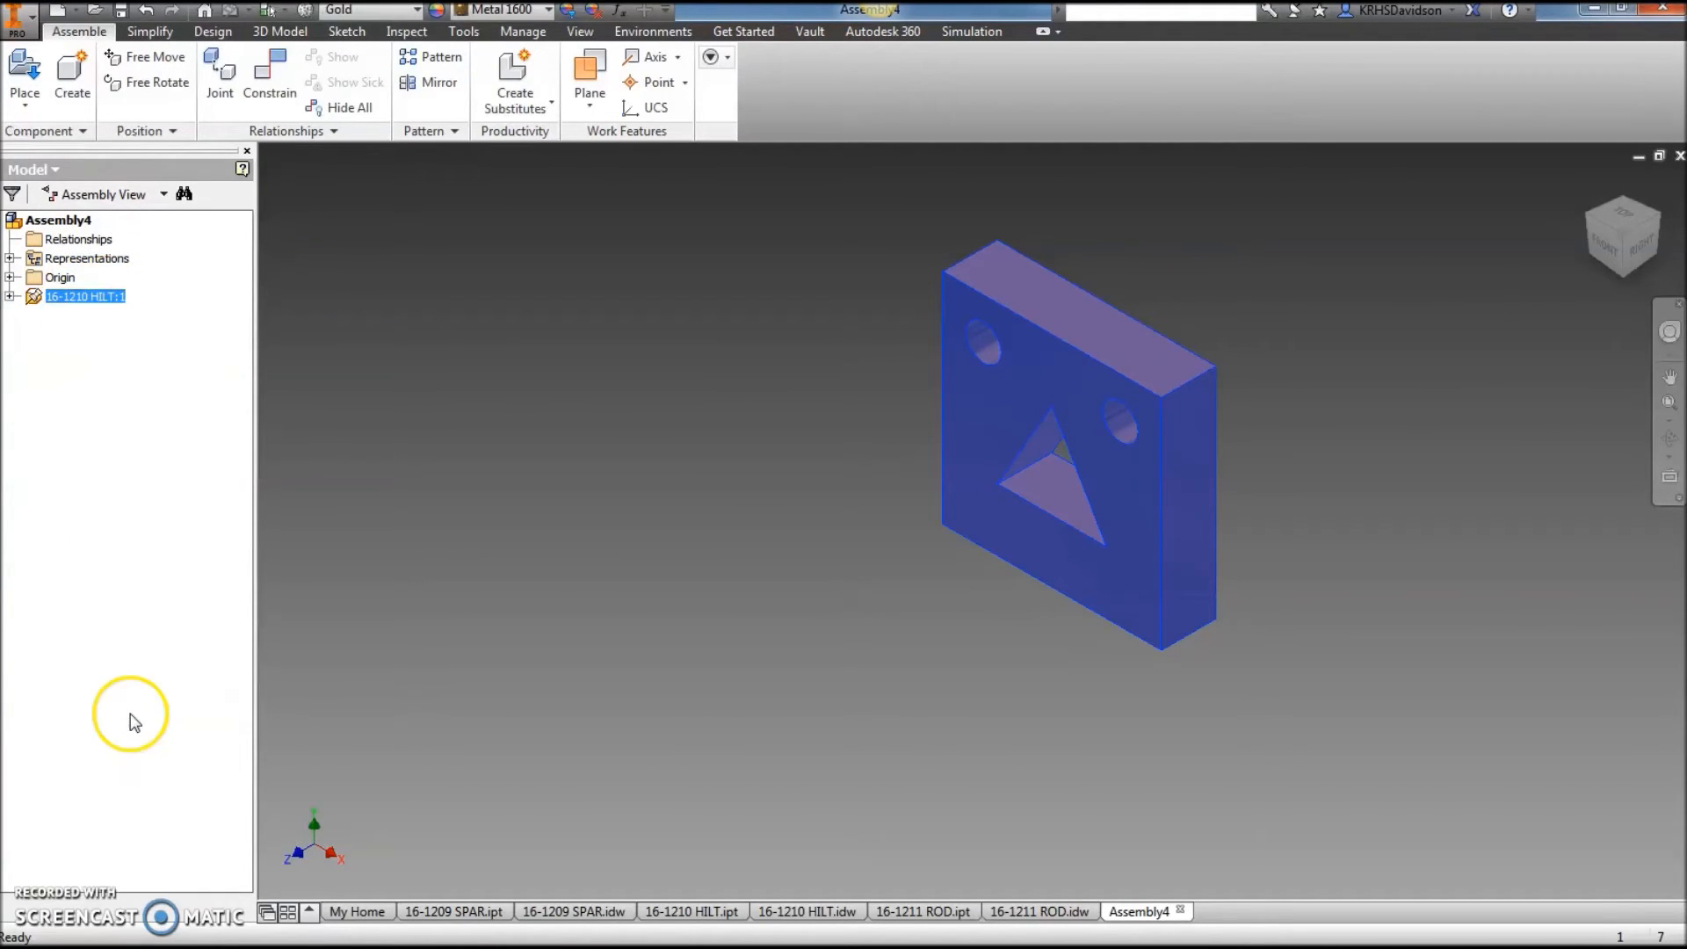
pyautogui.click(922, 689)
pyautogui.click(1149, 378)
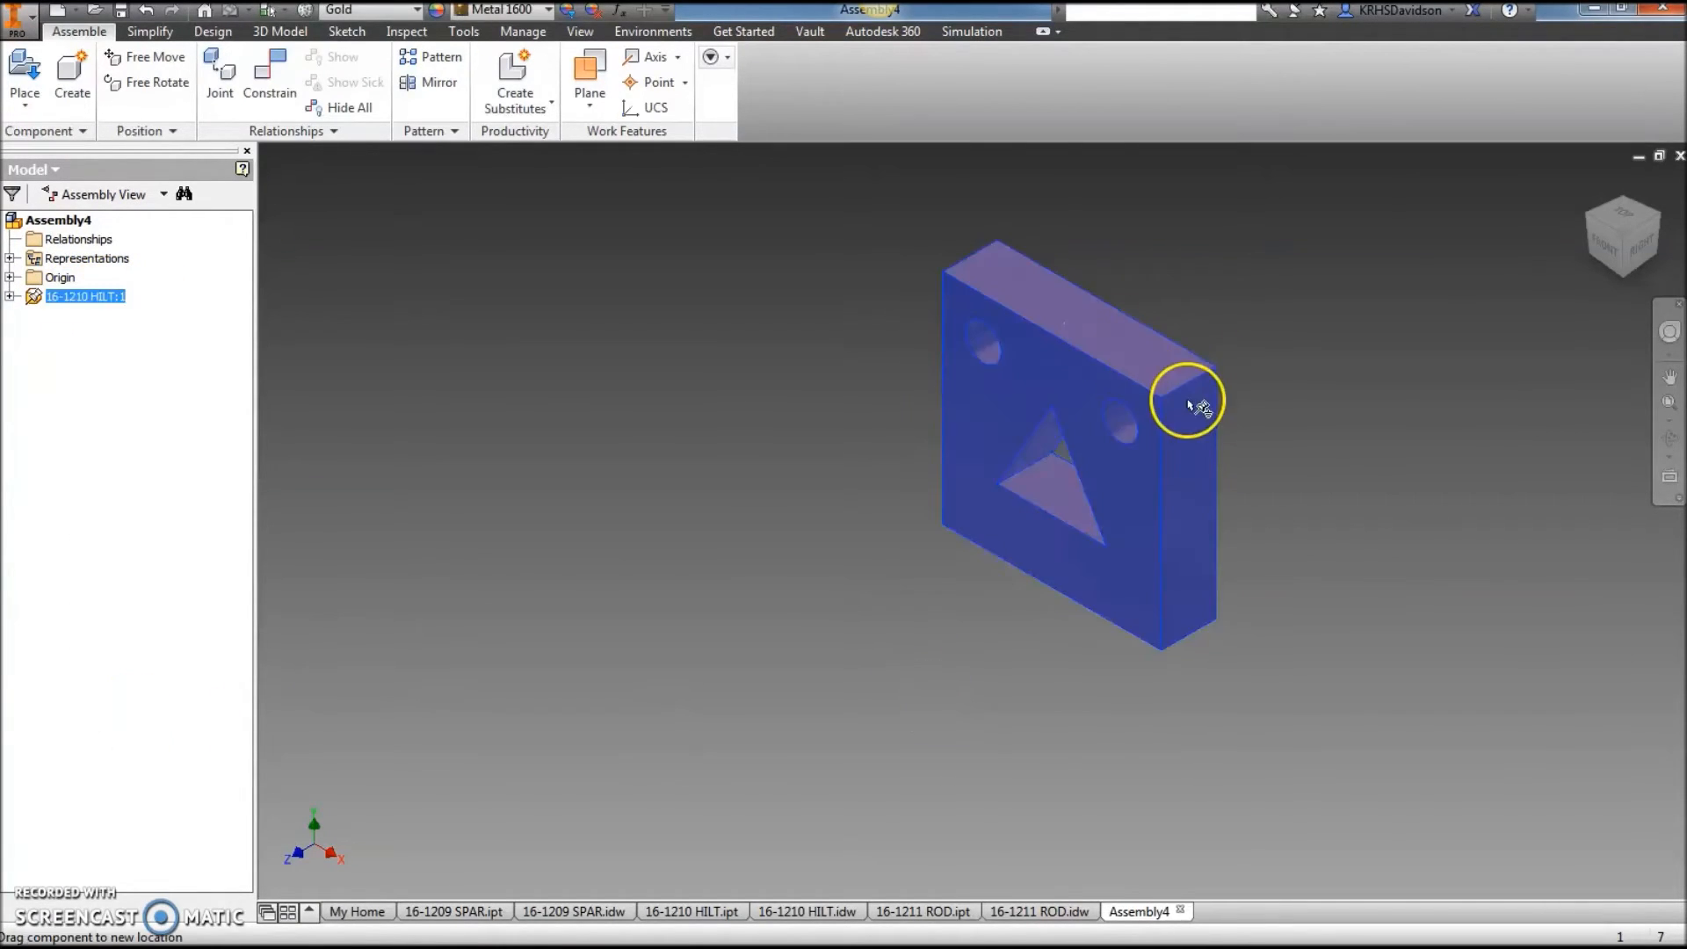
pyautogui.click(688, 302)
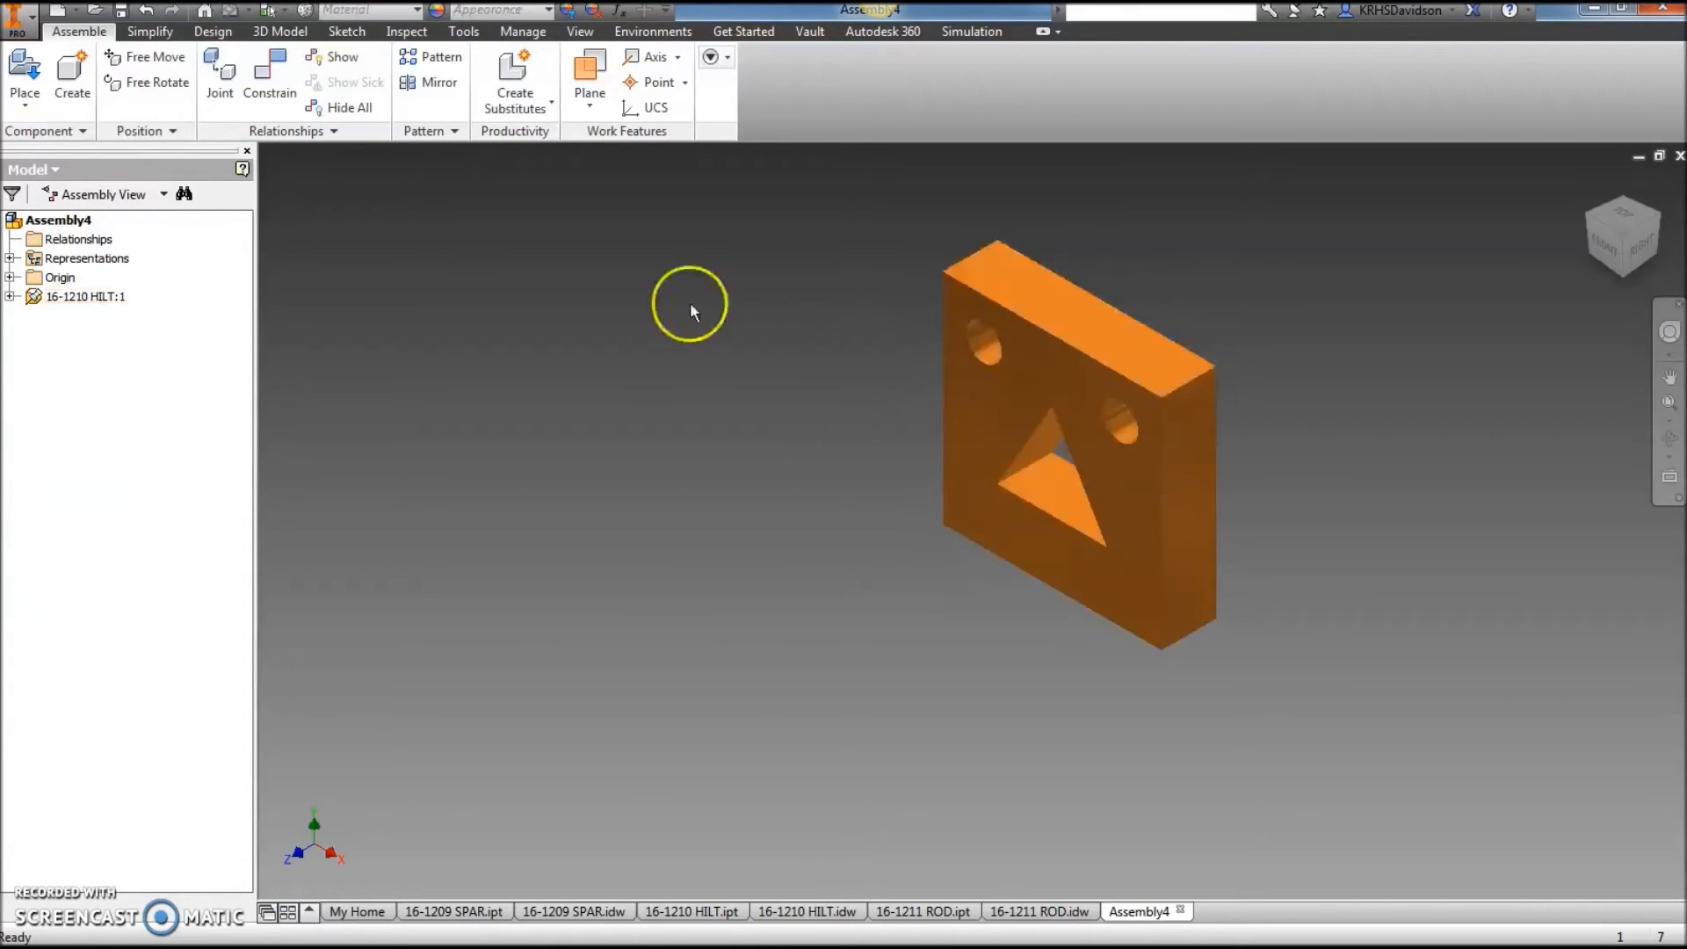
# Place one instance of the 16-1209 SPAR part in the assembly beside the hilt and finish placing.
pyautogui.click(27, 70)
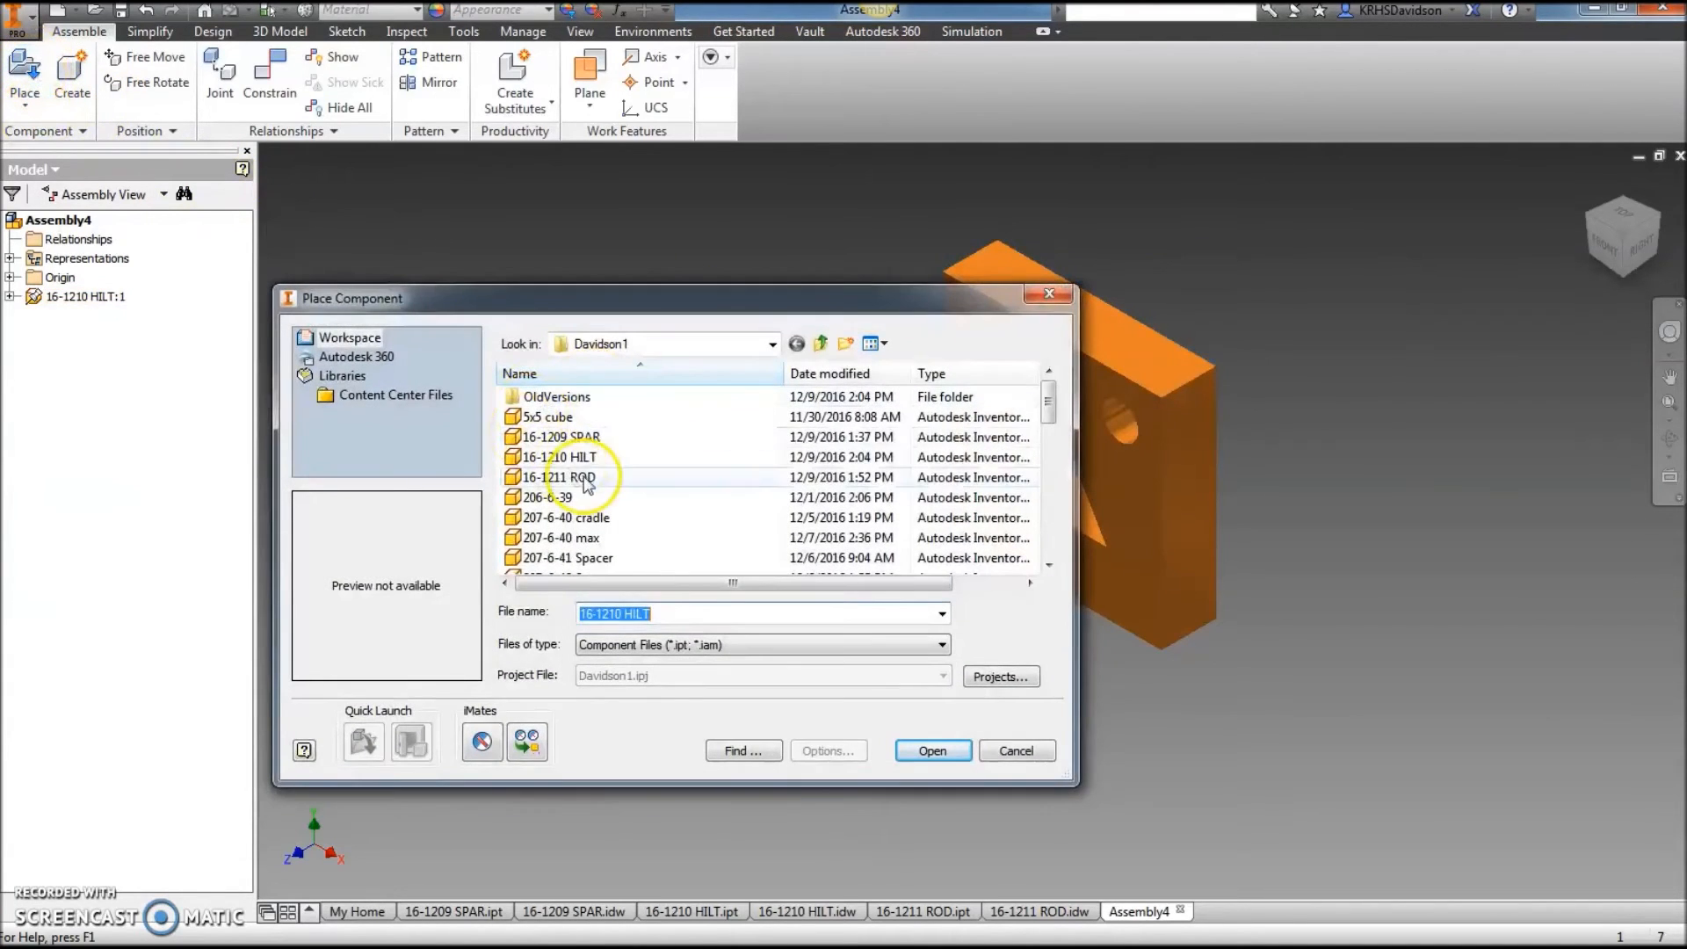
pyautogui.click(571, 437)
pyautogui.click(945, 752)
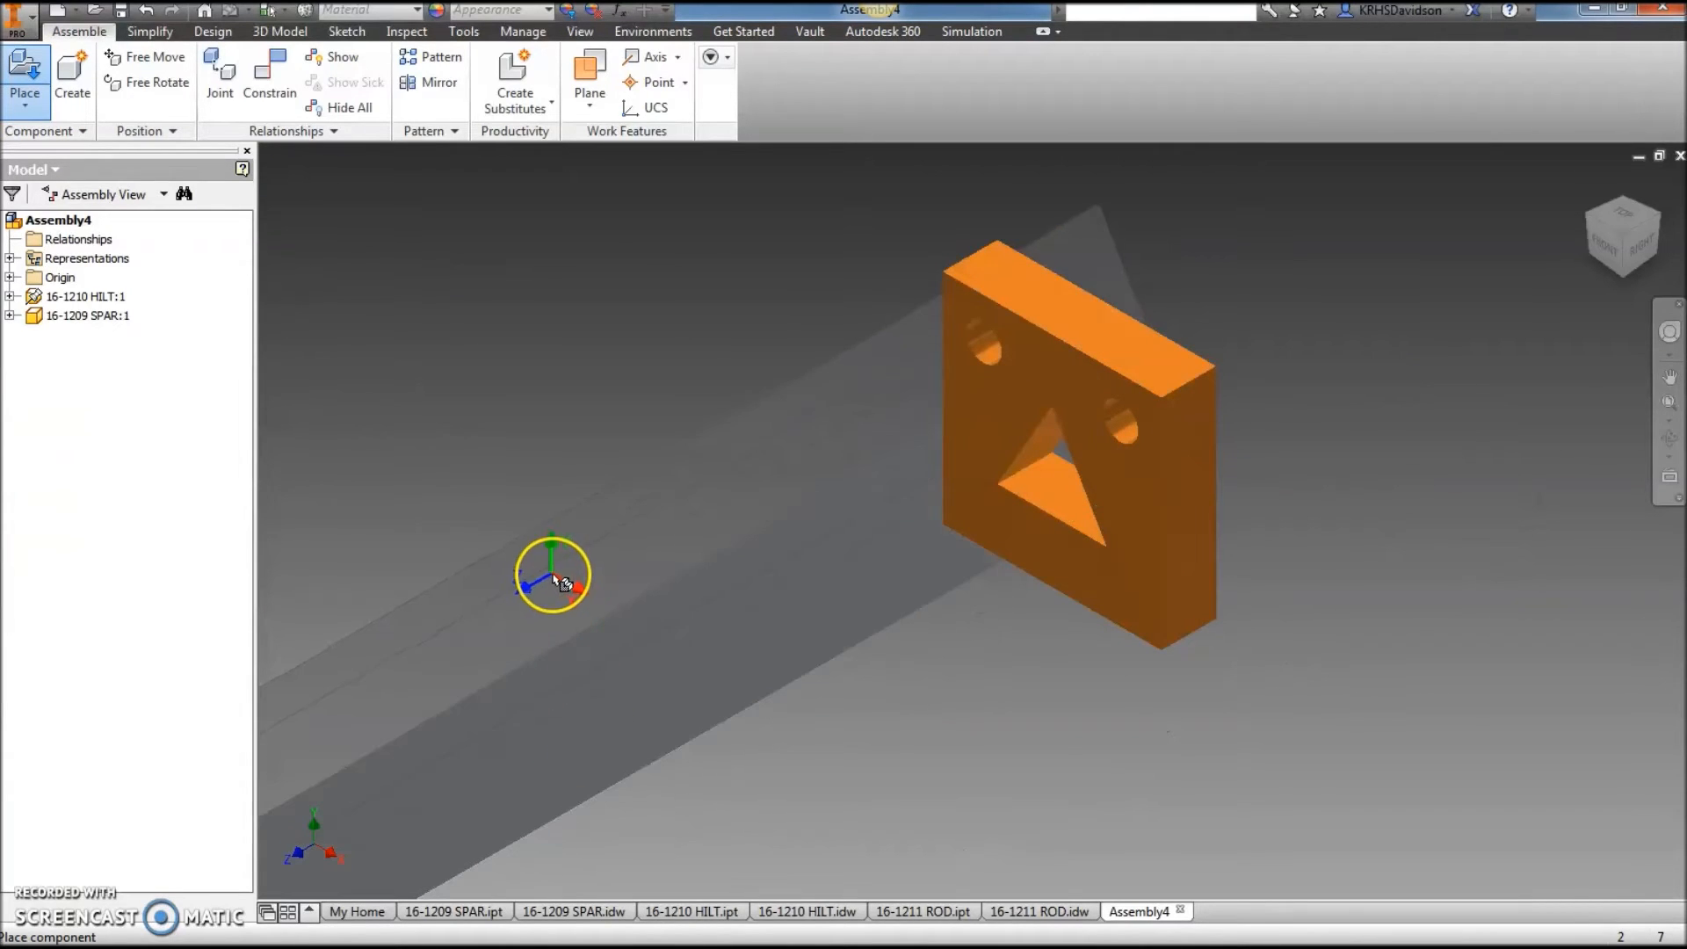
pyautogui.rightClick(544, 564)
pyautogui.click(608, 561)
# Place two instances of the 16-1211 ROD part in the assembly near the hilt and finish placing.
pyautogui.click(25, 75)
pyautogui.click(549, 477)
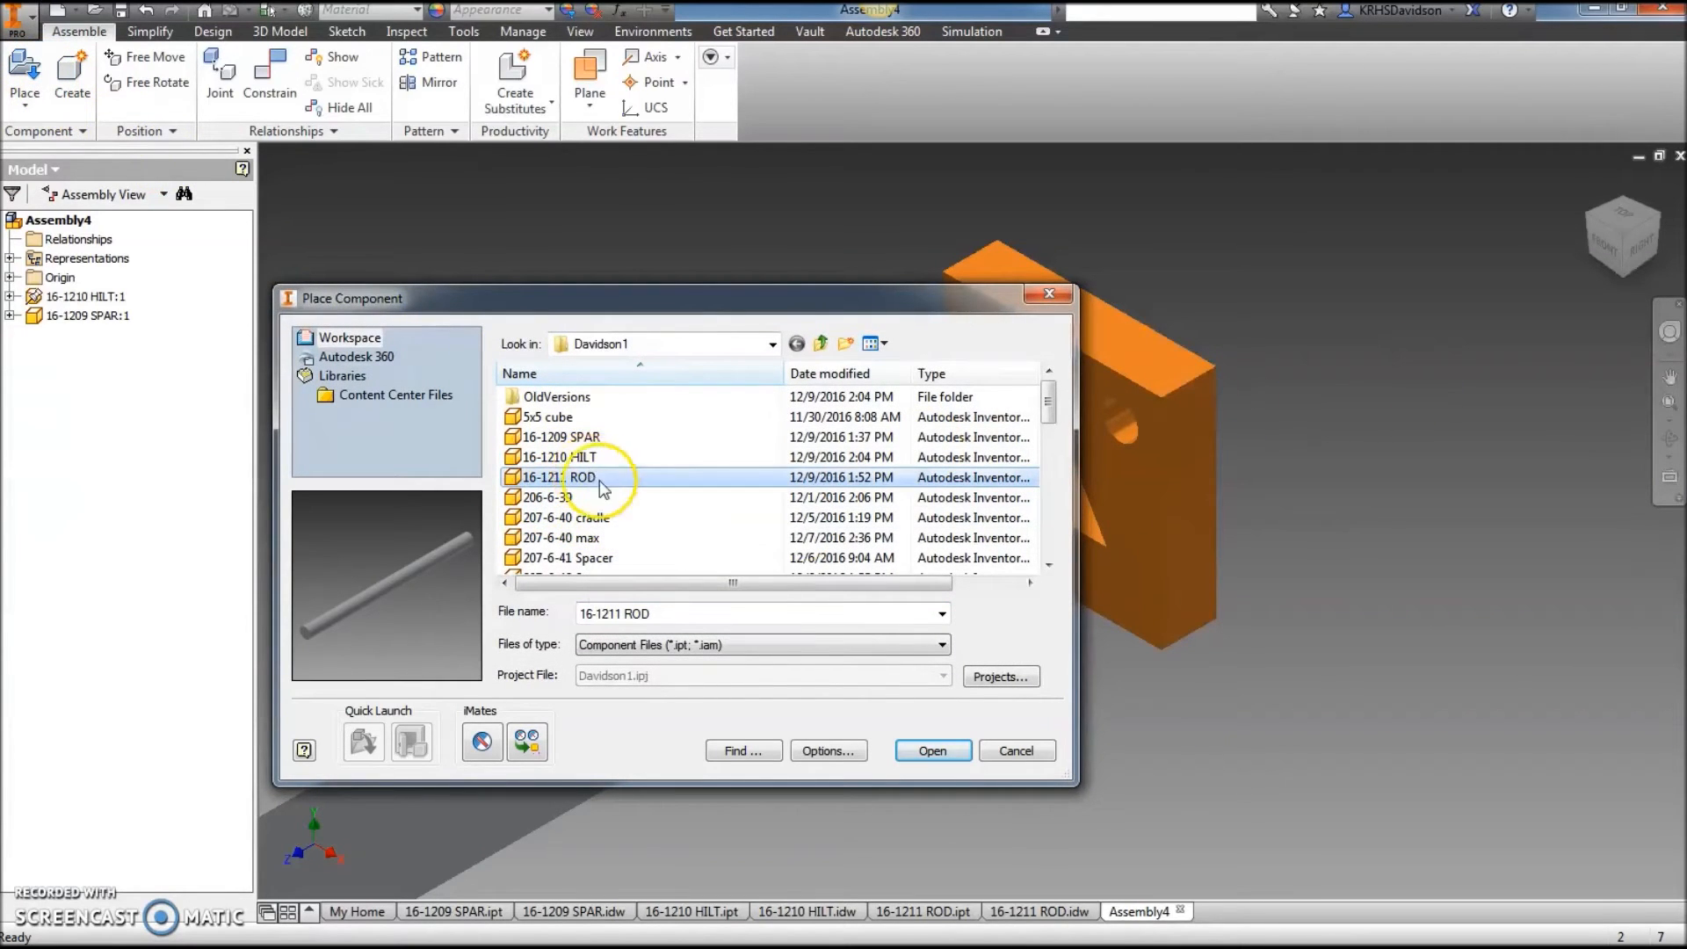
pyautogui.click(932, 751)
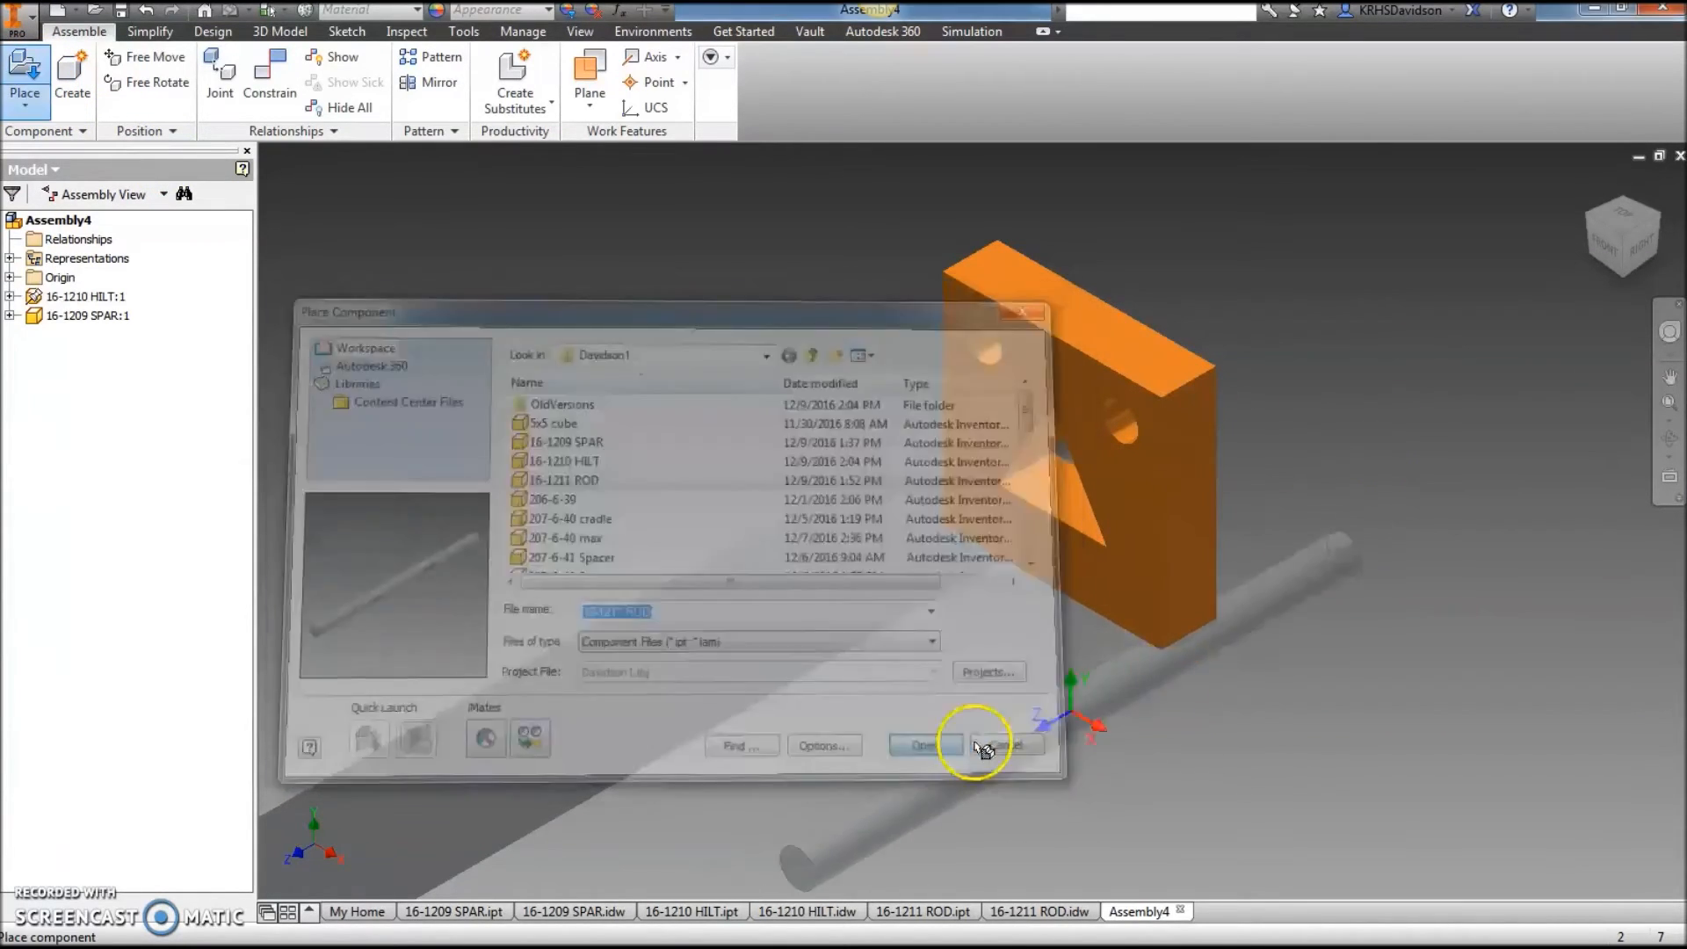
pyautogui.click(1450, 406)
pyautogui.click(1229, 230)
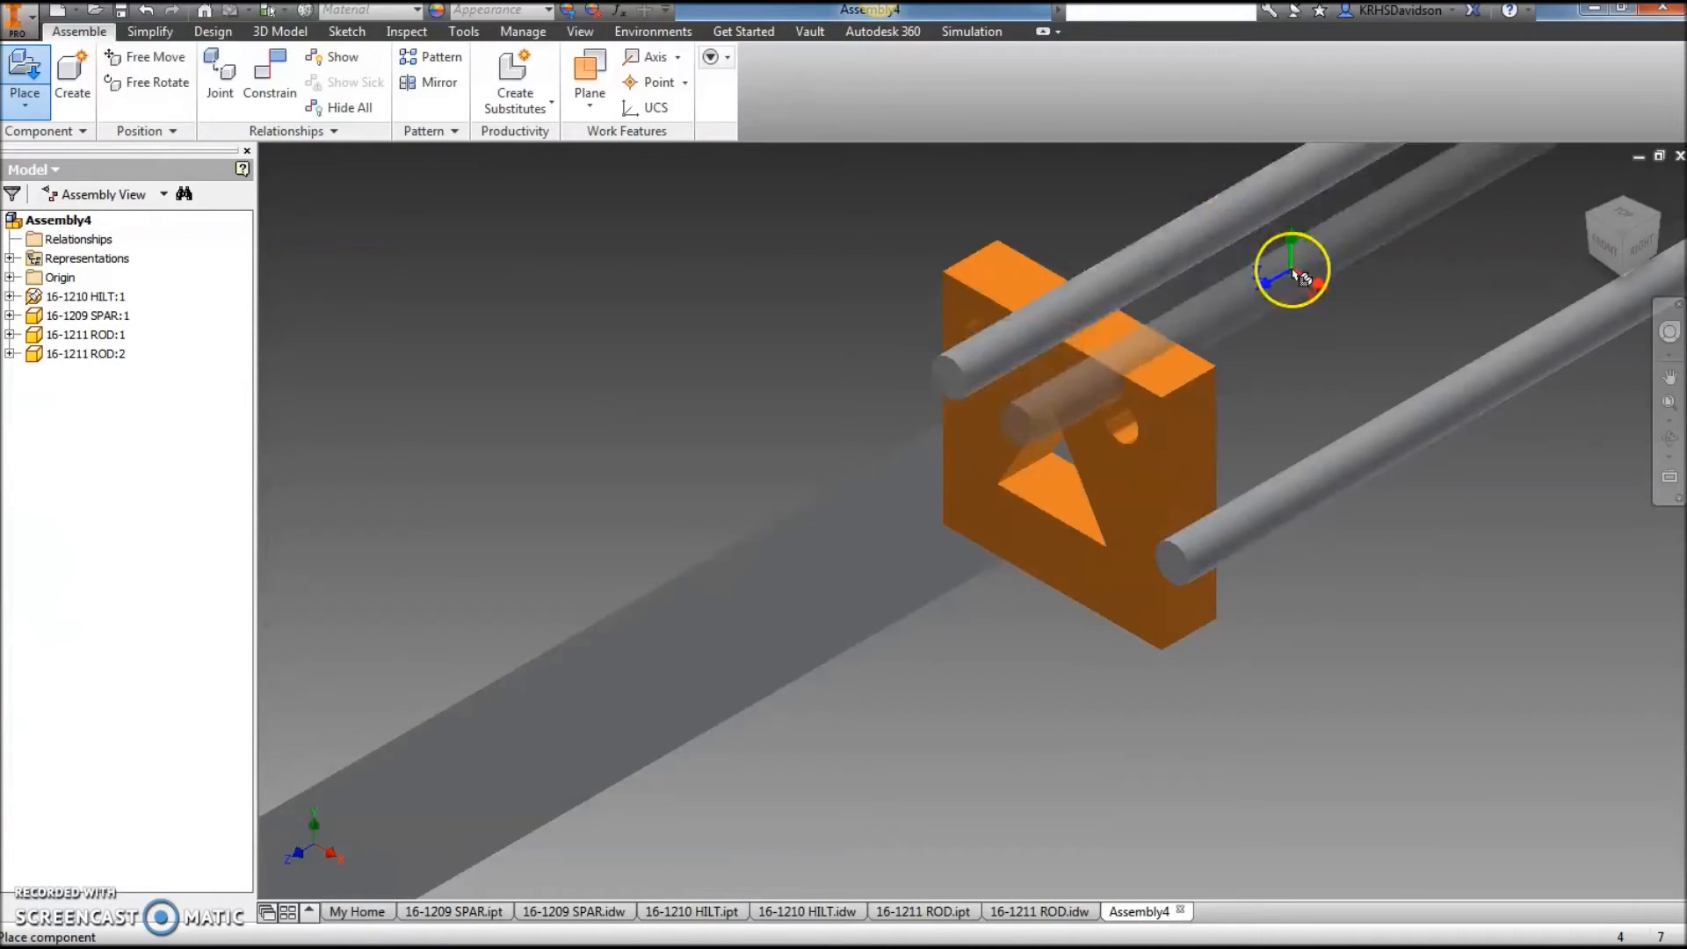
pyautogui.rightClick(1285, 271)
pyautogui.click(1377, 270)
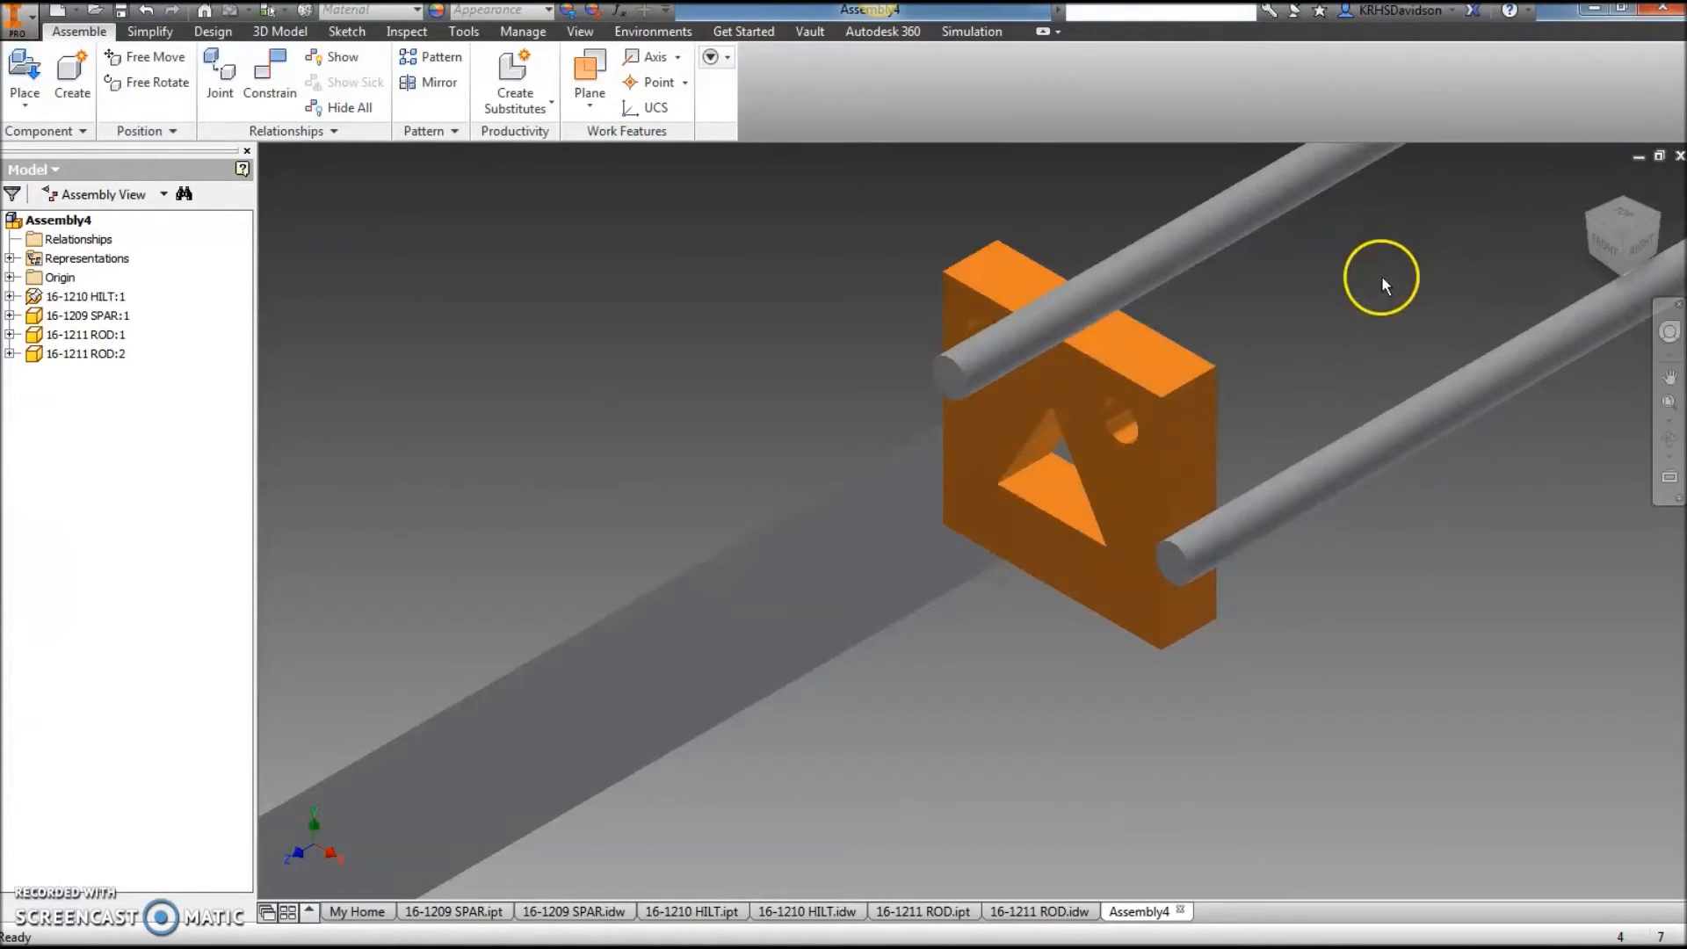
pyautogui.click(1596, 252)
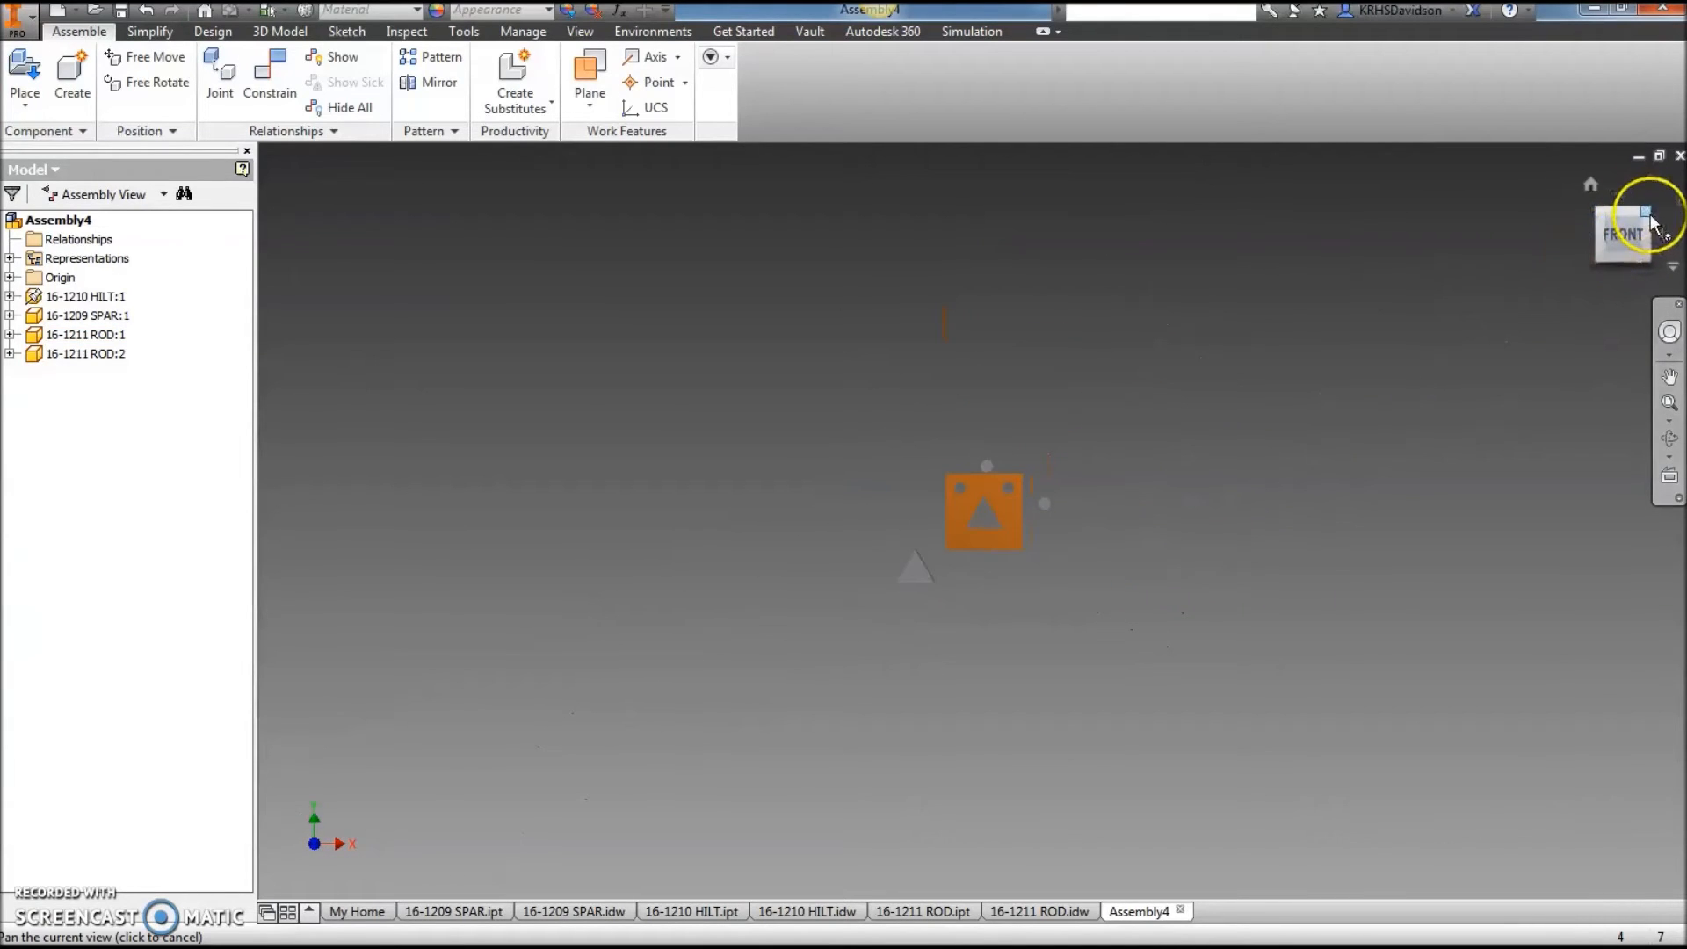
pyautogui.click(1652, 227)
pyautogui.click(1638, 240)
pyautogui.click(1592, 185)
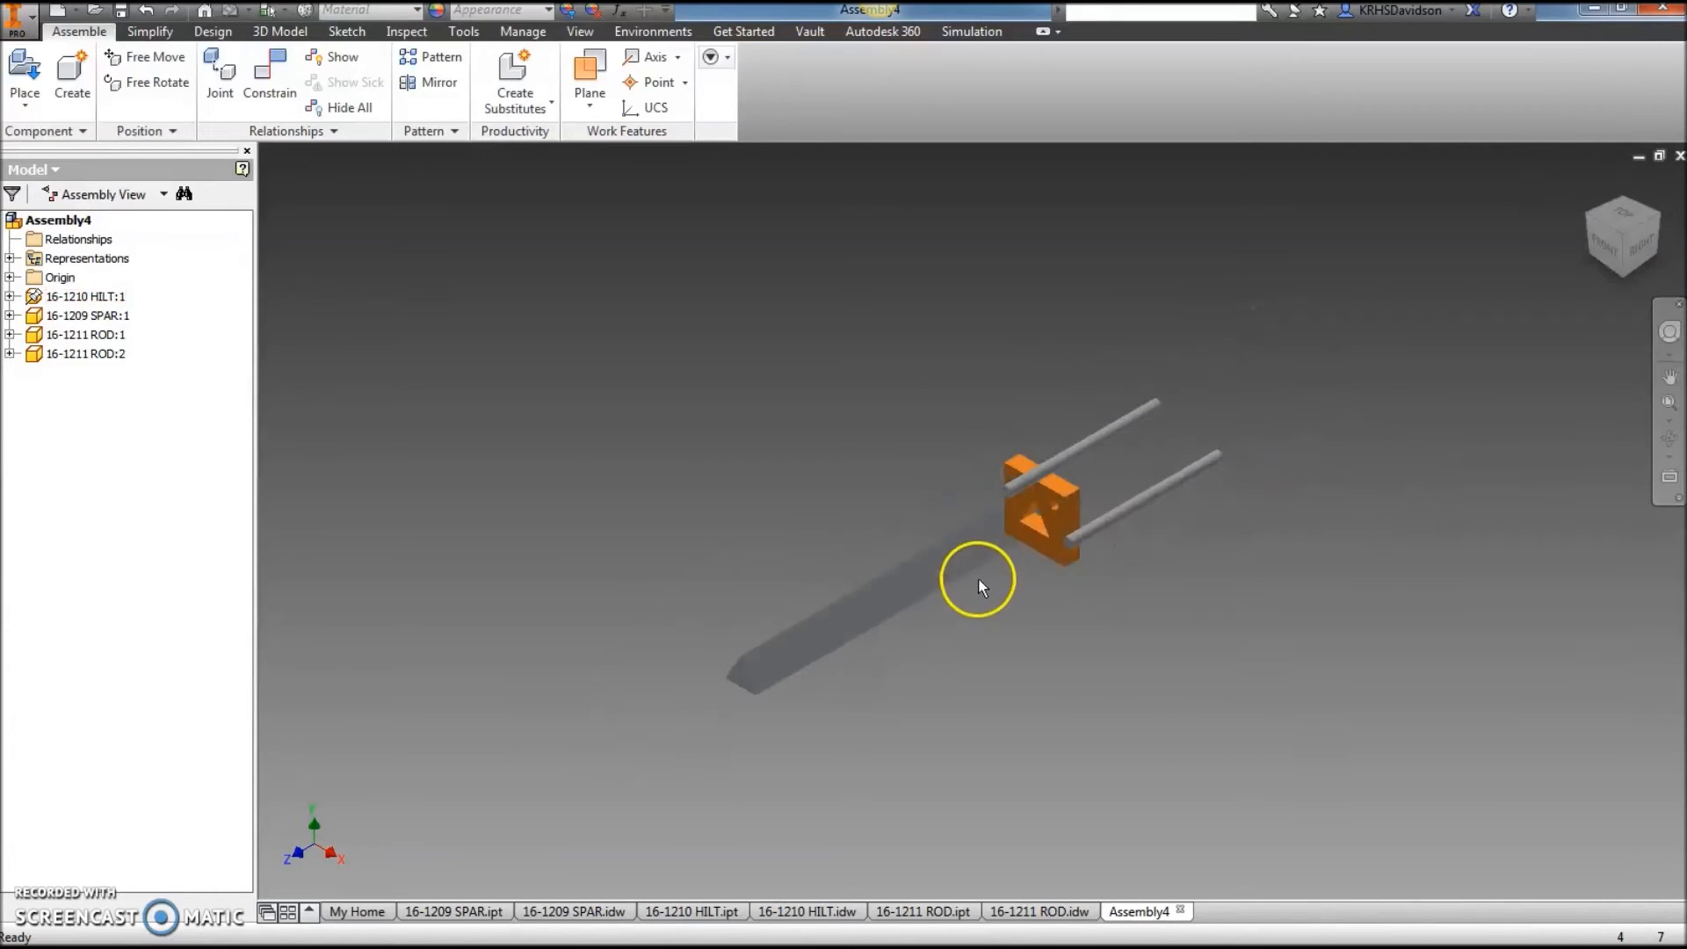
pyautogui.scroll(8, 961, 501)
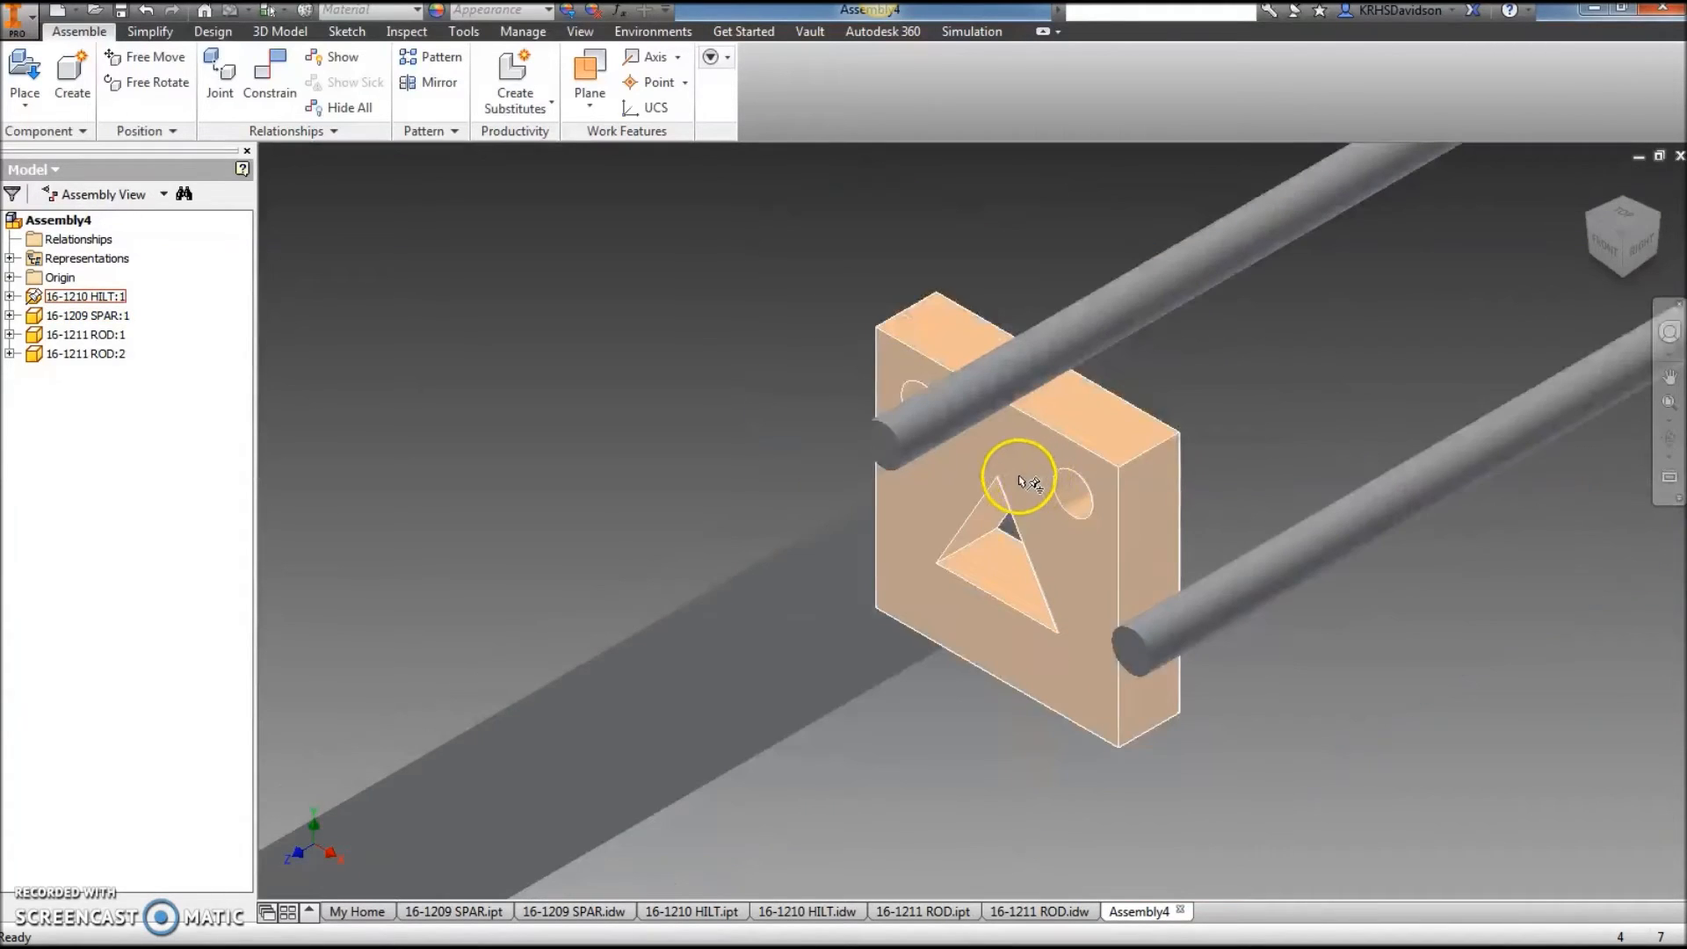
pyautogui.scroll(-5, 1023, 479)
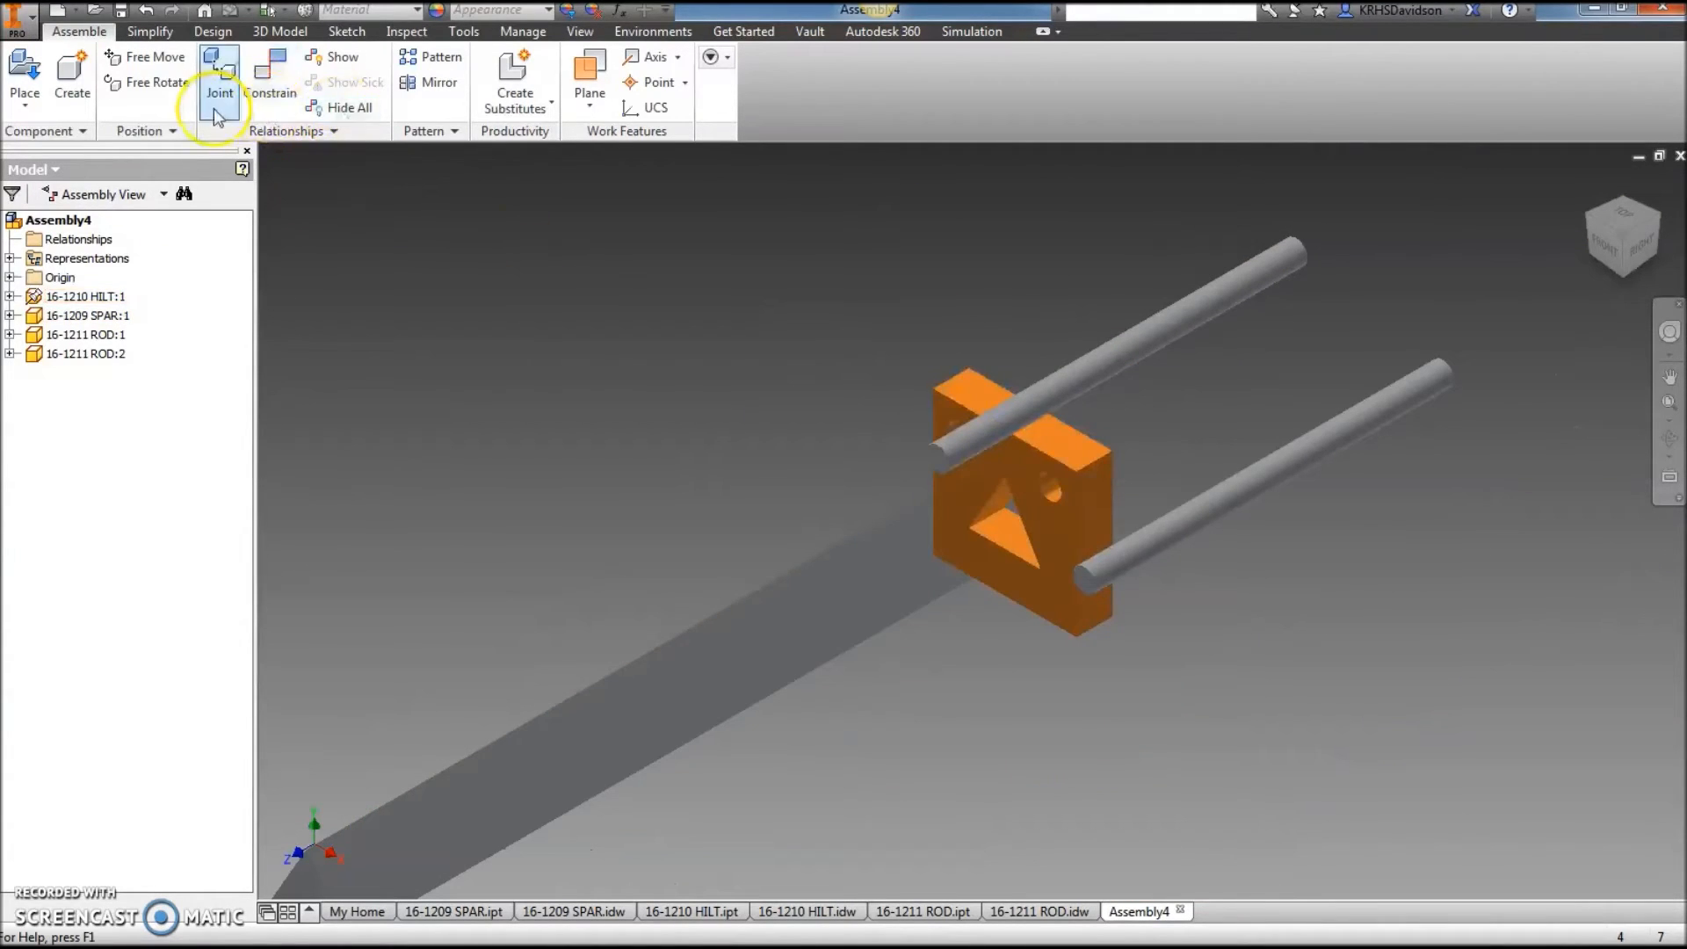
# Start the Constrain command and examine the solution options of the Mate, Insert, Tangent and Angle types, ending on Mate.
pyautogui.click(266, 79)
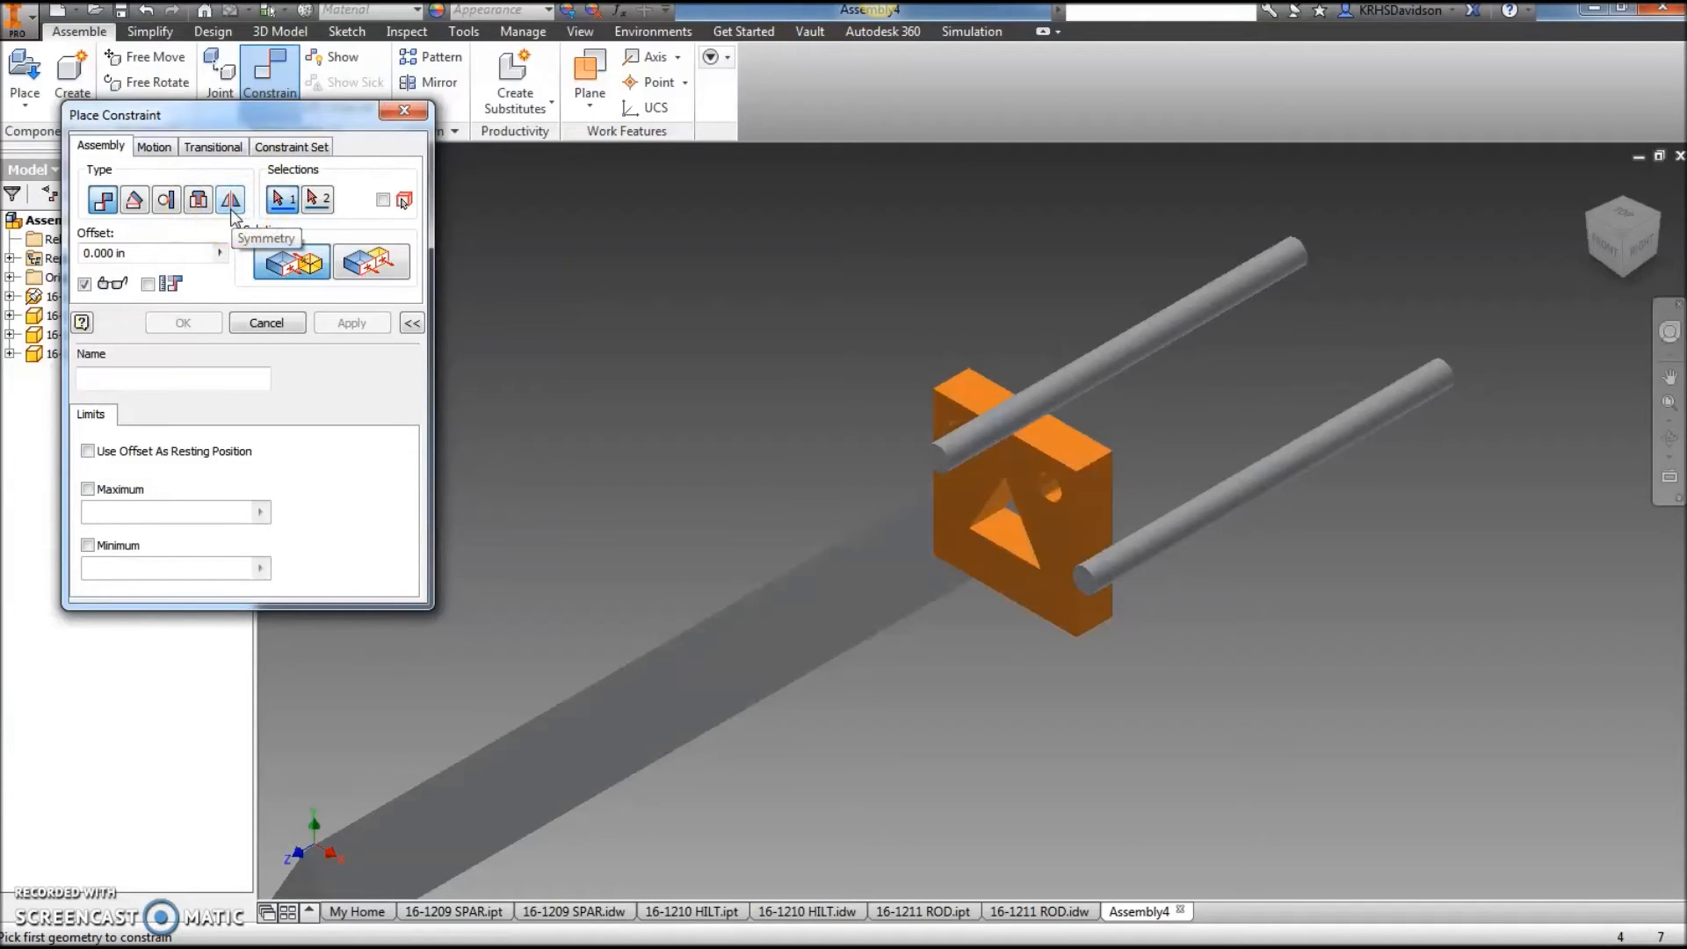
pyautogui.click(312, 272)
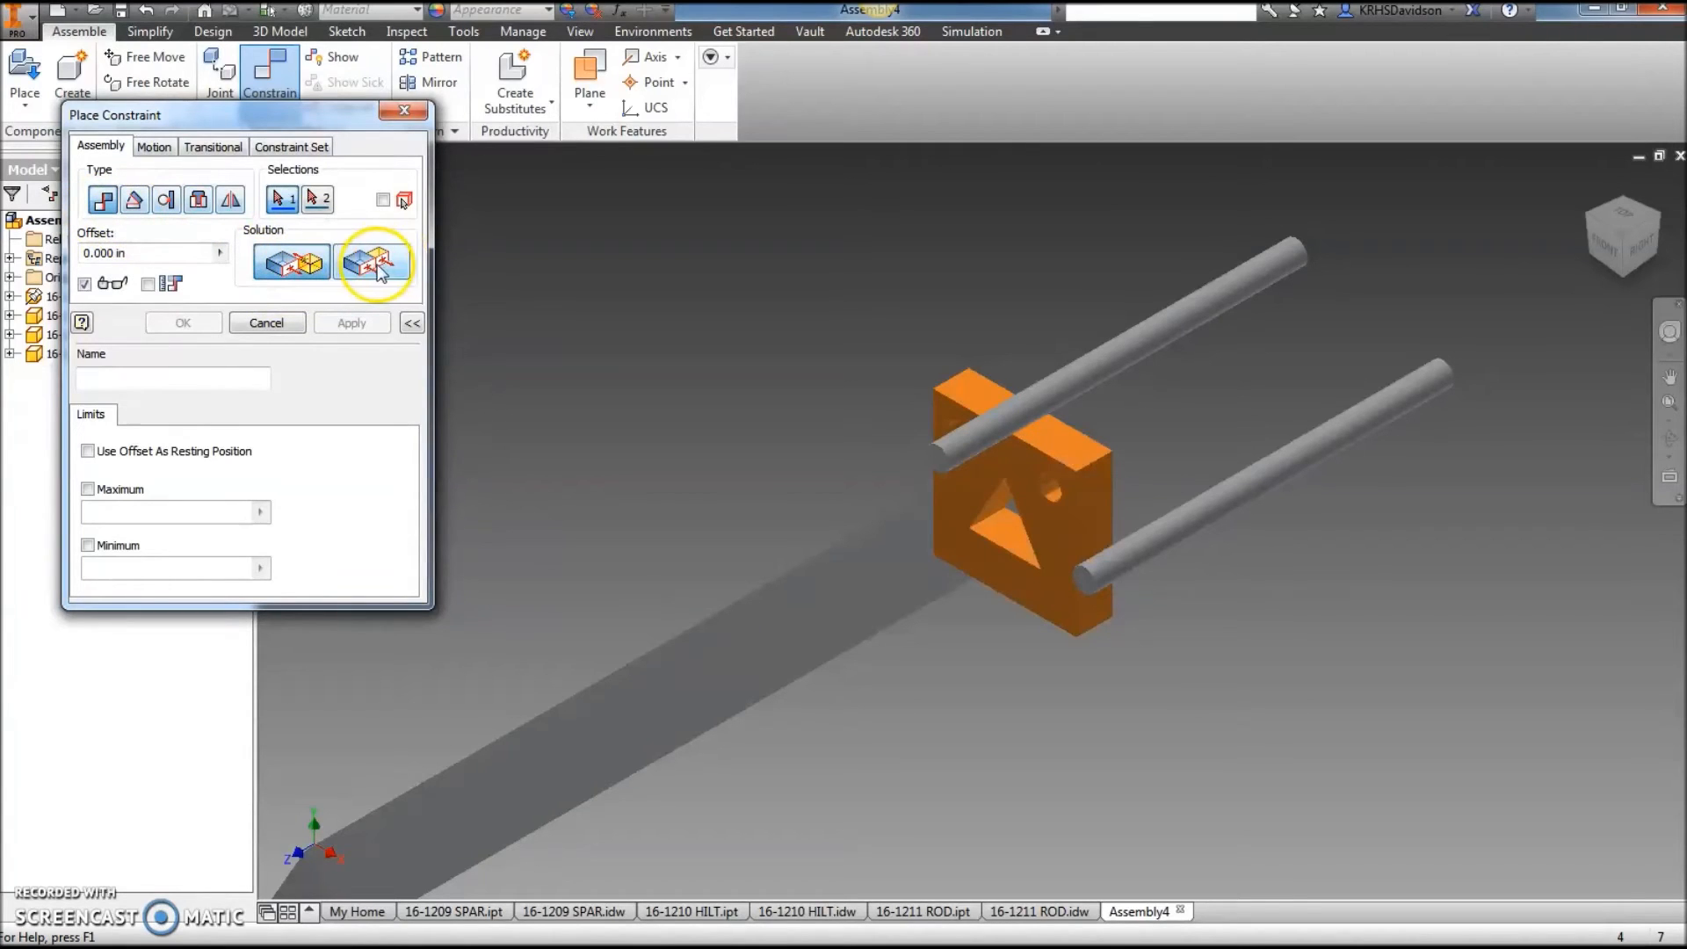
pyautogui.click(199, 201)
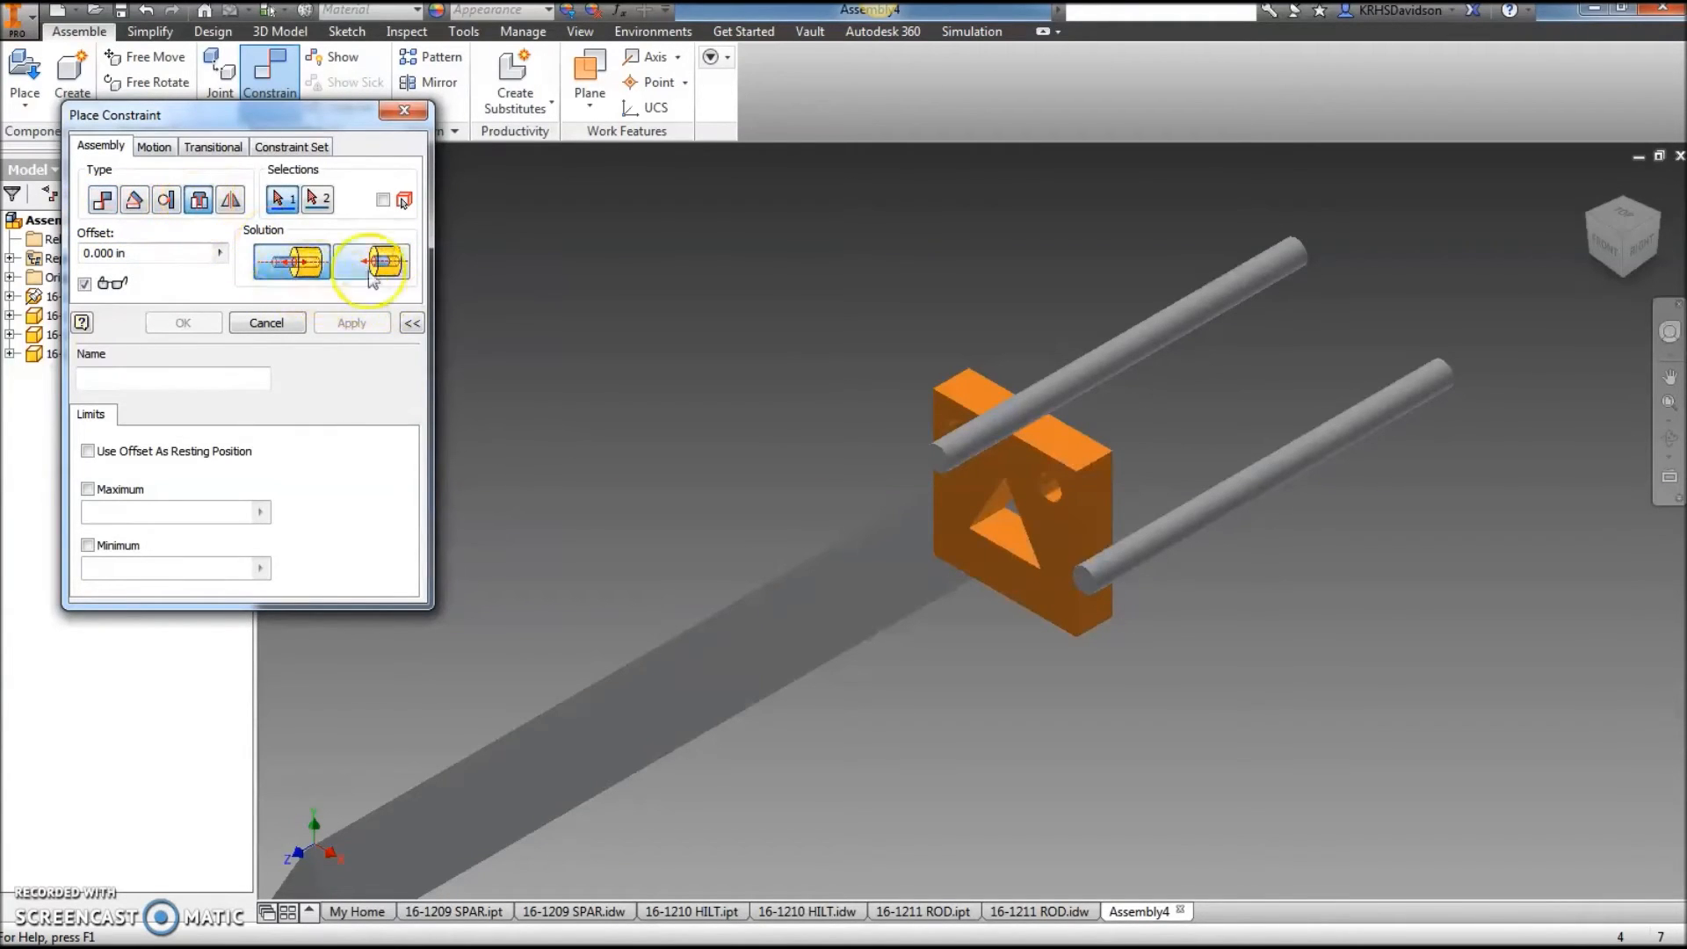
pyautogui.click(168, 202)
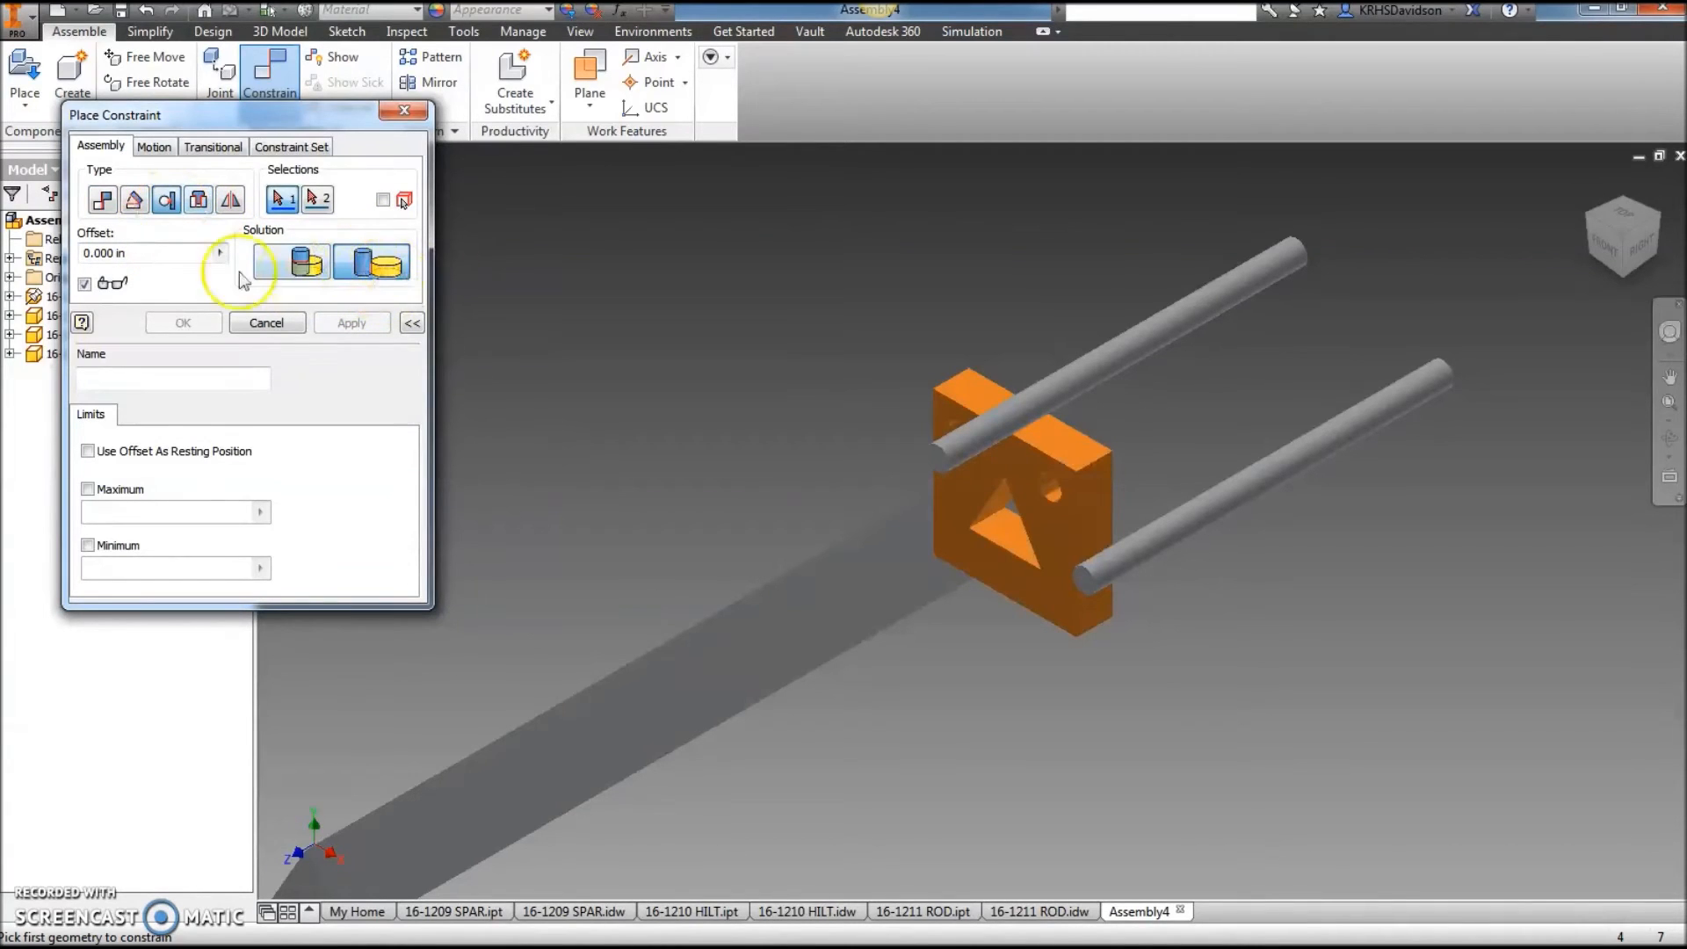
pyautogui.click(134, 201)
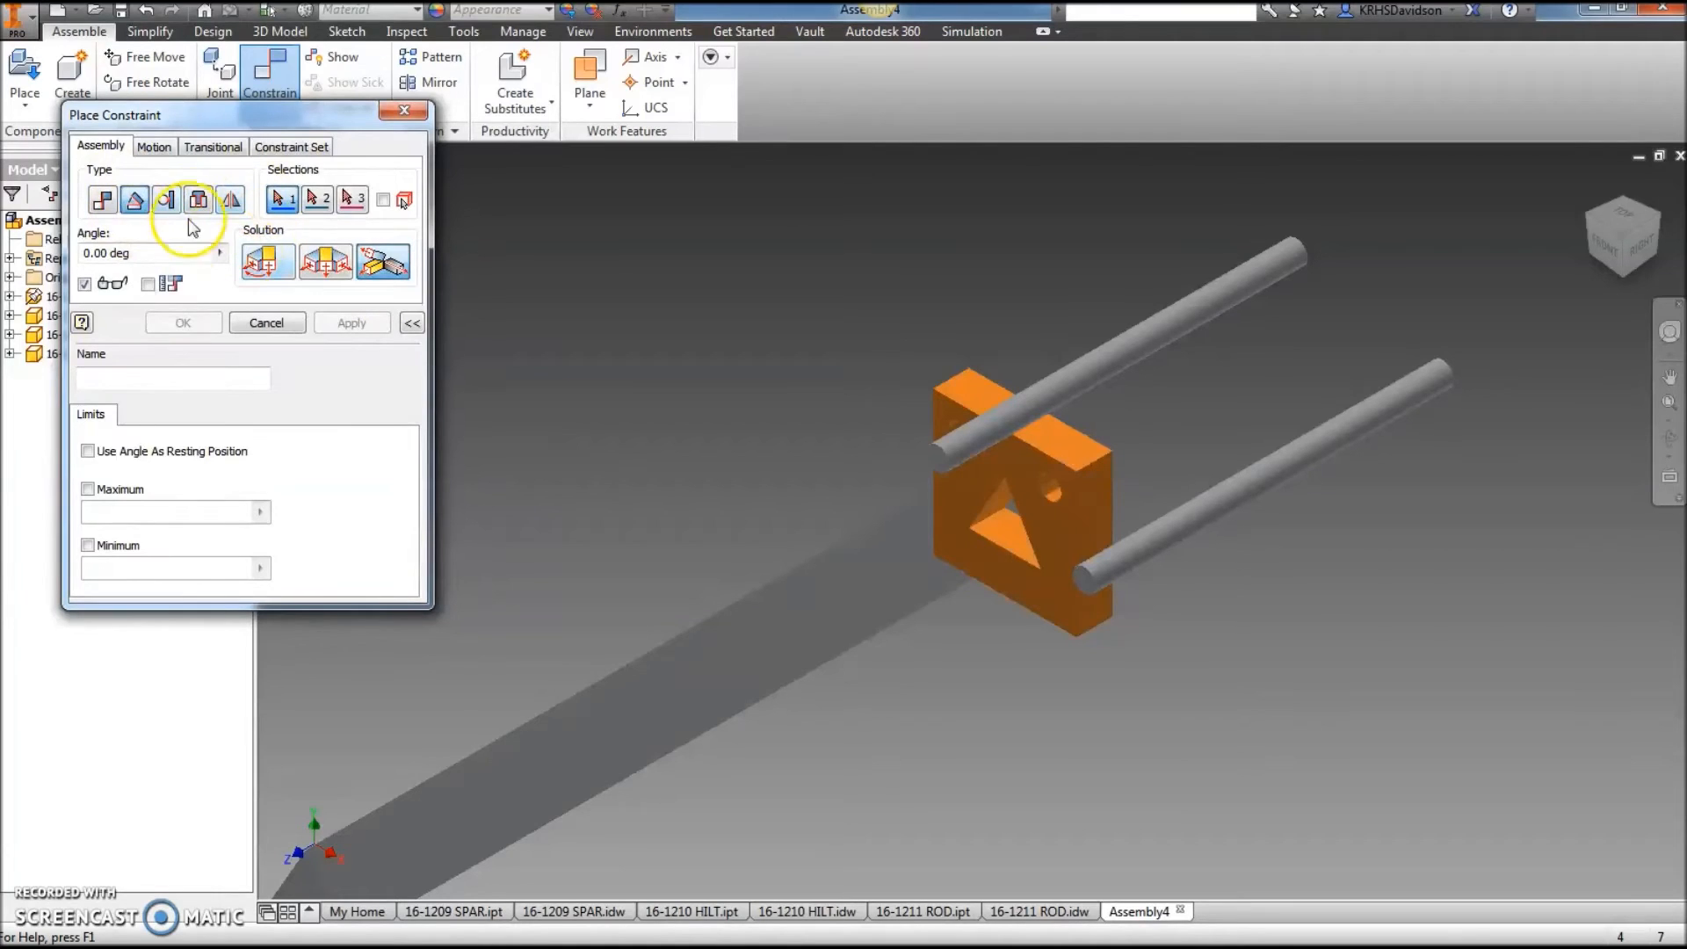
pyautogui.click(104, 201)
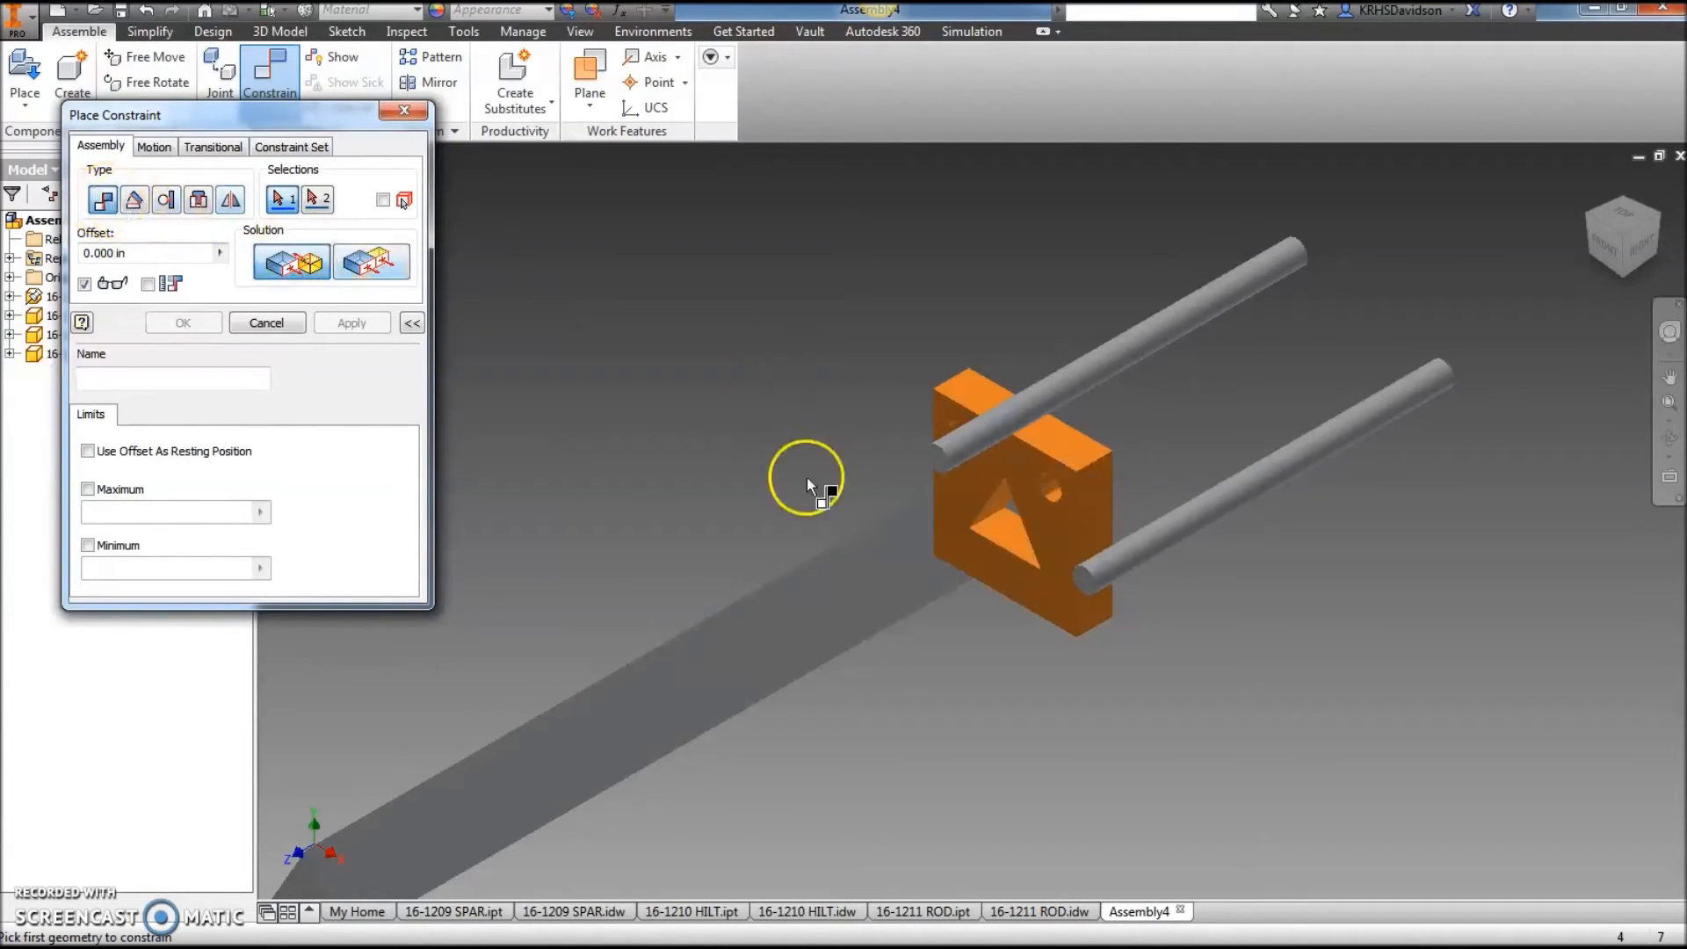
# Mate the axis of the rod nearest the spar side with the hilt's adjacent round hole at zero offset.
pyautogui.scroll(-2, 922, 470)
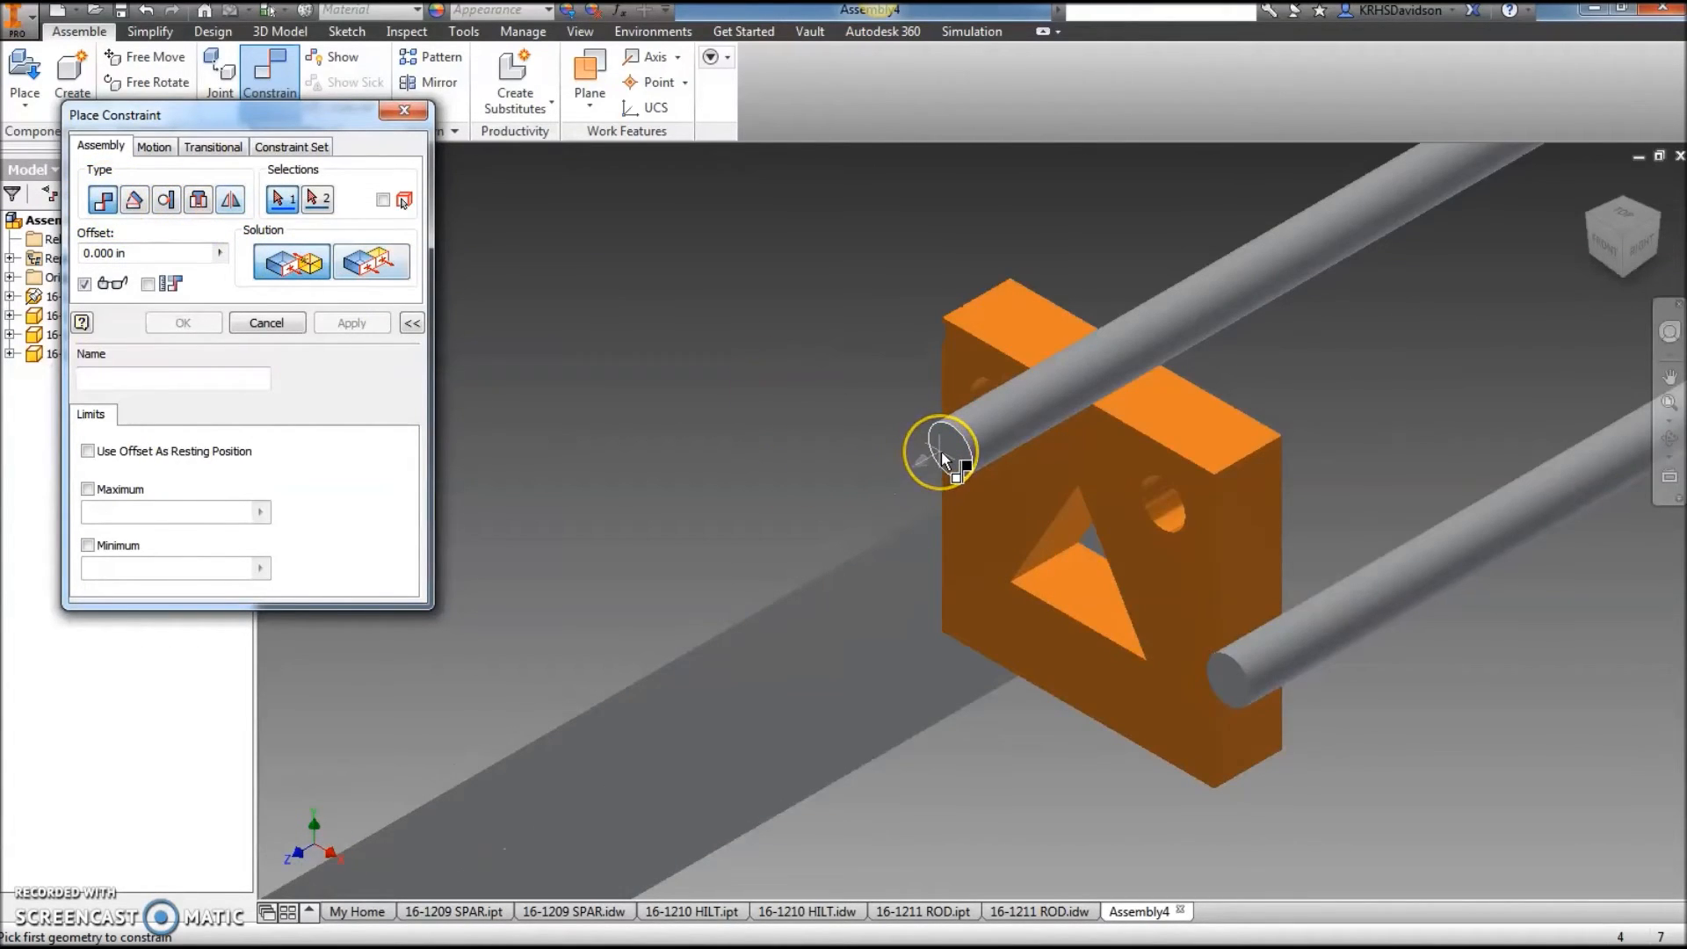
pyautogui.click(1018, 423)
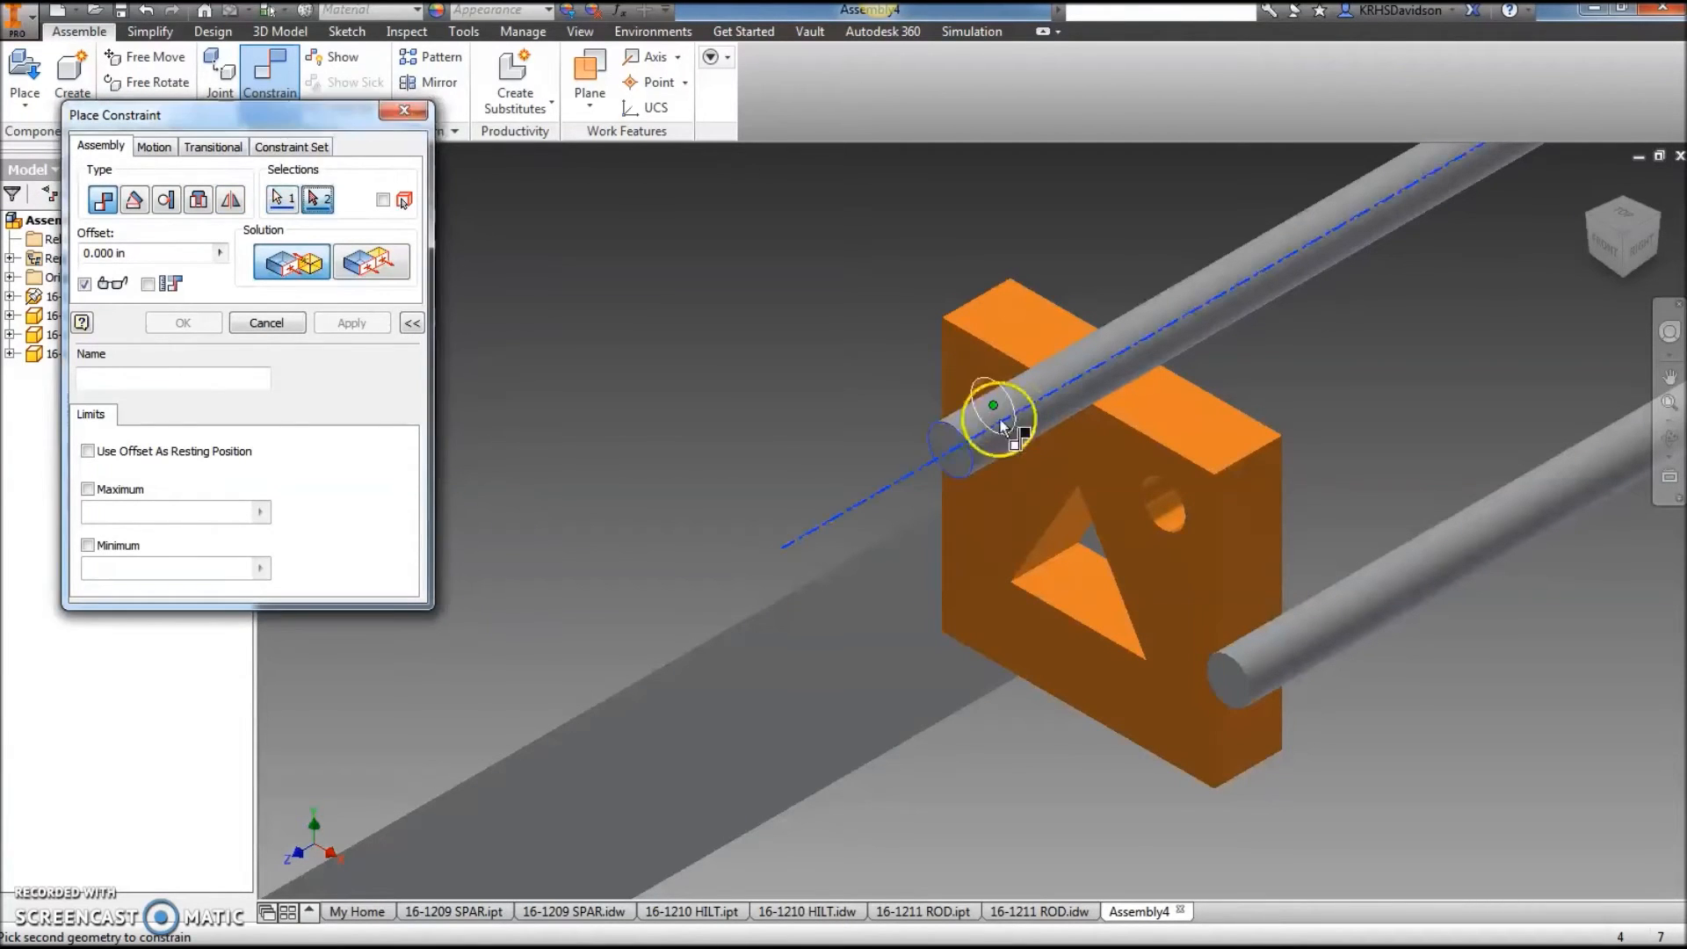
pyautogui.click(995, 411)
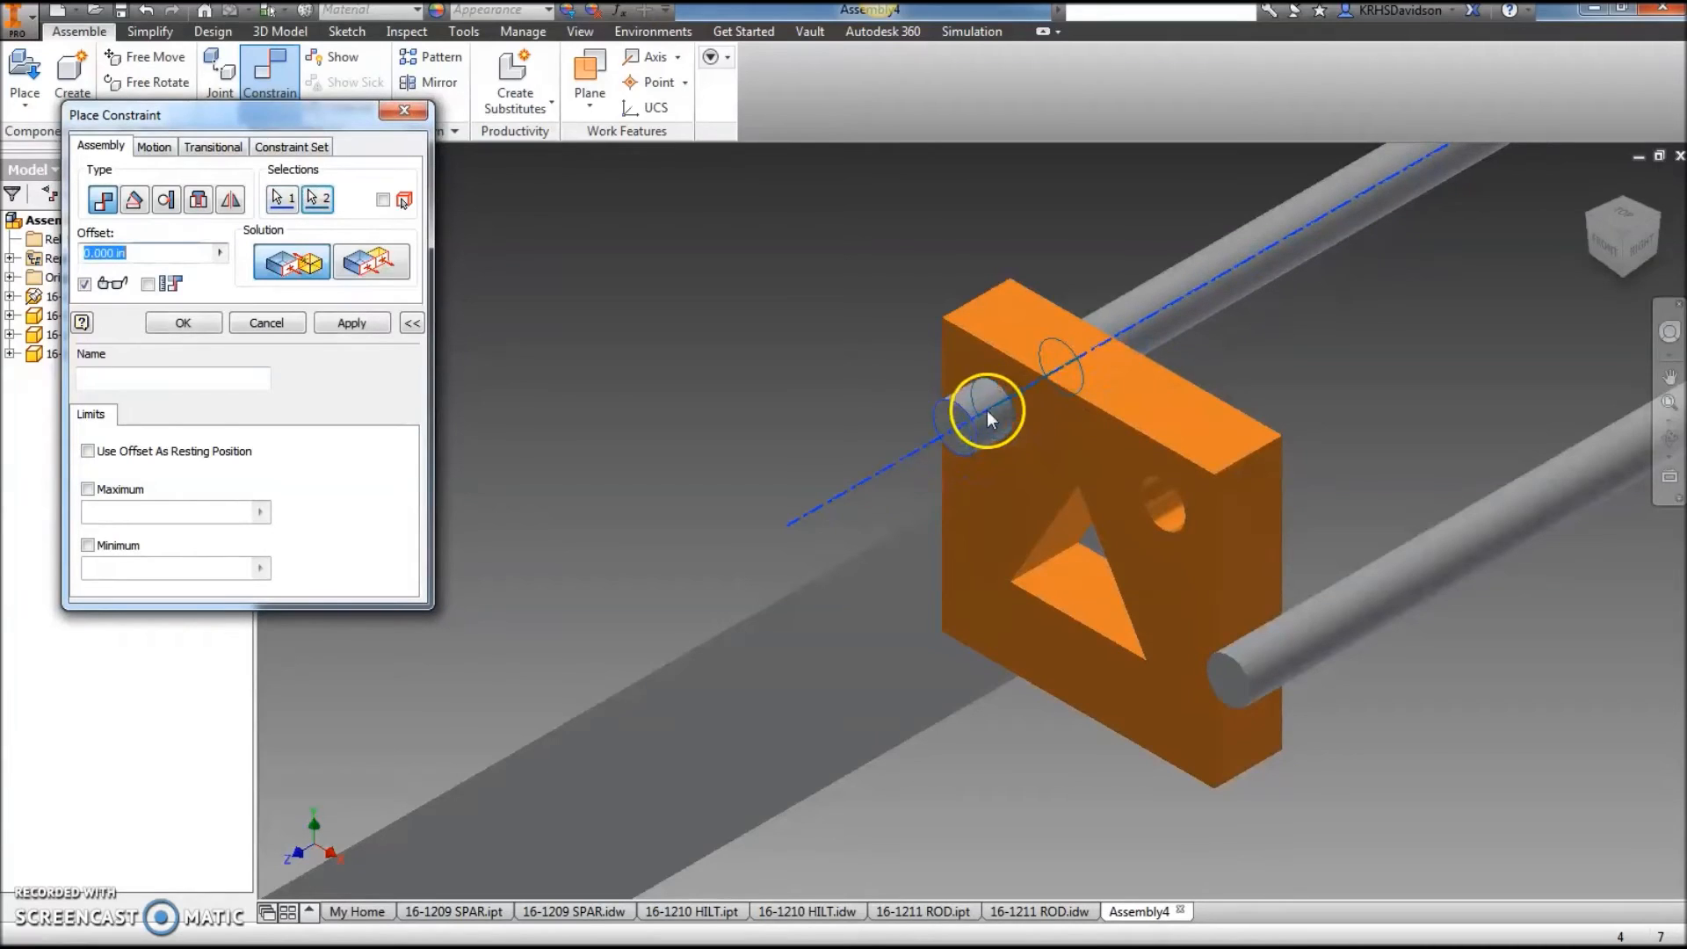
pyautogui.click(349, 325)
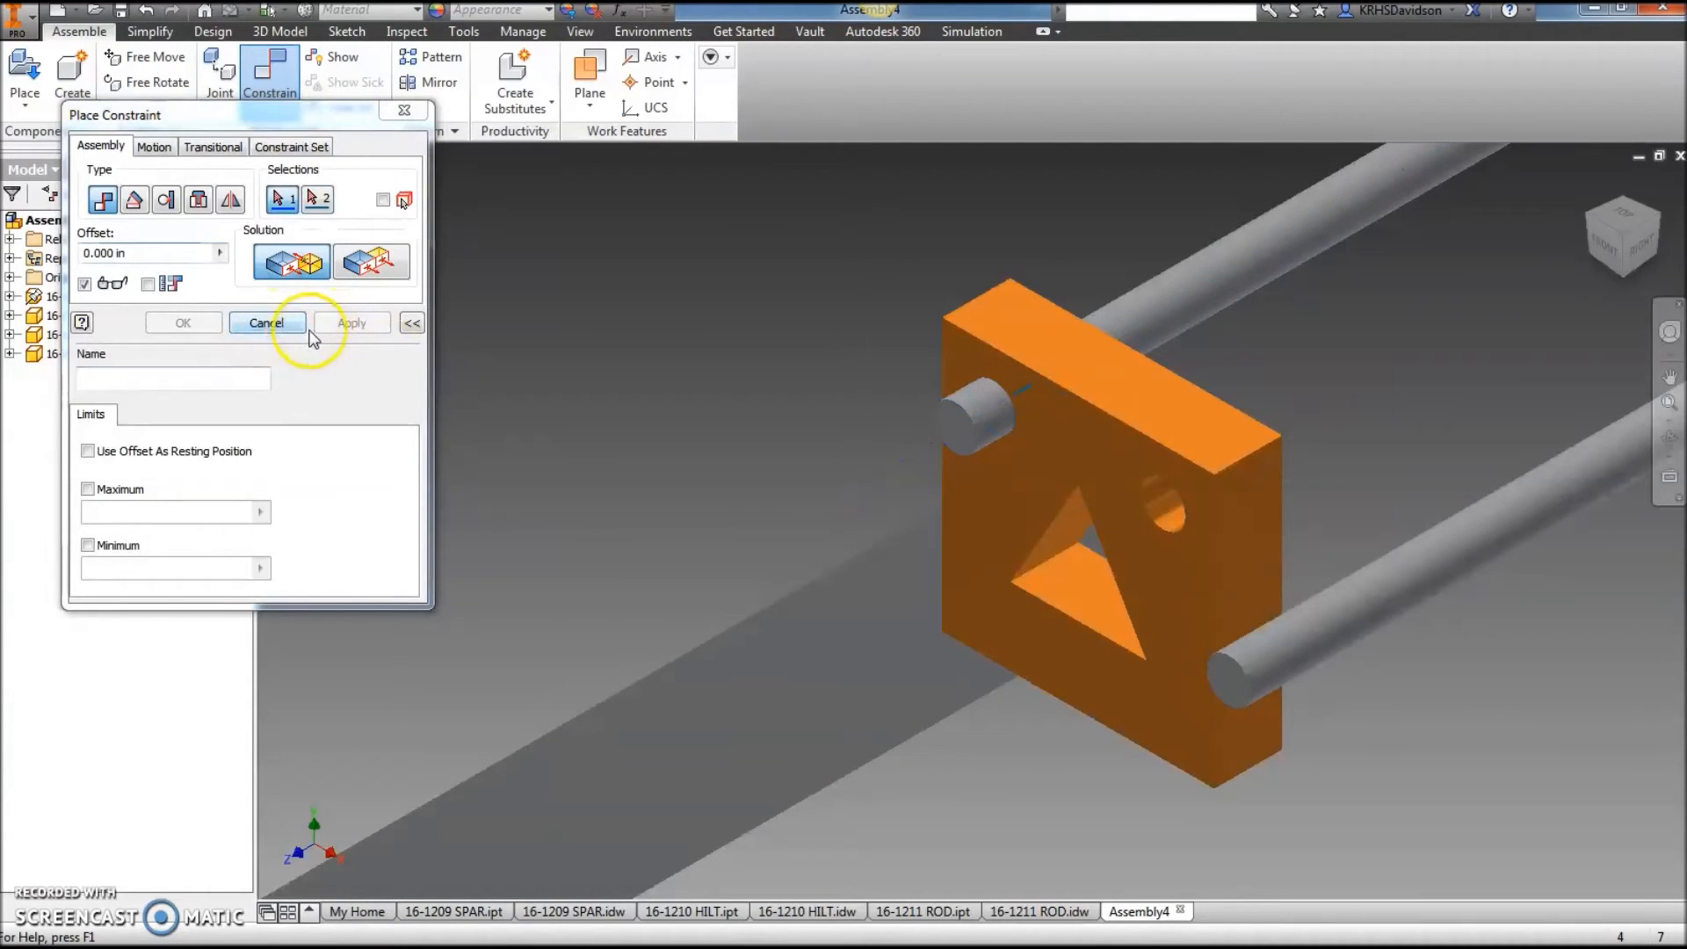
# Constrain the inserted rod's end face flush with the hilt's front face at zero offset and leave the command.
pyautogui.click(950, 430)
pyautogui.click(392, 268)
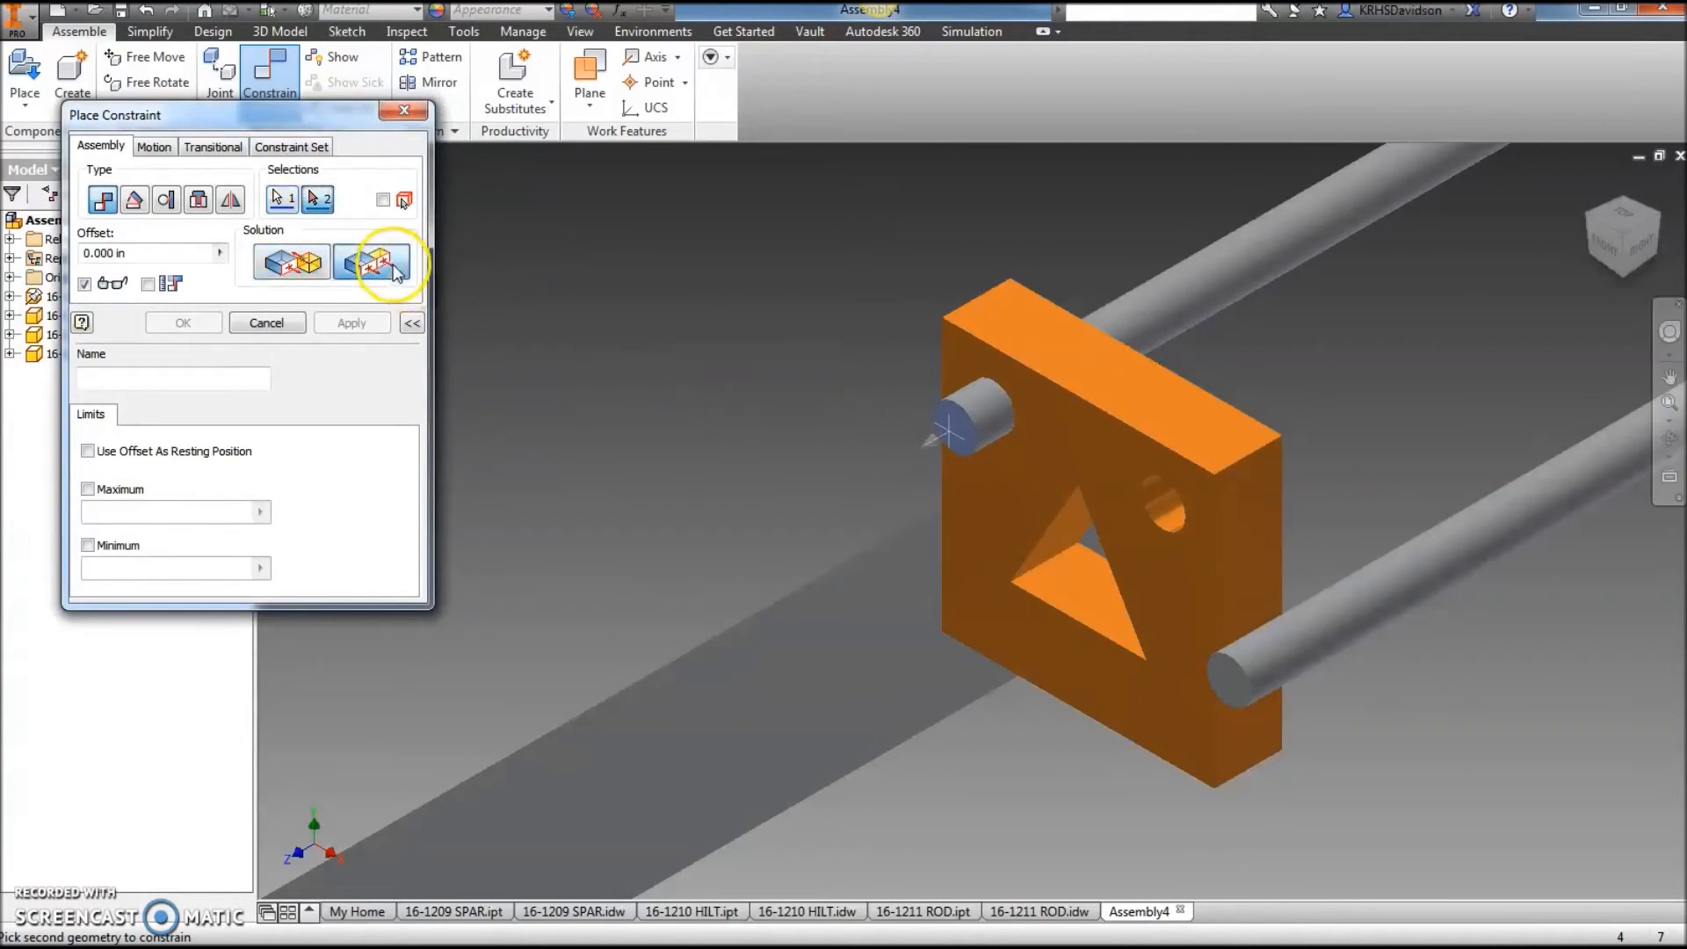
pyautogui.click(958, 355)
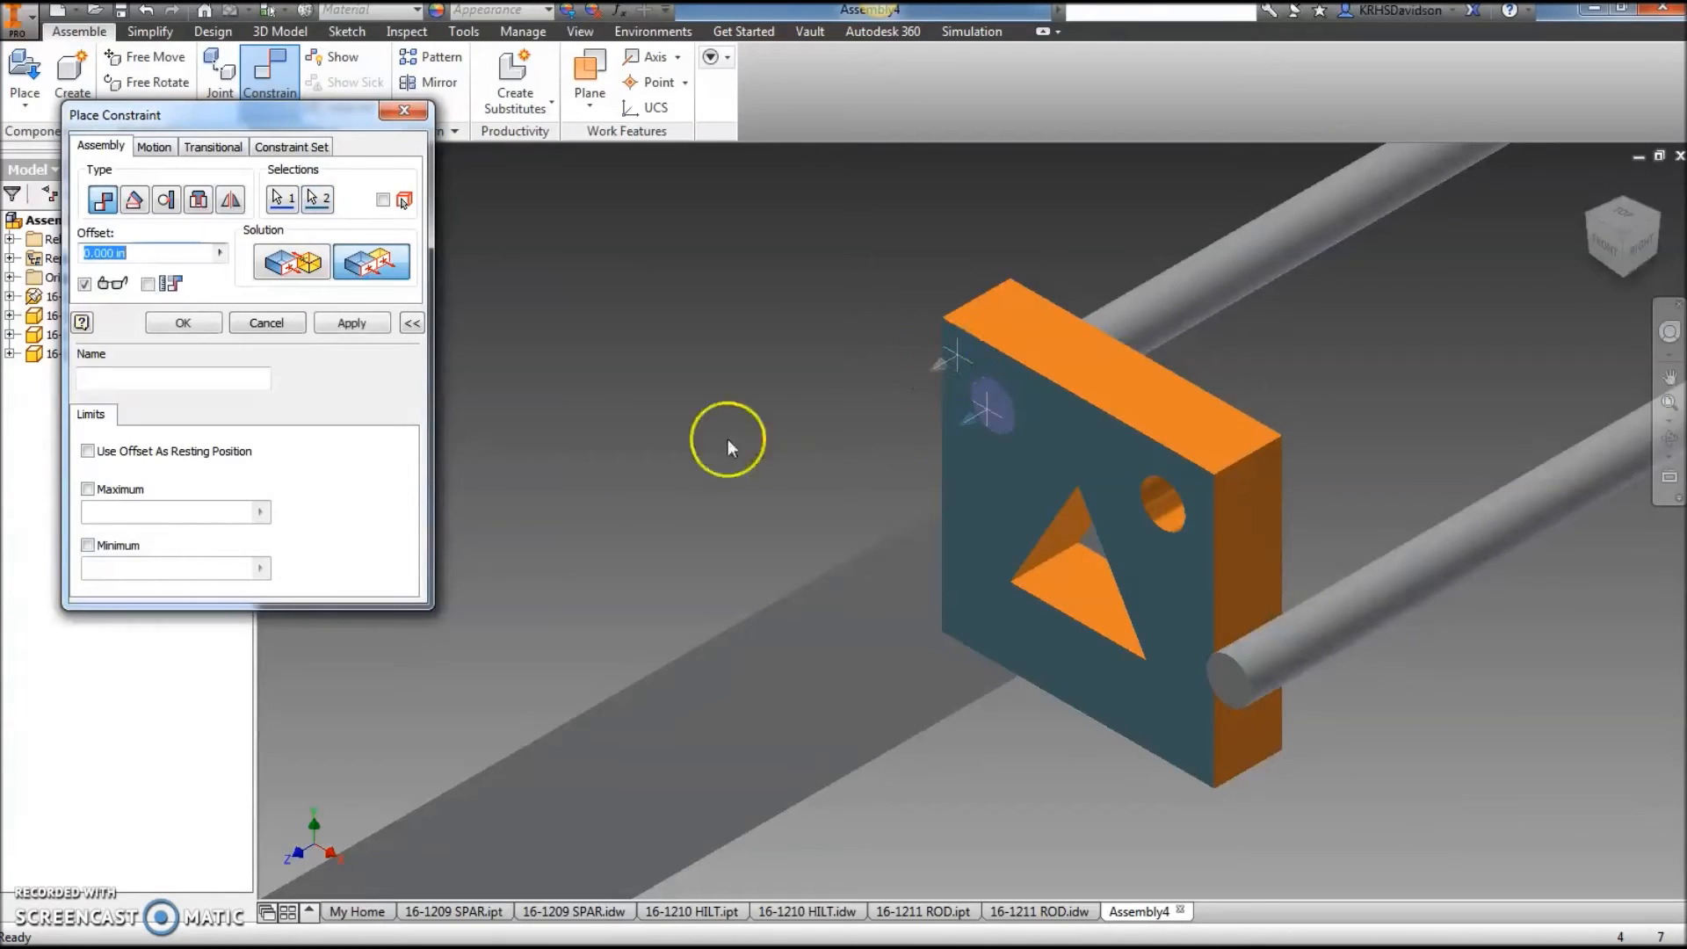
pyautogui.click(352, 325)
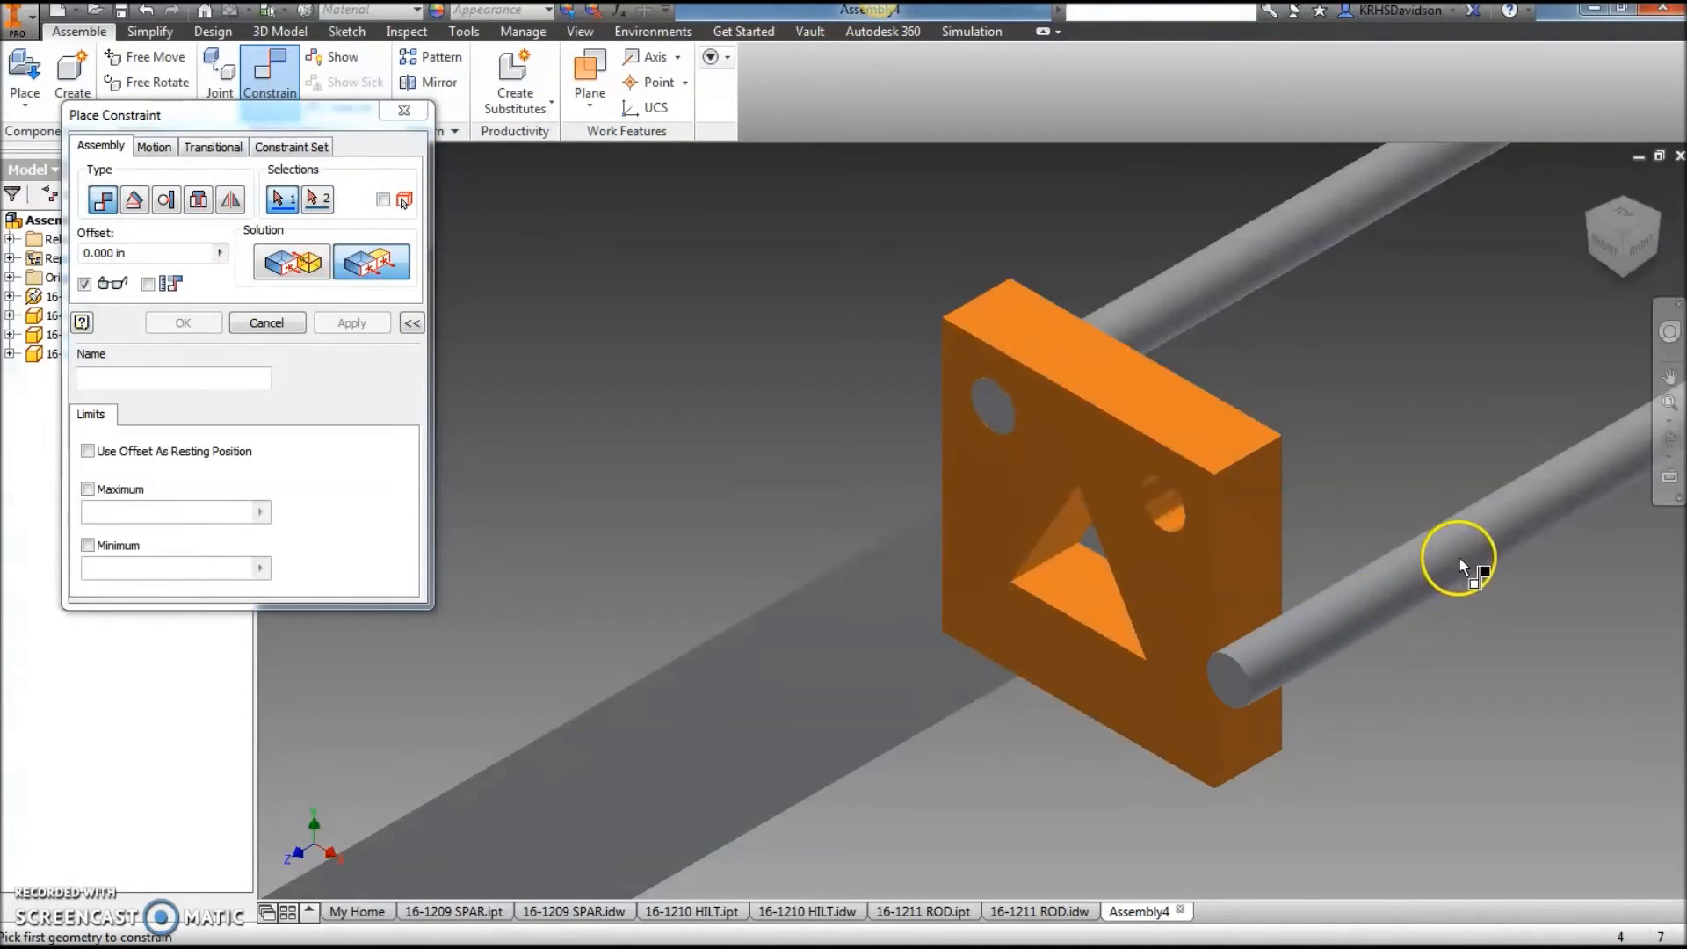
pyautogui.click(266, 322)
# Mate the second rod's axis with the axis of the hilt's remaining open round hole.
pyautogui.click(269, 74)
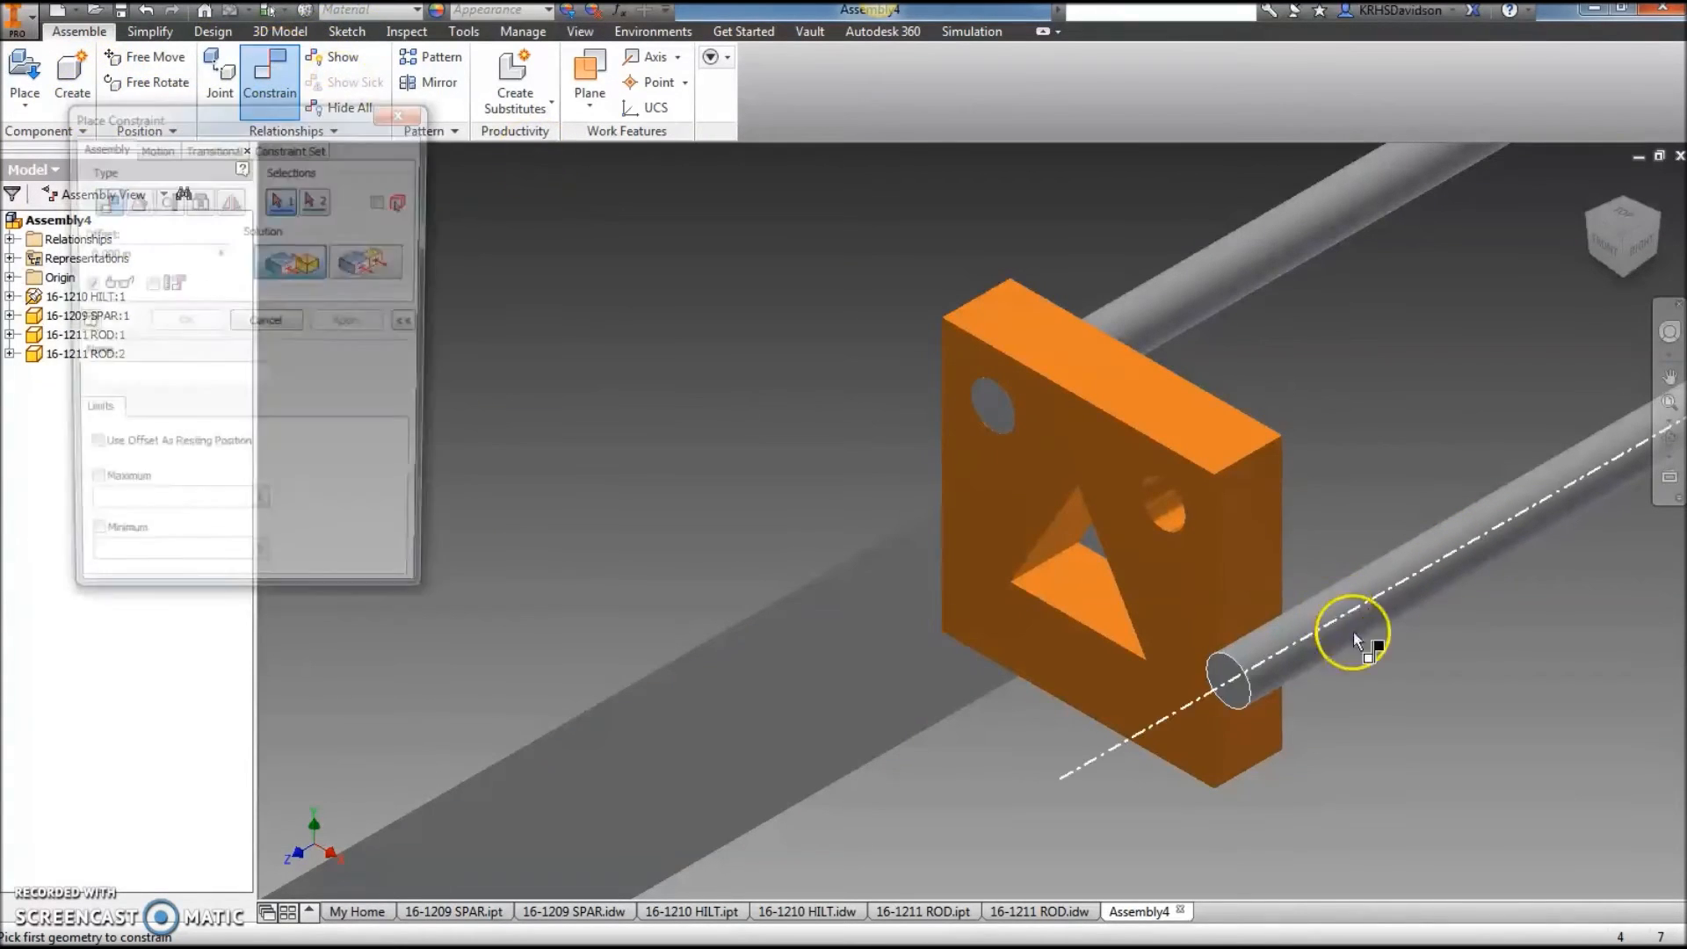
pyautogui.click(1388, 592)
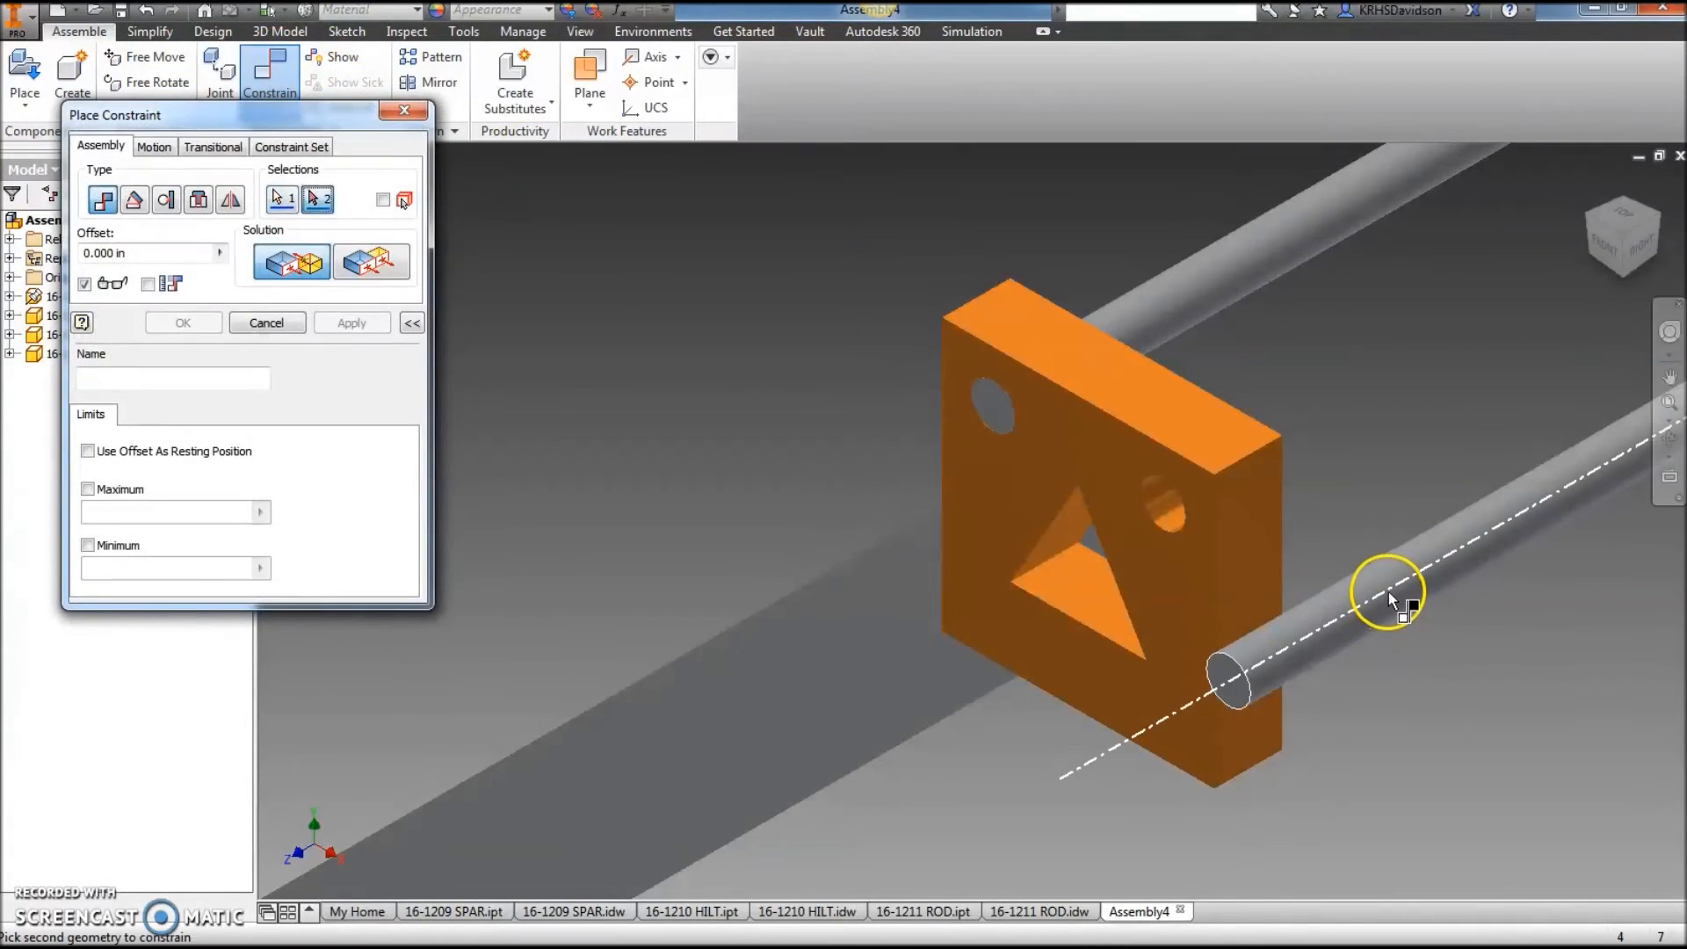
pyautogui.click(1168, 506)
# Constrain the second rod's protruding end face flush with the hilt's front face at zero offset and leave the command.
pyautogui.click(356, 262)
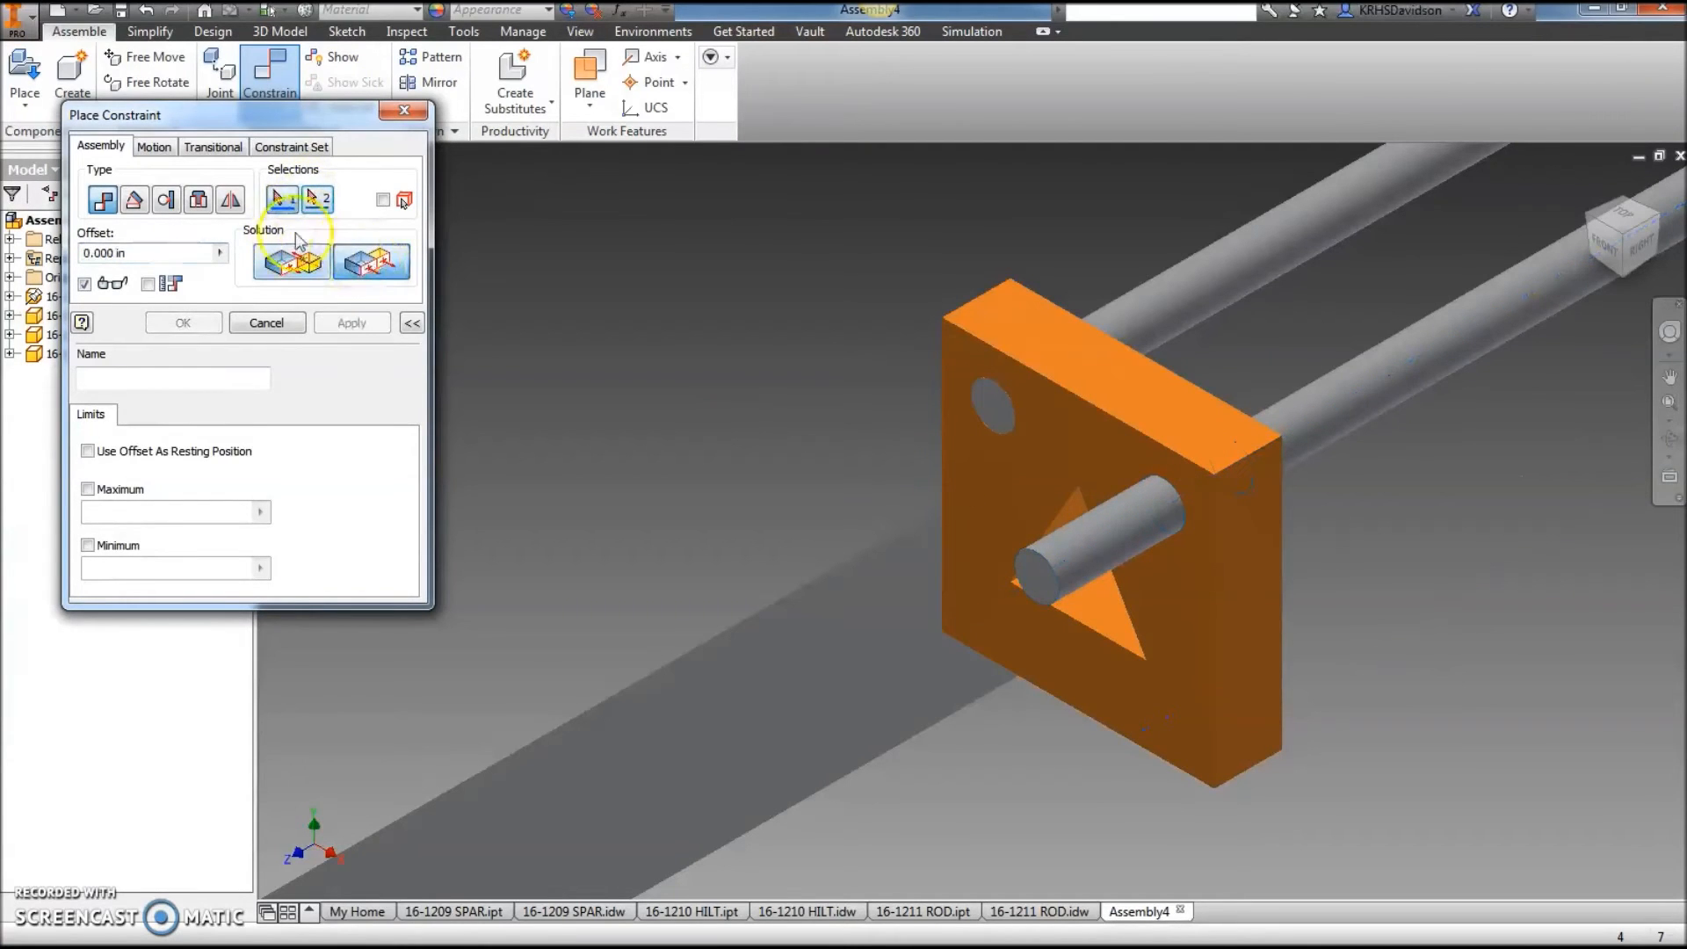
pyautogui.click(1034, 577)
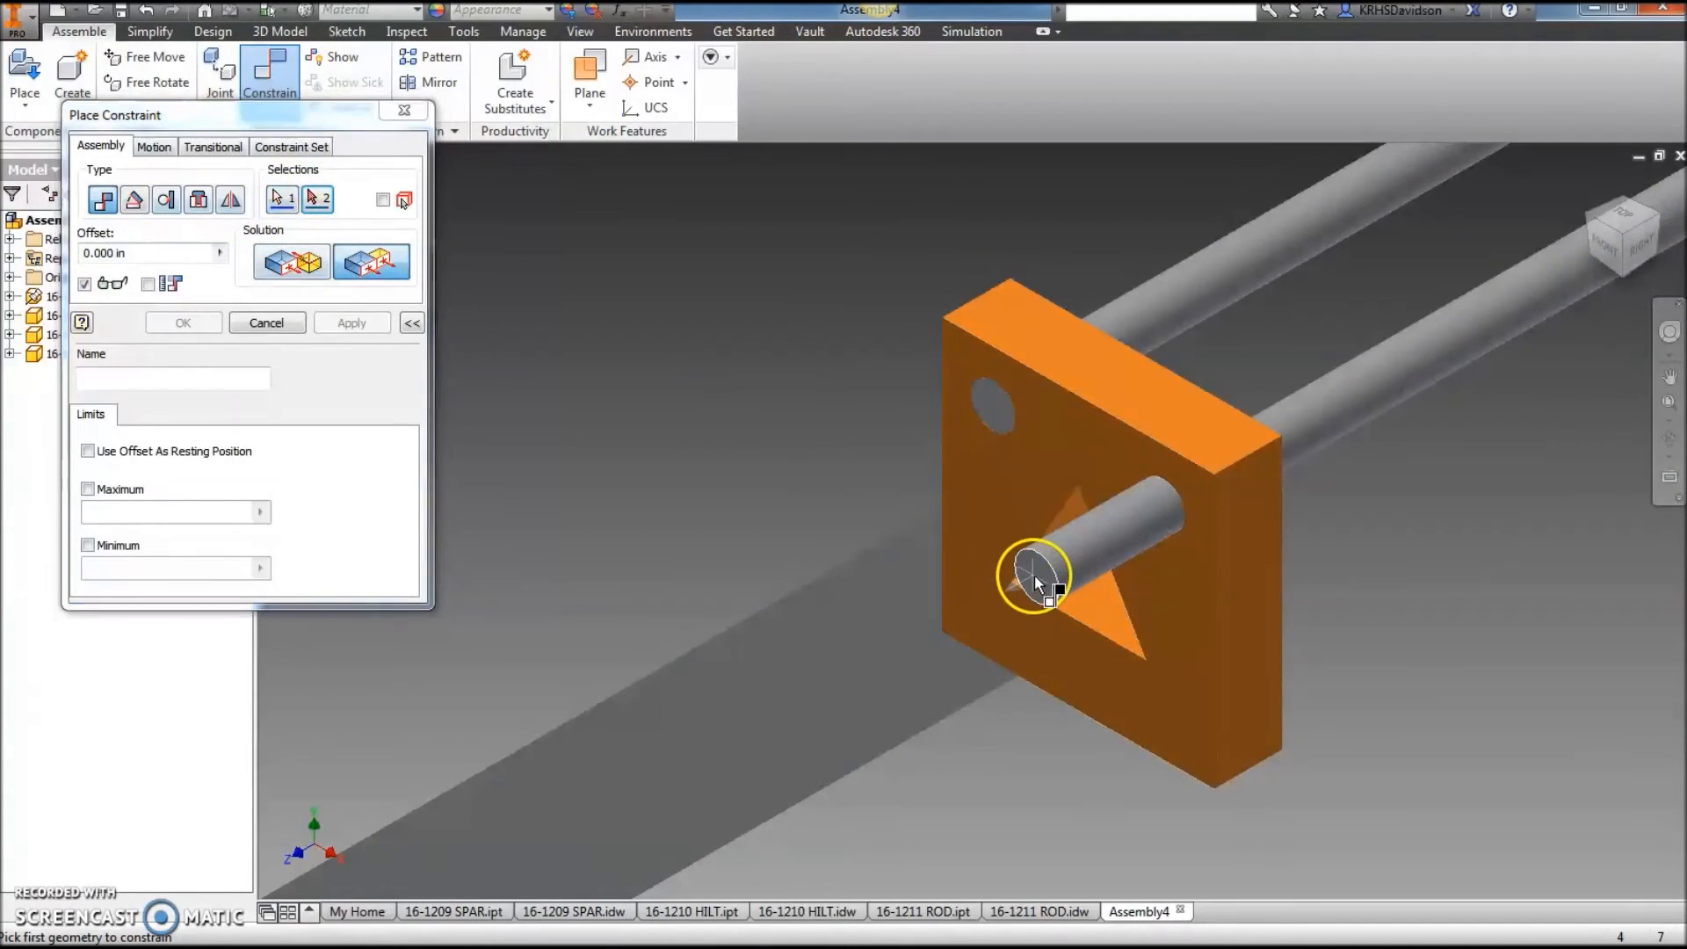
pyautogui.click(1178, 703)
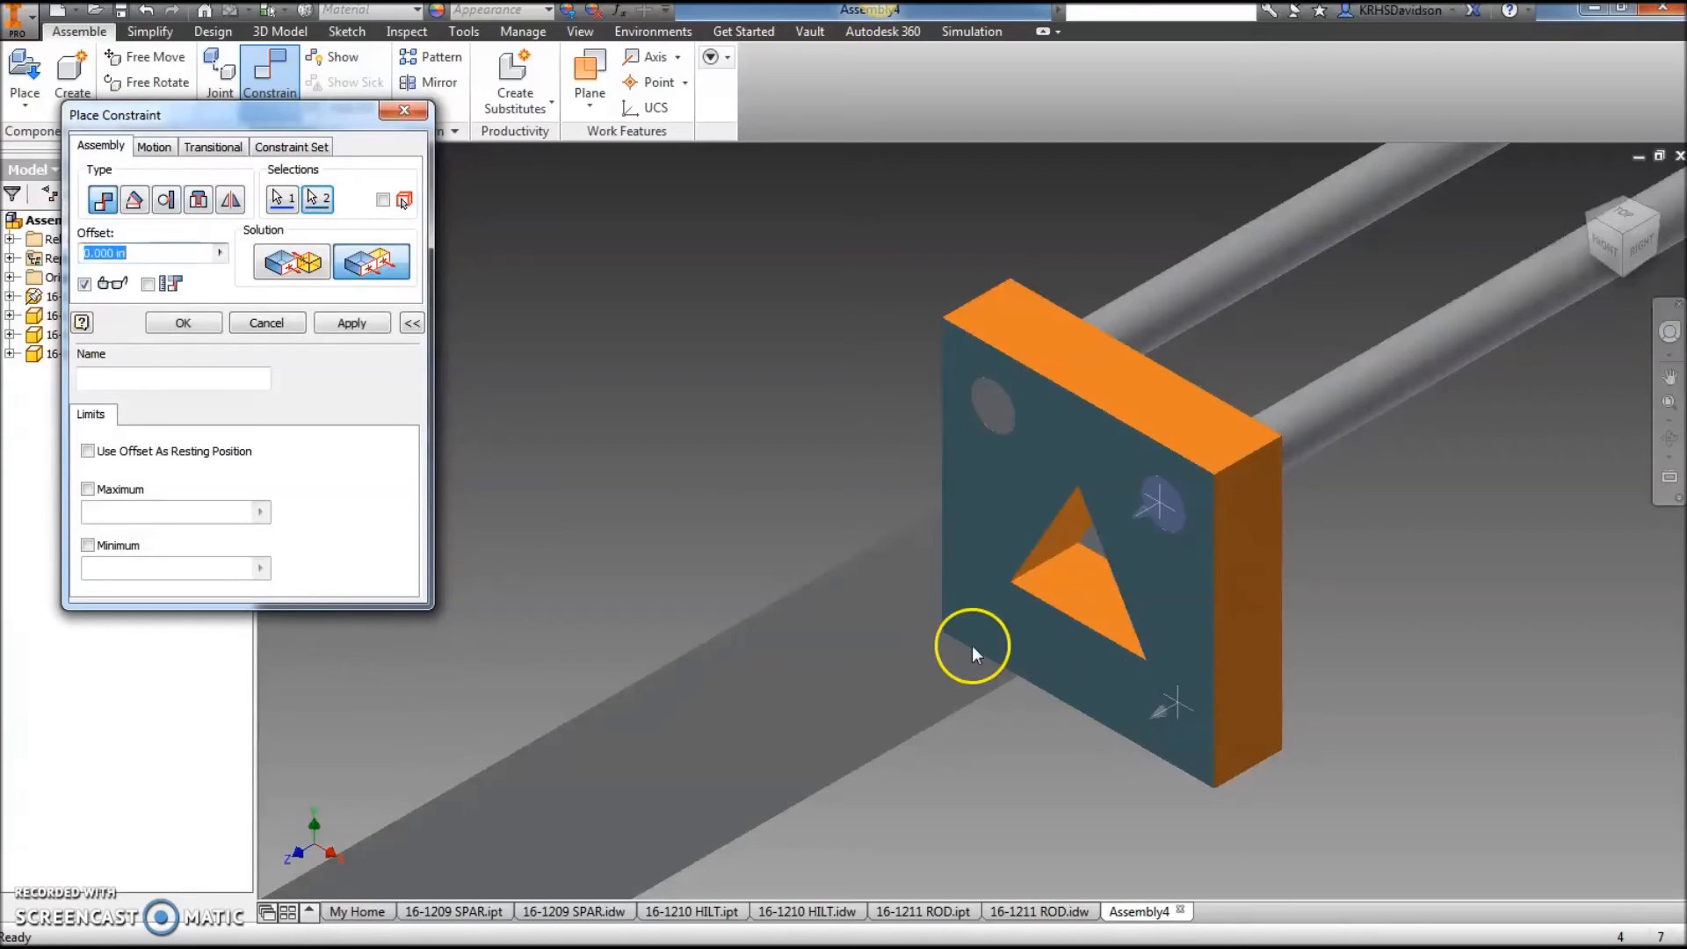
pyautogui.click(350, 323)
pyautogui.click(265, 324)
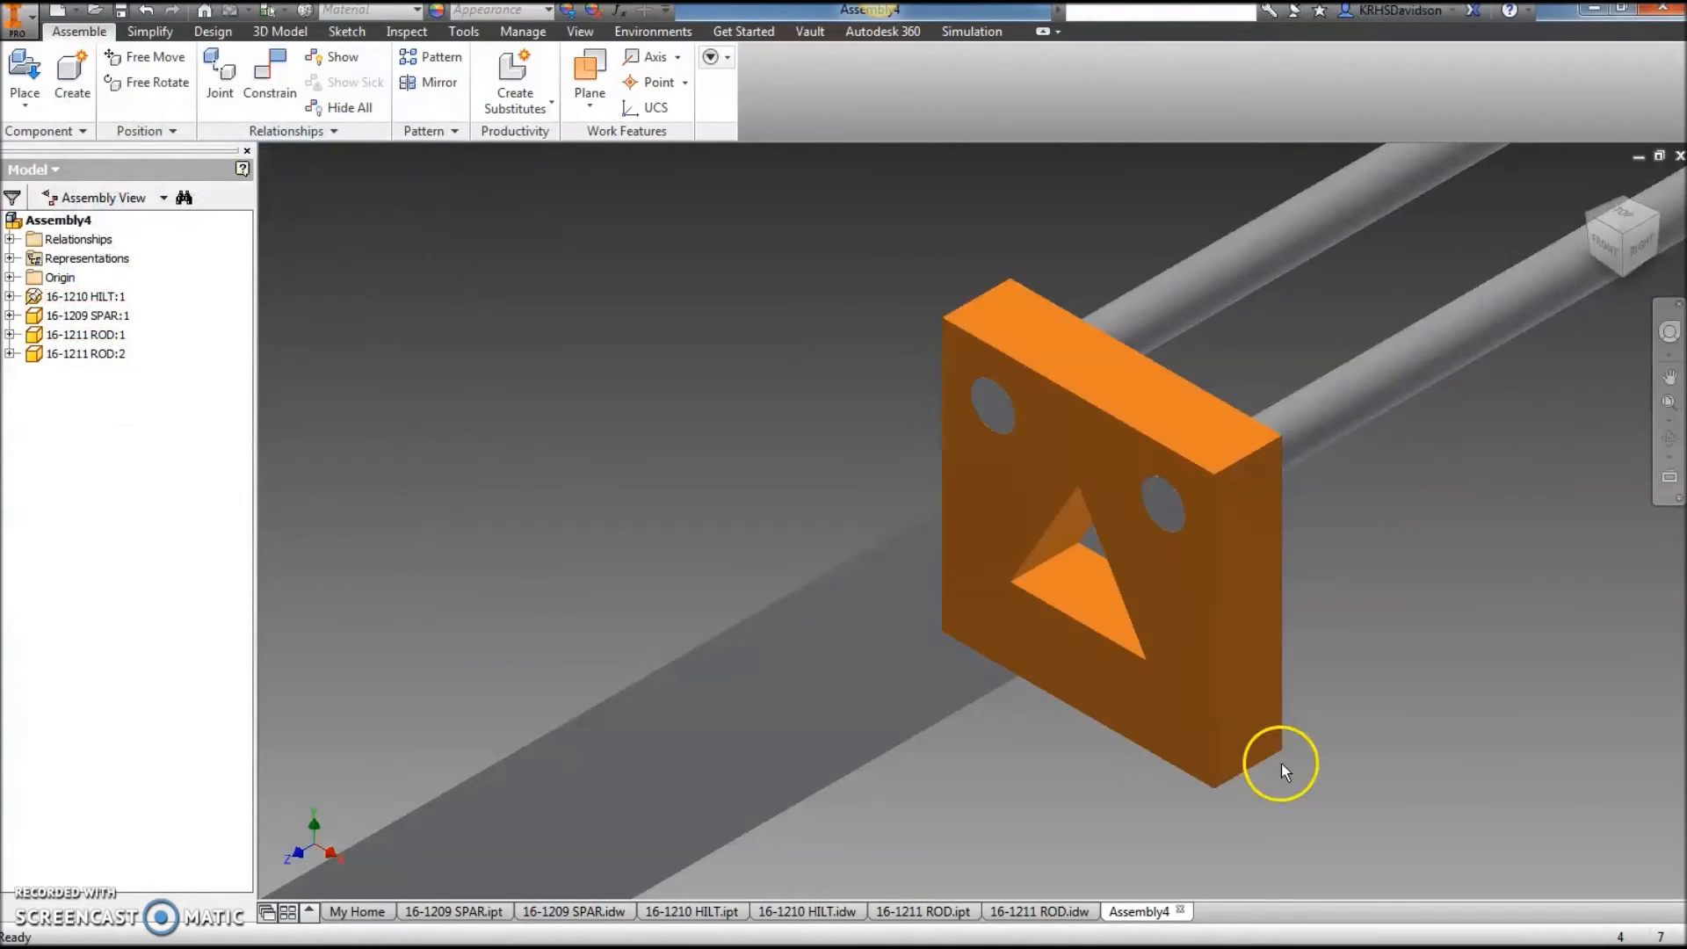
# Mate a sloped inner face of the hilt's triangular opening with the spar's matching side face at zero offset.
pyautogui.scroll(-5, 955, 757)
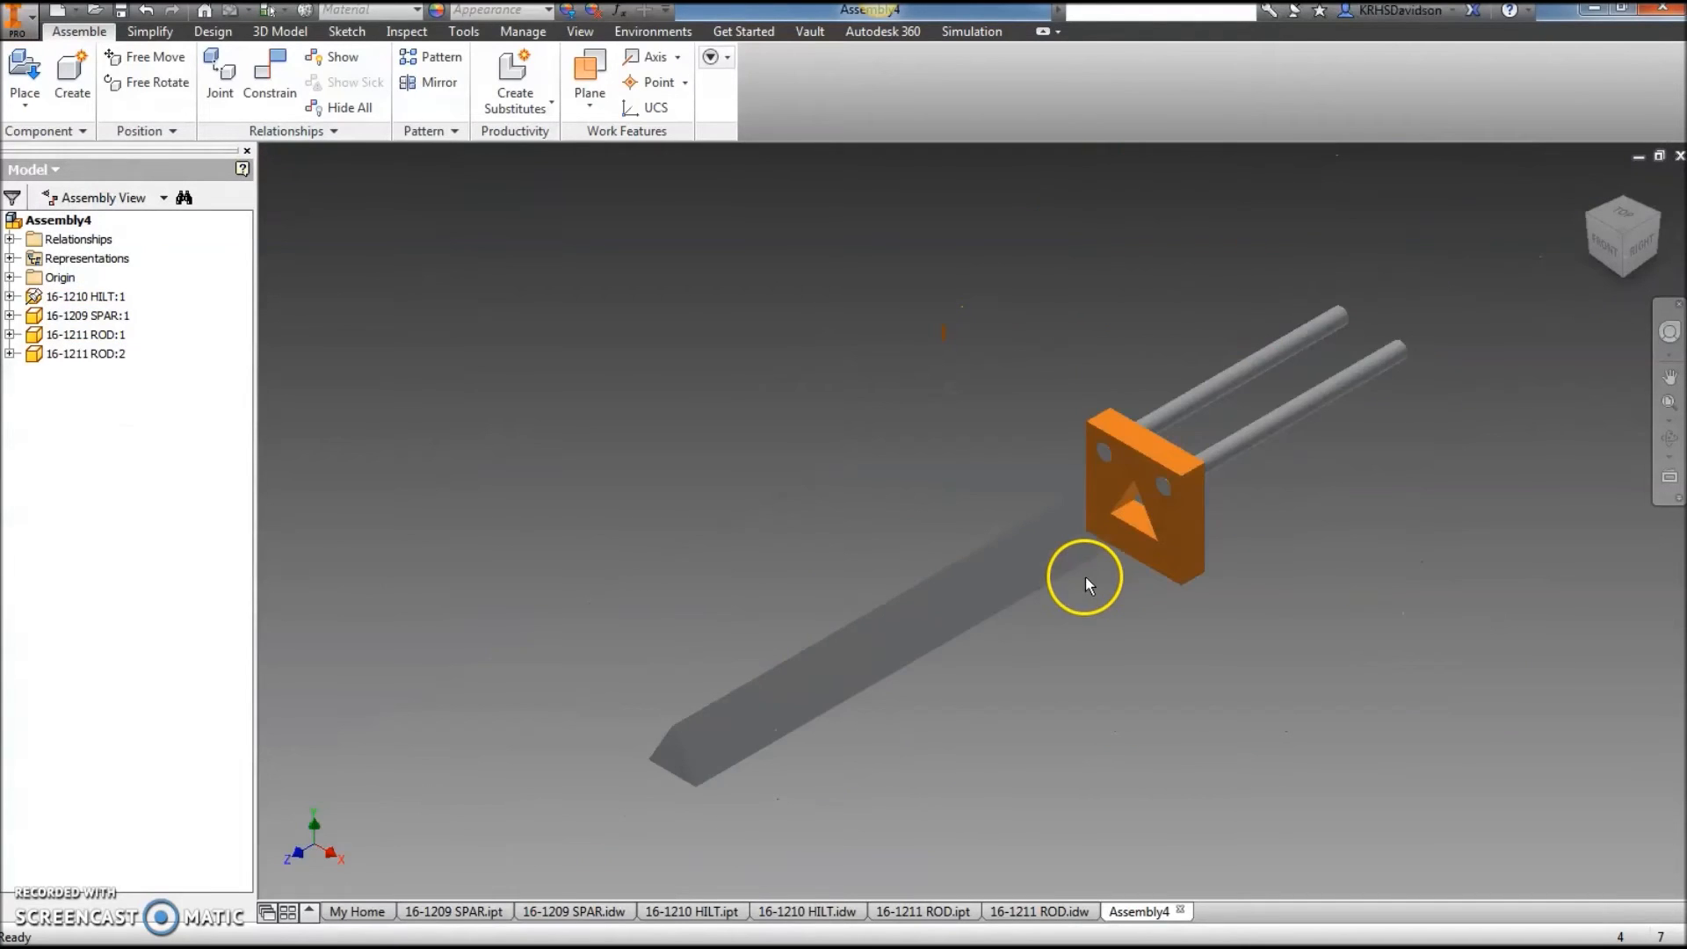
pyautogui.scroll(3, 1063, 571)
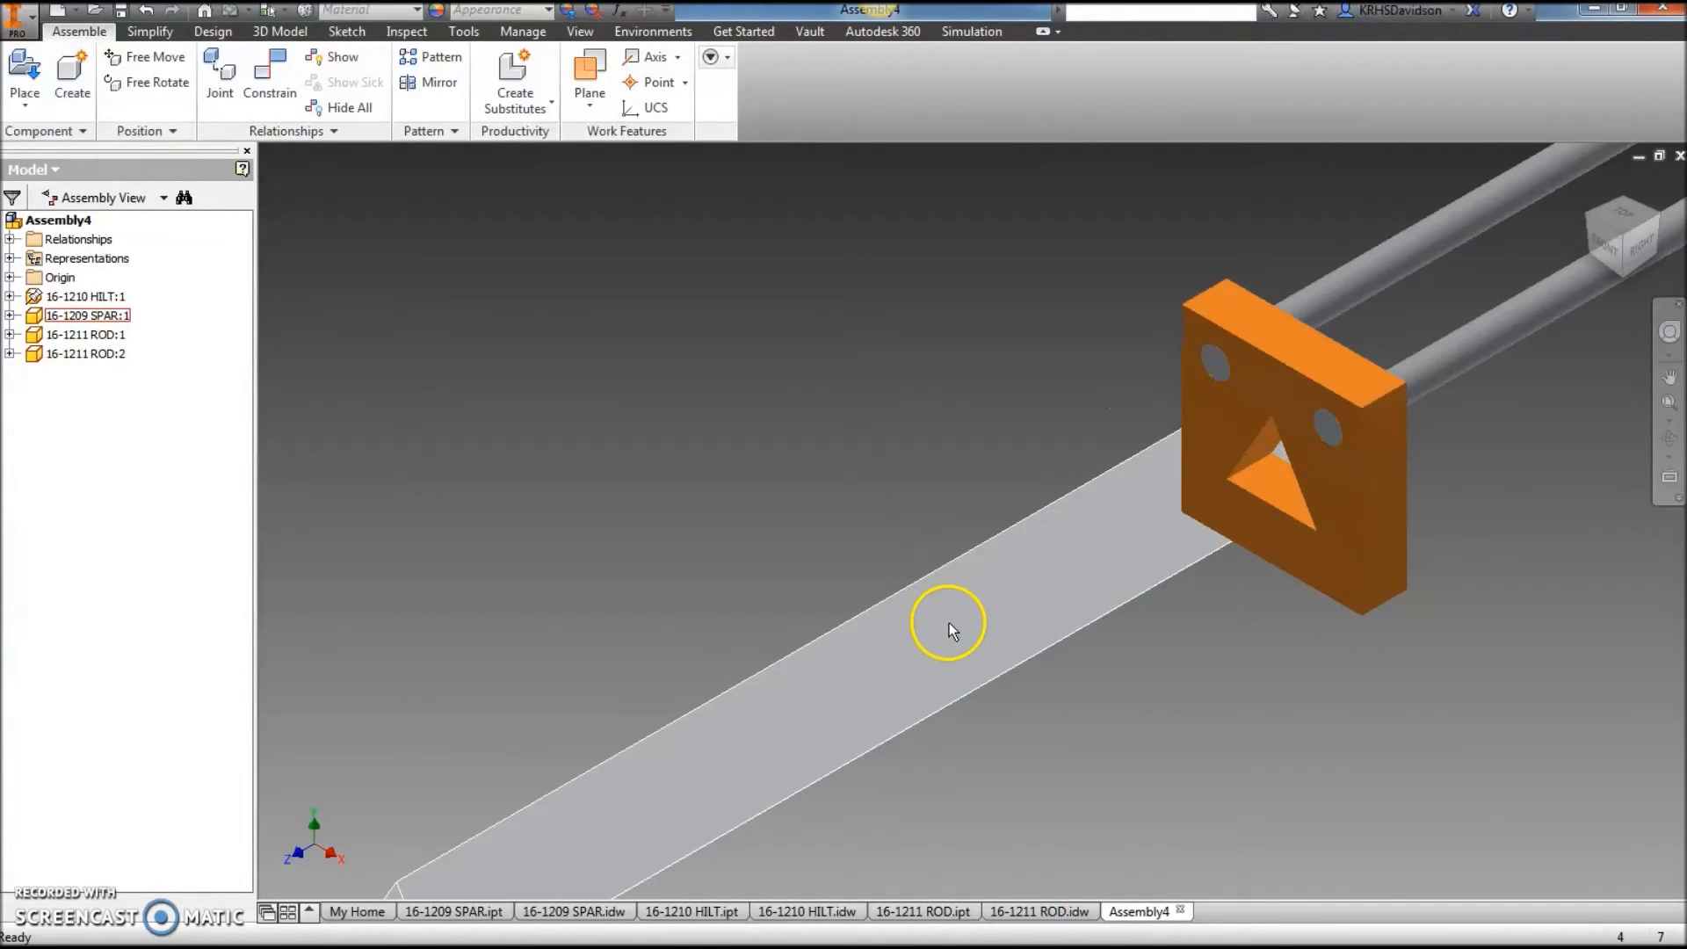
pyautogui.scroll(-3, 949, 622)
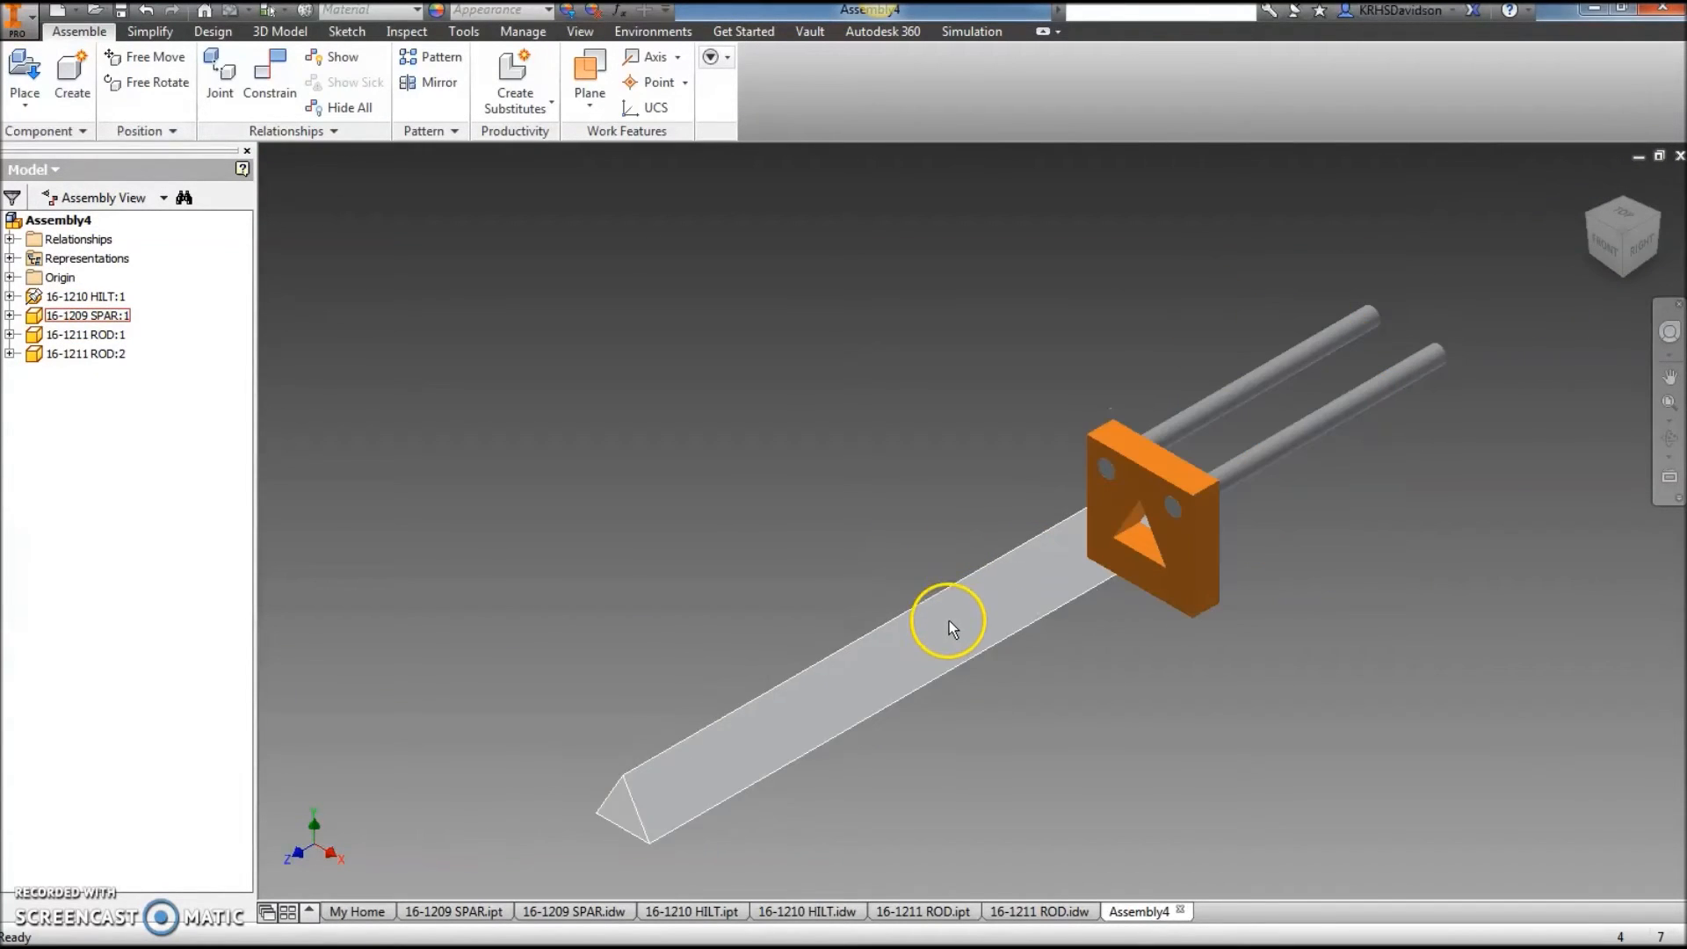
pyautogui.click(269, 78)
pyautogui.scroll(2, 1140, 545)
pyautogui.click(1188, 525)
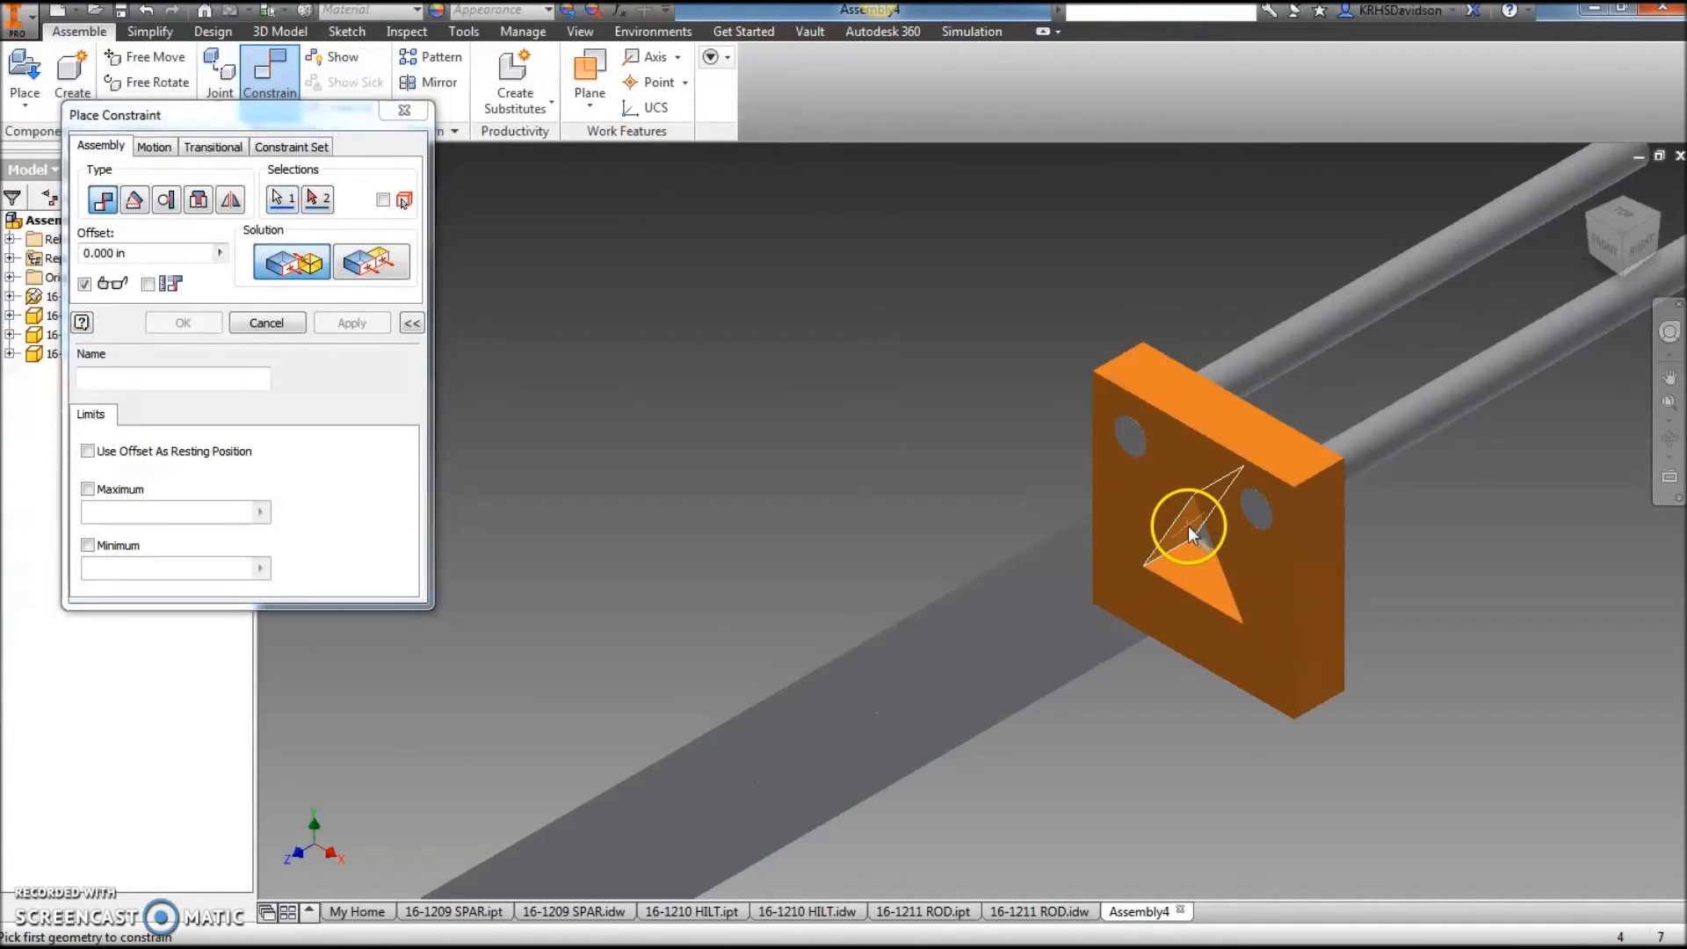
pyautogui.click(1590, 224)
pyautogui.click(930, 608)
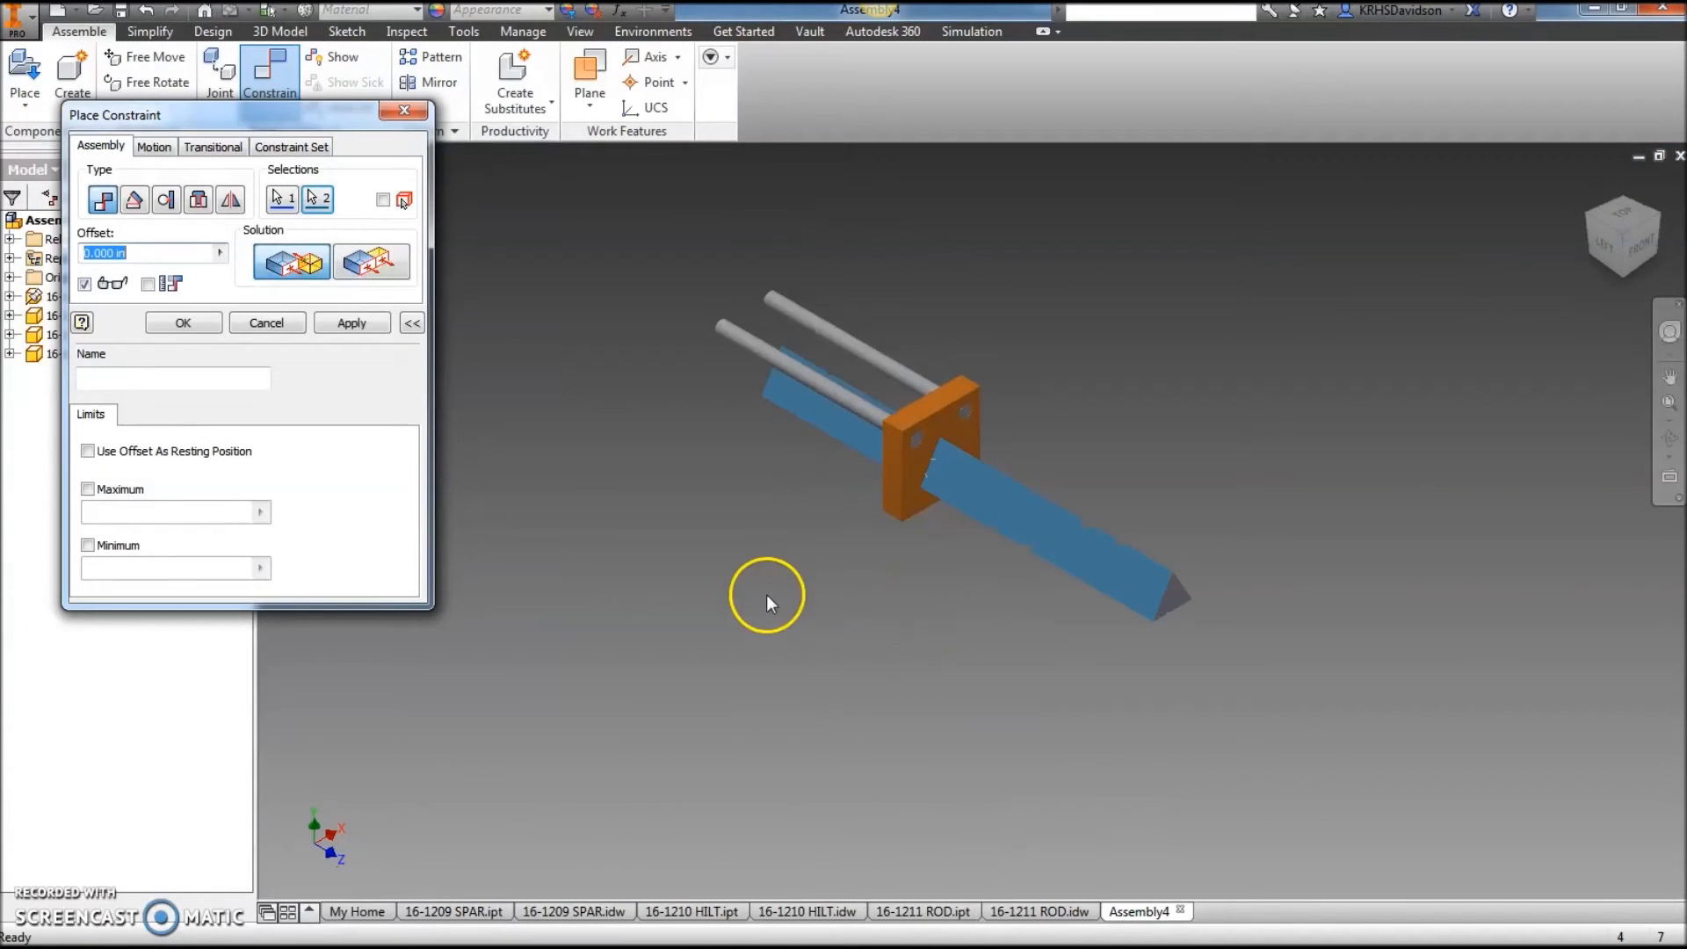
pyautogui.click(404, 110)
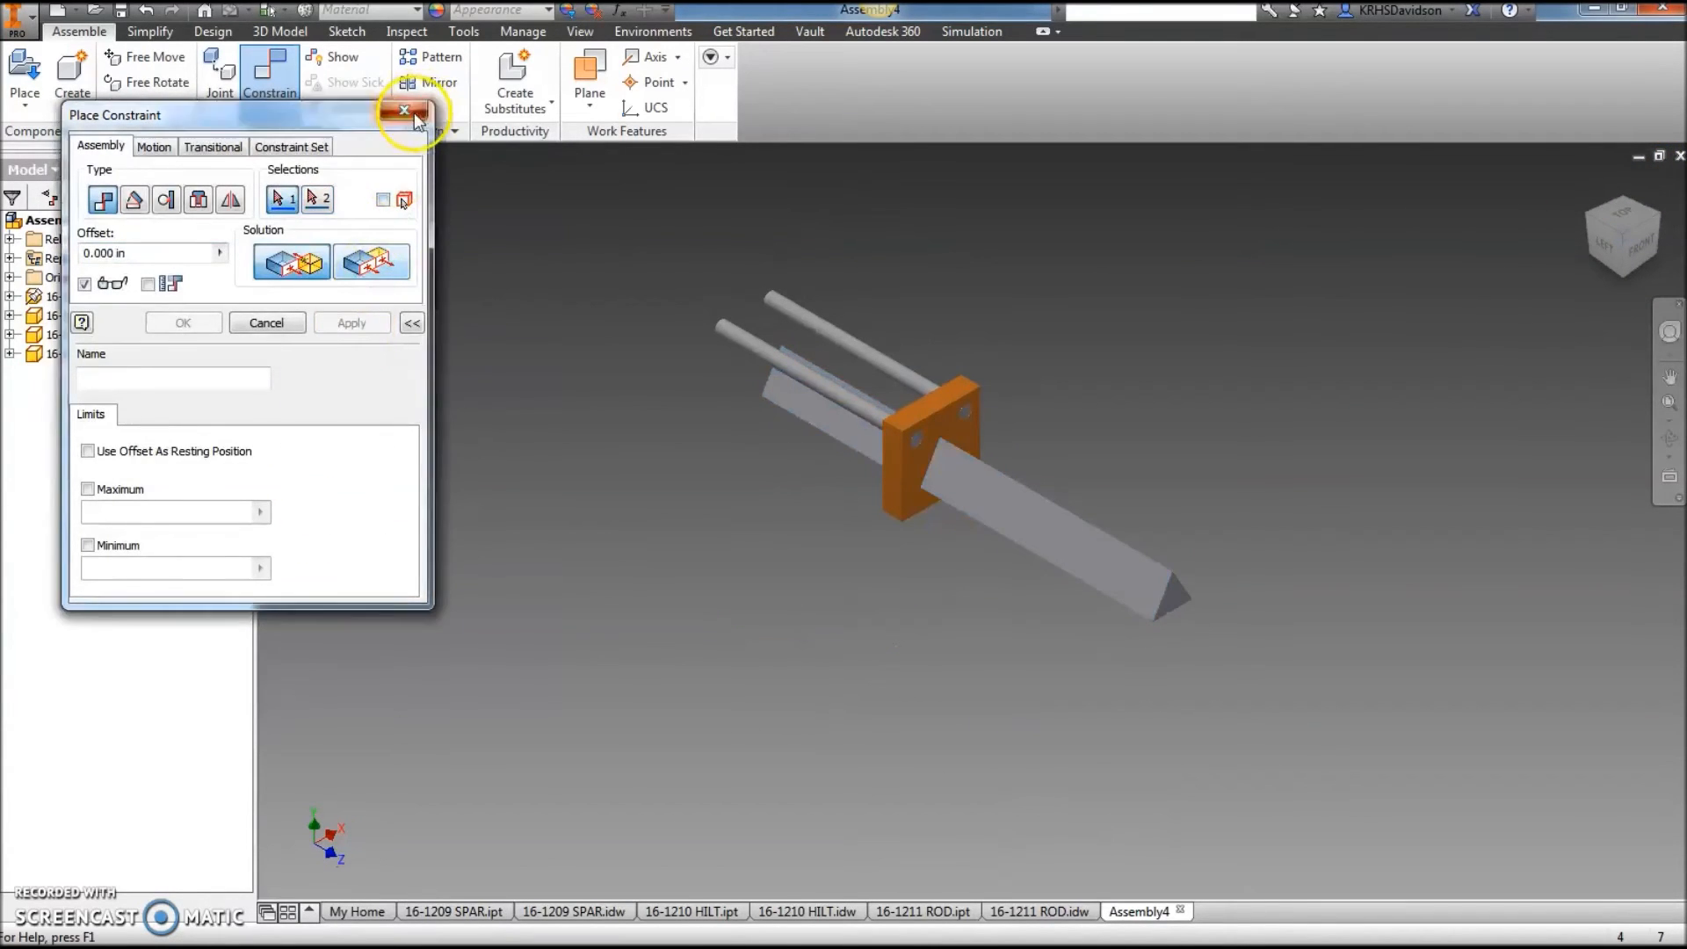
# Test the spar's remaining freedom of movement by moving it around the hilt, mainly in the front view.
pyautogui.click(1647, 230)
pyautogui.scroll(2, 1014, 626)
pyautogui.scroll(-3, 1013, 625)
pyautogui.moveTo(936, 543); pyautogui.dragTo(939, 632)
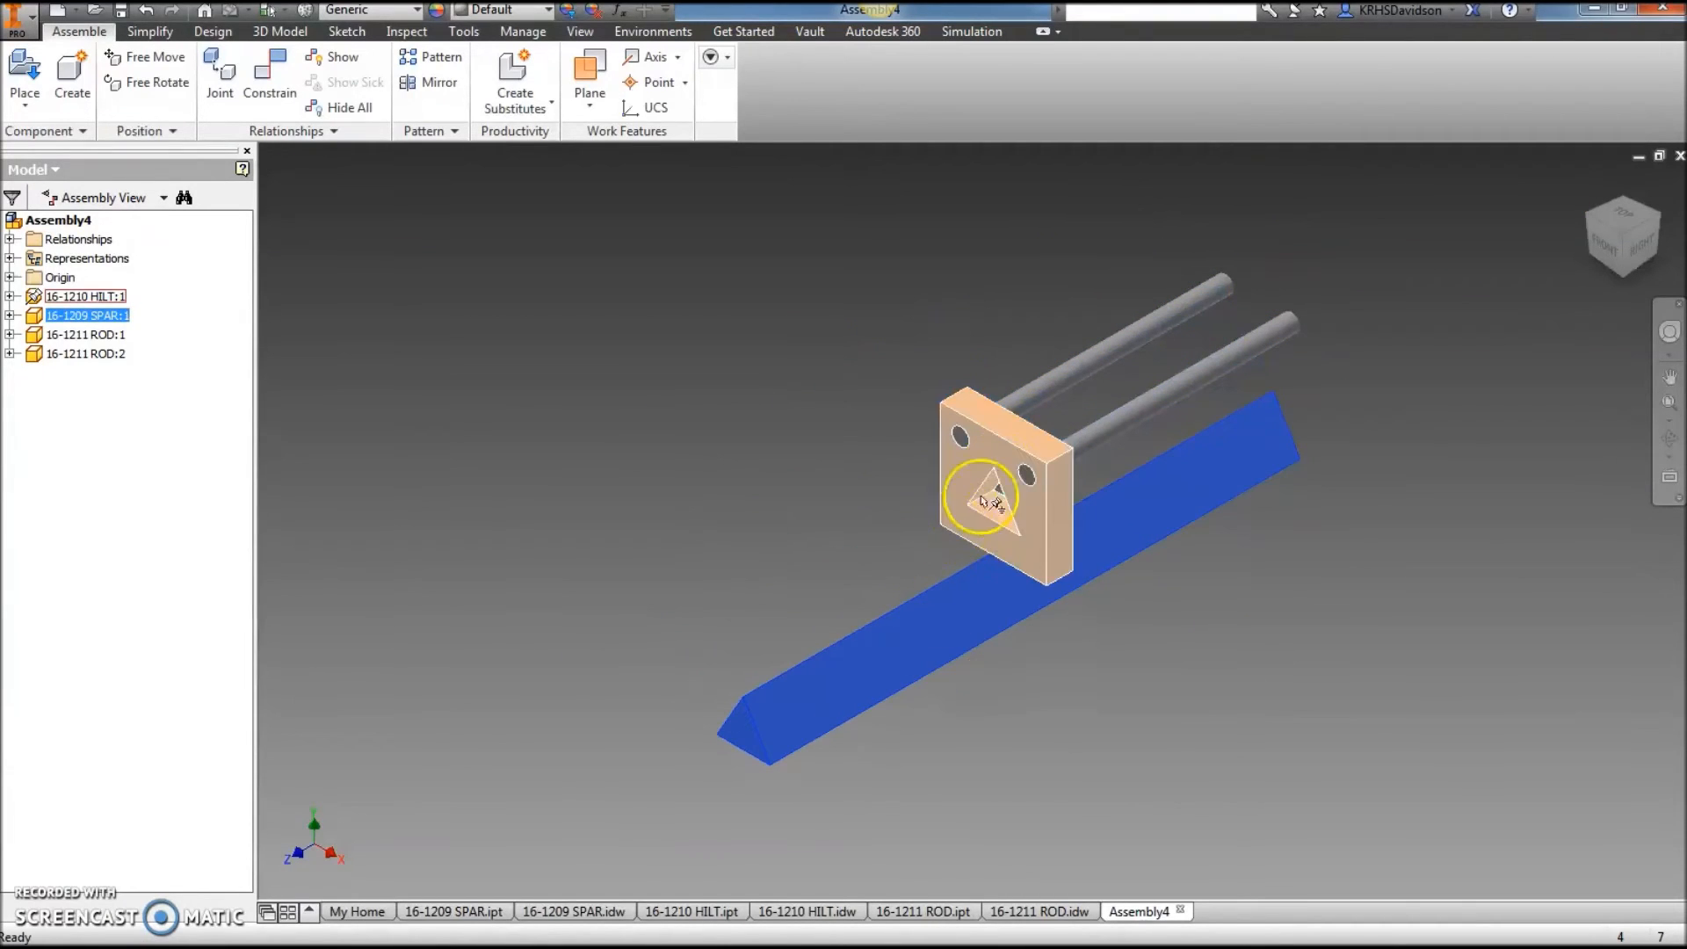
pyautogui.click(1614, 244)
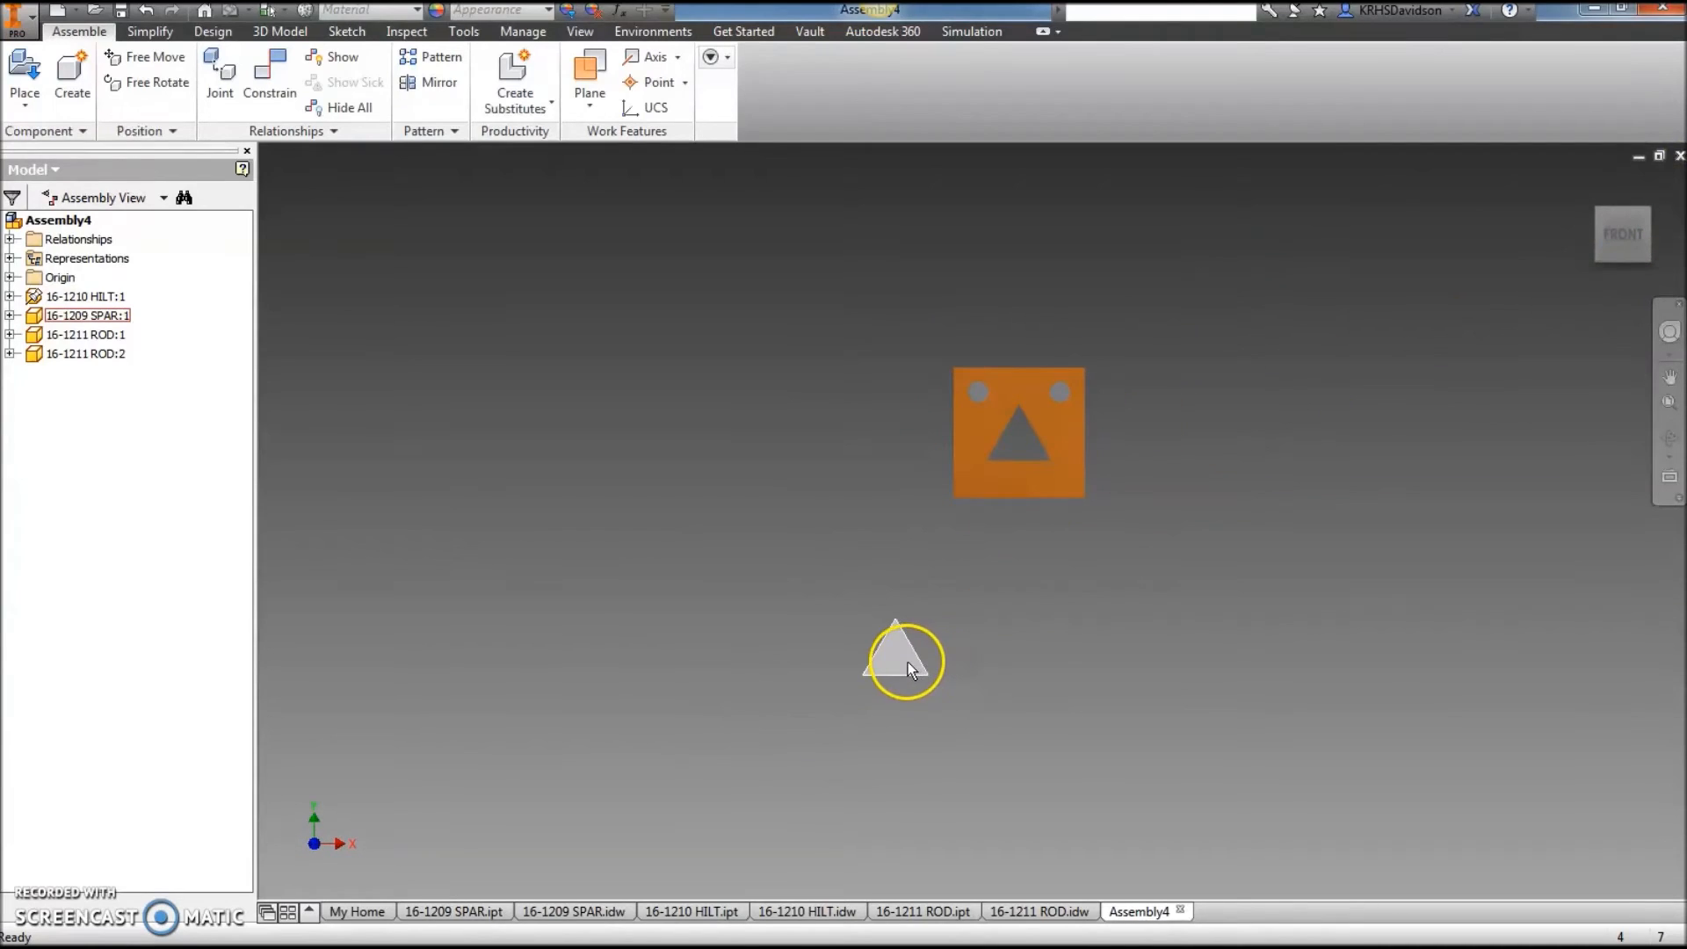
pyautogui.moveTo(1061, 497); pyautogui.dragTo(1390, 502)
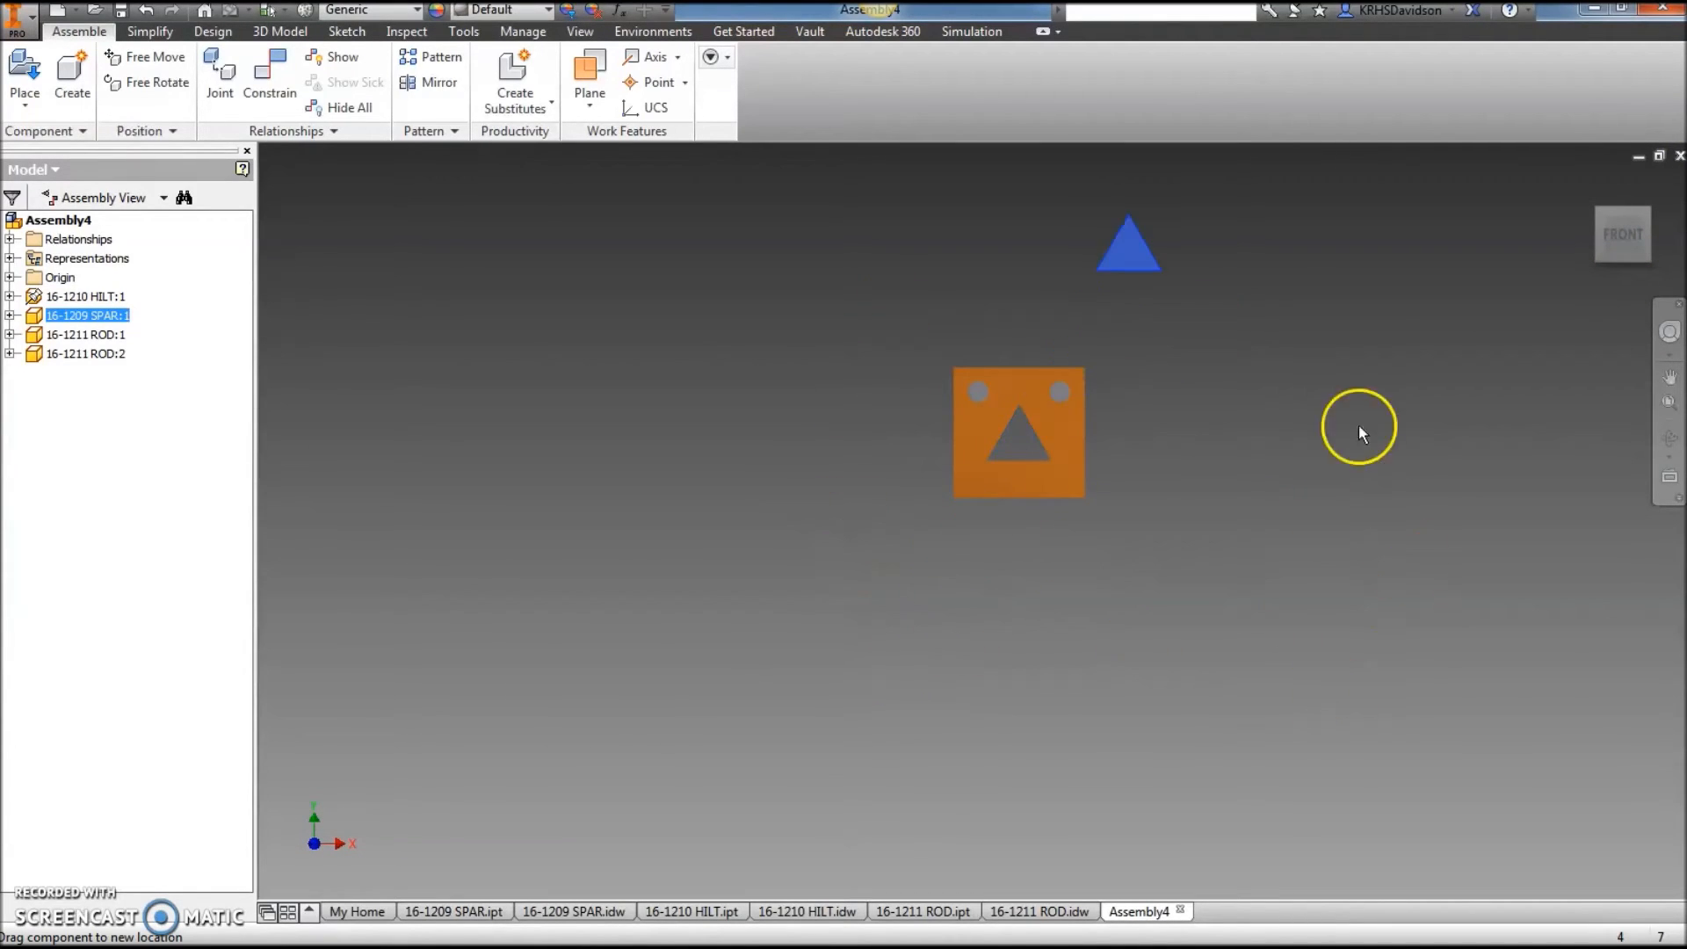
pyautogui.moveTo(1159, 650); pyautogui.dragTo(828, 406)
pyautogui.moveTo(1135, 542); pyautogui.dragTo(934, 484)
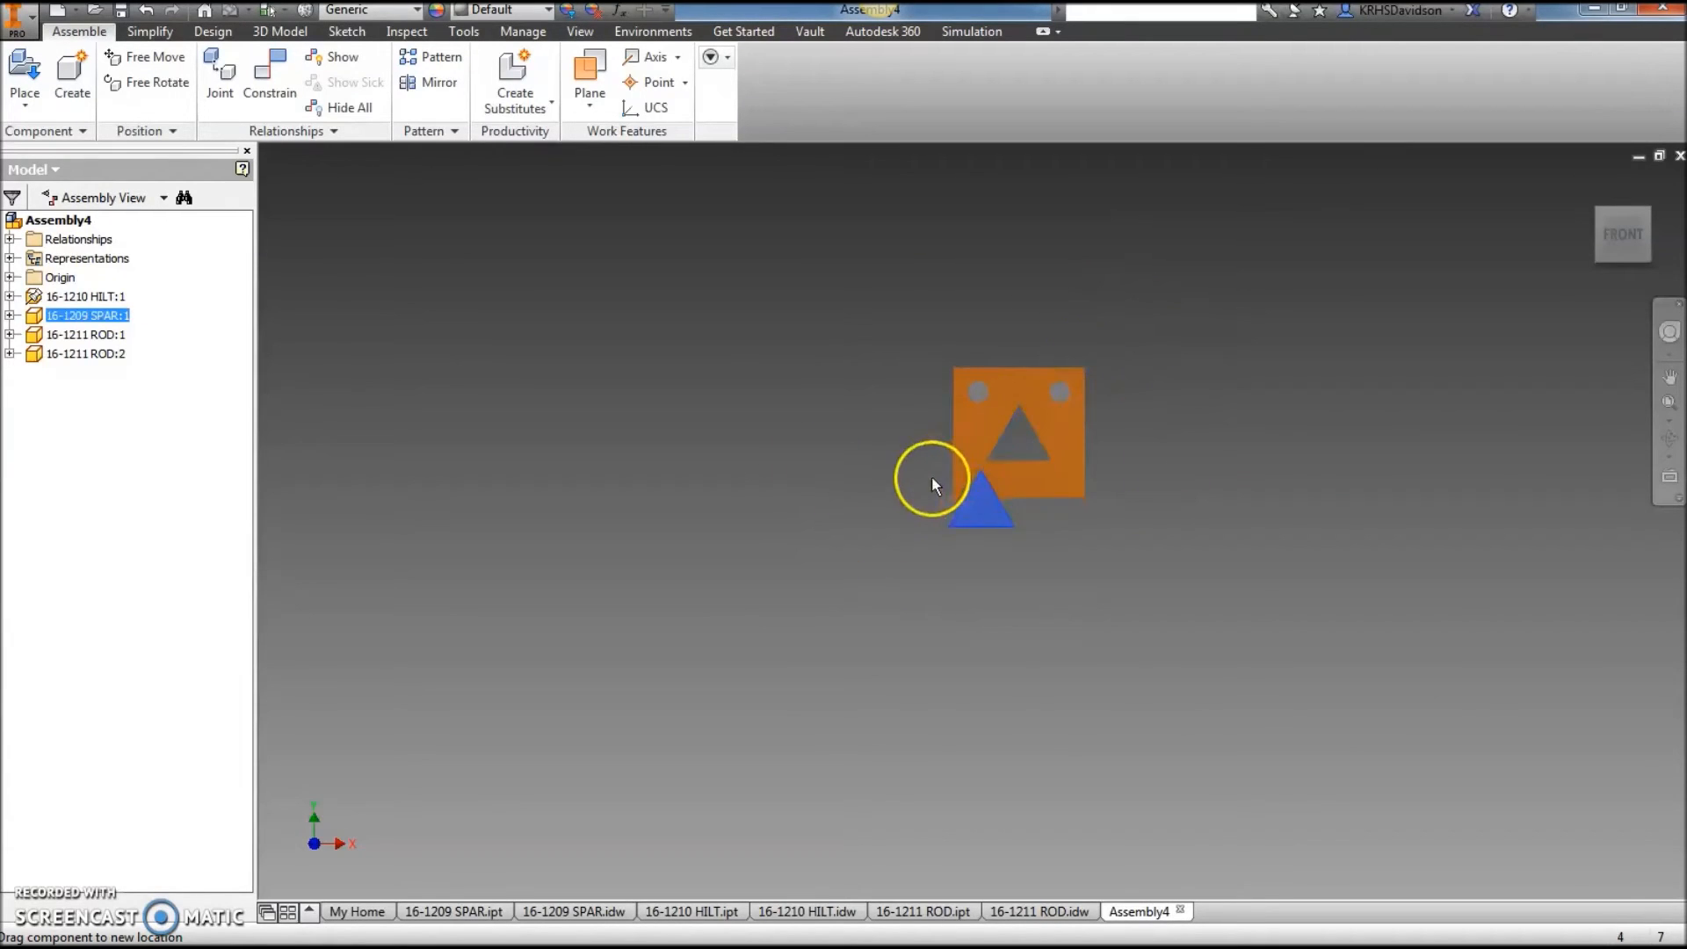
pyautogui.moveTo(1140, 239); pyautogui.dragTo(997, 439)
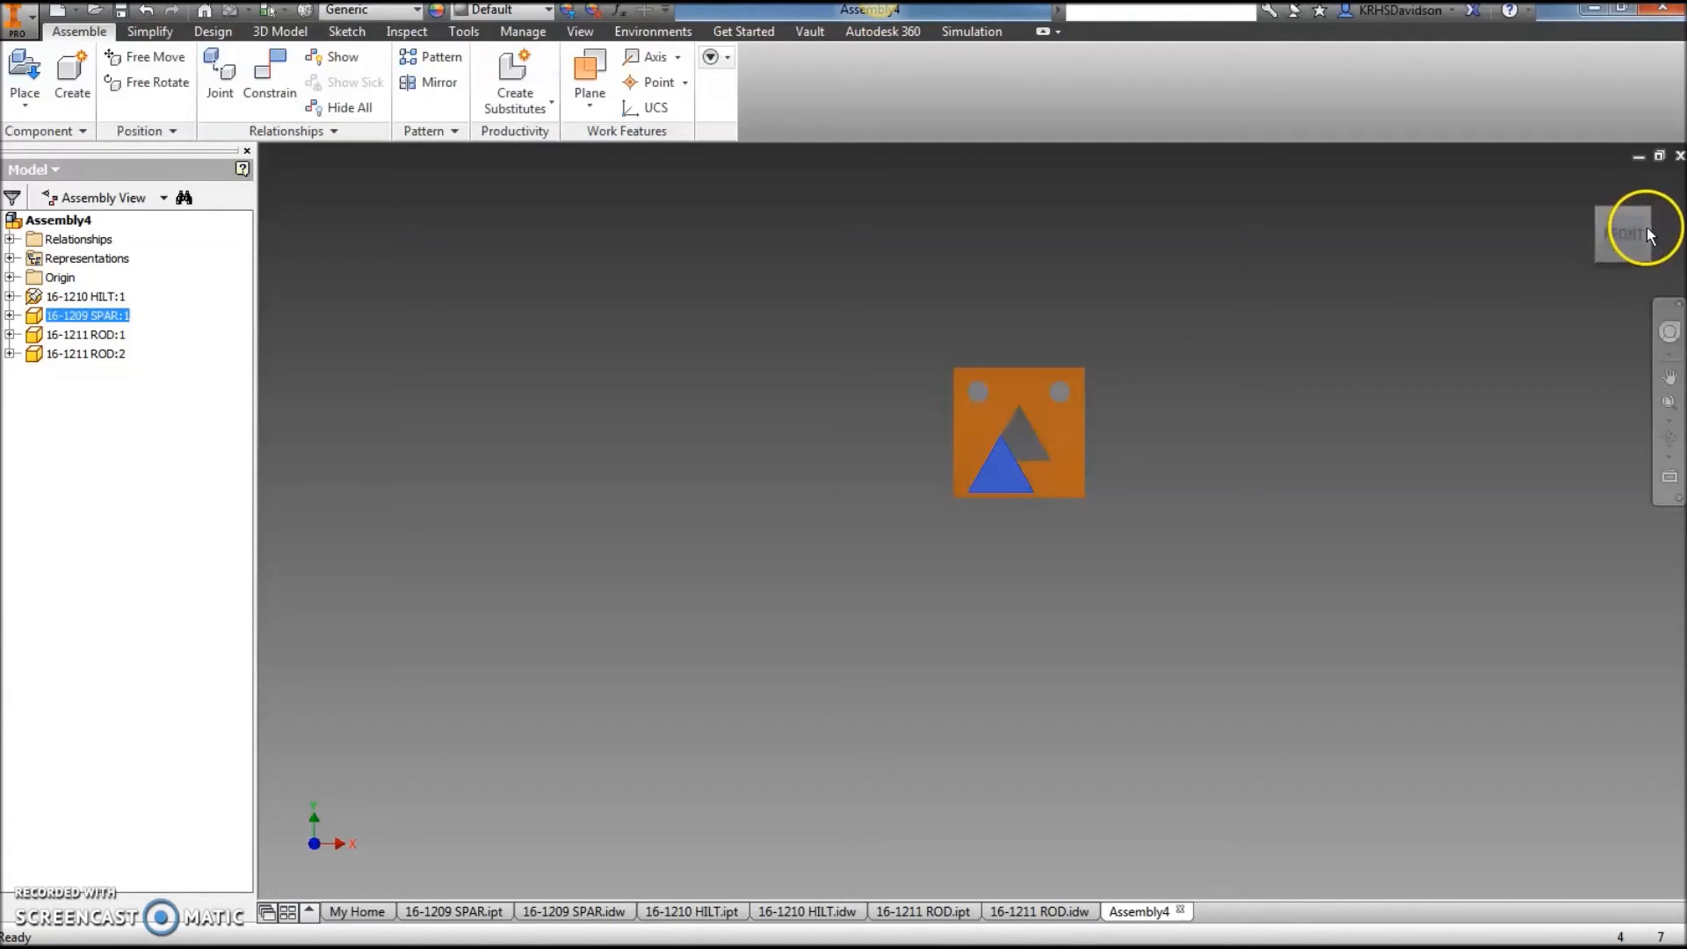
# Test how the spar moves relative to the hilt in the right-side view and return to the home view.
pyautogui.click(1647, 231)
pyautogui.moveTo(1001, 570); pyautogui.dragTo(951, 525)
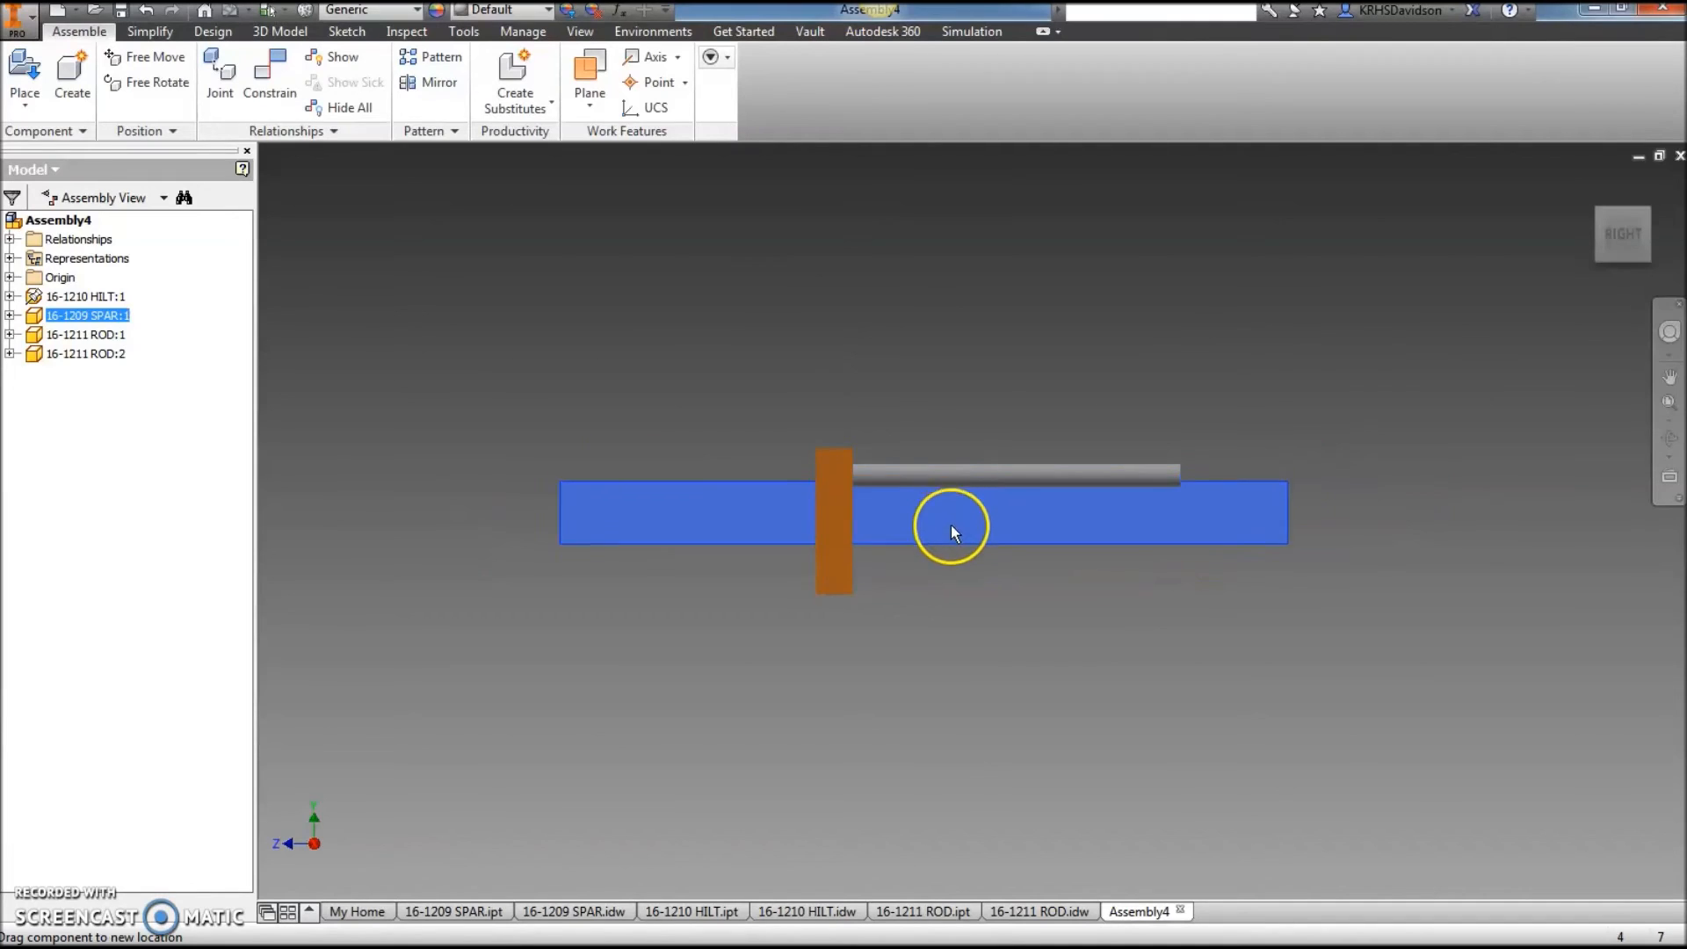
pyautogui.click(1309, 346)
pyautogui.click(1590, 186)
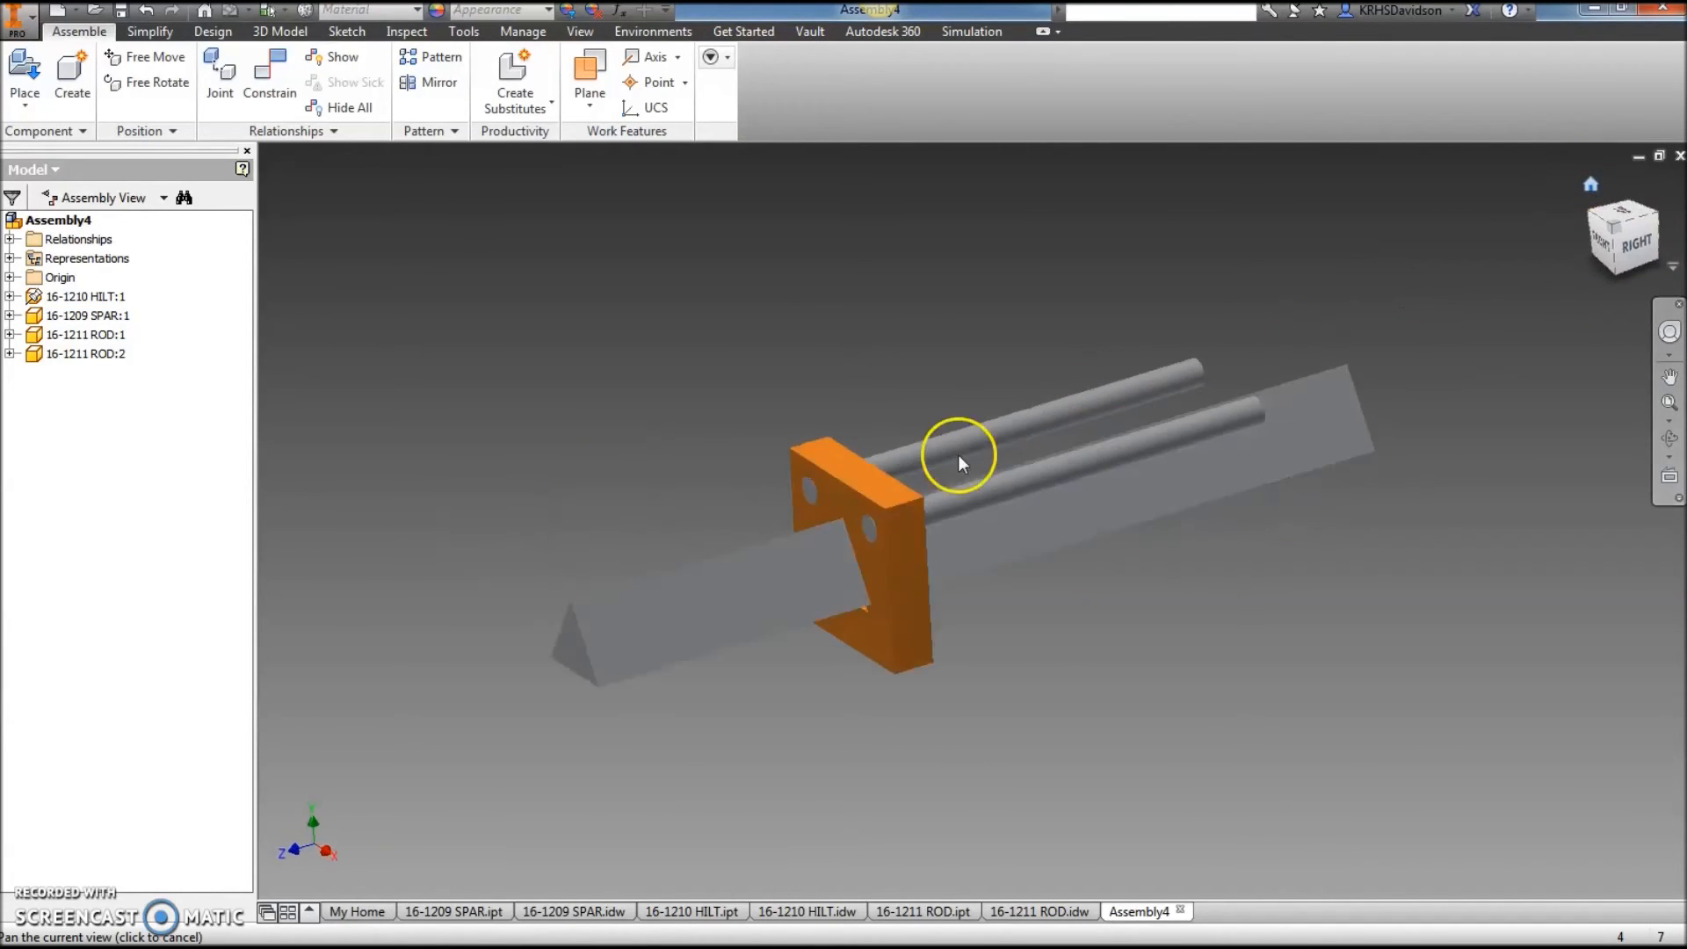
# Move the spar clear of the triangular opening and mate the opening's inner bottom face with the spar's underside at zero offset.
pyautogui.moveTo(782, 664); pyautogui.dragTo(777, 546)
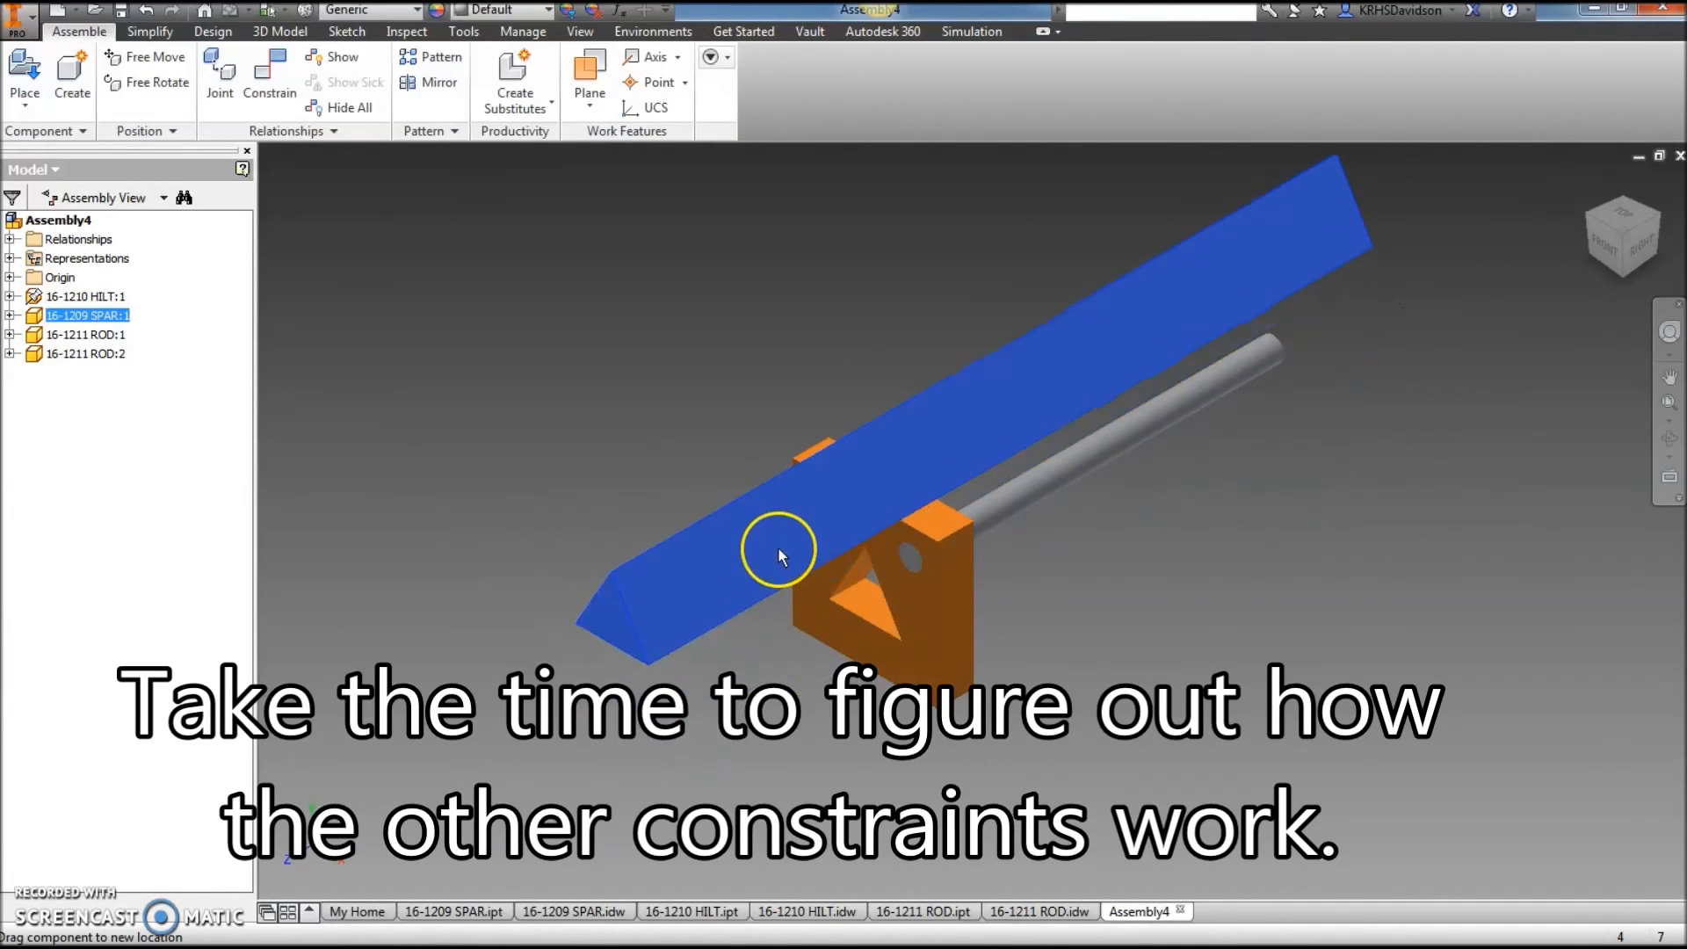
pyautogui.click(267, 91)
pyautogui.click(862, 604)
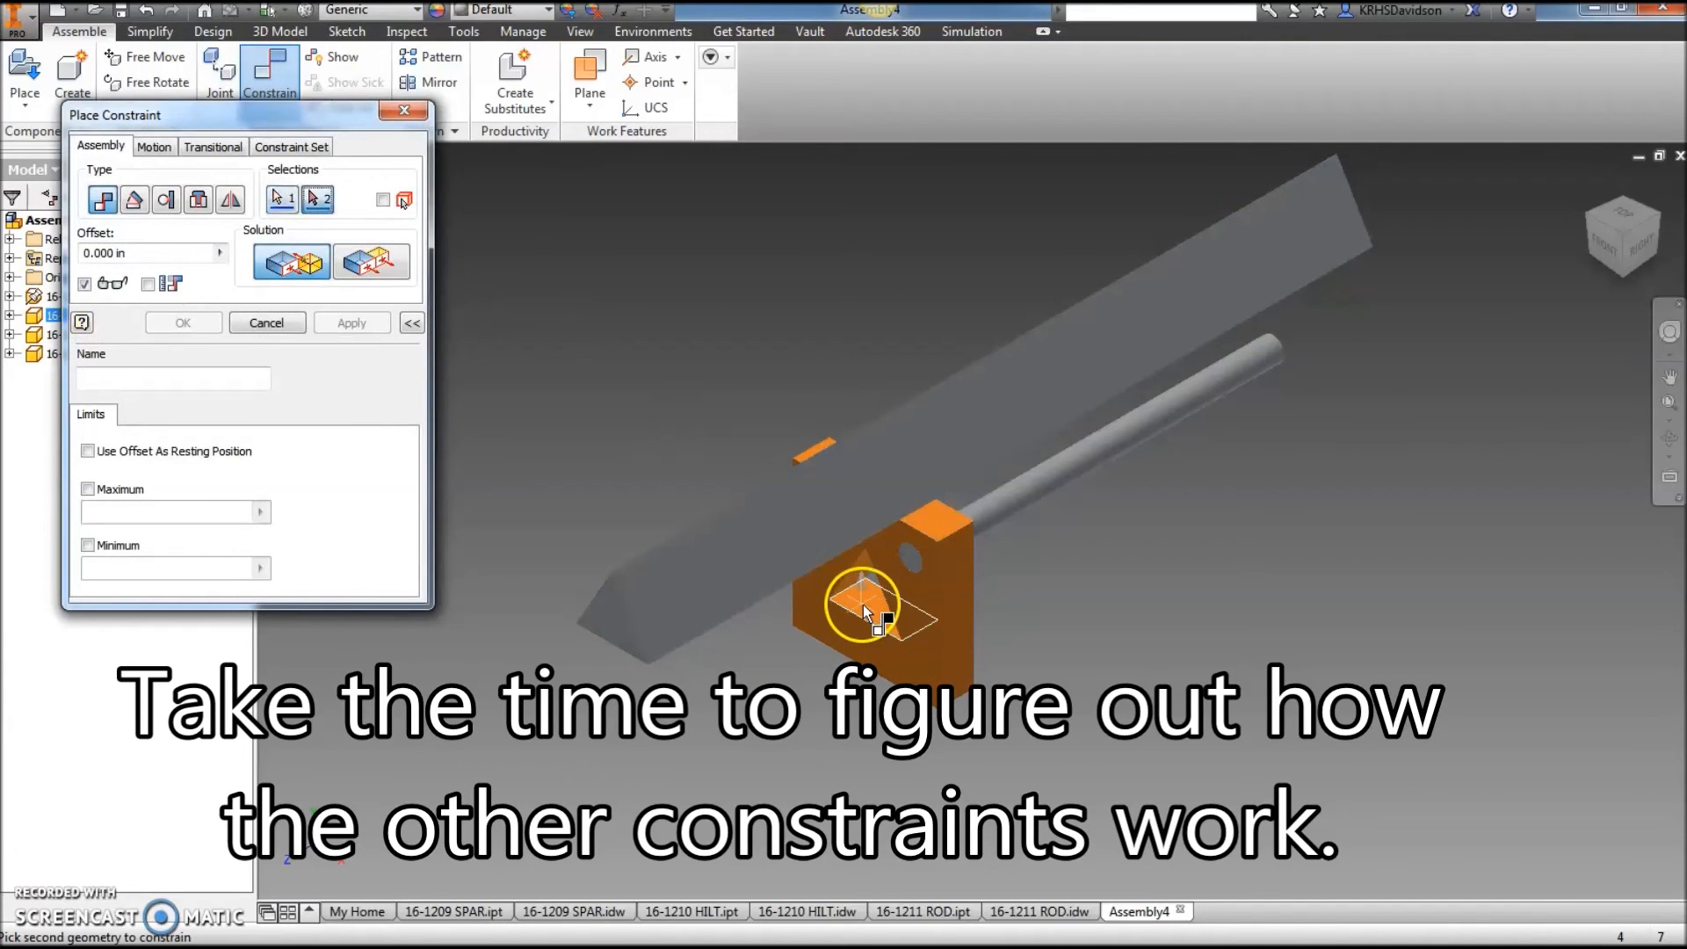
pyautogui.click(1622, 276)
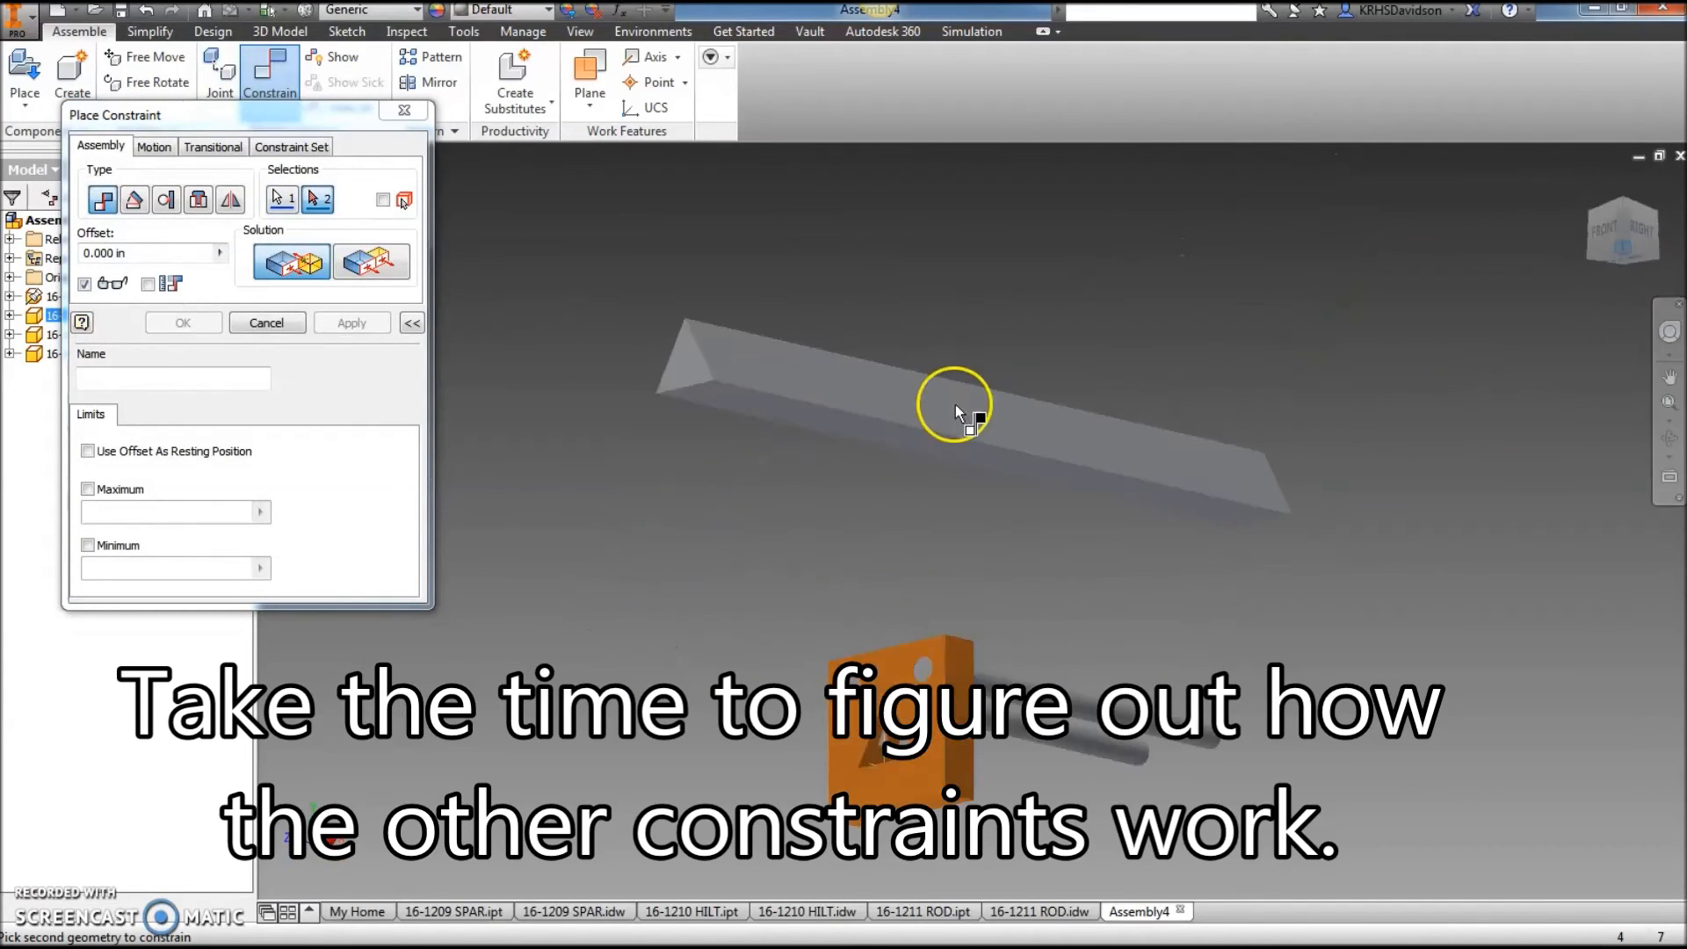
pyautogui.click(840, 466)
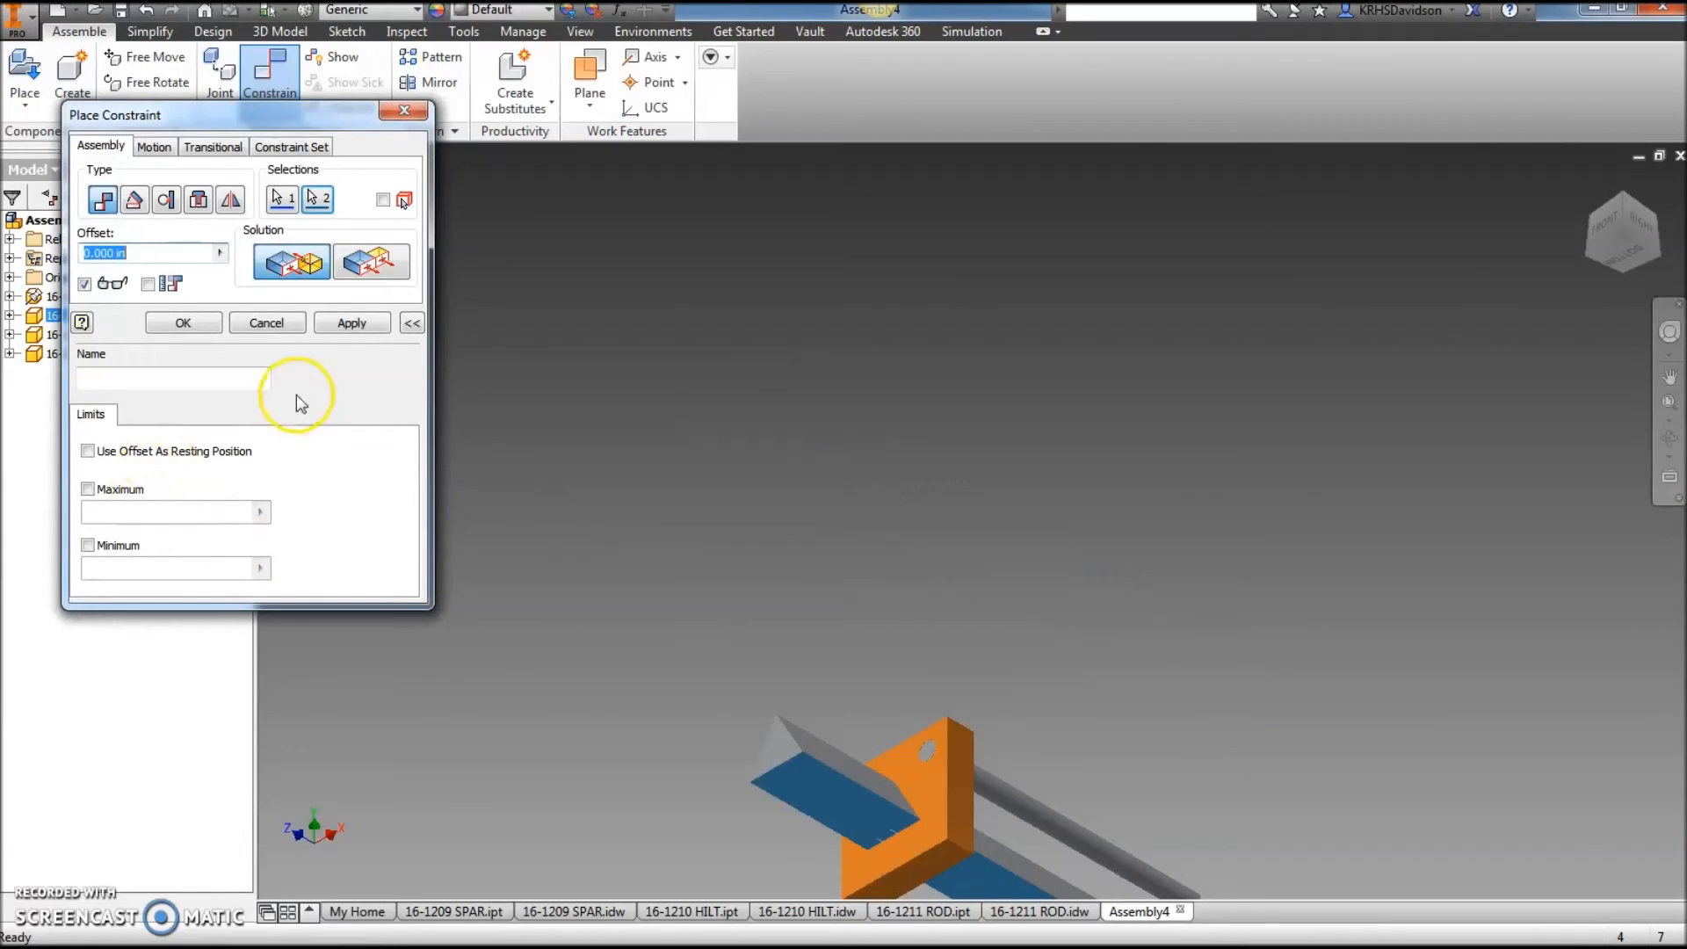
pyautogui.click(354, 324)
pyautogui.press('Escape')
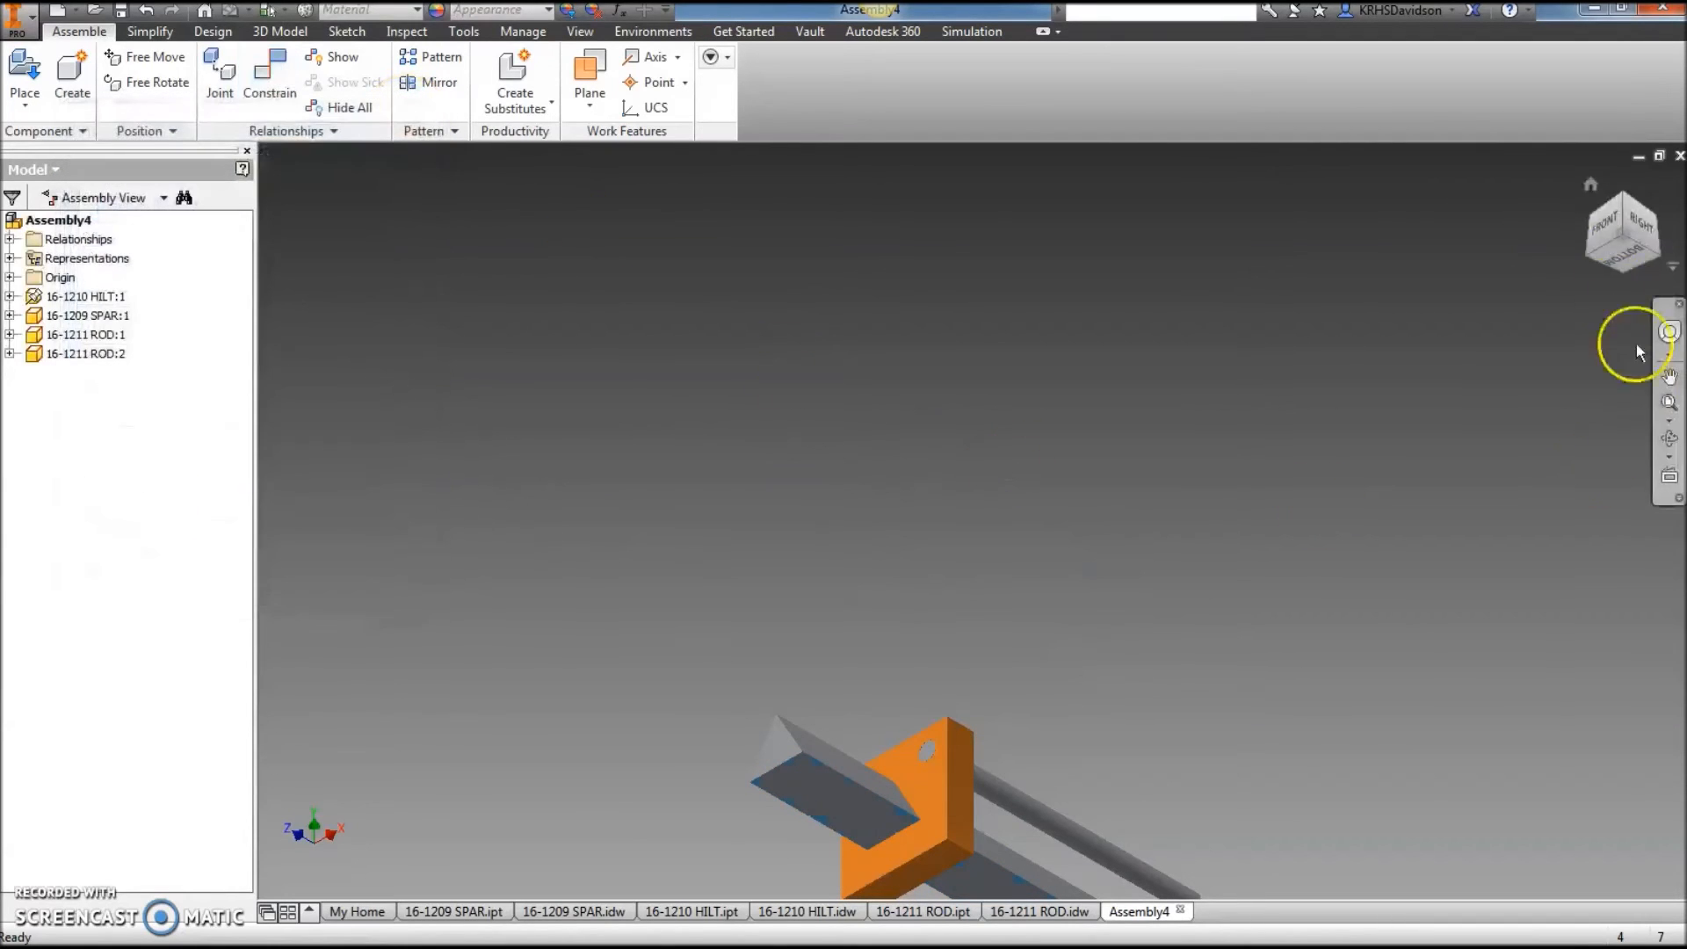
# Check the spar's remaining movement through the hilt in the home, front and right-side views.
pyautogui.click(1621, 222)
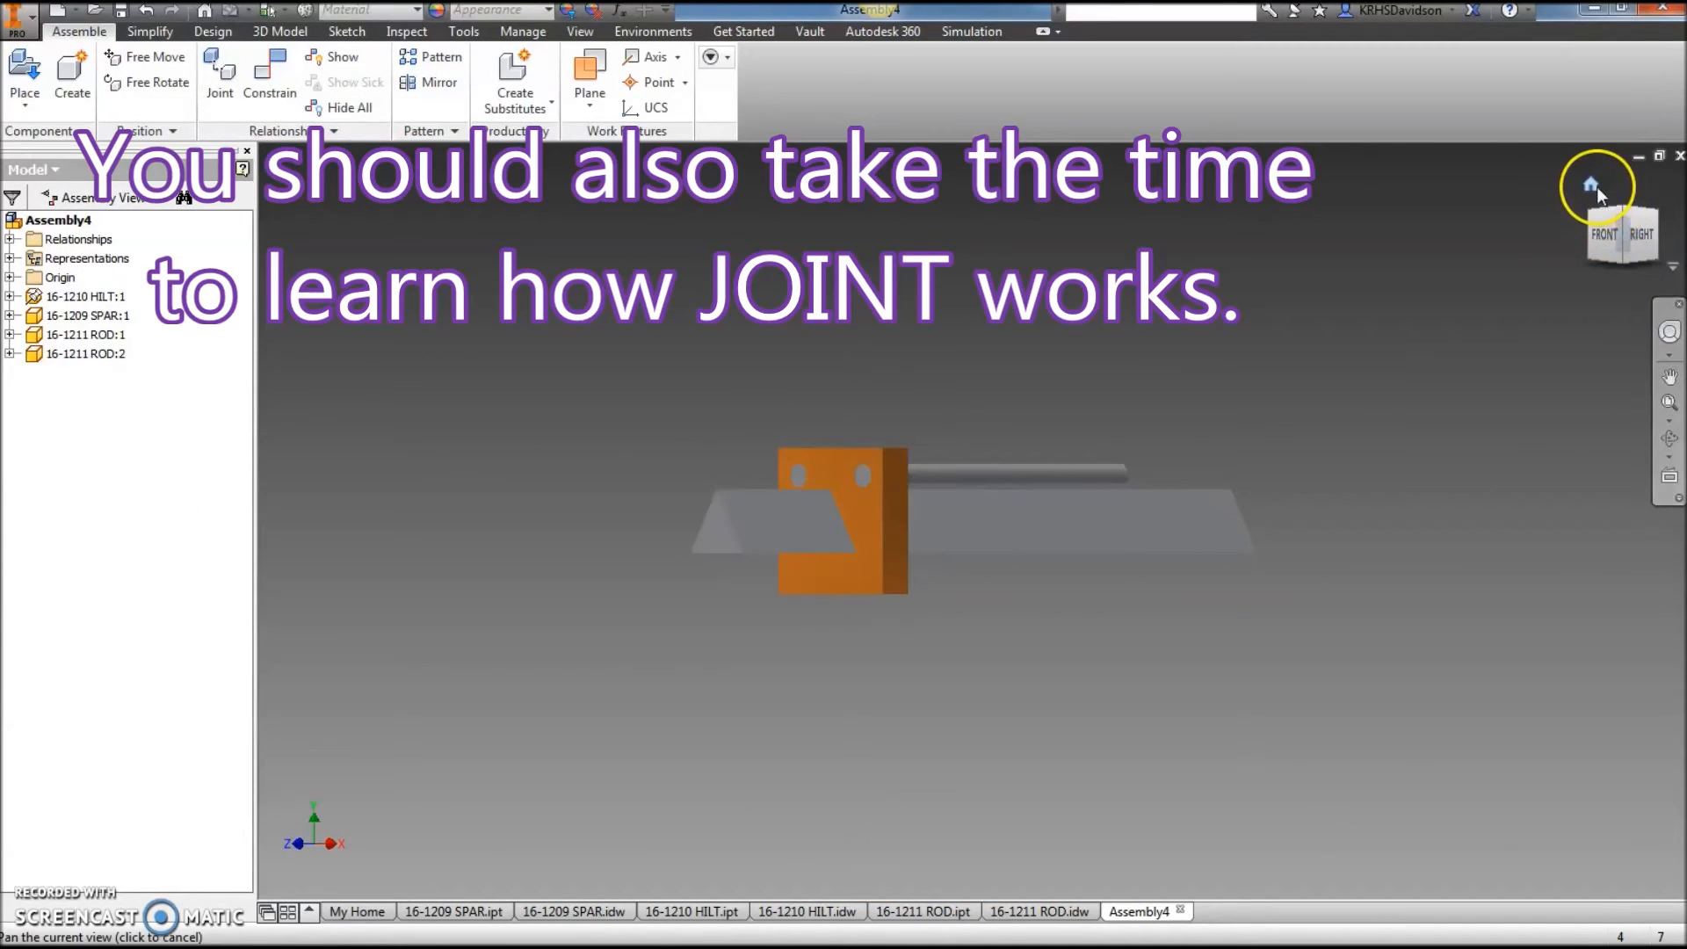
pyautogui.click(1590, 184)
pyautogui.moveTo(714, 683); pyautogui.dragTo(632, 742)
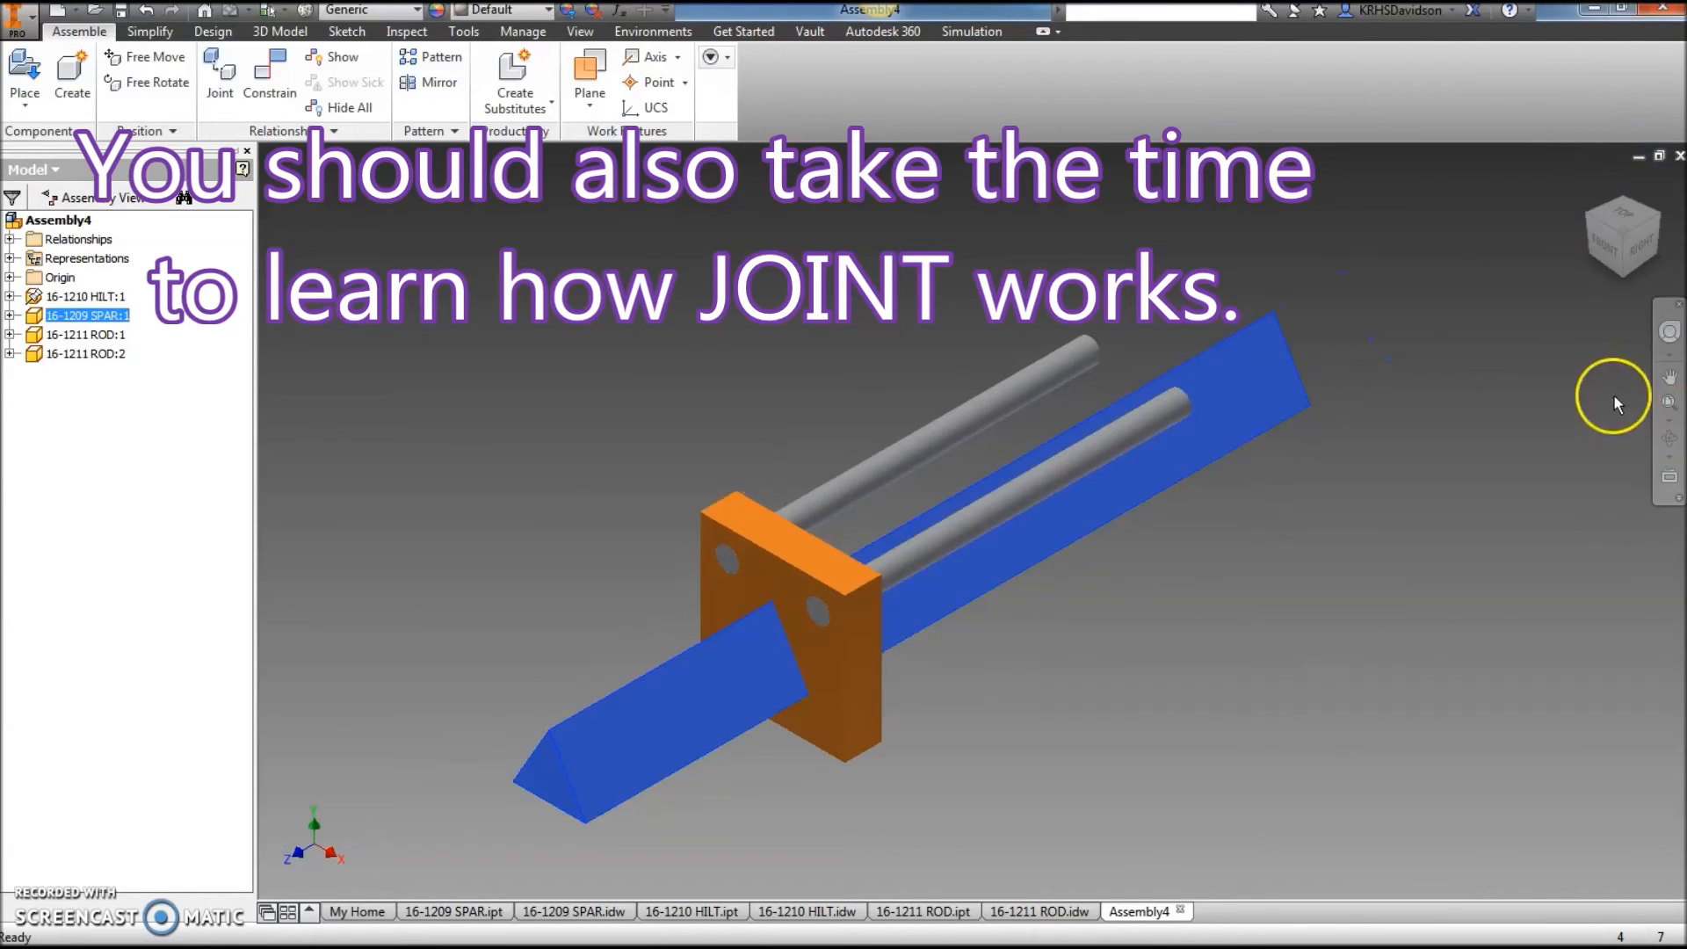
pyautogui.click(1615, 244)
pyautogui.moveTo(991, 518); pyautogui.dragTo(989, 510)
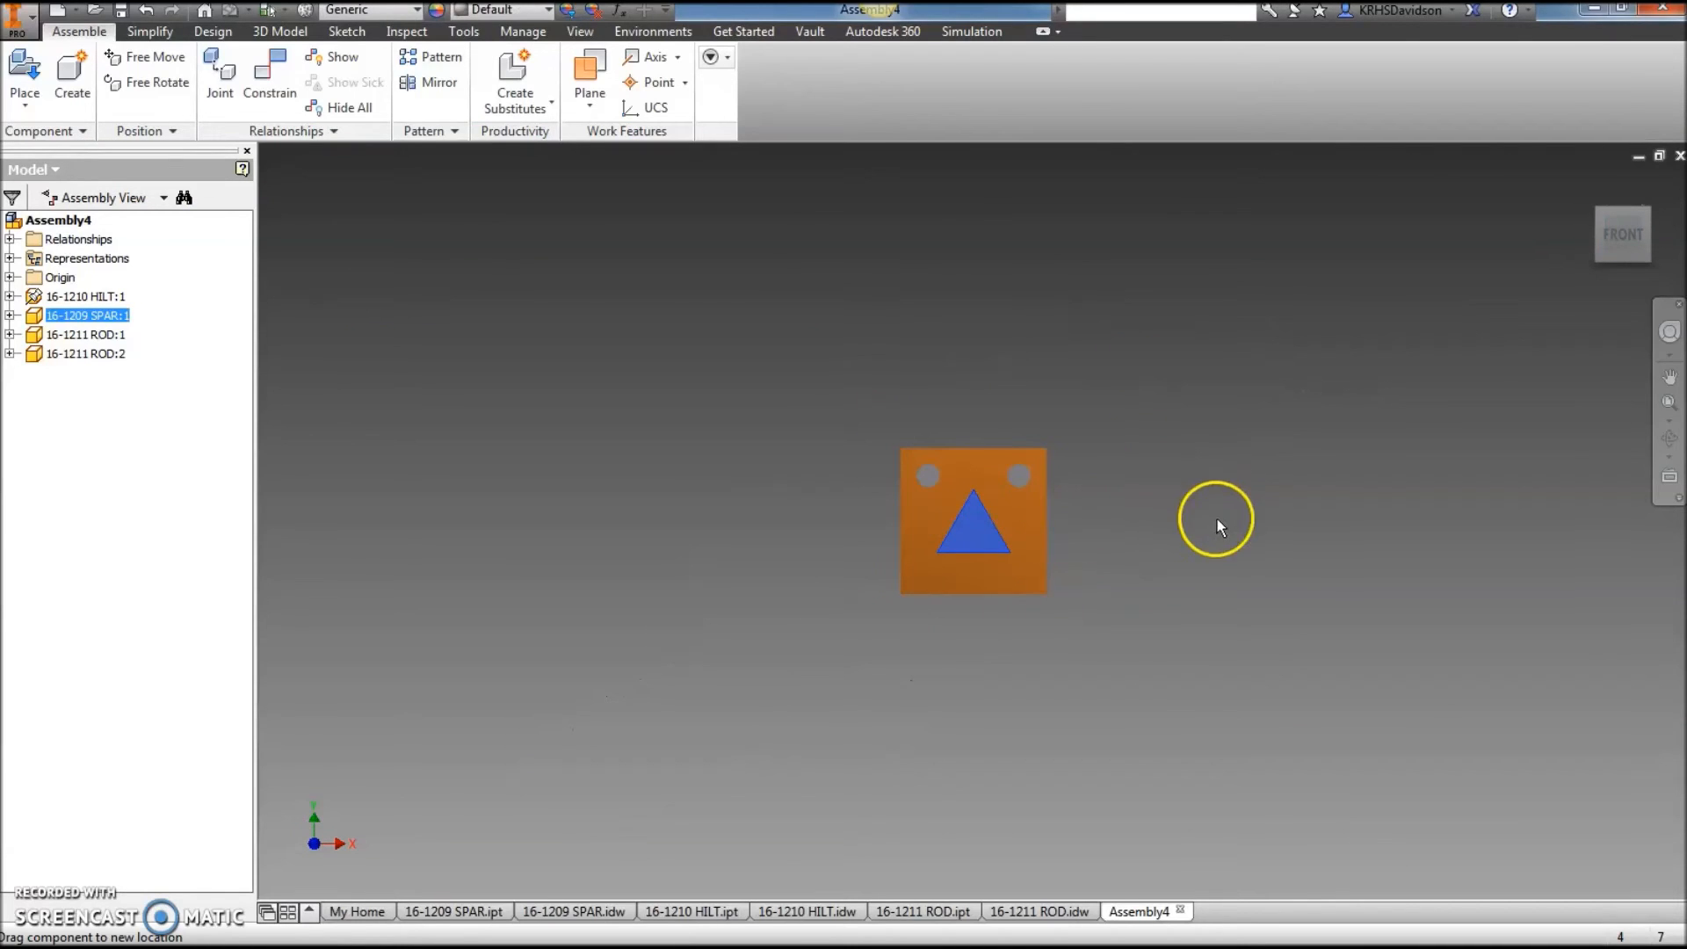
pyautogui.click(1630, 233)
pyautogui.click(1662, 245)
pyautogui.moveTo(941, 539); pyautogui.dragTo(1036, 518)
pyautogui.moveTo(1146, 576); pyautogui.dragTo(908, 605)
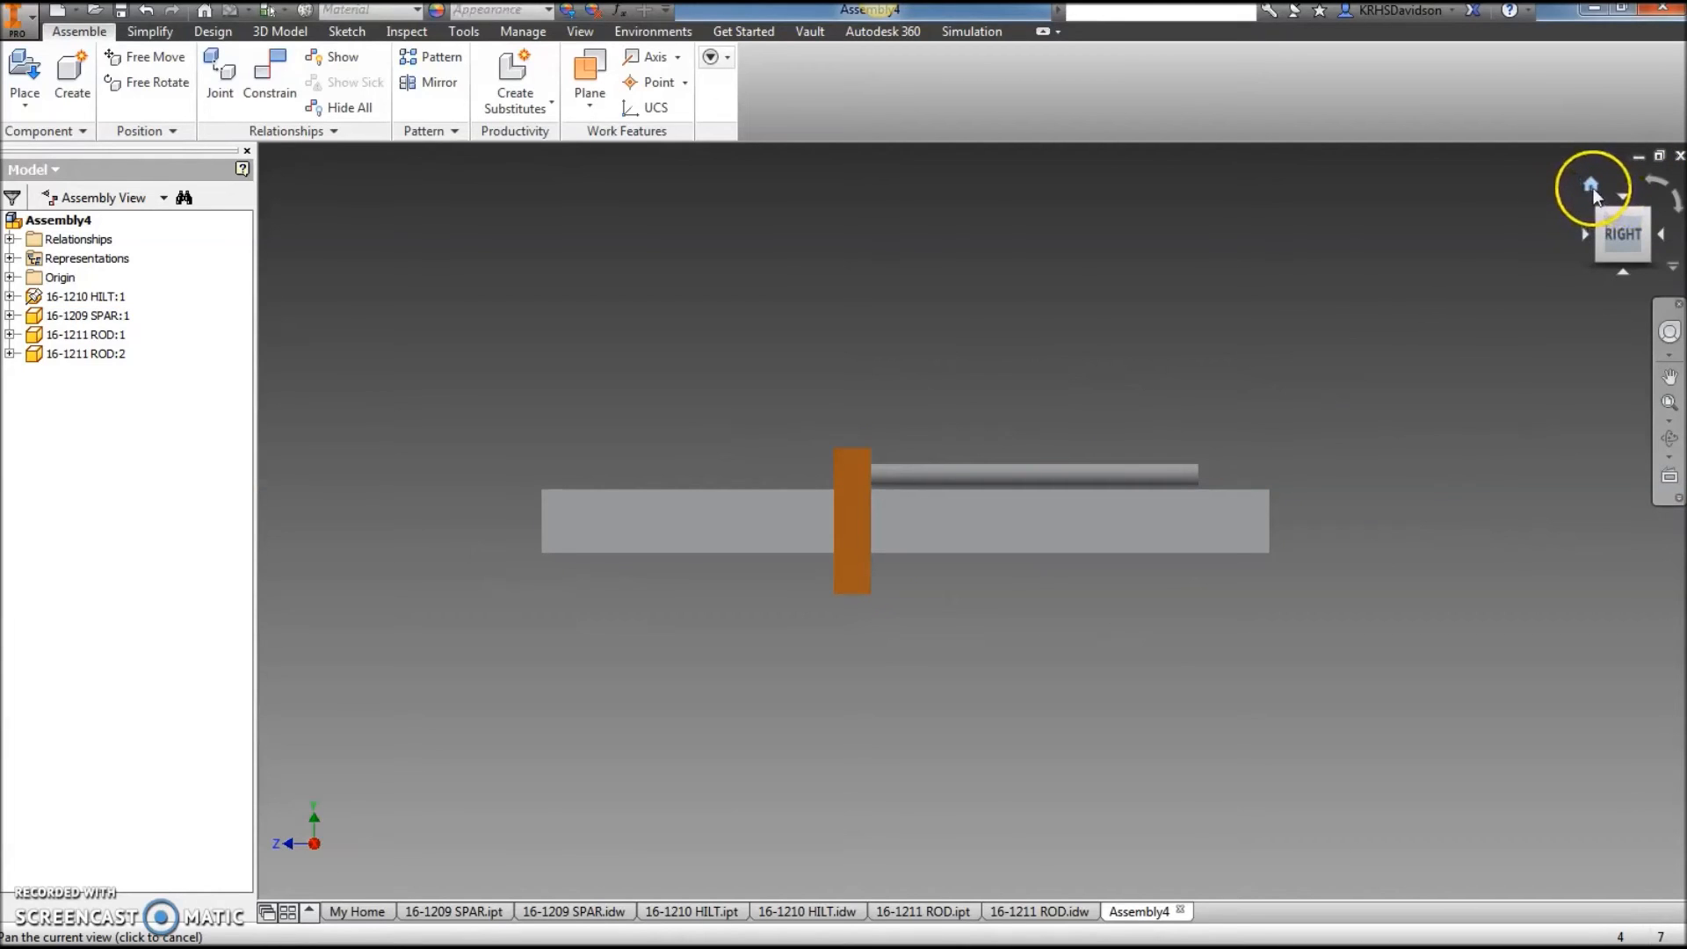
pyautogui.click(1589, 186)
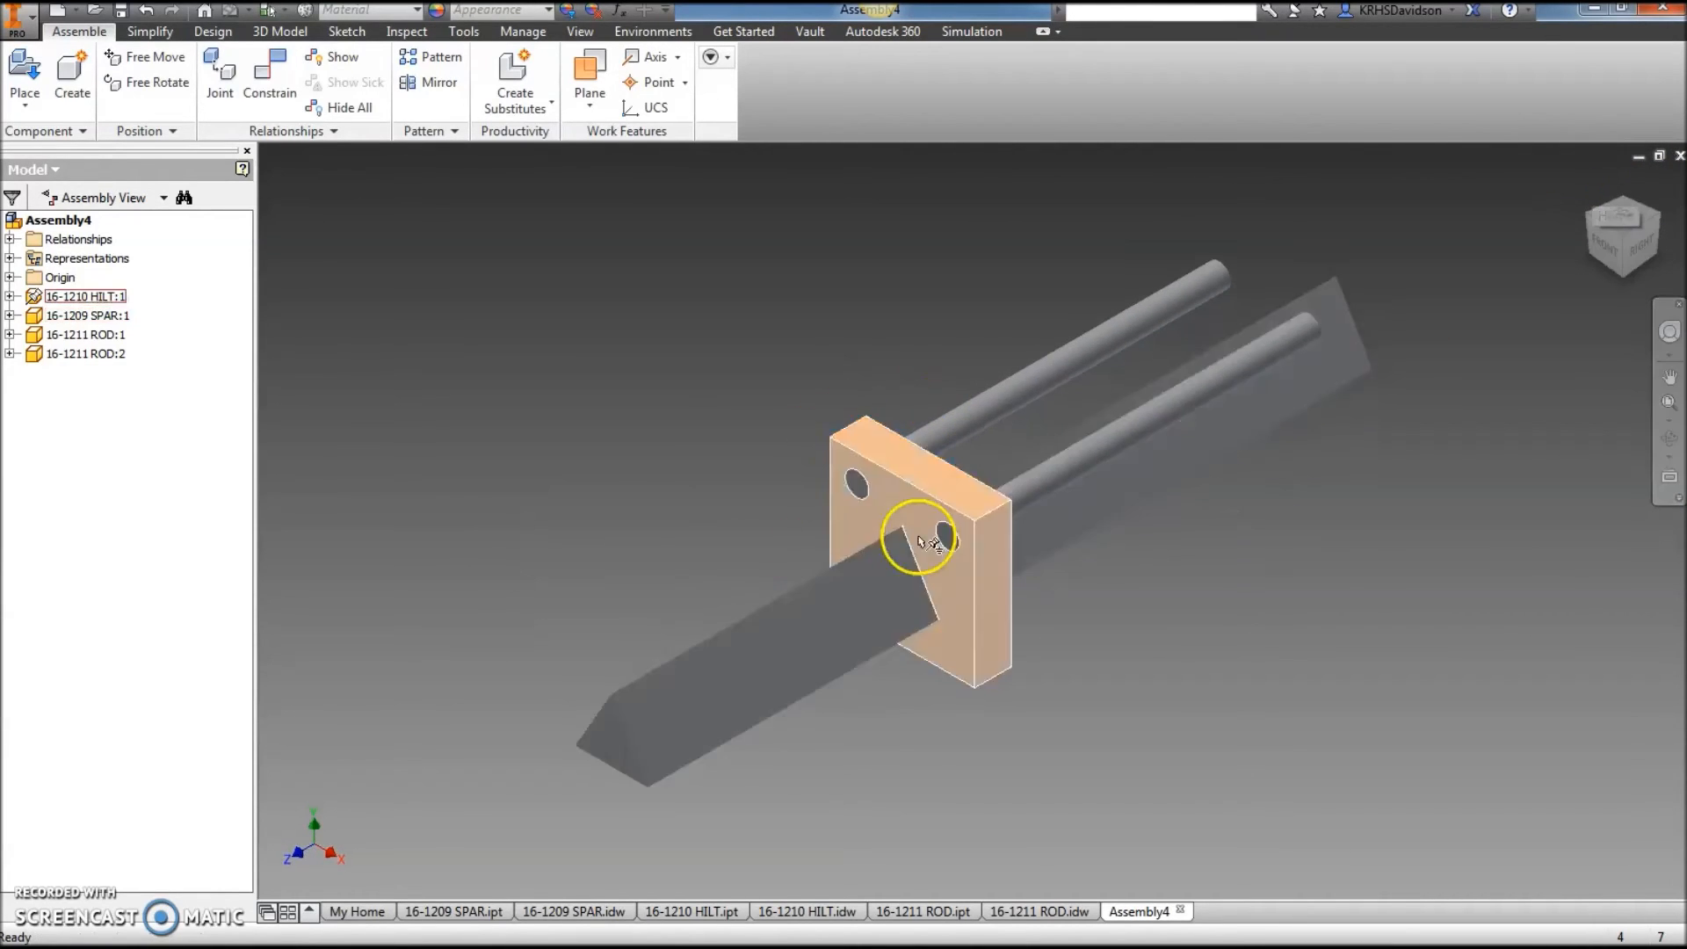
# Constrain the spar's front end face flush with the hilt's front face at a -1.000 in offset and leave the command.
pyautogui.click(264, 90)
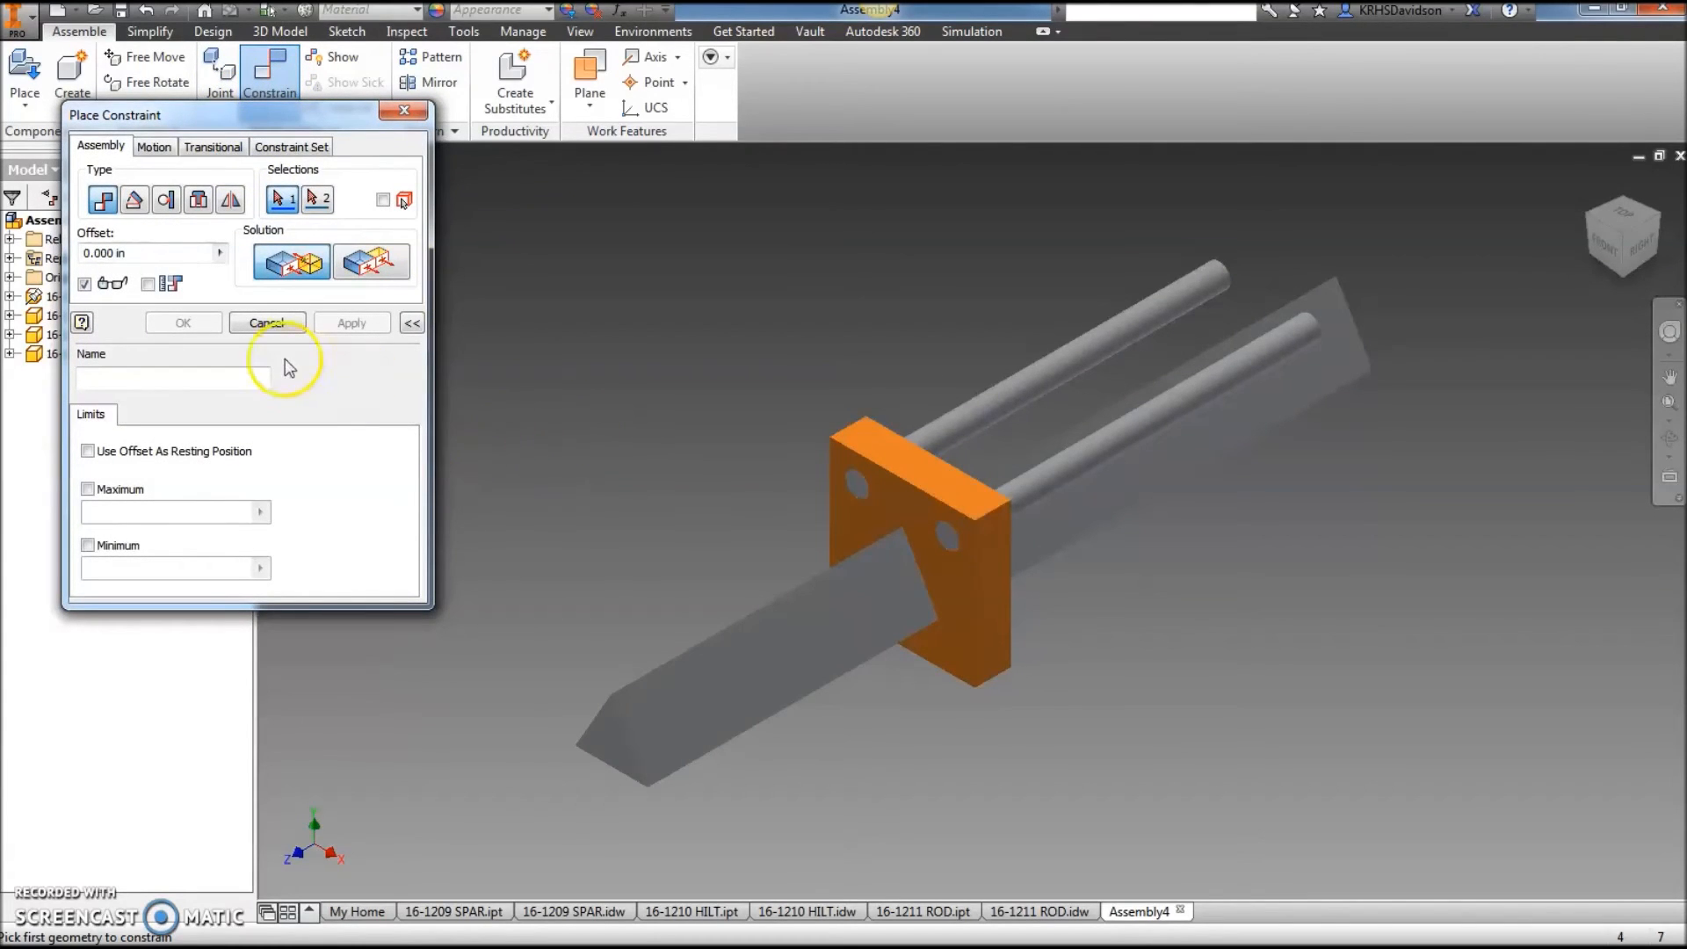
pyautogui.click(376, 268)
pyautogui.click(600, 728)
pyautogui.click(948, 587)
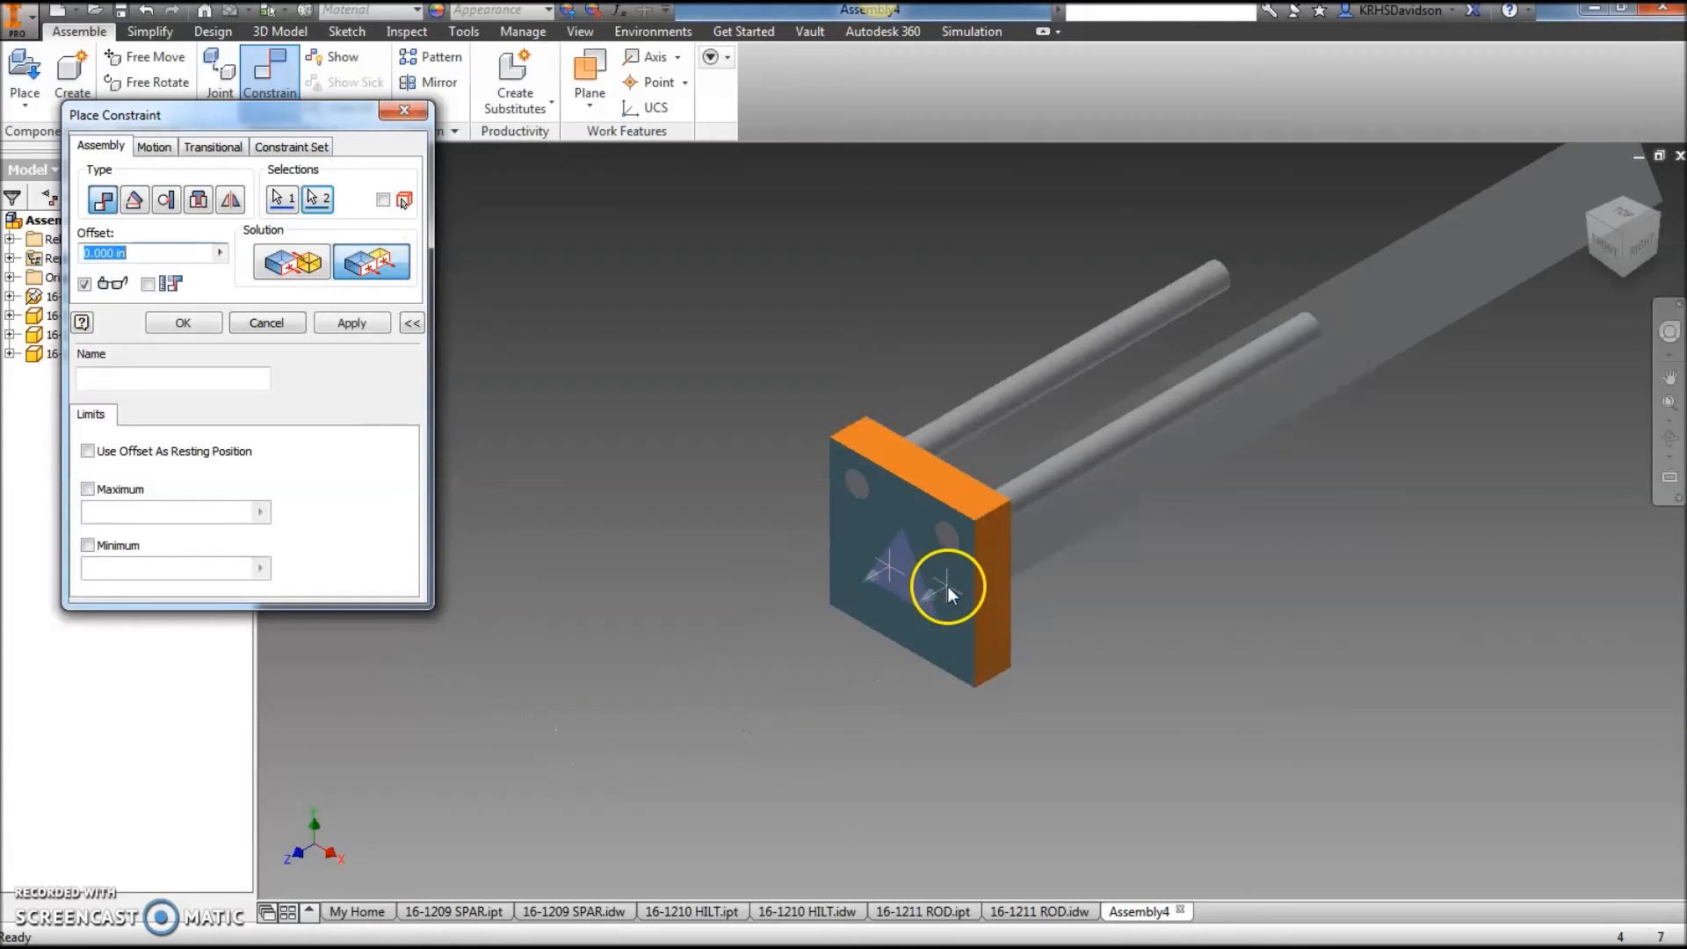
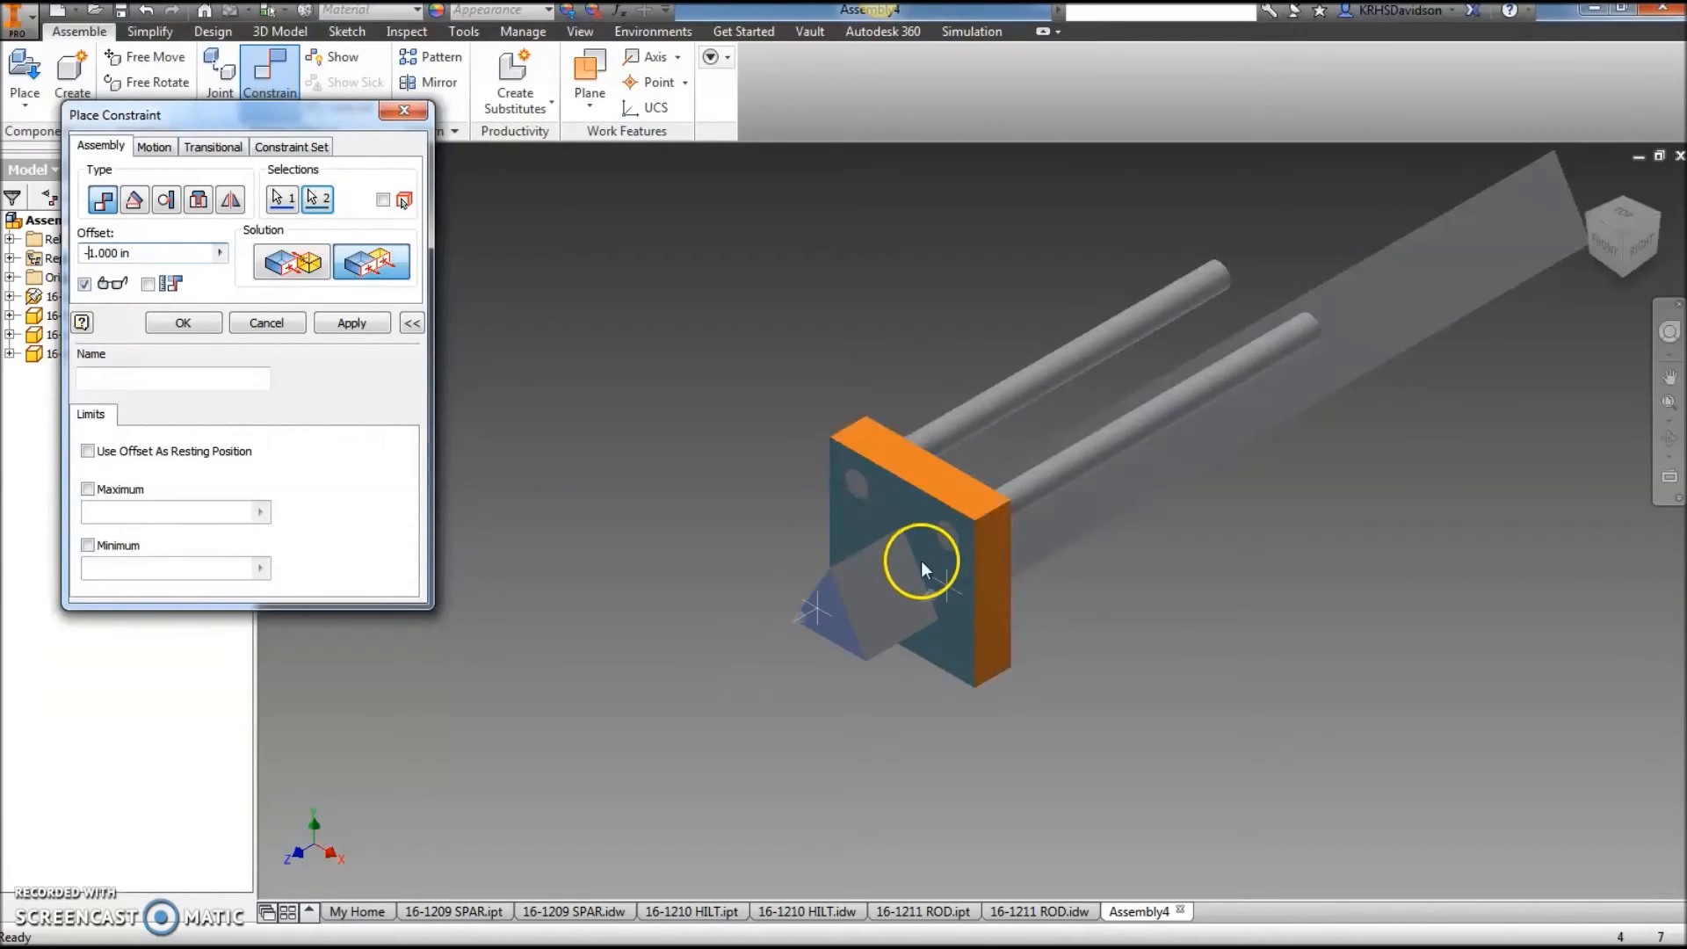
pyautogui.click(352, 323)
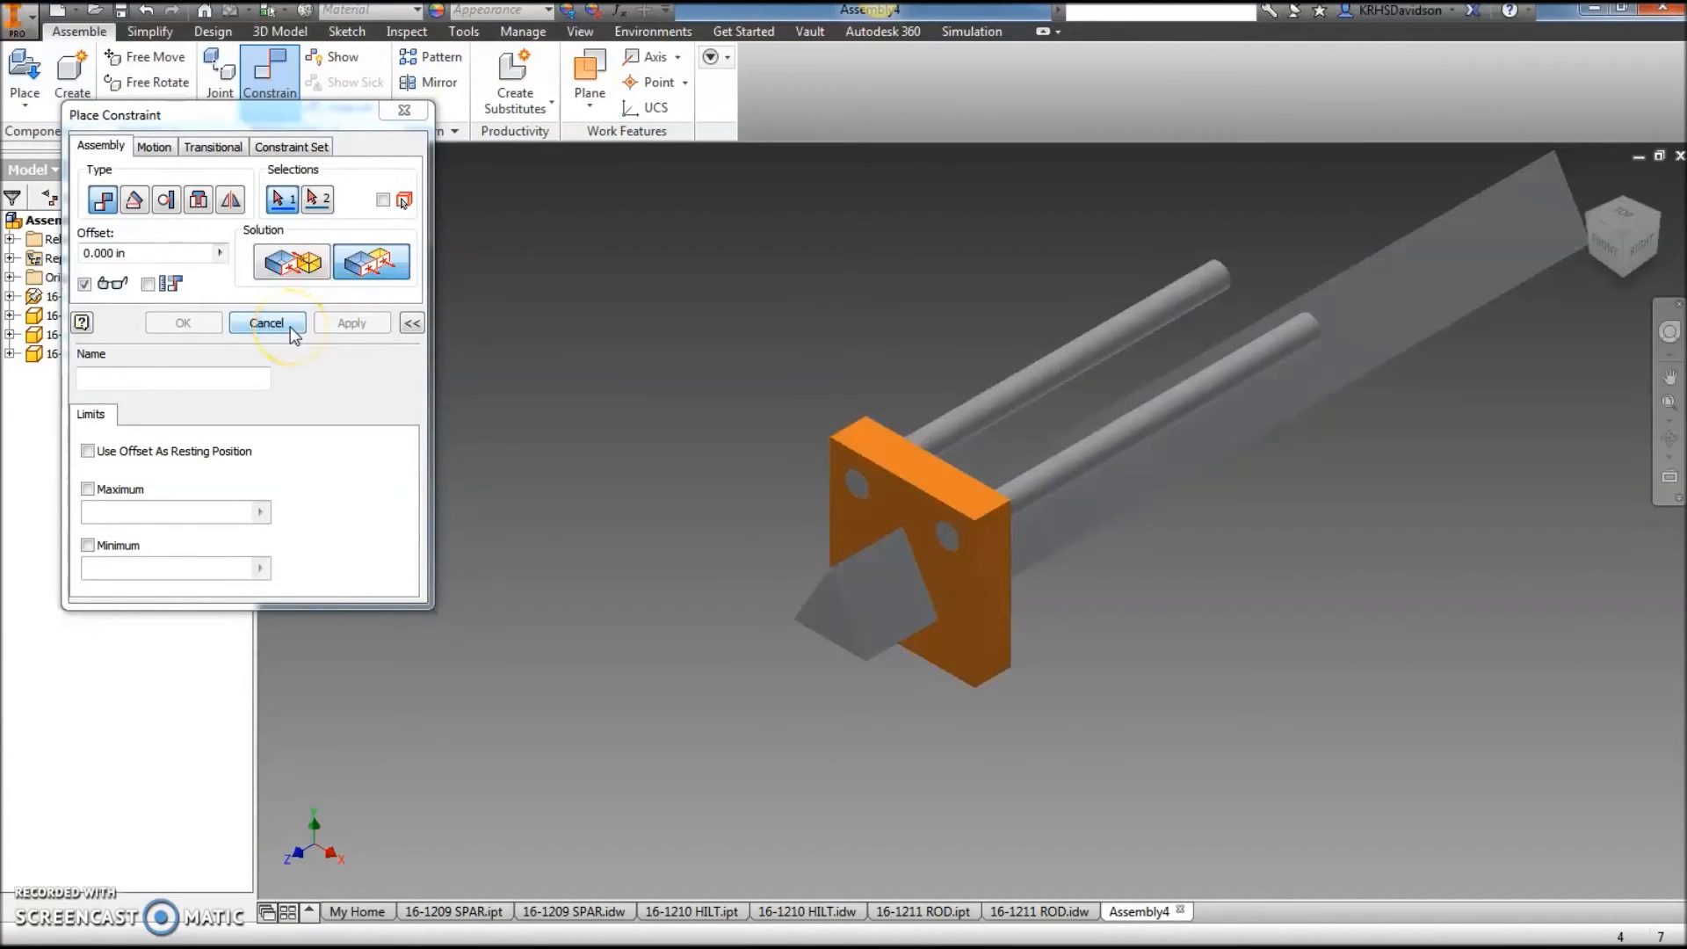
pyautogui.click(404, 110)
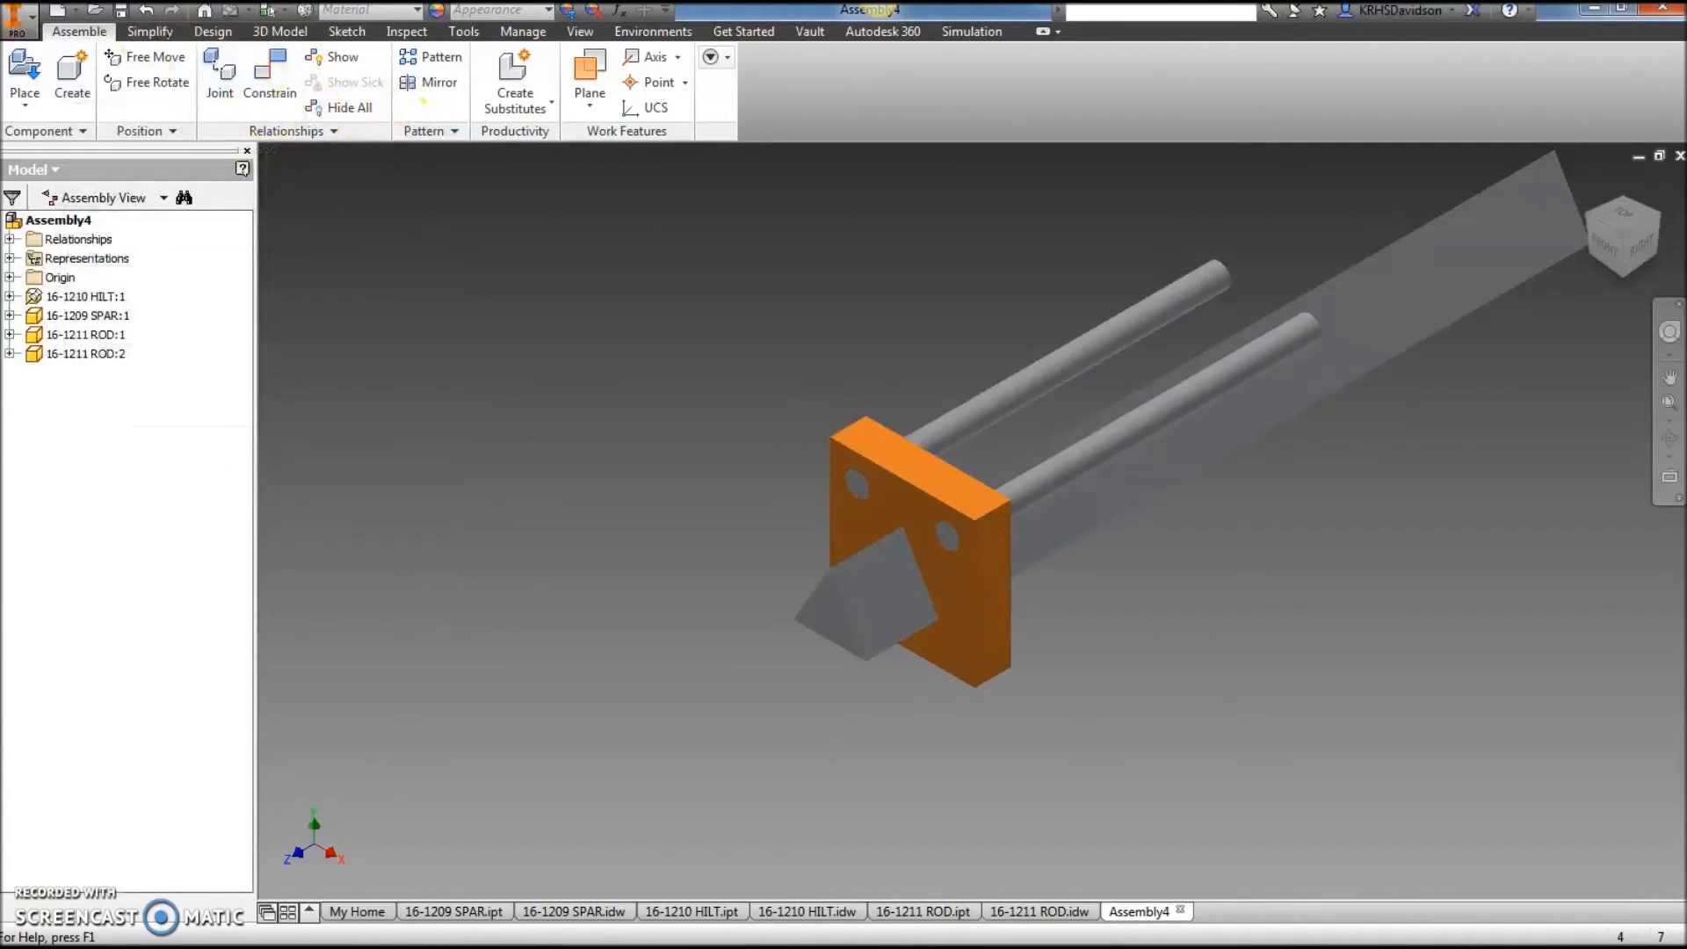
# Save the assembly as 16-2-001 ASSEMBLY in the Davidson1 folder.
pyautogui.click(120, 11)
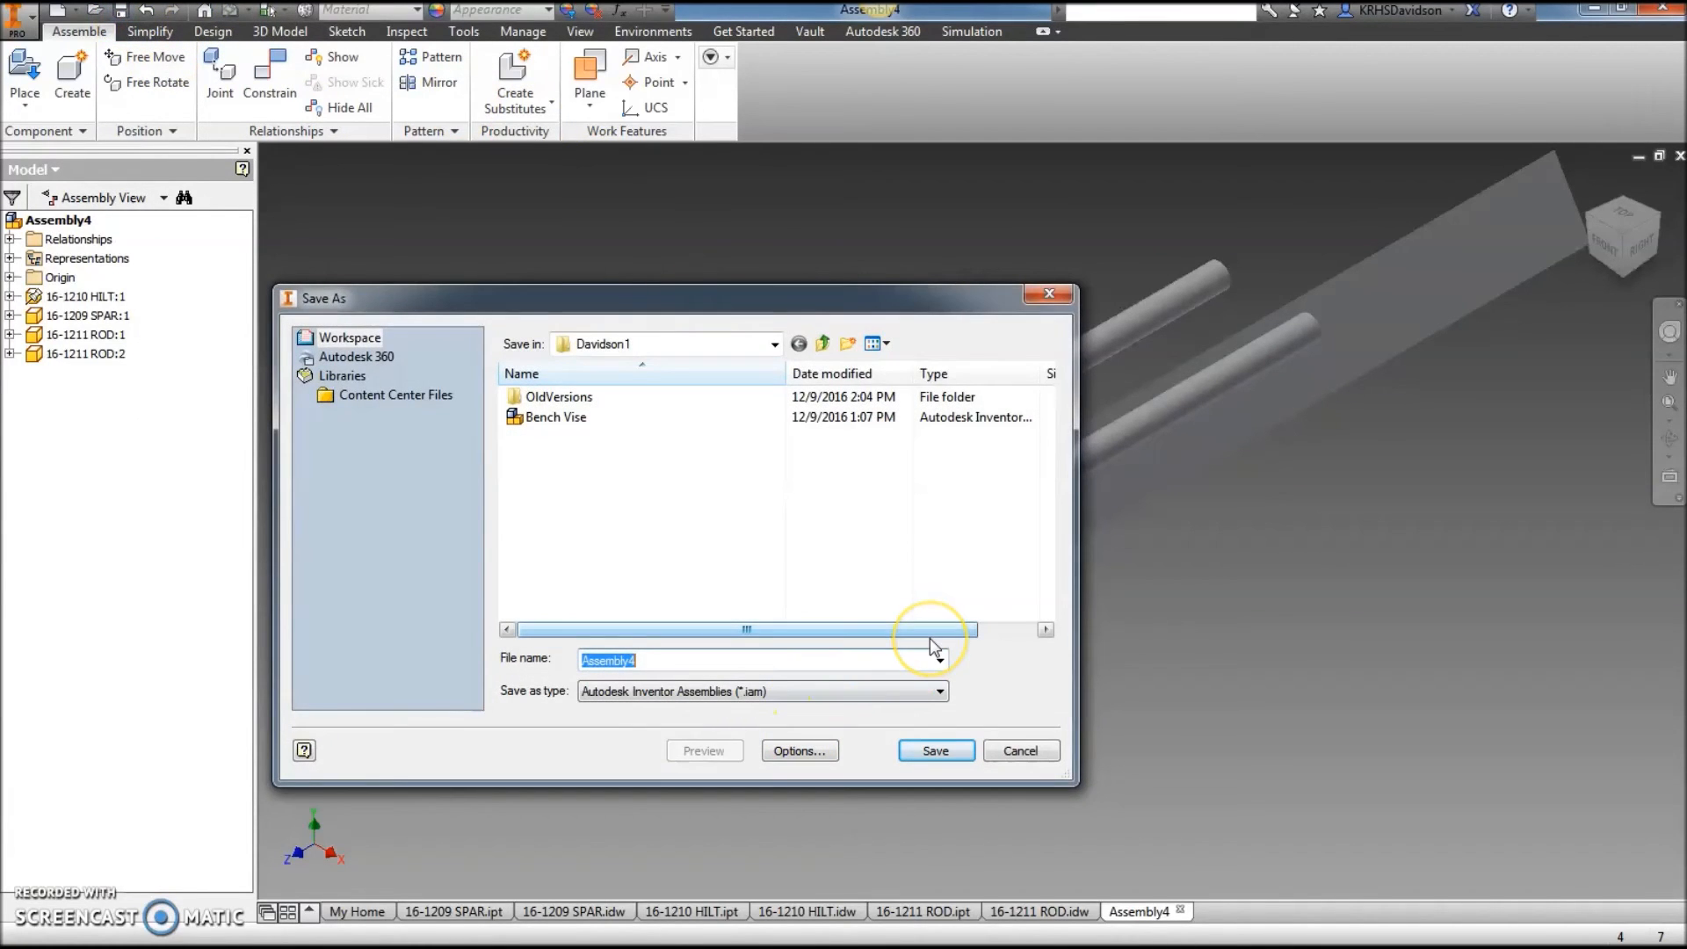
pyautogui.write('16-')
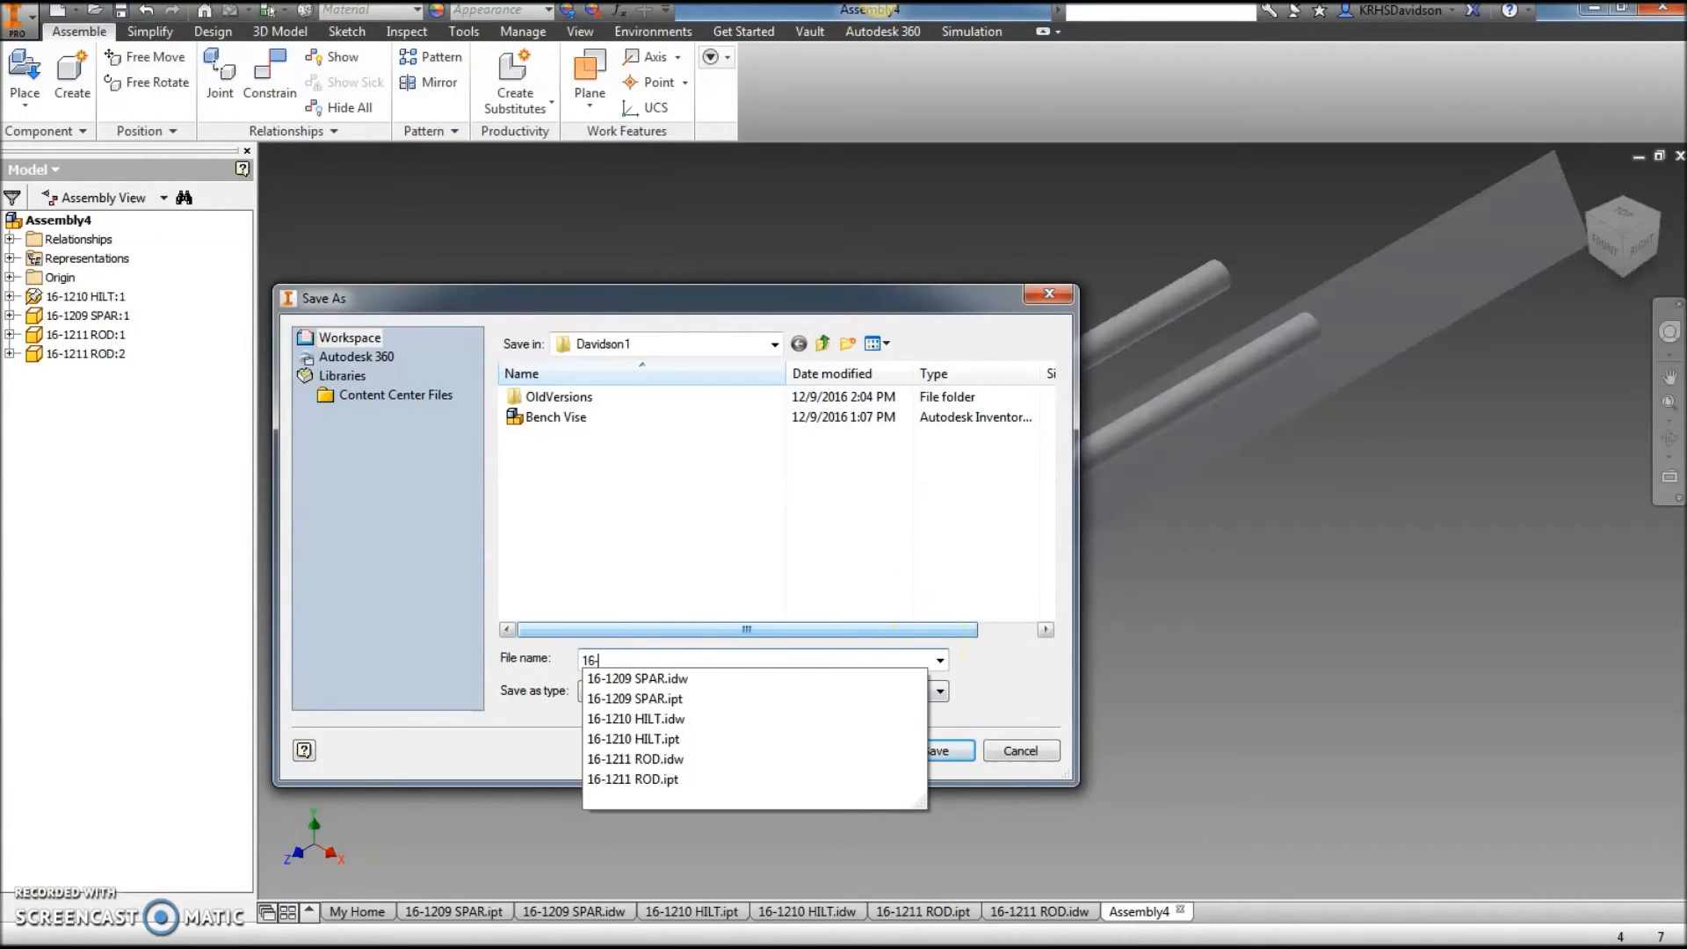
pyautogui.write('2-001 ASSEMBLY')
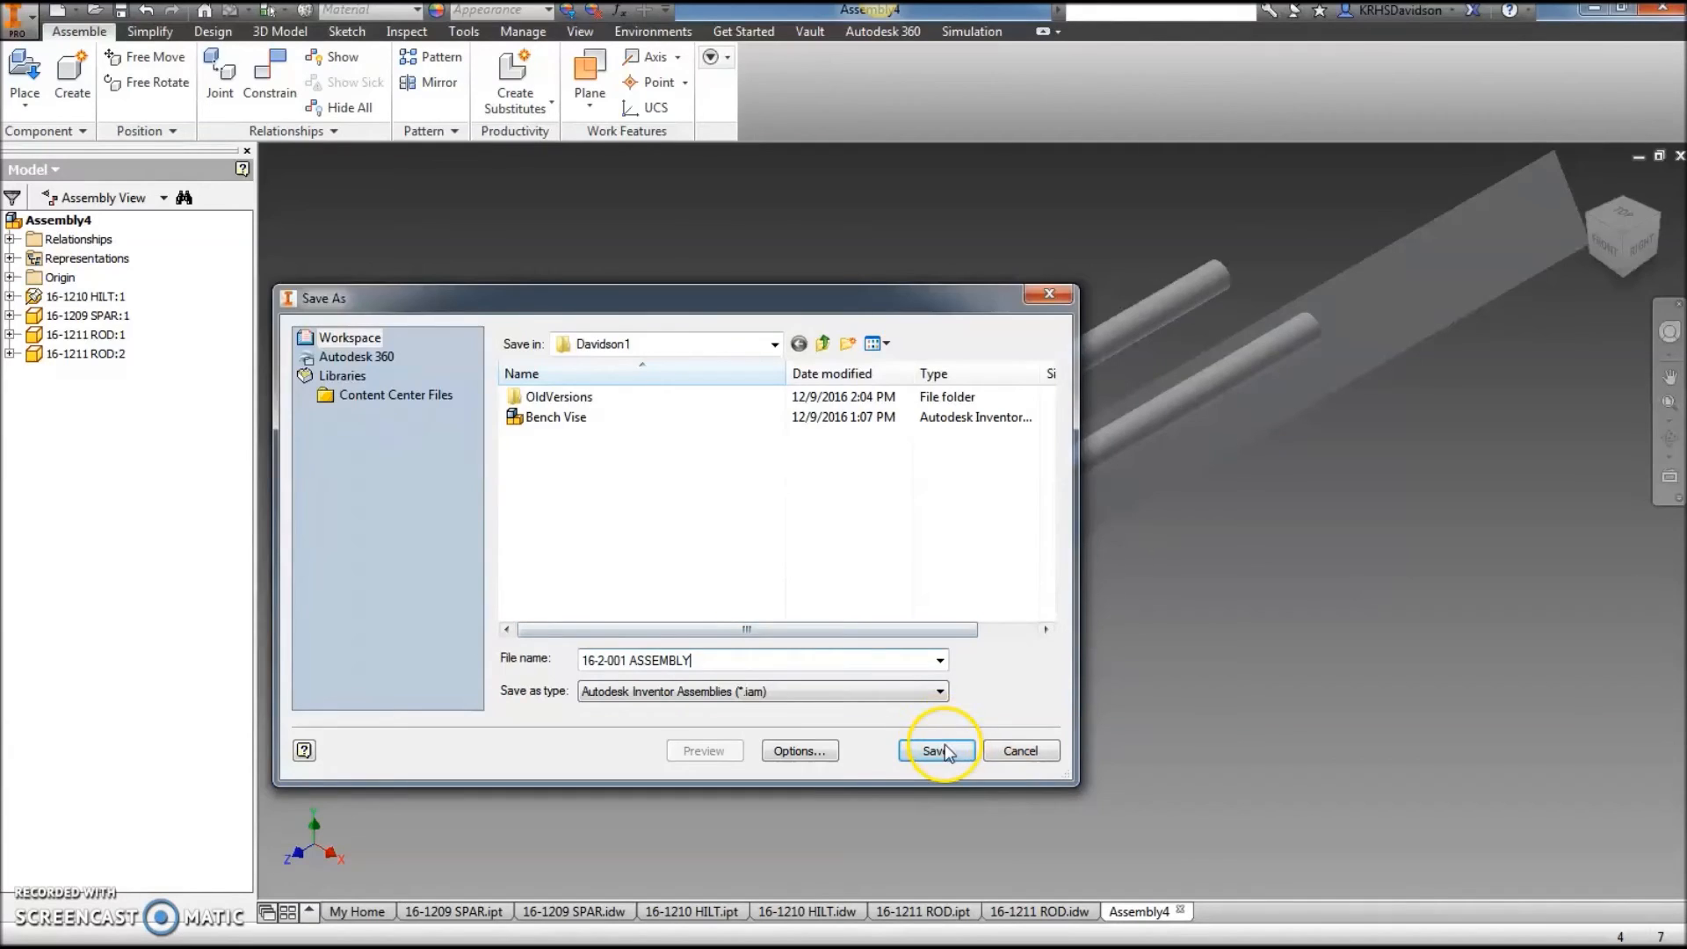
pyautogui.click(936, 750)
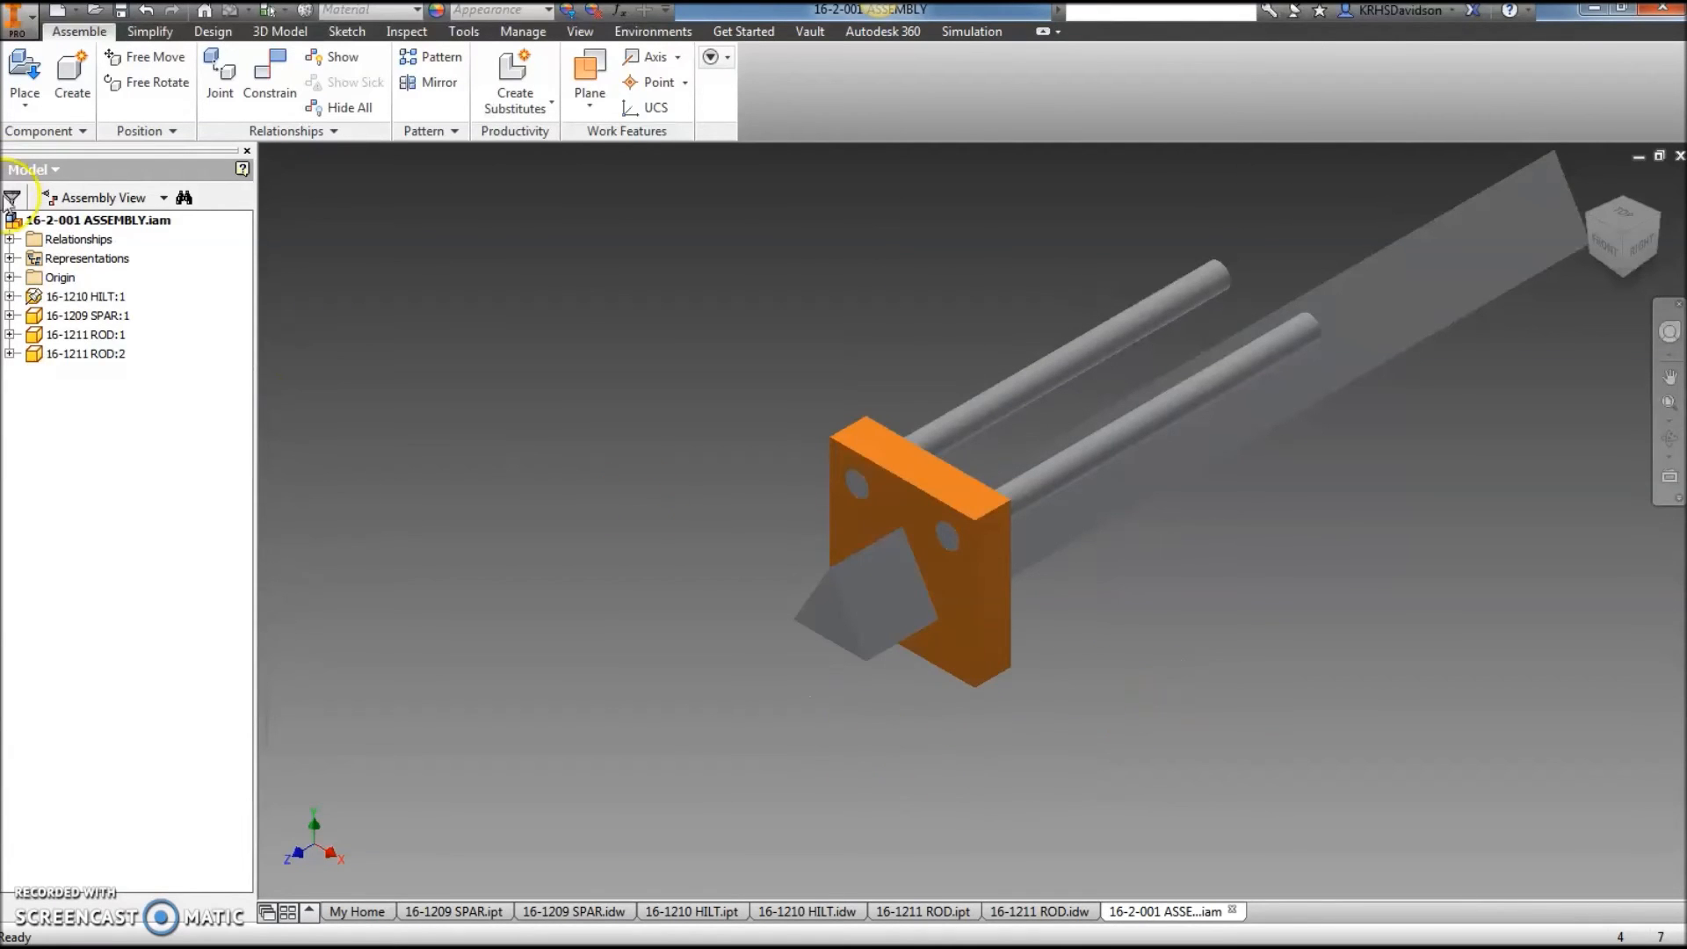
# Create a new drawing from the English ANSI (in).idw template.
pyautogui.click(34, 21)
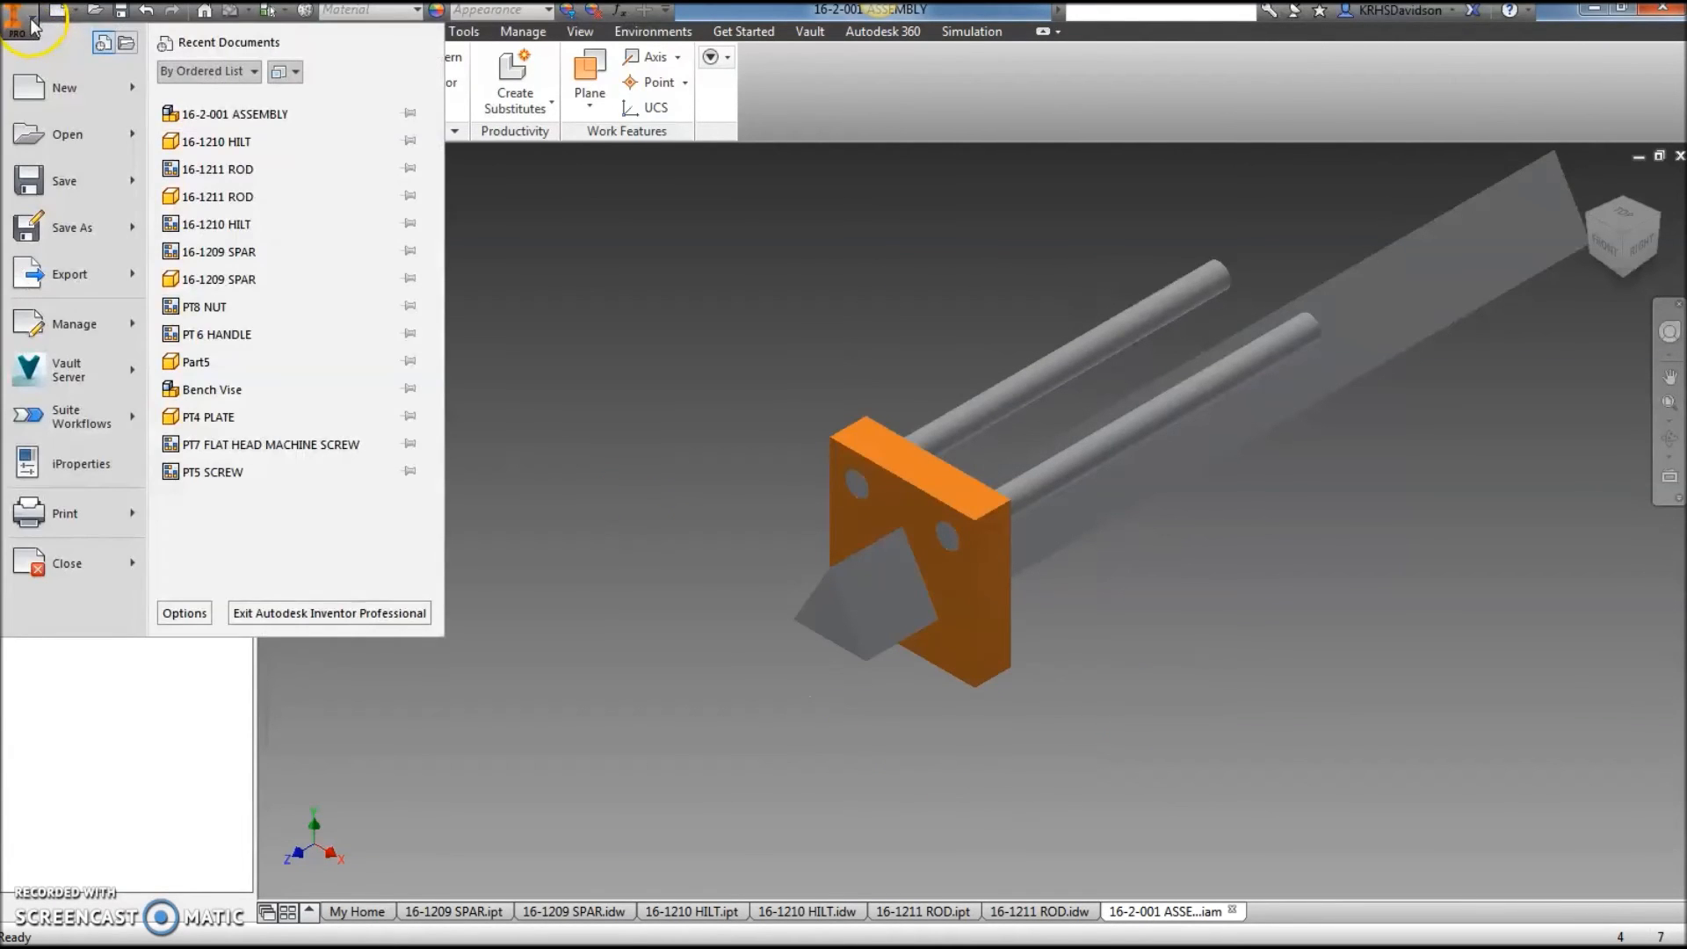
pyautogui.click(63, 88)
pyautogui.click(487, 505)
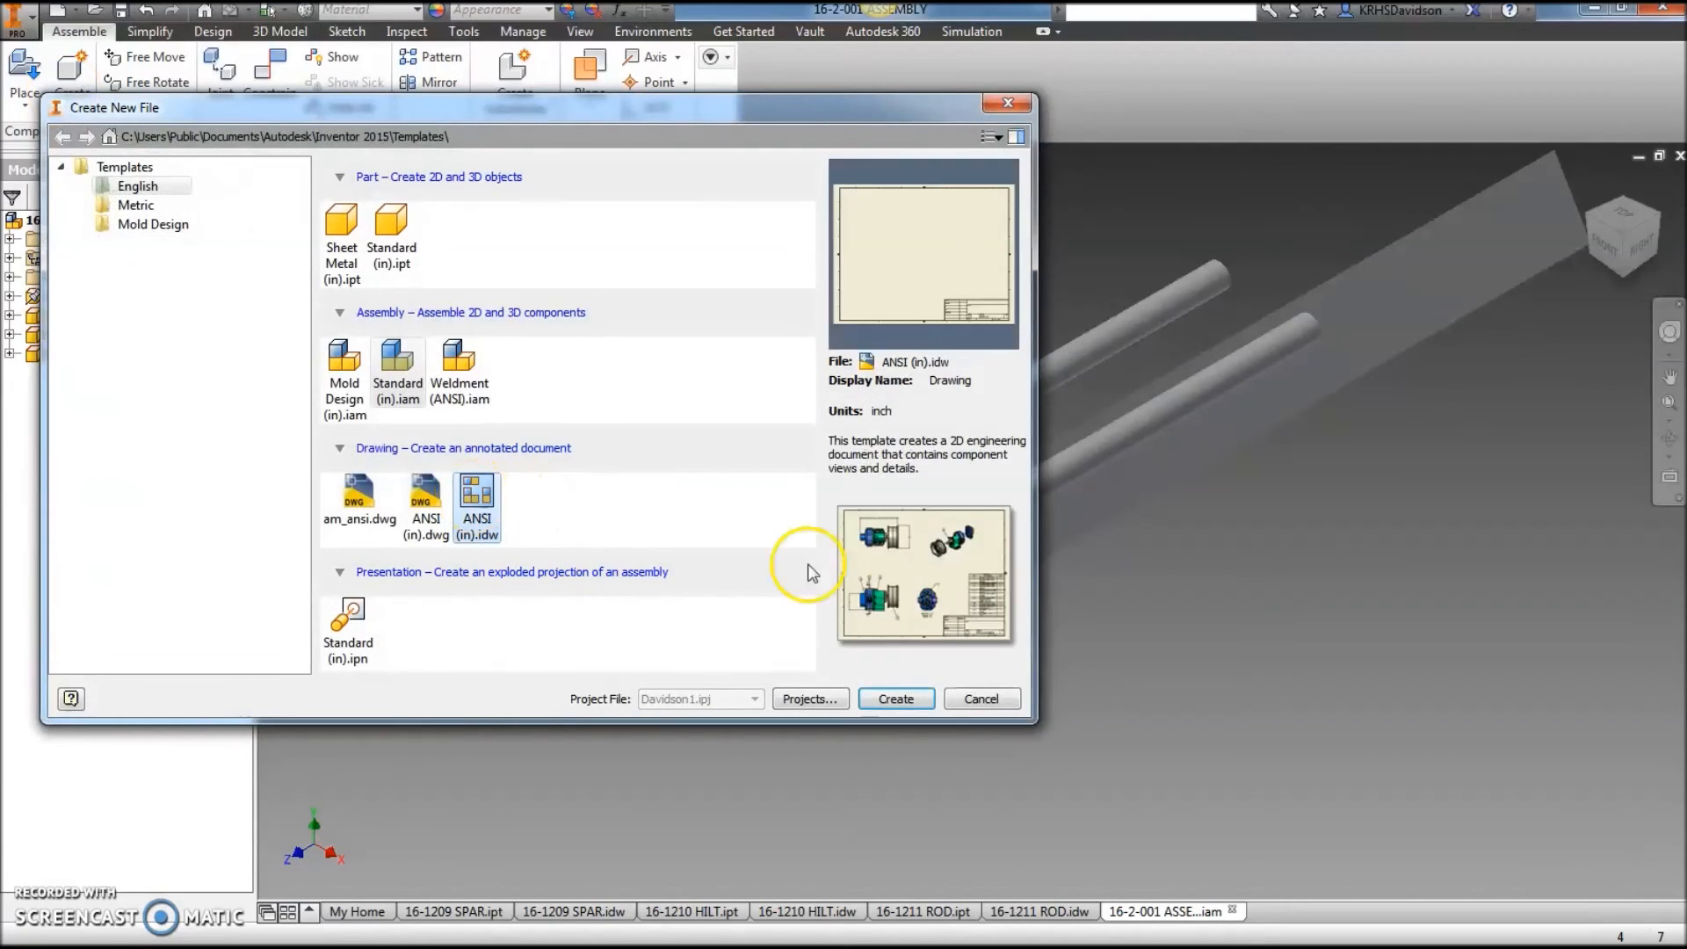
pyautogui.click(895, 698)
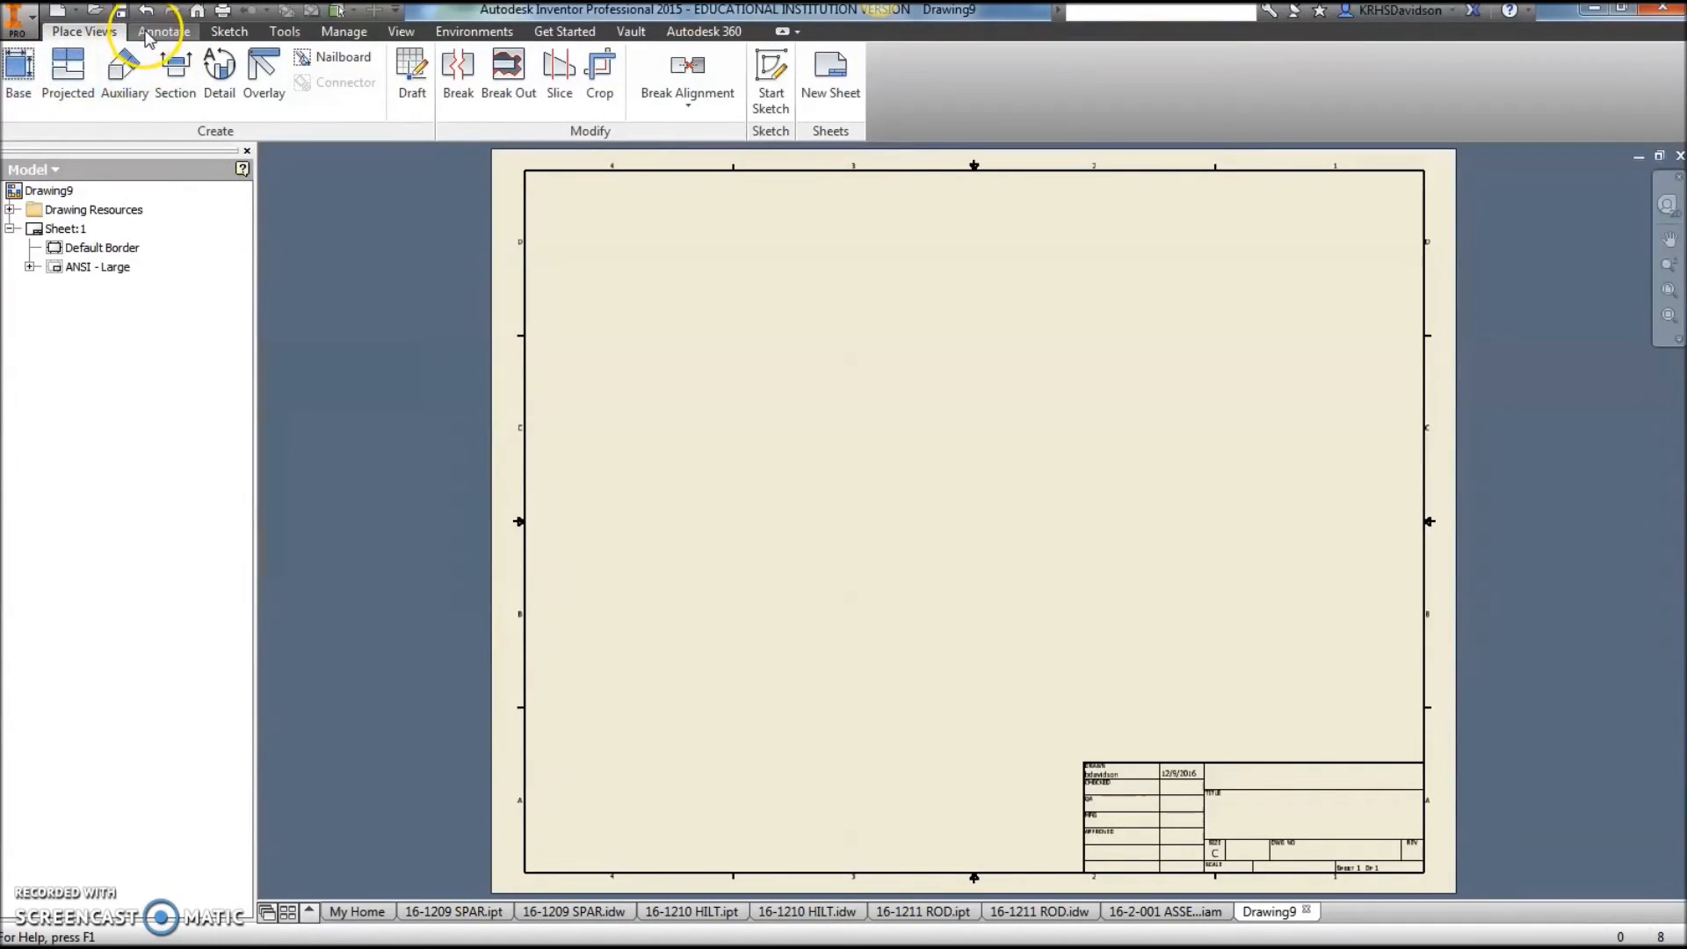
# Place an Iso Top Right base view of the assembly at 1:1 scale near the sheet's centre, without any projected views.
pyautogui.click(19, 72)
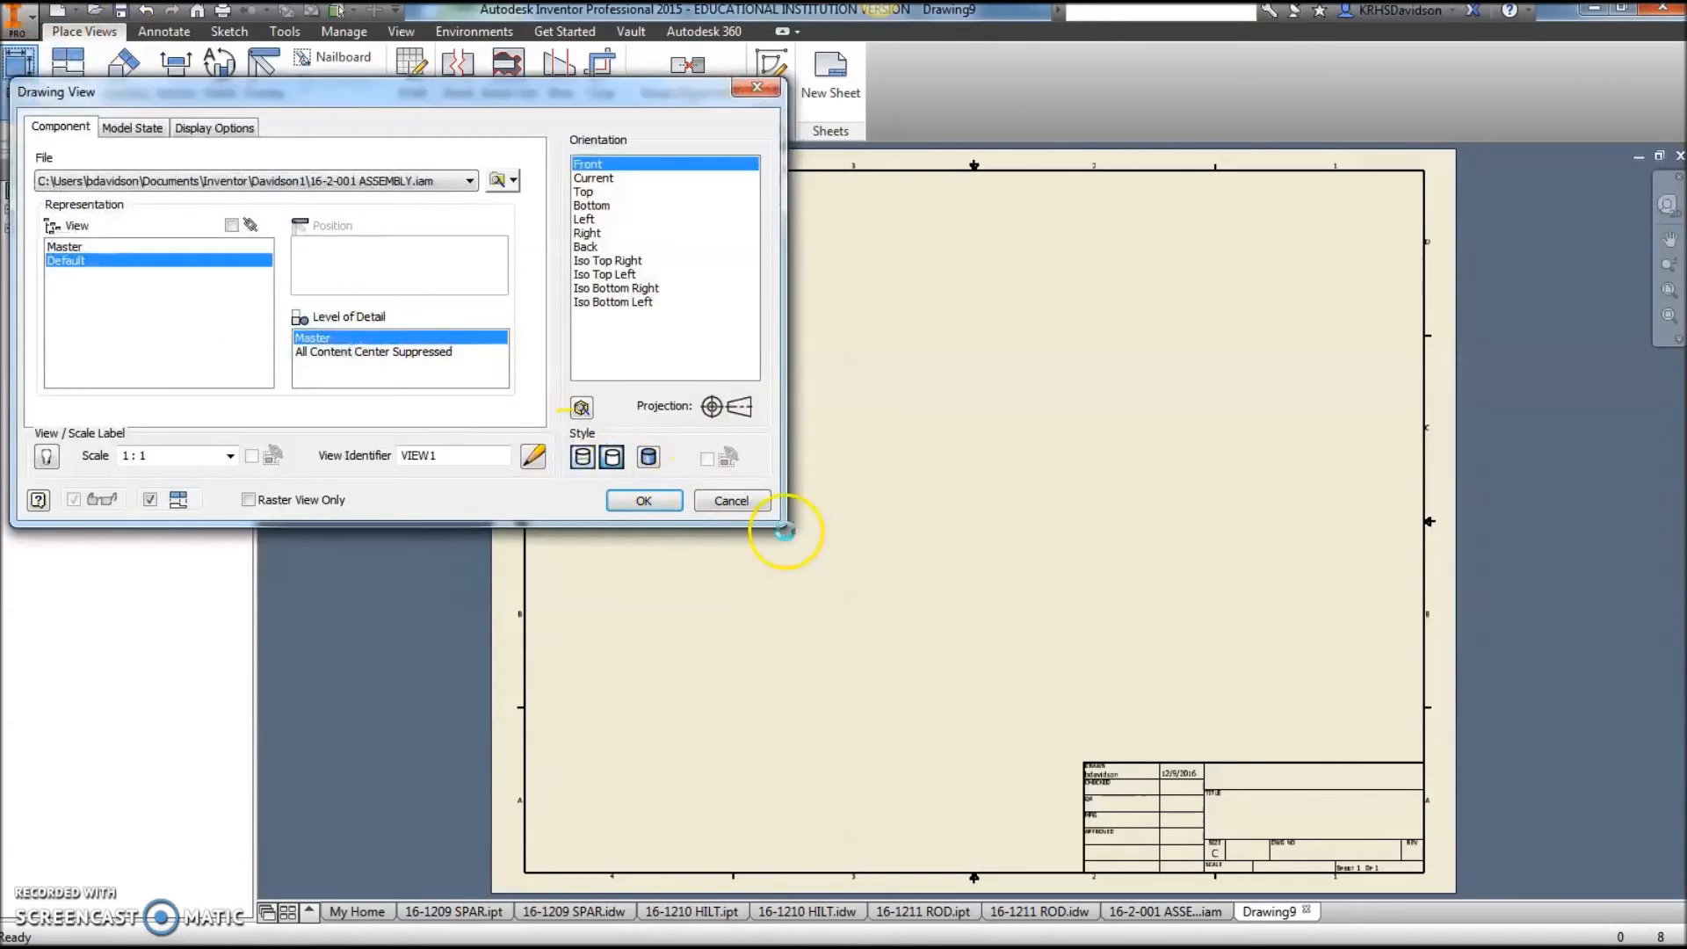
pyautogui.click(624, 261)
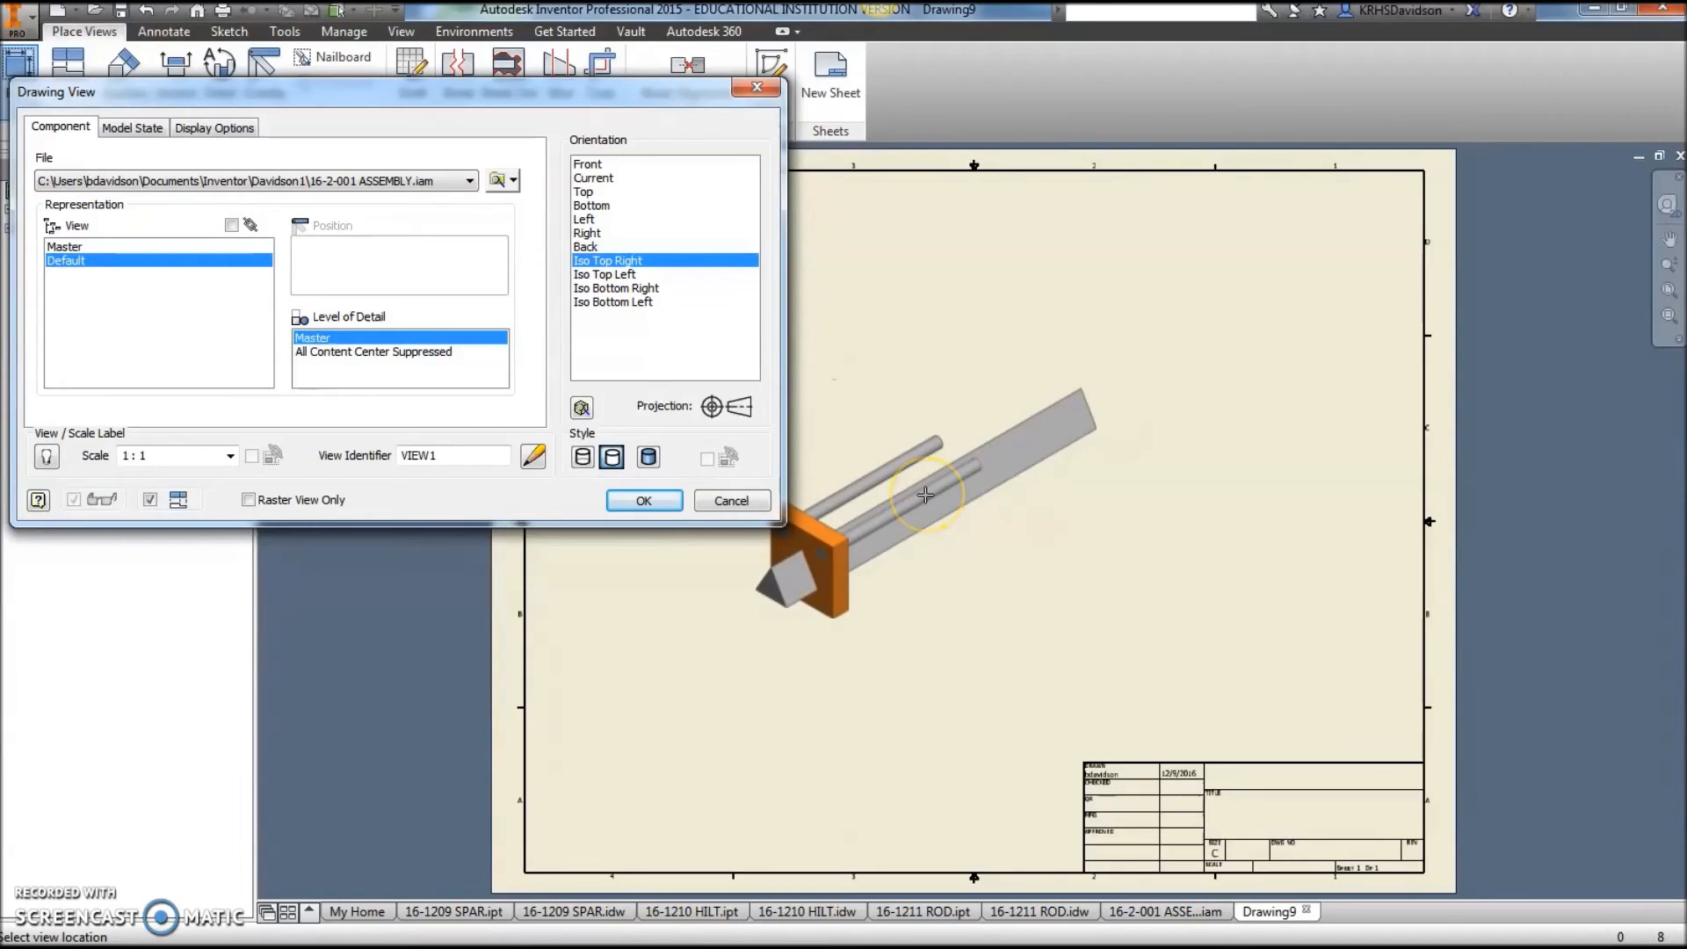
pyautogui.click(925, 495)
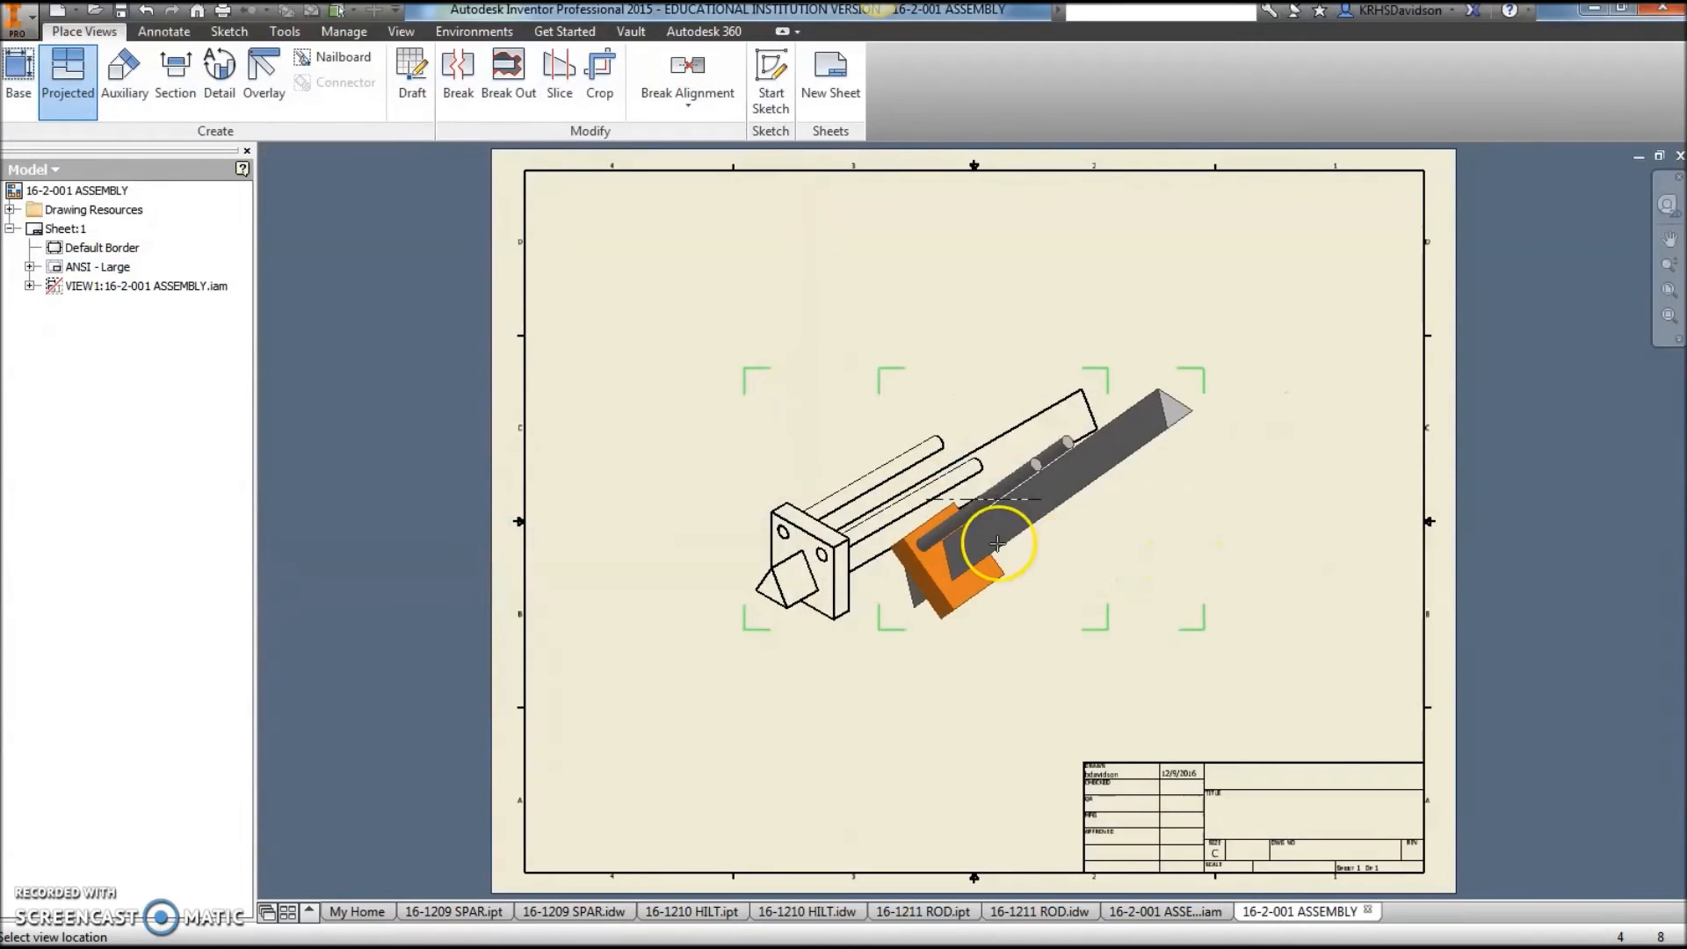
pyautogui.rightClick(1066, 557)
pyautogui.click(1135, 550)
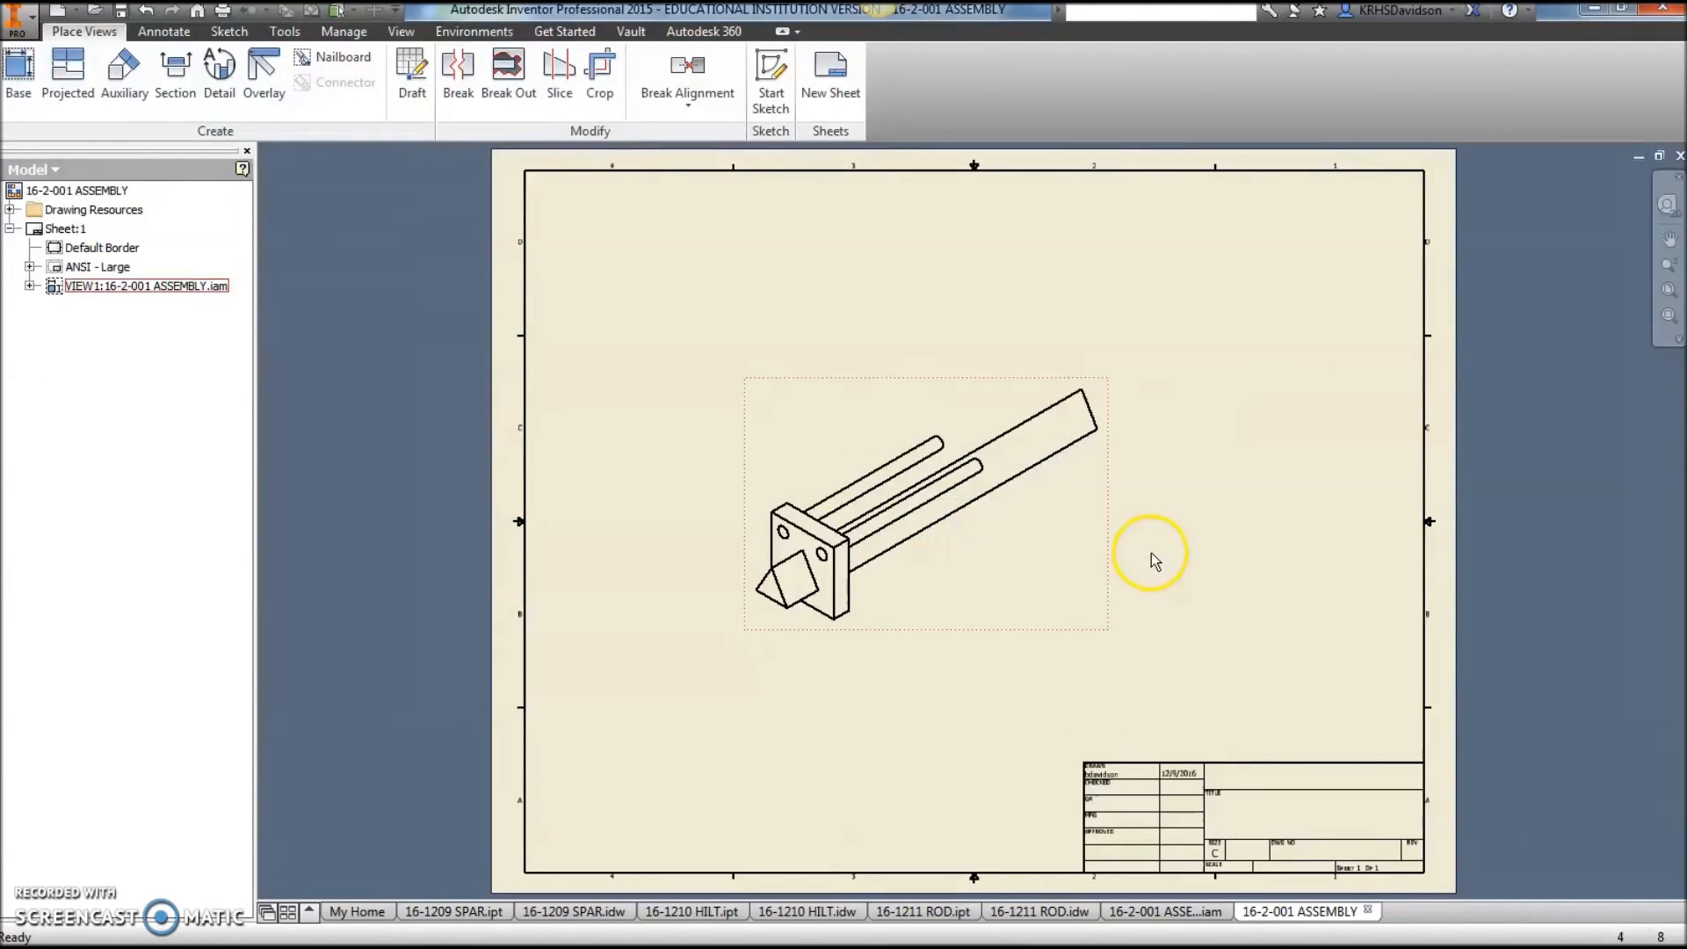
pyautogui.scroll(-3, 823, 549)
pyautogui.moveTo(933, 636); pyautogui.dragTo(861, 564, button='middle')
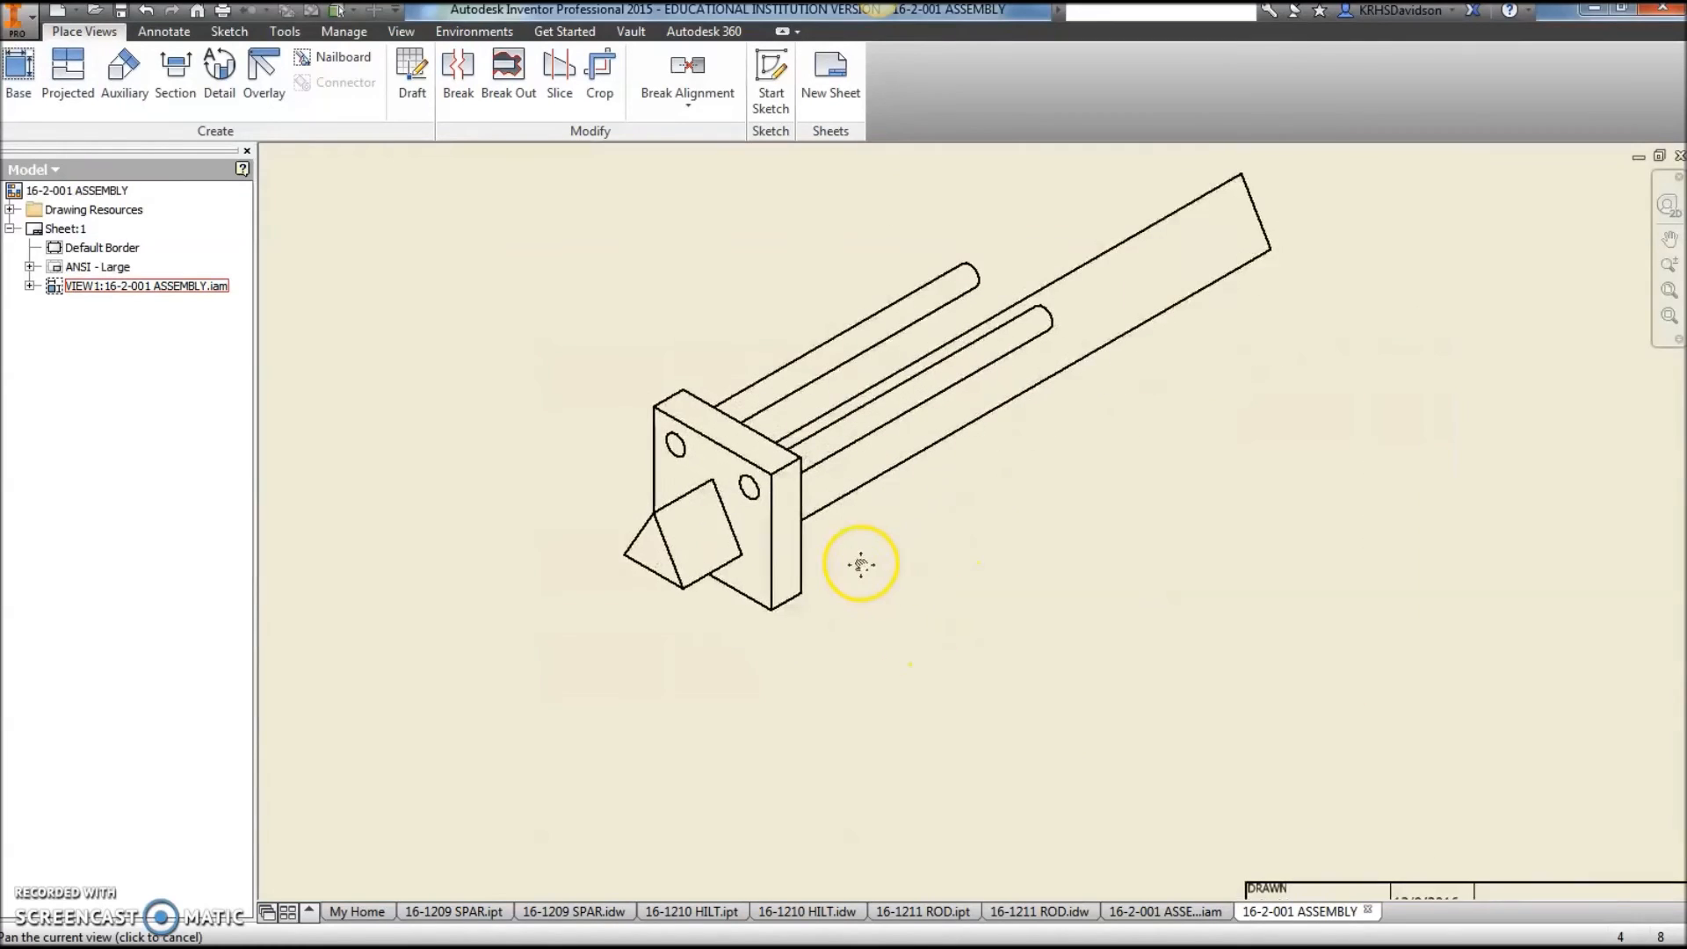
pyautogui.scroll(3, 783, 519)
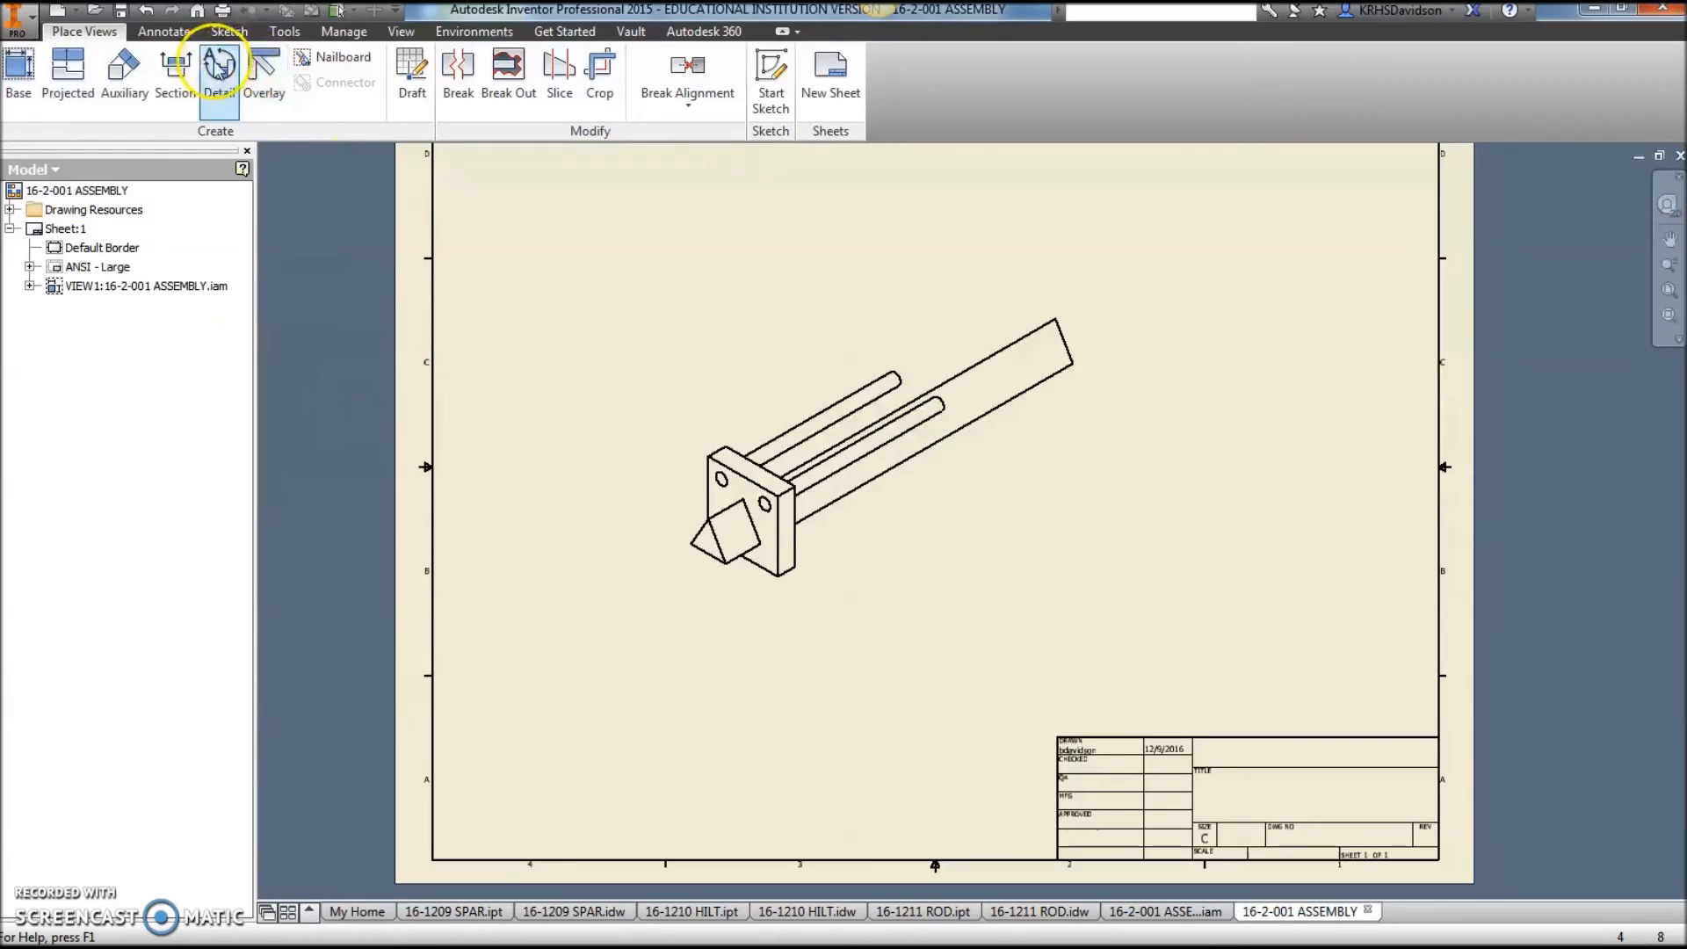
# Place a structured, first-level parts list of the assembly view directly above the title block, enabling the assembly's BOM view.
pyautogui.click(162, 34)
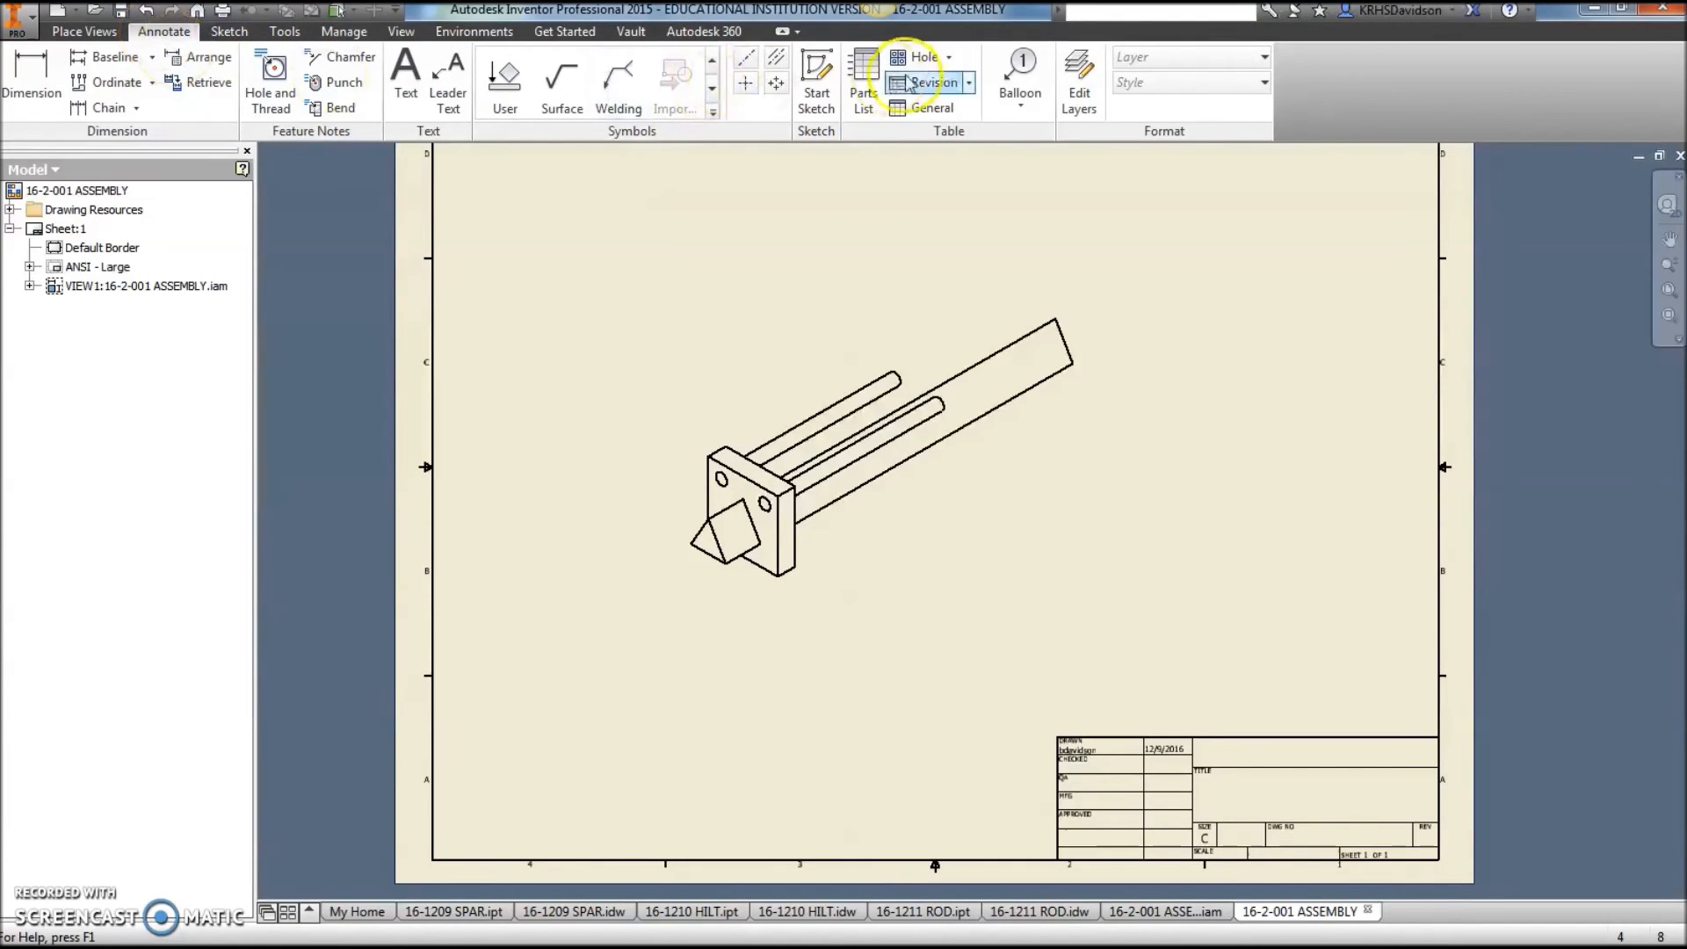
pyautogui.click(865, 68)
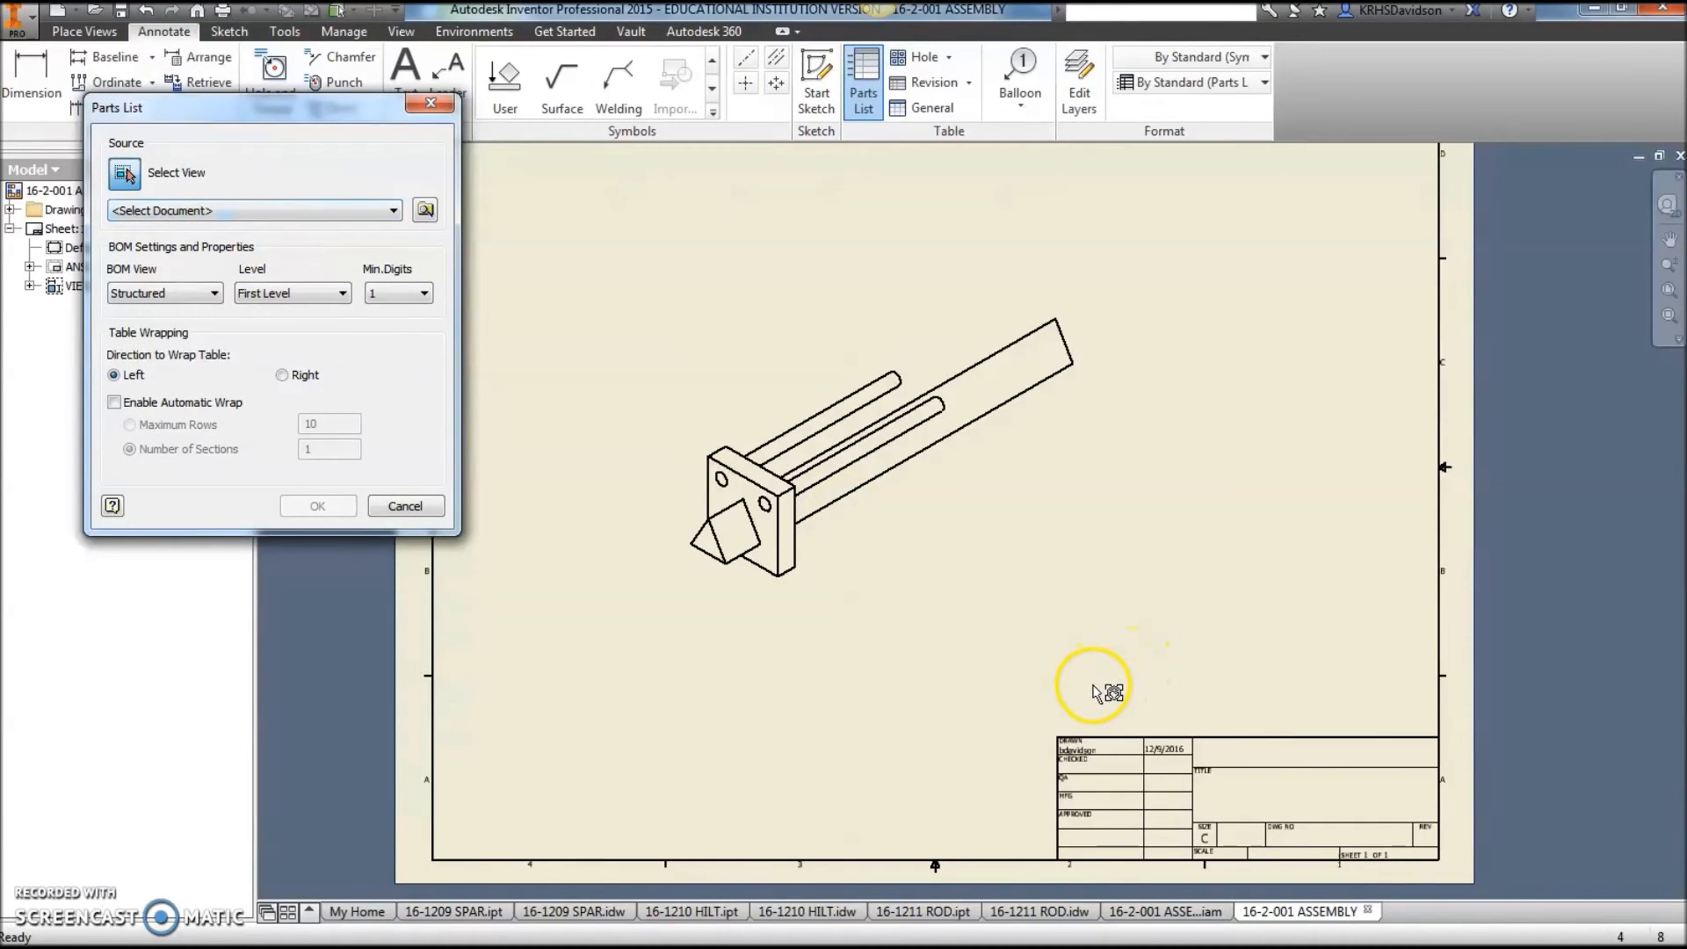
pyautogui.click(986, 545)
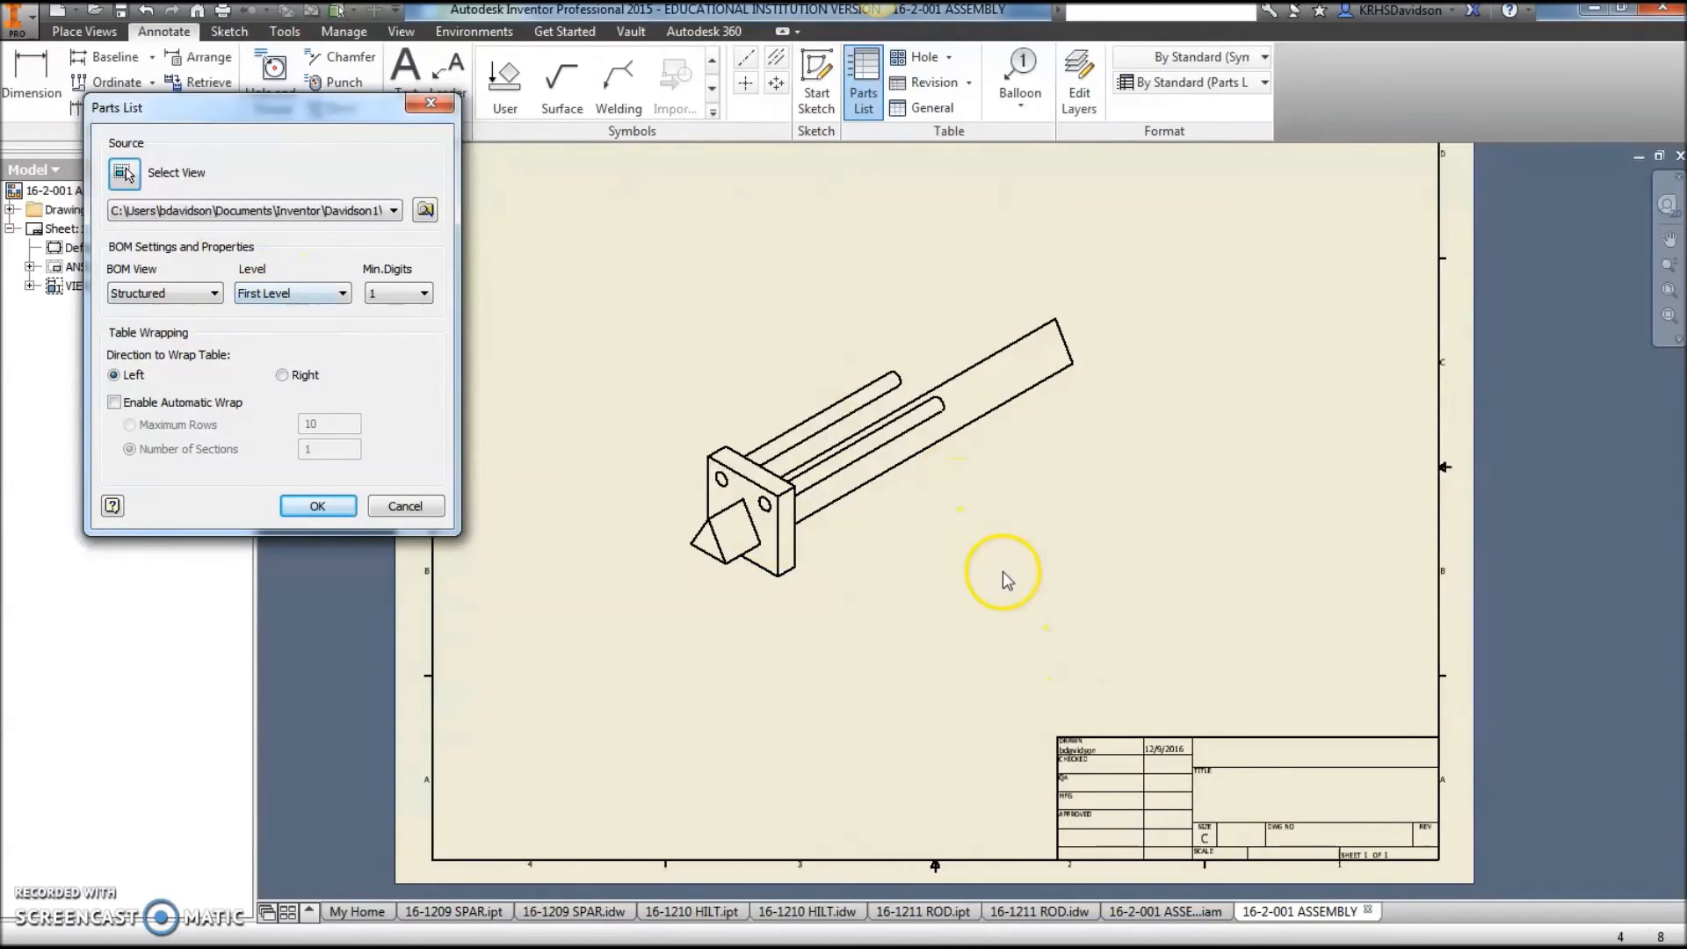
pyautogui.click(318, 506)
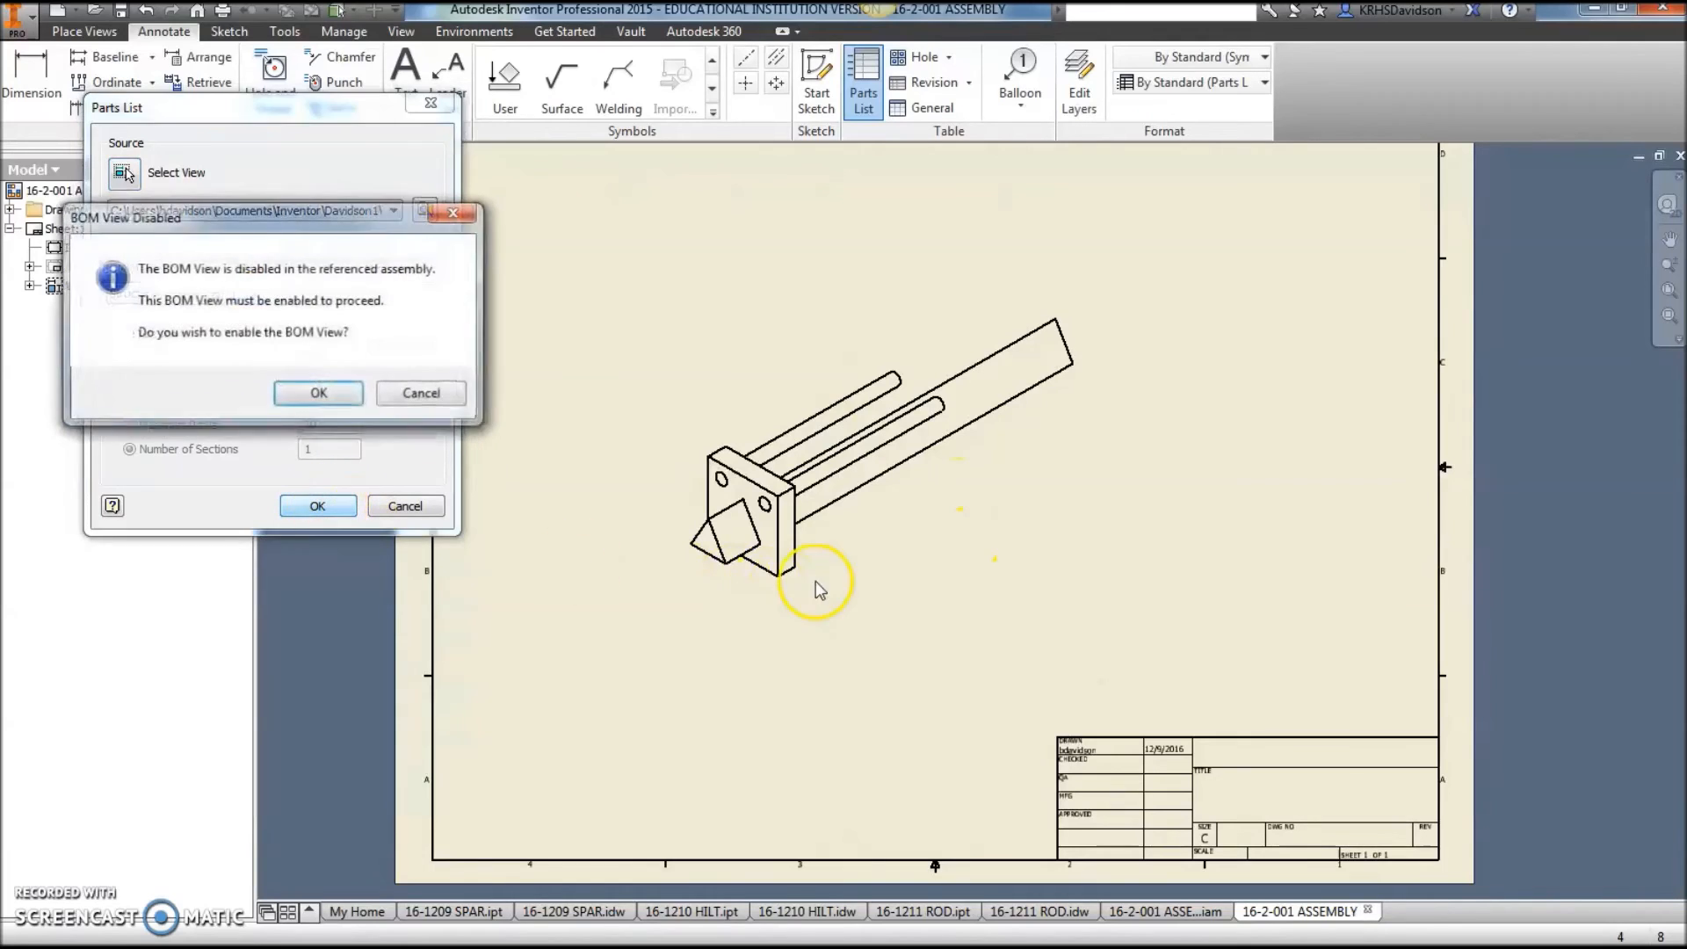
pyautogui.click(318, 395)
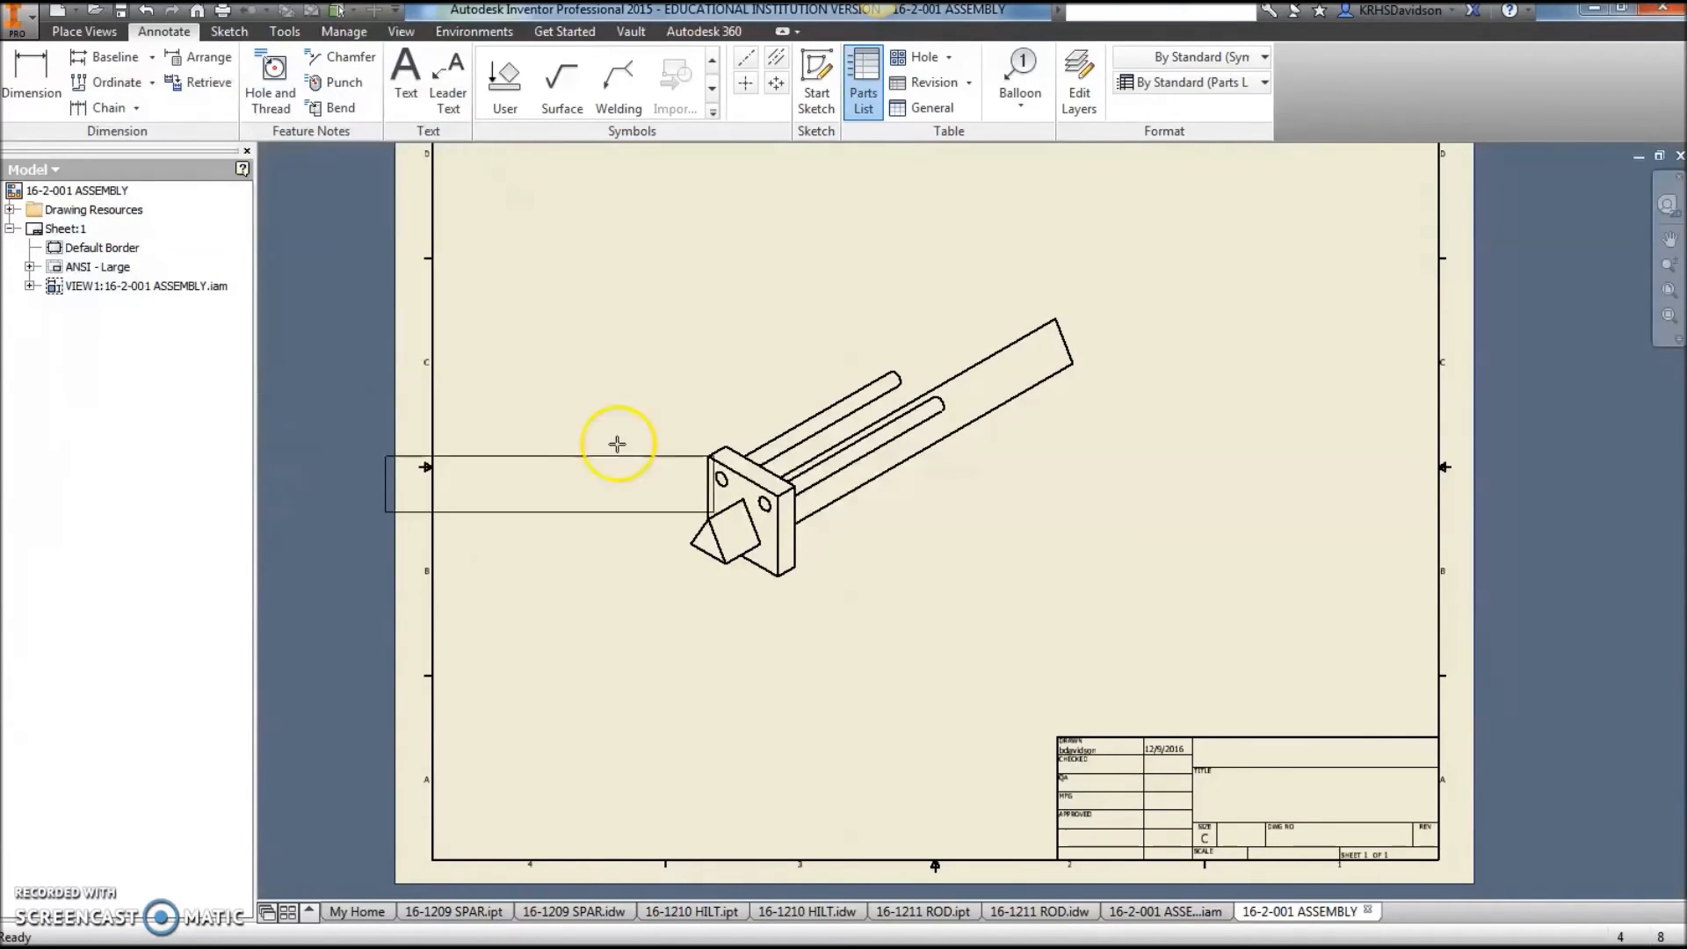
pyautogui.click(1436, 680)
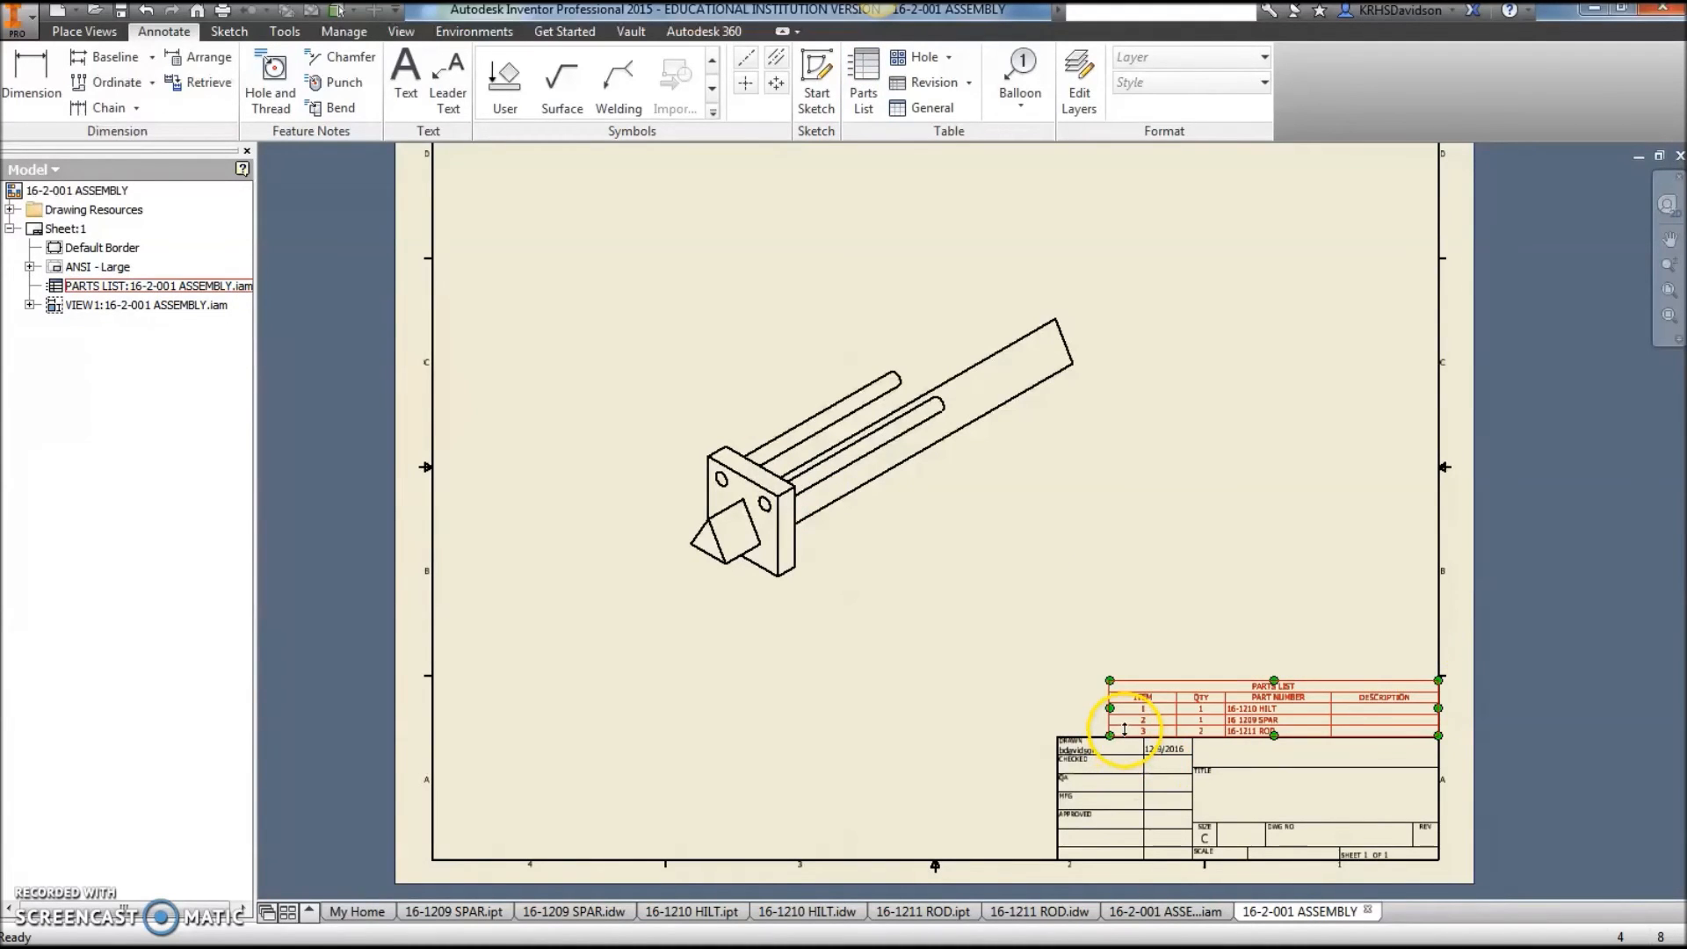
# Add an item balloon to the spar, with its leader on the blade's lower edge.
pyautogui.scroll(5, 1265, 583)
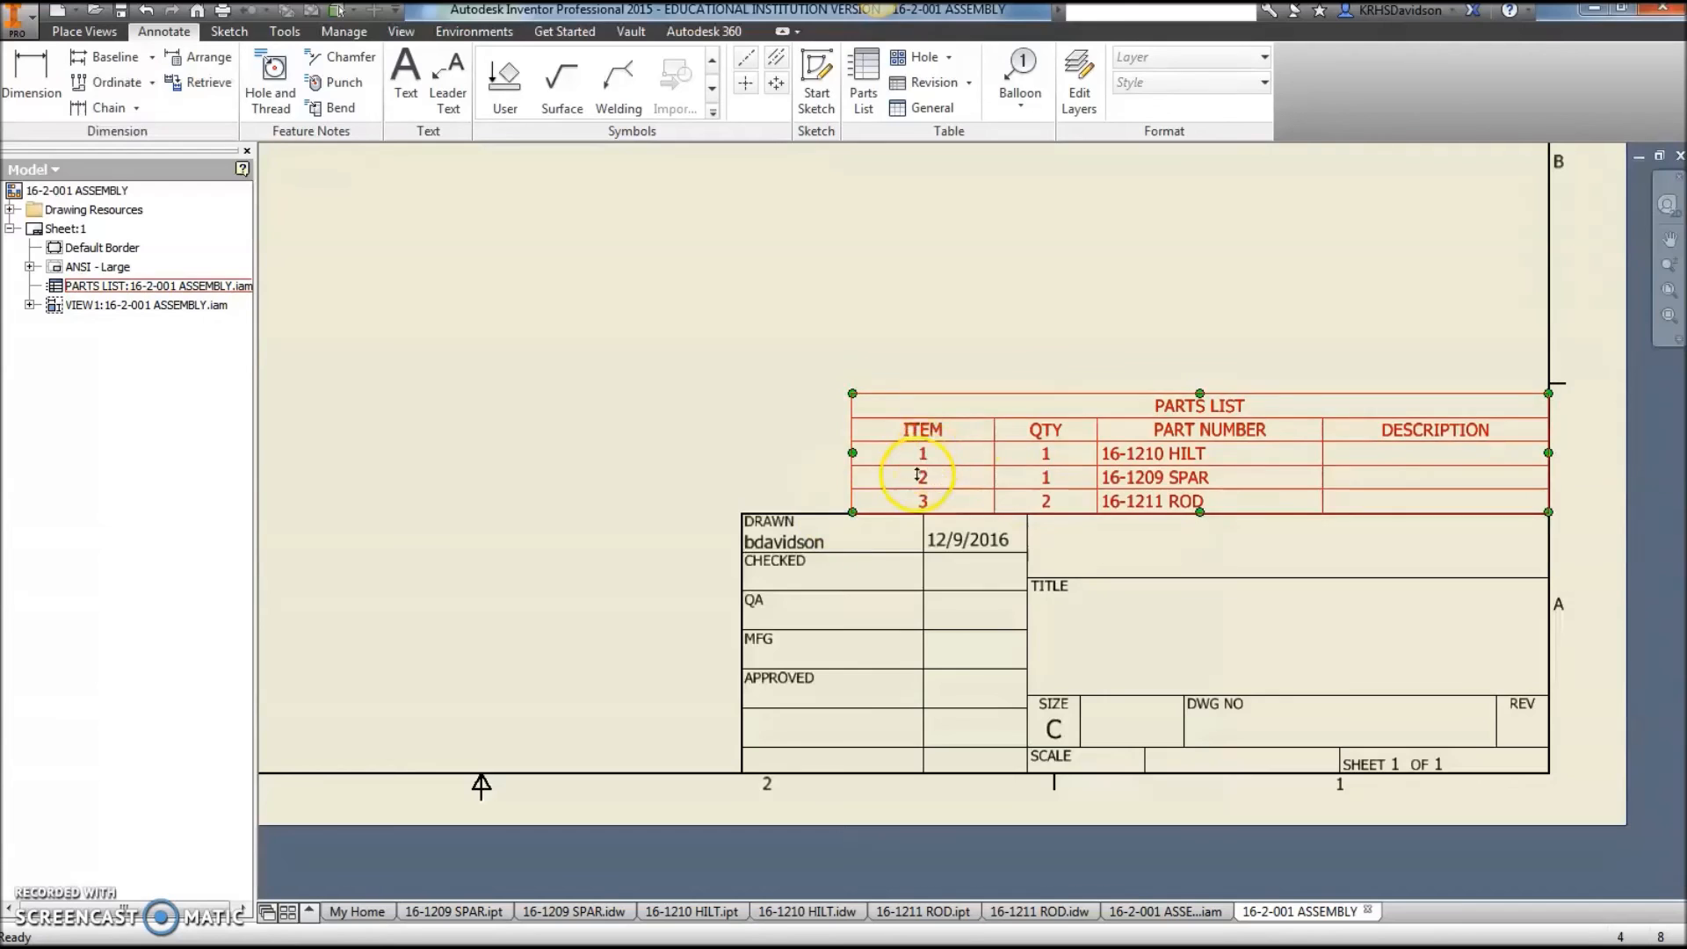
pyautogui.scroll(-3, 1031, 530)
pyautogui.moveTo(889, 292); pyautogui.dragTo(1026, 484, button='middle')
pyautogui.click(1020, 79)
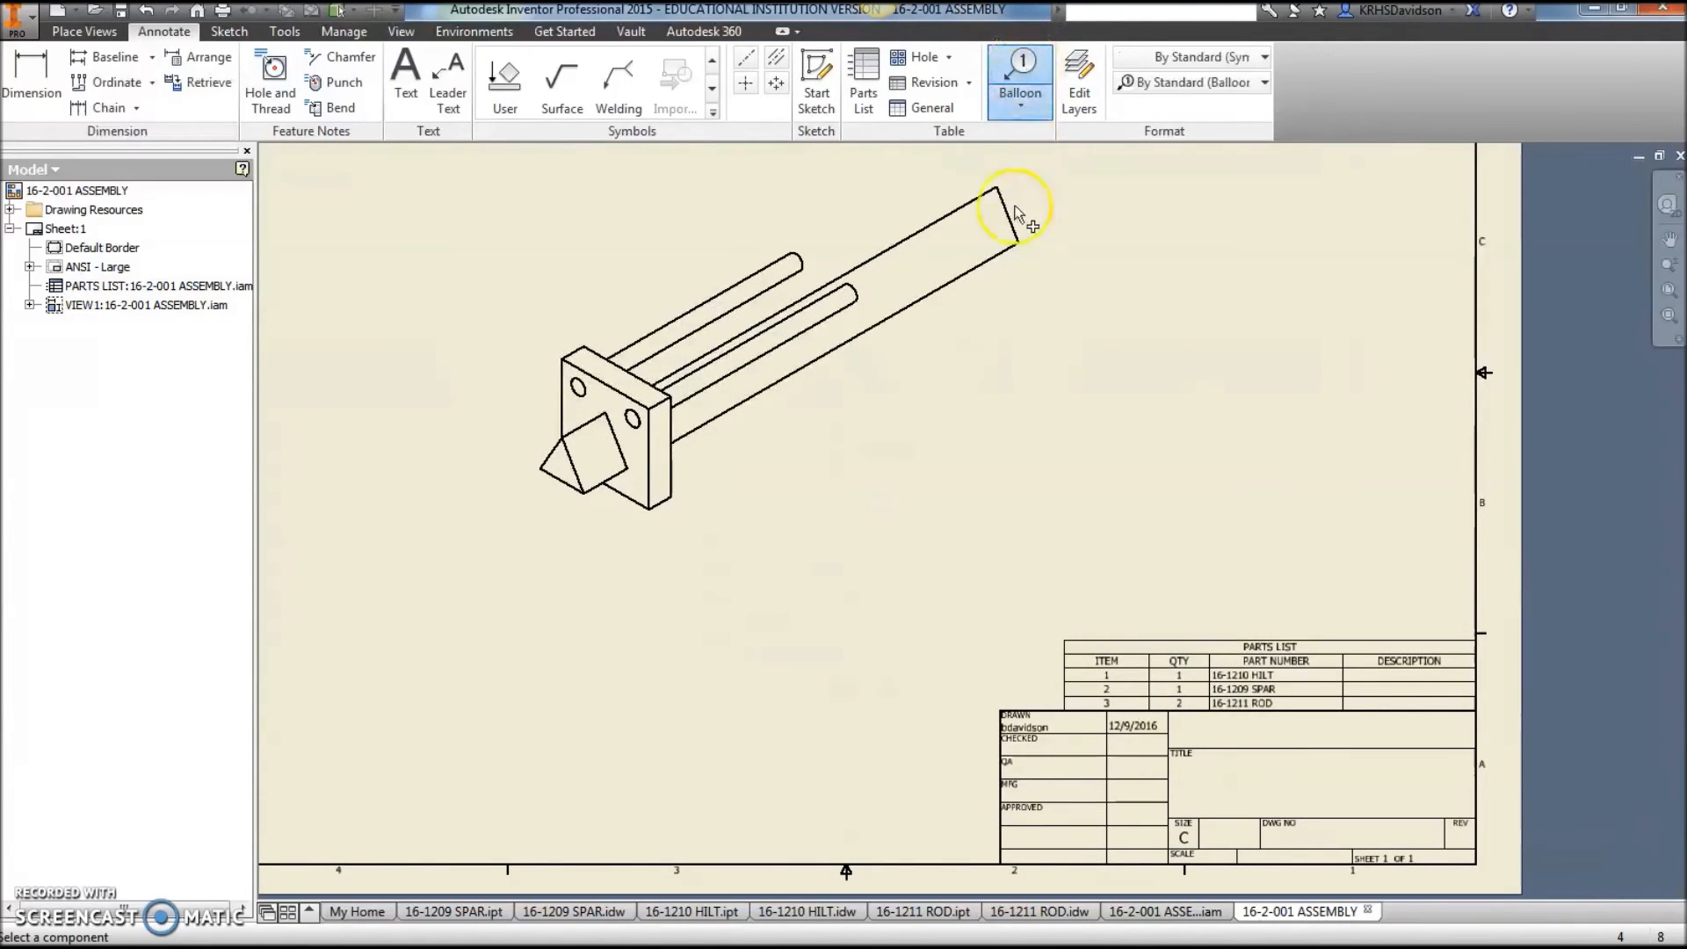
pyautogui.click(910, 310)
pyautogui.click(973, 353)
pyautogui.rightClick(988, 361)
pyautogui.click(1094, 362)
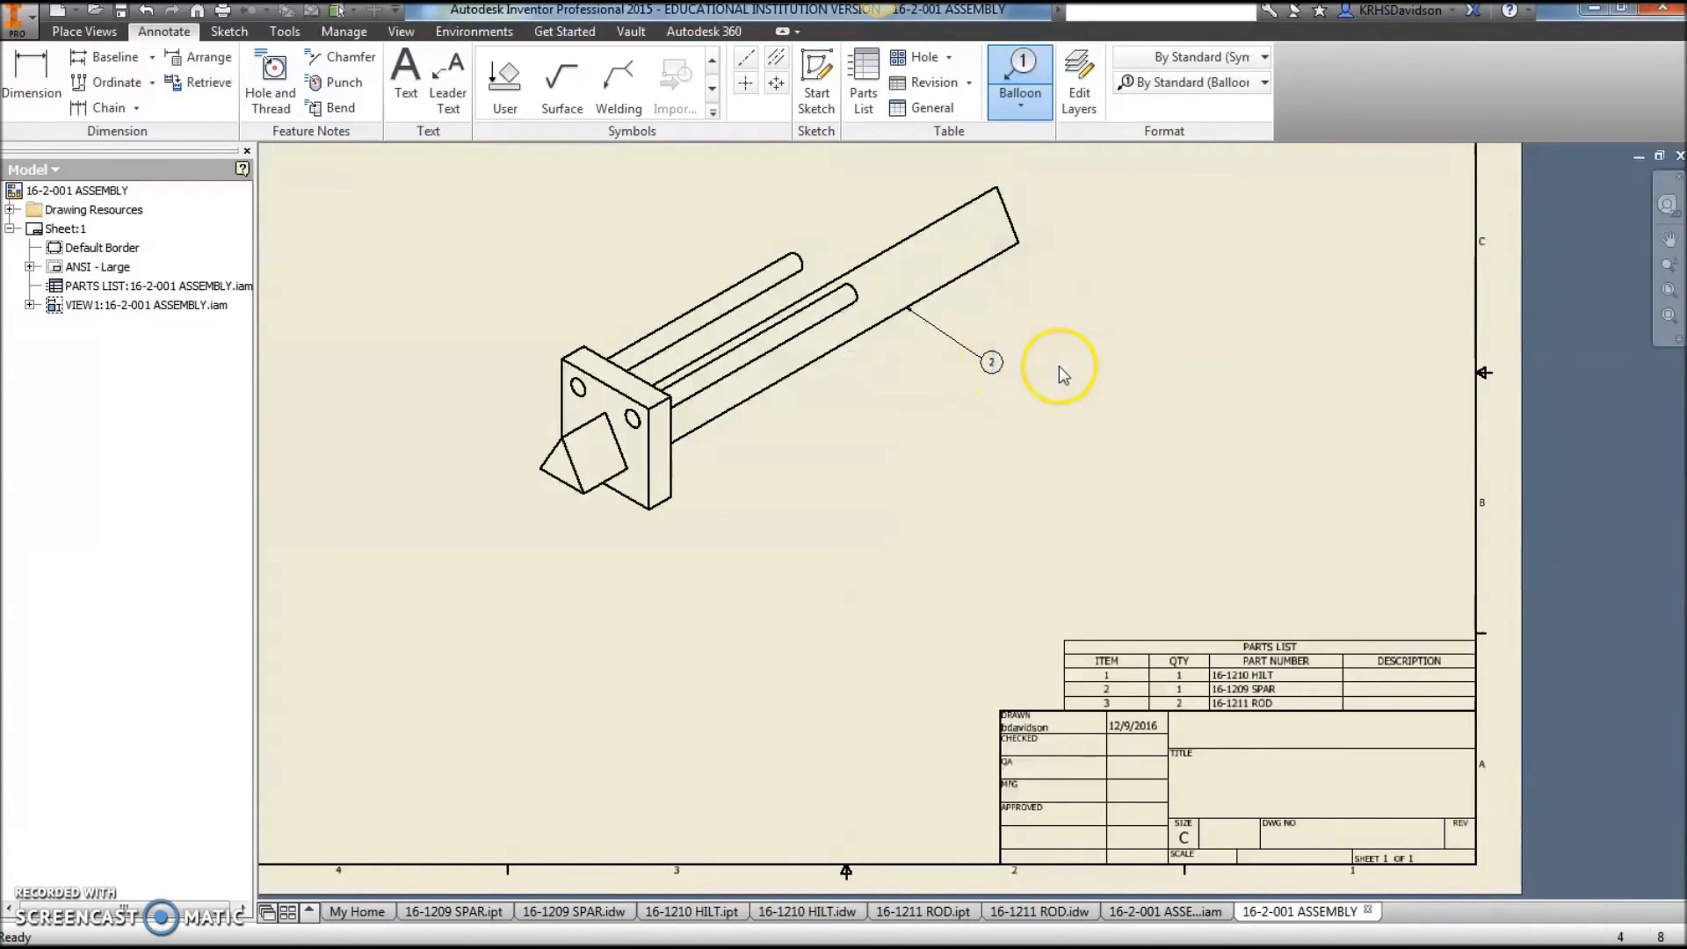
# Add item balloons to both rods, one below the lower rod and one above the upper rod.
pyautogui.click(757, 358)
pyautogui.click(850, 431)
pyautogui.rightClick(849, 431)
pyautogui.click(970, 429)
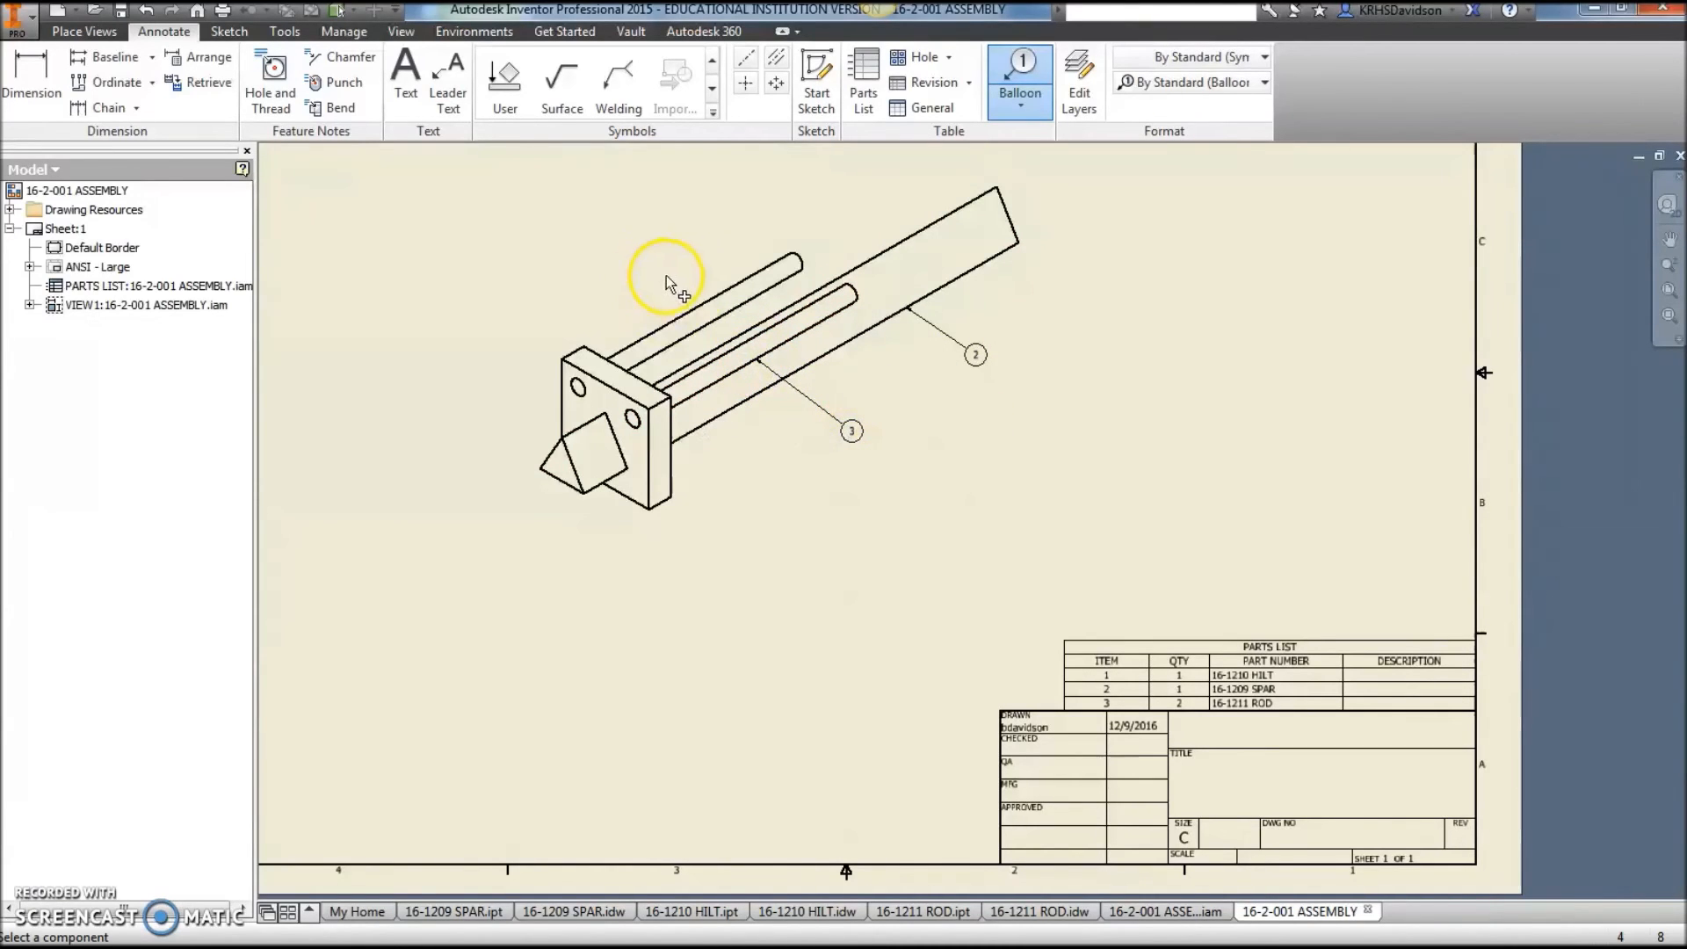
pyautogui.click(703, 299)
pyautogui.click(649, 246)
pyautogui.rightClick(649, 245)
pyautogui.click(740, 249)
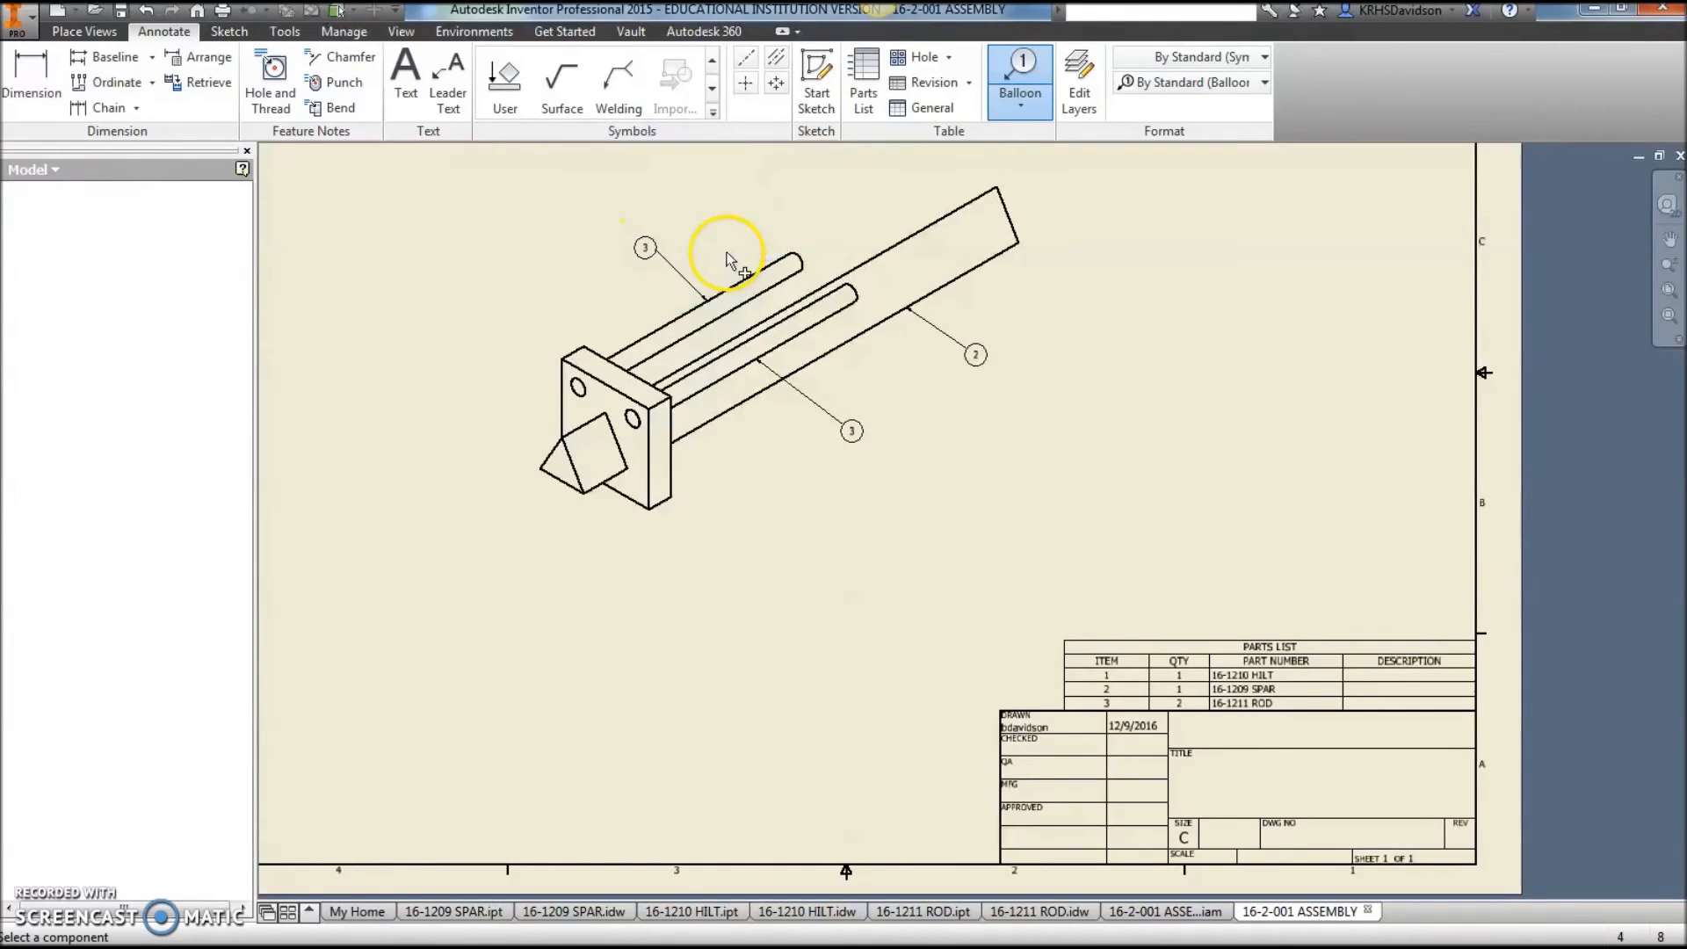
# Add an item balloon to the hilt, with its leader on the plate's upper corner.
pyautogui.click(571, 353)
pyautogui.click(503, 307)
pyautogui.rightClick(504, 307)
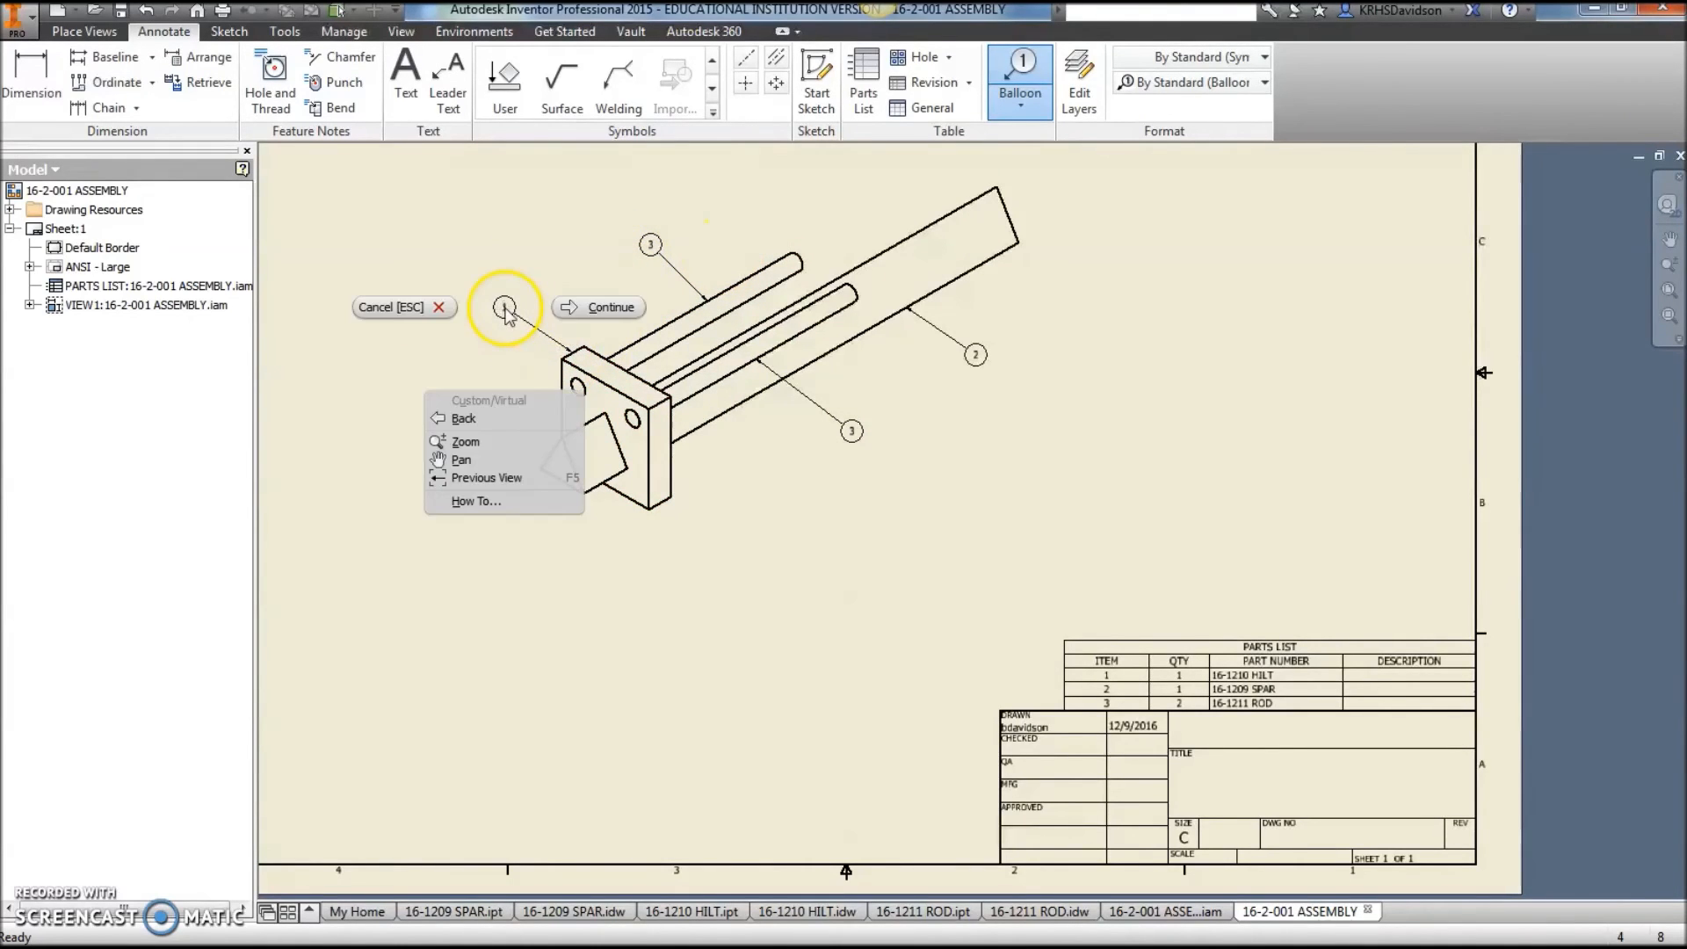
pyautogui.click(591, 306)
# In the drawing's iProperties, set the title to ASSEMBLY and the company to KETTLE RUN HIGH SCHOOL.
pyautogui.moveTo(565, 521); pyautogui.dragTo(630, 542, button='middle')
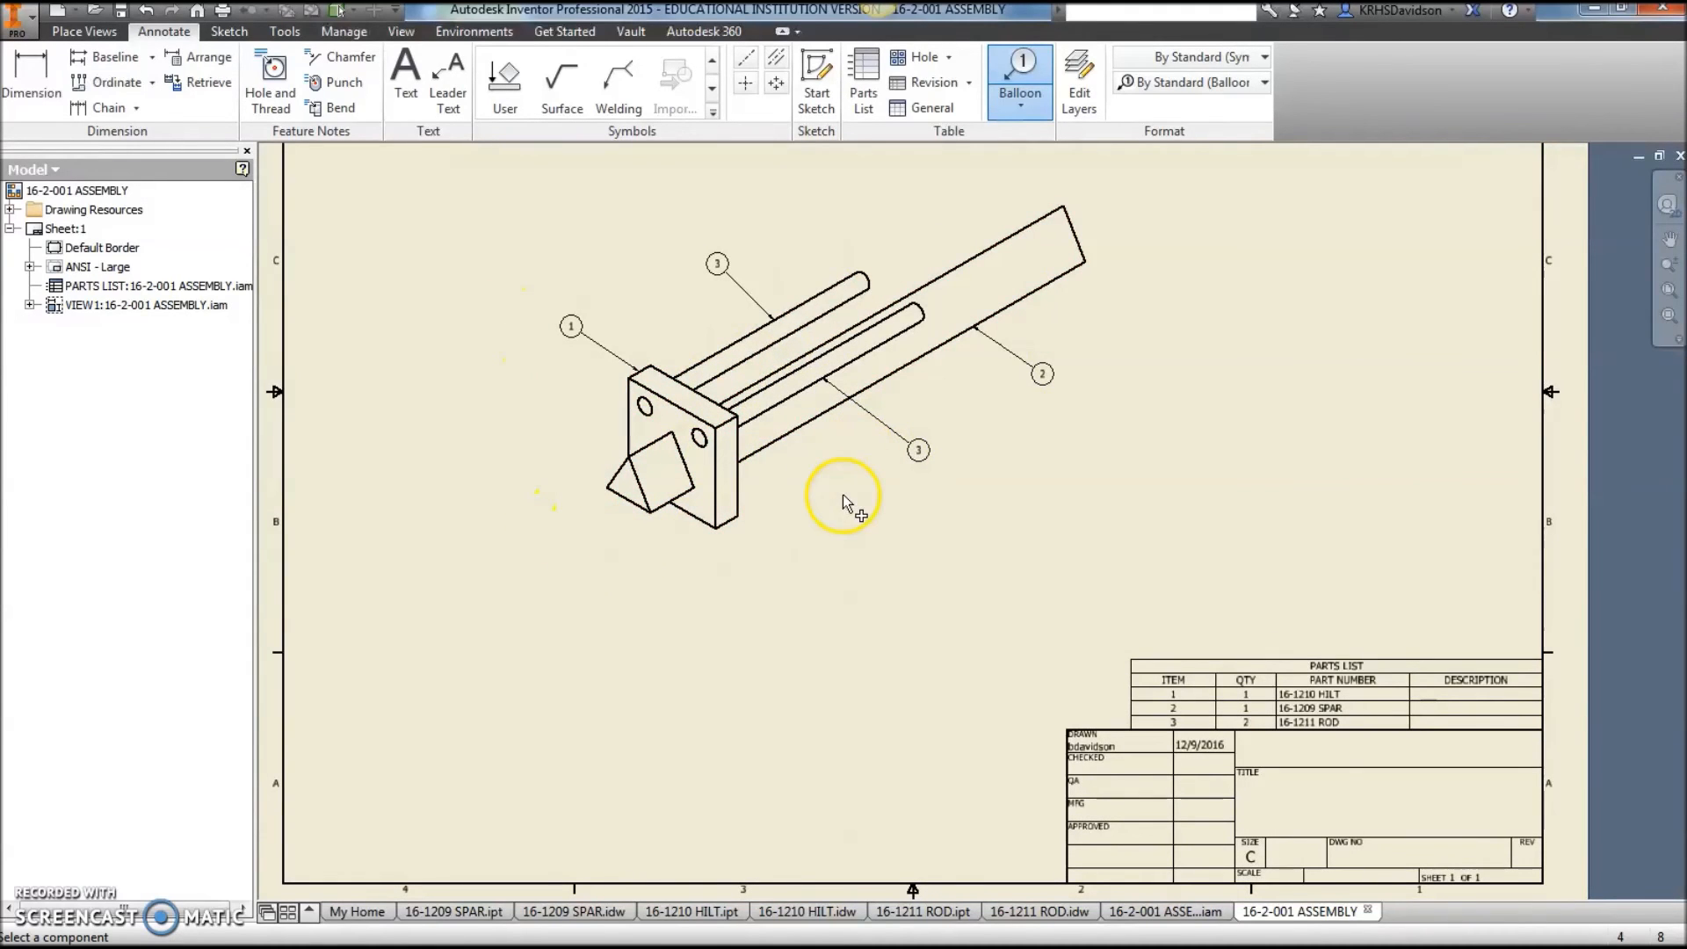
pyautogui.click(35, 18)
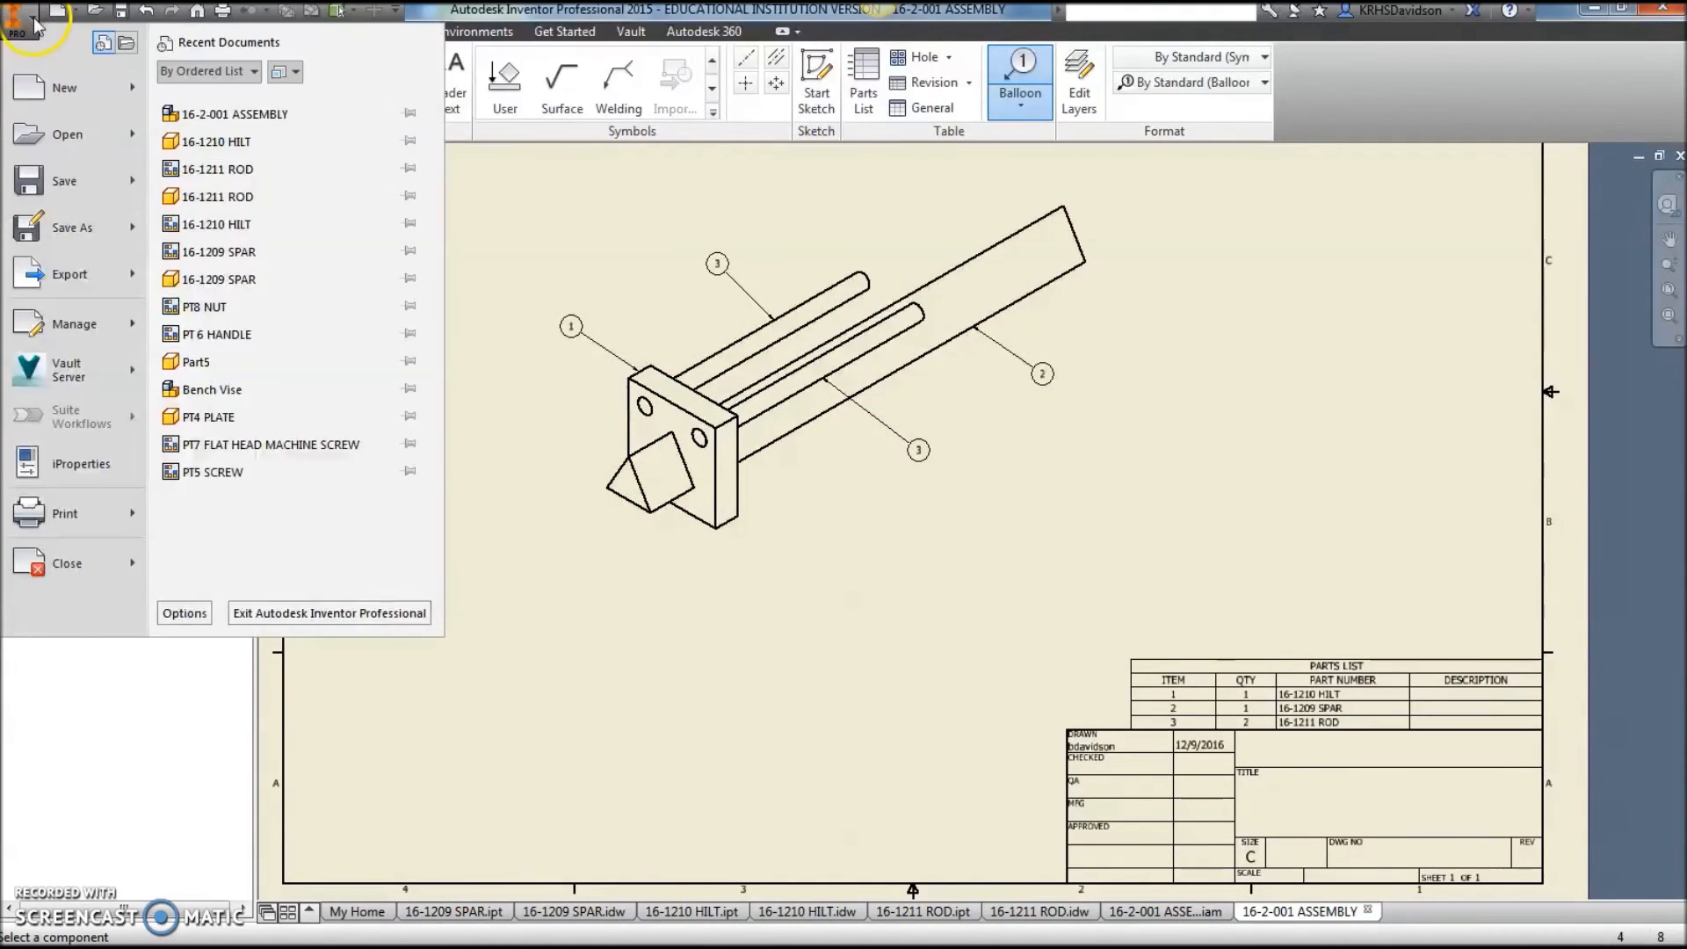
pyautogui.click(90, 466)
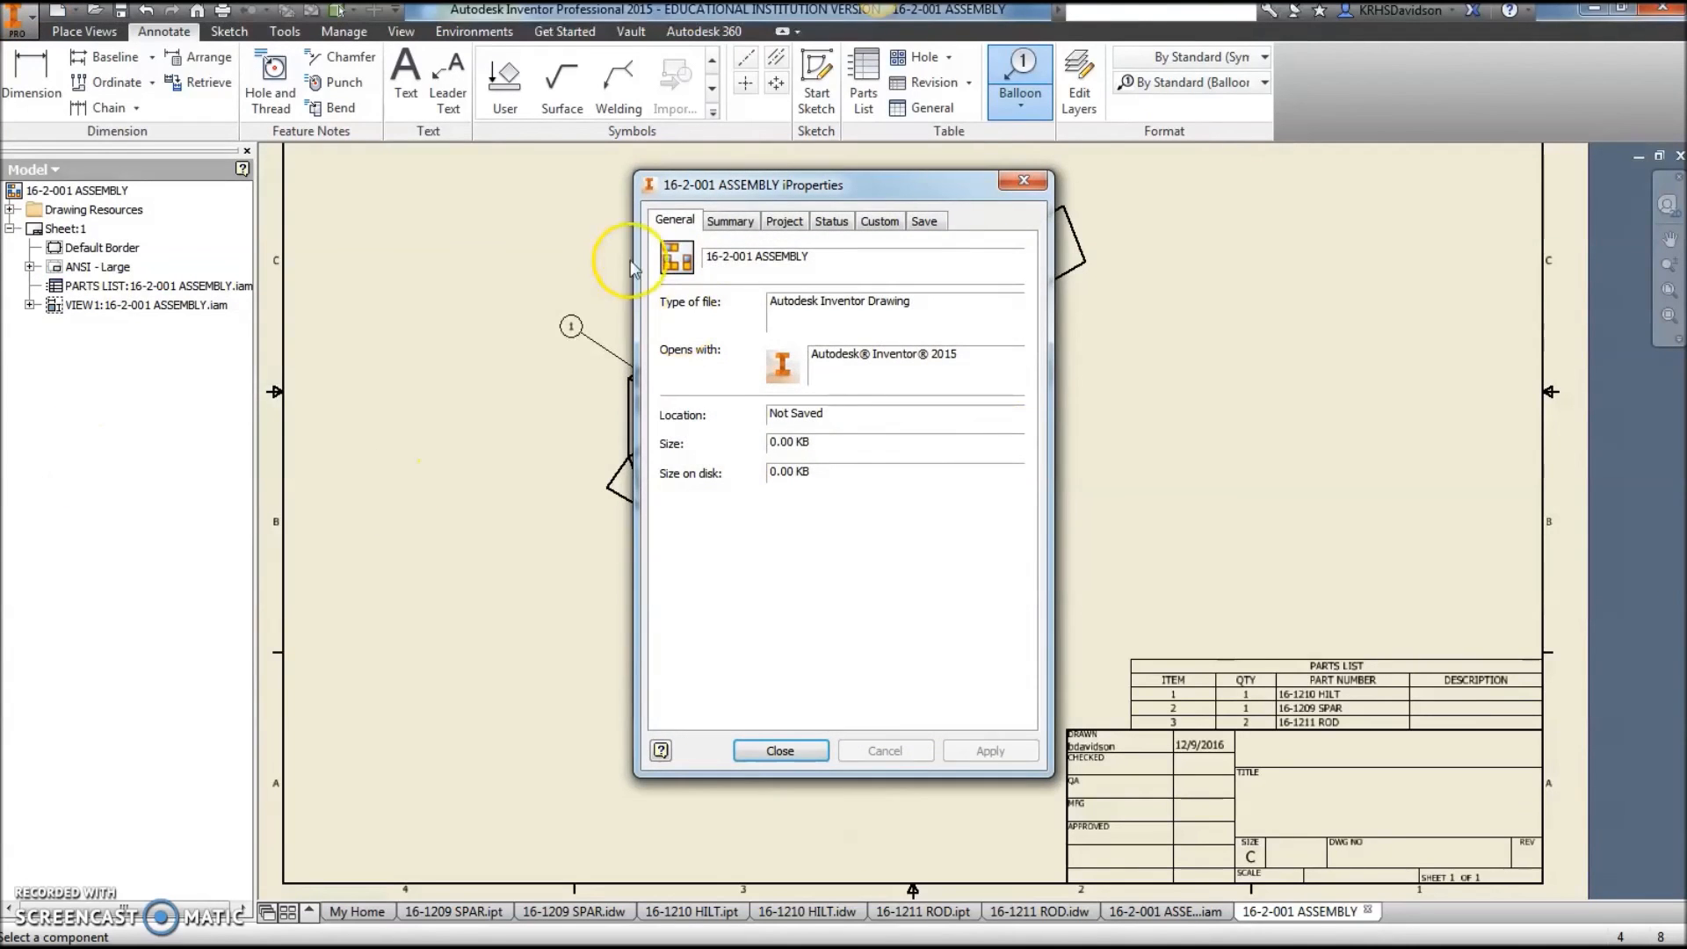
pyautogui.click(727, 221)
pyautogui.click(799, 249)
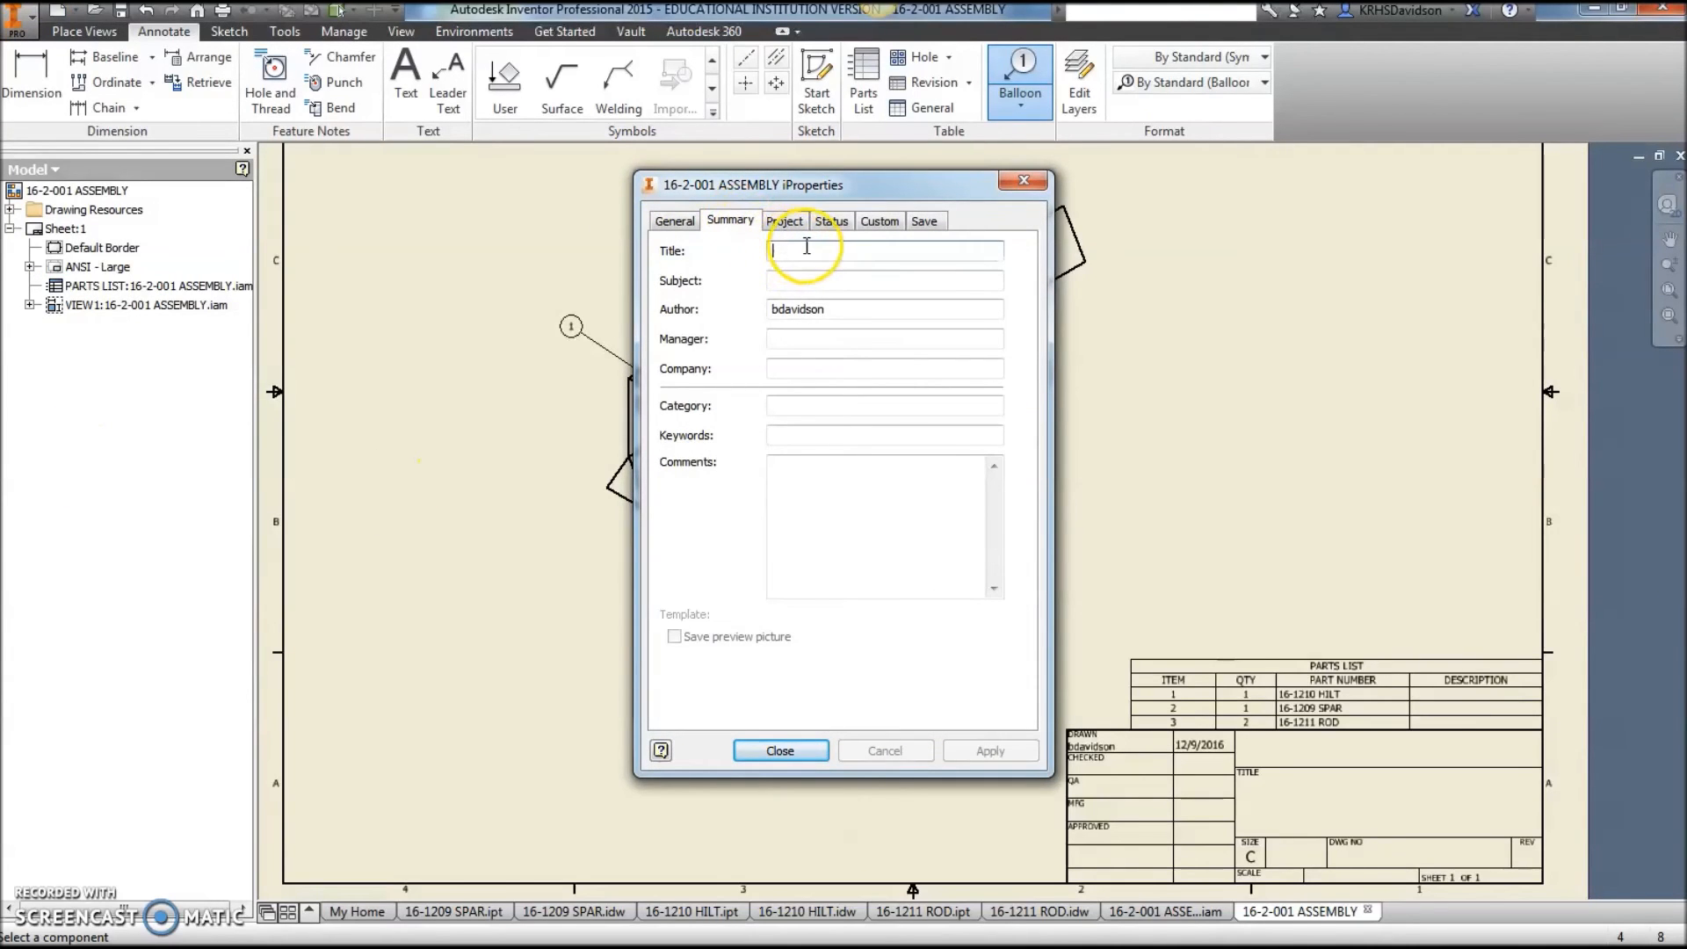
pyautogui.write('ASSEMBLY')
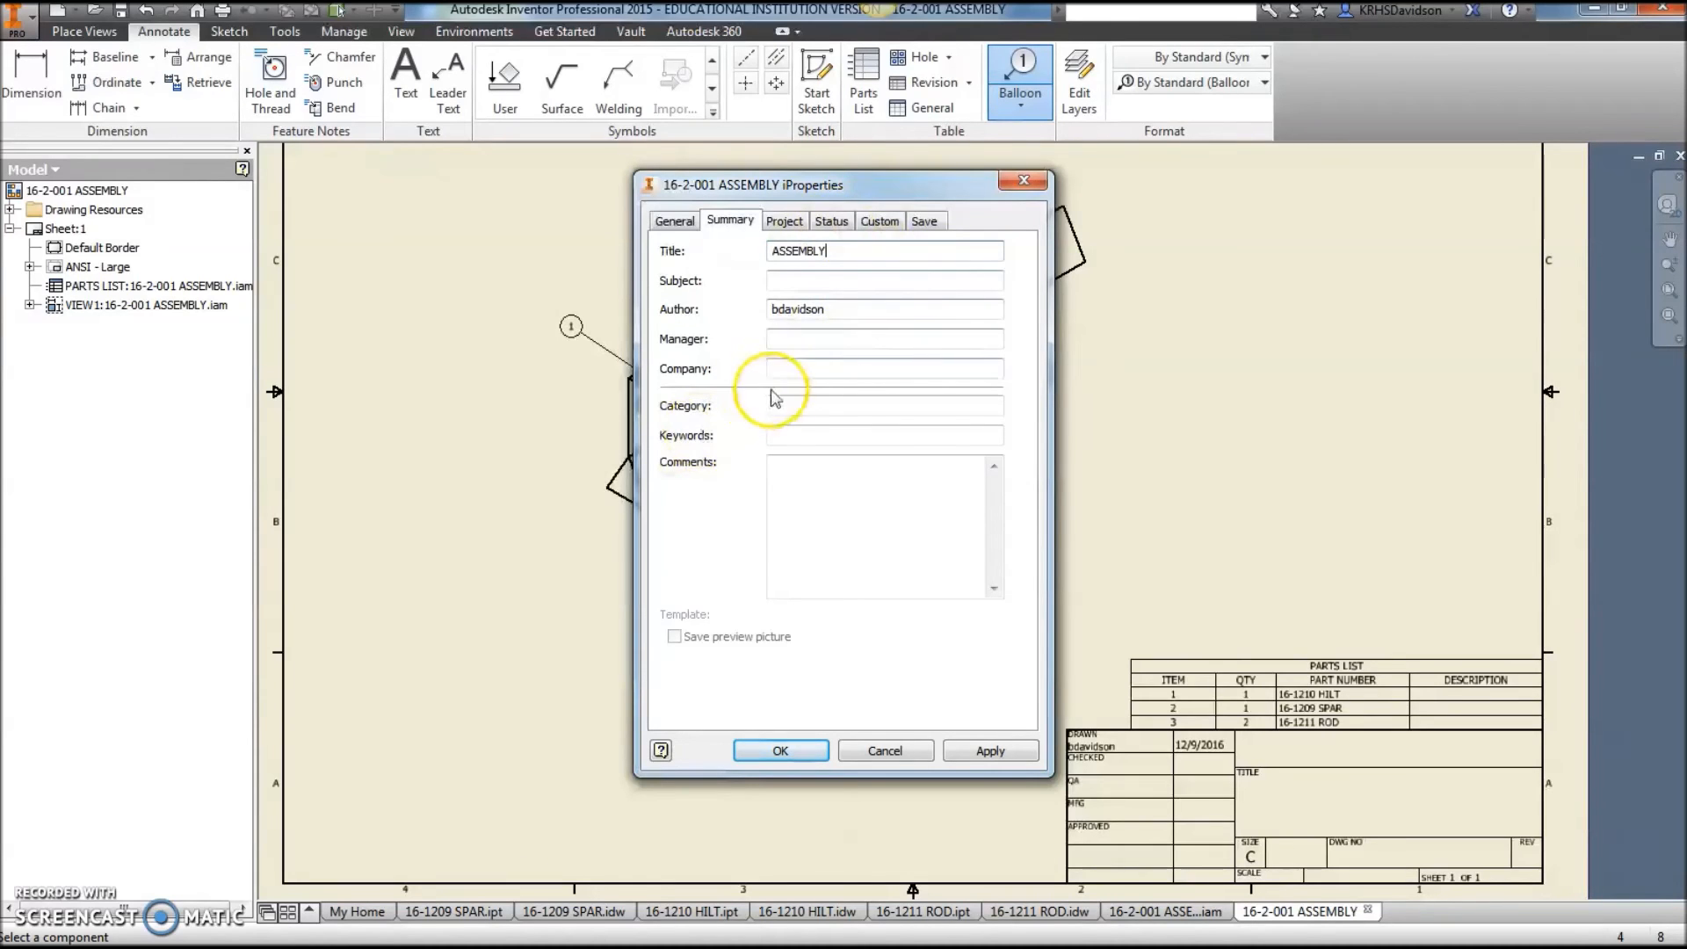
pyautogui.click(815, 365)
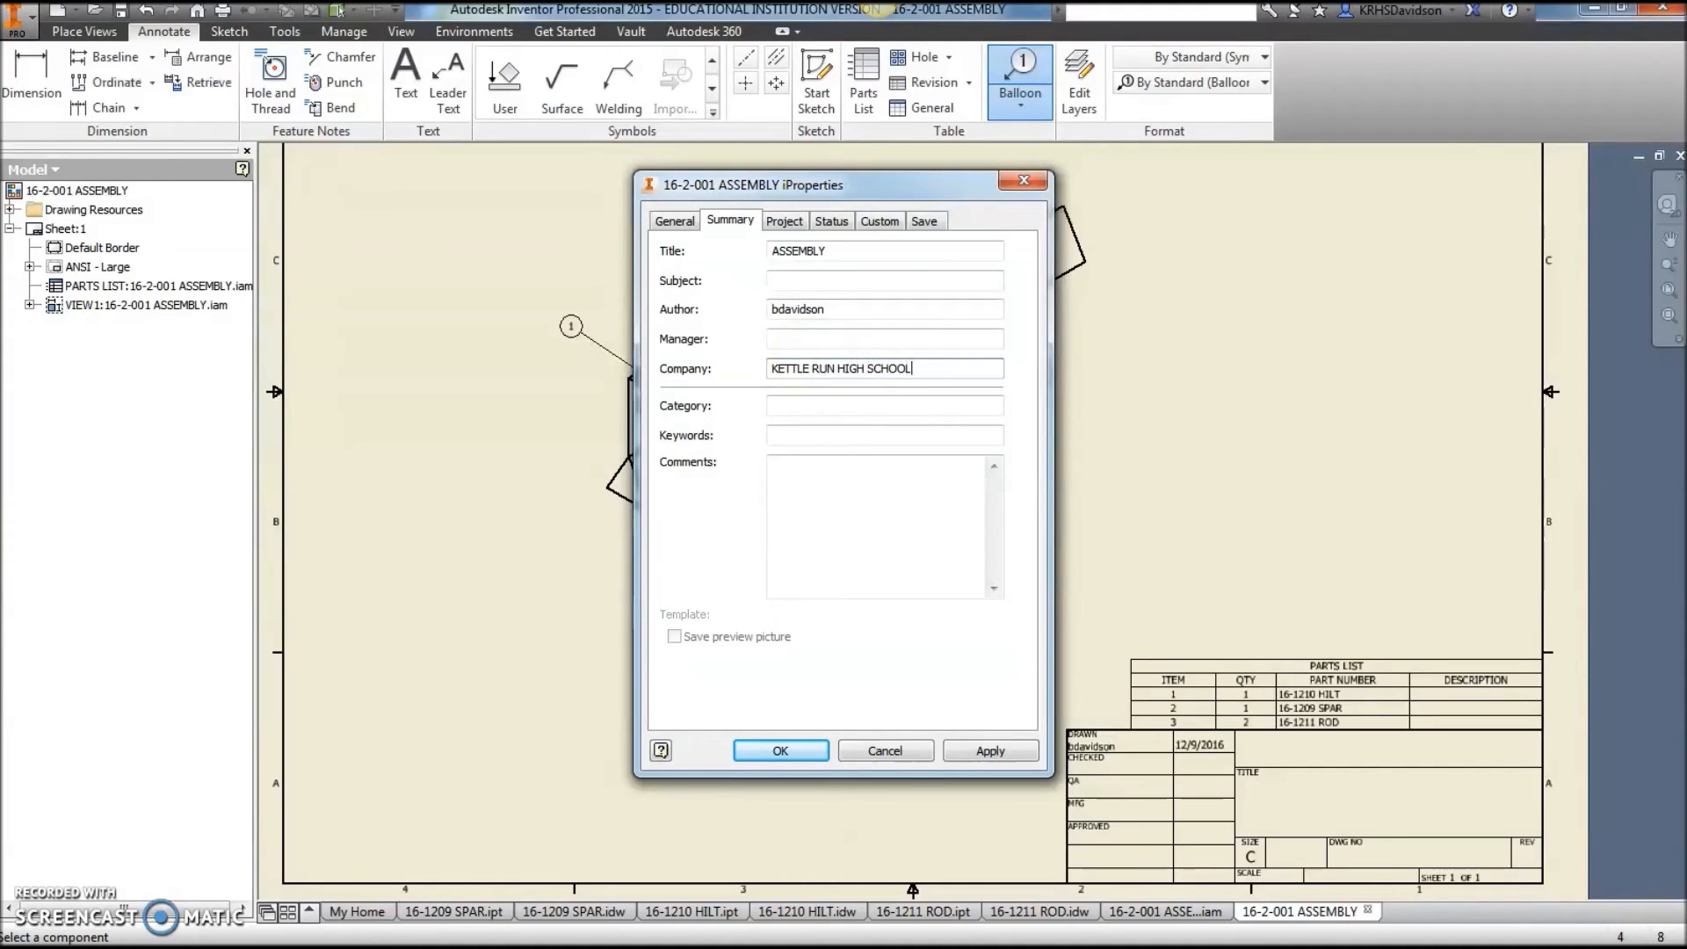
# Set the drawing's part number to 16-2-001 and apply the iProperties to the title block.
pyautogui.click(784, 220)
pyautogui.click(835, 309)
pyautogui.write('16-2-0')
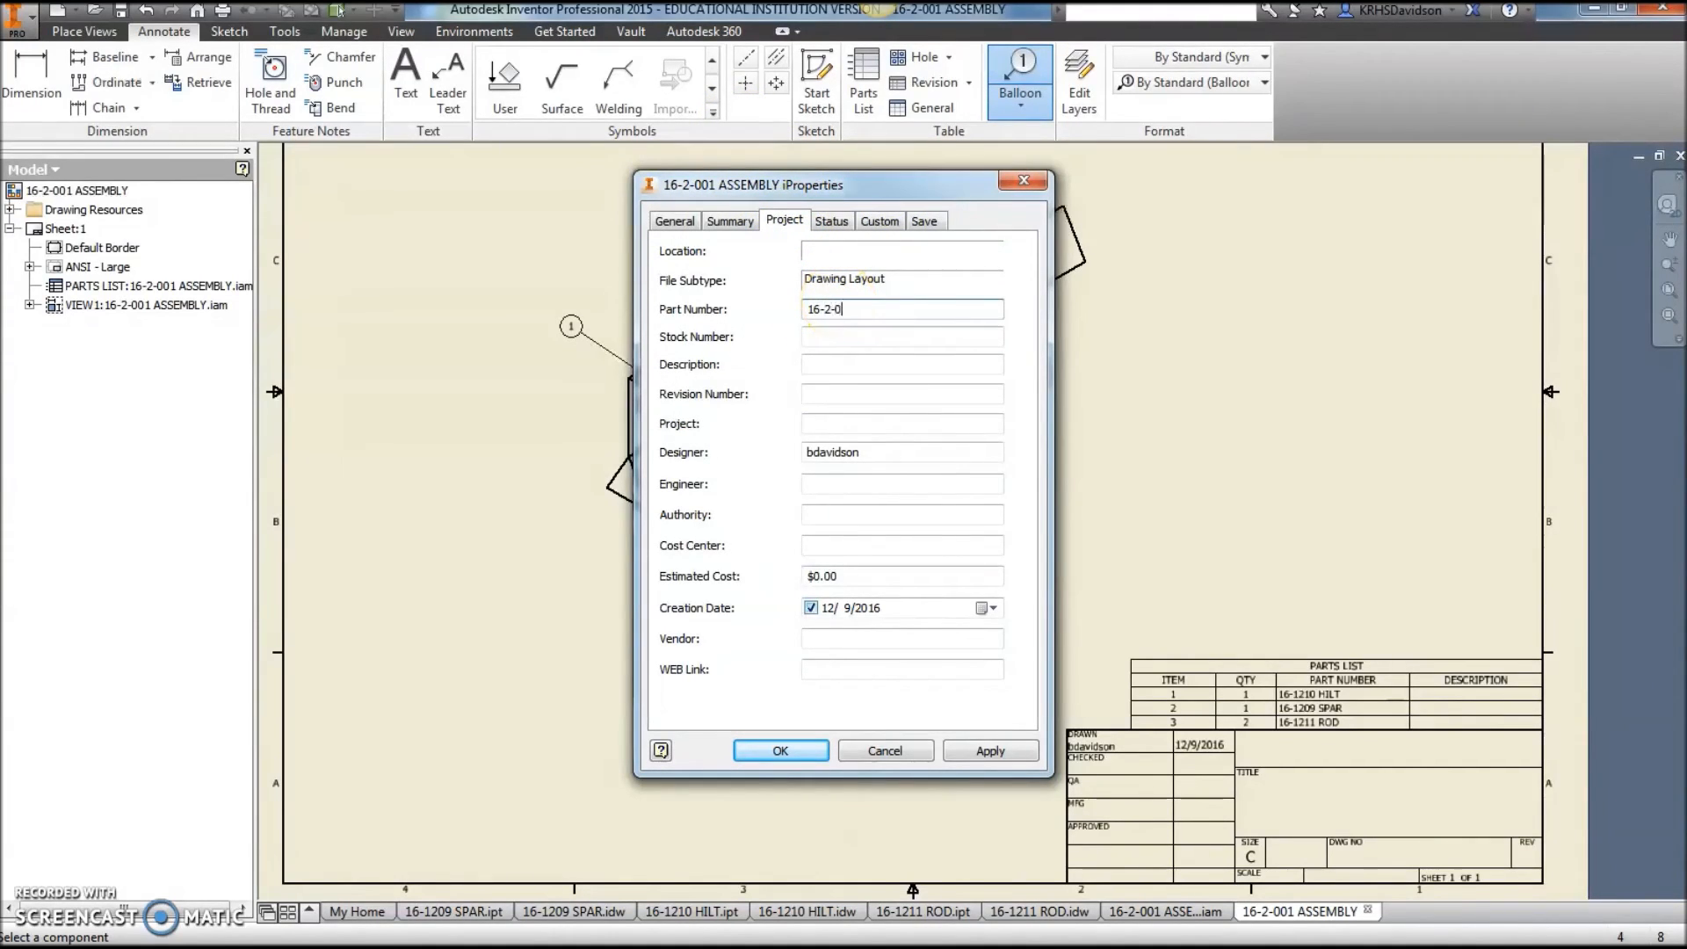
pyautogui.write('01')
pyautogui.click(990, 751)
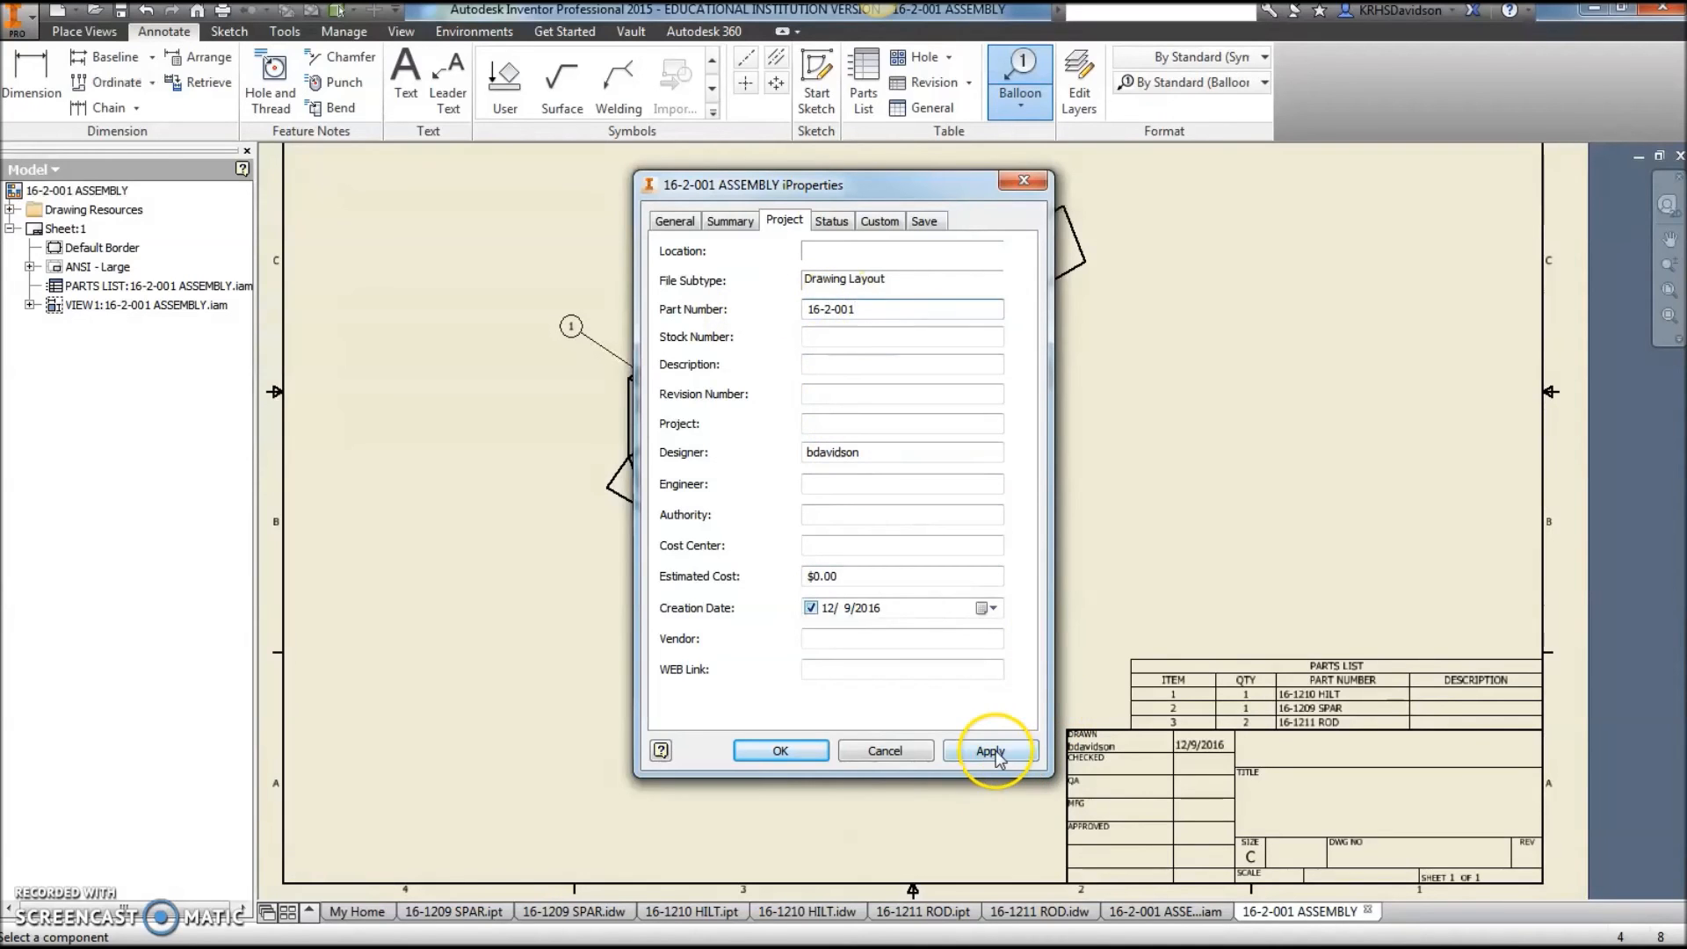
pyautogui.click(780, 748)
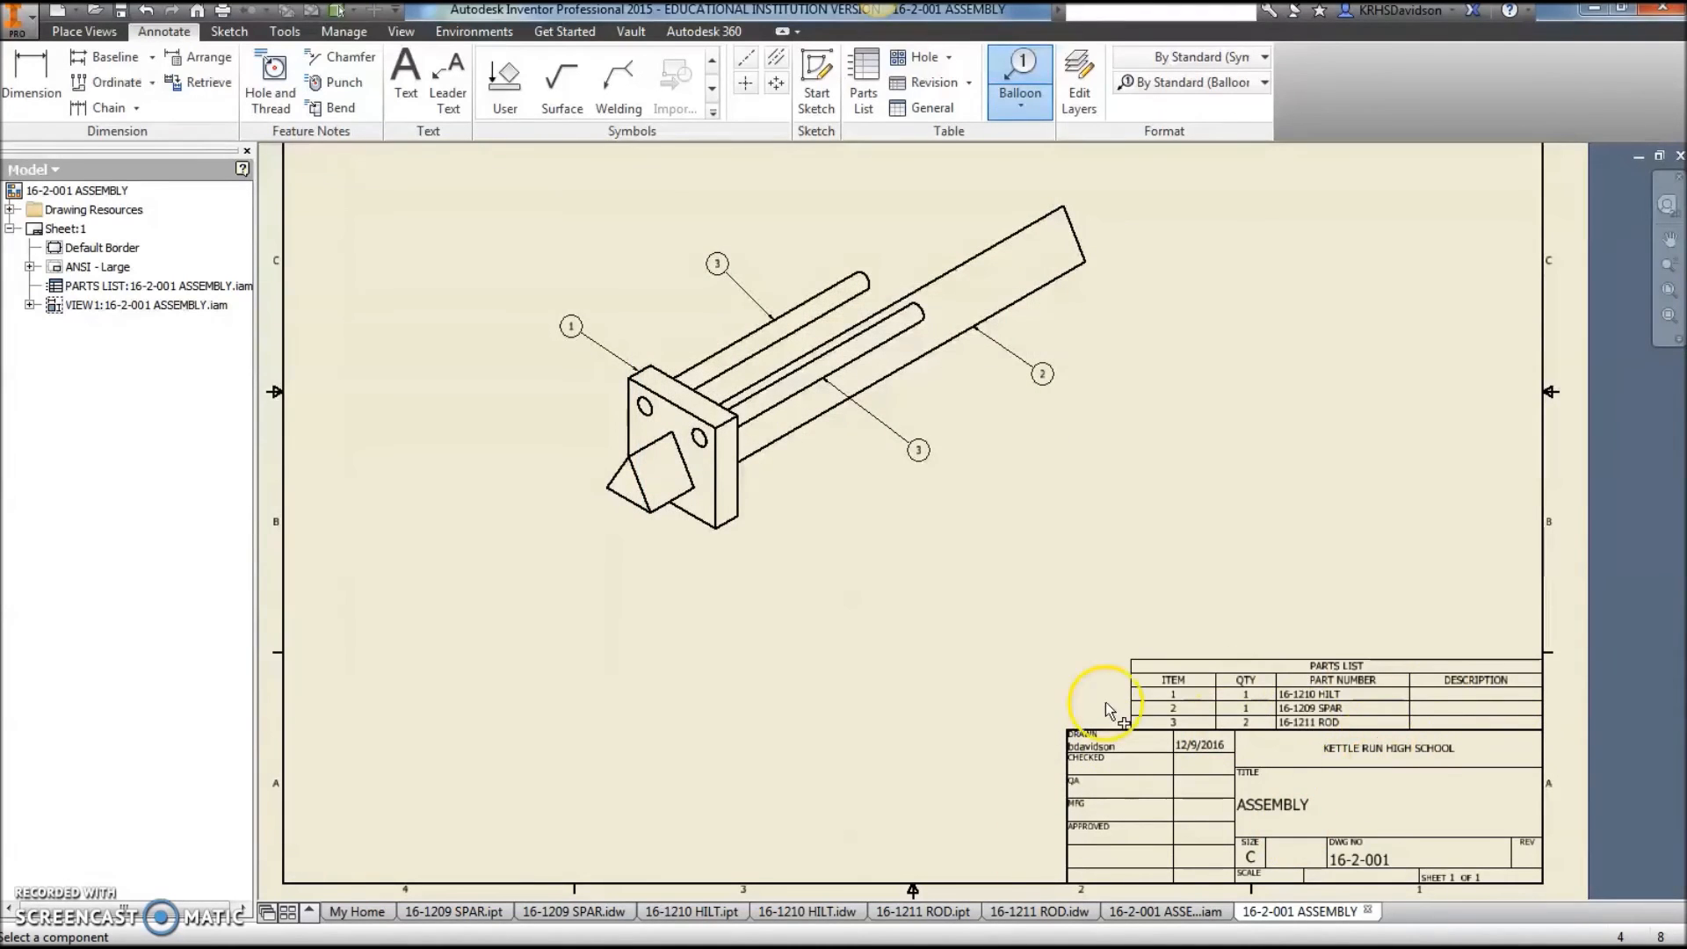
# Change the sheet size to B and move the assembly view back inside the border, clear of the title block.
pyautogui.scroll(-6, 936, 580)
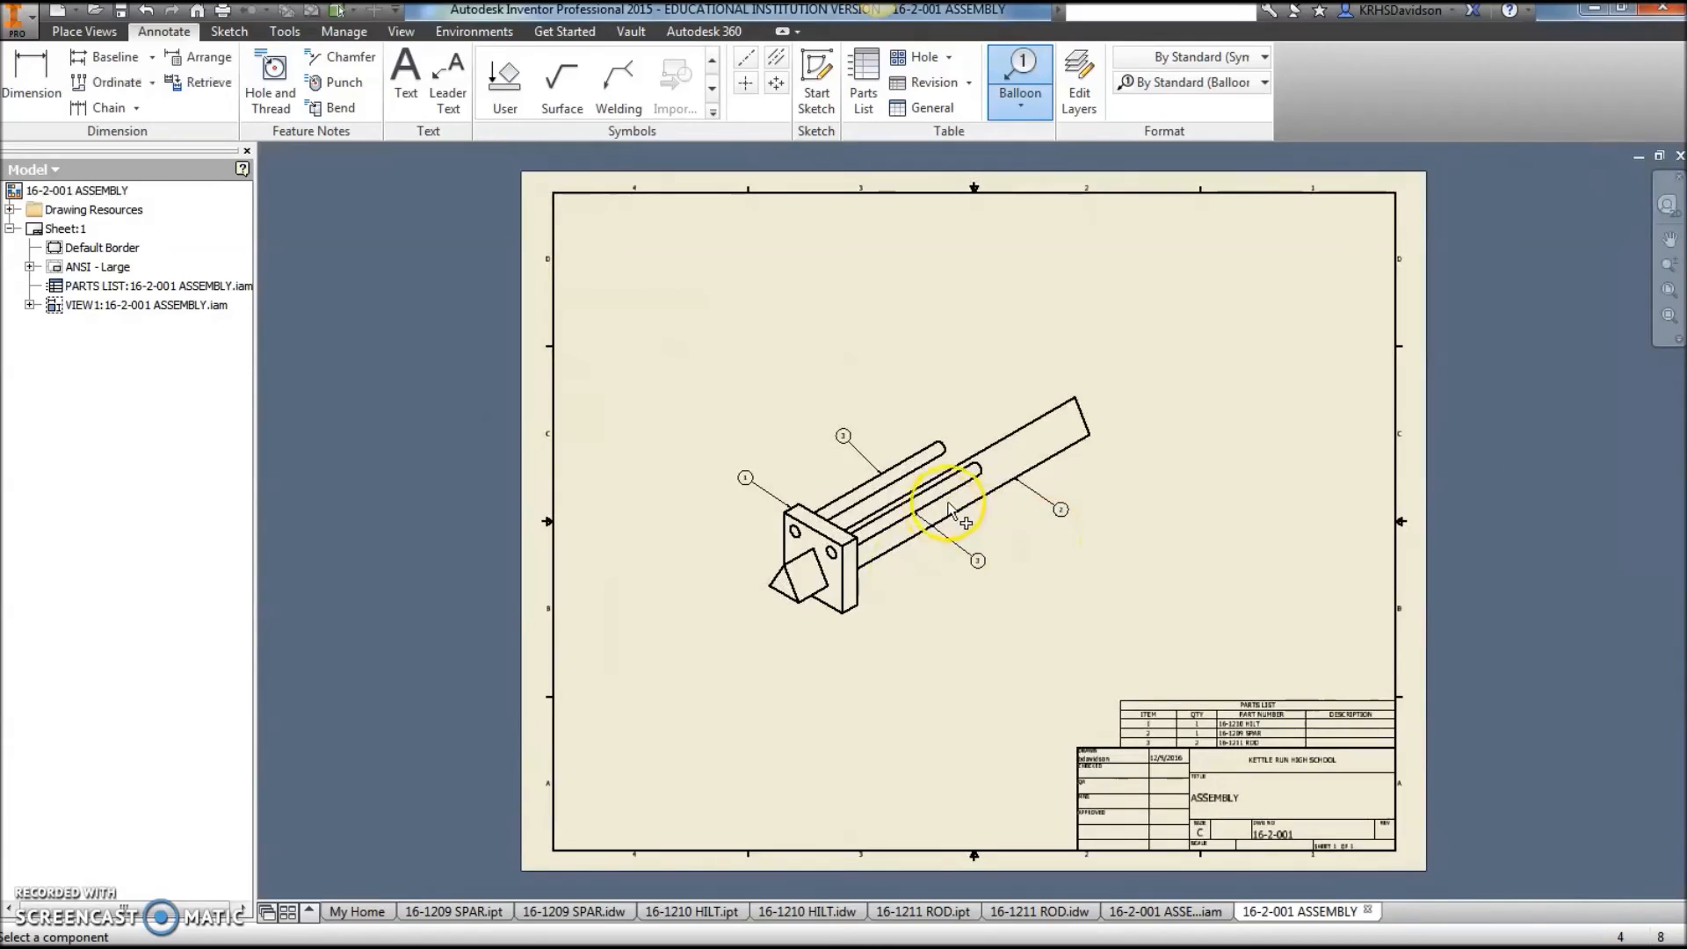
pyautogui.scroll(6, 953, 505)
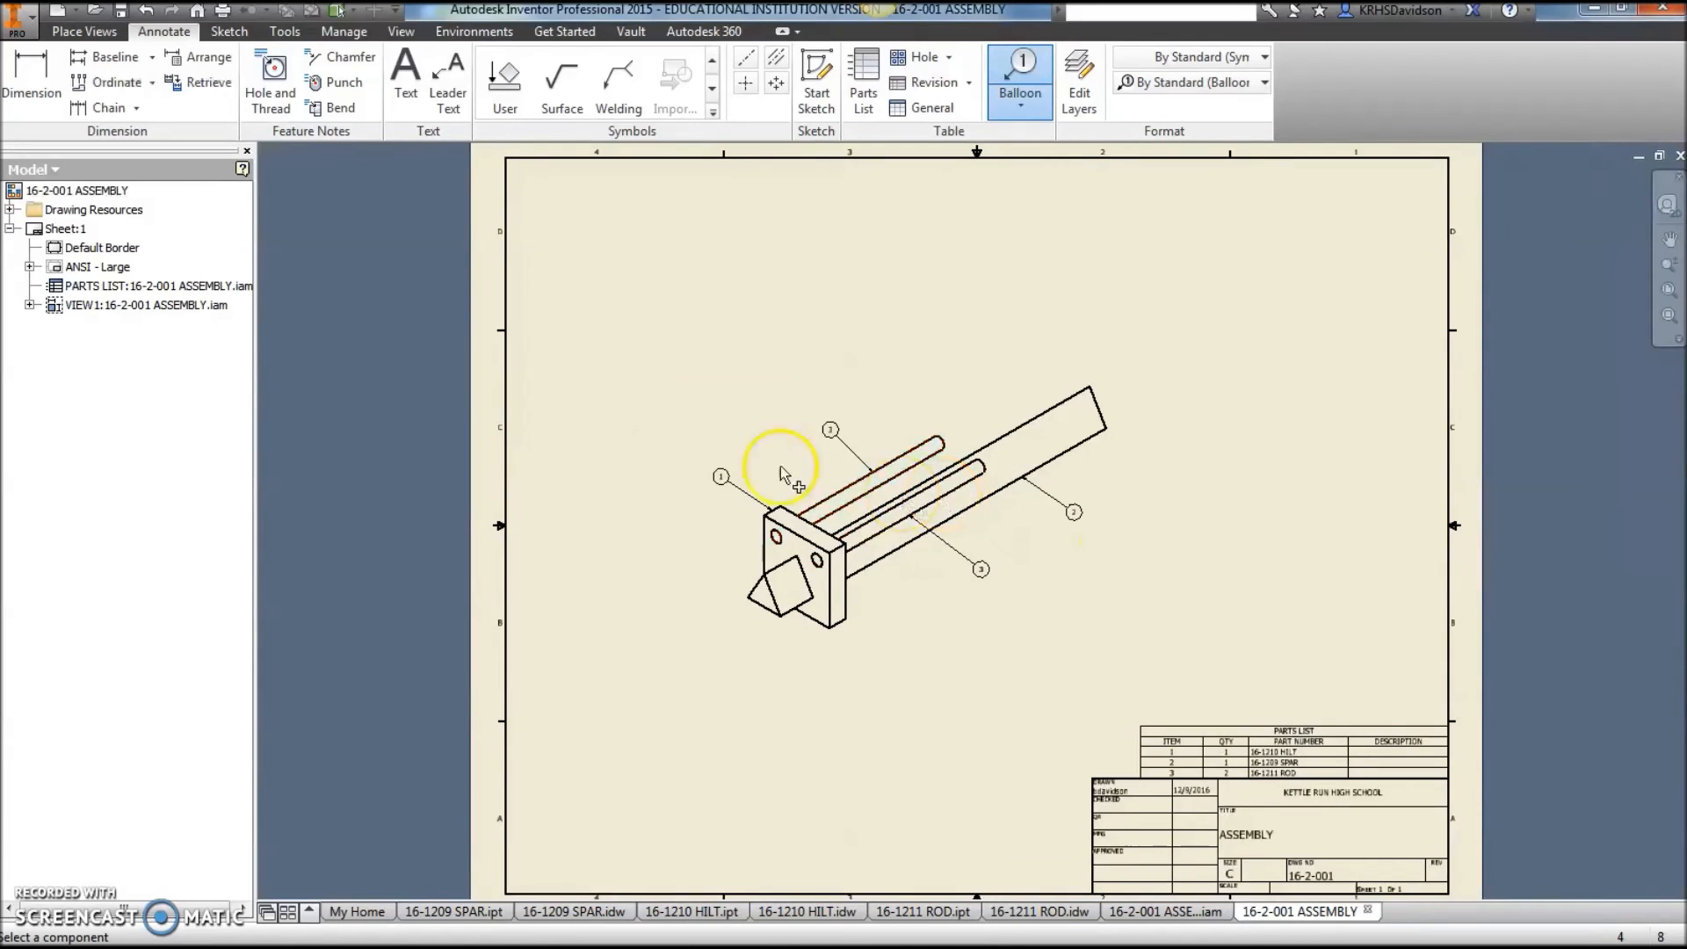
pyautogui.rightClick(65, 230)
pyautogui.click(140, 386)
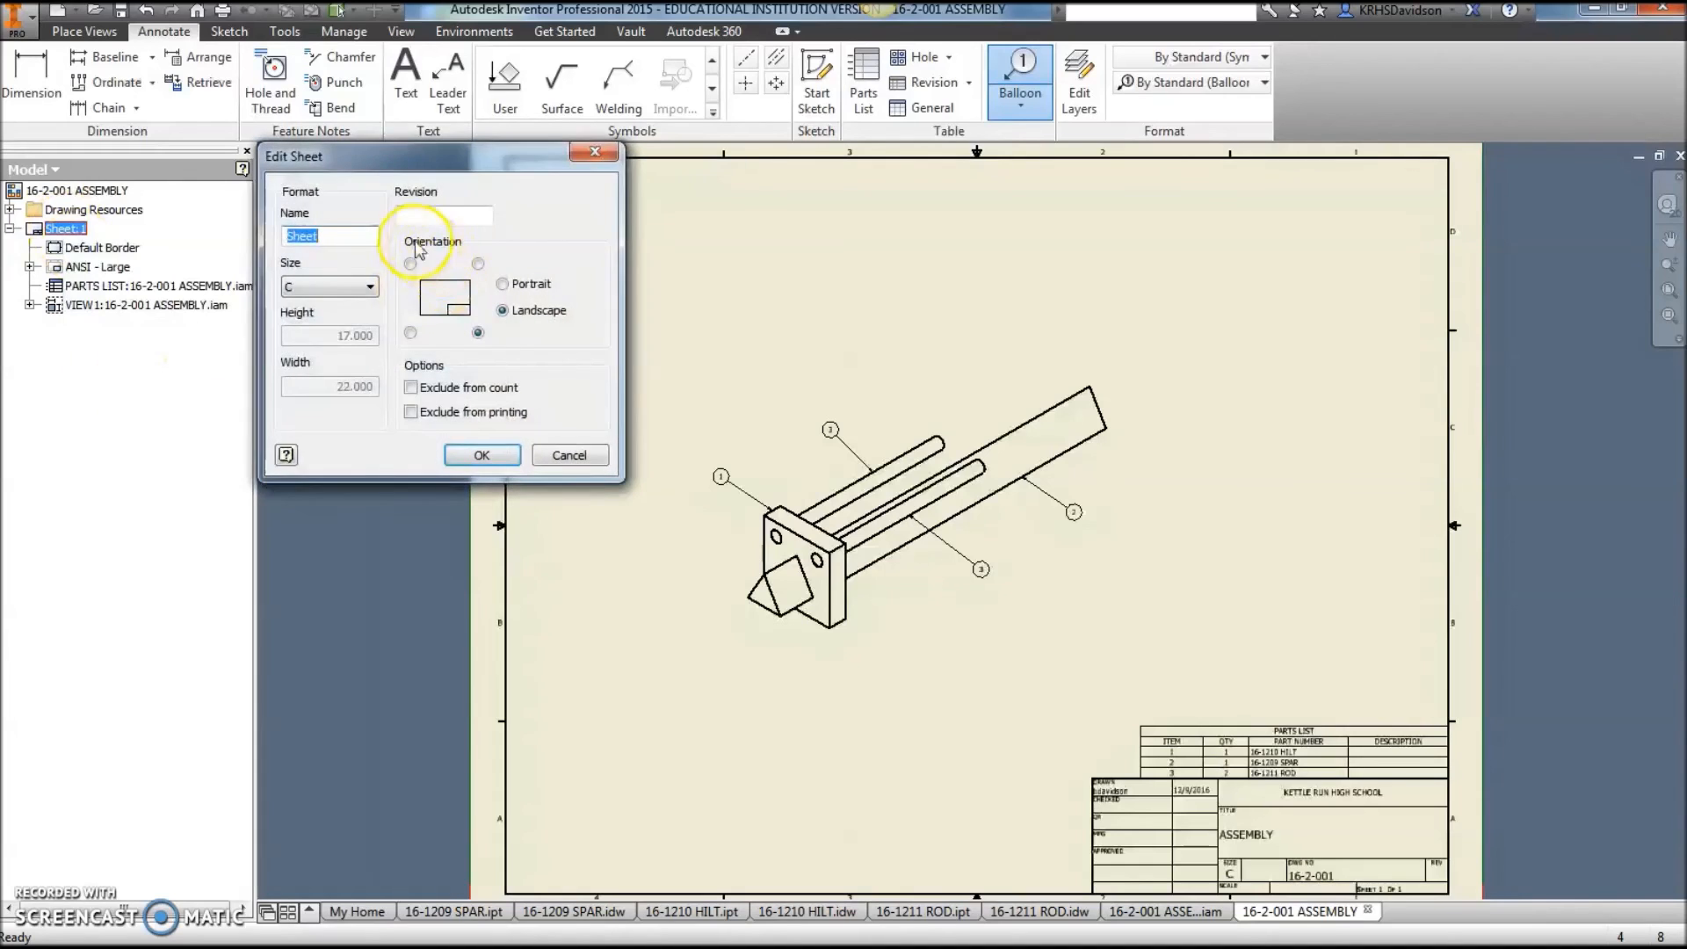
pyautogui.click(370, 287)
pyautogui.click(352, 319)
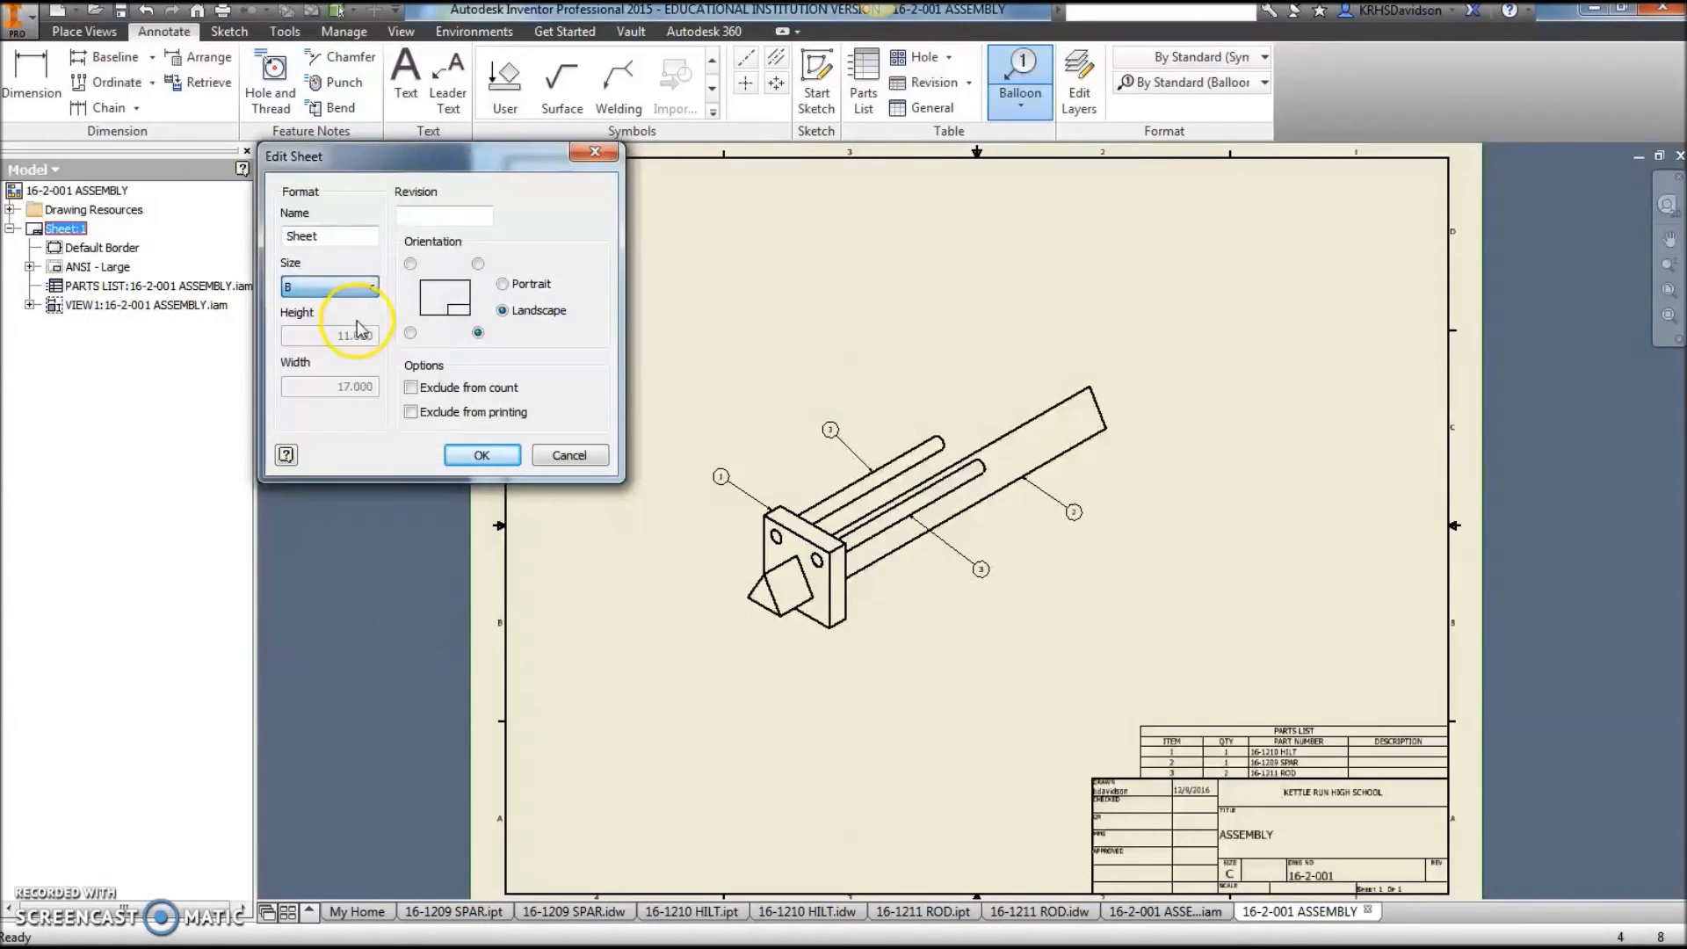
pyautogui.click(481, 454)
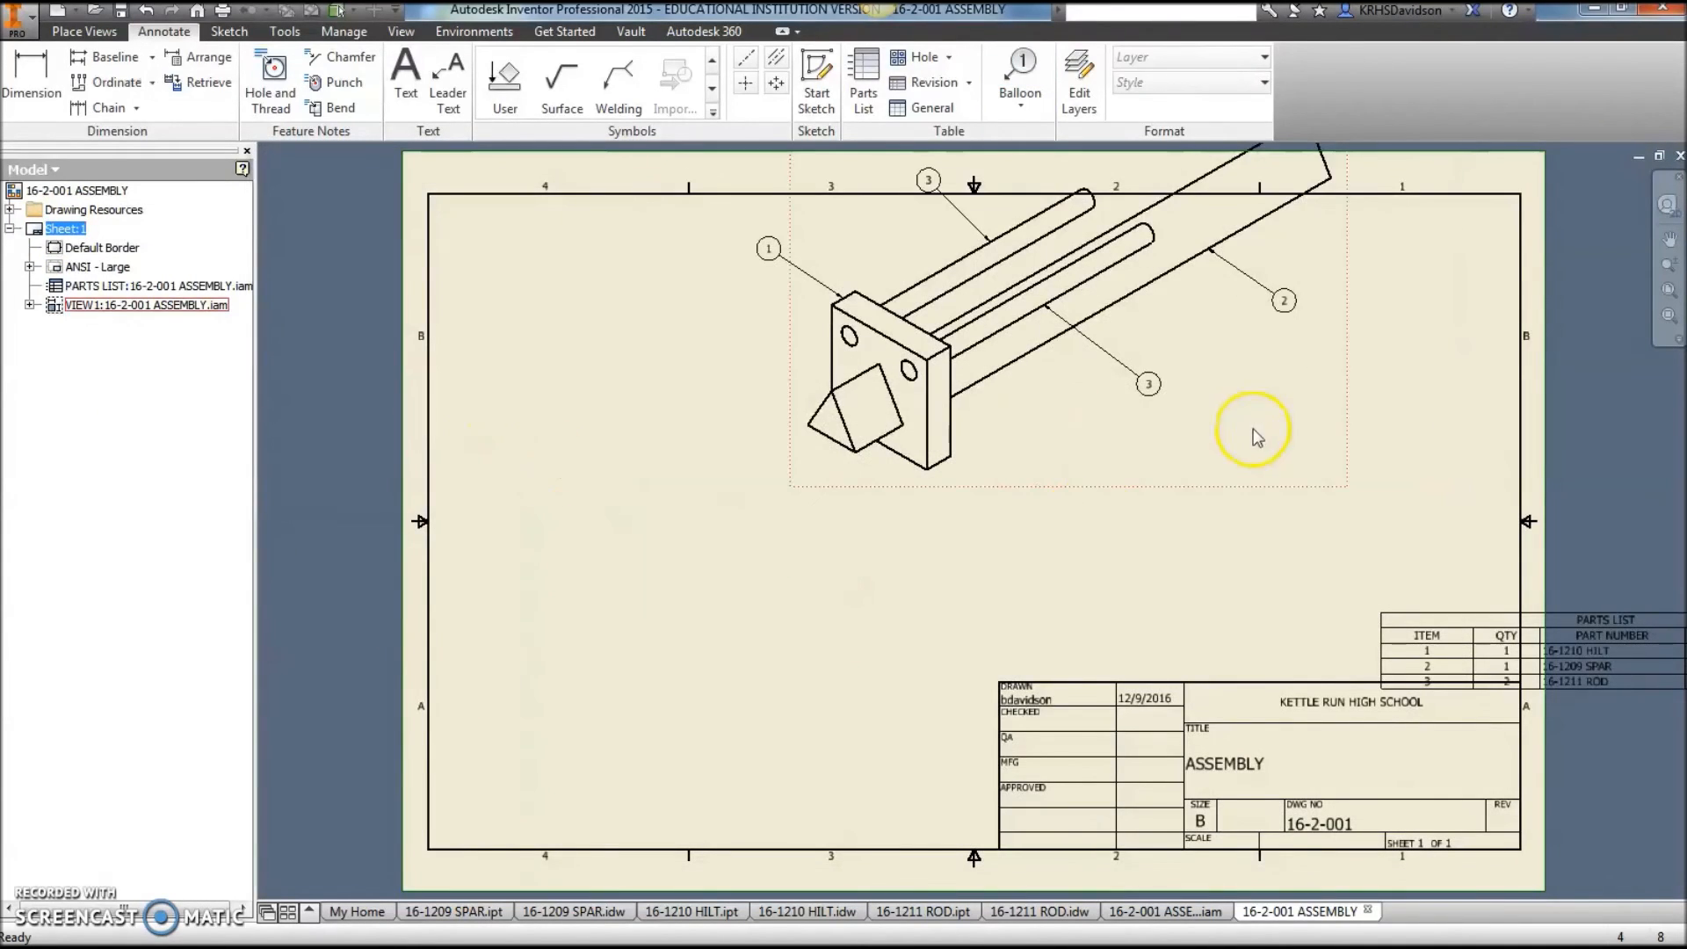
pyautogui.moveTo(1042, 494)
pyautogui.mouseDown()
pyautogui.moveTo(820, 614)
pyautogui.moveTo(813, 634)
pyautogui.mouseUp()
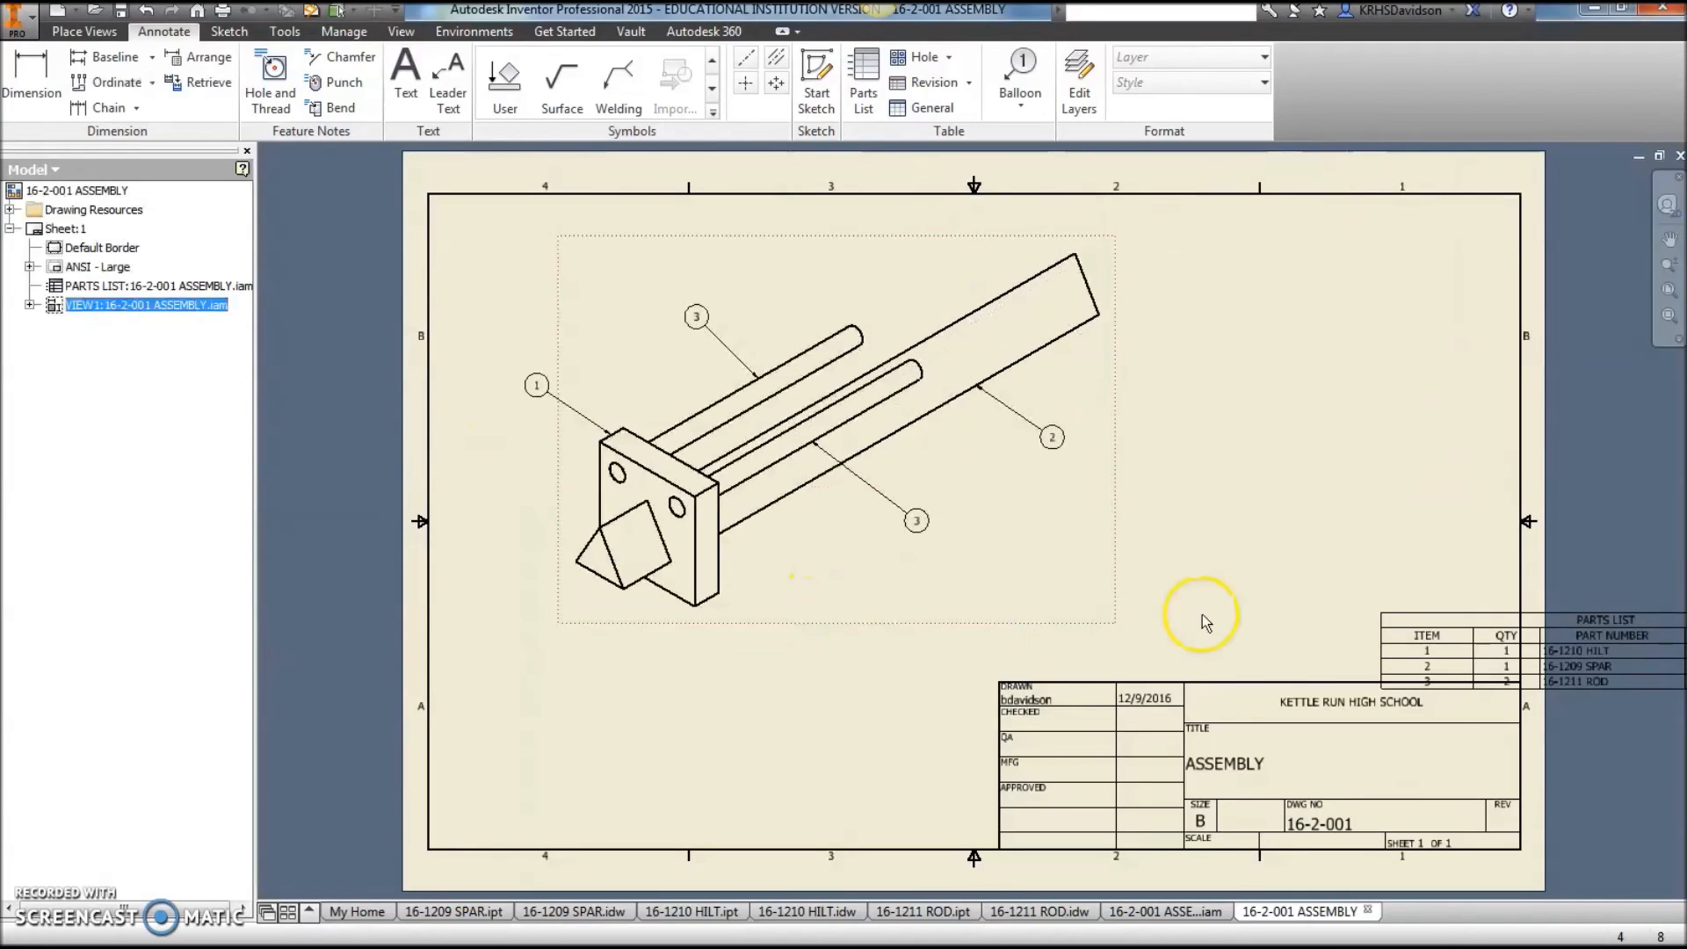
# Try to bring the overhanging parts list back onto the sheet by pulling its outer edges.
pyautogui.scroll(3, 1332, 544)
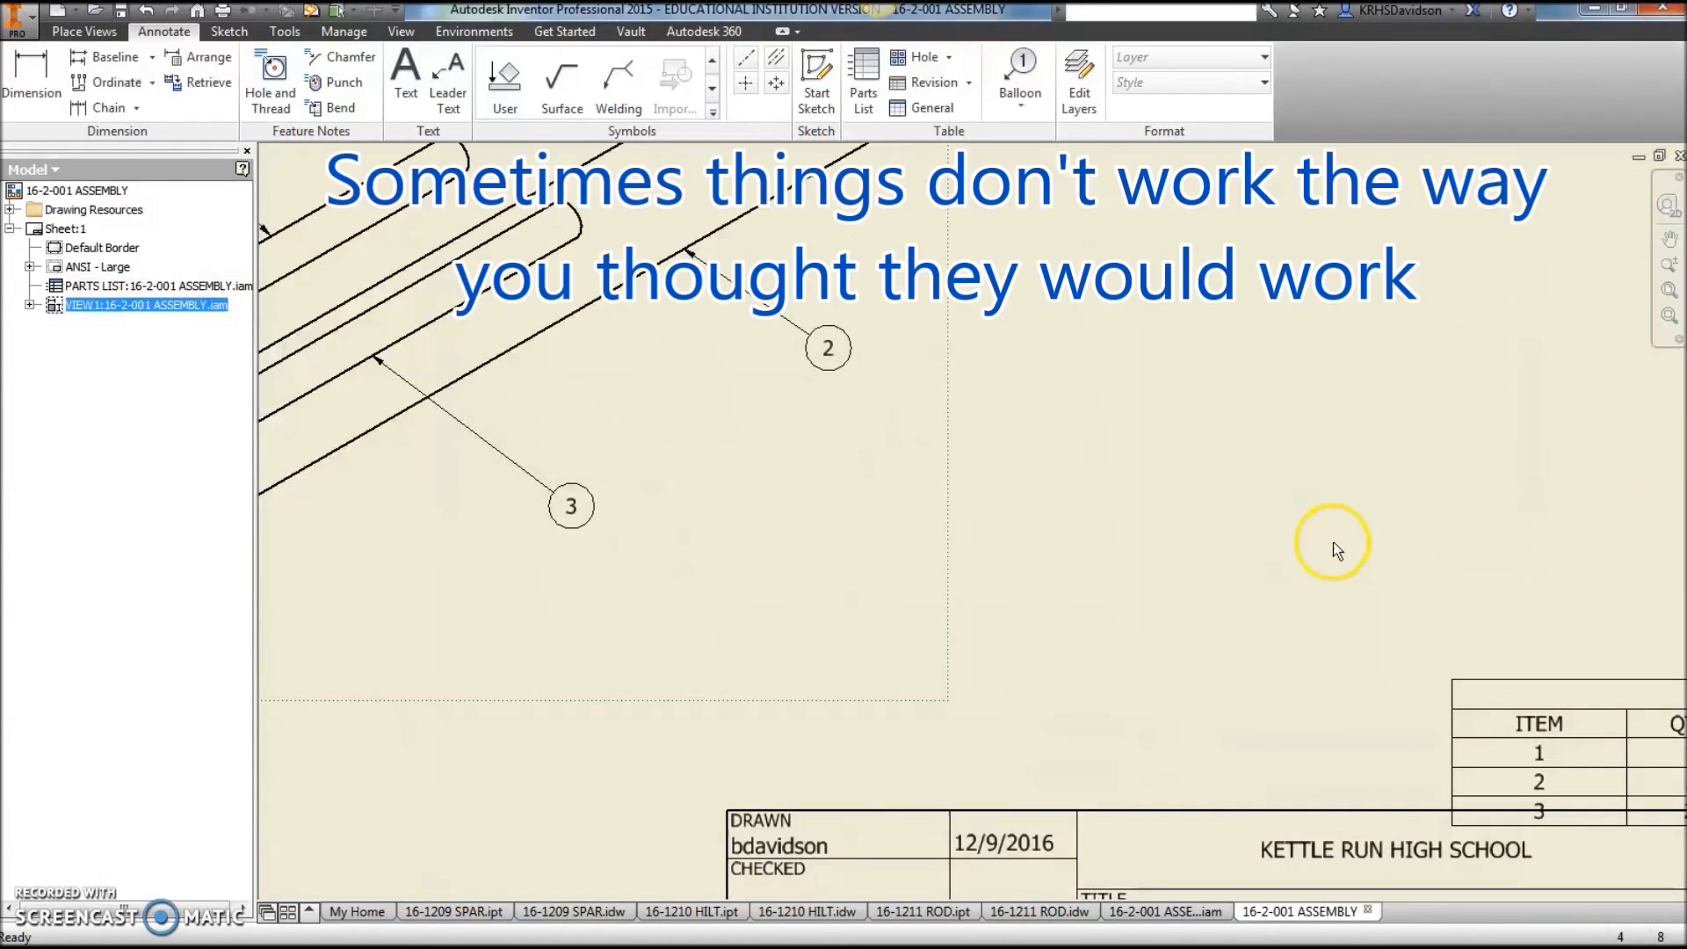
pyautogui.scroll(-5, 1368, 497)
pyautogui.scroll(-2, 1344, 508)
pyautogui.click(1300, 525)
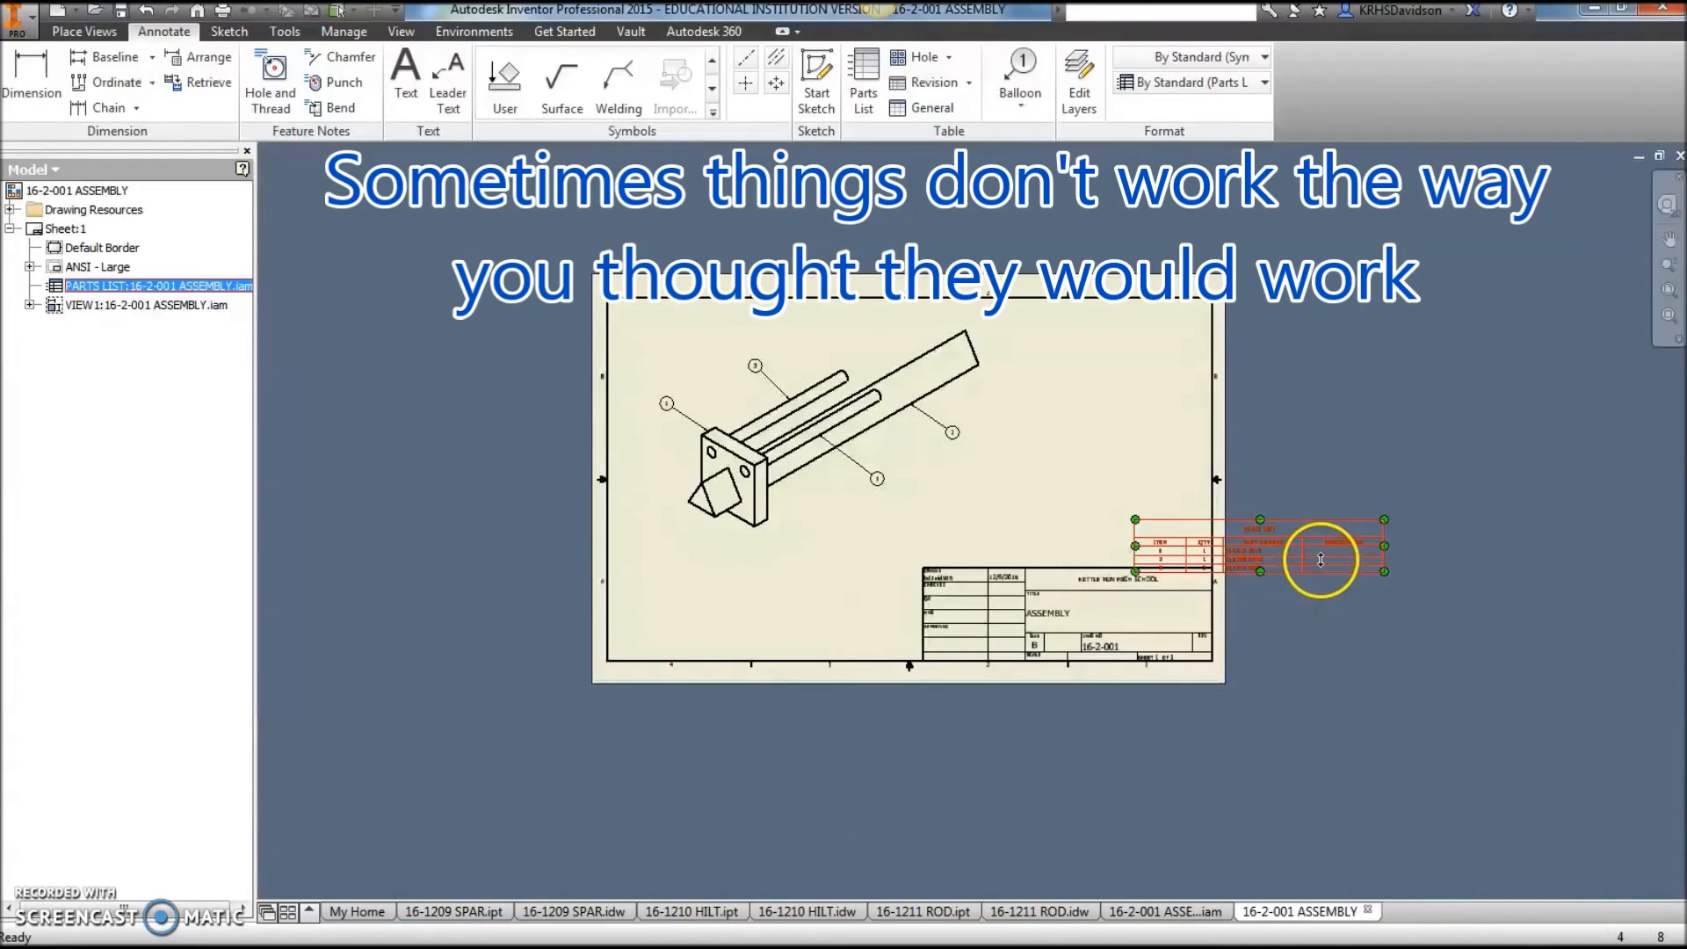
pyautogui.click(1391, 474)
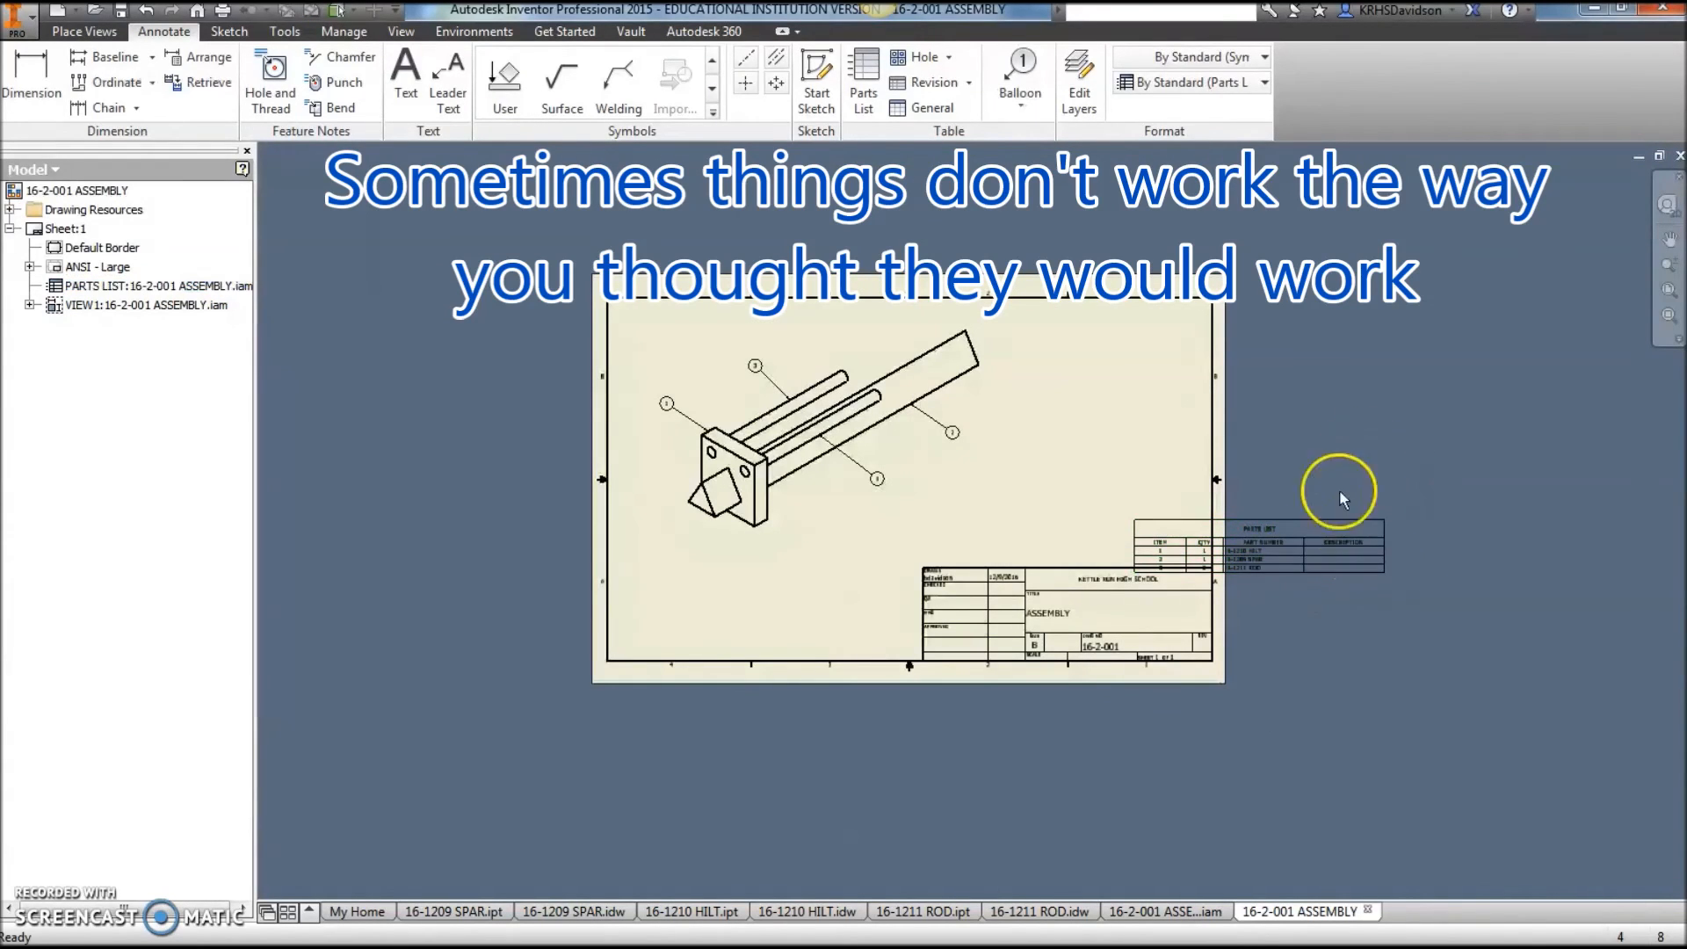
pyautogui.moveTo(1135, 532)
pyautogui.mouseDown()
pyautogui.moveTo(1094, 531)
pyautogui.moveTo(1124, 532)
pyautogui.mouseUp()
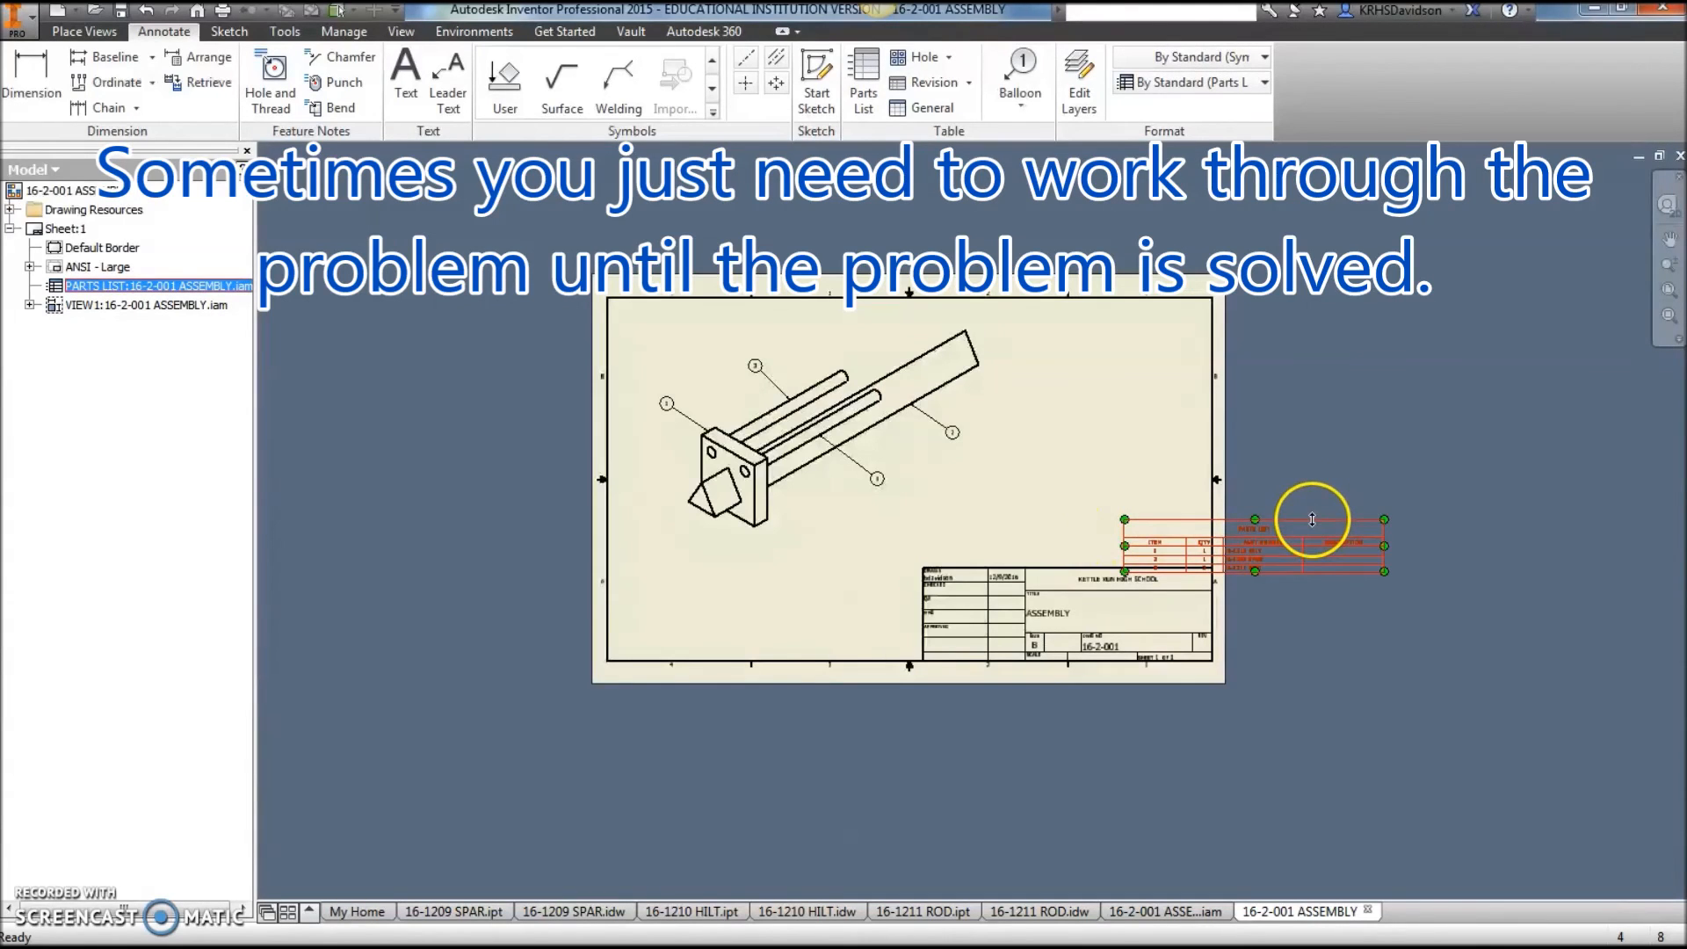
pyautogui.click(1381, 501)
# Move the parts list back onto the sheet so its outer edge lines up with the right border line.
pyautogui.scroll(-3, 1387, 531)
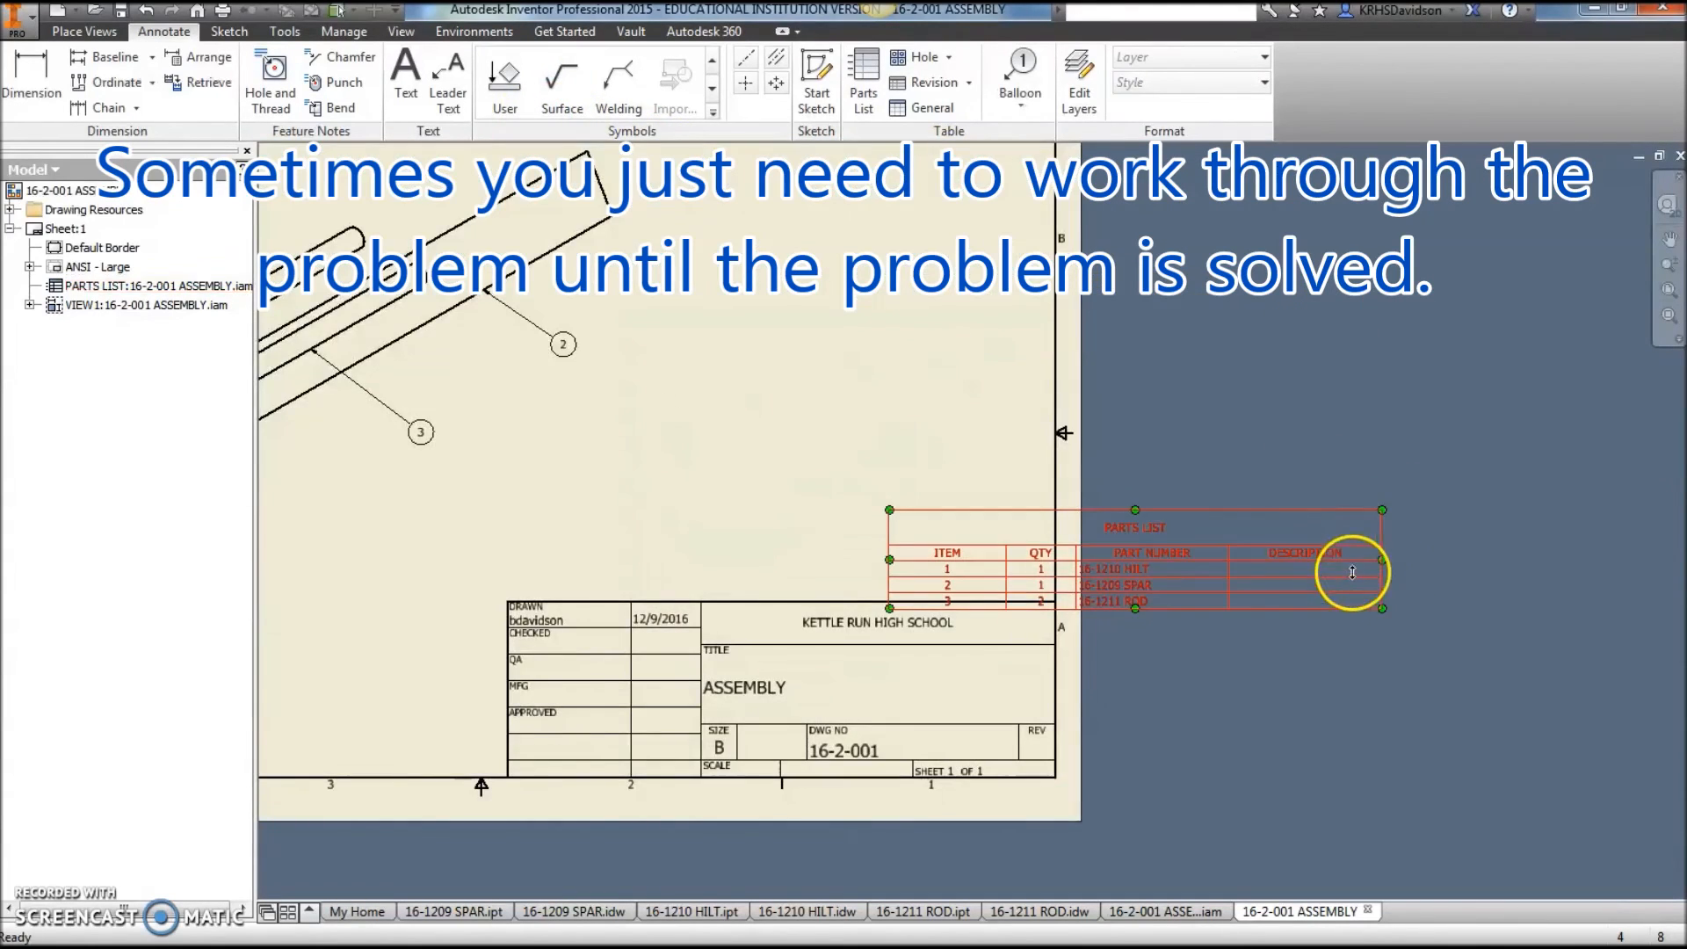
pyautogui.scroll(-3, 1357, 563)
pyautogui.moveTo(1330, 611); pyautogui.dragTo(754, 428)
pyautogui.moveTo(409, 390); pyautogui.dragTo(1019, 660)
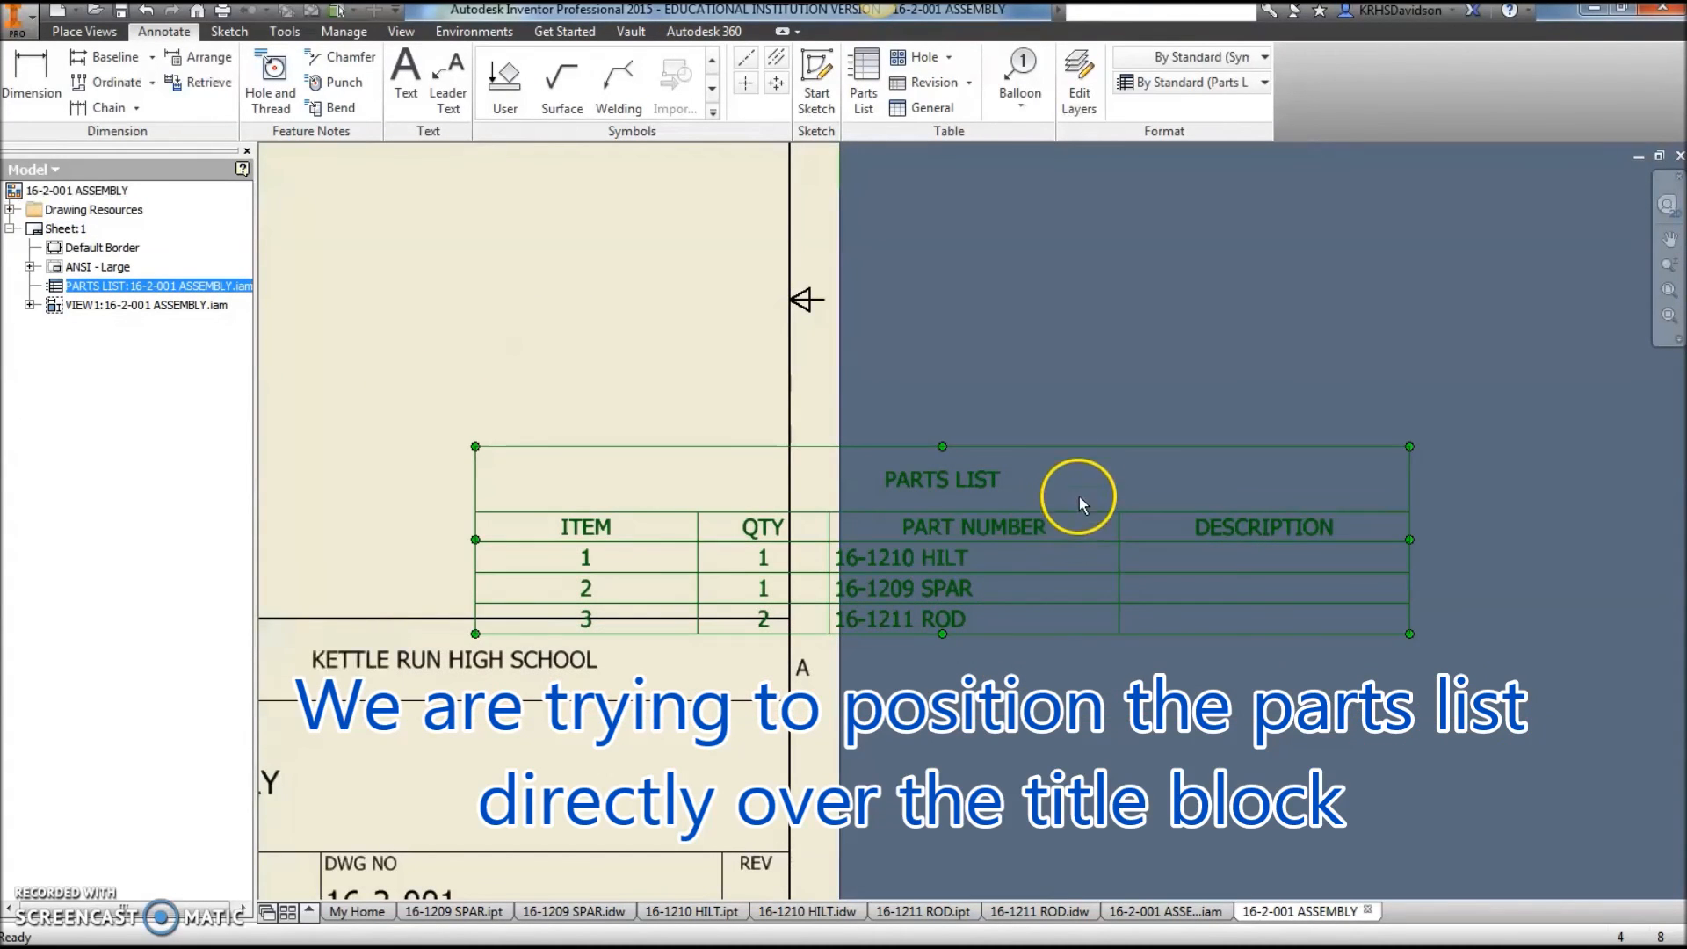
pyautogui.moveTo(1077, 447); pyautogui.dragTo(1072, 477)
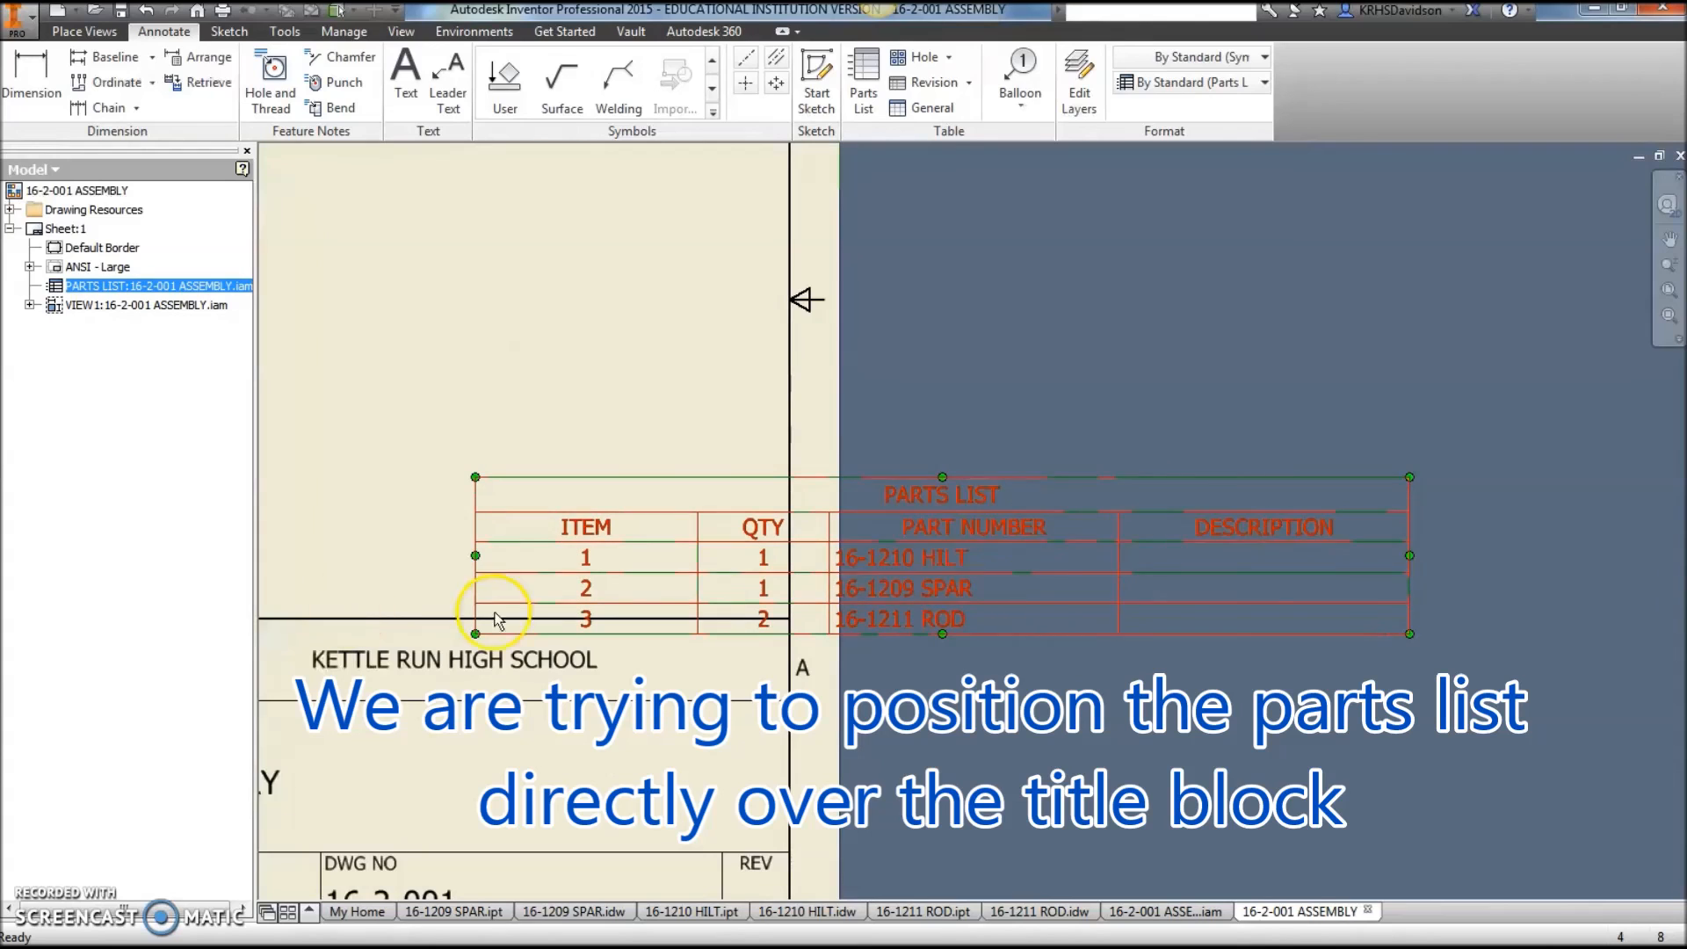
pyautogui.moveTo(1409, 556)
pyautogui.mouseDown()
pyautogui.moveTo(774, 527)
pyautogui.moveTo(735, 478)
pyautogui.moveTo(323, 482)
pyautogui.mouseUp()
pyautogui.moveTo(813, 559); pyautogui.dragTo(817, 542)
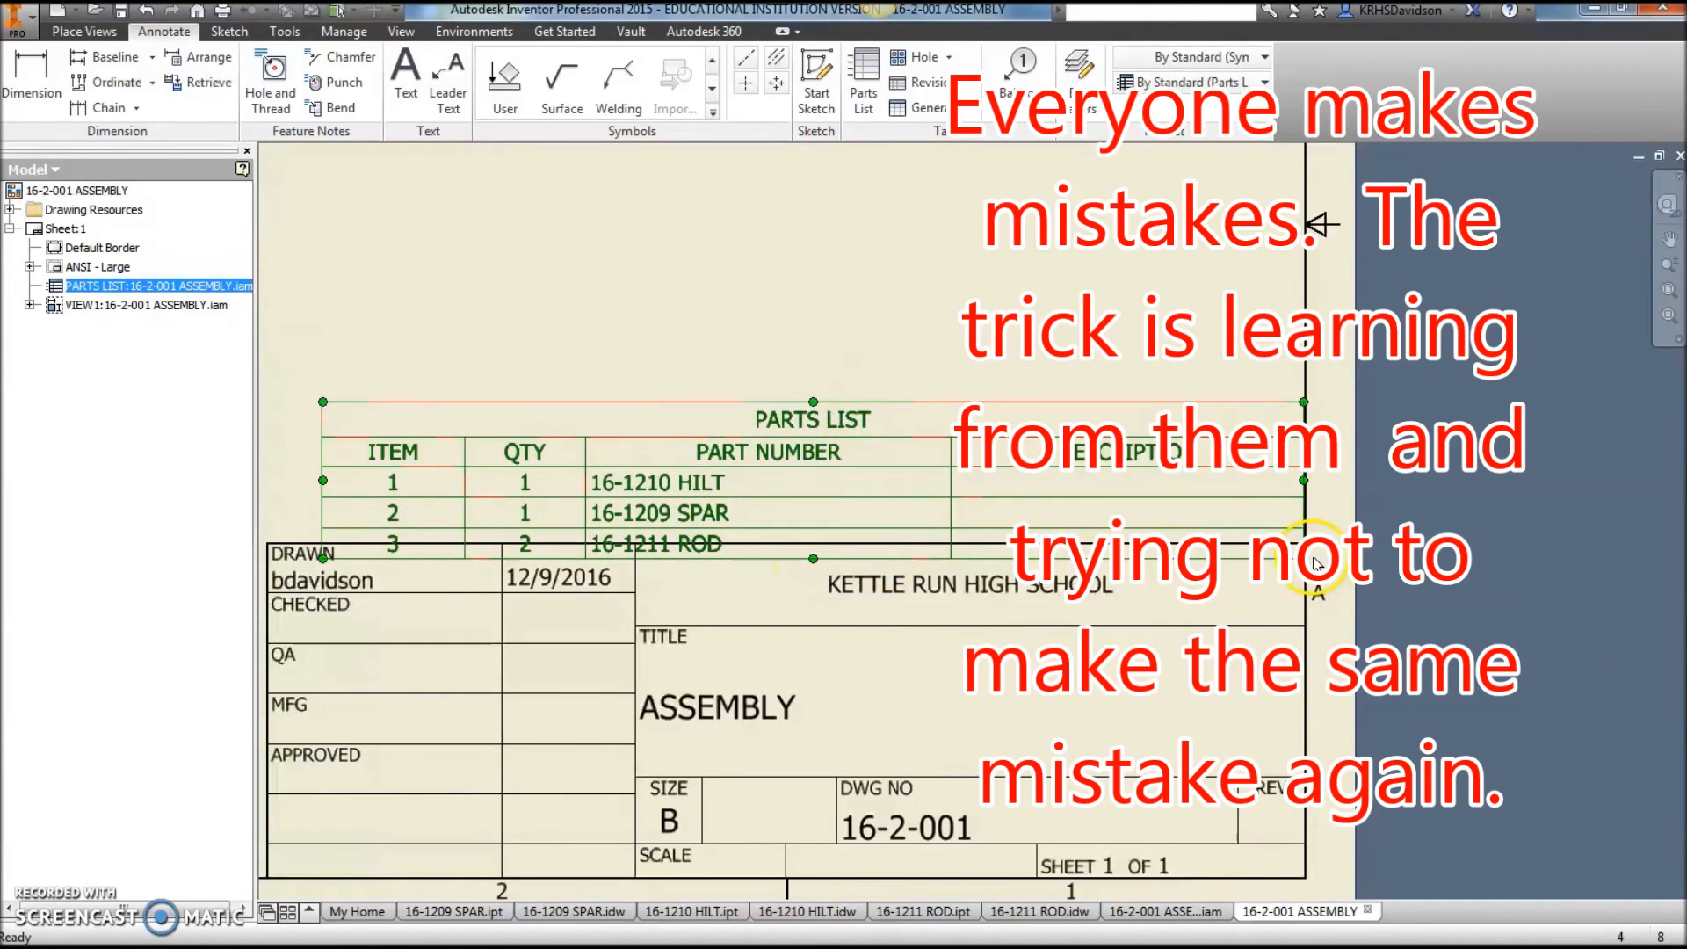
pyautogui.moveTo(1302, 560); pyautogui.dragTo(1298, 539)
# Adjust the parts list's title row height and position the table so it rests directly on top of the title block.
pyautogui.scroll(-3, 1008, 490)
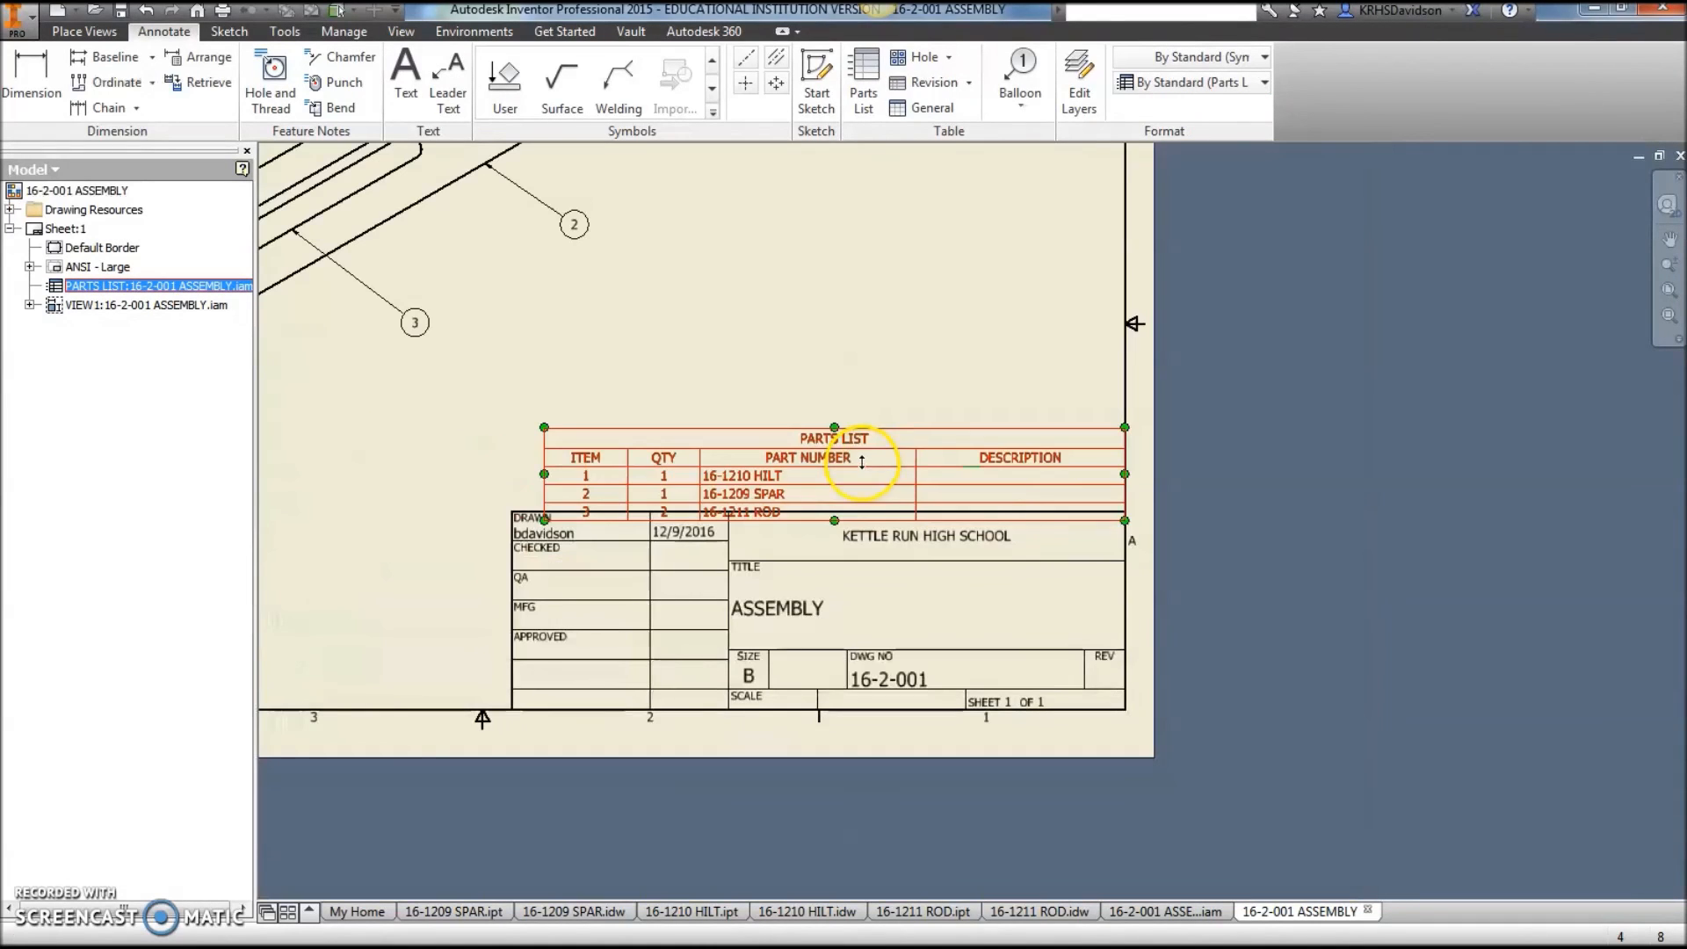
pyautogui.moveTo(862, 428); pyautogui.dragTo(861, 381)
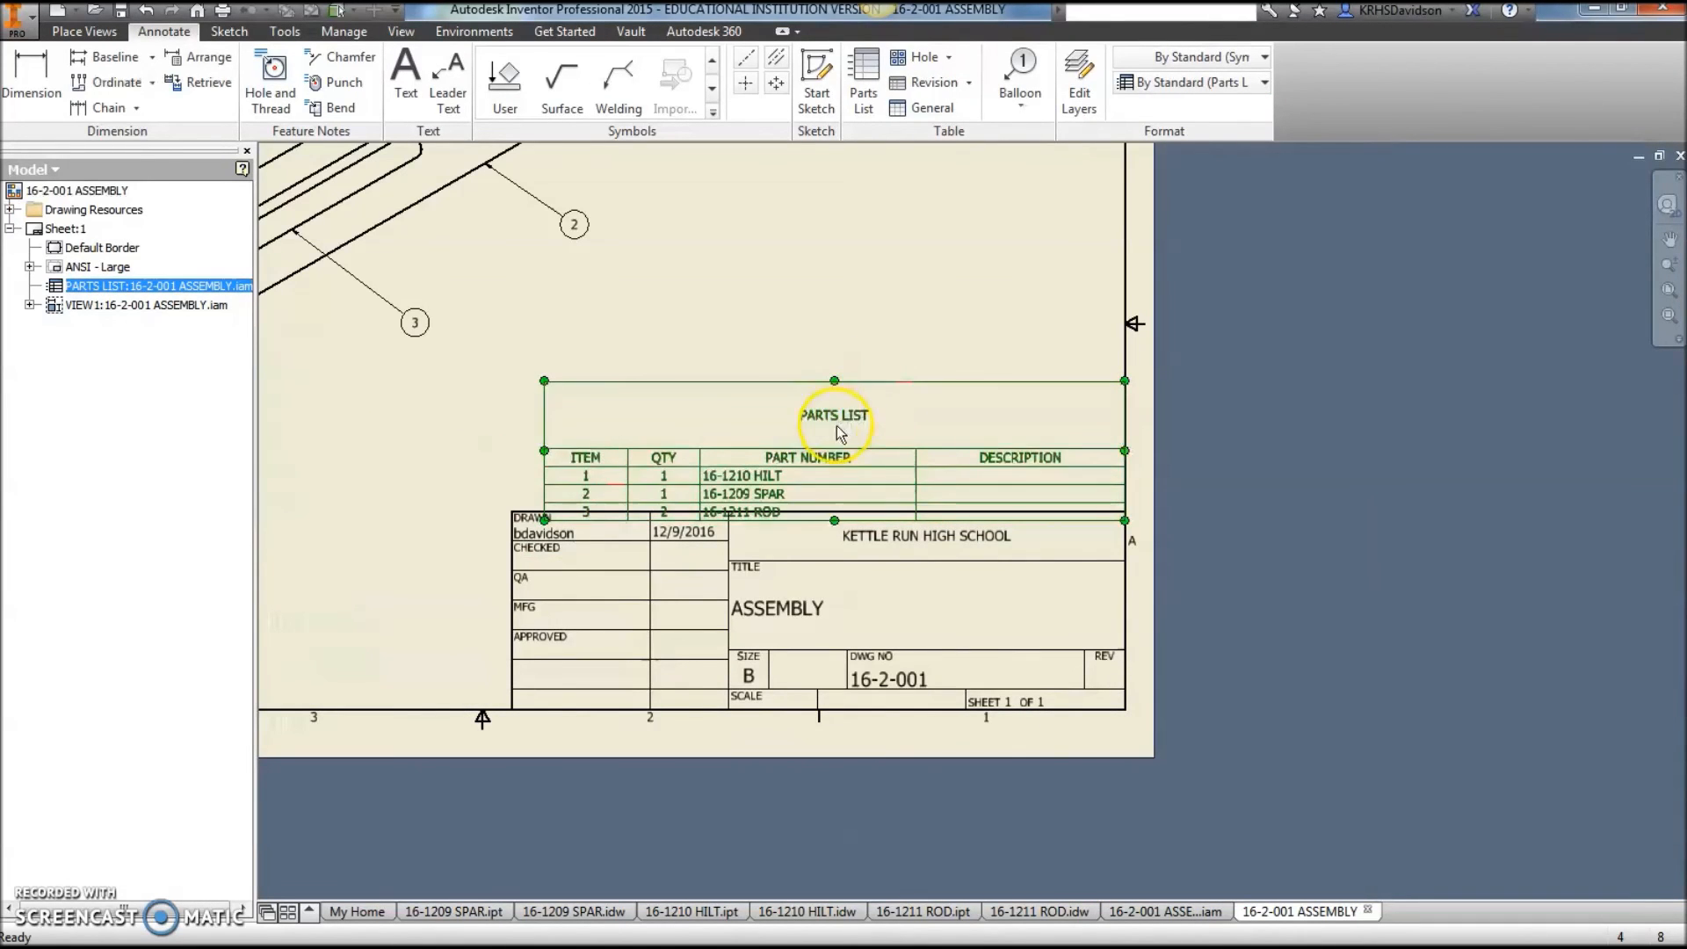
pyautogui.moveTo(839, 449); pyautogui.dragTo(851, 403)
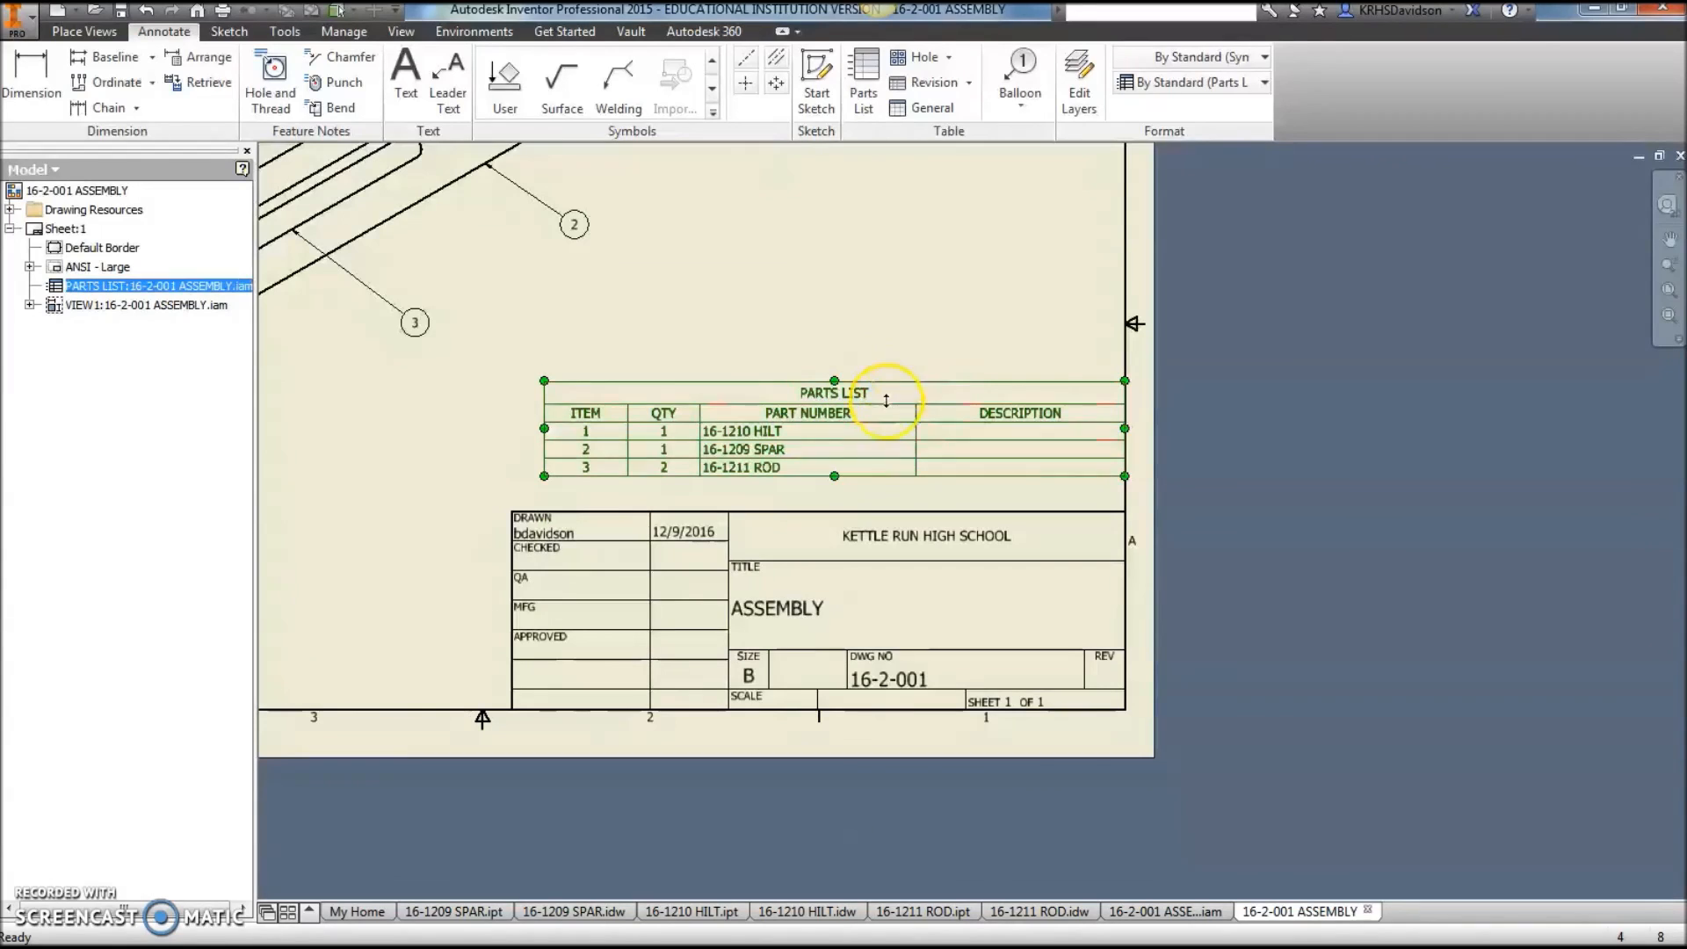
pyautogui.moveTo(892, 407); pyautogui.dragTo(893, 438)
pyautogui.moveTo(901, 380); pyautogui.dragTo(902, 404)
pyautogui.click(969, 371)
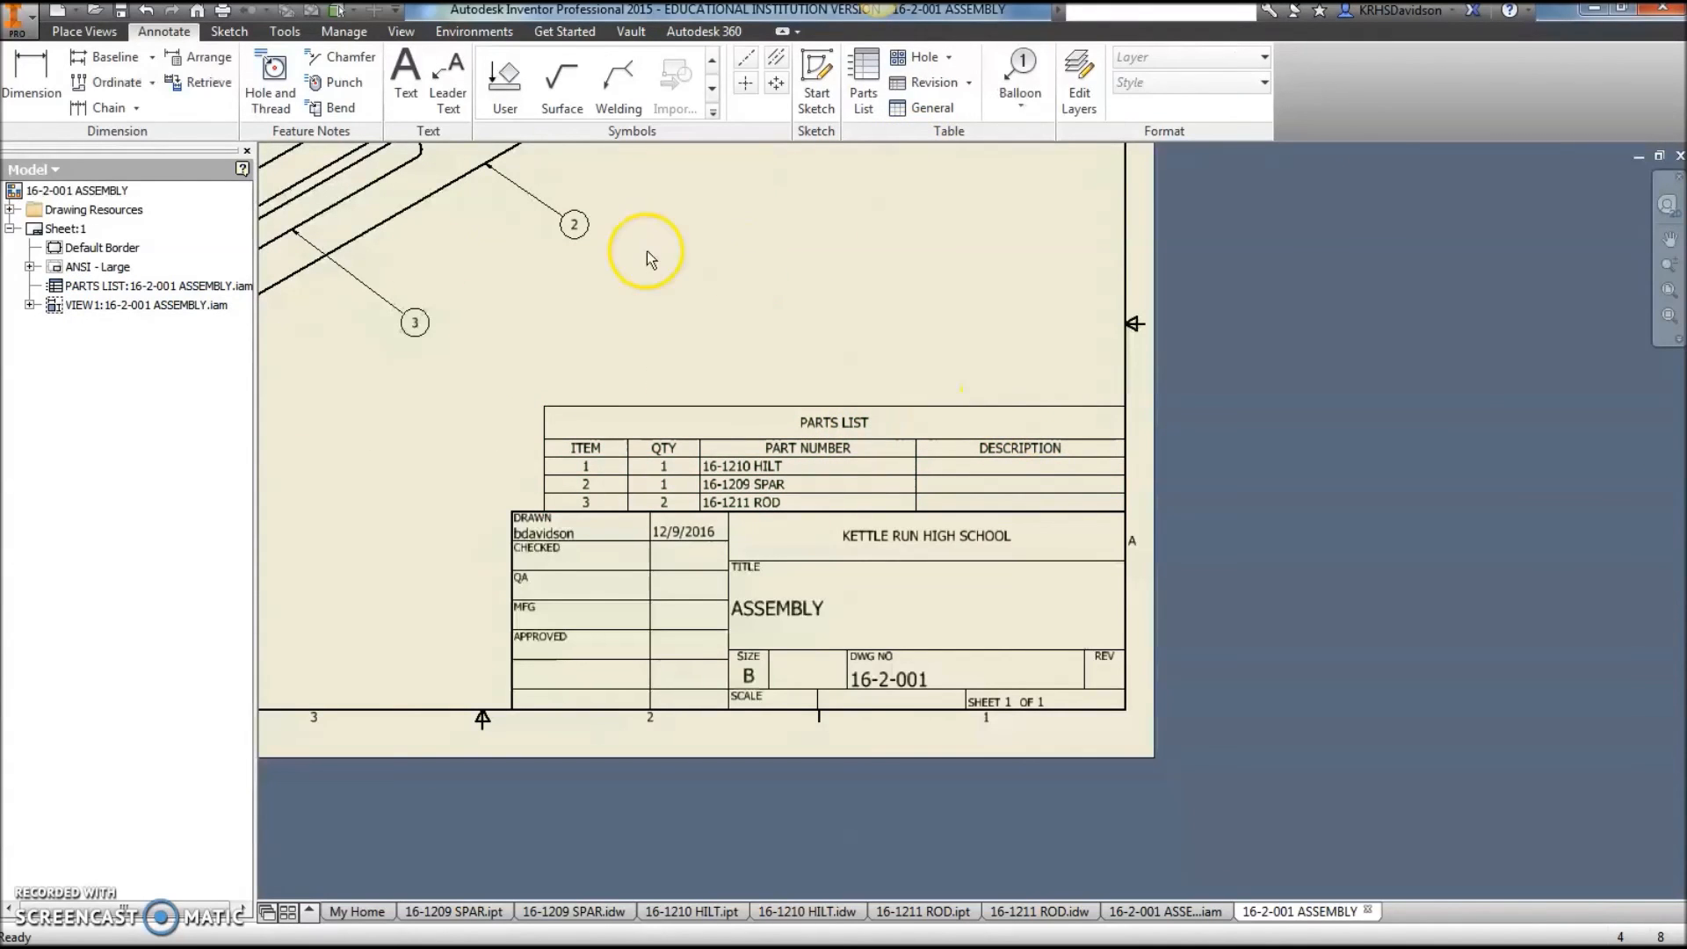
# Widen the parts list's ITEM column until the table's left edge lines up with the title block.
pyautogui.click(542, 435)
pyautogui.moveTo(542, 435); pyautogui.dragTo(512, 435)
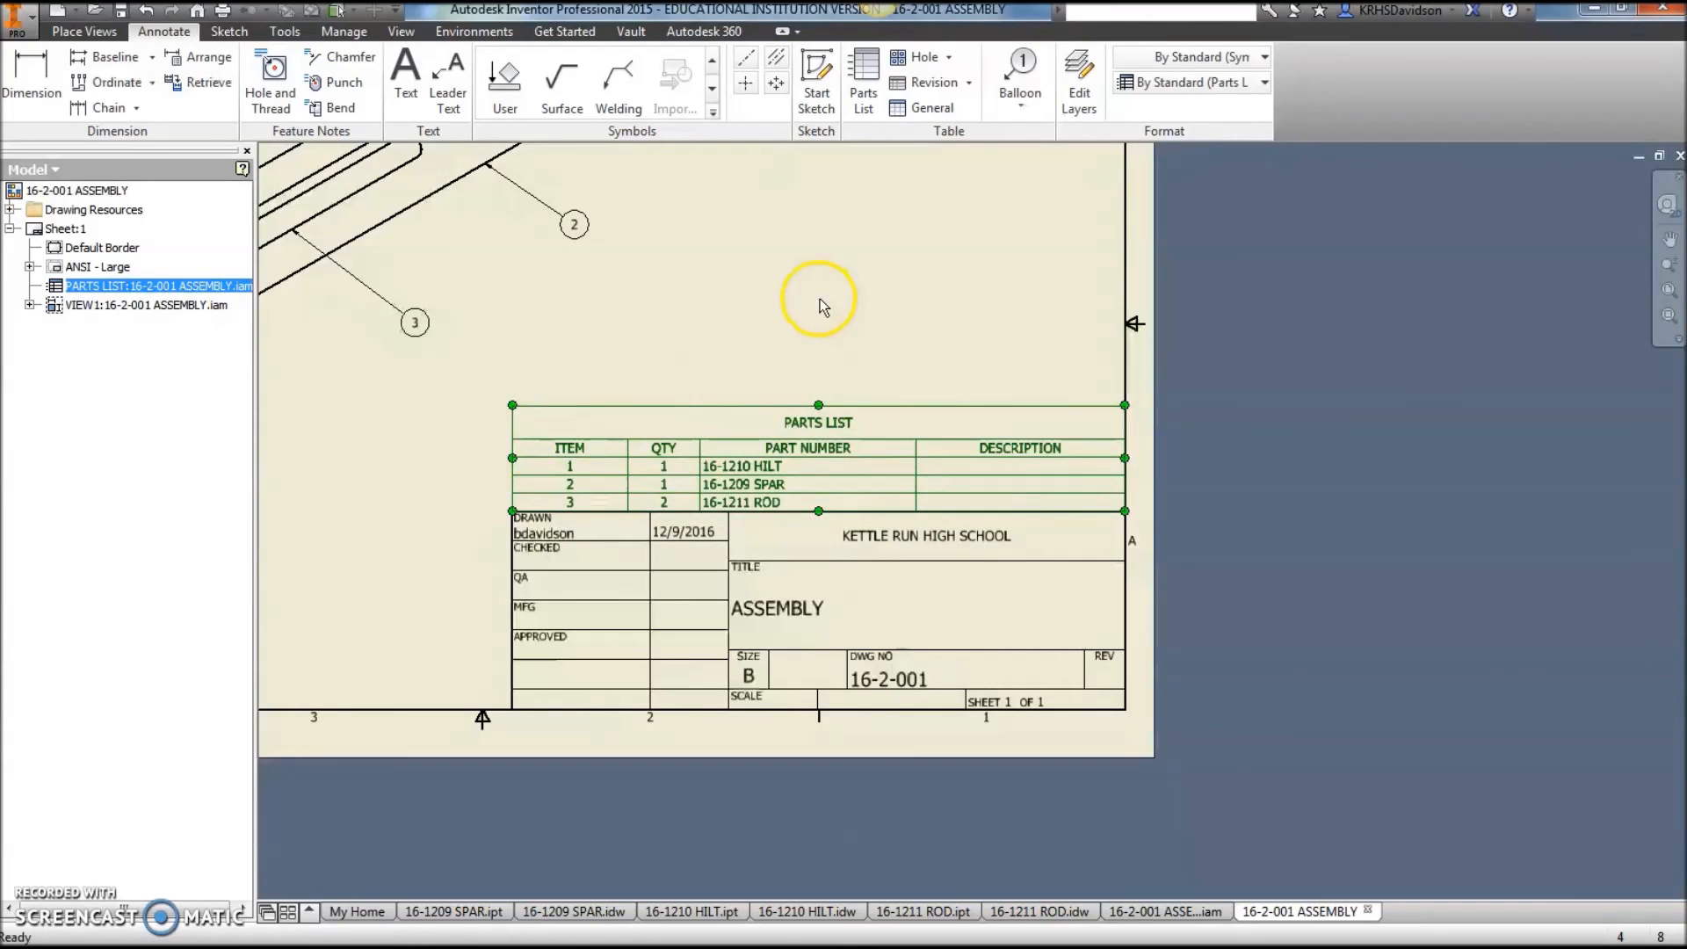
pyautogui.click(815, 302)
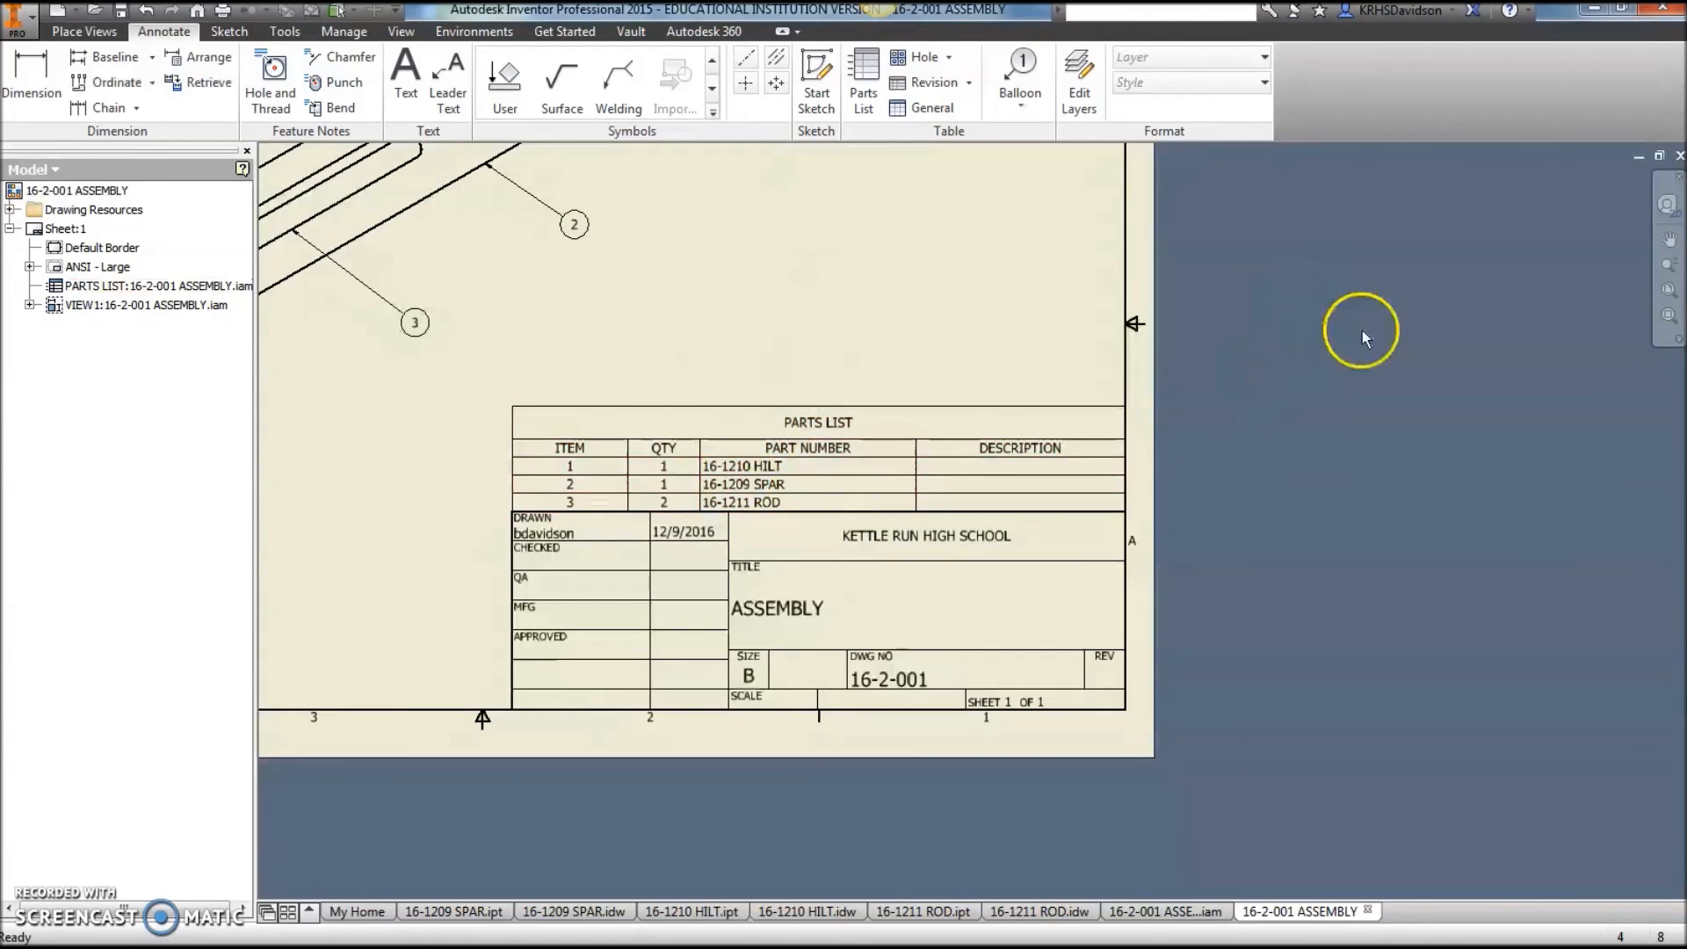
pyautogui.middleClick(1150, 513)
pyautogui.middleClick(1151, 513)
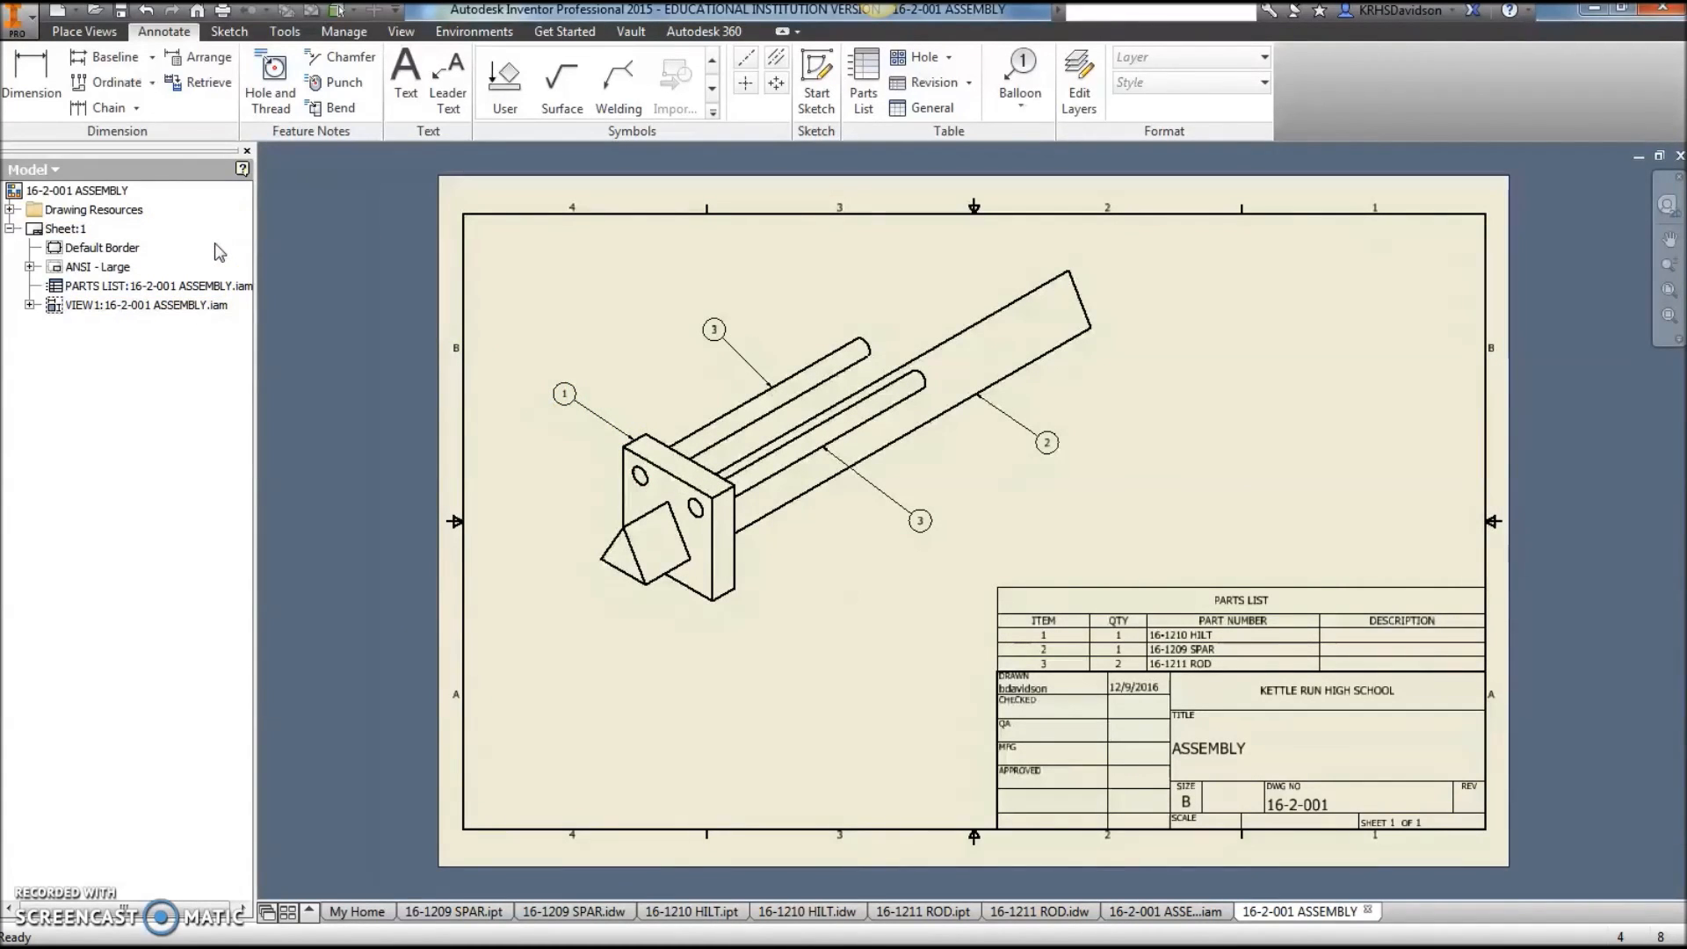
# Save the drawing as 16-2-001 ASSEMBLY in Inventor Drawing (*.idw) format, including its dependent assembly file.
pyautogui.click(120, 12)
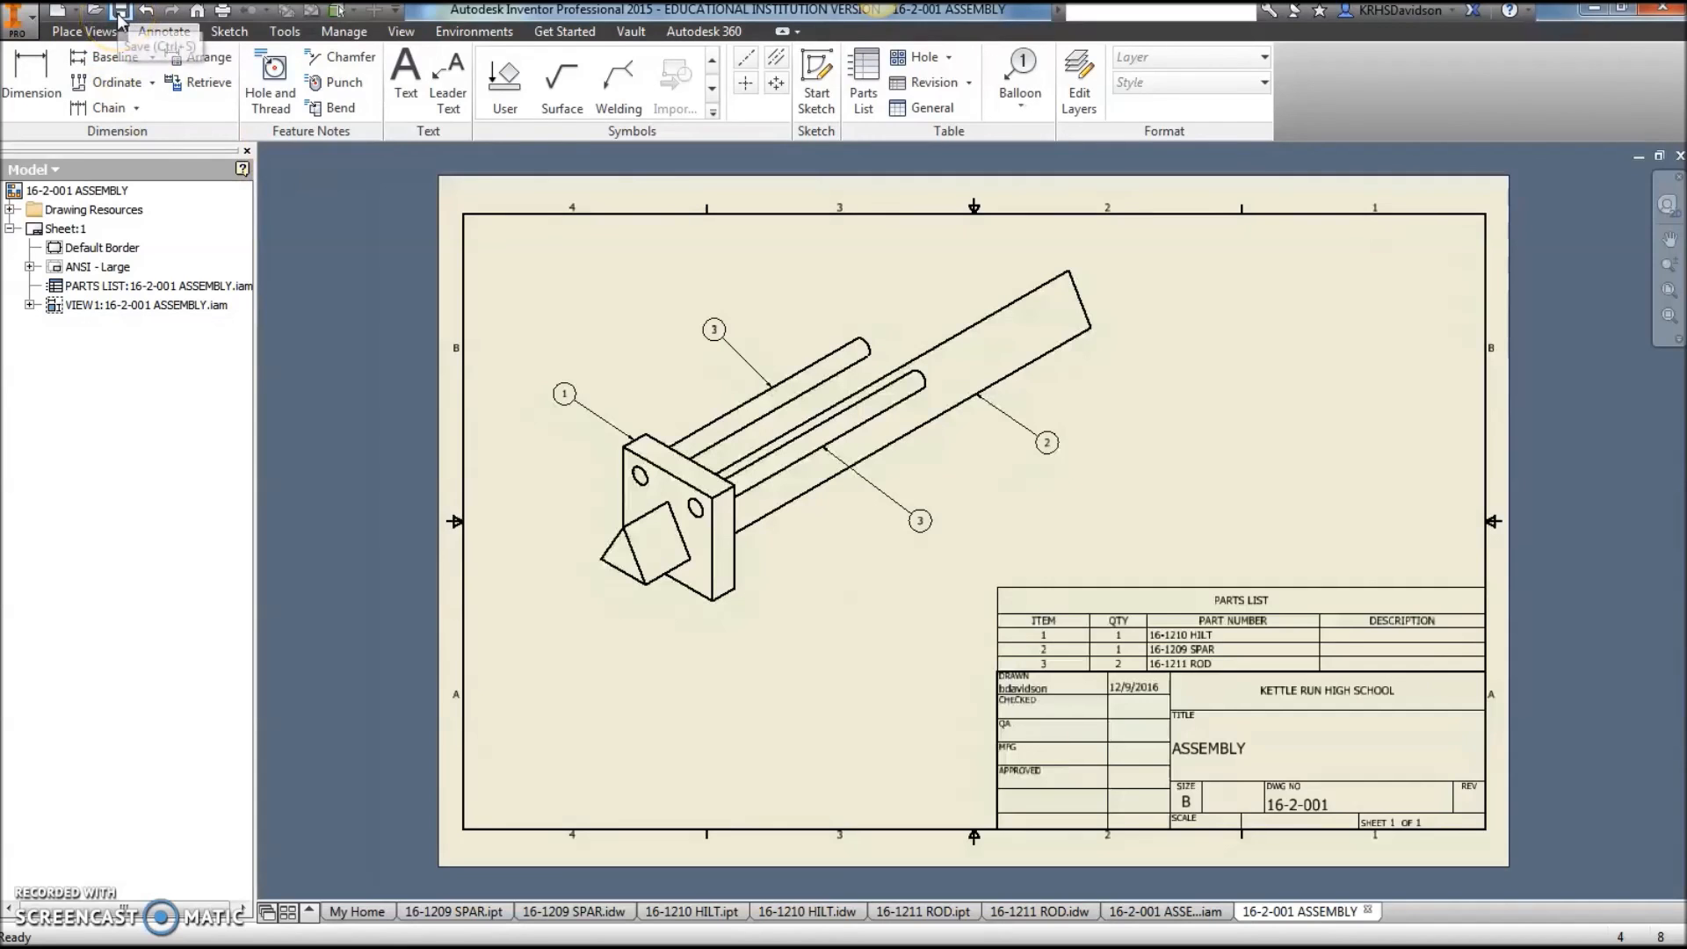
pyautogui.click(117, 14)
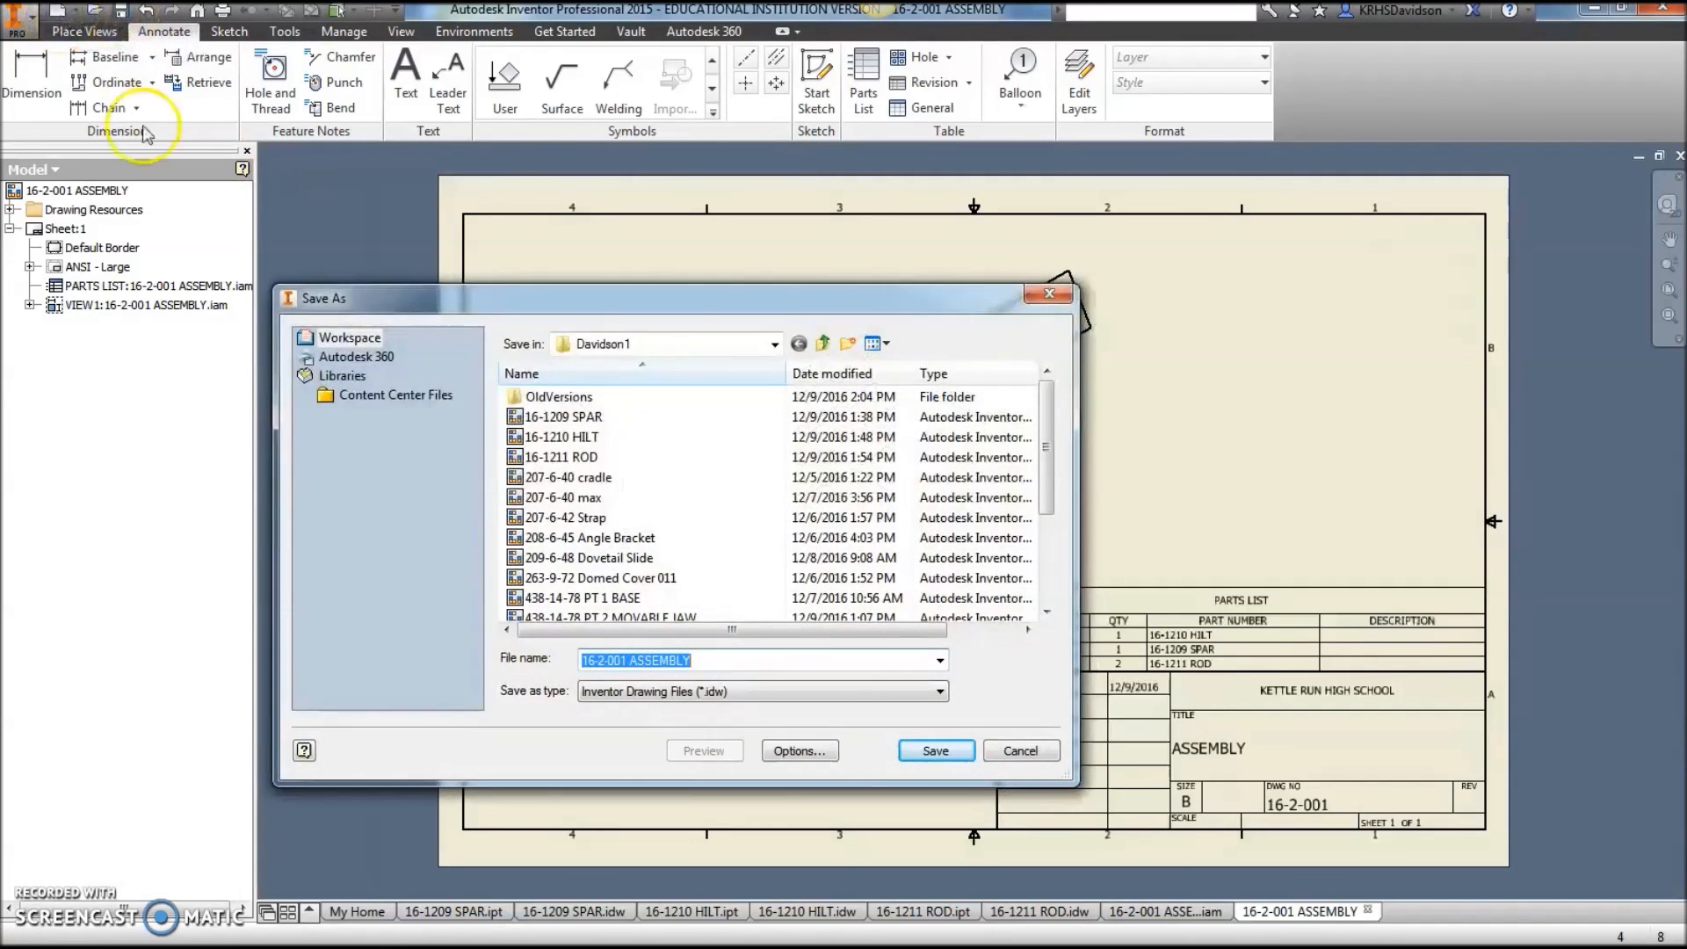
pyautogui.click(931, 751)
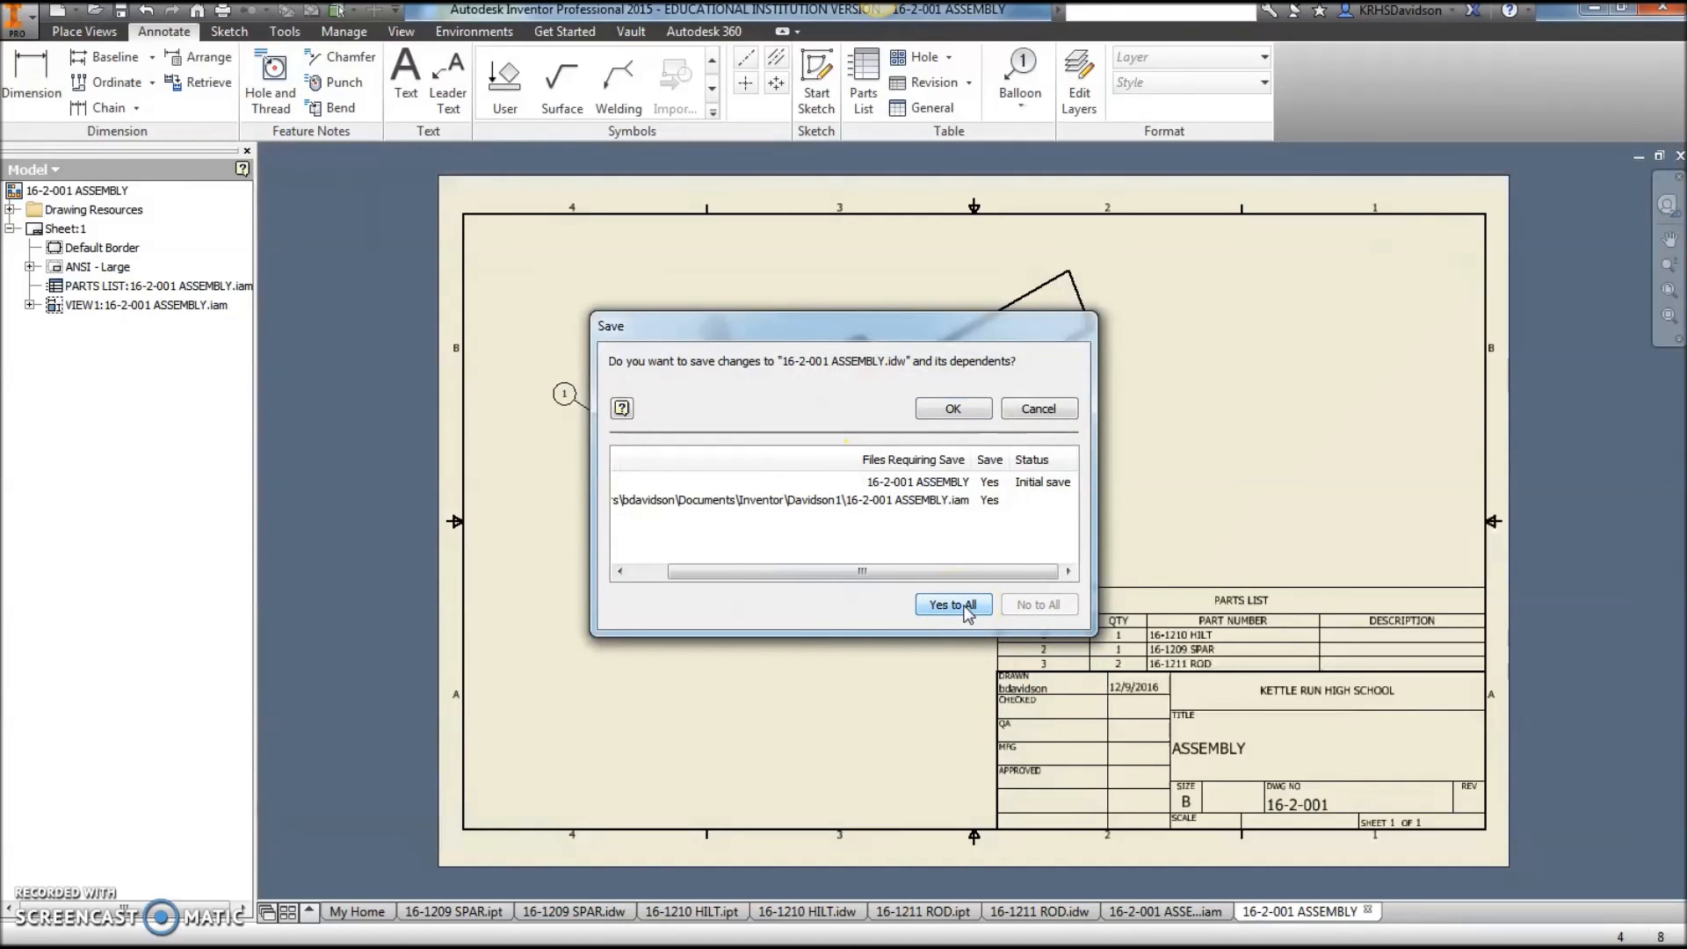
pyautogui.click(954, 410)
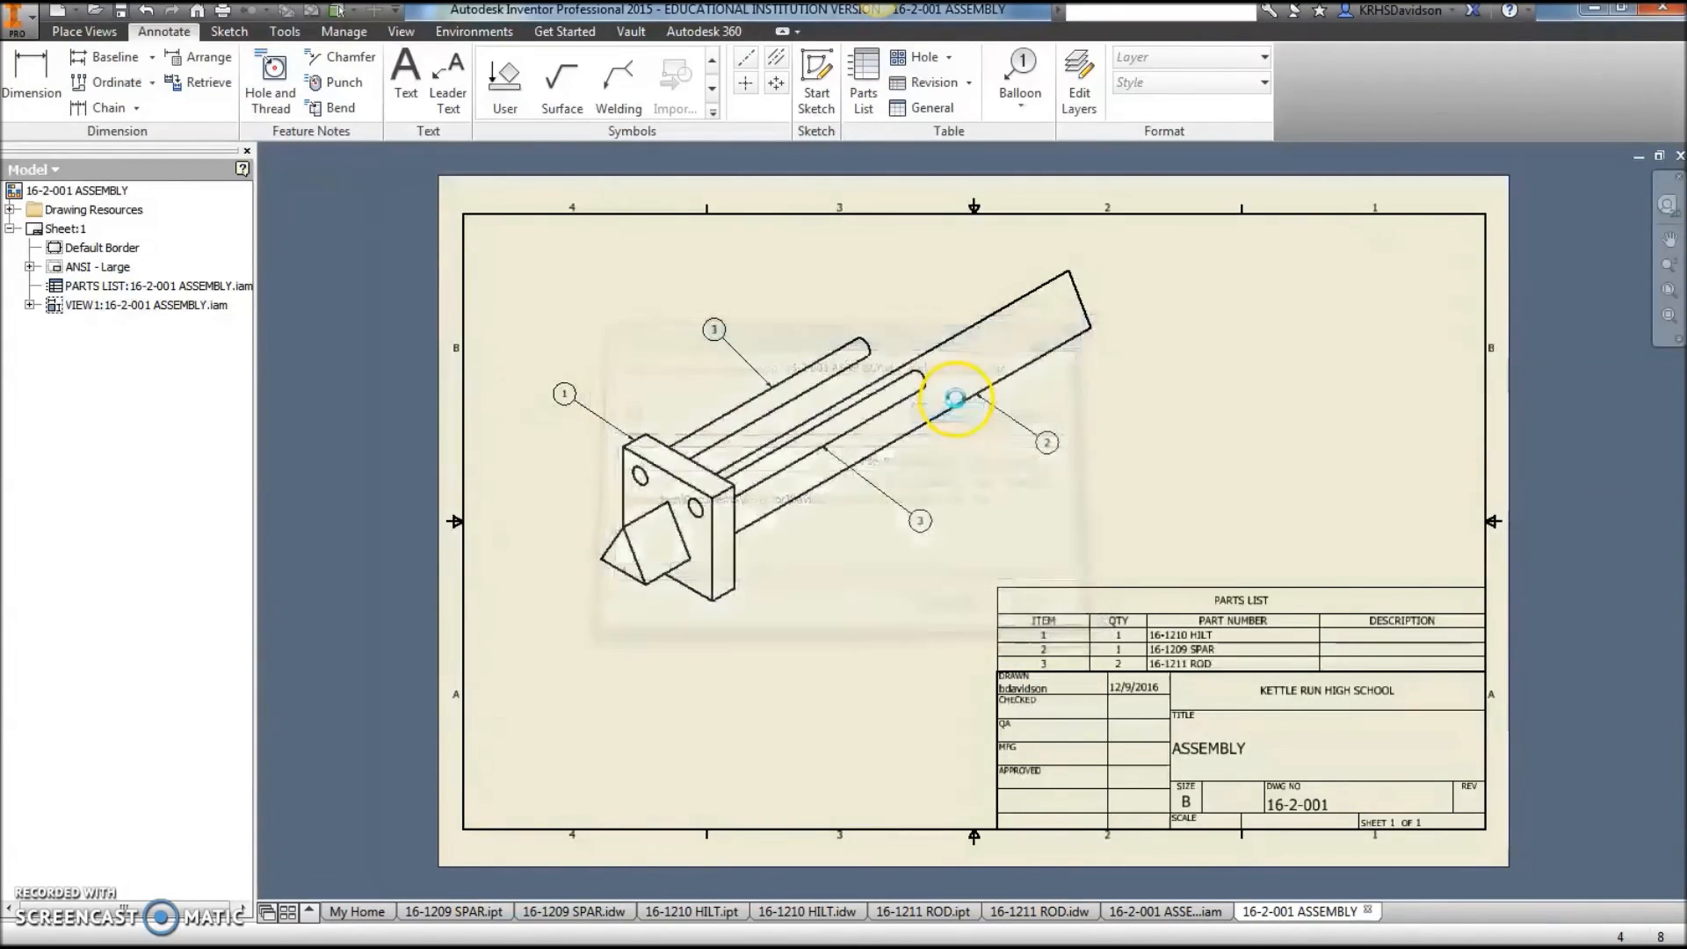
pyautogui.click(40, 29)
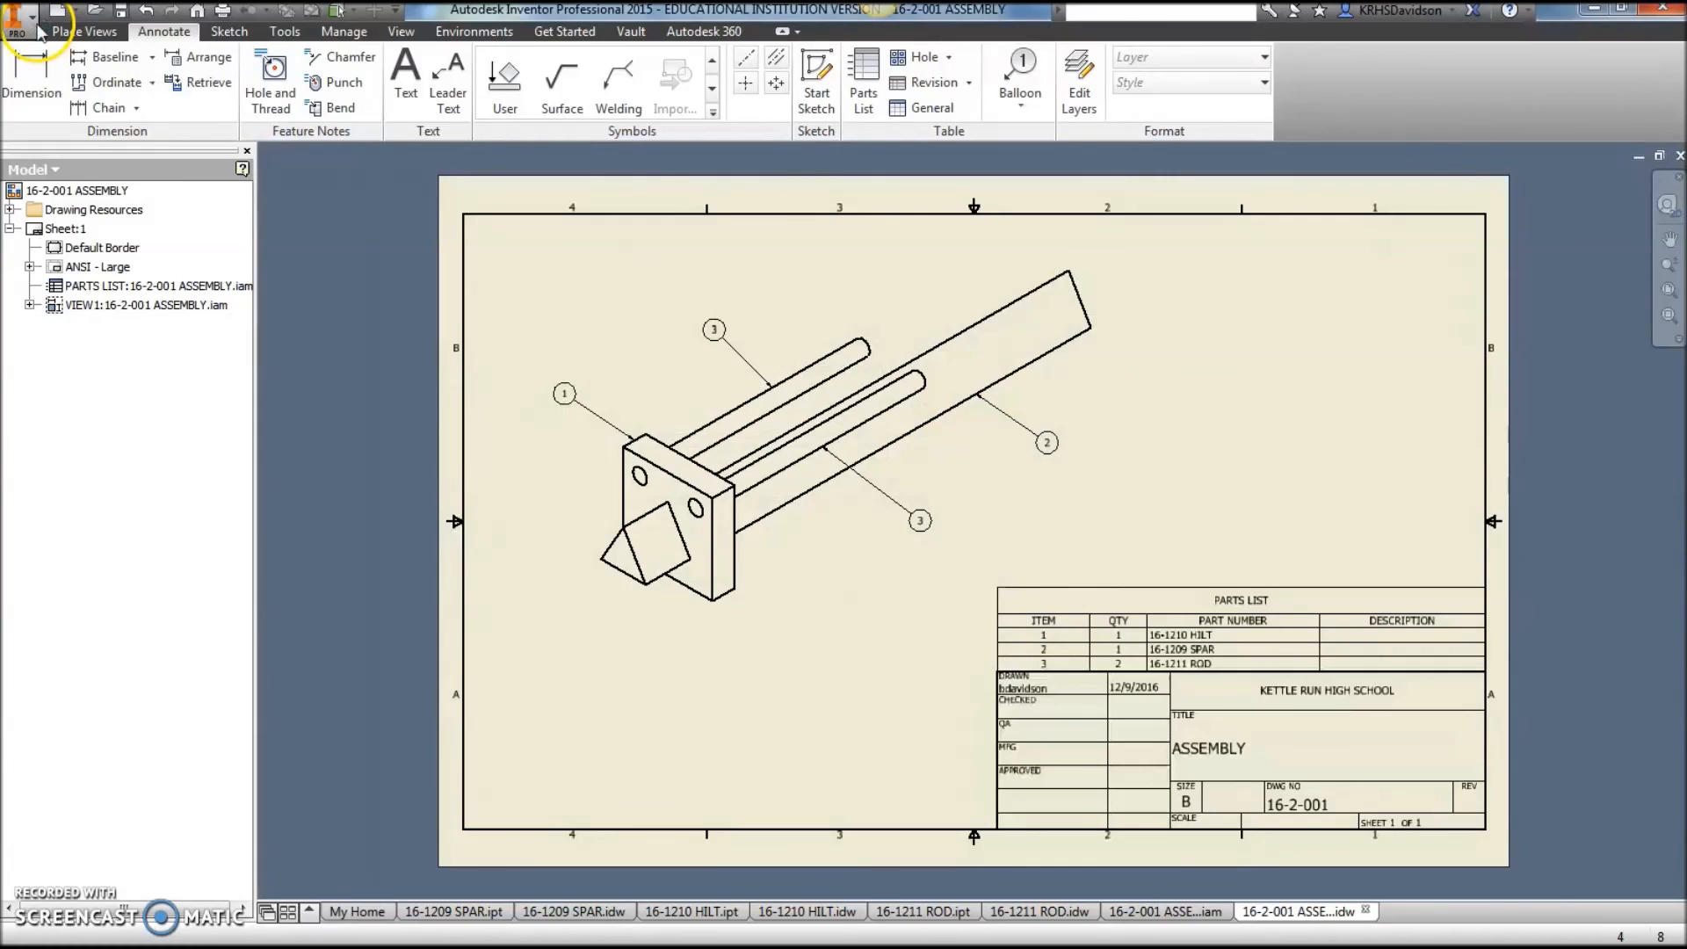
pyautogui.click(75, 474)
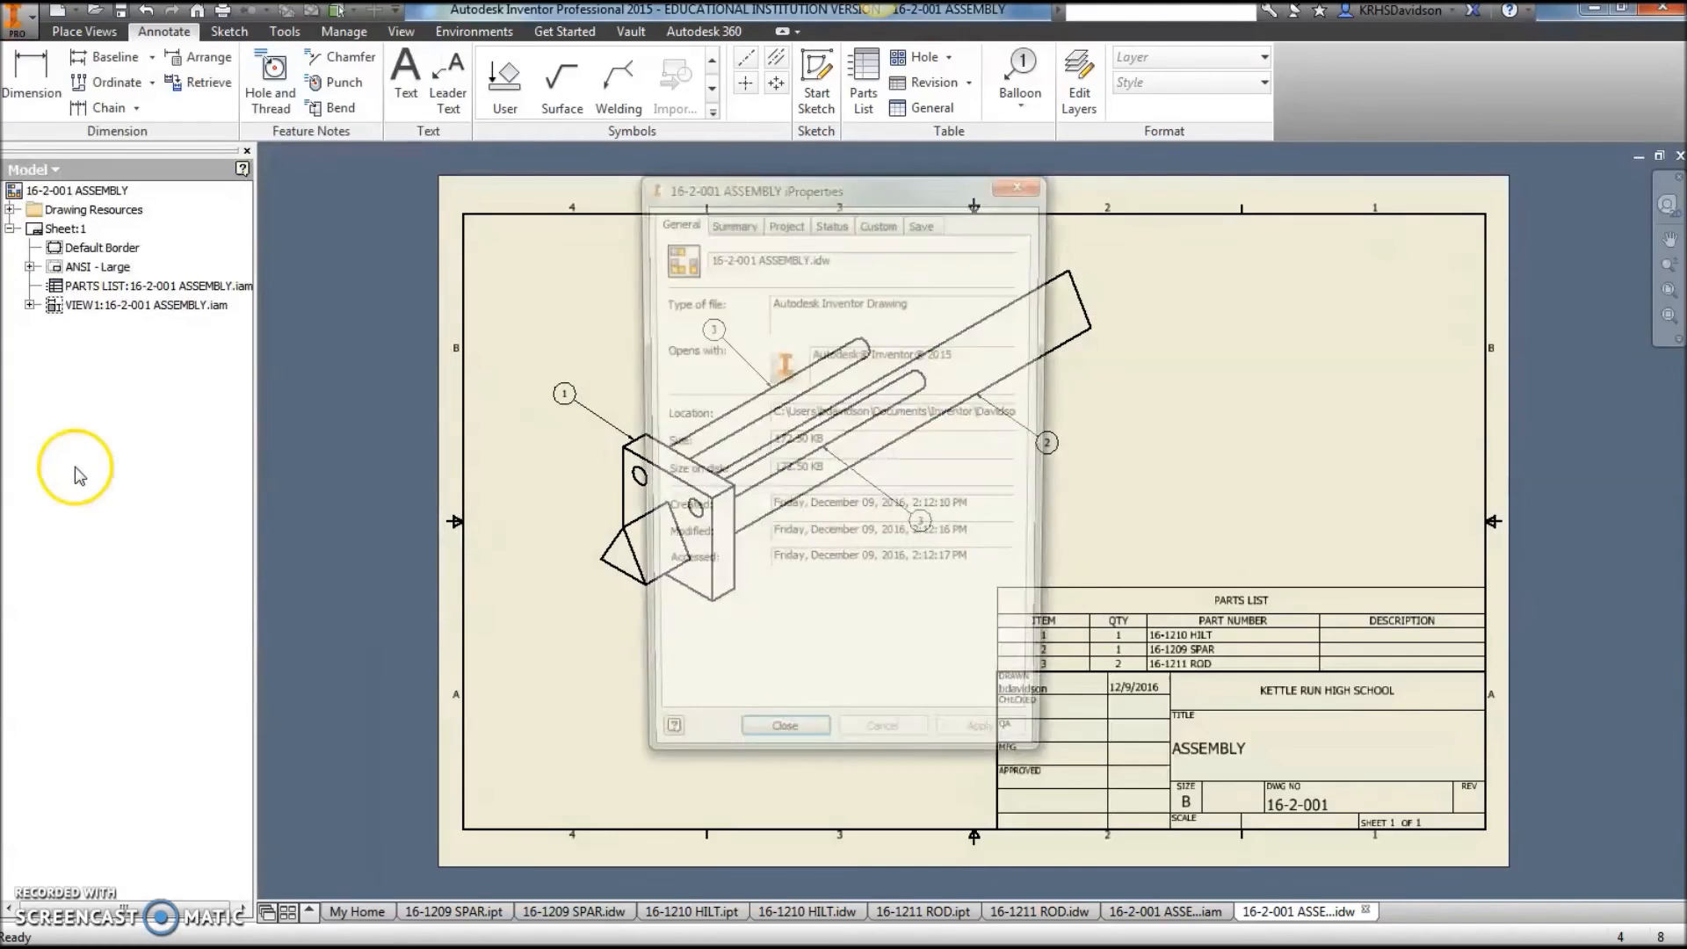
pyautogui.click(778, 767)
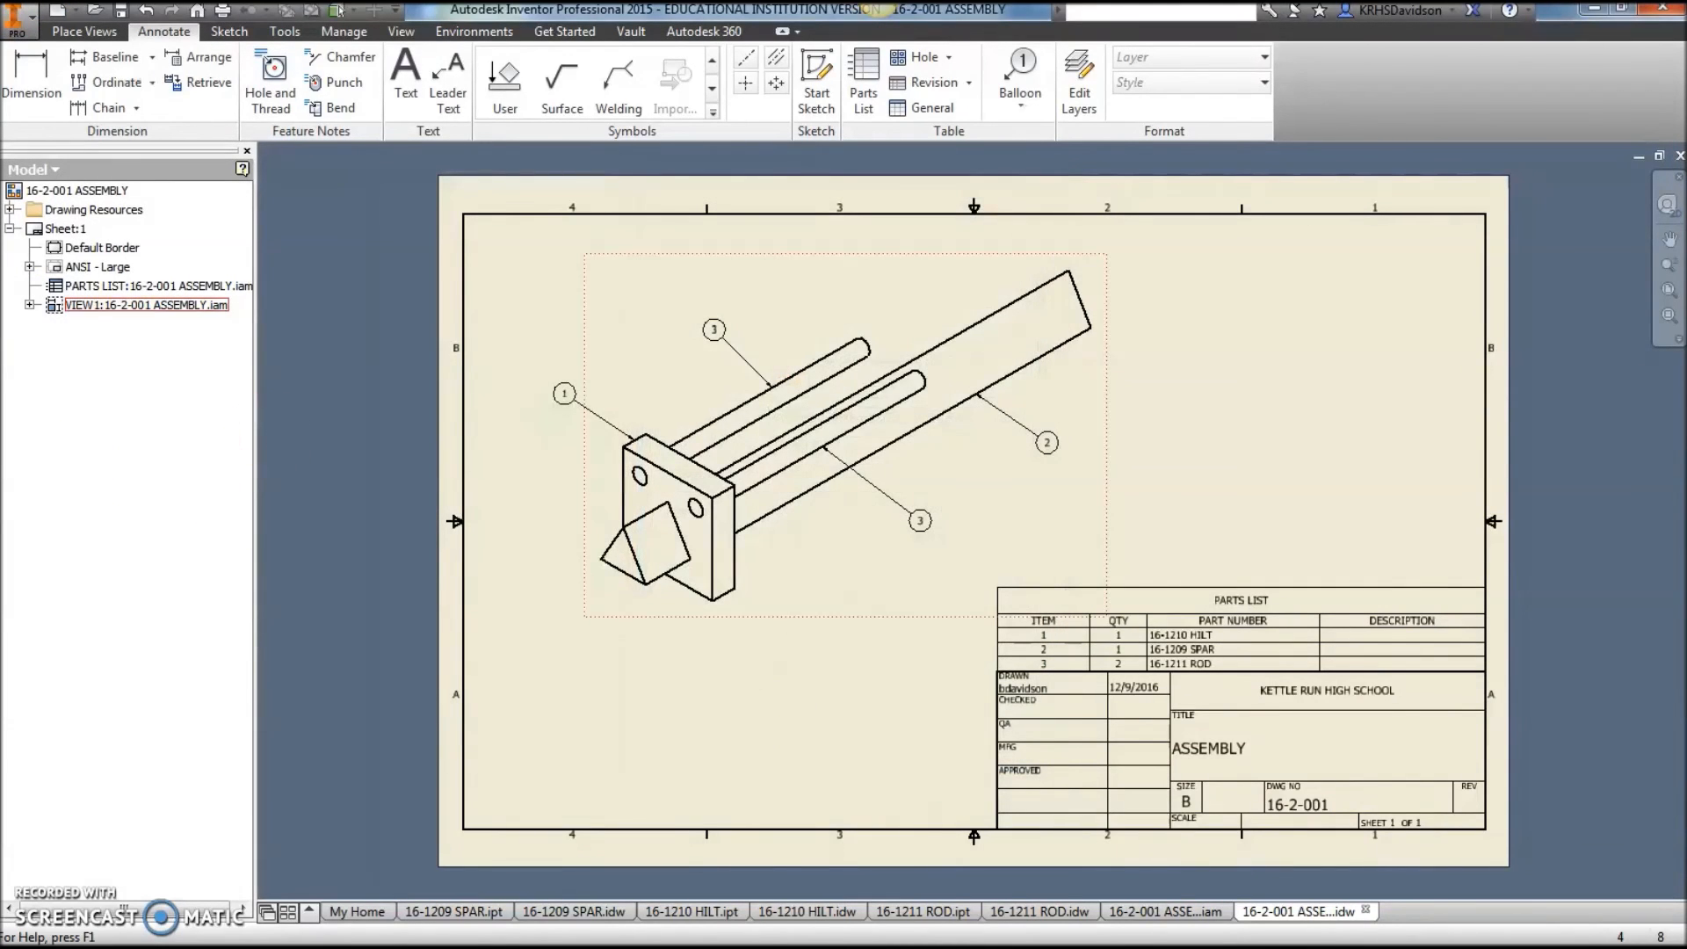
# Export the assembly drawing as a PDF file named 16-2-001 ASSEMBLY.
pyautogui.click(43, 13)
pyautogui.click(84, 276)
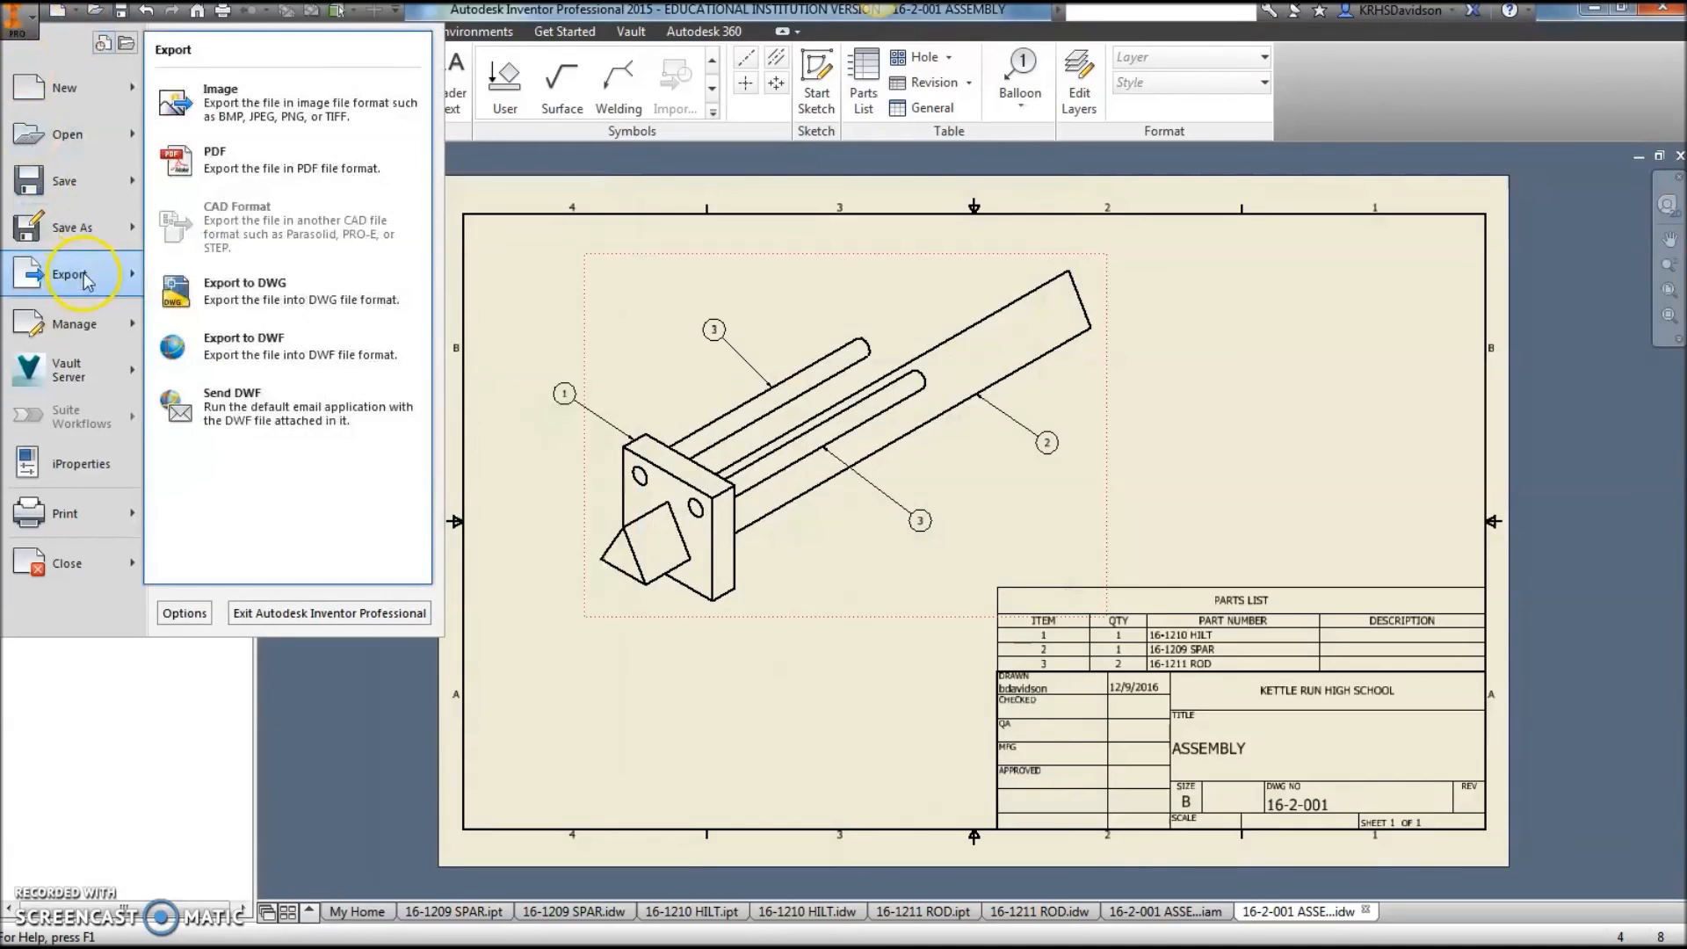
pyautogui.click(256, 166)
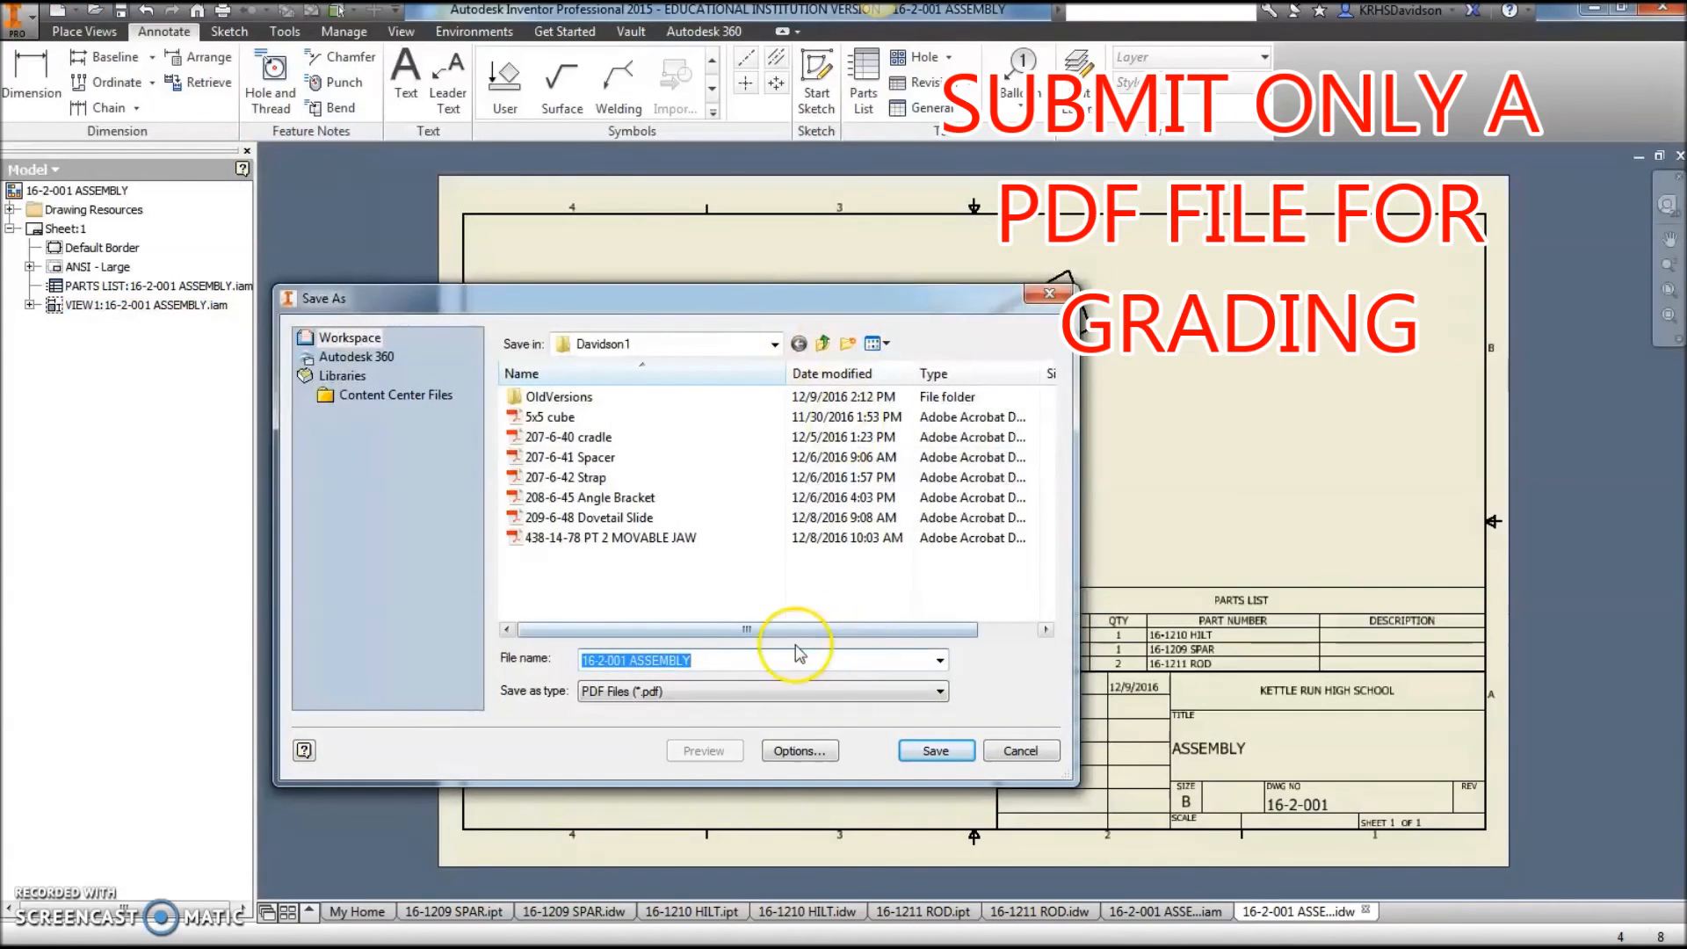
pyautogui.click(956, 752)
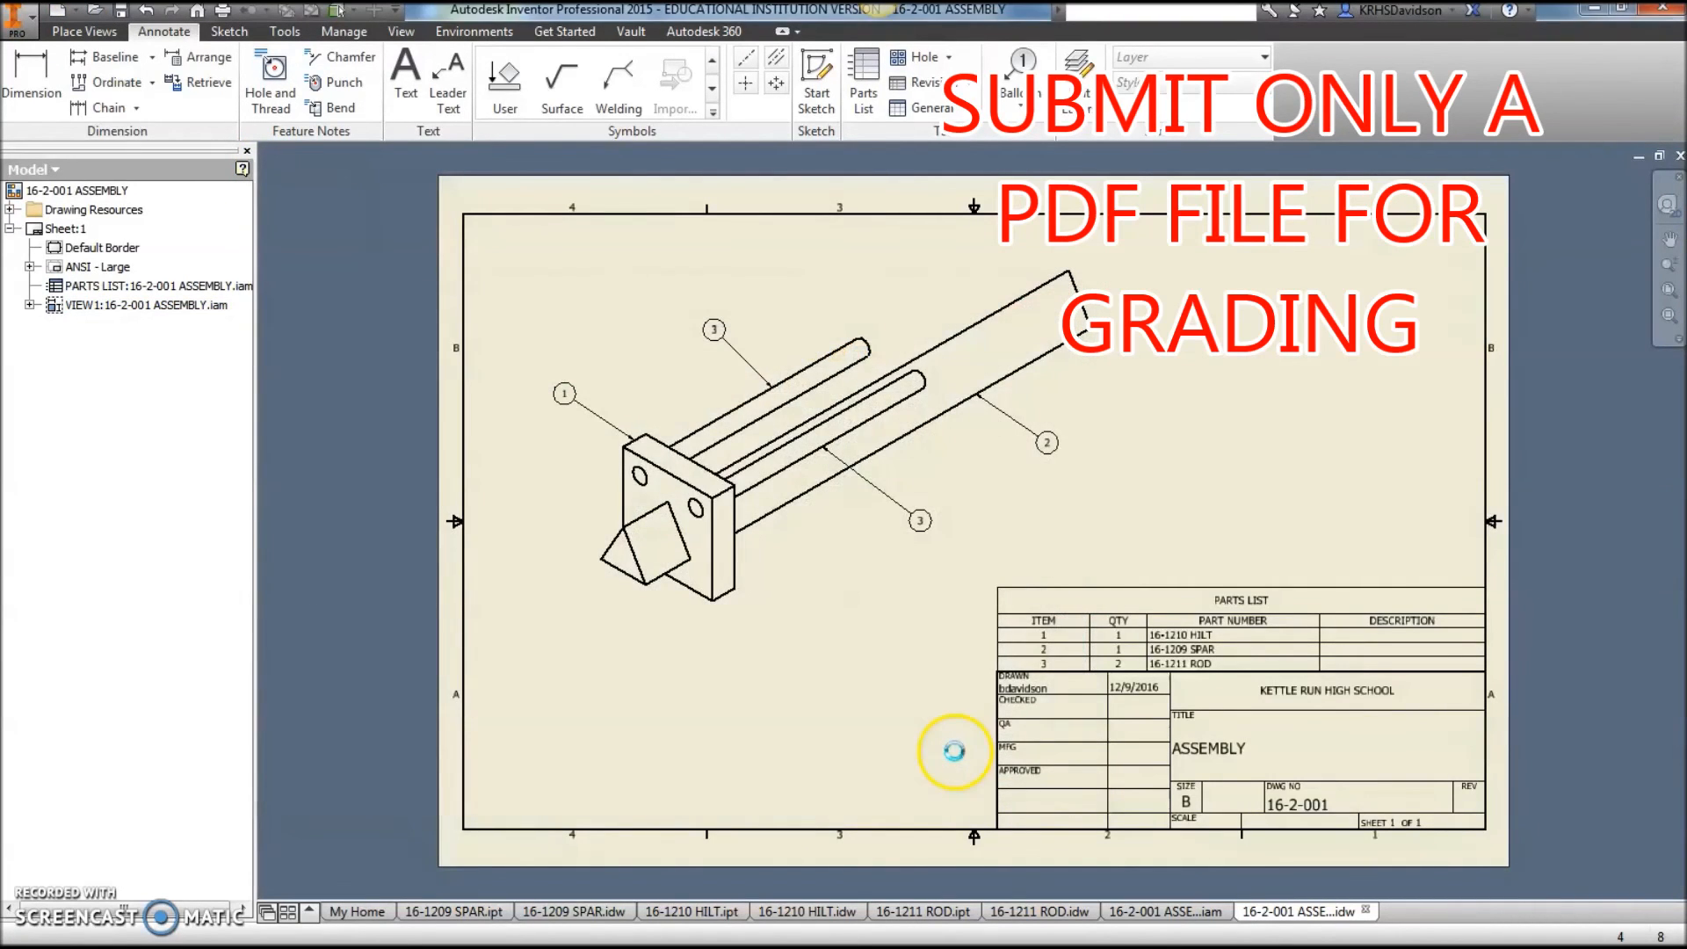